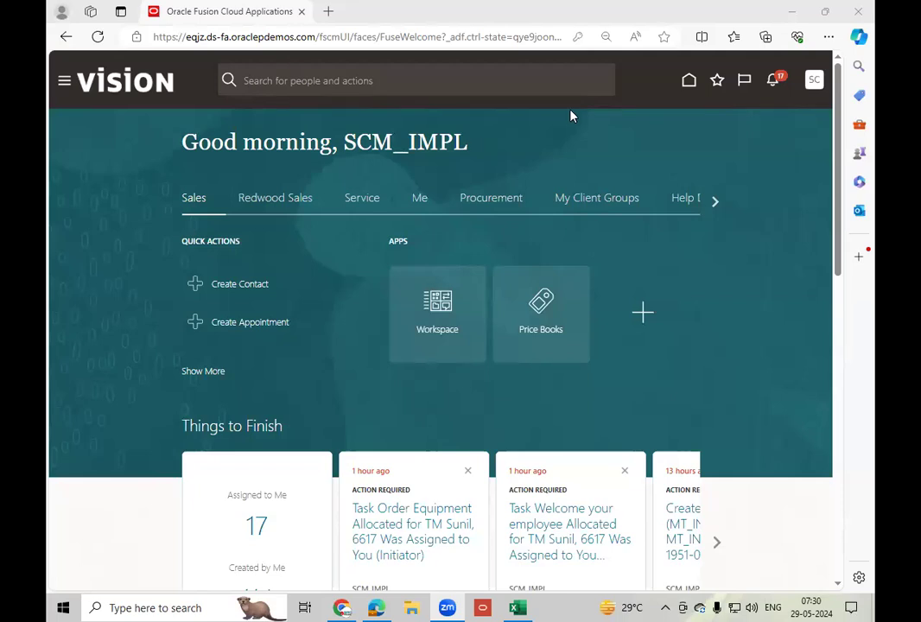
{"action": "left_click", "coordinate": [649, 210]}
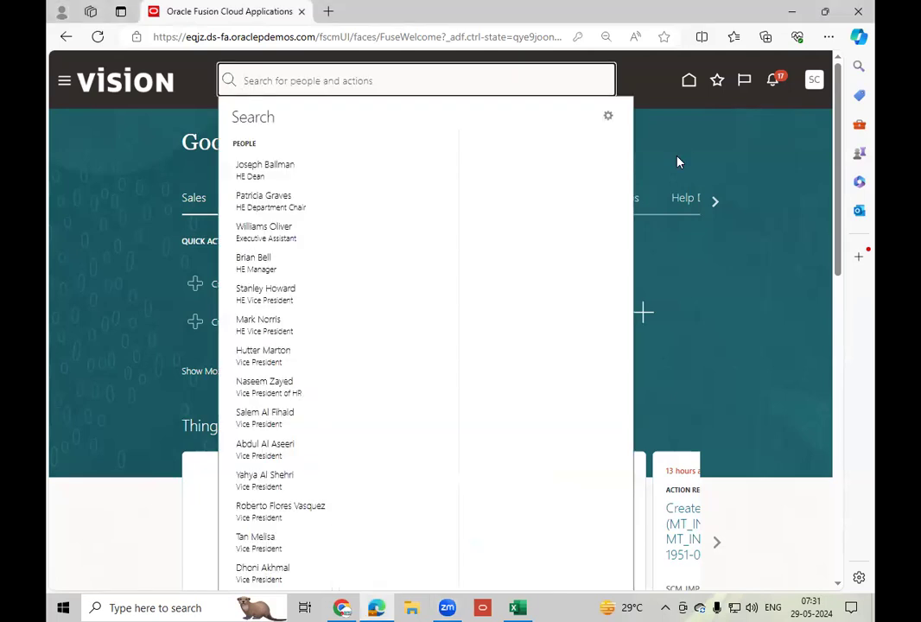
{"action": "left_click", "coordinate": [692, 161]}
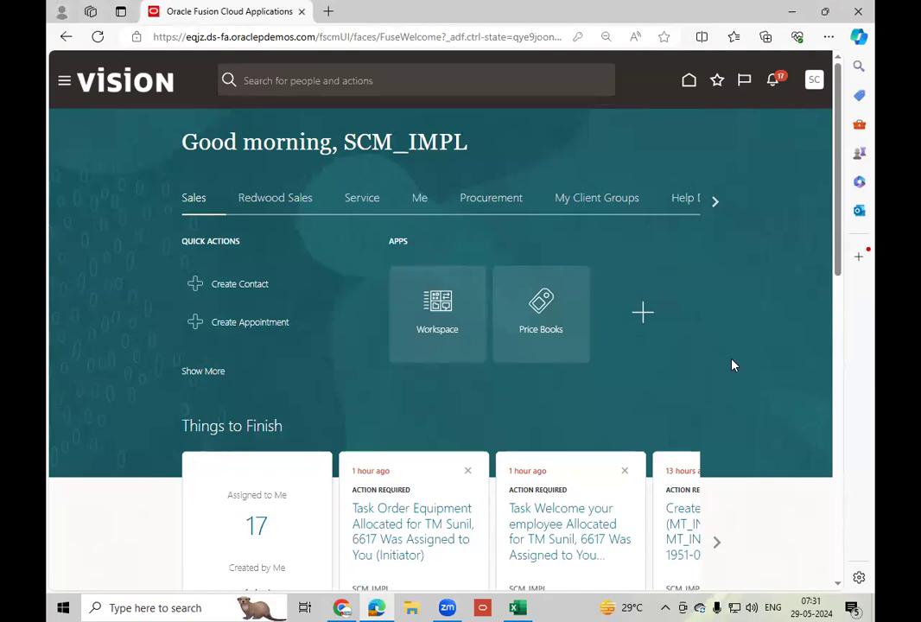
Switch to the 20-05-24 batch workbook in Excel and examine the inventory transaction types, particularly Subinventory Transfer and Movement Request.
{"action": "left_click", "coordinate": [519, 608]}
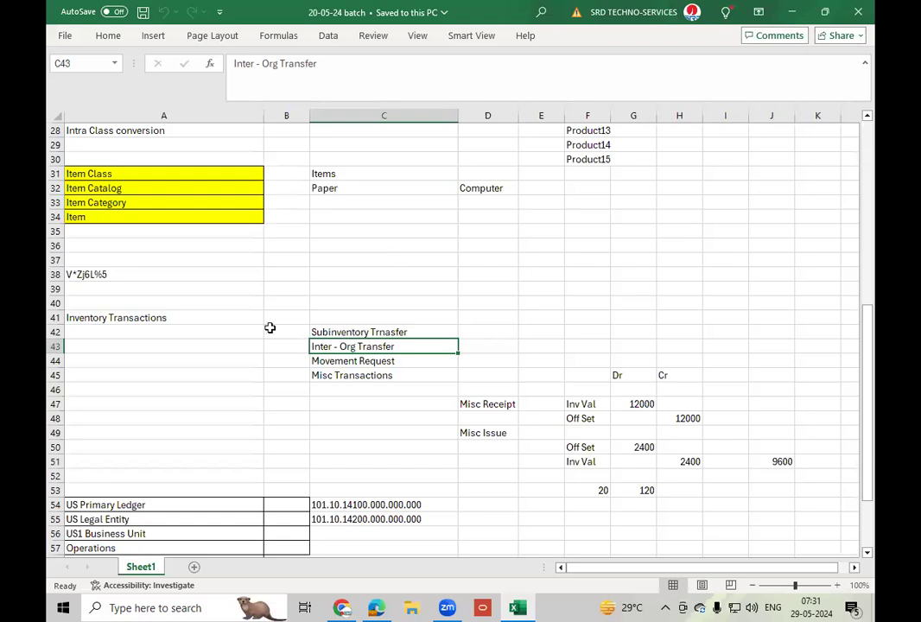
{"action": "left_click", "coordinate": [365, 377]}
{"action": "left_click", "coordinate": [393, 331]}
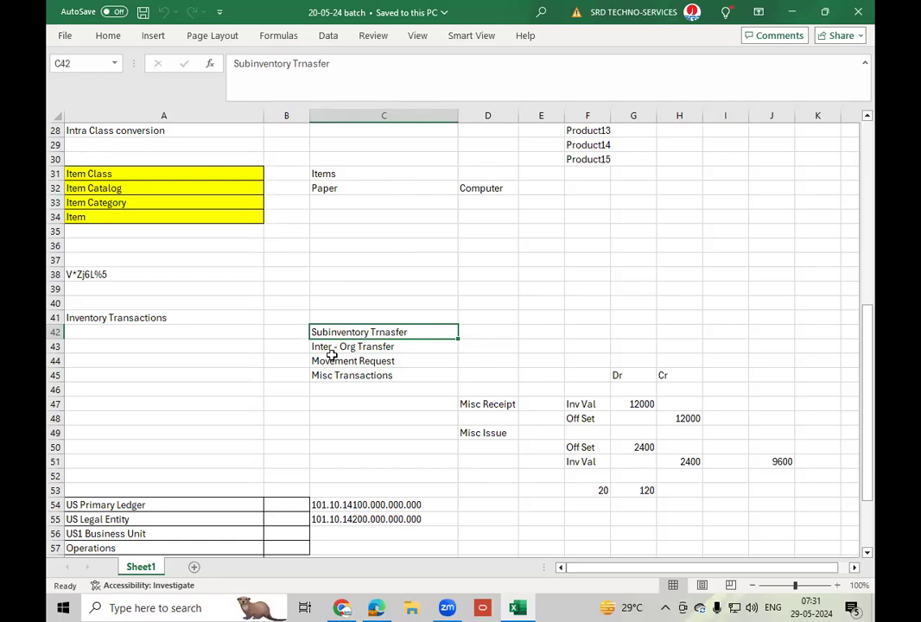
{"action": "left_click", "coordinate": [440, 366]}
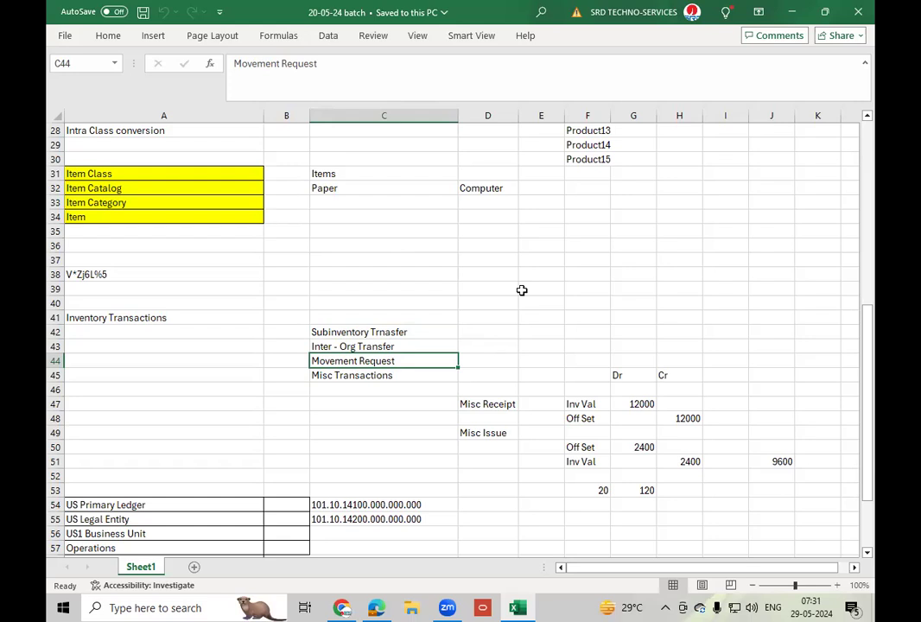
{"action": "left_click", "coordinate": [382, 334]}
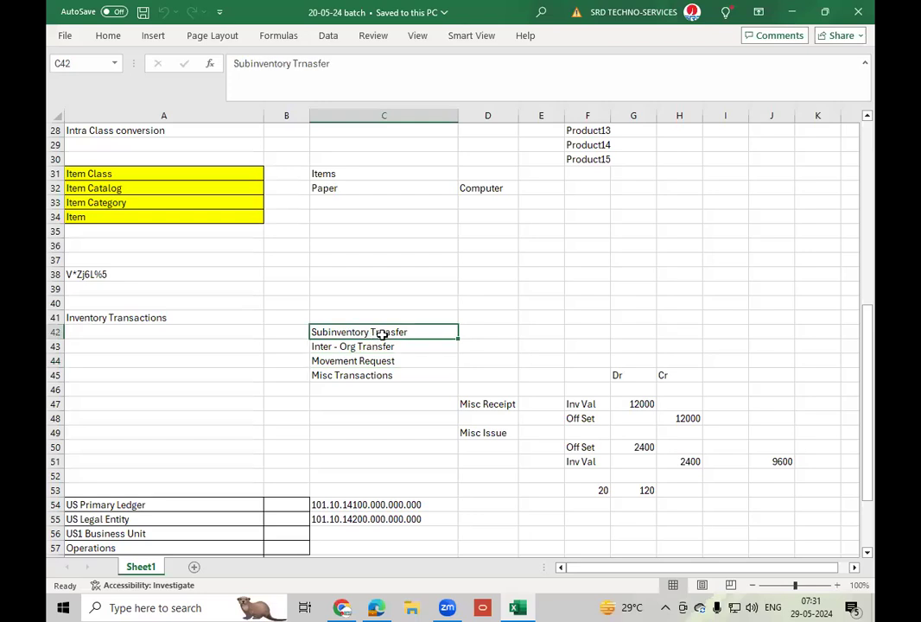
{"action": "left_click", "coordinate": [382, 361]}
{"action": "left_click", "coordinate": [381, 332]}
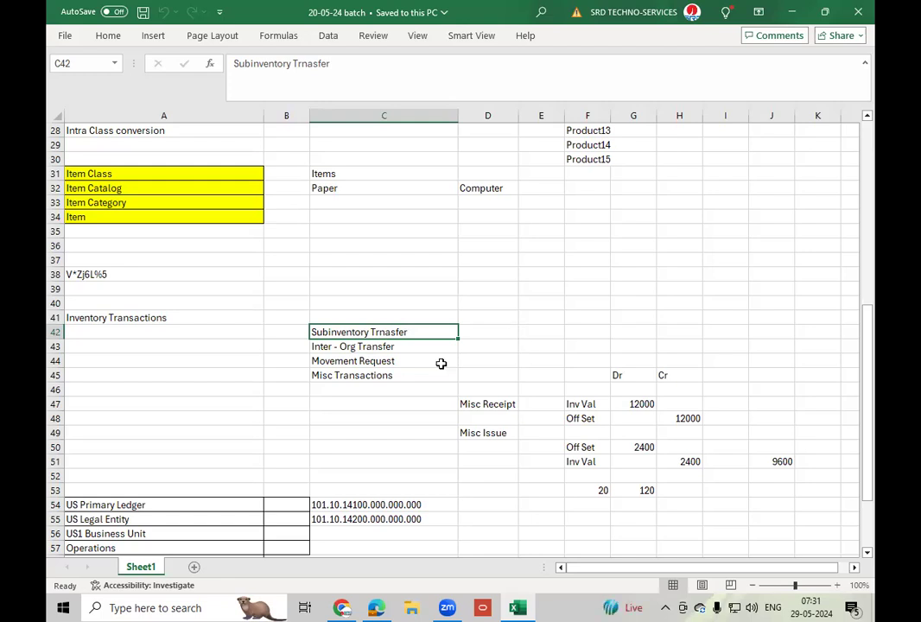
{"action": "left_click", "coordinate": [404, 363]}
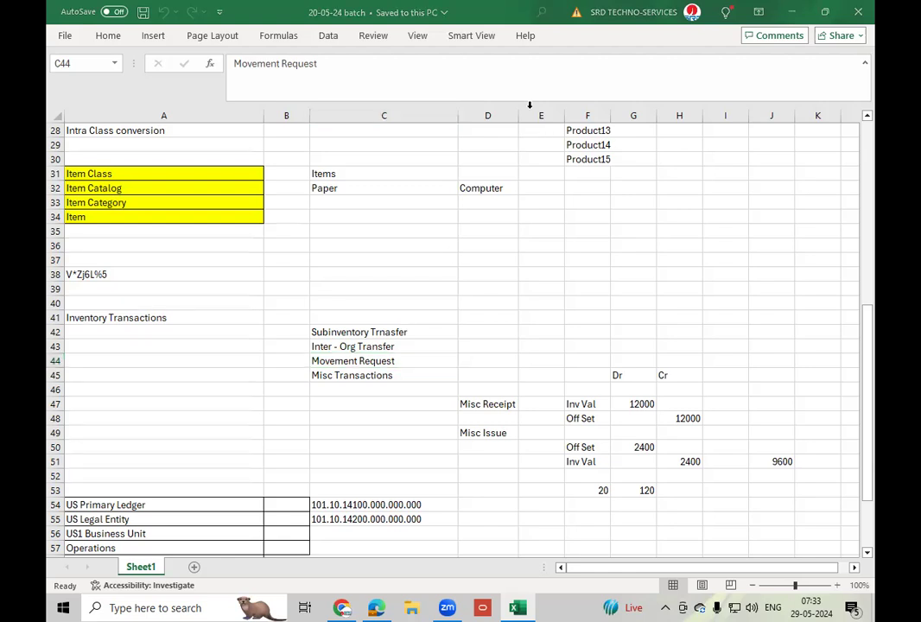
{"action": "left_click", "coordinate": [487, 360]}
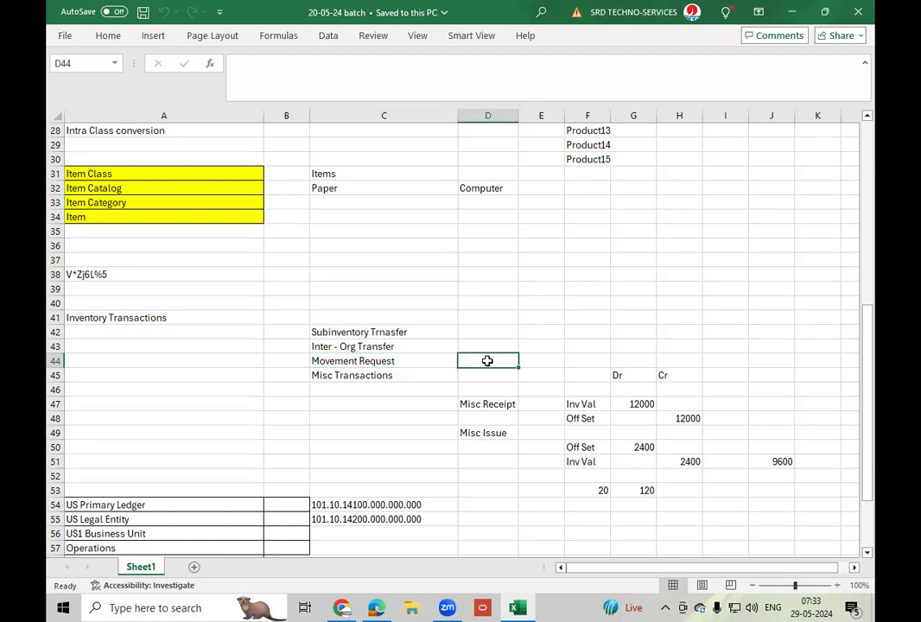
{"action": "left_click", "coordinate": [426, 361]}
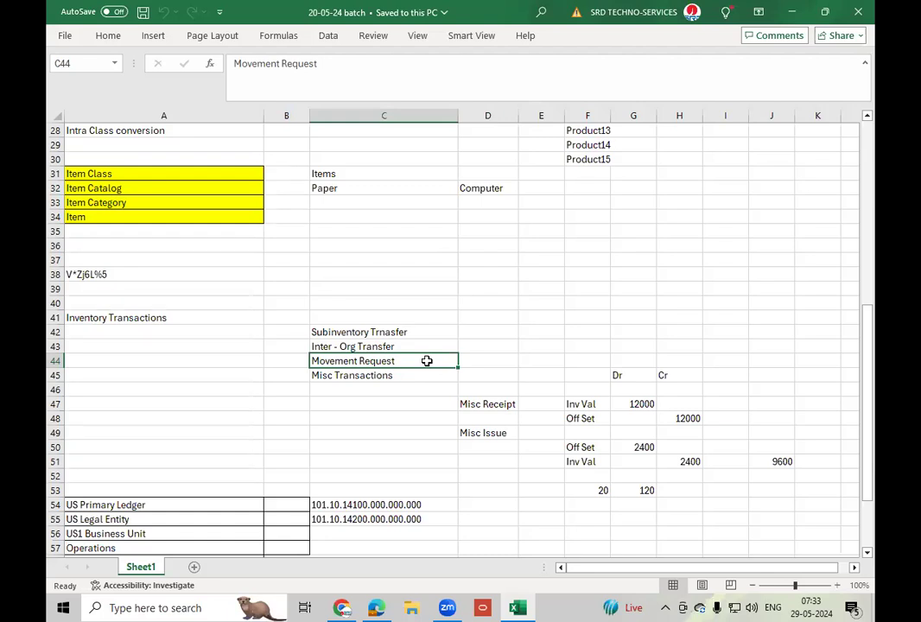
{"action": "left_click", "coordinate": [497, 362]}
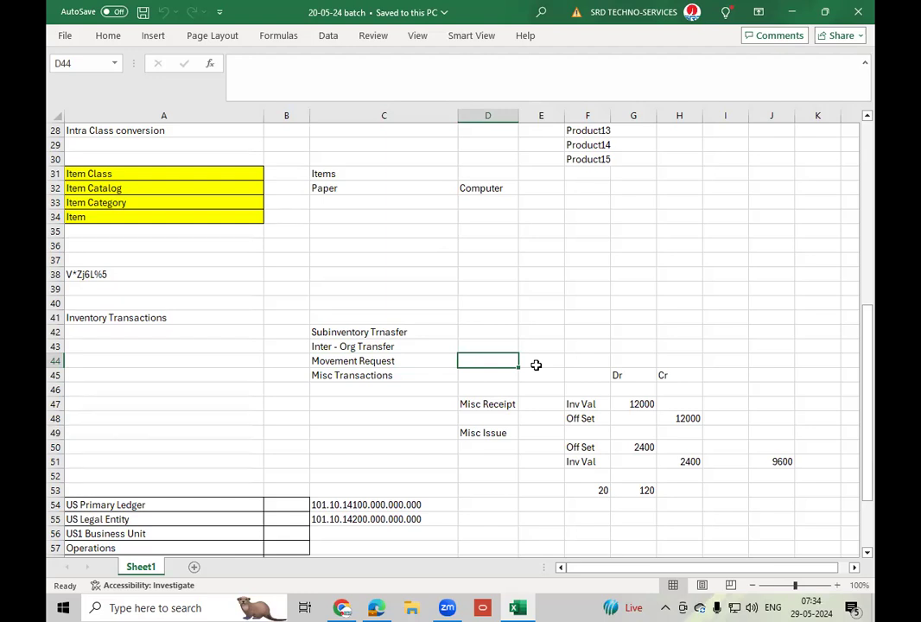
Insert four blank rows between the Movement Request and Misc Transactions rows.
{"action": "left_click", "coordinate": [54, 375]}
{"action": "right_click", "coordinate": [54, 375]}
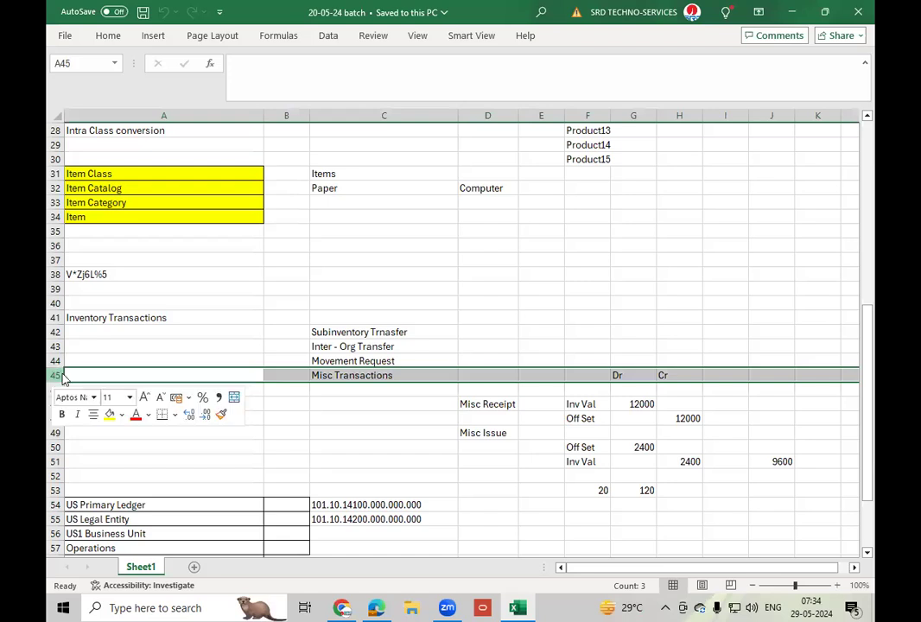
{"action": "left_click", "coordinate": [89, 242]}
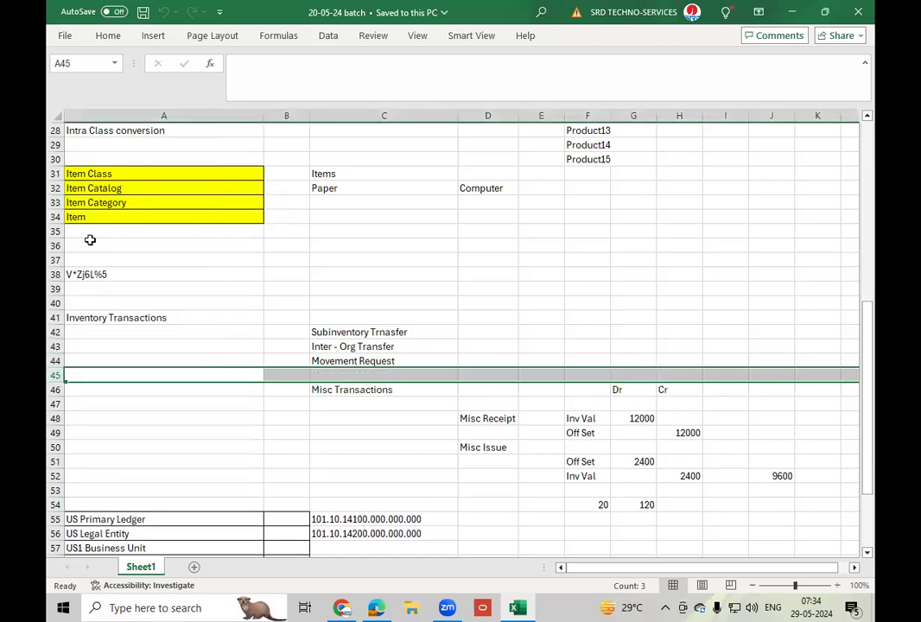
{"action": "left_click_drag", "start_coordinate": [54, 375], "coordinate": [58, 404]}
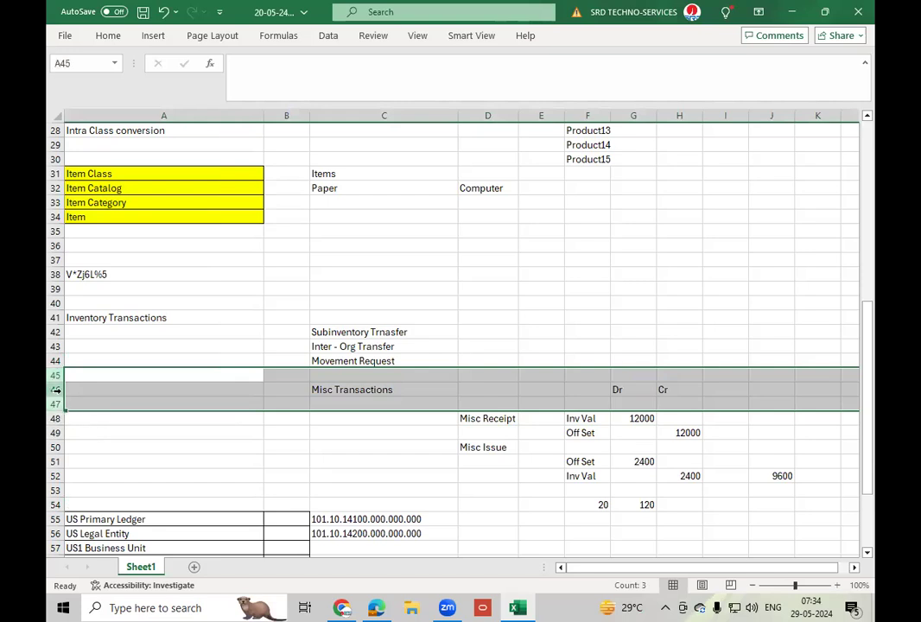
{"action": "right_click", "coordinate": [58, 393]}
{"action": "left_click", "coordinate": [110, 262]}
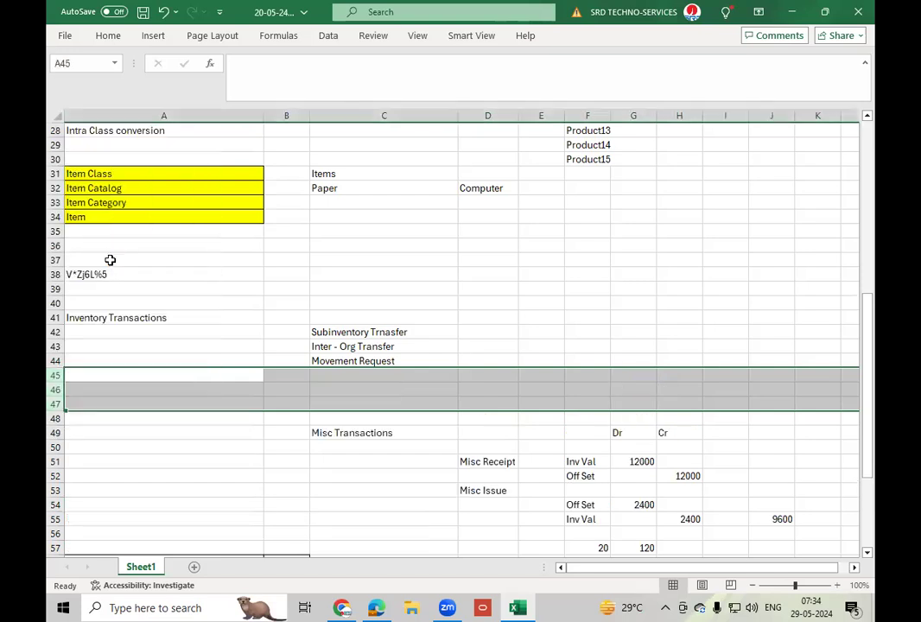
Enter "Req MR" in D45 and "Pickwave MR" in D46 beneath the Movement Request entry.
{"action": "left_click", "coordinate": [494, 376]}
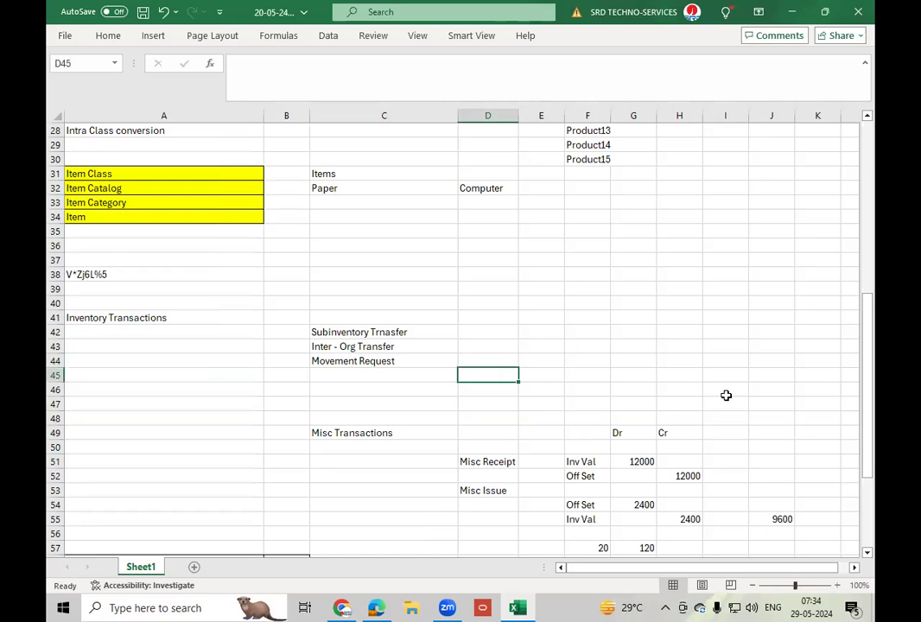
{"action": "type", "text": "Req"}
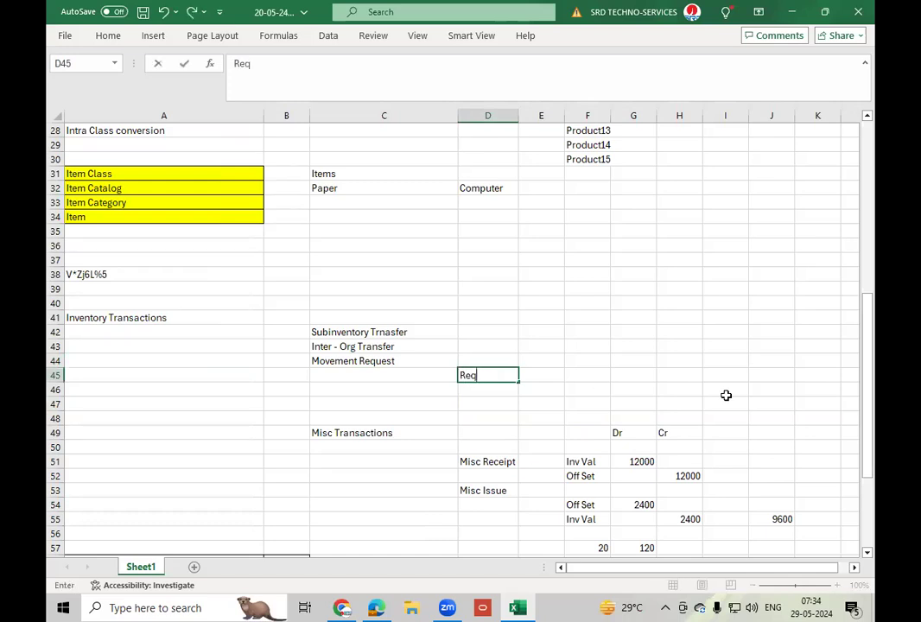
{"action": "type", "text": " MR"}
{"action": "key", "text": "Return"}
{"action": "type", "text": "P"}
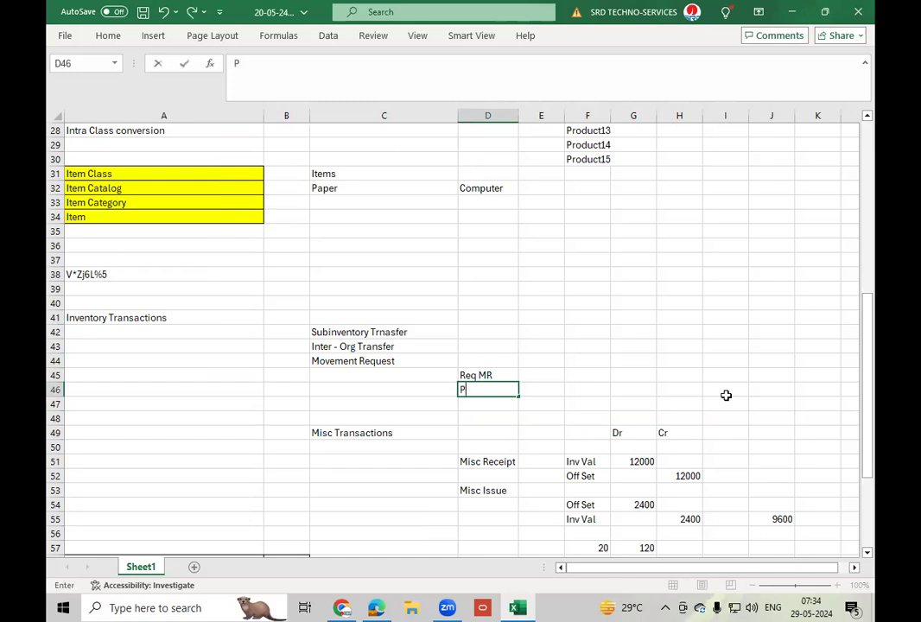
{"action": "type", "text": "ickwave MR"}
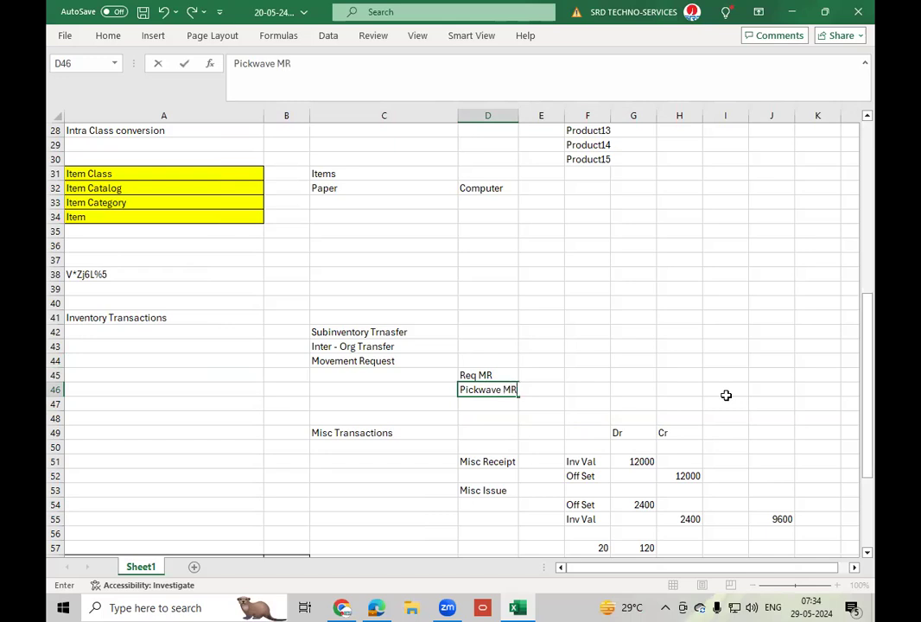
{"action": "key", "text": "Return"}
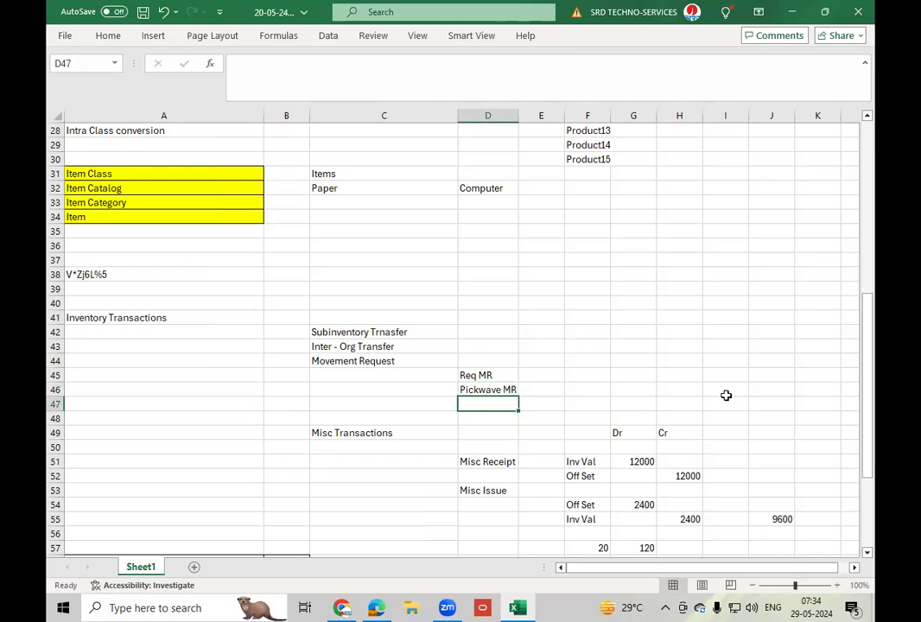
Add "Replenishment MR" in D47 and "WIP MR" in D48 to complete the movement request types.
{"action": "type", "text": "Rep"}
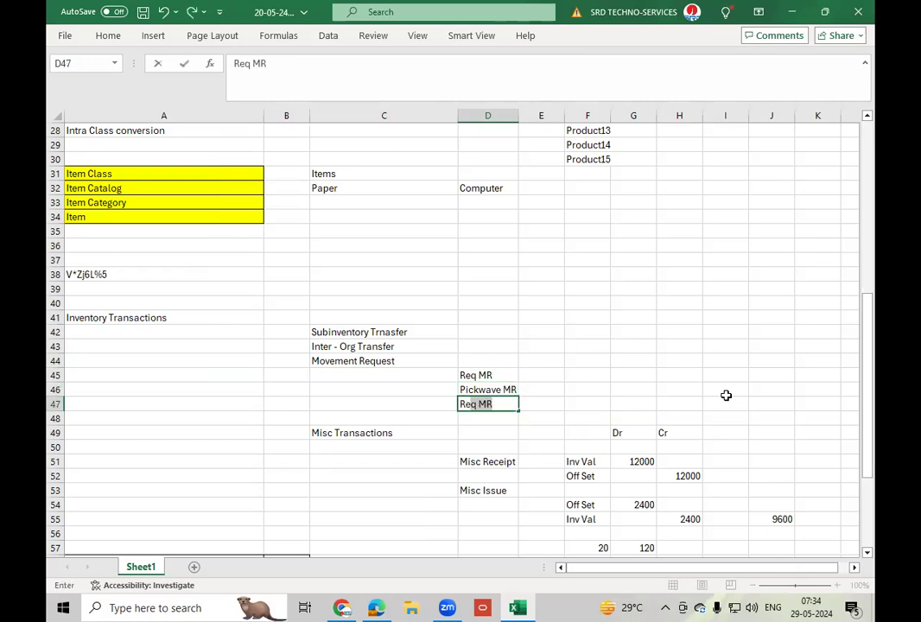
{"action": "type", "text": "lenishment"}
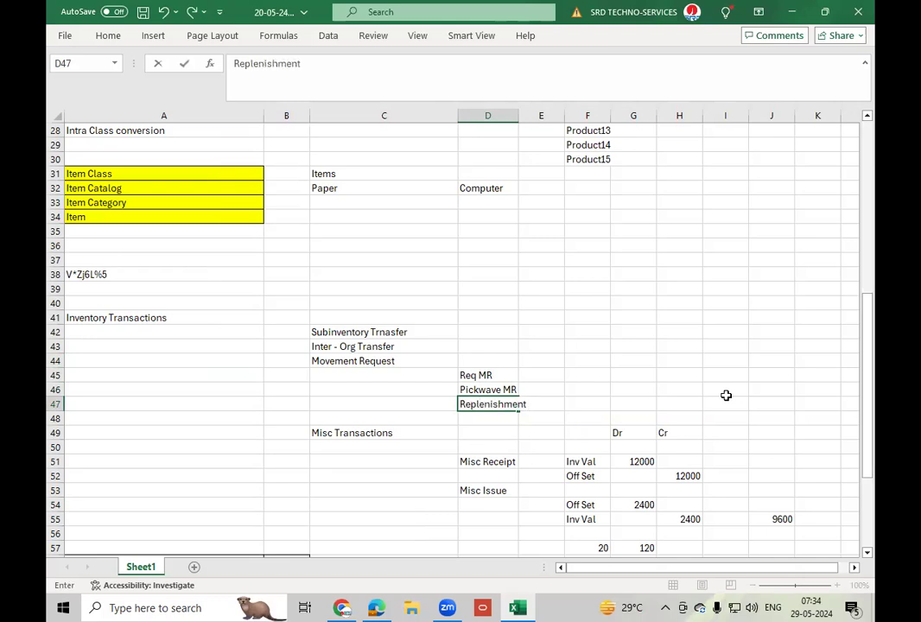
{"action": "type", "text": " MR"}
{"action": "key", "text": "Return"}
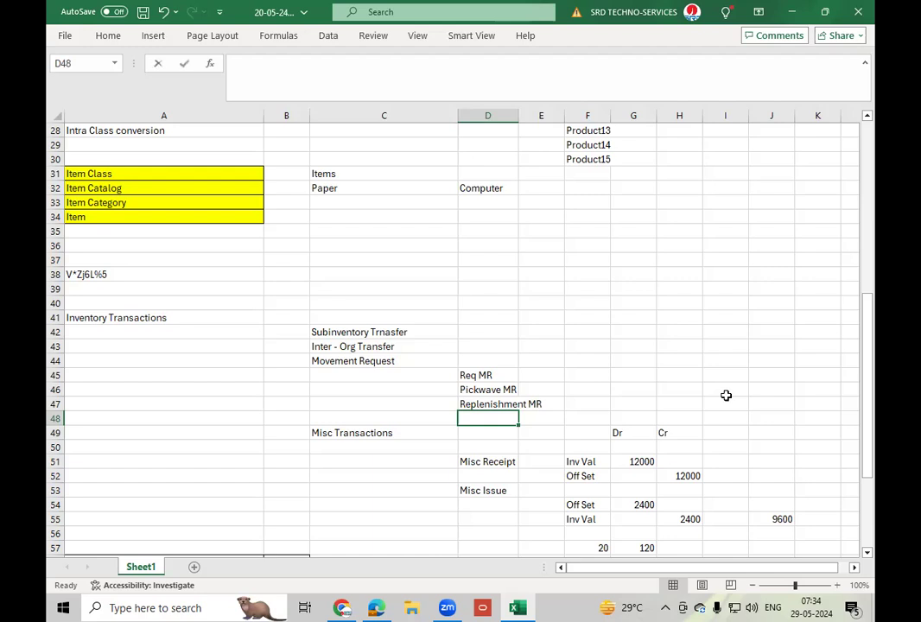
{"action": "type", "text": "WIP MR"}
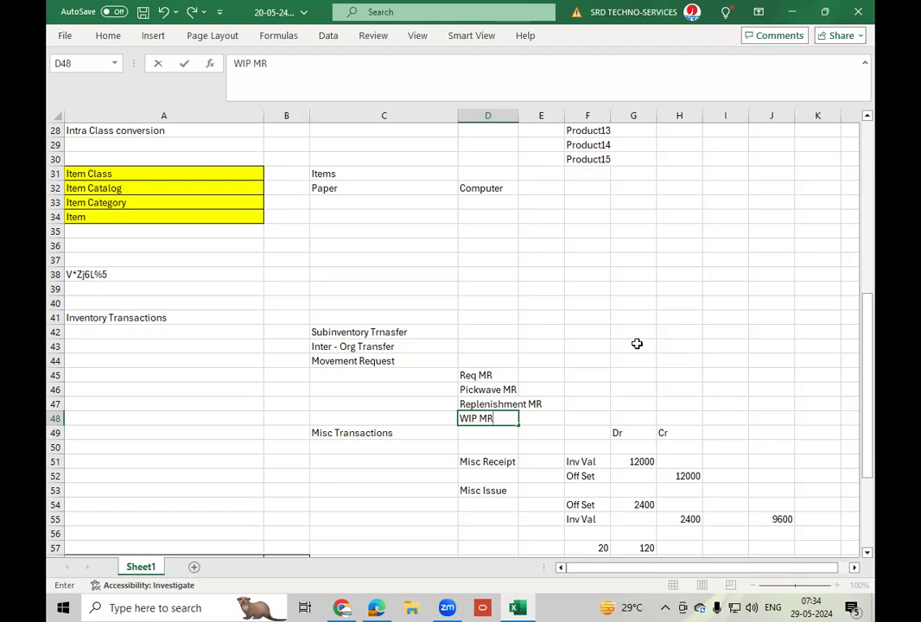
{"action": "left_click", "coordinate": [498, 375]}
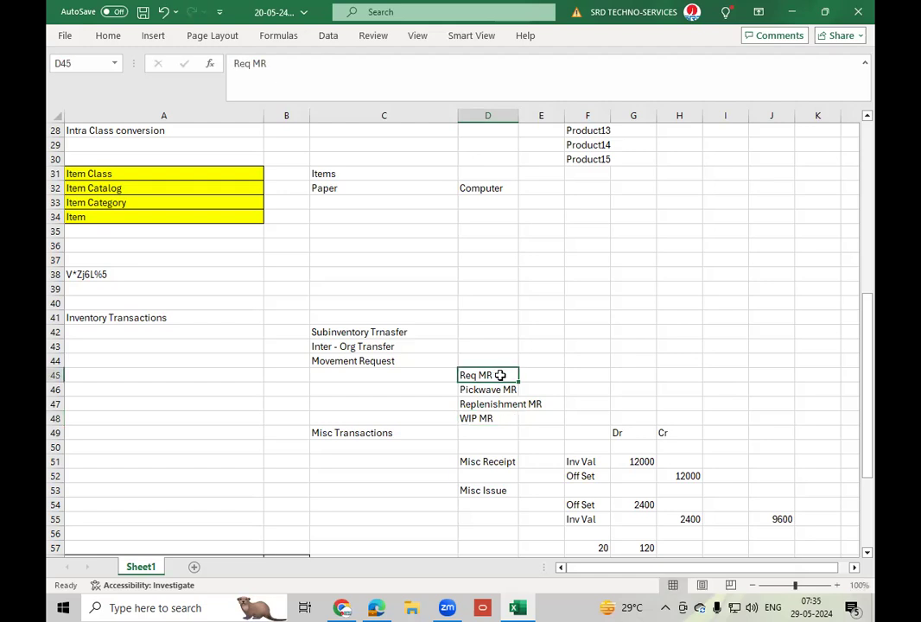
Go through the movement request types in D45:D48 one by one.
{"action": "left_click_drag", "start_coordinate": [486, 389], "coordinate": [489, 413]}
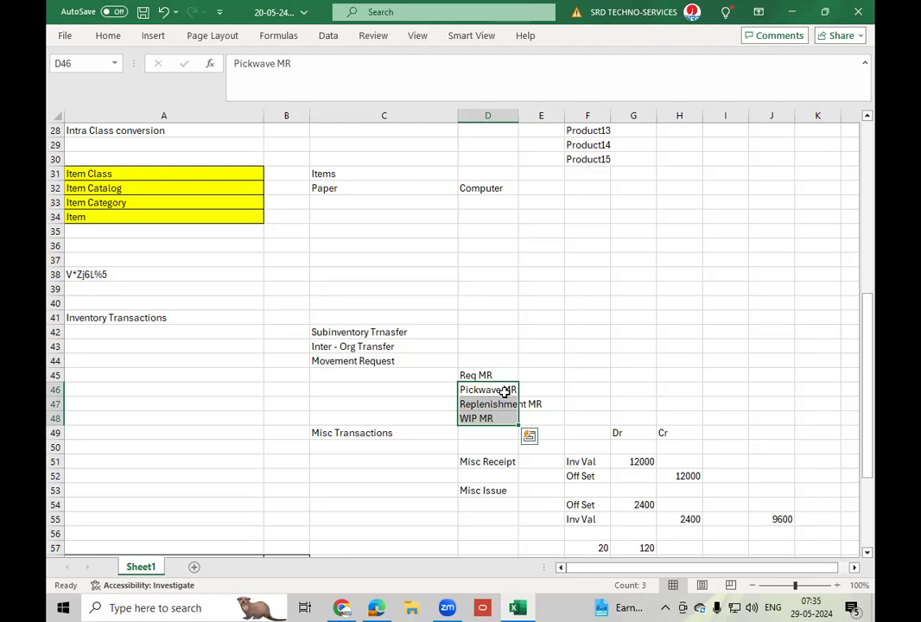
{"action": "left_click", "coordinate": [506, 389]}
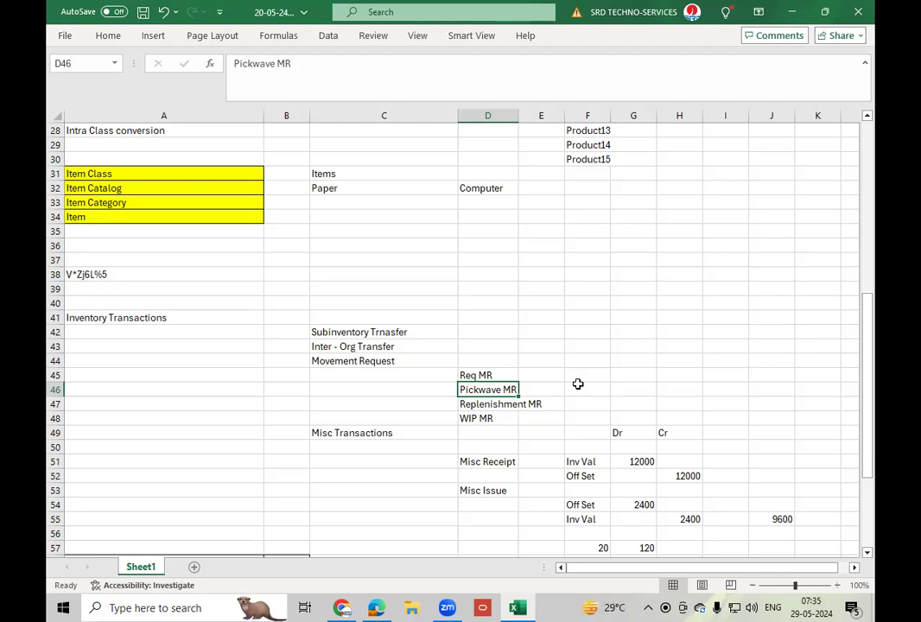
{"action": "key", "text": "Down"}
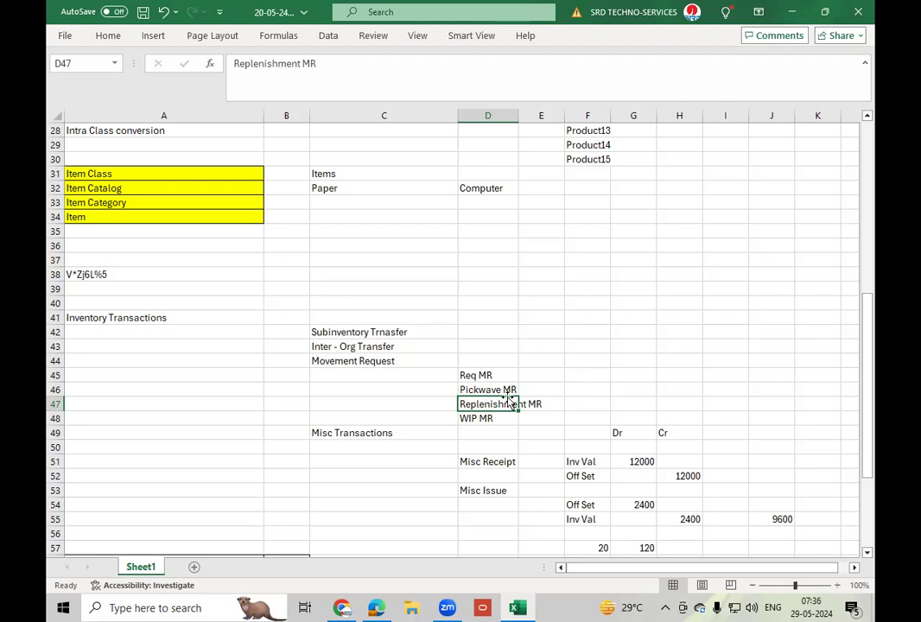
{"action": "left_click", "coordinate": [490, 416]}
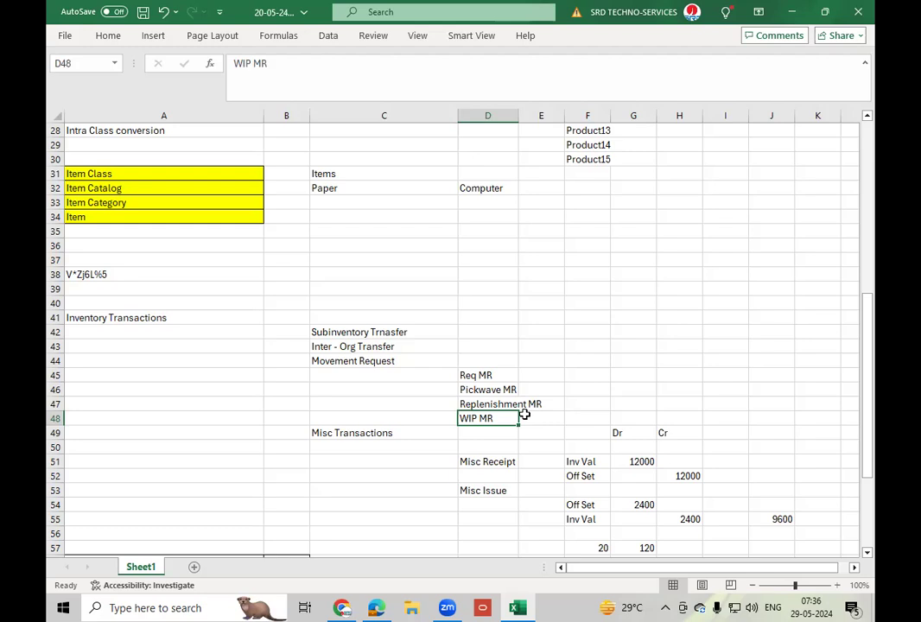
{"action": "left_click_drag", "start_coordinate": [492, 389], "coordinate": [496, 430]}
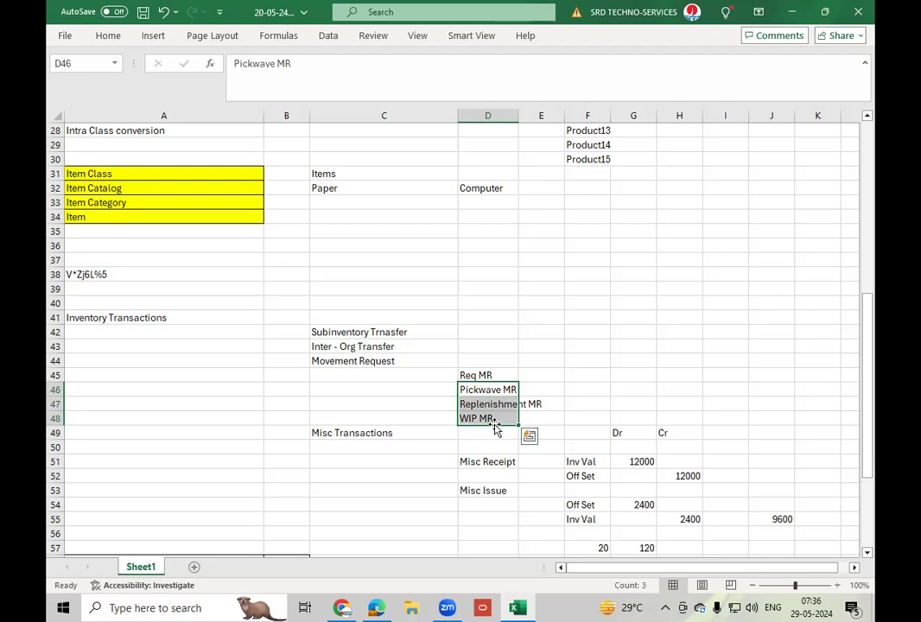
{"action": "left_click", "coordinate": [483, 373]}
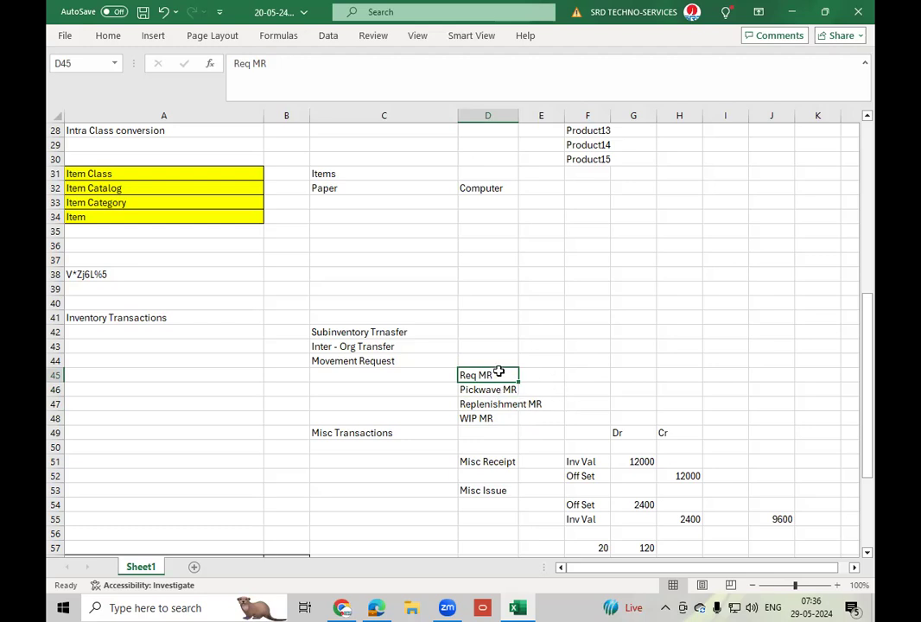
Enter "MR Transfer" in F45 and "MR Issue" in G45 beside Req MR, and fit column F to its contents.
{"action": "left_click", "coordinate": [587, 377]}
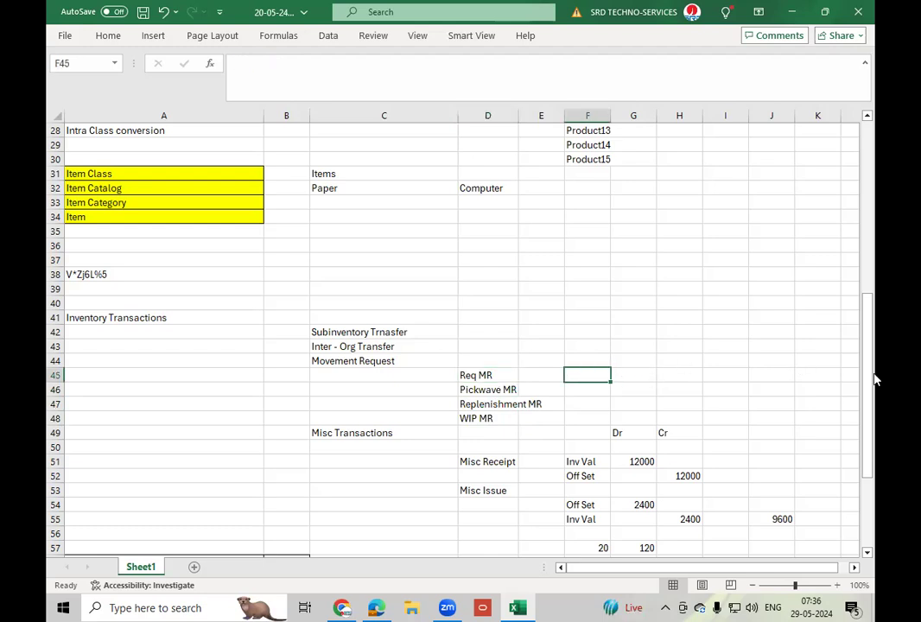
{"action": "type", "text": "MR"}
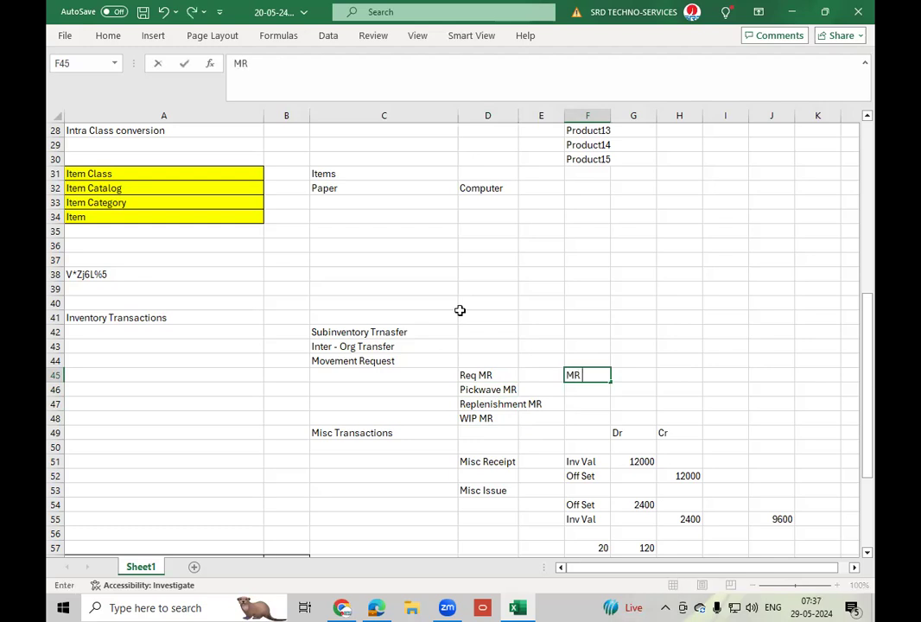
{"action": "type", "text": " Transfer"}
{"action": "key", "text": "Tab"}
{"action": "type", "text": "MR Issue"}
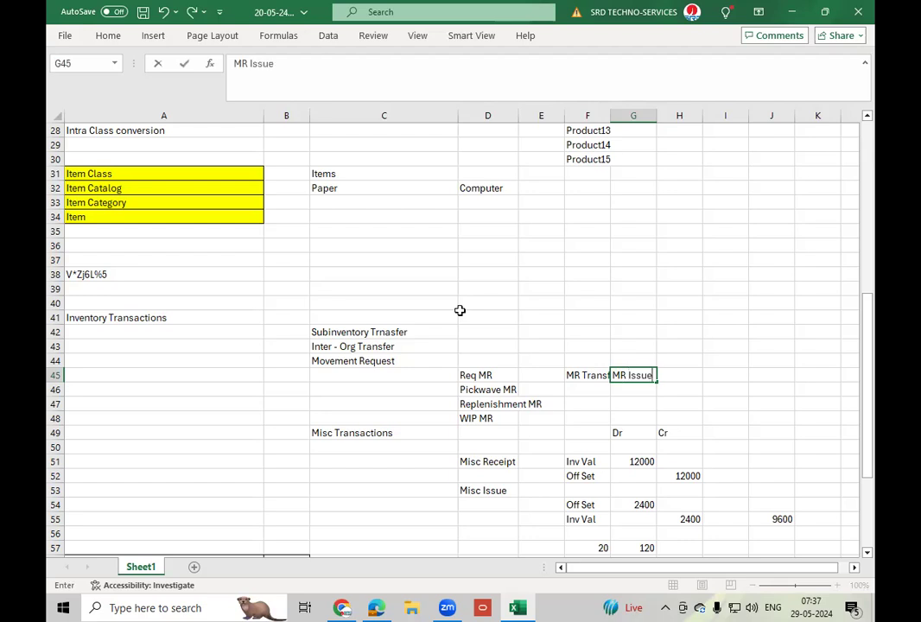
{"action": "double_click", "coordinate": [611, 115]}
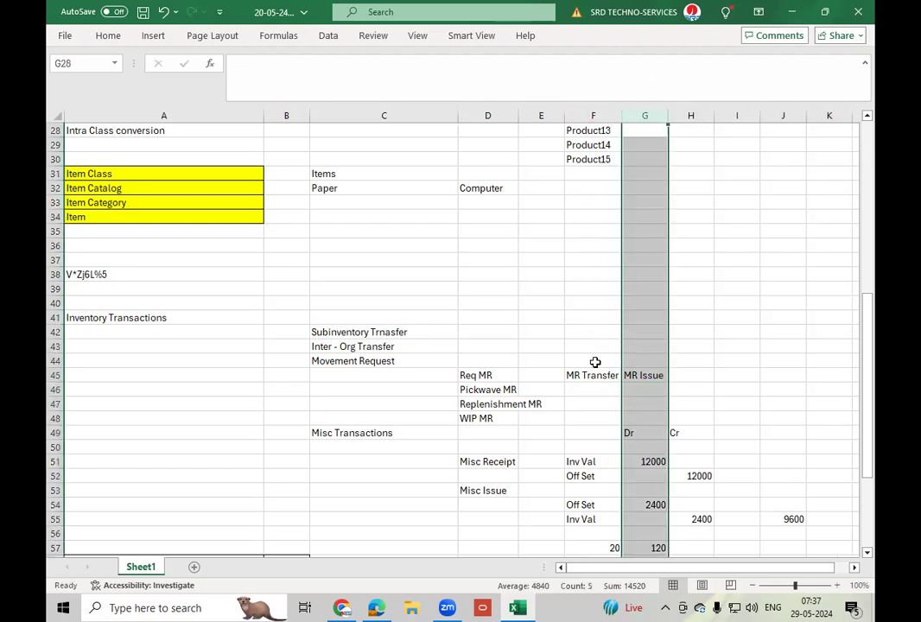
Merge and centre F44:G44 above the MR Transfer and MR Issue entries and enter "Transfer Type" as their heading.
{"action": "left_click_drag", "start_coordinate": [595, 363], "coordinate": [643, 362]}
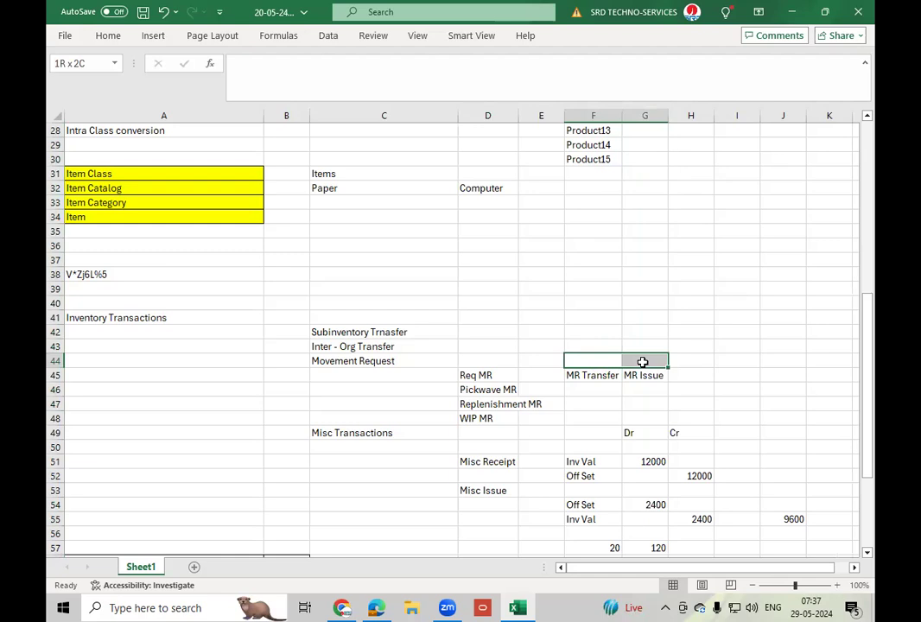
{"action": "left_click", "coordinate": [110, 39]}
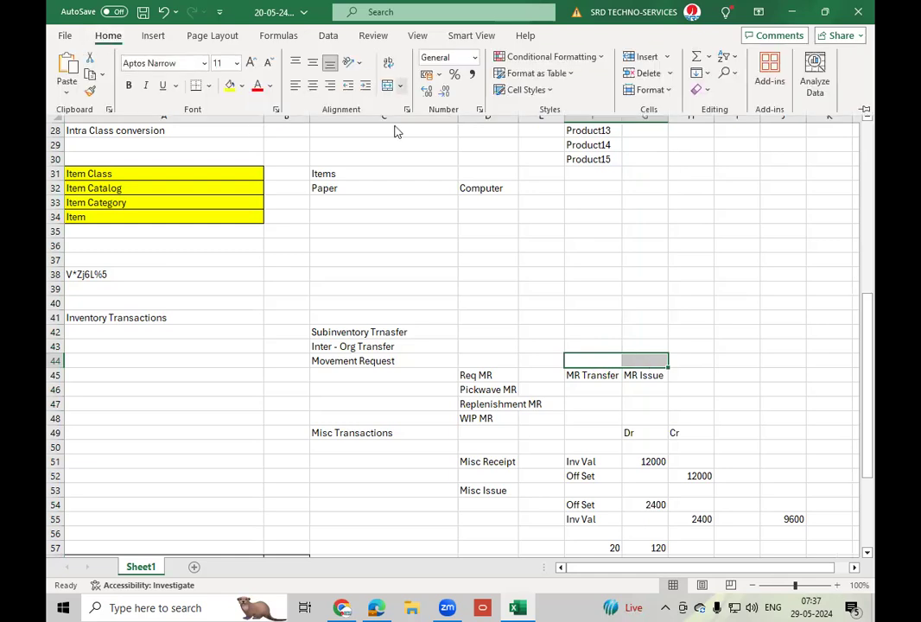
{"action": "left_click", "coordinate": [388, 87]}
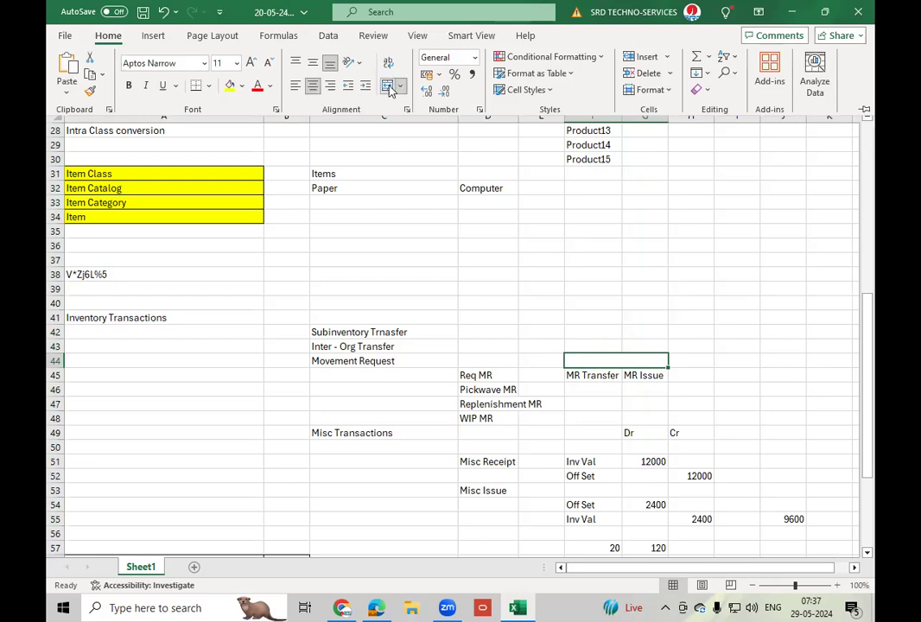
{"action": "left_click", "coordinate": [621, 359]}
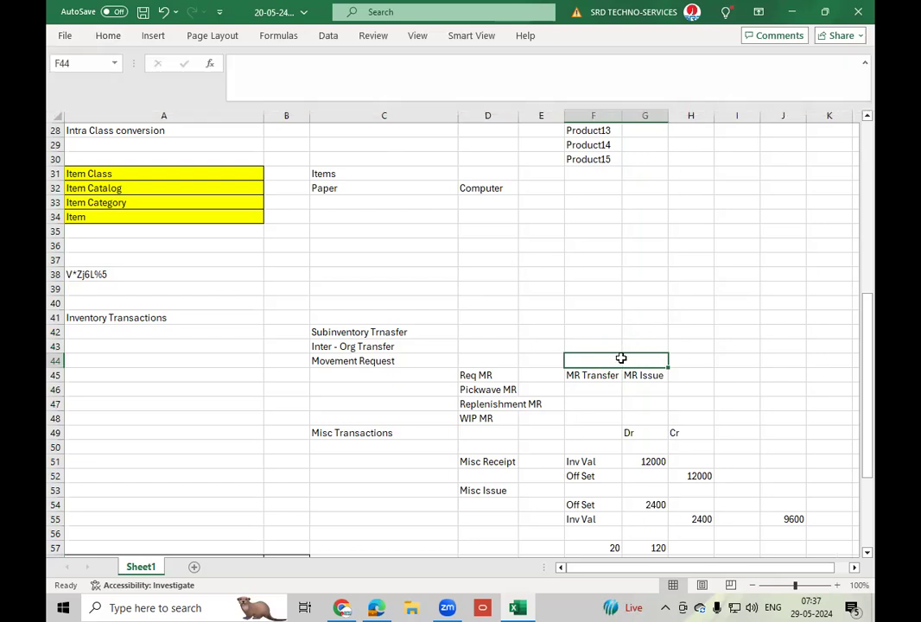
{"action": "type", "text": "Tr"}
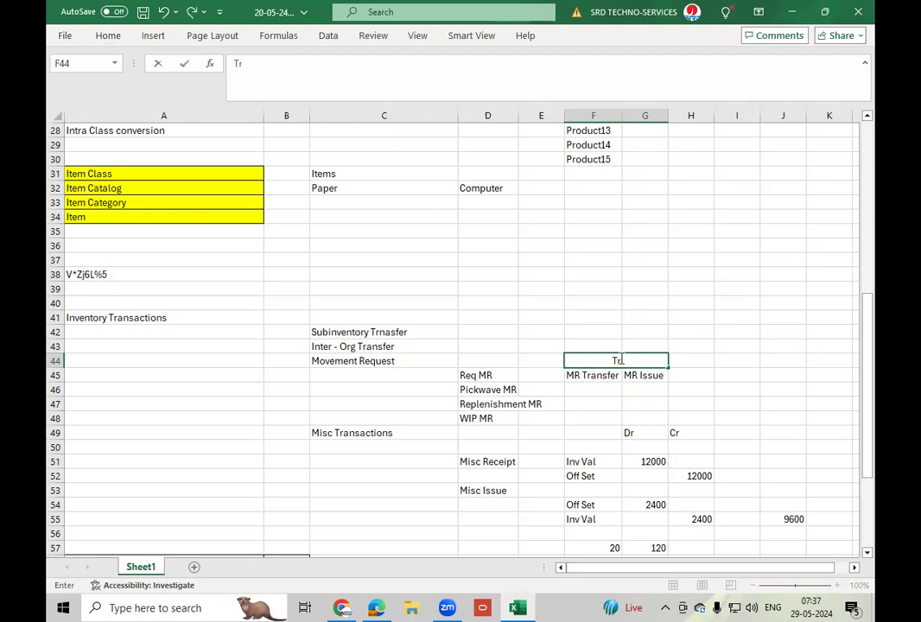
{"action": "type", "text": "ansfer Type"}
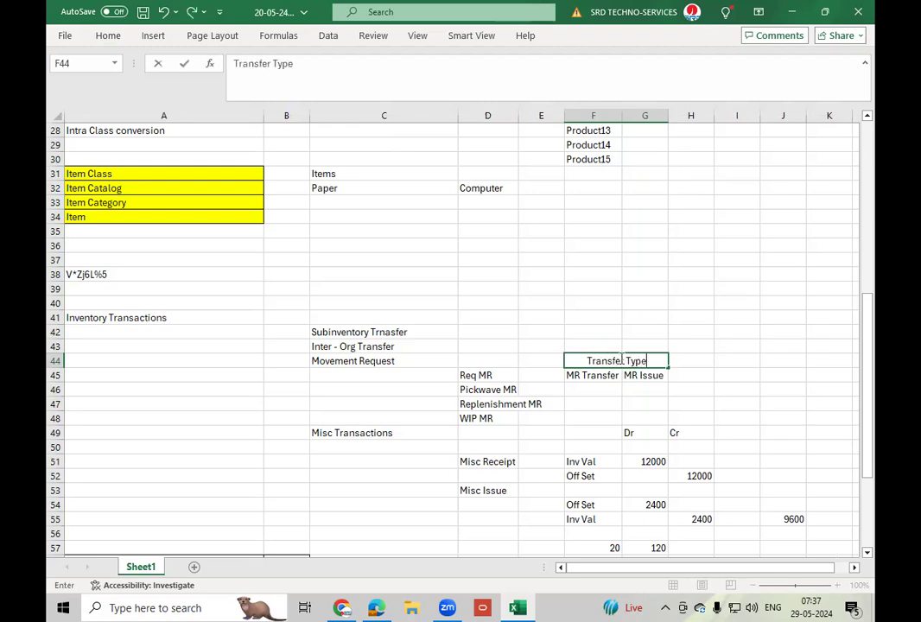
{"action": "left_click", "coordinate": [584, 378]}
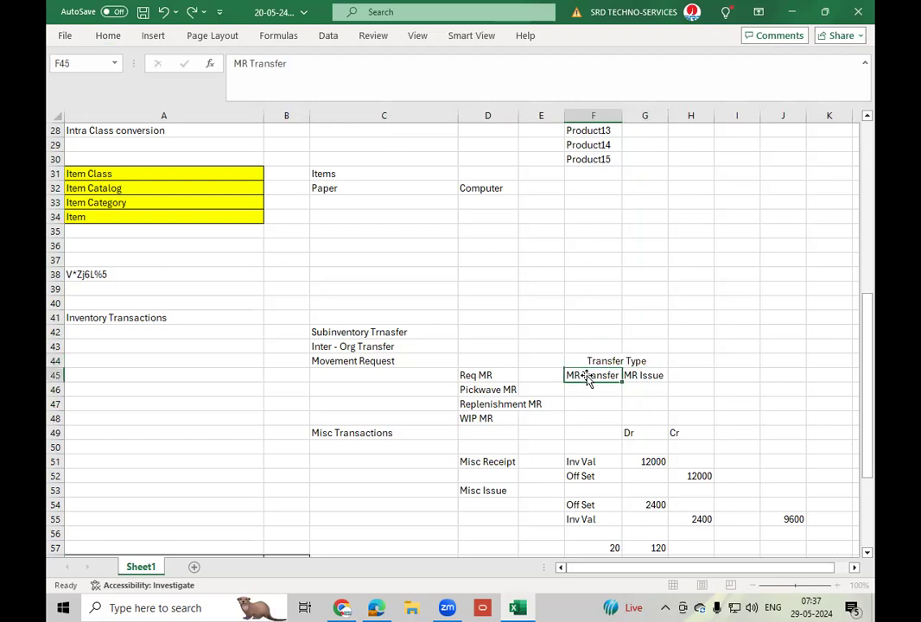
Go through the MR Transfer and MR Issue entries in row 45 in relation to Req MR.
{"action": "left_click", "coordinate": [648, 377]}
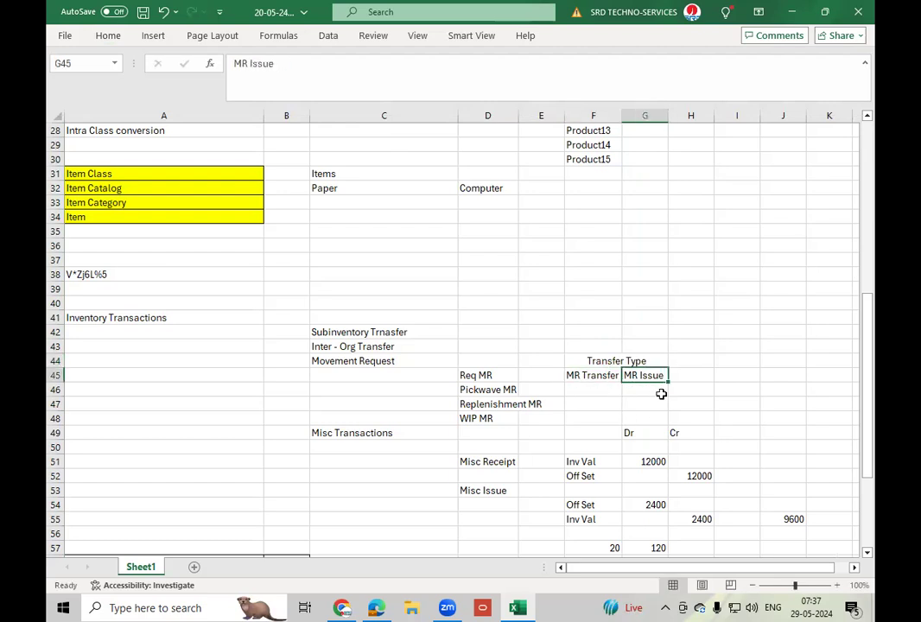
{"action": "left_click", "coordinate": [596, 380]}
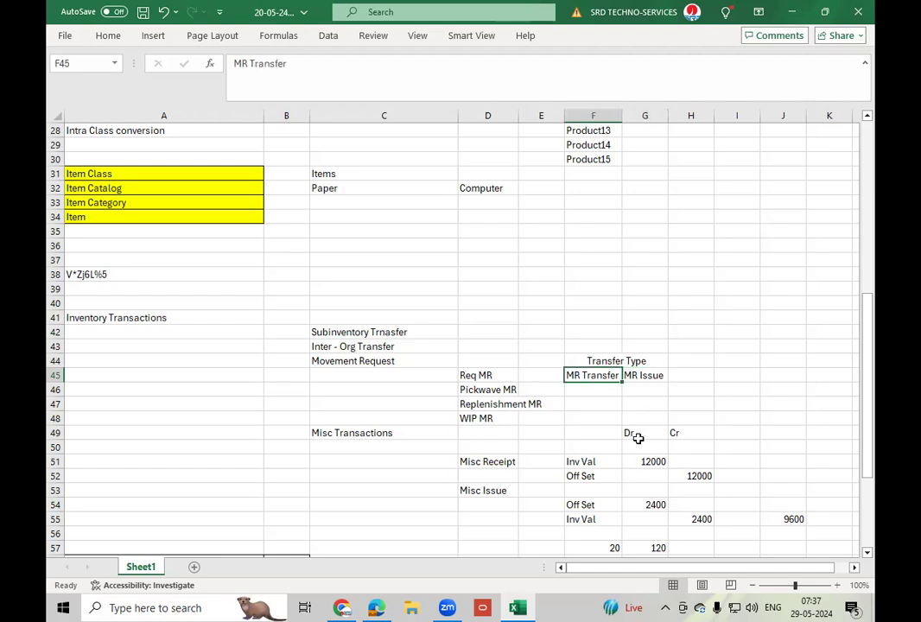
{"action": "left_click", "coordinate": [648, 376]}
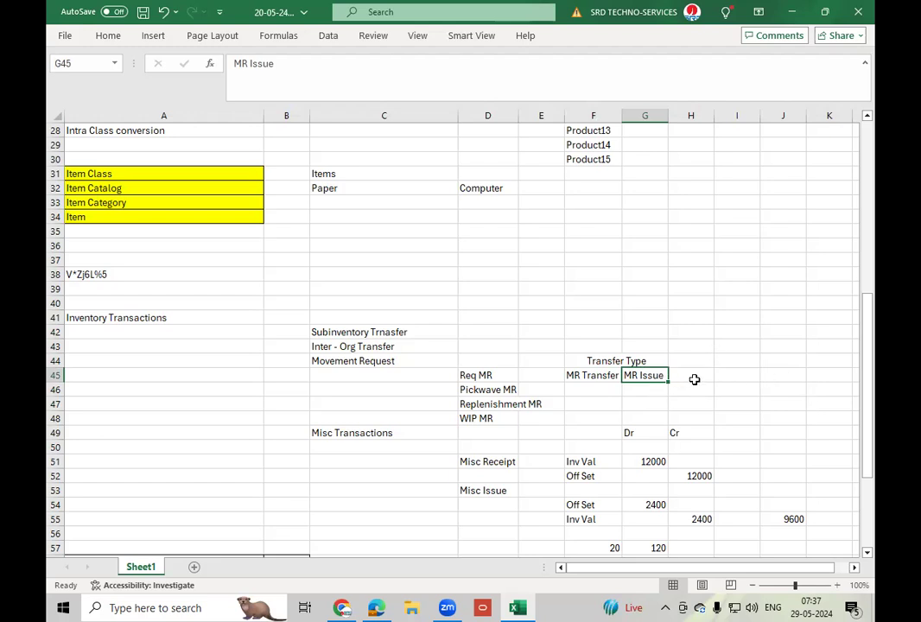
{"action": "left_click", "coordinate": [500, 376]}
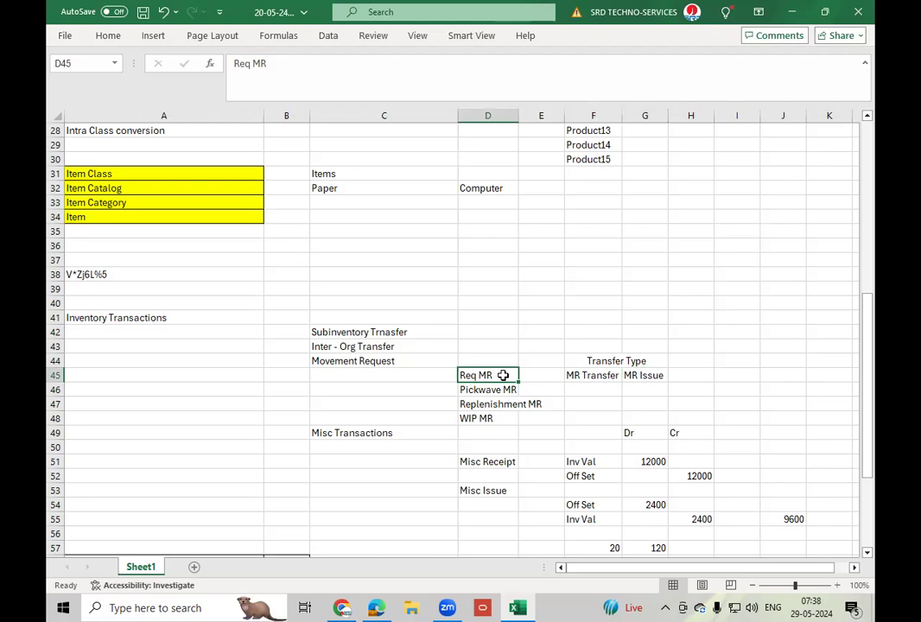
{"action": "left_click", "coordinate": [599, 377]}
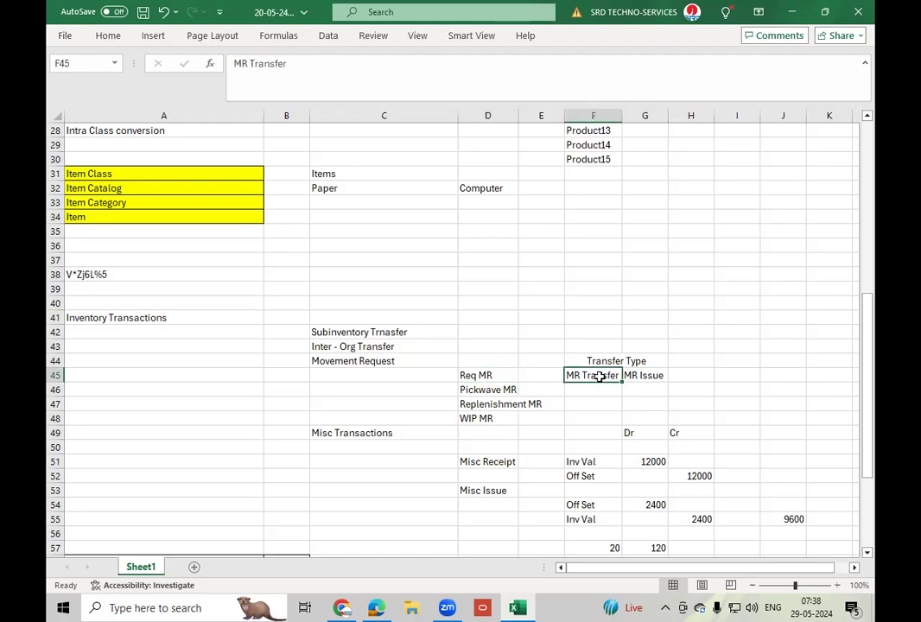
{"action": "left_click", "coordinate": [650, 376]}
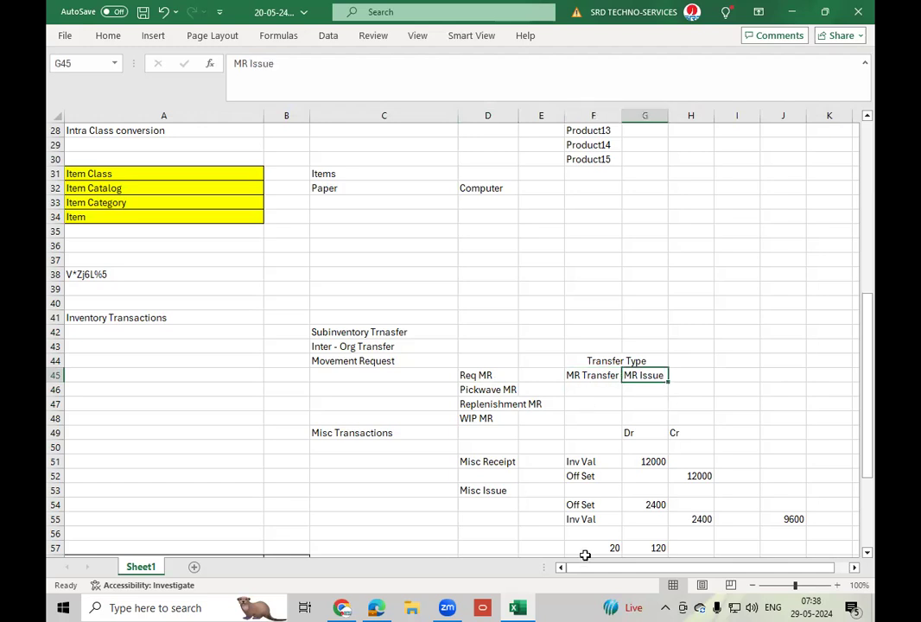
Switch to Oracle Fusion Cloud Applications in the browser and open Inventory Management from the Supply Chain Execution group.
{"action": "left_click", "coordinate": [377, 608]}
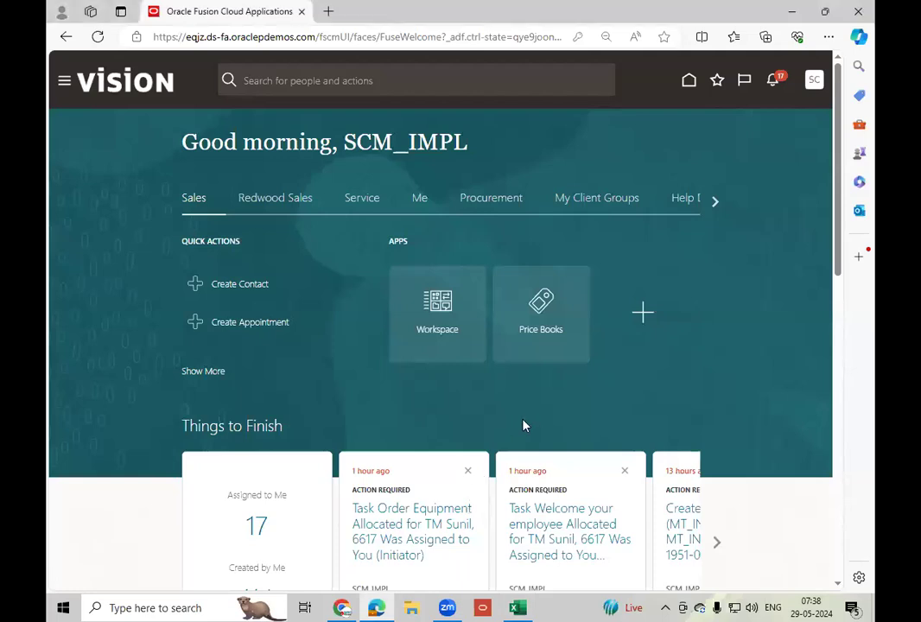
{"action": "left_click", "coordinate": [718, 203]}
{"action": "left_click", "coordinate": [716, 203]}
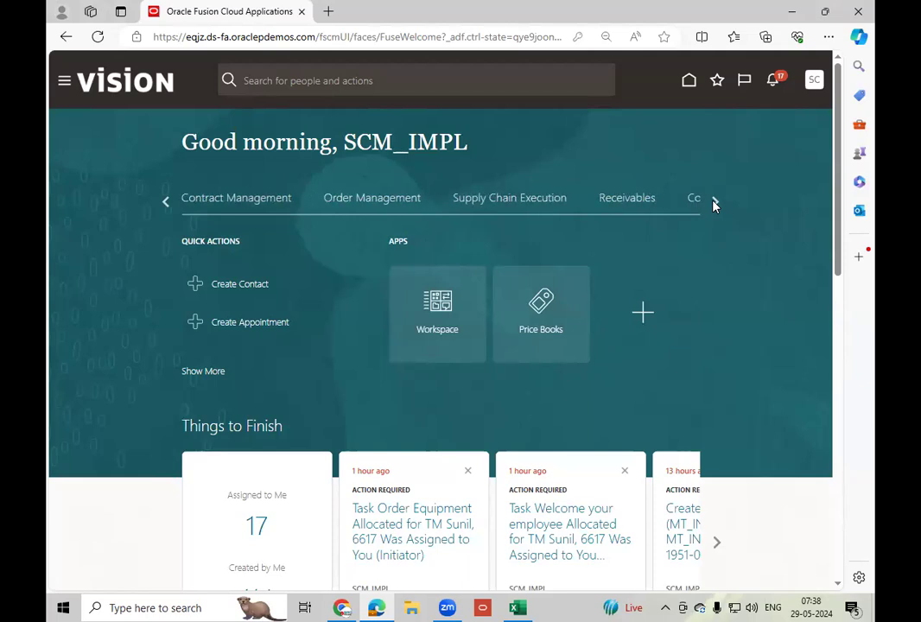
{"action": "left_click", "coordinate": [716, 203]}
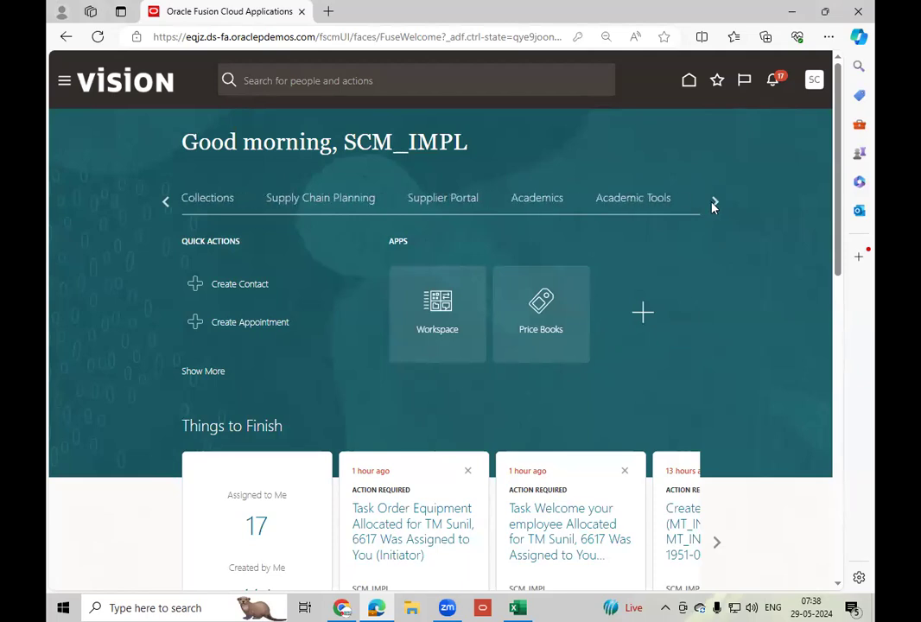
{"action": "left_click", "coordinate": [166, 202]}
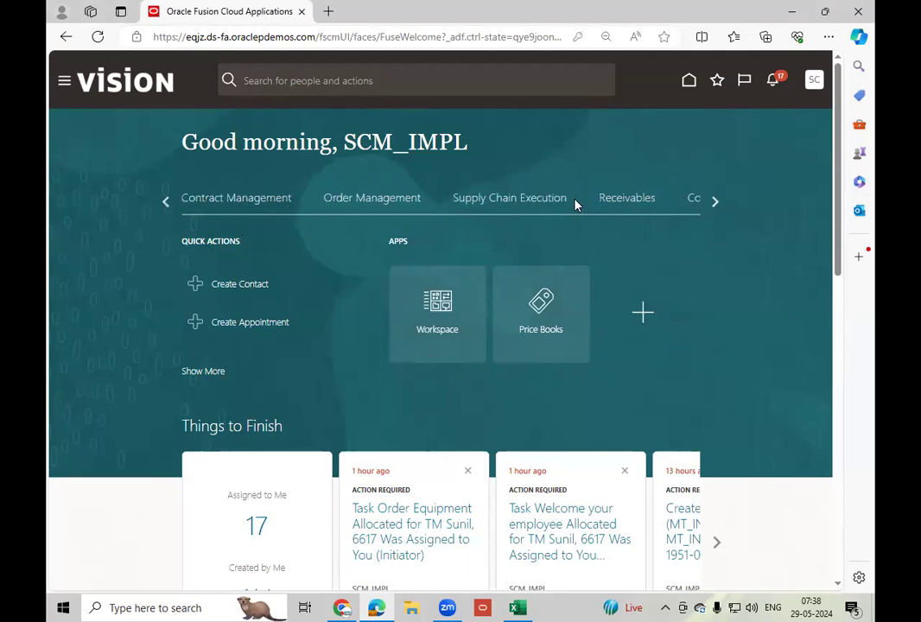
{"action": "left_click", "coordinate": [504, 204]}
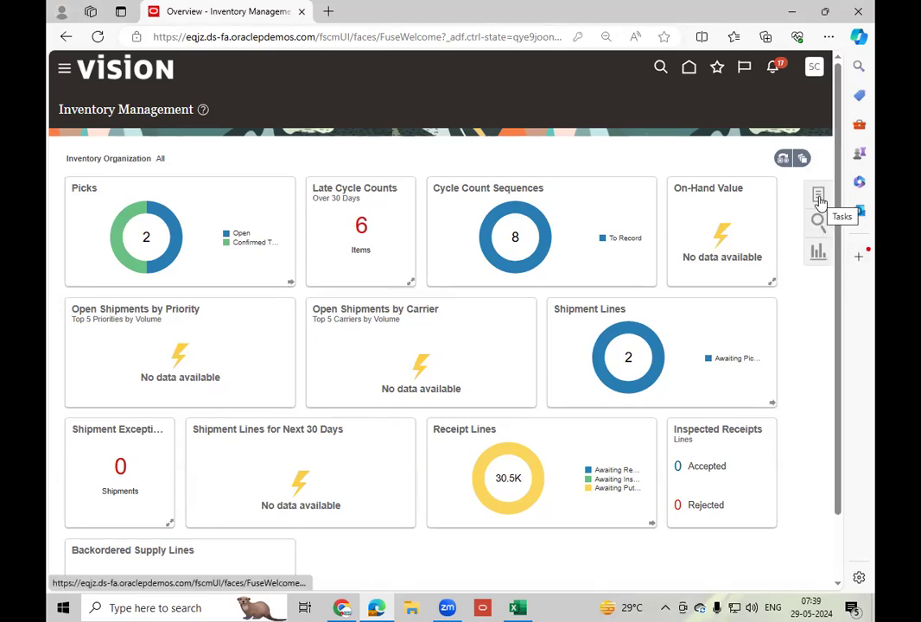
Set the inventory organization to 001 and review the list of available infolets.
{"action": "left_click", "coordinate": [784, 159]}
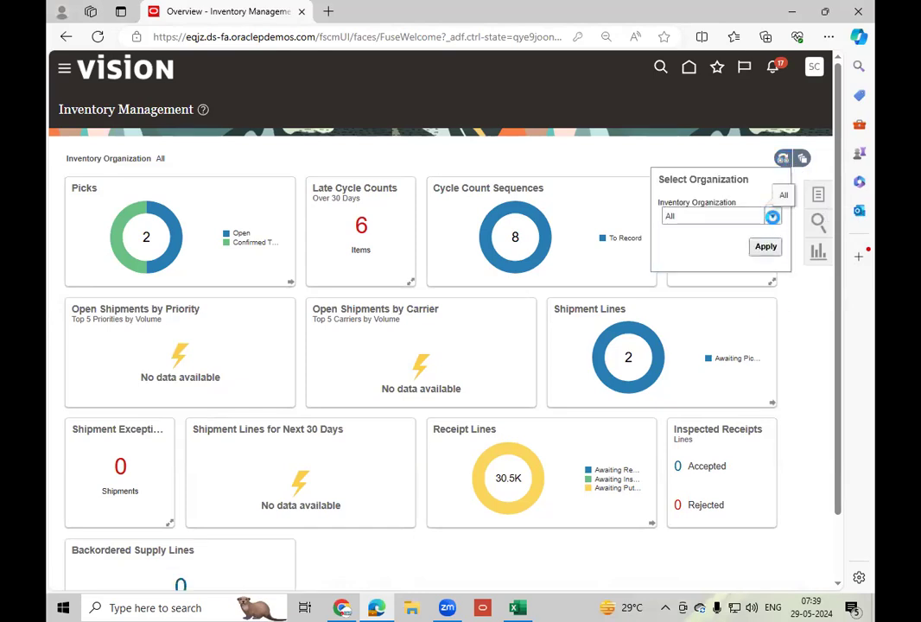
{"action": "left_click", "coordinate": [773, 216]}
{"action": "left_click", "coordinate": [695, 279]}
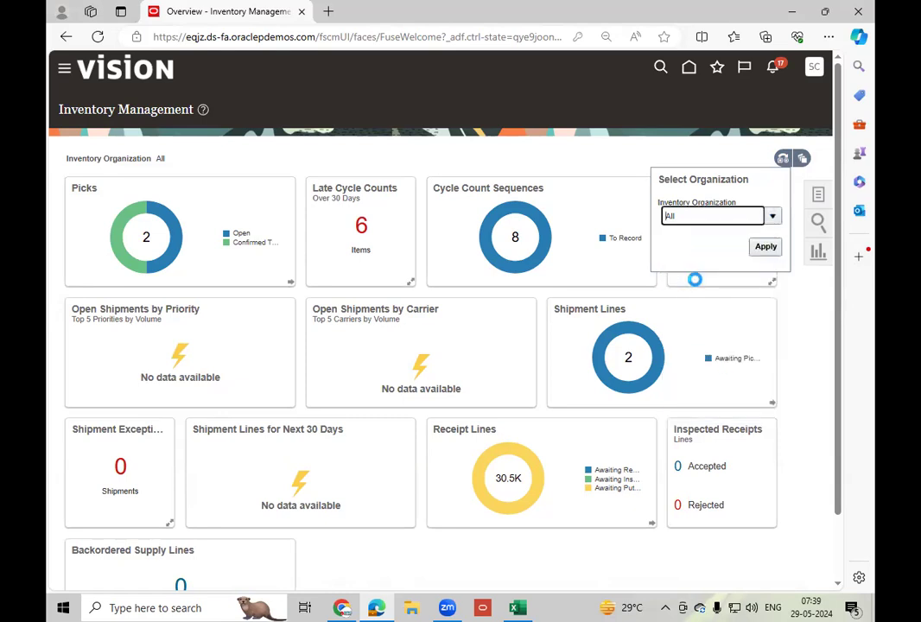
{"action": "left_click", "coordinate": [766, 248]}
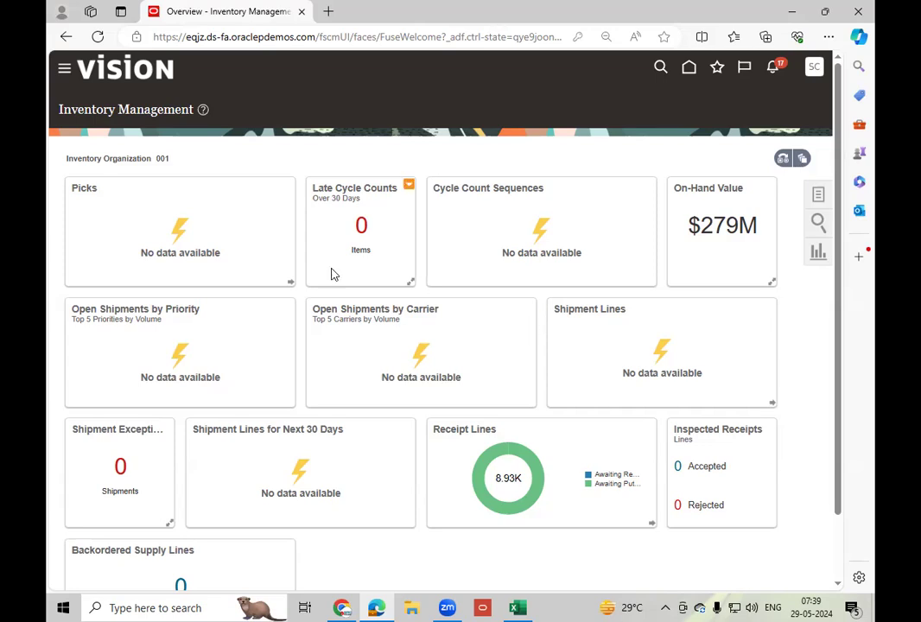
{"action": "left_click", "coordinate": [801, 160]}
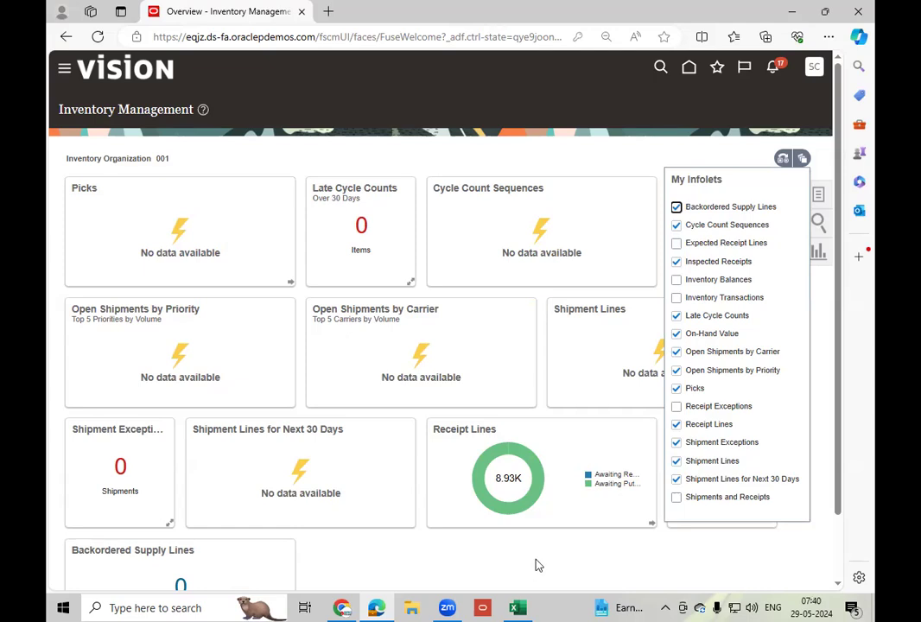
{"action": "left_click", "coordinate": [565, 567]}
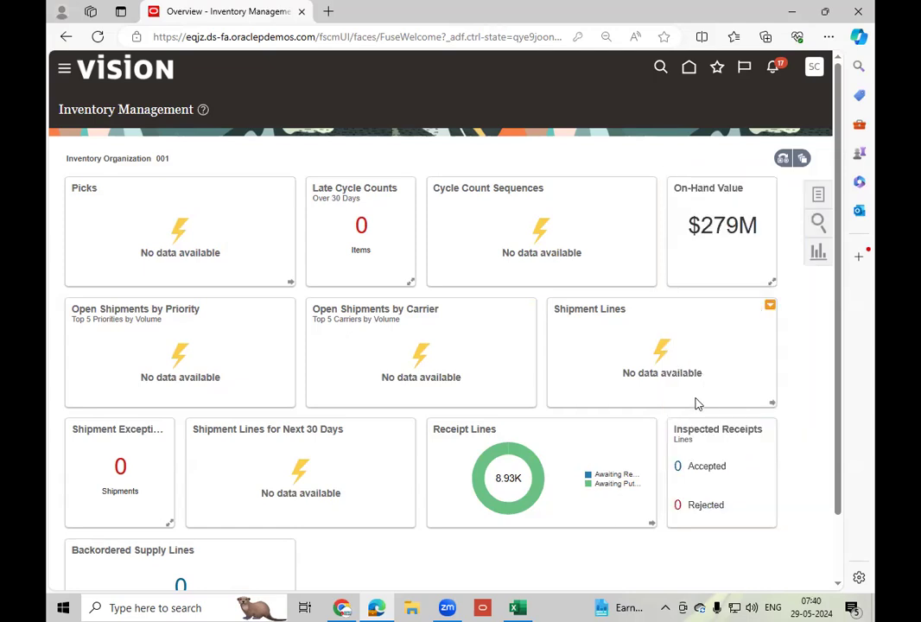
Open the Manage Movement Requests task and start creating a new movement request.
{"action": "left_click", "coordinate": [818, 195]}
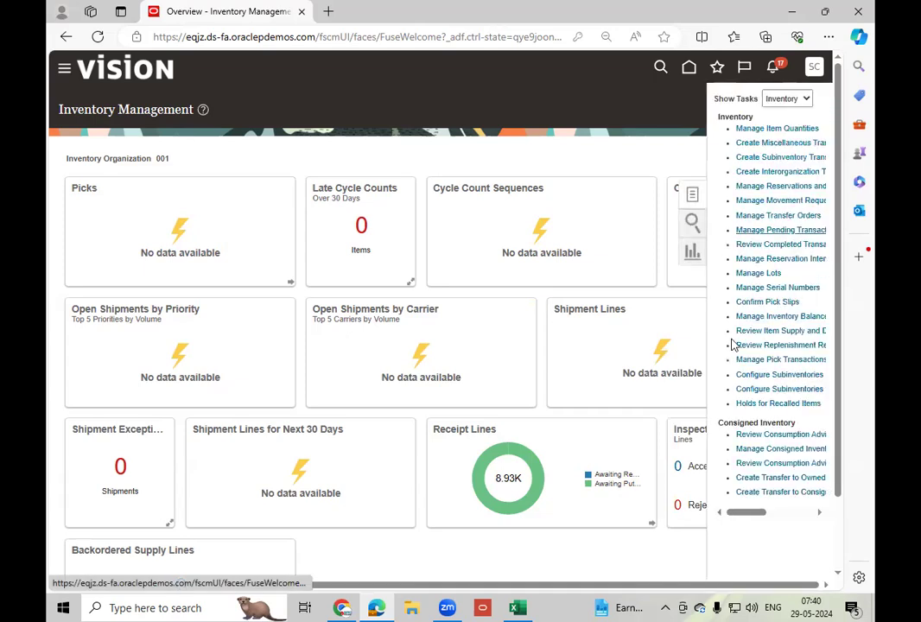
{"action": "left_click", "coordinate": [802, 202]}
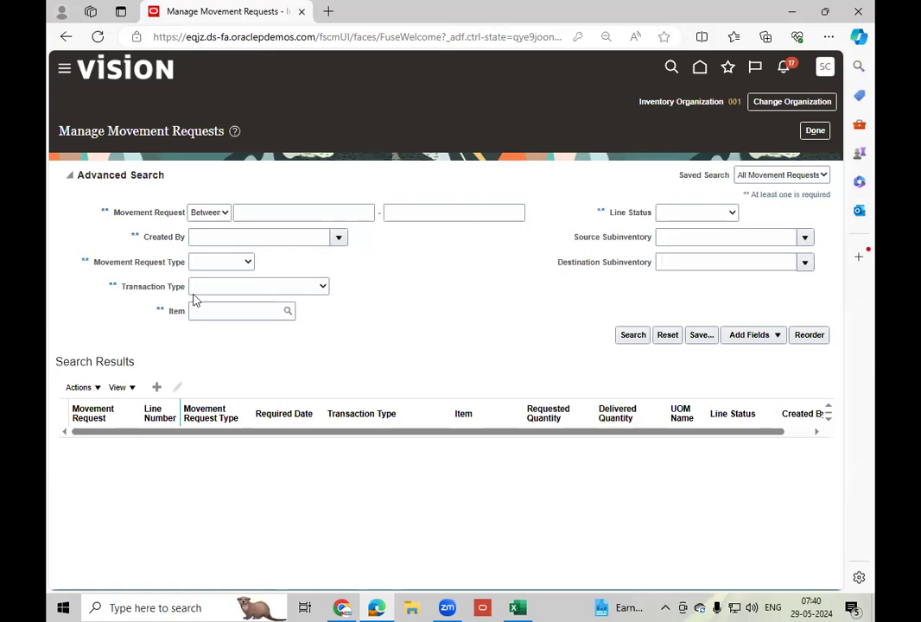
{"action": "left_click", "coordinate": [156, 387]}
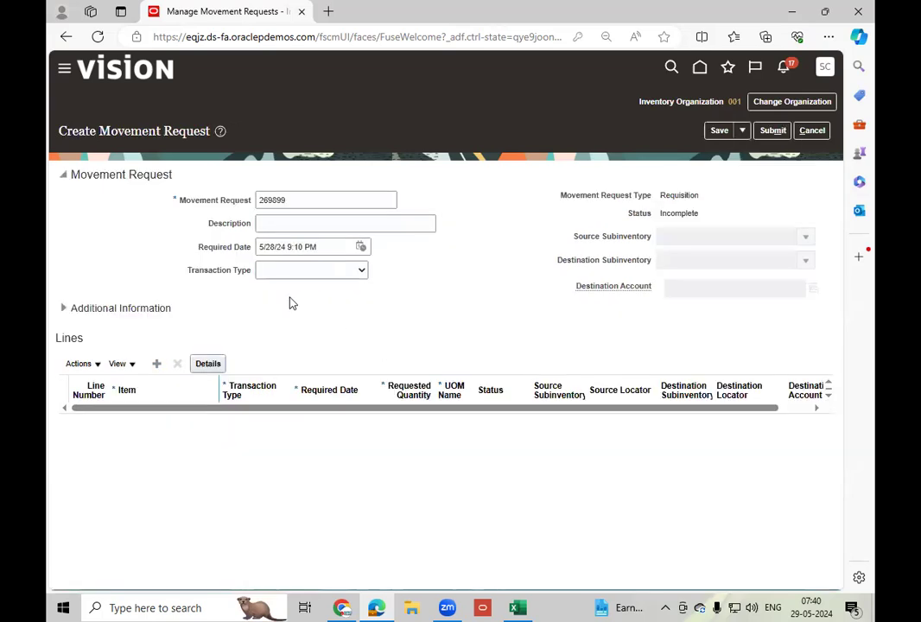
Replace the default movement request number with MR_1.
{"action": "double_click", "coordinate": [308, 201]}
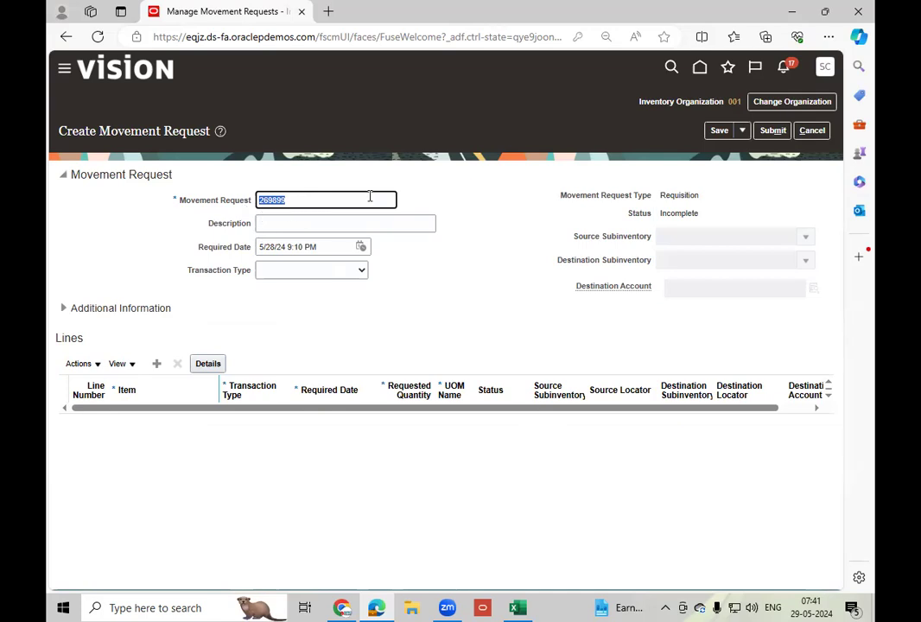
{"action": "type", "text": "MR_1"}
{"action": "key", "text": "Tab"}
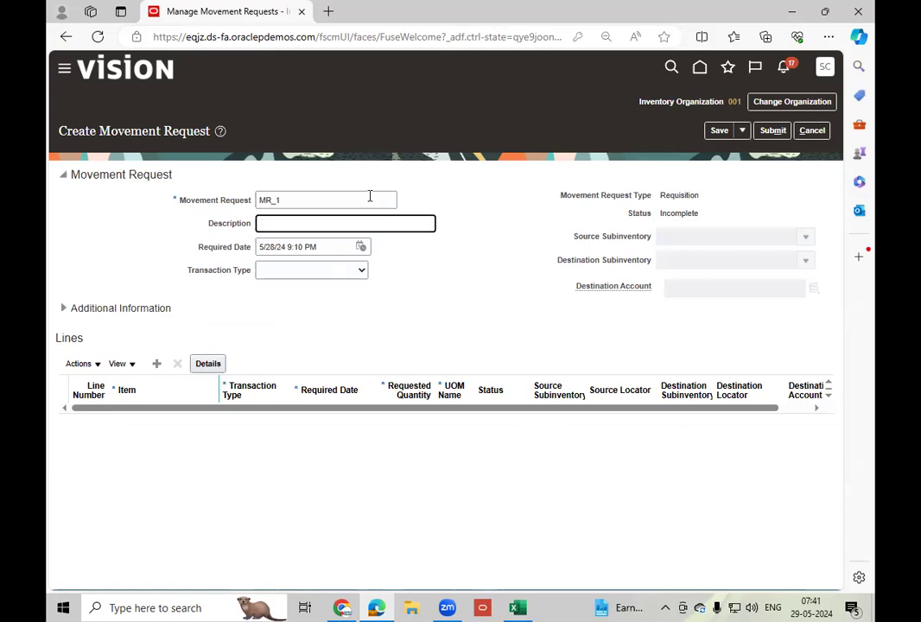
{"action": "left_click", "coordinate": [302, 199]}
{"action": "double_click", "coordinate": [303, 199]}
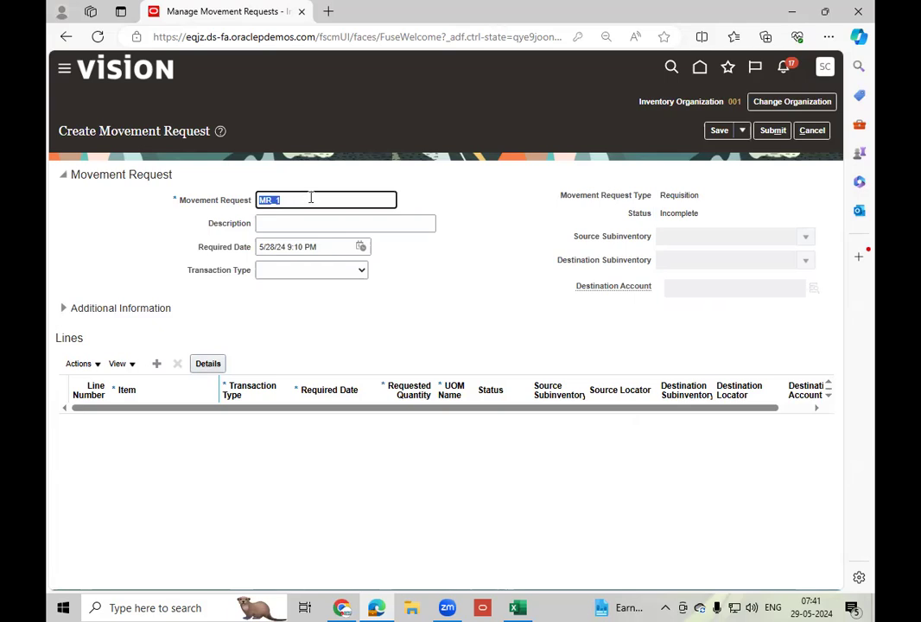
{"action": "left_click", "coordinate": [495, 185]}
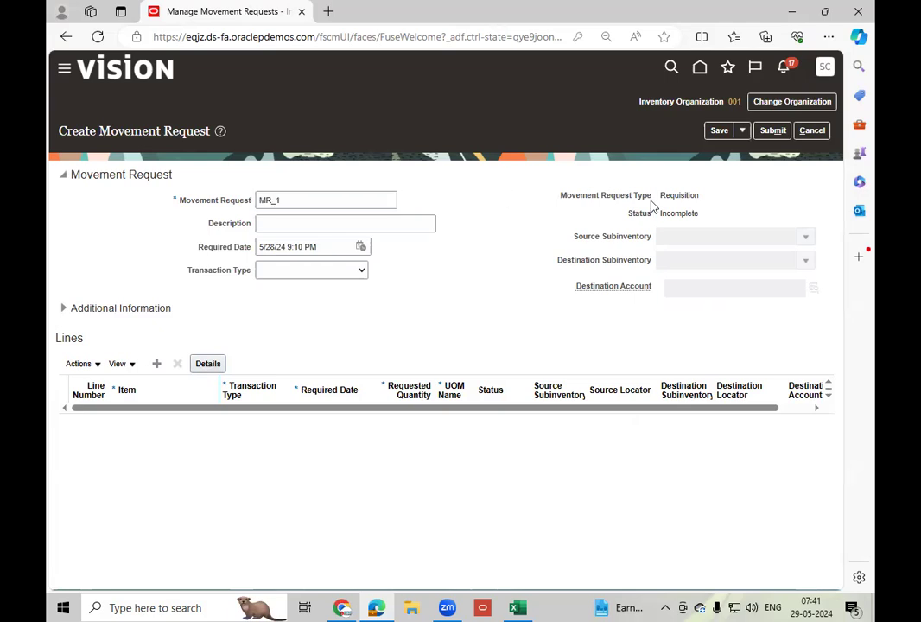
Examine the movement request's type, status, description field and number in the header.
{"action": "double_click", "coordinate": [683, 196]}
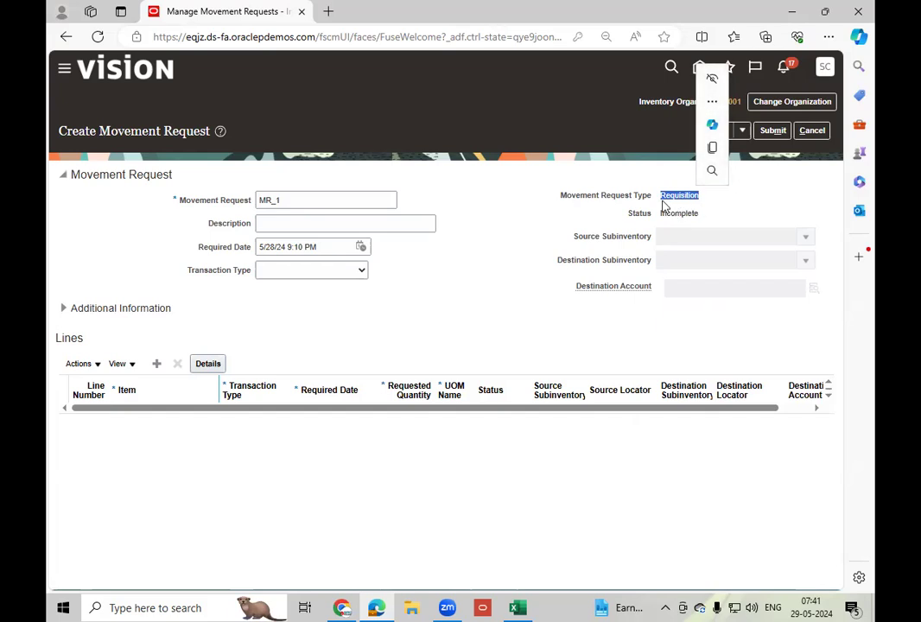
{"action": "left_click", "coordinate": [683, 196]}
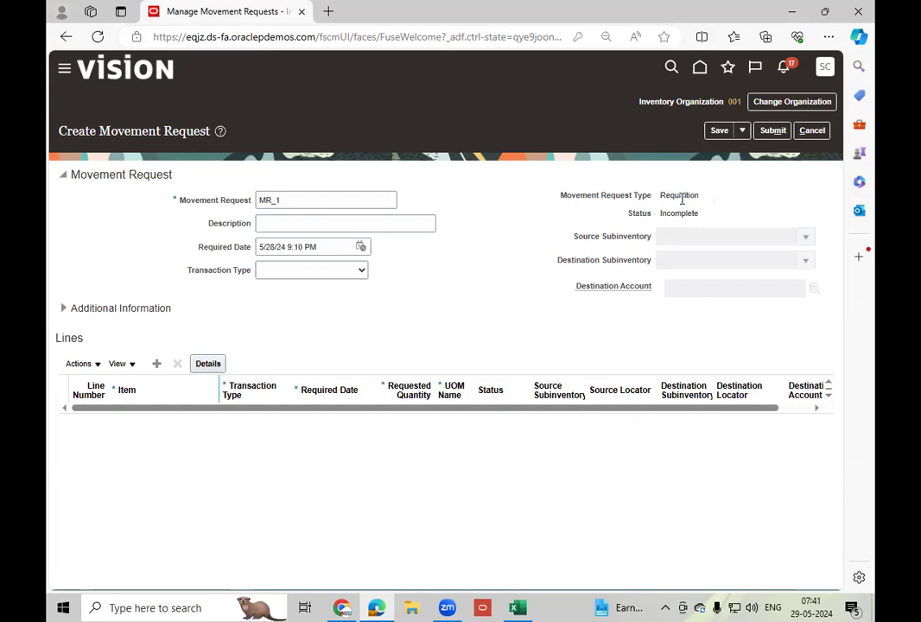
{"action": "double_click", "coordinate": [683, 196]}
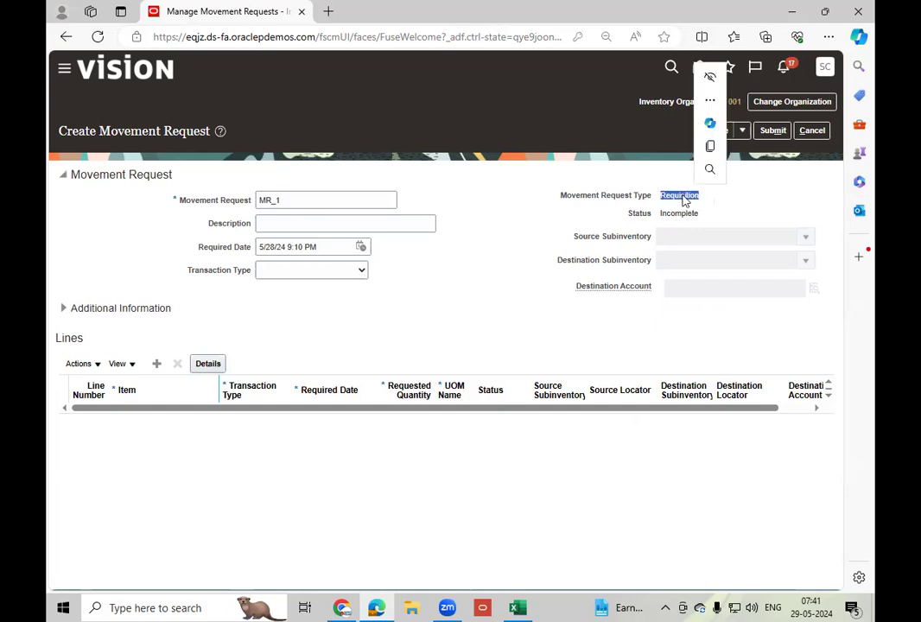
{"action": "double_click", "coordinate": [677, 214]}
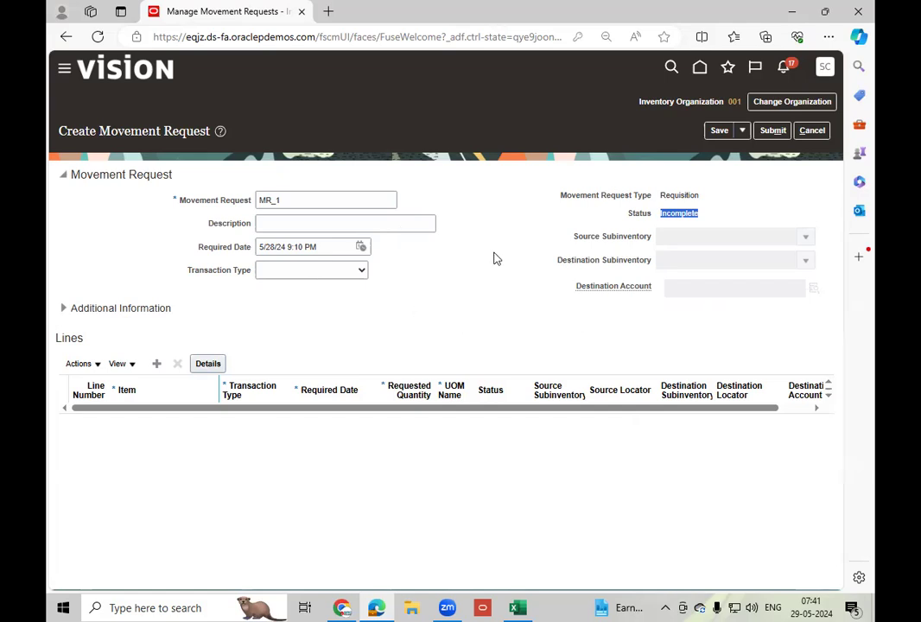
{"action": "left_click", "coordinate": [300, 224]}
{"action": "left_click", "coordinate": [305, 200]}
{"action": "double_click", "coordinate": [306, 200]}
{"action": "key", "text": "ctrl+c"}
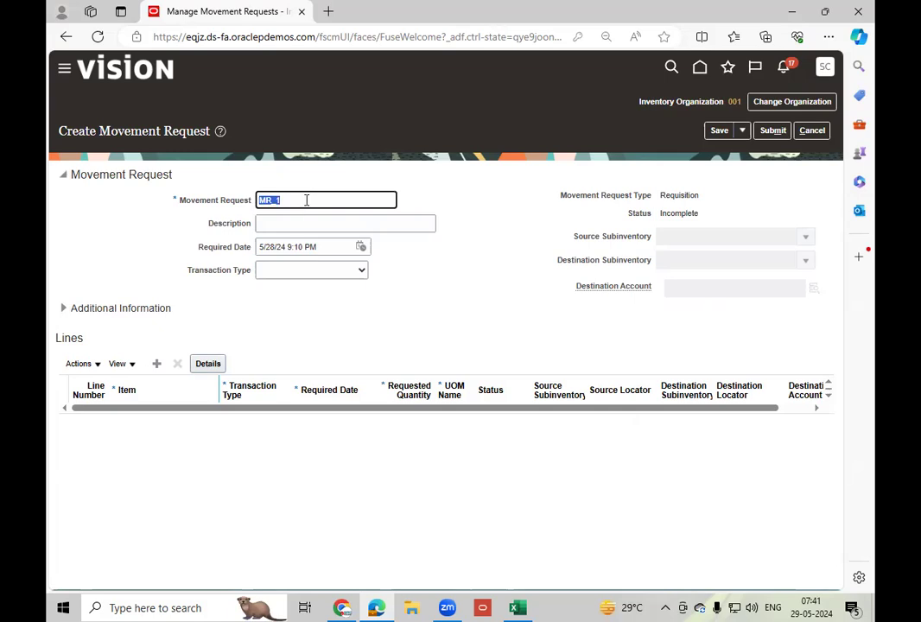
Enter MR_1 as the movement request's description and set its required date to 5/30/24 9:10 PM.
{"action": "left_click", "coordinate": [297, 224]}
{"action": "key", "text": "ctrl+v"}
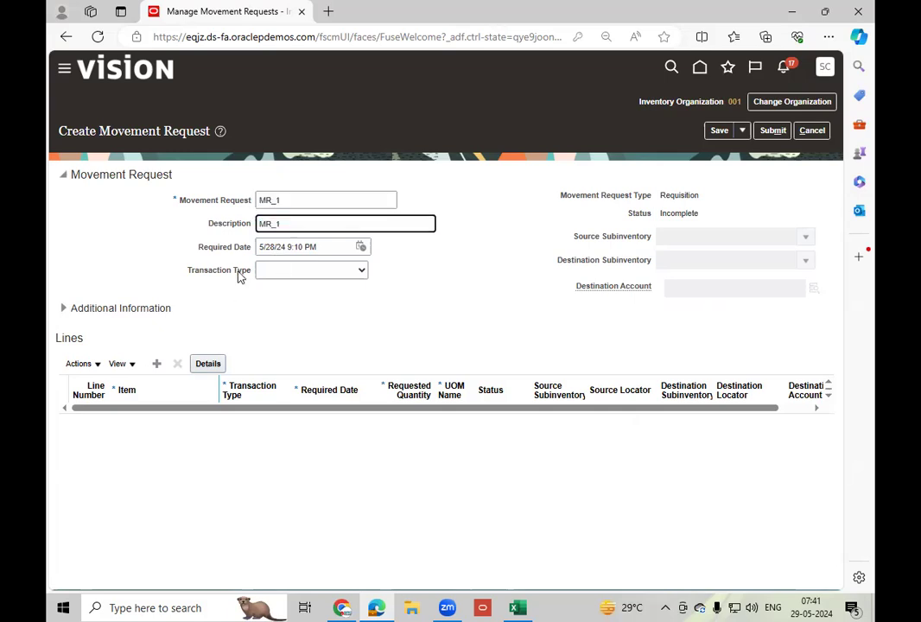
{"action": "left_click", "coordinate": [361, 247]}
{"action": "left_click", "coordinate": [471, 406]}
{"action": "left_click", "coordinate": [495, 473]}
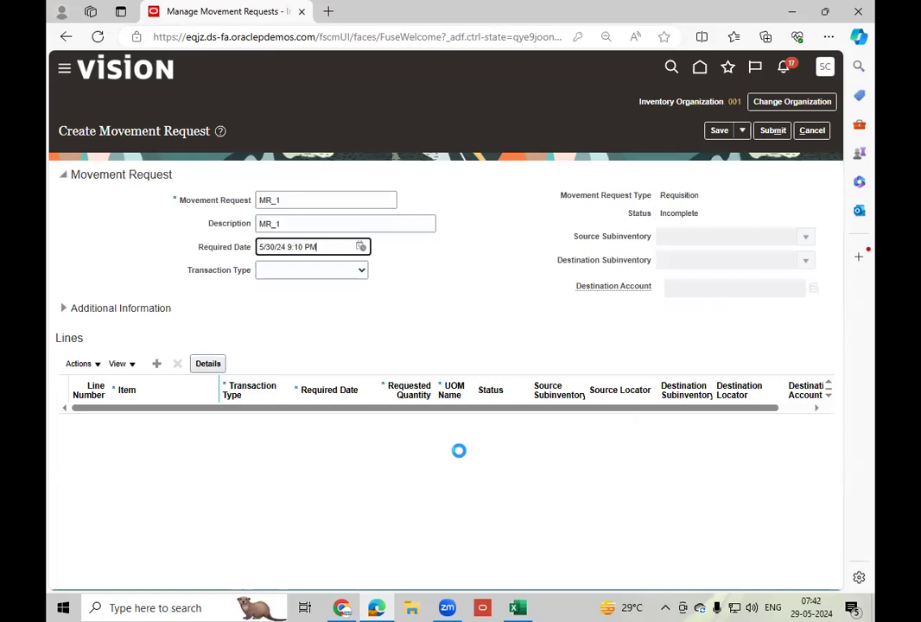
{"action": "left_click", "coordinate": [551, 310]}
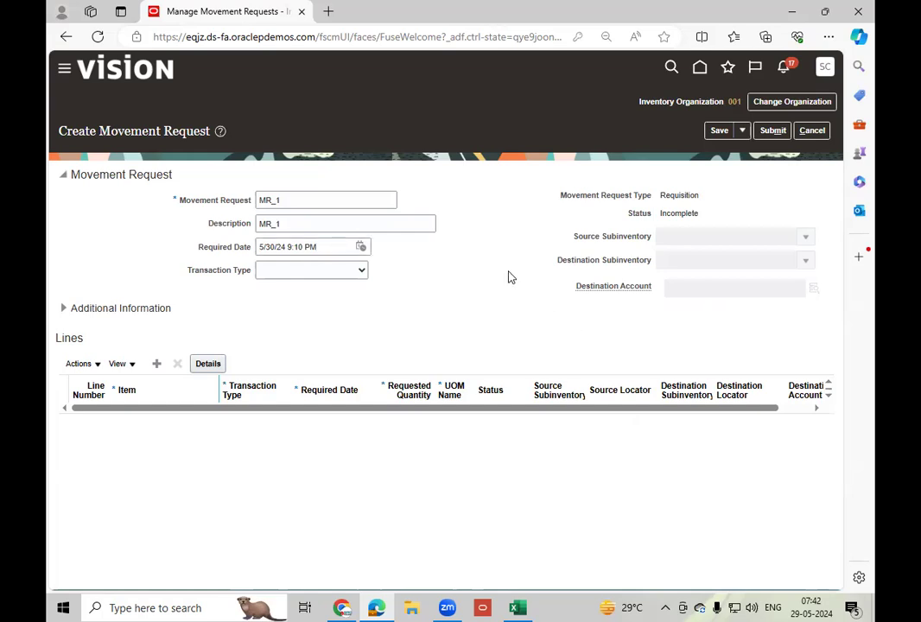
Check the available transaction types, and in the Excel sheet change the heading above MR Transfer and MR Issue to Transaction Type.
{"action": "left_click", "coordinate": [342, 273]}
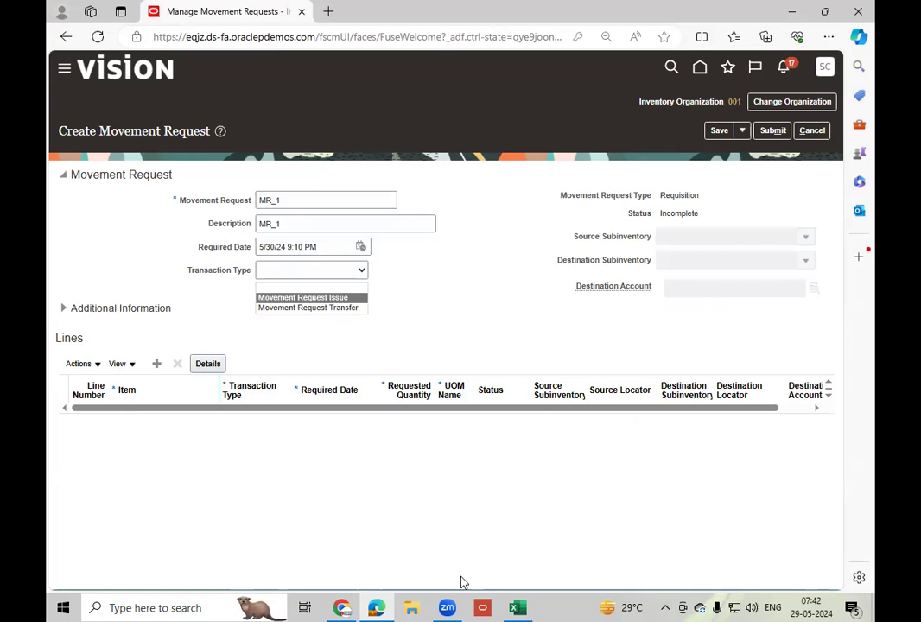
{"action": "left_click", "coordinate": [521, 607]}
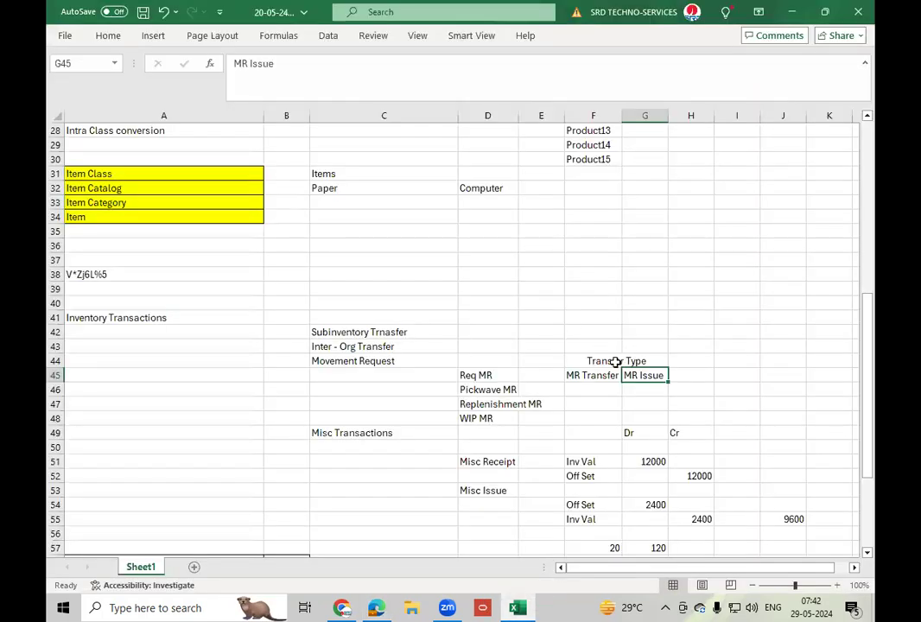
{"action": "left_click", "coordinate": [614, 362]}
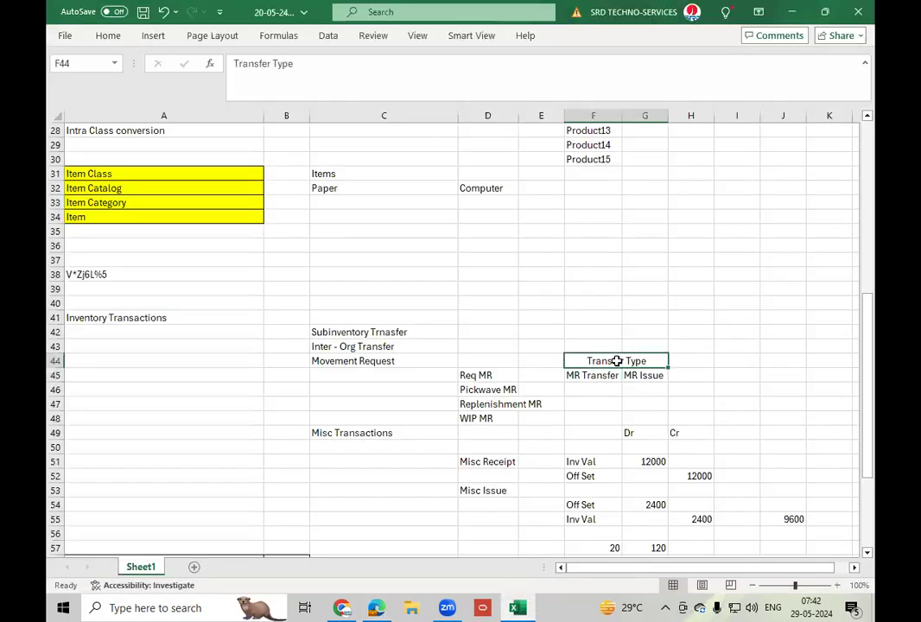
{"action": "left_click", "coordinate": [271, 64]}
{"action": "key", "text": "BackSpace"}
{"action": "key", "text": "BackSpace"}
{"action": "key", "text": "BackSpace"}
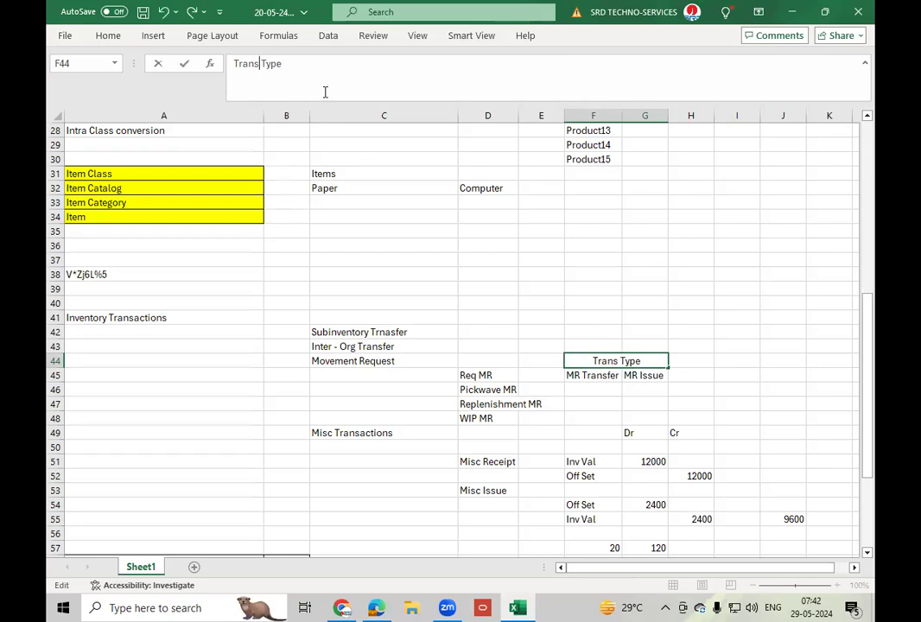
{"action": "key", "text": "BackSpace"}
{"action": "key", "text": "BackSpace"}
{"action": "key", "text": "BackSpace"}
{"action": "key", "text": "BackSpace"}
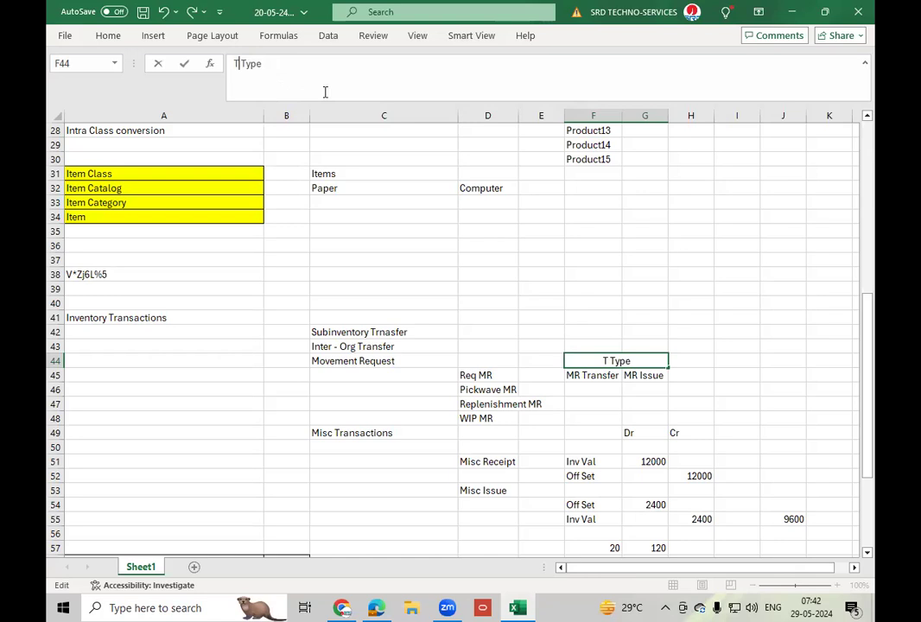
{"action": "type", "text": "ransaction"}
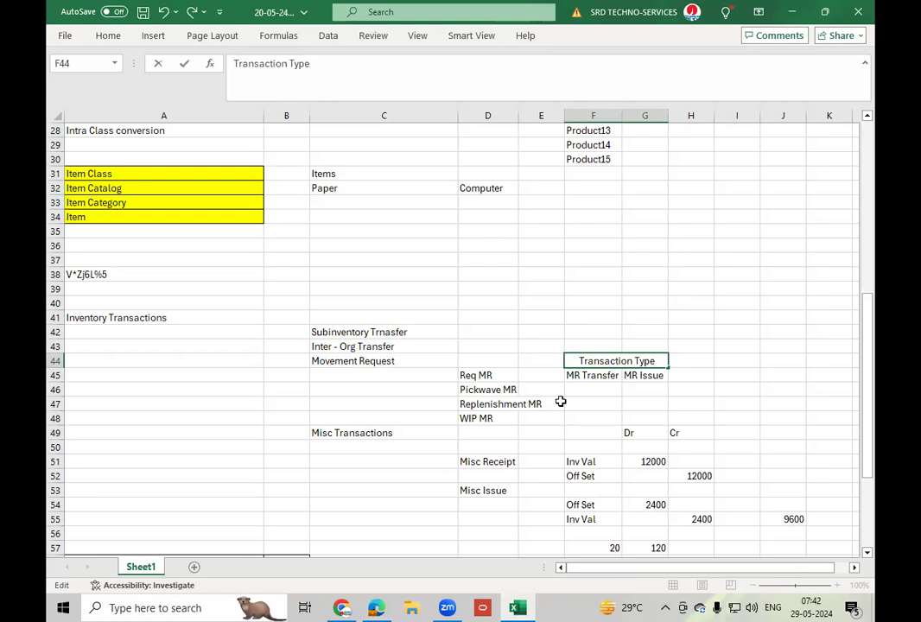
{"action": "left_click", "coordinate": [593, 390]}
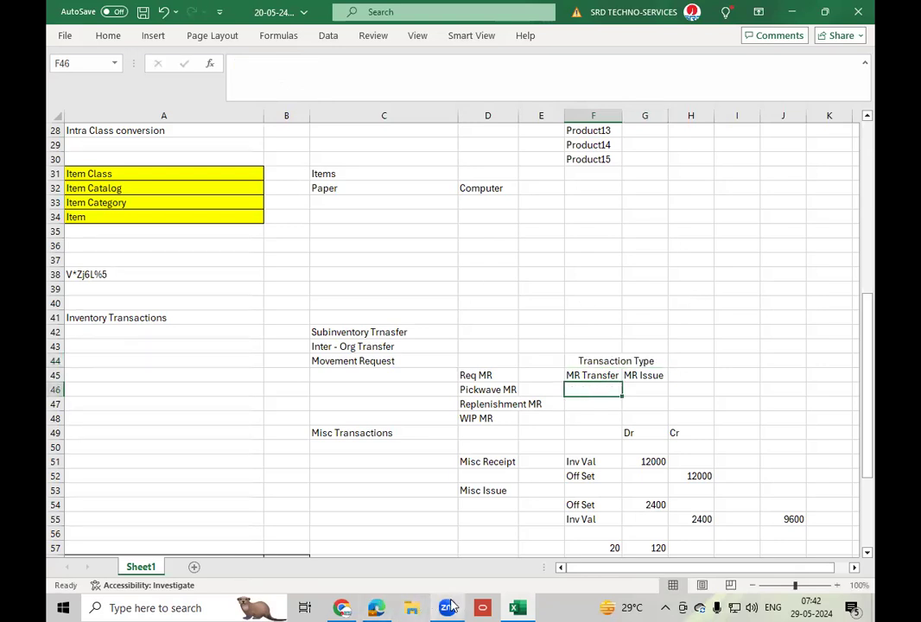
Return to the movement request in Edge and set its transaction type to Movement Request Transfer.
{"action": "left_click", "coordinate": [376, 608]}
{"action": "left_click", "coordinate": [298, 271]}
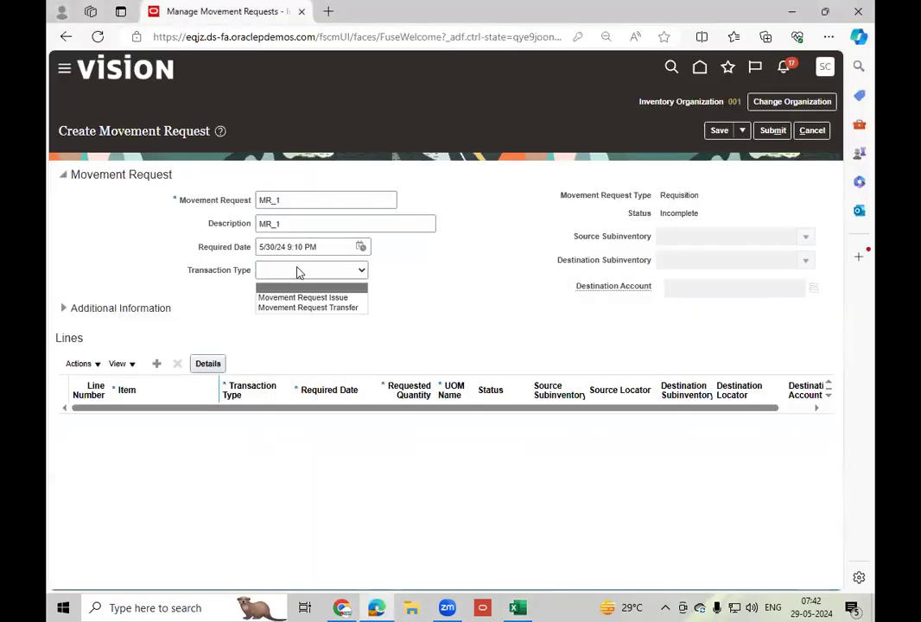
{"action": "left_click", "coordinate": [336, 309]}
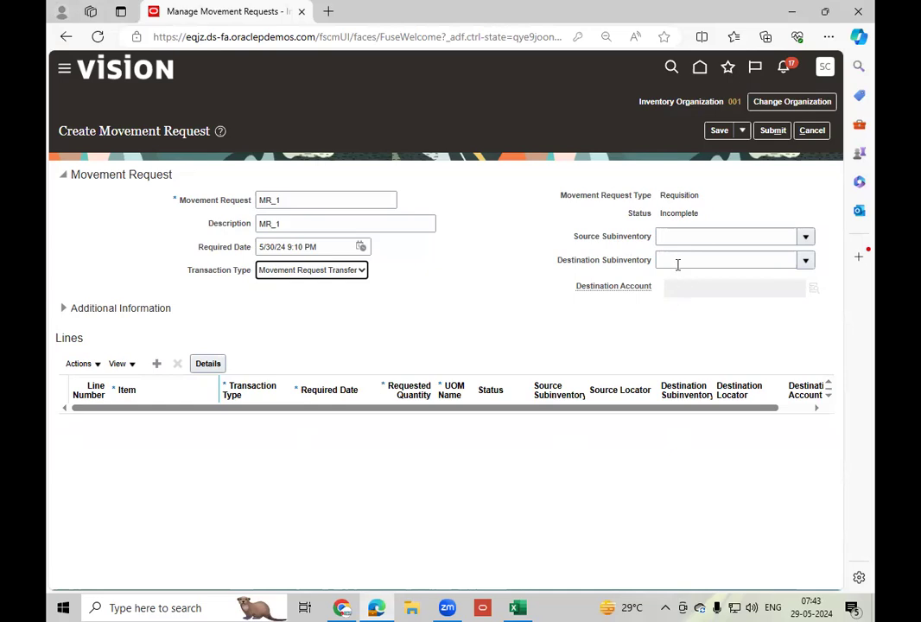
Set the request's source subinventory to Stores and its destination subinventory to Completed.
{"action": "left_click", "coordinate": [806, 240]}
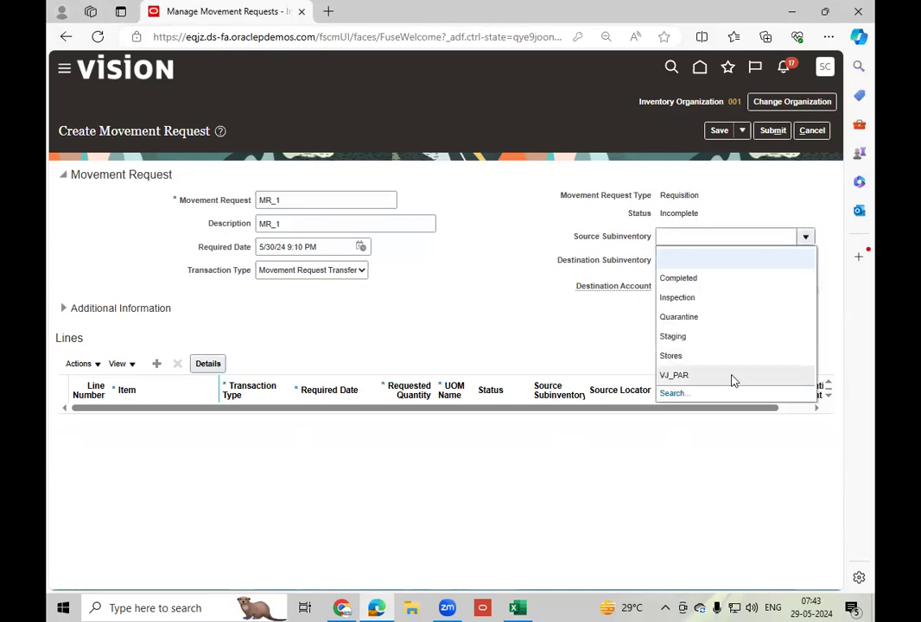
{"action": "left_click", "coordinate": [701, 355]}
{"action": "left_click", "coordinate": [806, 261]}
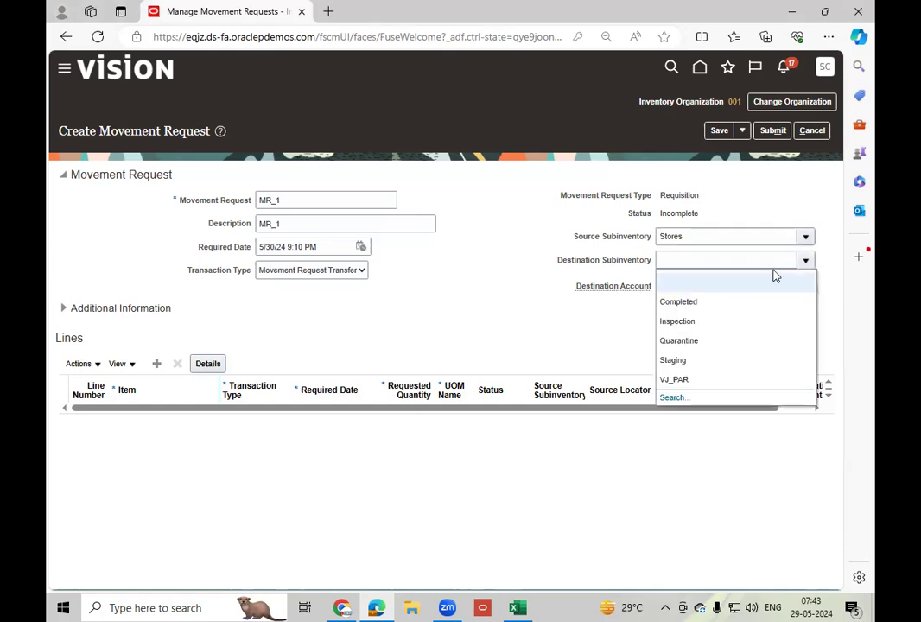
{"action": "left_click", "coordinate": [694, 303]}
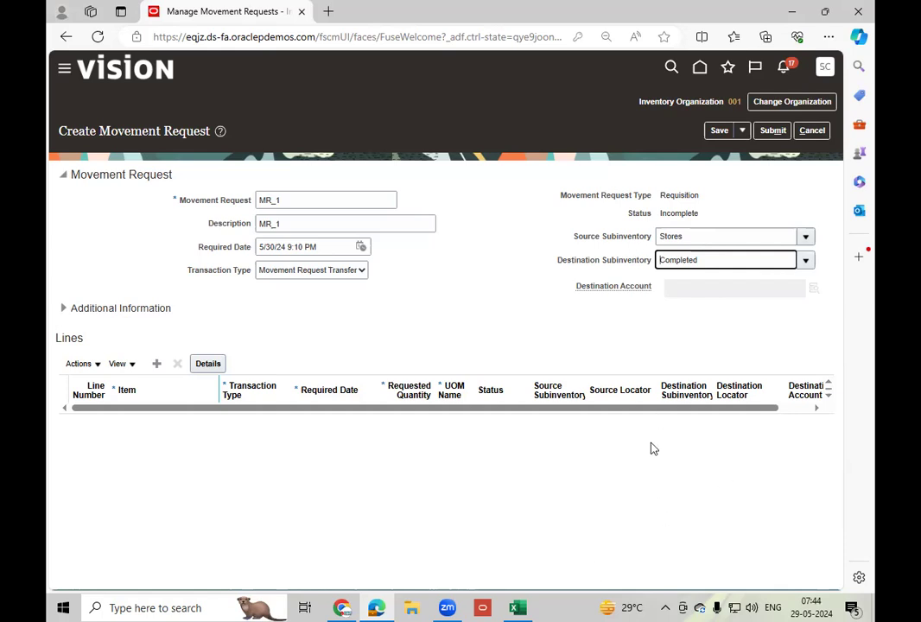
Add a request line for item LT_Engine-10HP and widen the Item column to show its name.
{"action": "left_click", "coordinate": [156, 364]}
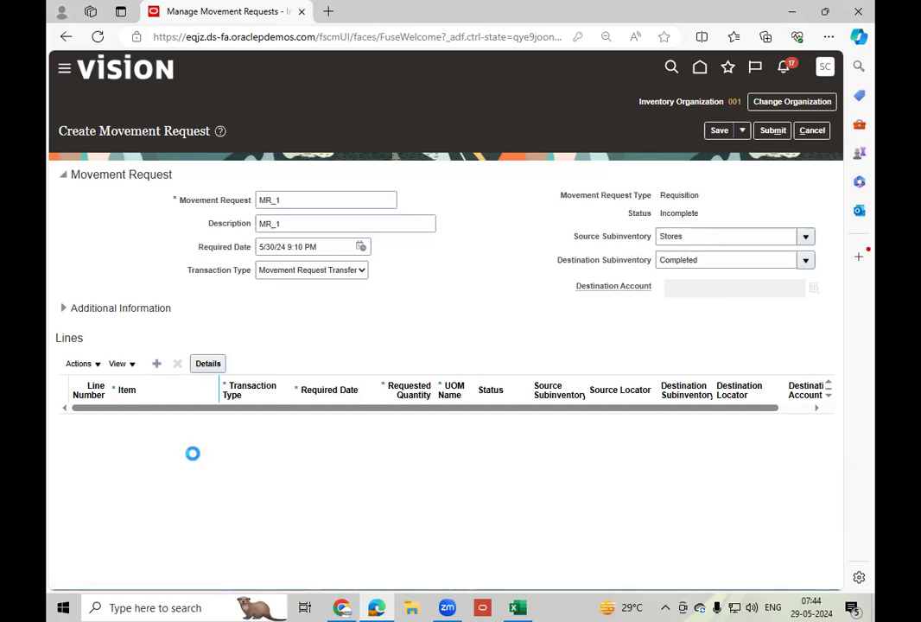
{"action": "left_click", "coordinate": [151, 422]}
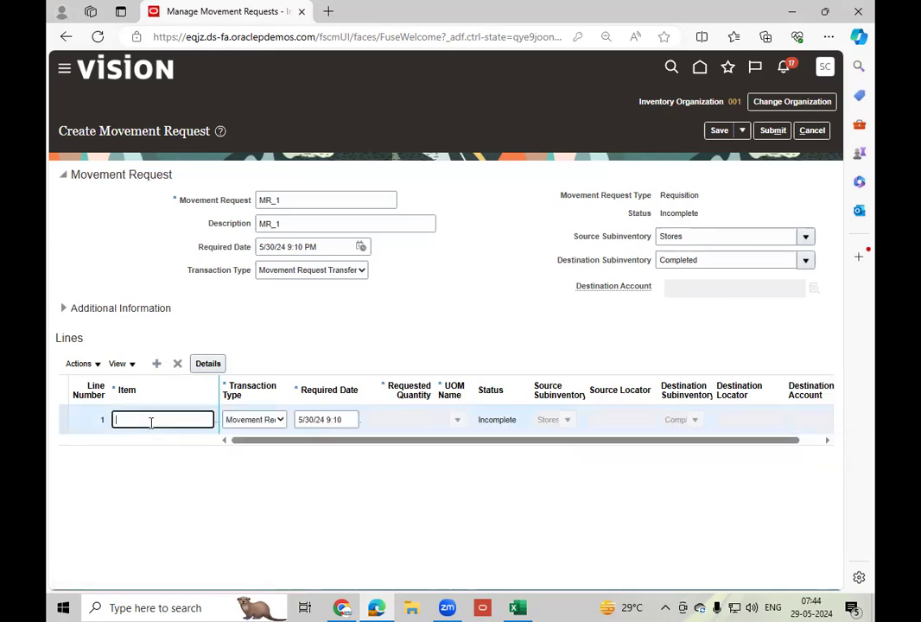
{"action": "type", "text": "LT"}
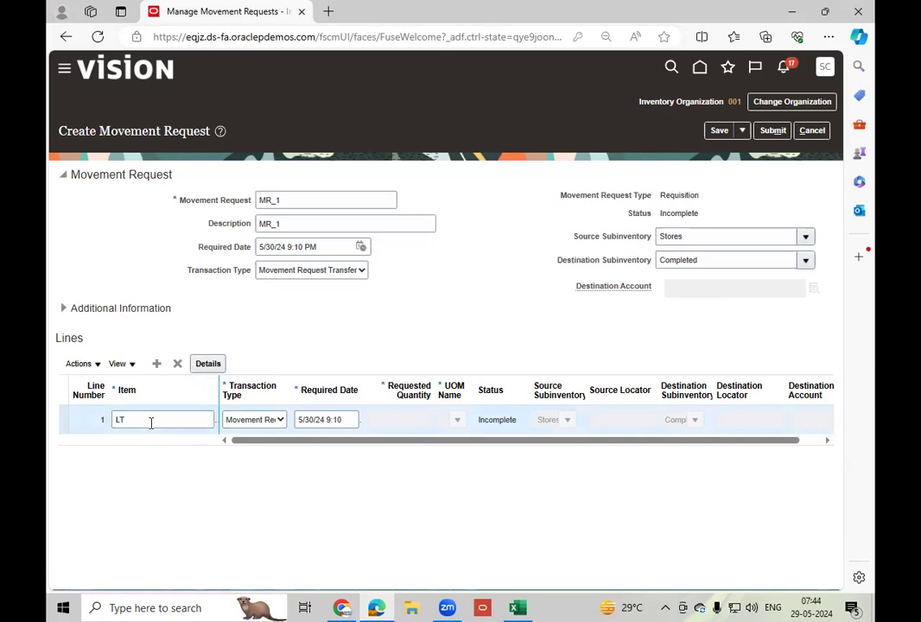
{"action": "left_click", "coordinate": [199, 504]}
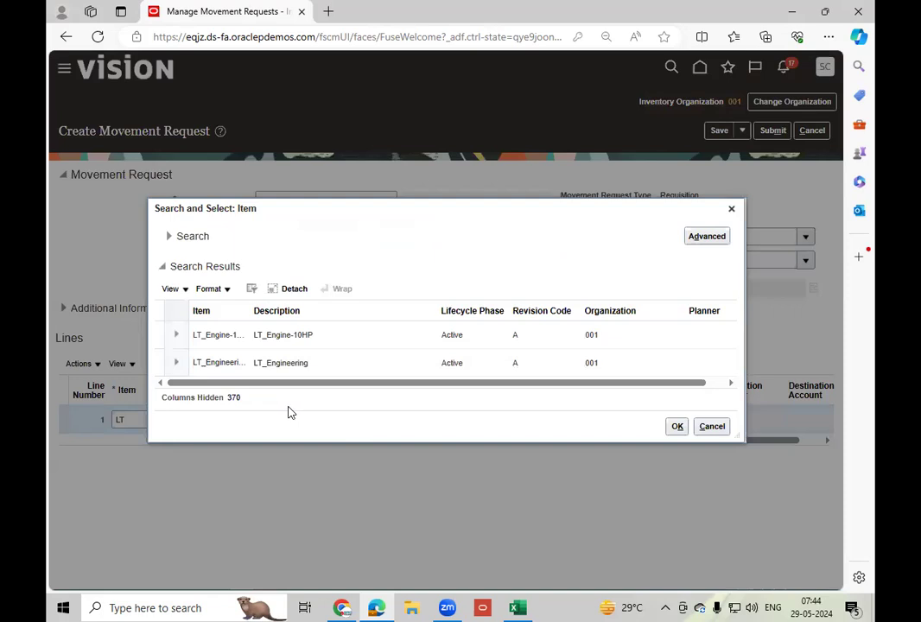
{"action": "left_click", "coordinate": [331, 338]}
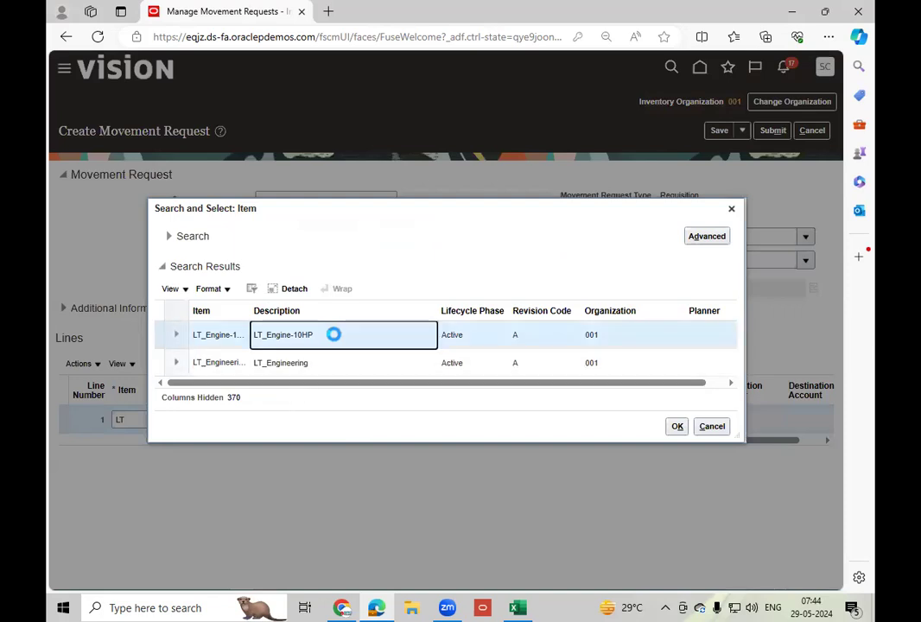
{"action": "left_click", "coordinate": [678, 427]}
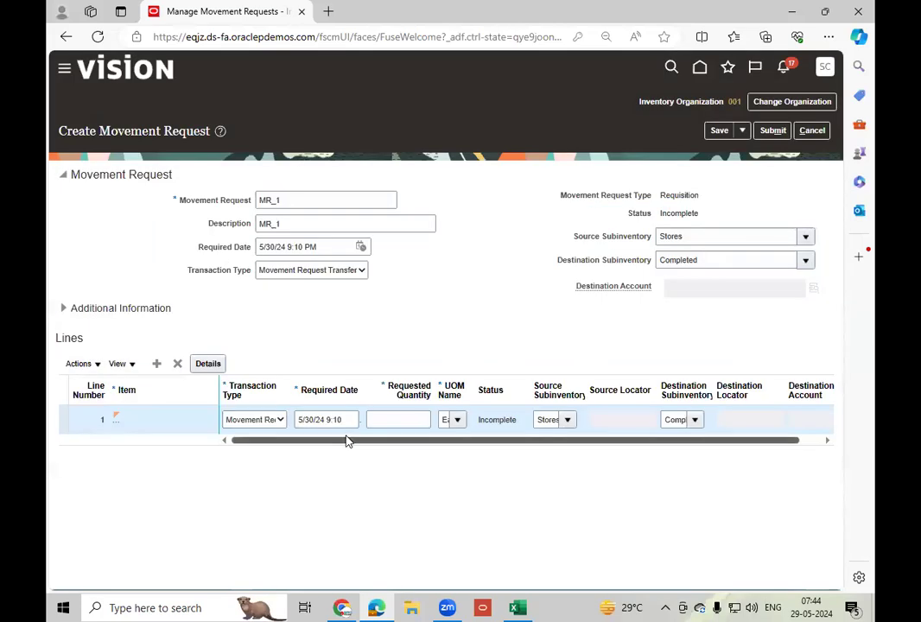
{"action": "mouse_move", "coordinate": [362, 441]}
{"action": "left_mouse_down"}
{"action": "mouse_move", "coordinate": [394, 444]}
{"action": "mouse_move", "coordinate": [364, 442]}
{"action": "left_mouse_up"}
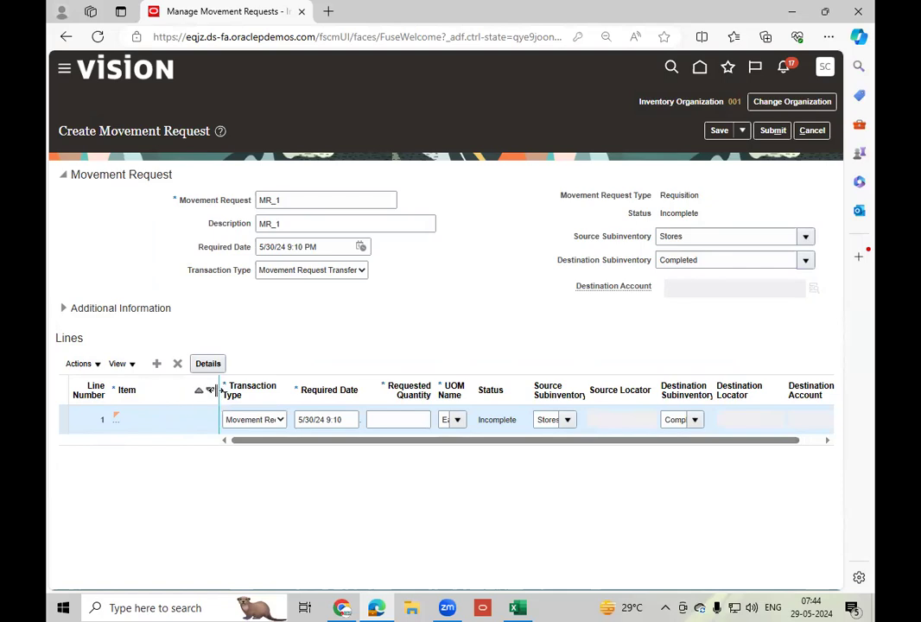
{"action": "left_click_drag", "start_coordinate": [219, 393], "coordinate": [226, 395]}
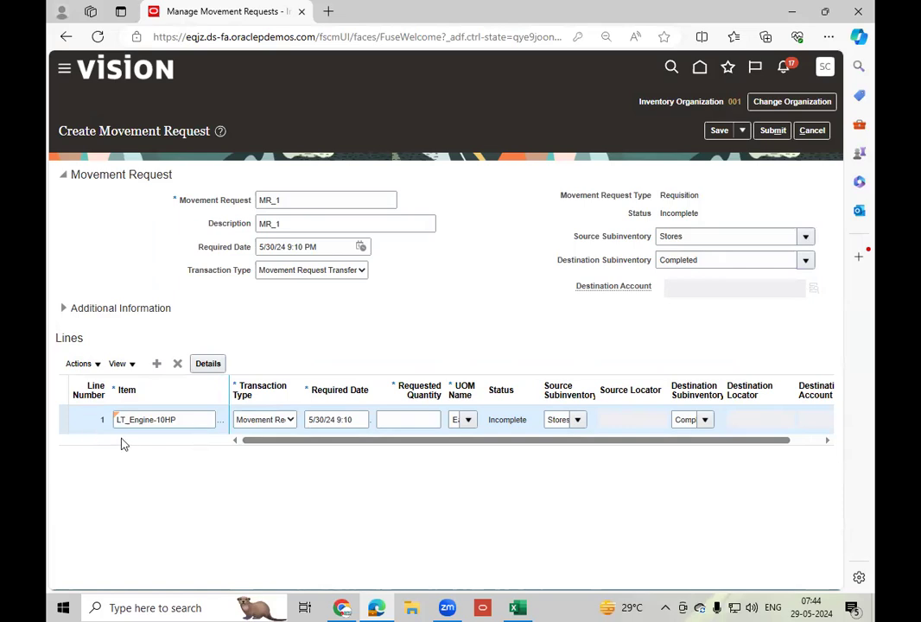
Examine the request line's fields and the list of columns that can be shown in the lines table.
{"action": "left_click_drag", "start_coordinate": [294, 445], "coordinate": [261, 448]}
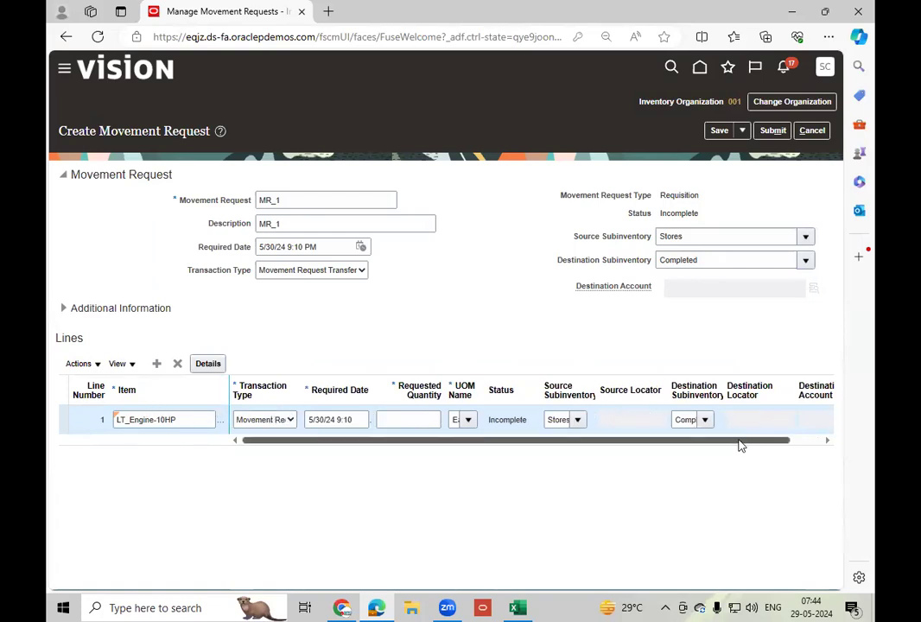
{"action": "left_click_drag", "start_coordinate": [740, 444], "coordinate": [775, 445]}
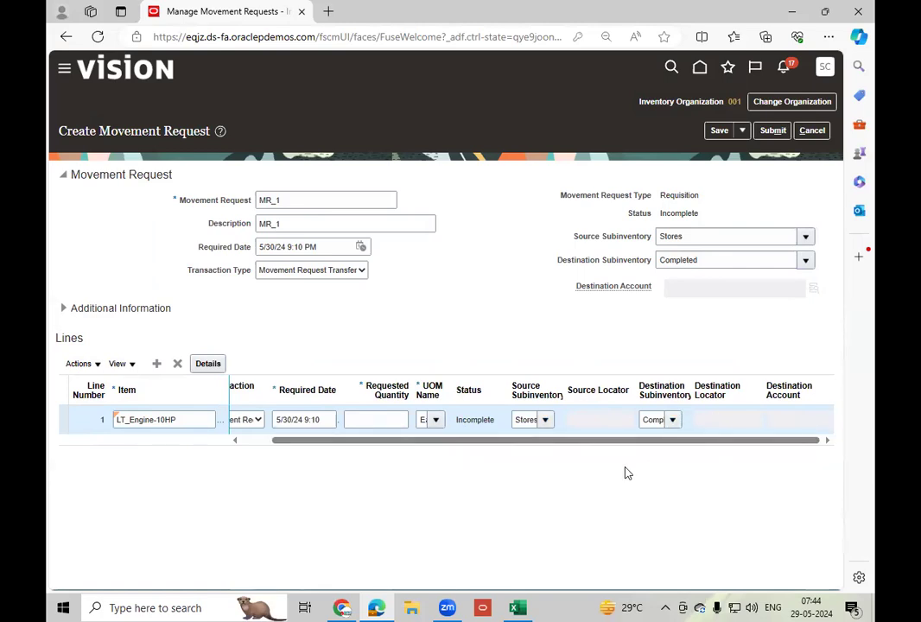
{"action": "left_click", "coordinate": [131, 363]}
{"action": "mouse_move", "coordinate": [165, 410]}
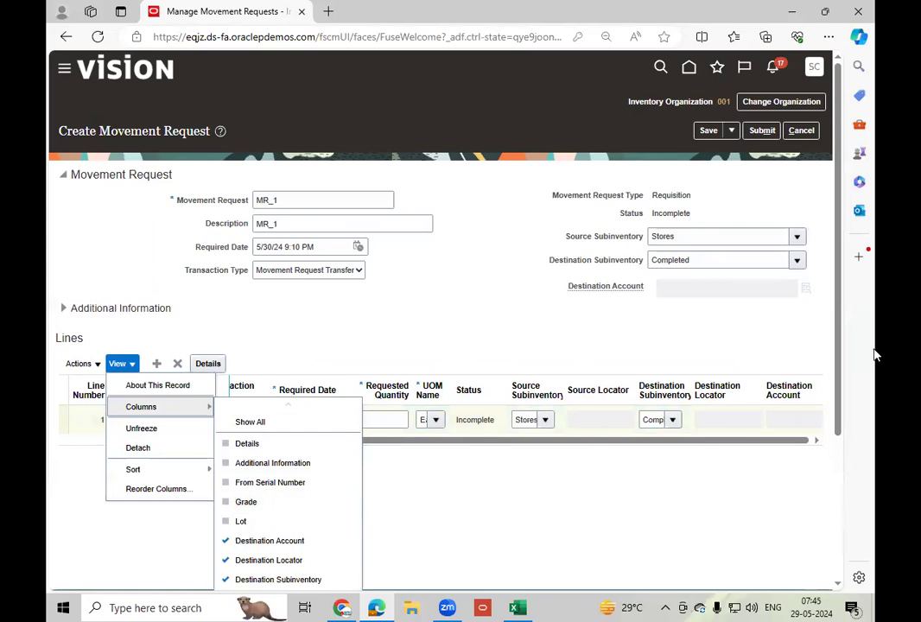
{"action": "scroll", "coordinate": [841, 343], "scroll_direction": "down", "scroll_amount": 2}
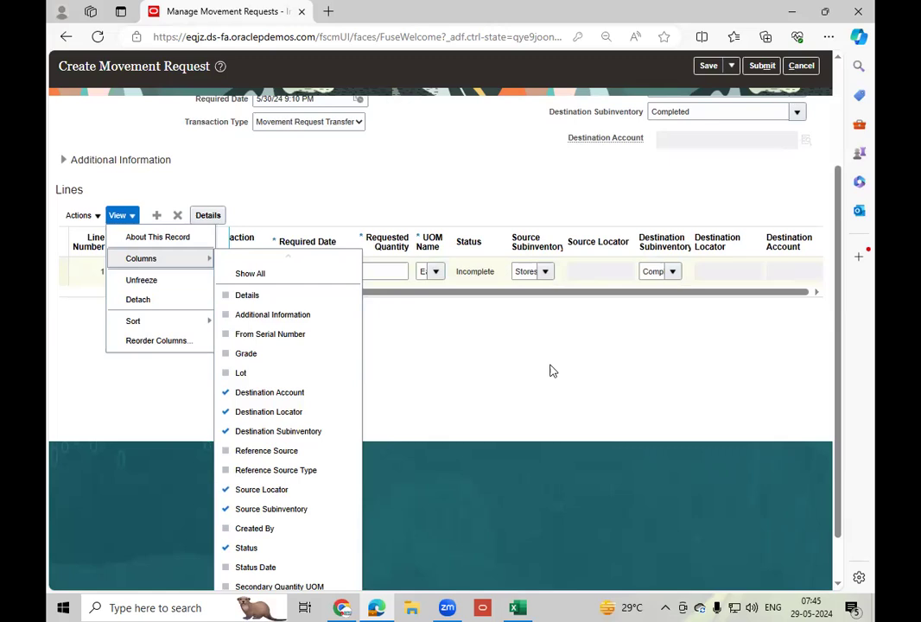
{"action": "scroll", "coordinate": [553, 370], "scroll_direction": "up", "scroll_amount": 2}
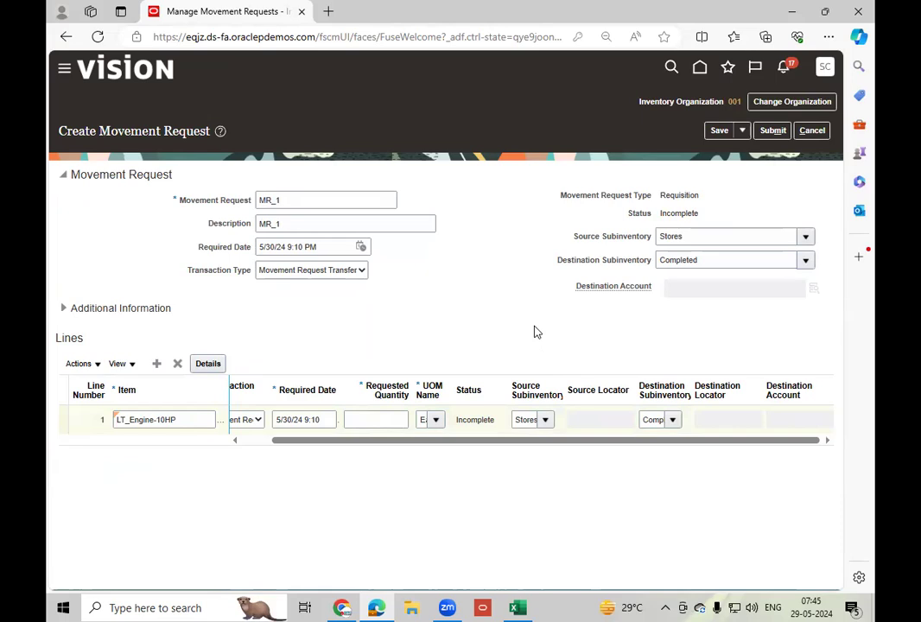
{"action": "left_click", "coordinate": [126, 364]}
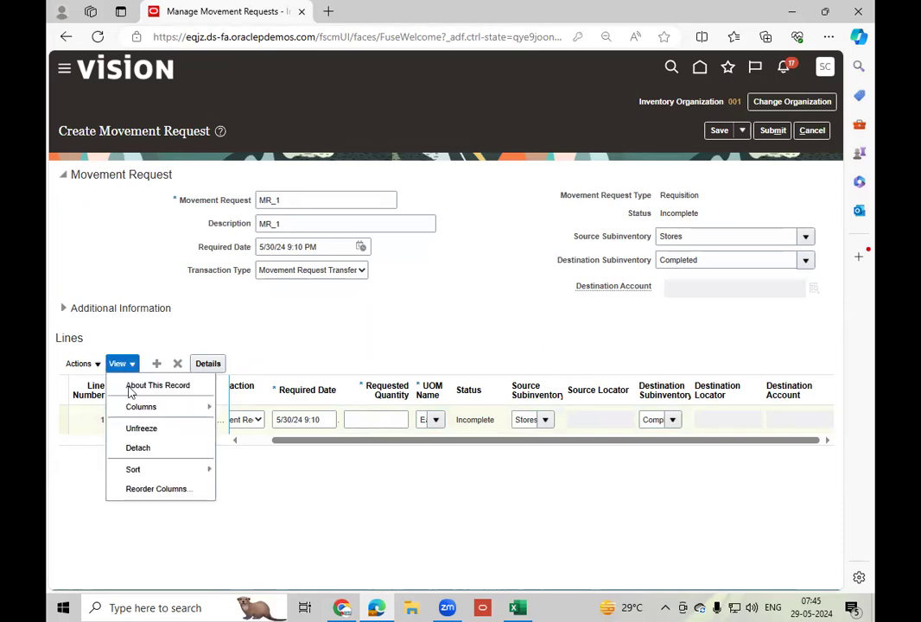
{"action": "left_click", "coordinate": [489, 333]}
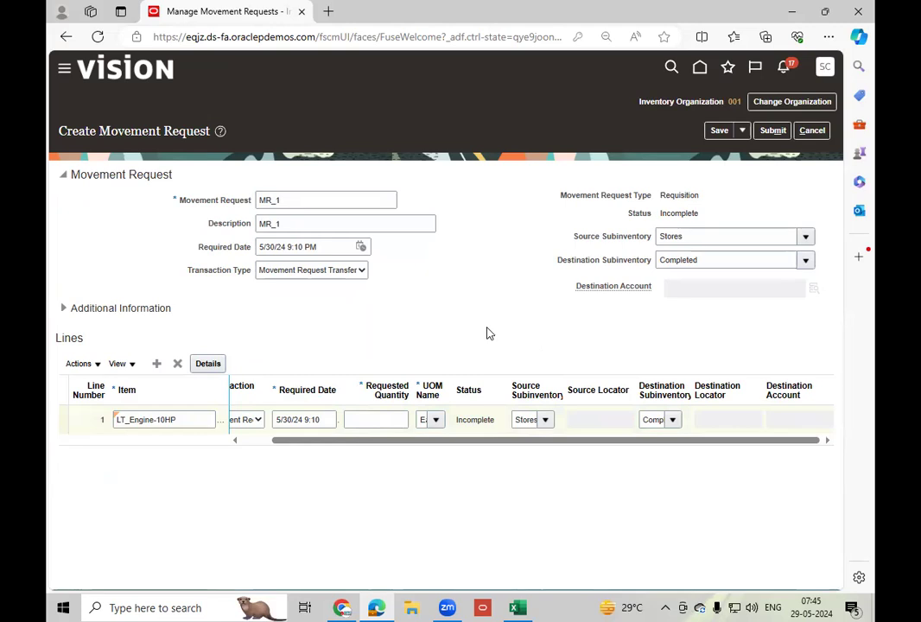
Set the requested quantity of the LT_Engine-10HP line to 10.
{"action": "left_click", "coordinate": [363, 421]}
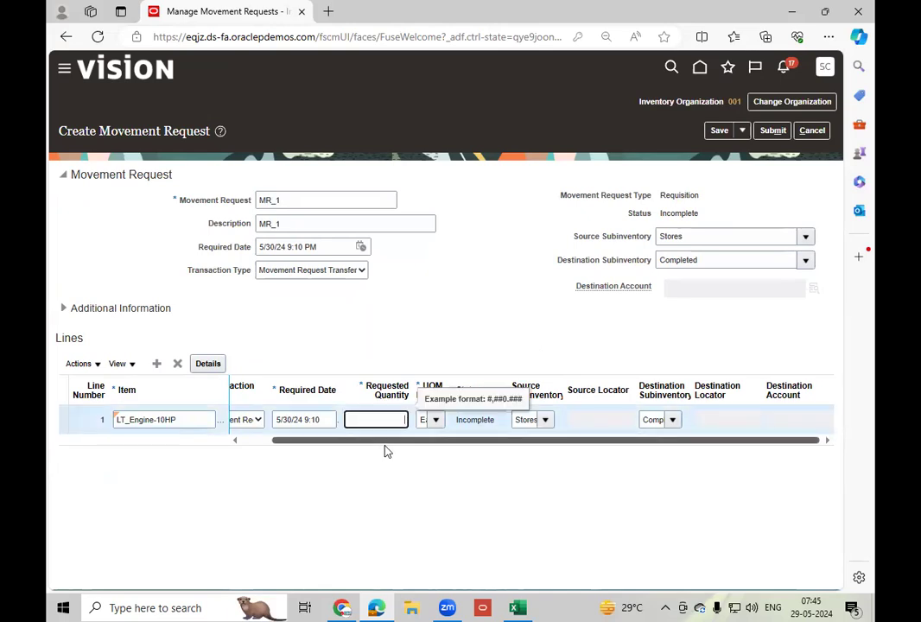
{"action": "left_click", "coordinate": [491, 462]}
{"action": "left_click", "coordinate": [391, 421]}
{"action": "type", "text": "10"}
{"action": "key", "text": "Tab"}
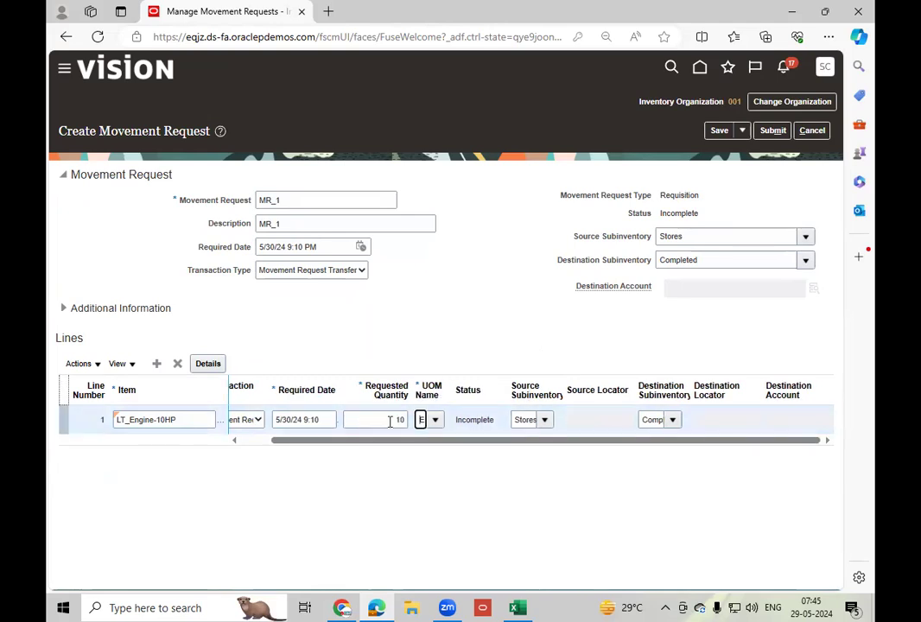
View the item availability of LT_Engine-10HP for the request line.
{"action": "left_click_drag", "start_coordinate": [437, 432], "coordinate": [507, 443]}
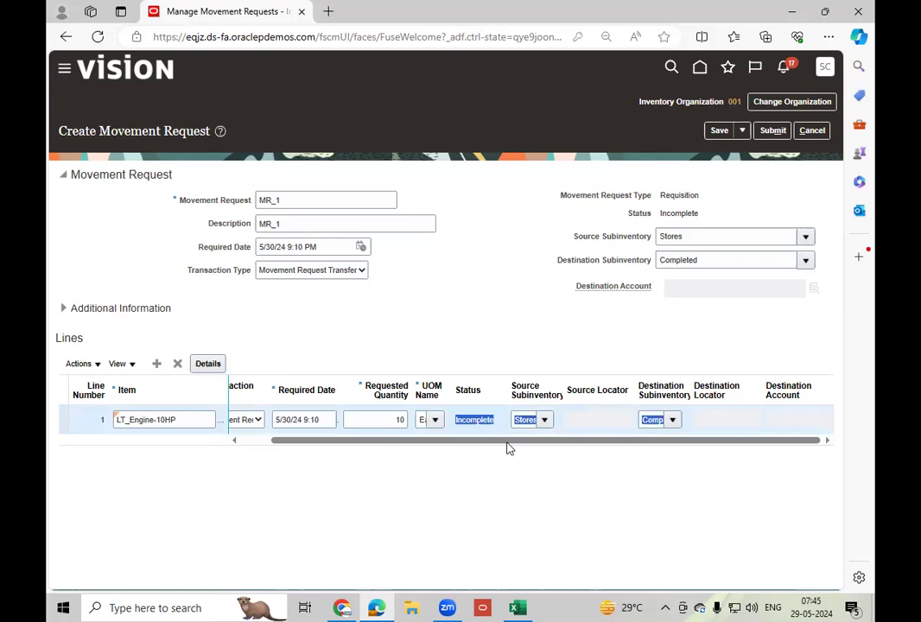
{"action": "left_click", "coordinate": [97, 366]}
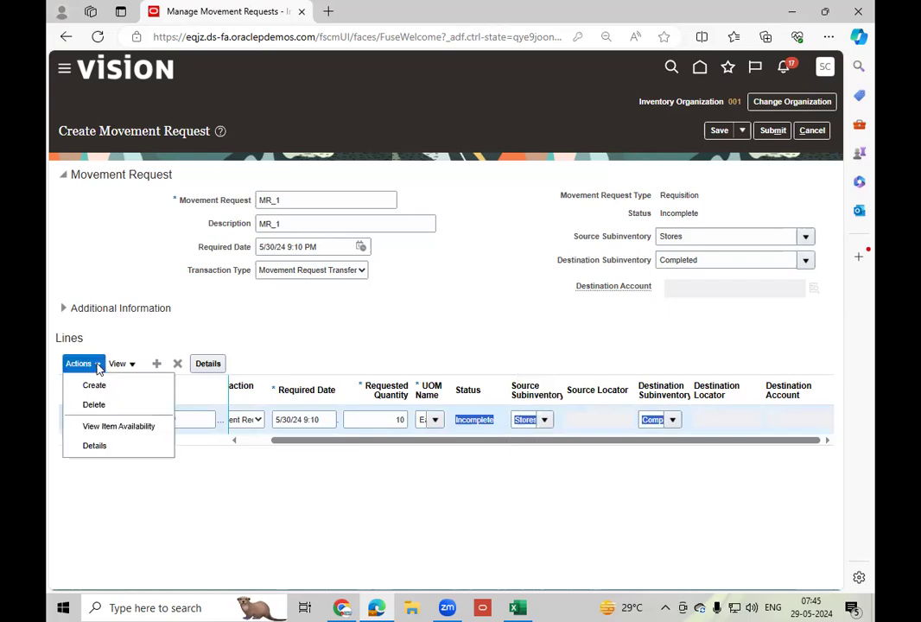
{"action": "left_click", "coordinate": [137, 427]}
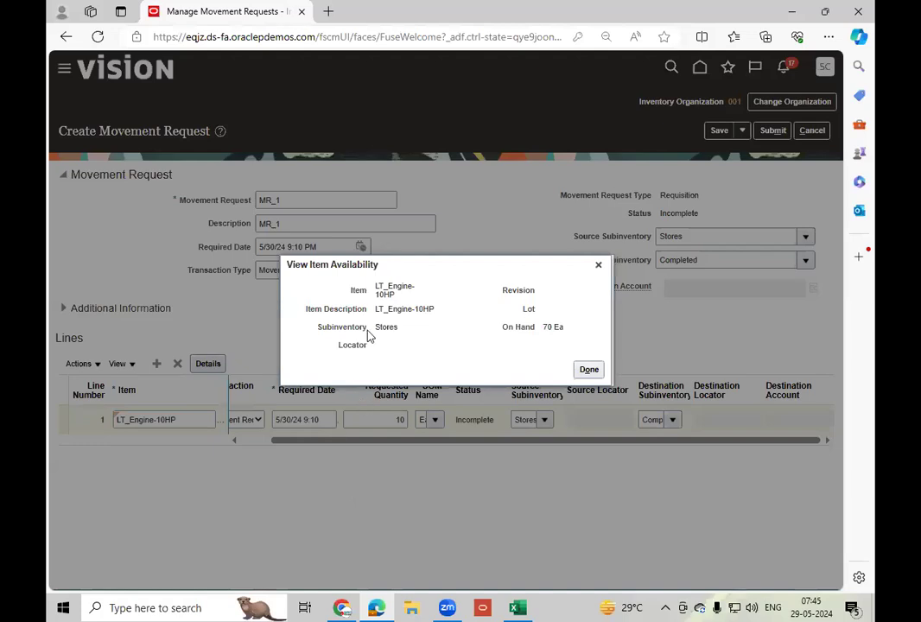
Check the subinventory and on-hand quantity in the item availability details, close them and recheck the line's requested quantity.
{"action": "double_click", "coordinate": [380, 327]}
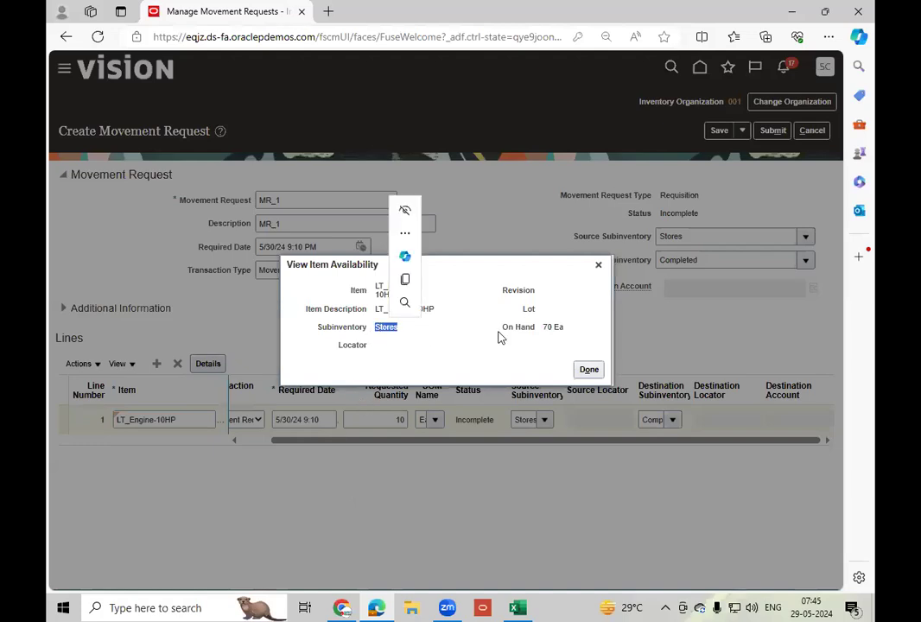
{"action": "left_click", "coordinate": [545, 333]}
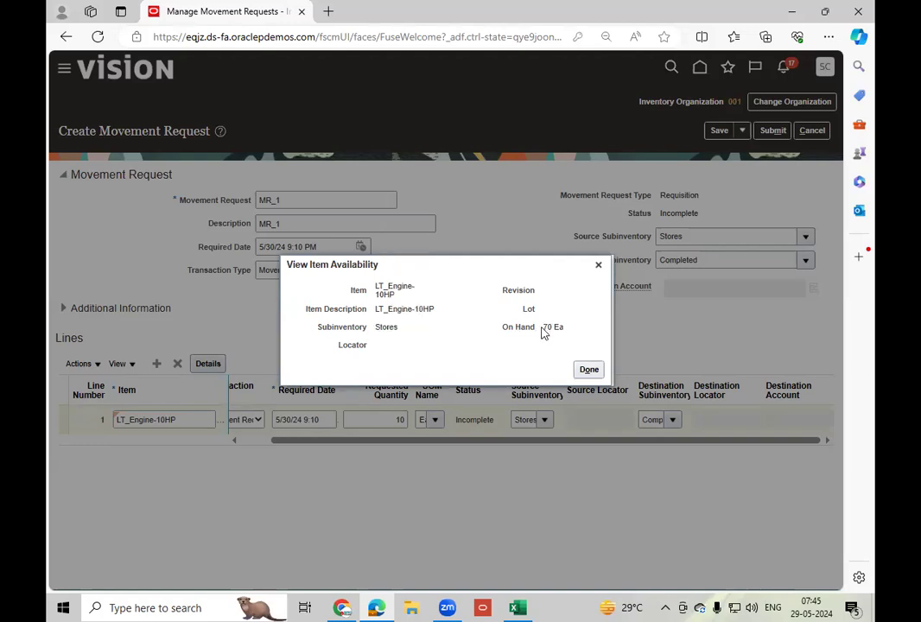
{"action": "left_click", "coordinate": [587, 371]}
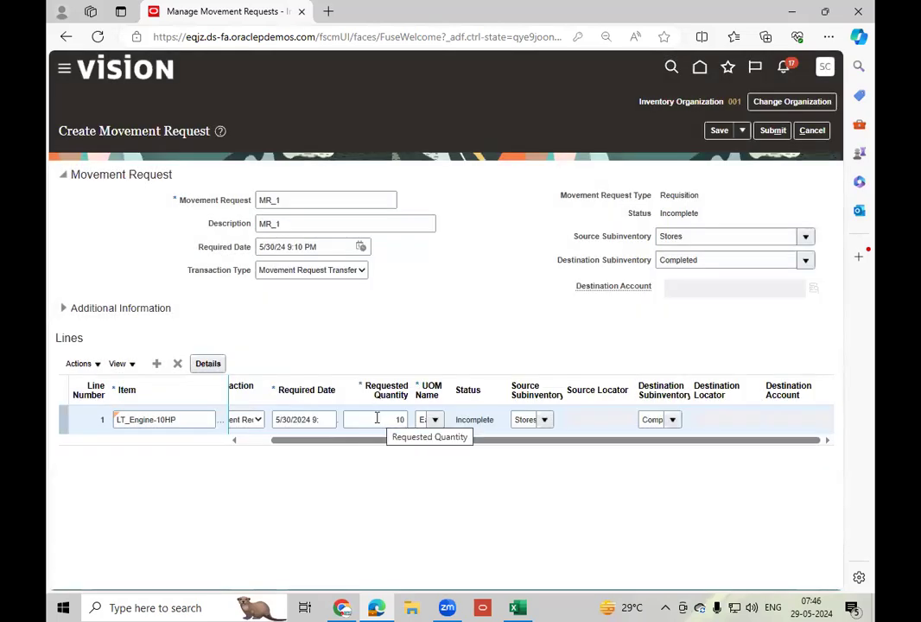
{"action": "left_click", "coordinate": [380, 419]}
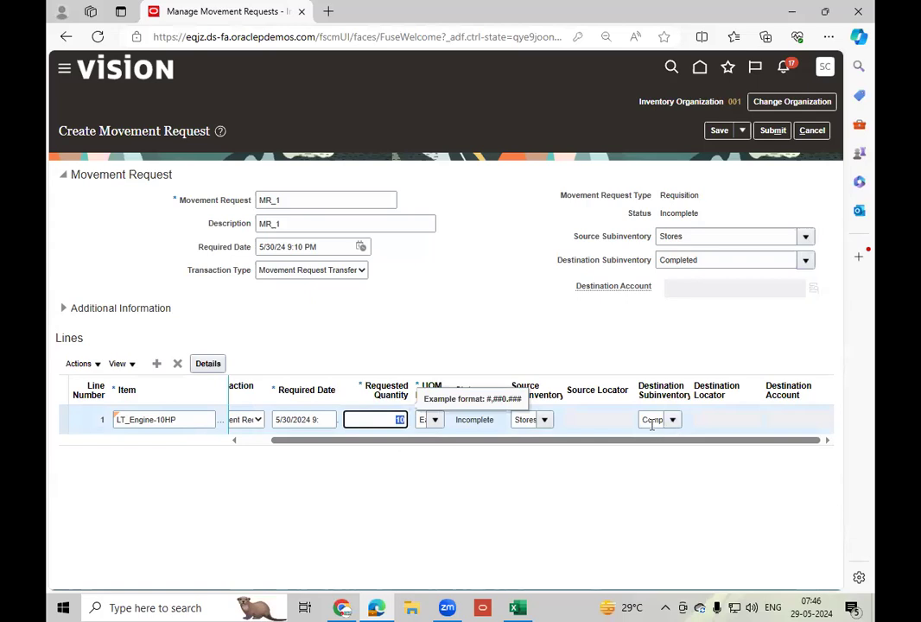
{"action": "left_click", "coordinate": [542, 496]}
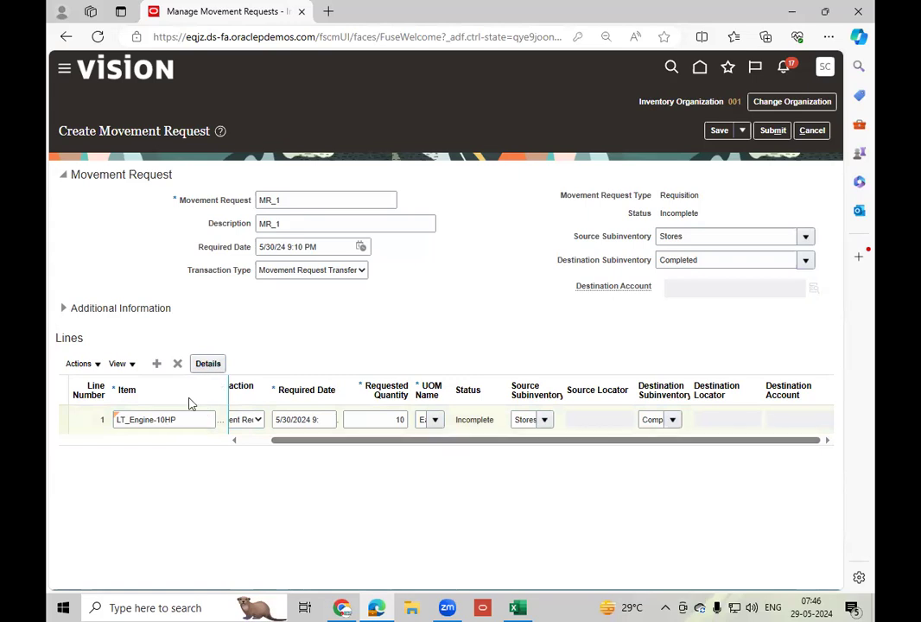
Open the details of the LT_Engine-10HP line, look up the requester by surname and select the US procurement manager.
{"action": "left_click", "coordinate": [207, 365]}
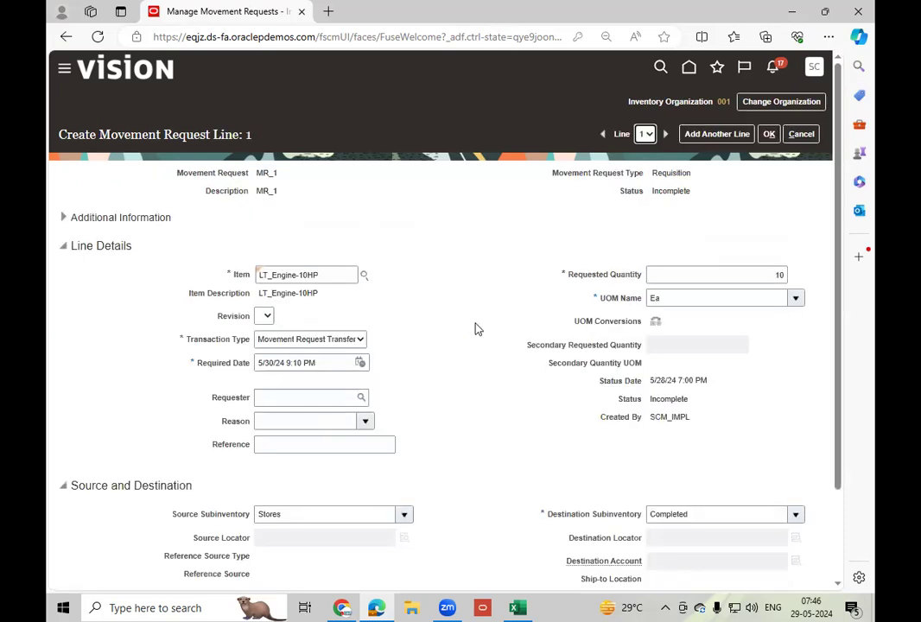
{"action": "left_click", "coordinate": [282, 399]}
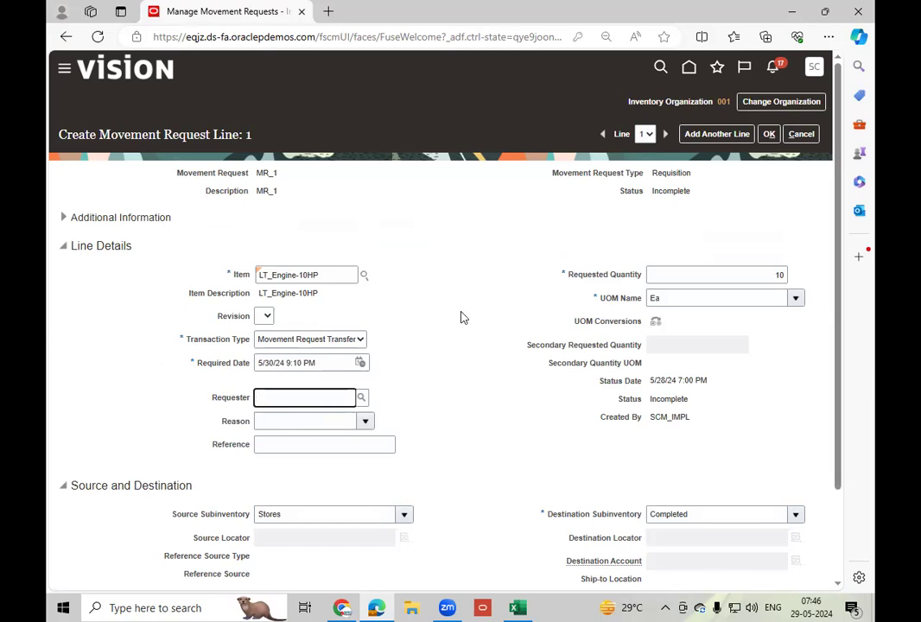
{"action": "type", "text": "m"}
{"action": "key", "text": "BackSpace"}
{"action": "key", "text": "BackSpace"}
{"action": "type", "text": "Roth"}
{"action": "key", "text": "Tab"}
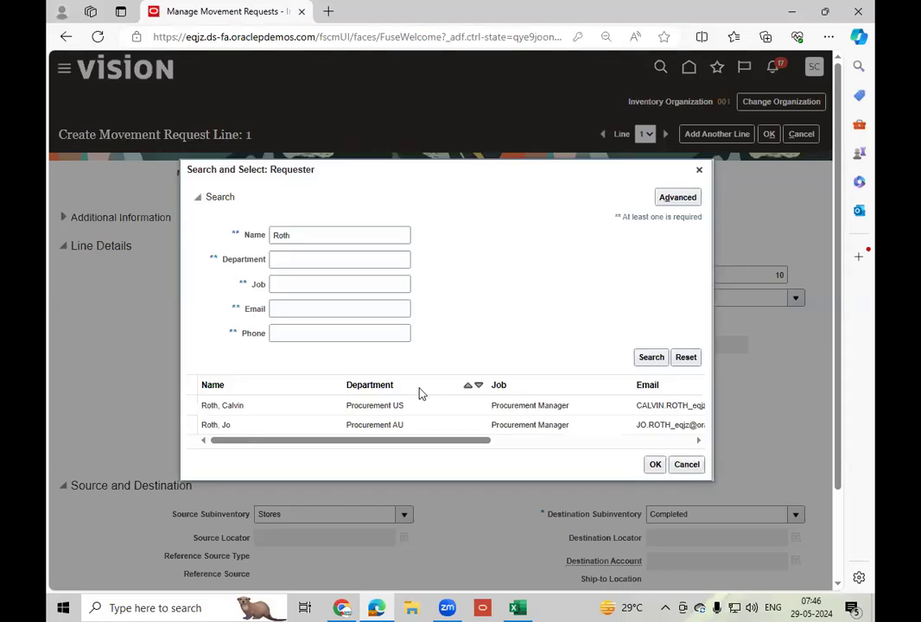
{"action": "left_click", "coordinate": [263, 407]}
{"action": "left_click", "coordinate": [656, 467]}
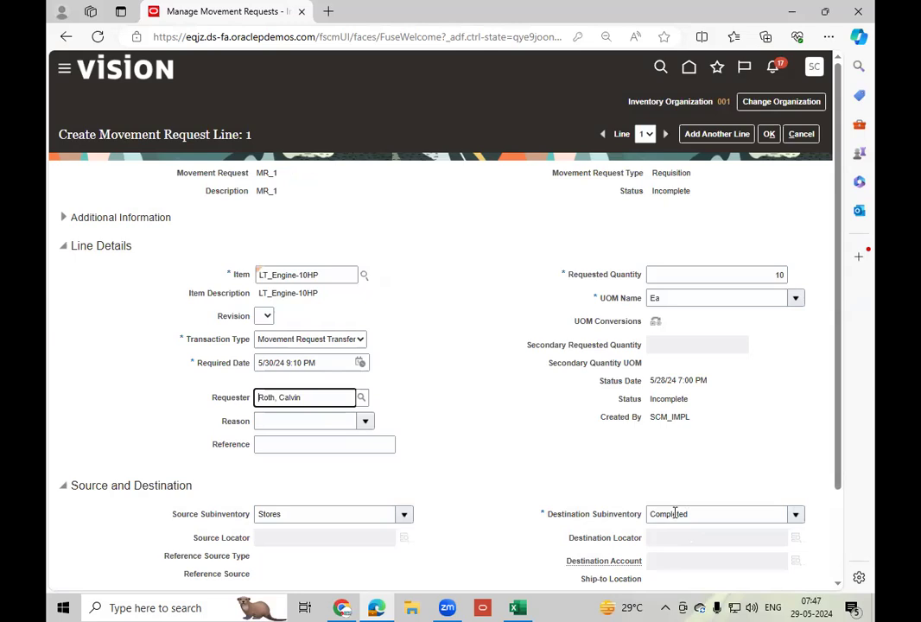
Set the line's reason to Out of stock, leave the reference empty and accept the line details.
{"action": "left_click", "coordinate": [365, 421]}
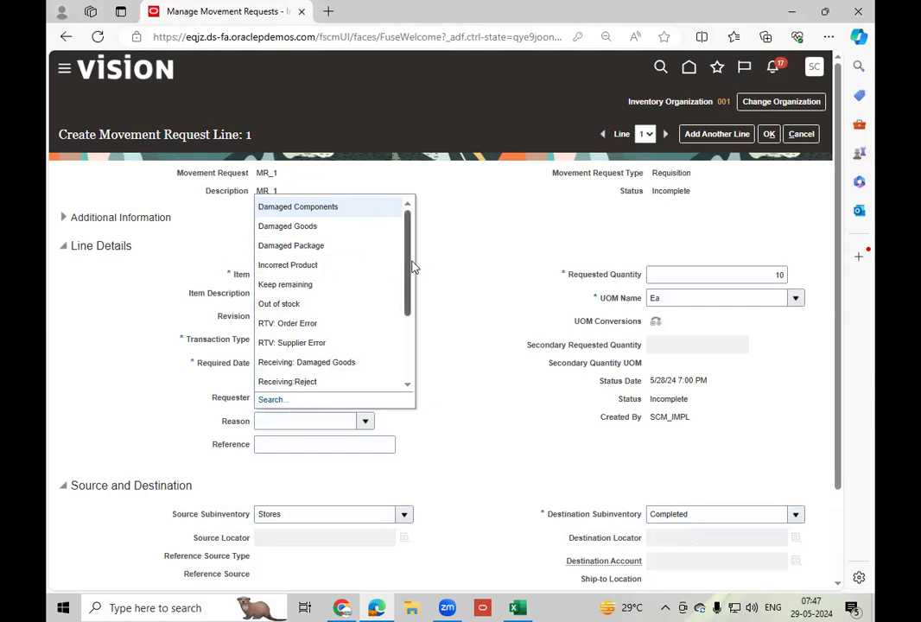
{"action": "left_click_drag", "start_coordinate": [410, 266], "coordinate": [412, 305]}
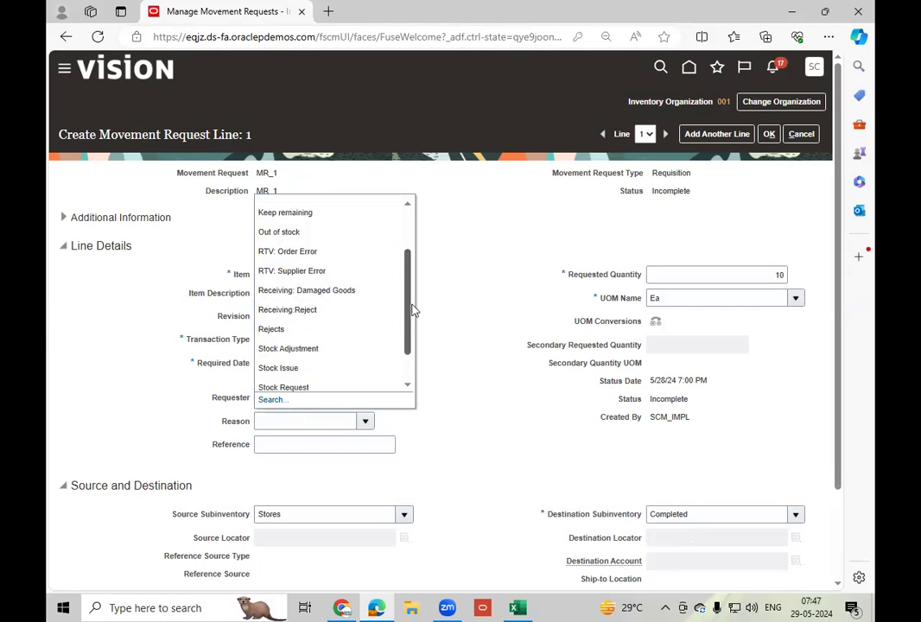
{"action": "left_click", "coordinate": [302, 232]}
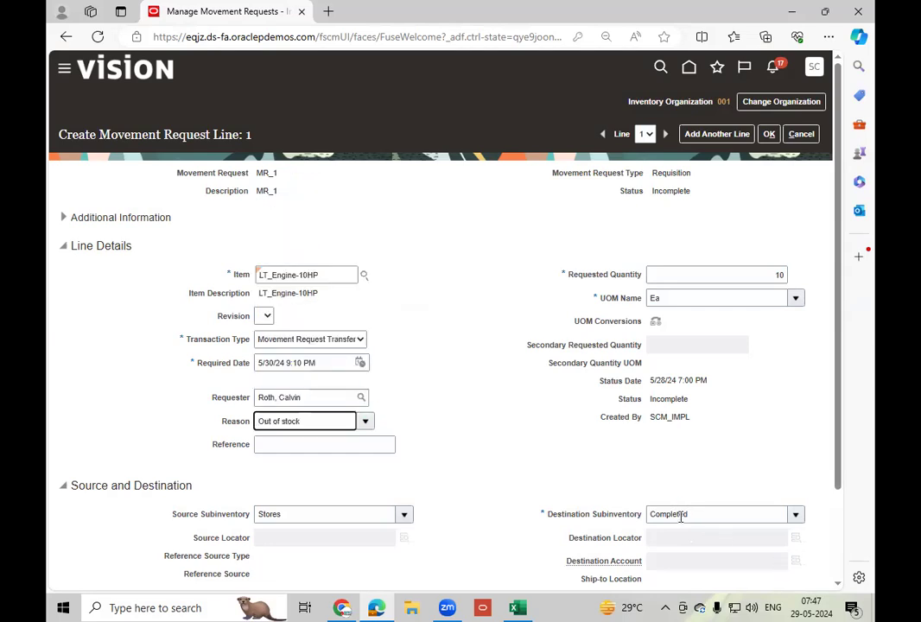
{"action": "left_click", "coordinate": [292, 447]}
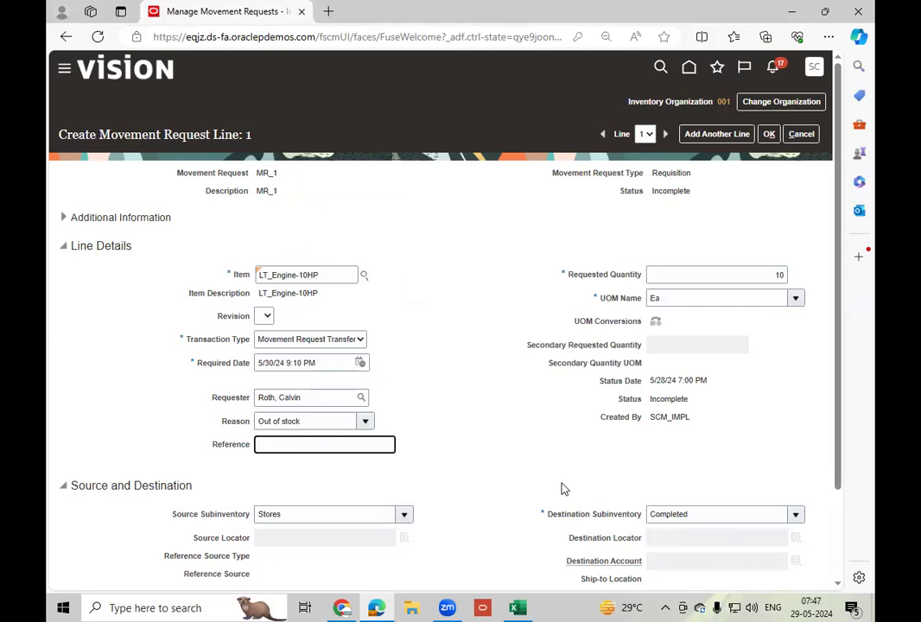
{"action": "scroll", "coordinate": [562, 489], "scroll_direction": "down", "scroll_amount": 2}
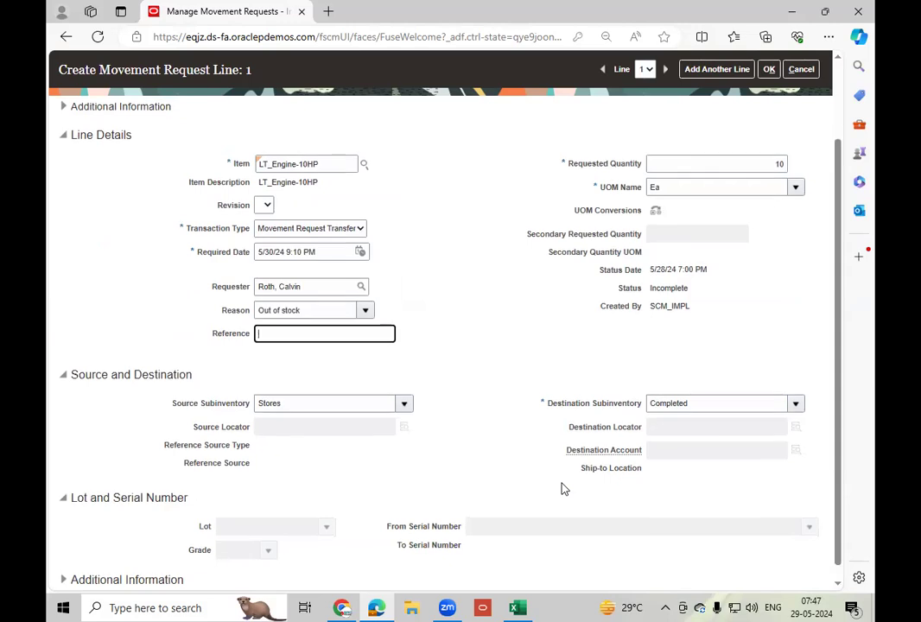
{"action": "scroll", "coordinate": [561, 489], "scroll_direction": "up", "scroll_amount": 2}
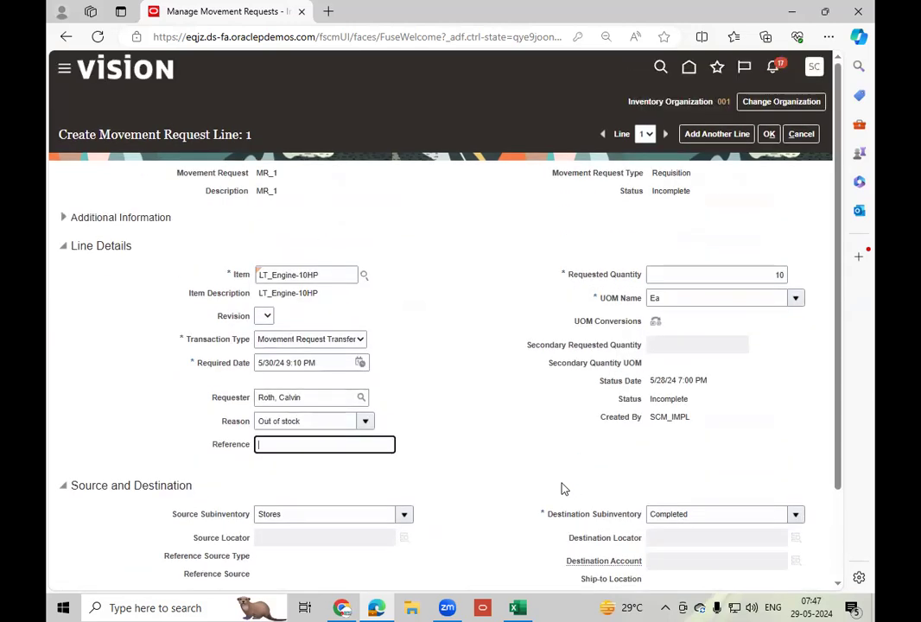
{"action": "left_click", "coordinate": [768, 135]}
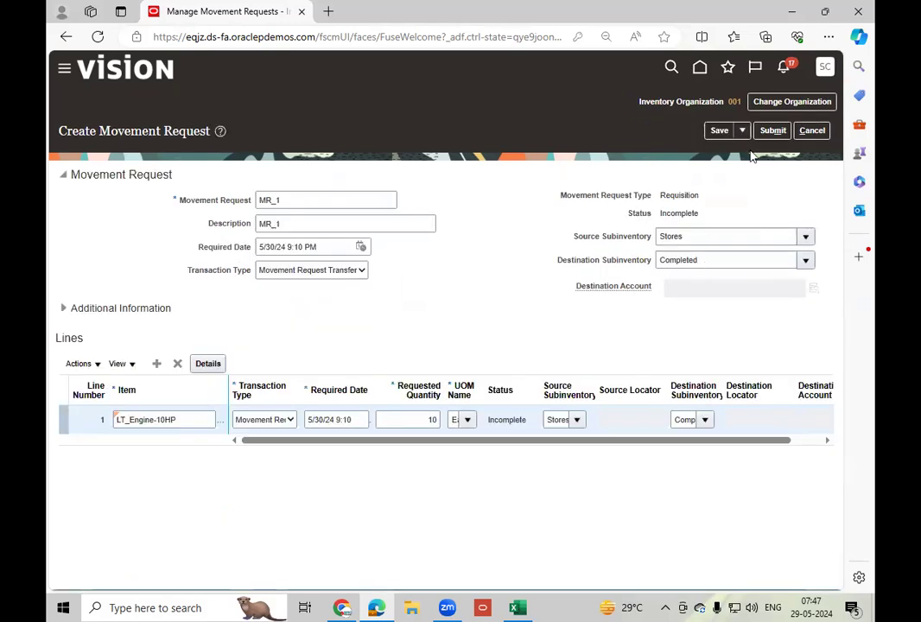
Save movement request MR_1 and submit it.
{"action": "left_click", "coordinate": [719, 130]}
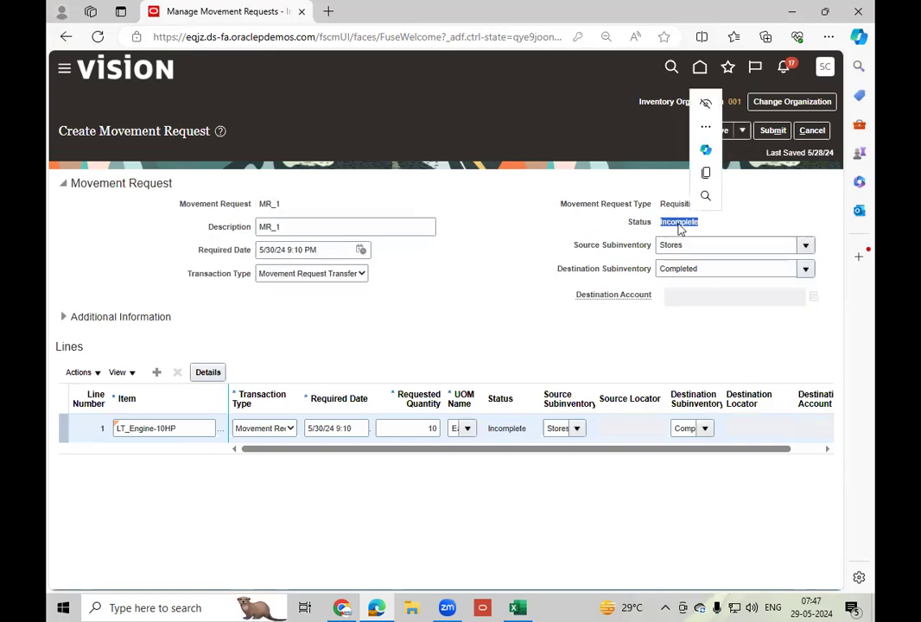
{"action": "left_click", "coordinate": [752, 226]}
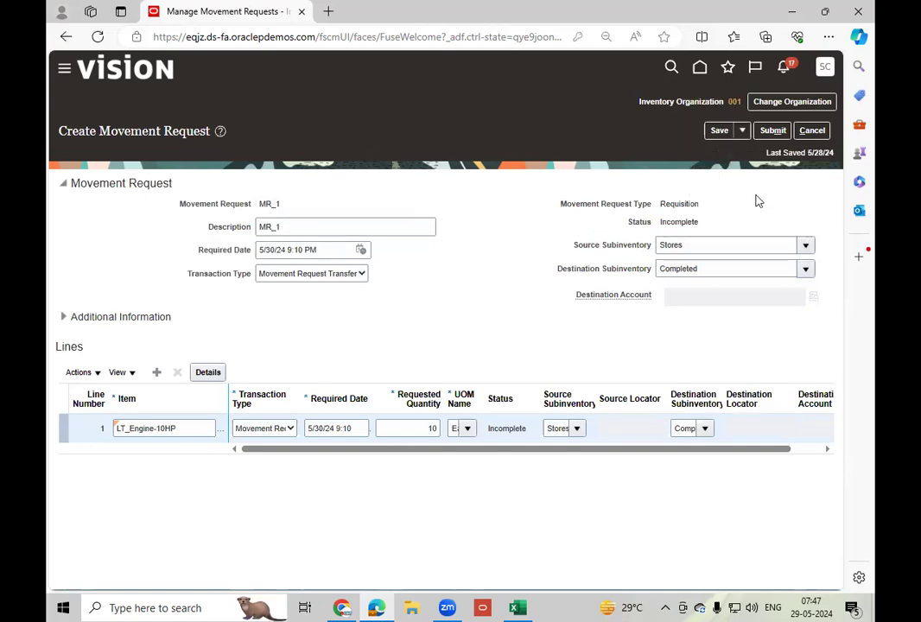
{"action": "left_click", "coordinate": [775, 133]}
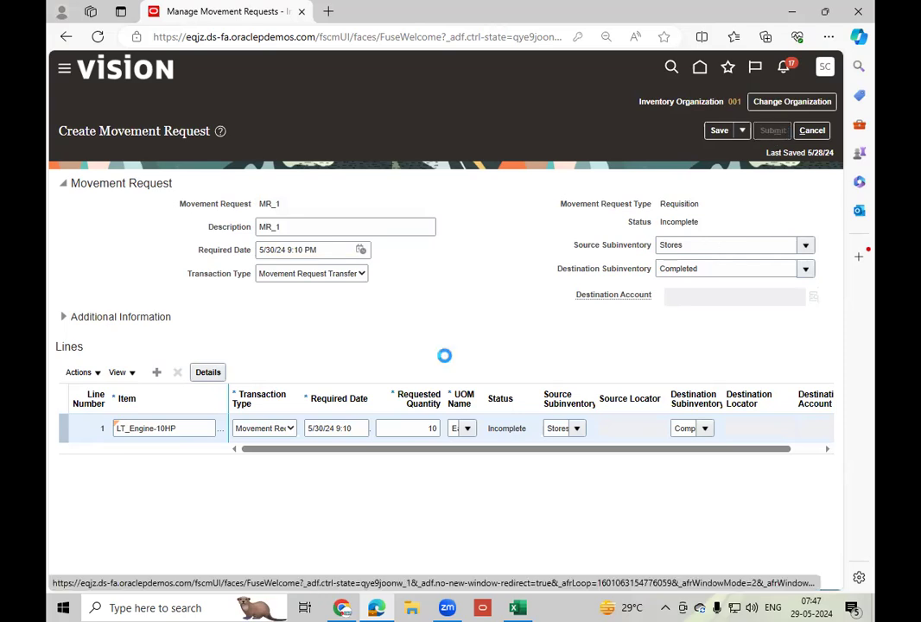
{"action": "left_click", "coordinate": [506, 338]}
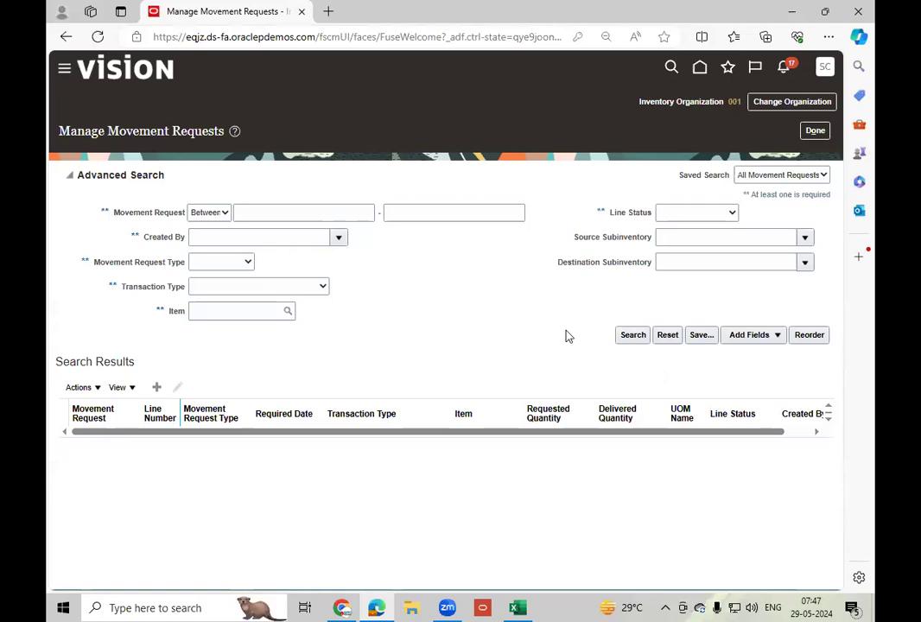
Search the movement requests for the range from MR_1 to MR_1.
{"action": "left_click", "coordinate": [294, 208]}
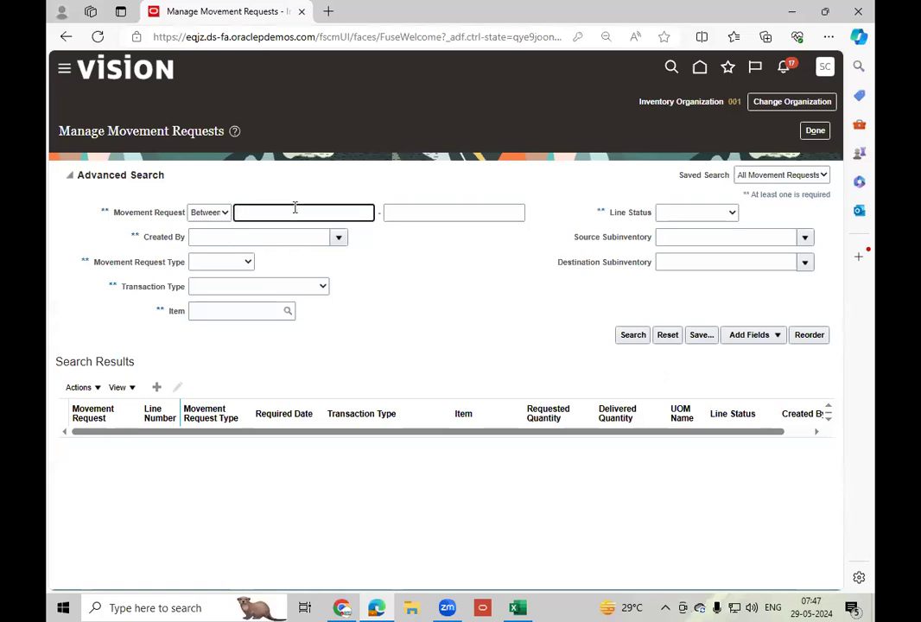
{"action": "type", "text": "MR_1"}
{"action": "left_click", "coordinate": [637, 337]}
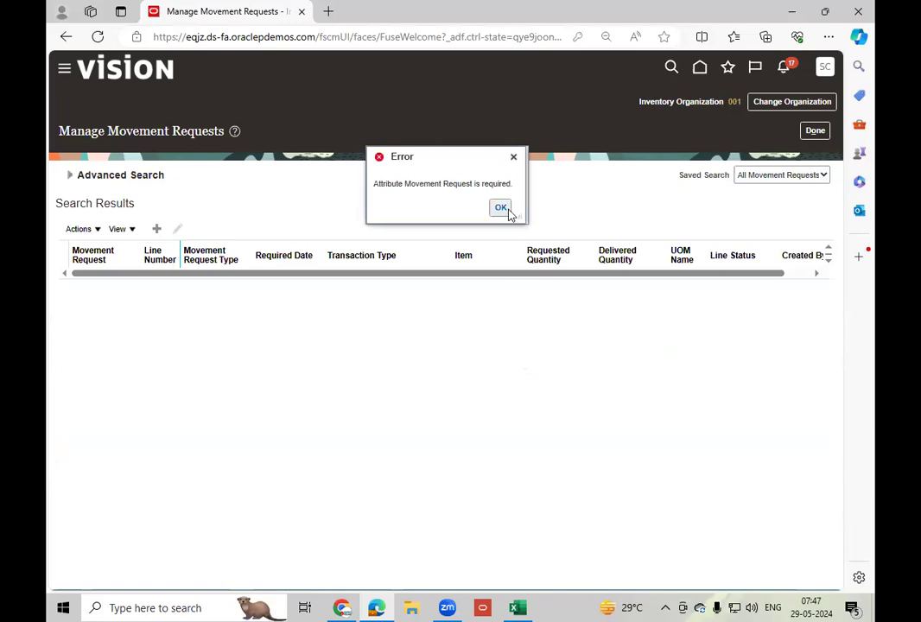
{"action": "left_click", "coordinate": [509, 213]}
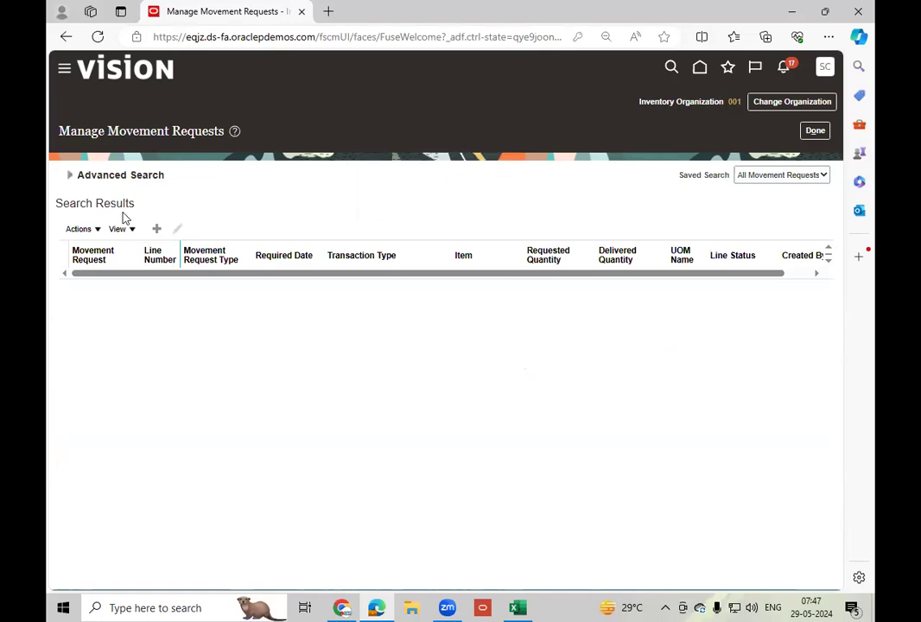
{"action": "left_click", "coordinate": [77, 177]}
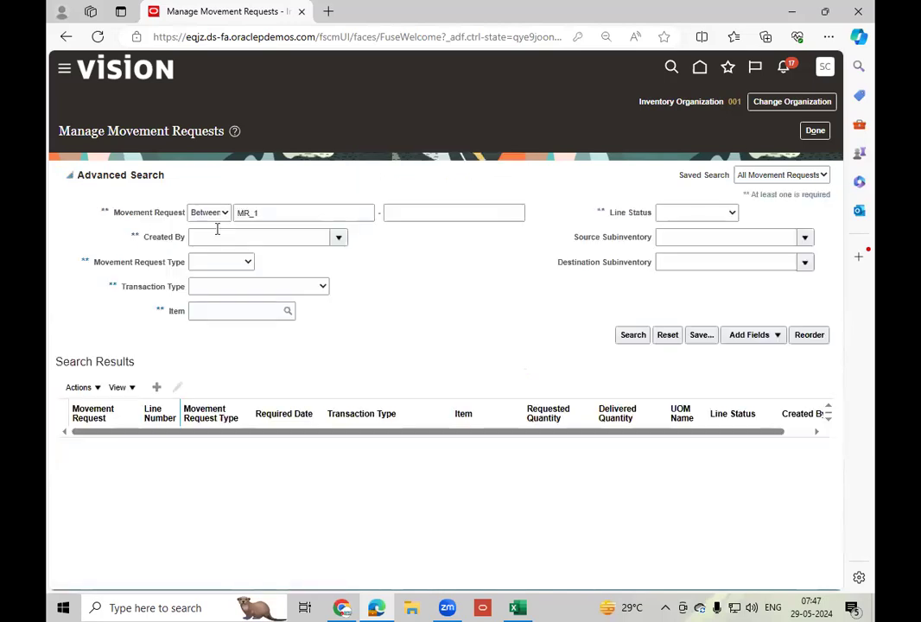
{"action": "left_click", "coordinate": [446, 213]}
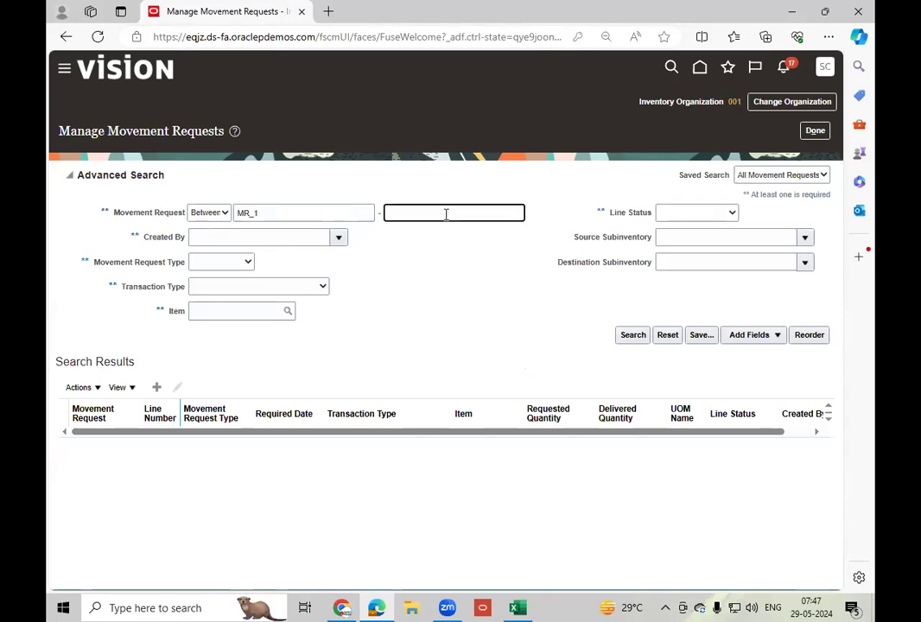
{"action": "type", "text": "MR_1"}
{"action": "left_click", "coordinate": [632, 336]}
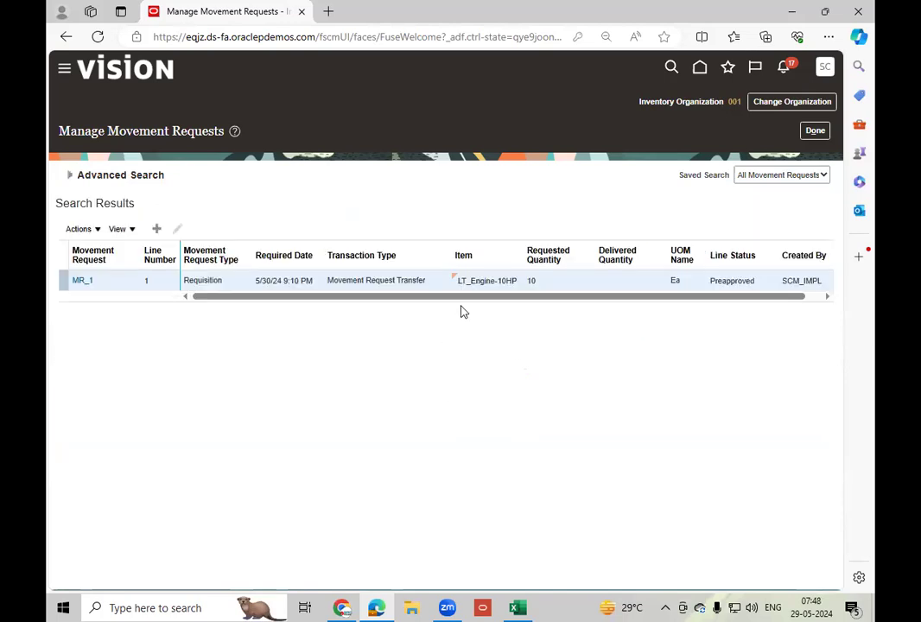
Check the status of MR_1 in the results and its details, return and review the actions available for it.
{"action": "double_click", "coordinate": [727, 282]}
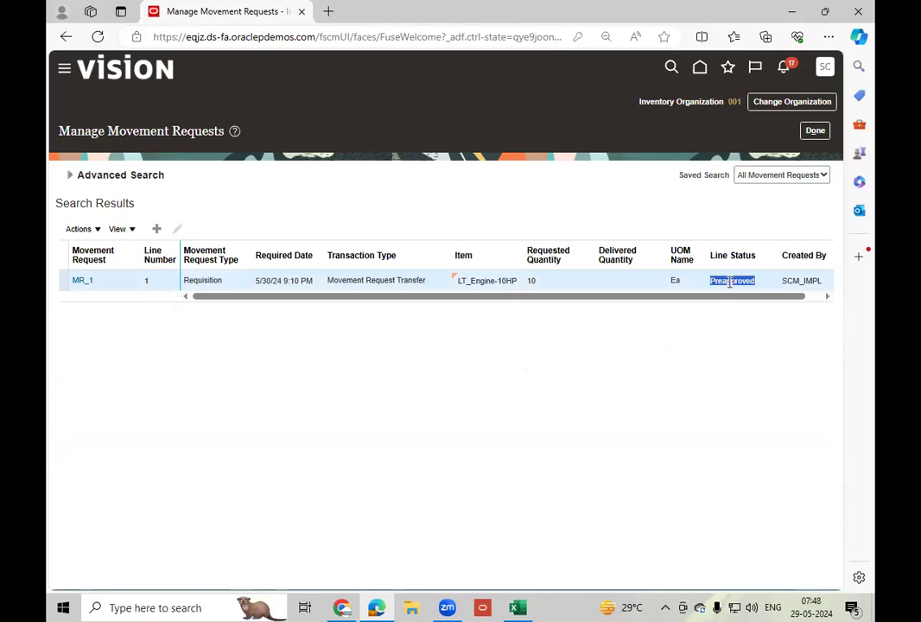
{"action": "left_click", "coordinate": [78, 283]}
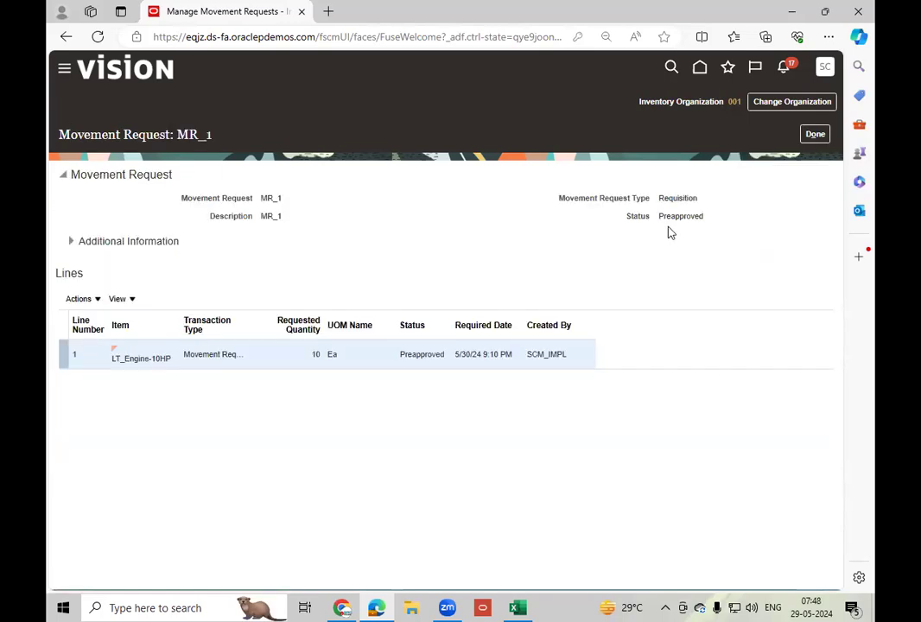
{"action": "double_click", "coordinate": [681, 216]}
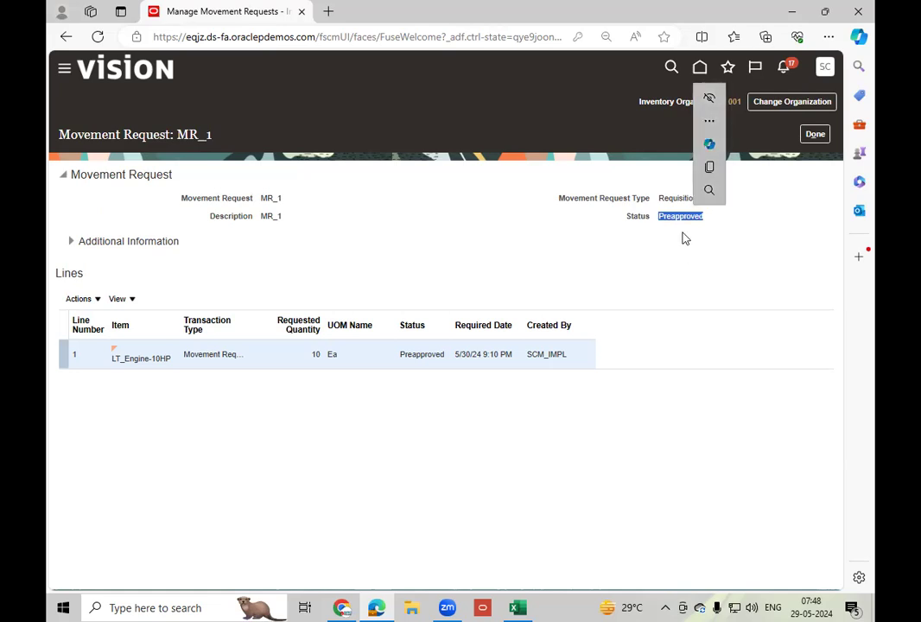
{"action": "left_click", "coordinate": [666, 247]}
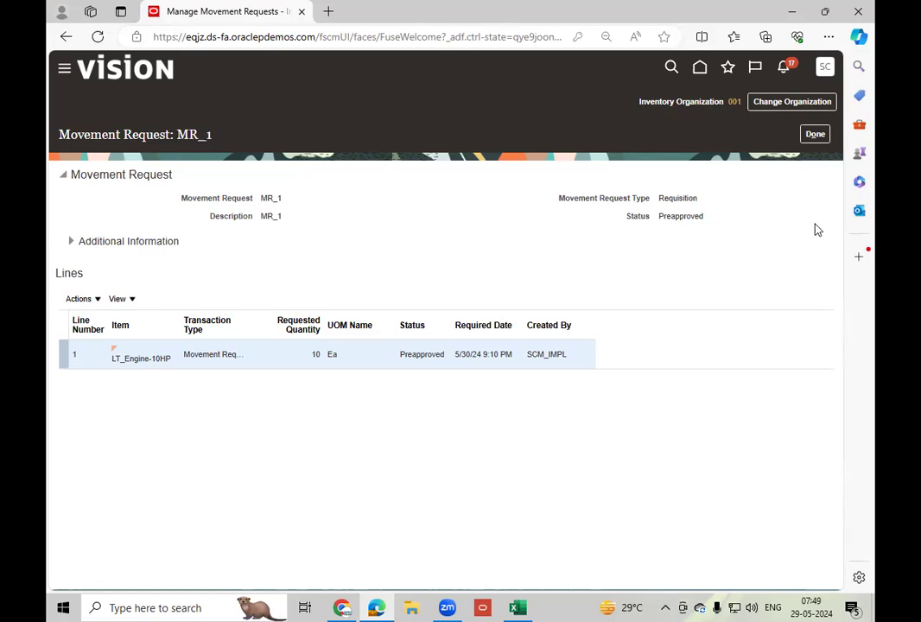
{"action": "left_click", "coordinate": [815, 134]}
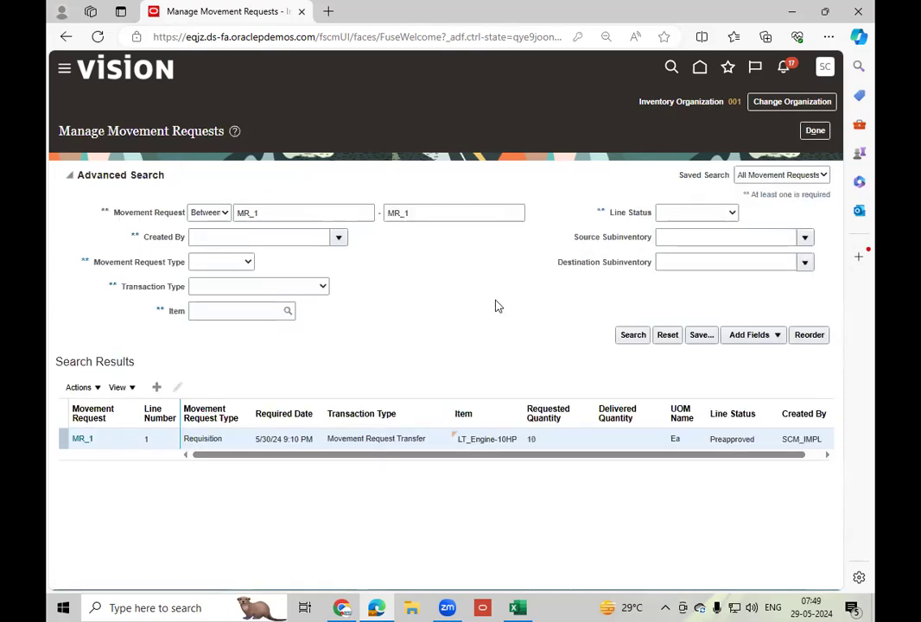
{"action": "left_click", "coordinate": [100, 389]}
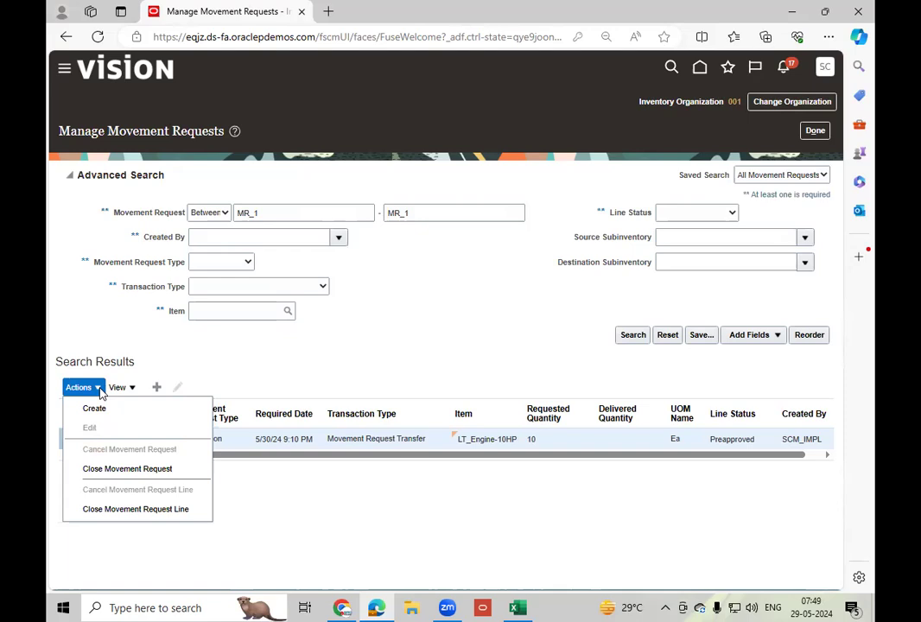
{"action": "left_click", "coordinate": [442, 374]}
Leave the movement request management page and open the Manage Reservations and Picks task.
{"action": "left_click", "coordinate": [815, 133]}
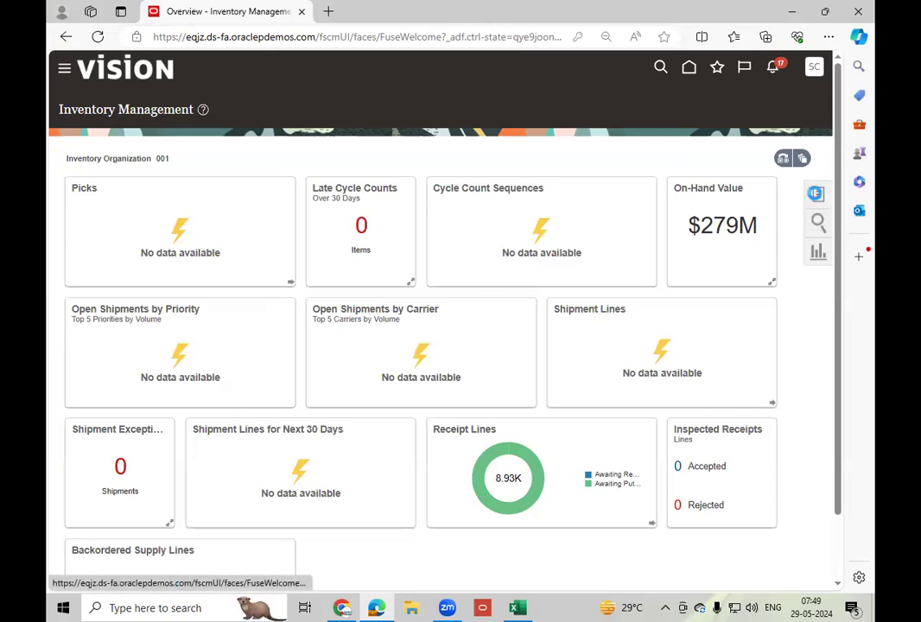
{"action": "left_click", "coordinate": [816, 193]}
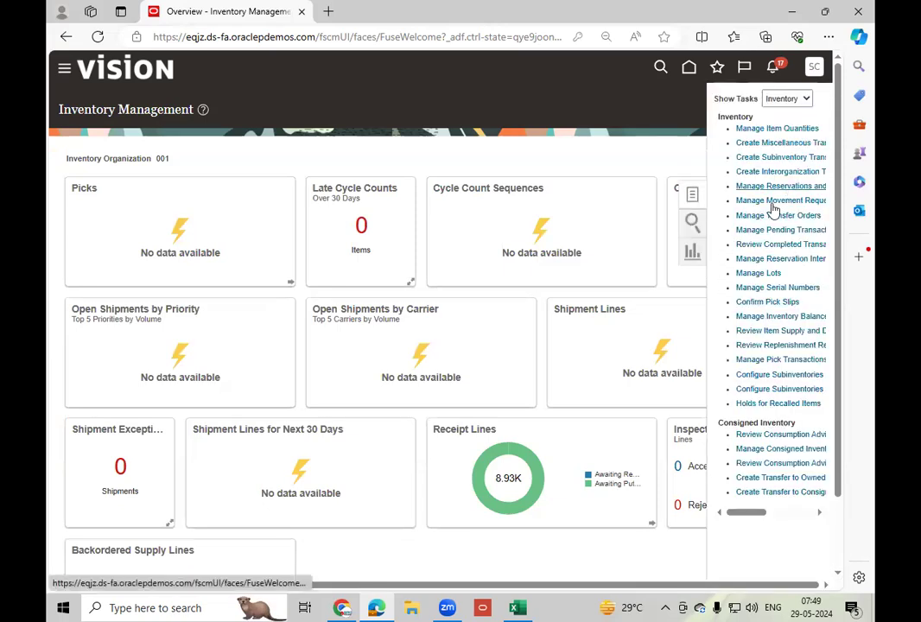
{"action": "mouse_move", "coordinate": [747, 514]}
{"action": "left_mouse_down"}
{"action": "mouse_move", "coordinate": [780, 514]}
{"action": "mouse_move", "coordinate": [765, 514]}
{"action": "left_mouse_up"}
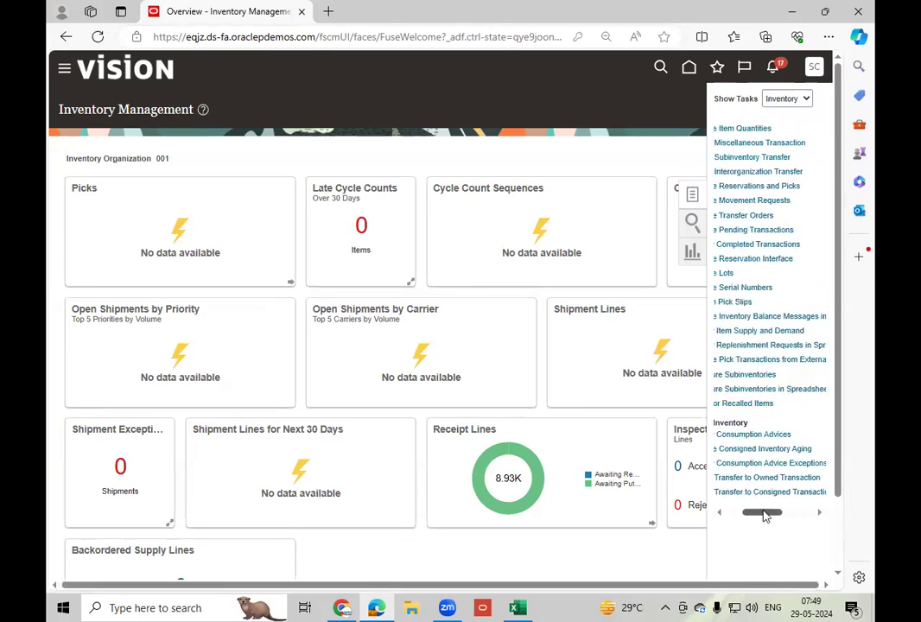
{"action": "left_click", "coordinate": [761, 187]}
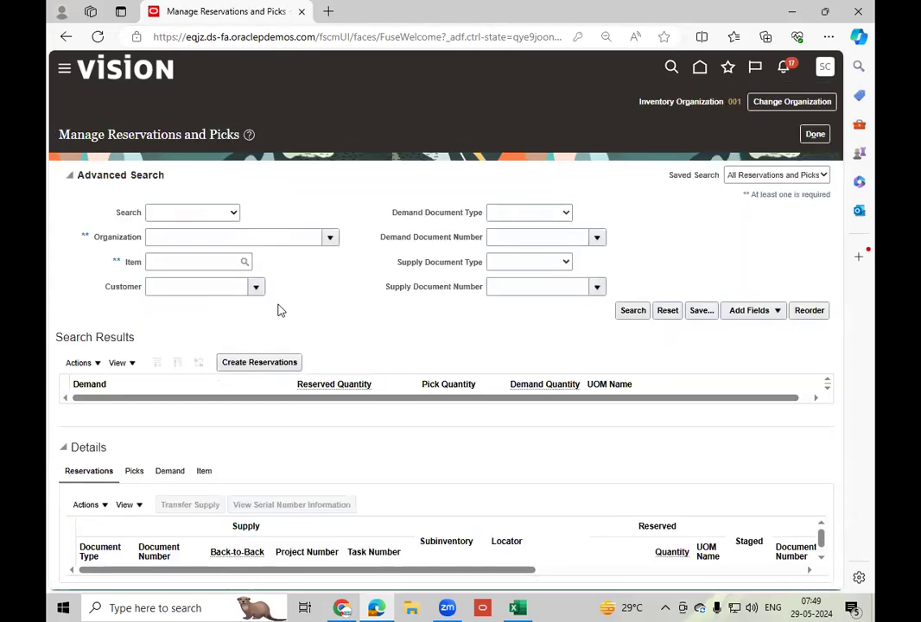
Set the reservation search criteria to organization 001 (Seattle) and demand document type Movement request.
{"action": "left_click", "coordinate": [196, 239]}
{"action": "type", "text": "001"}
{"action": "key", "text": "Tab"}
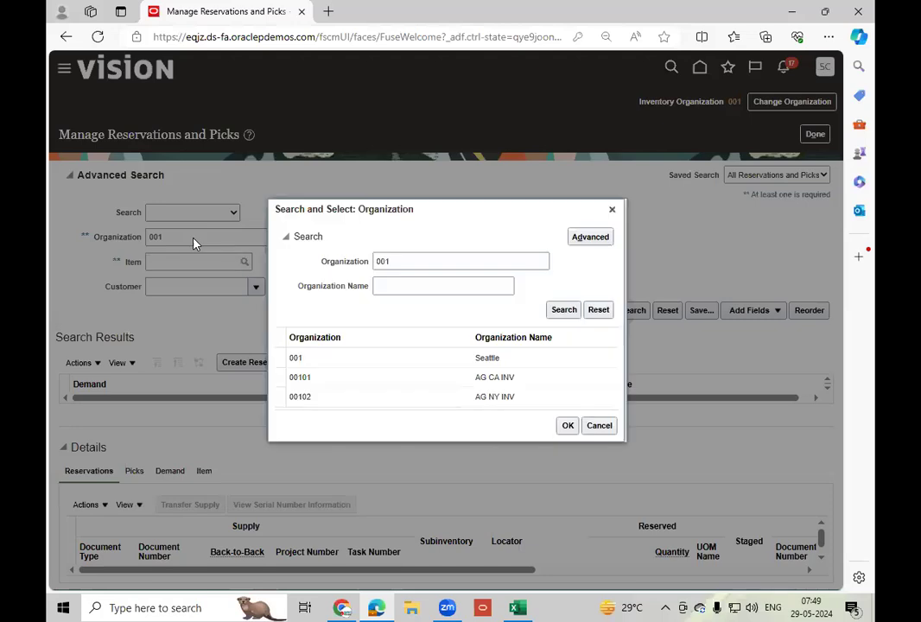
{"action": "left_click", "coordinate": [347, 363]}
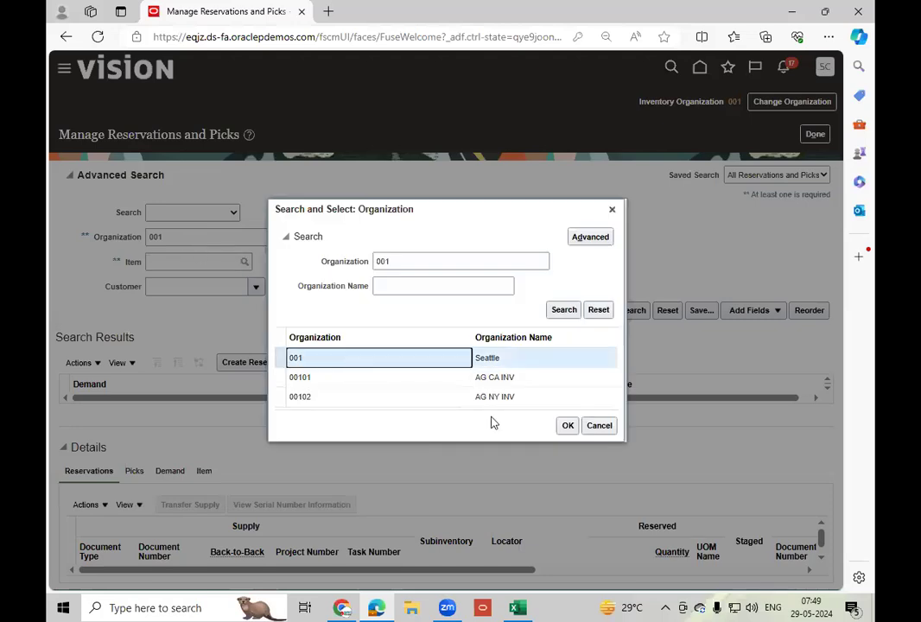
{"action": "left_click", "coordinate": [566, 426]}
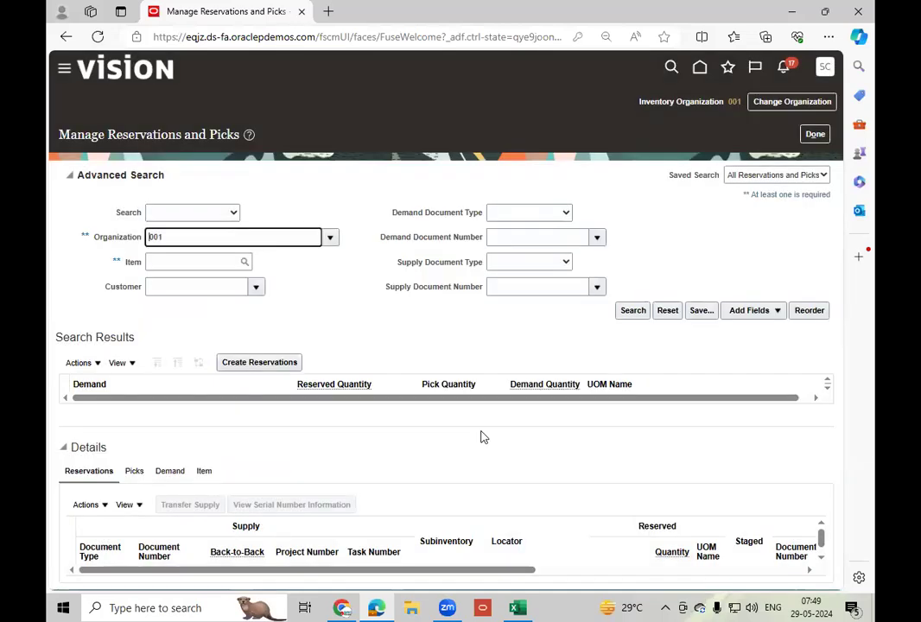
{"action": "left_click", "coordinate": [544, 216]}
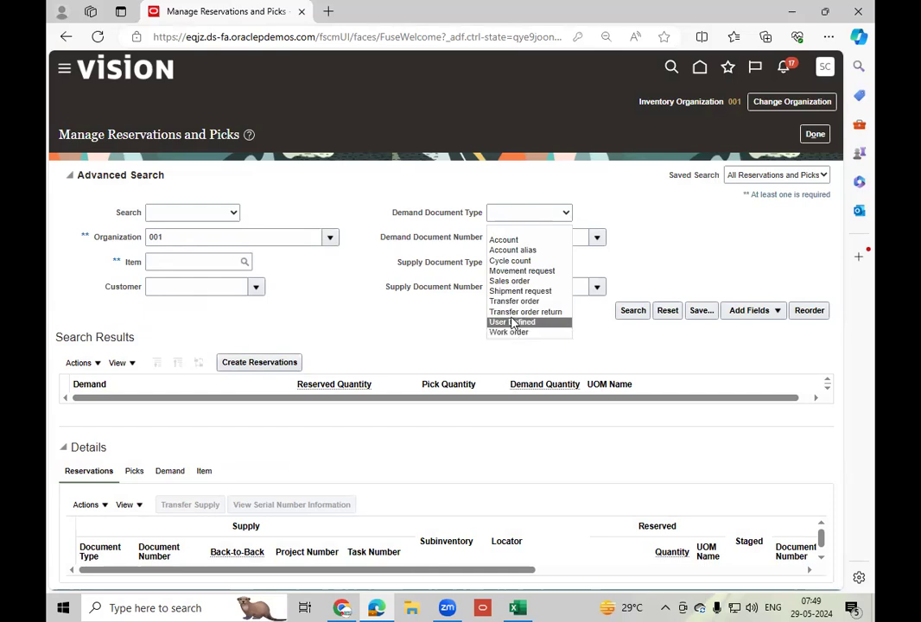
{"action": "left_click", "coordinate": [522, 270]}
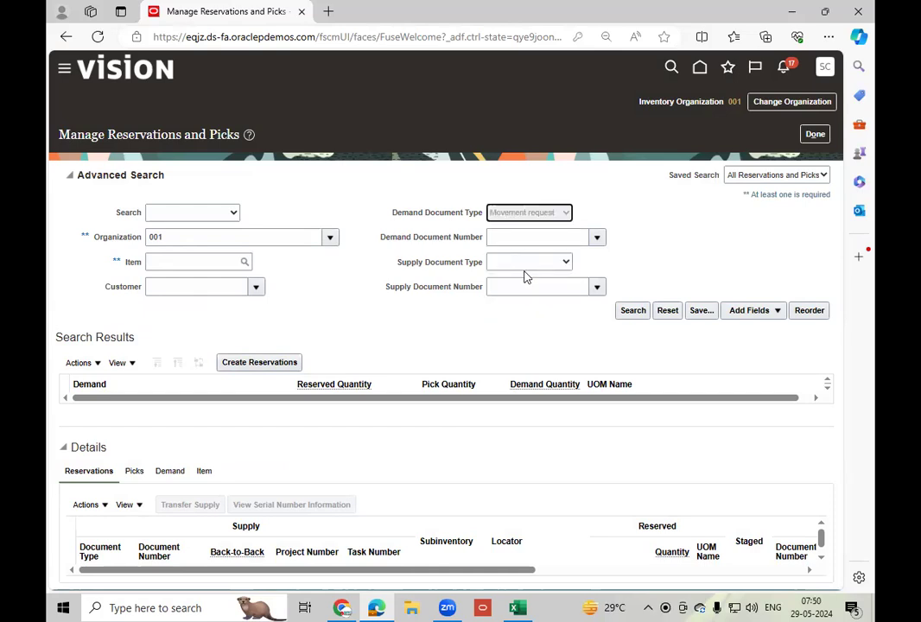
Look up demand document number MR_1 as a search criterion and search for its reservations and picks.
{"action": "left_click", "coordinate": [543, 238]}
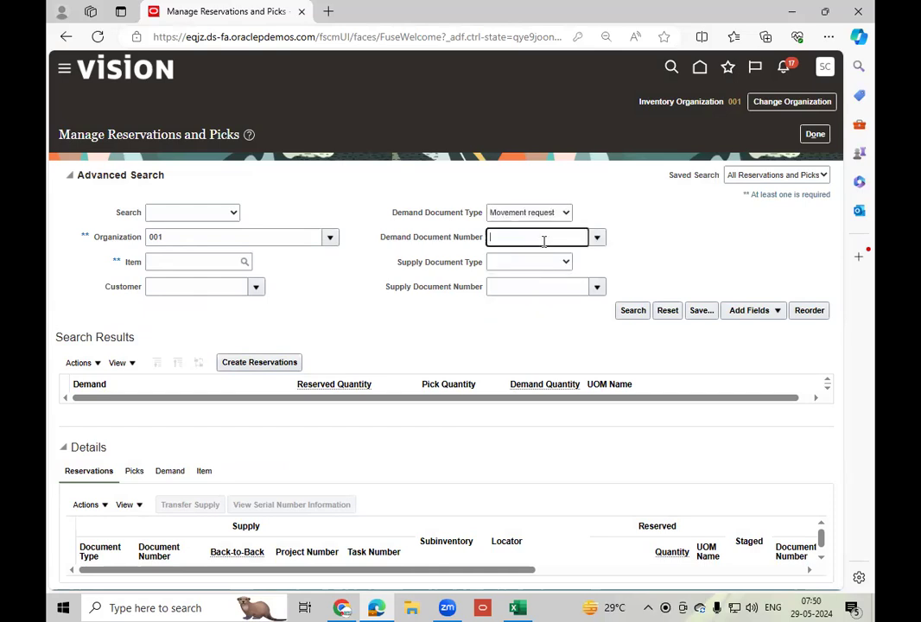
{"action": "left_click", "coordinate": [595, 238]}
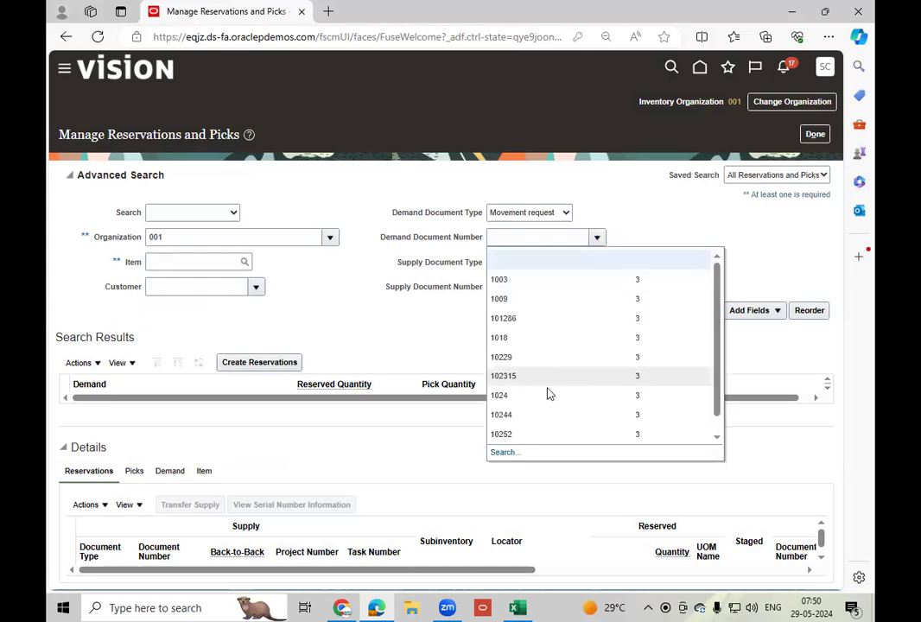
{"action": "left_click", "coordinate": [504, 453]}
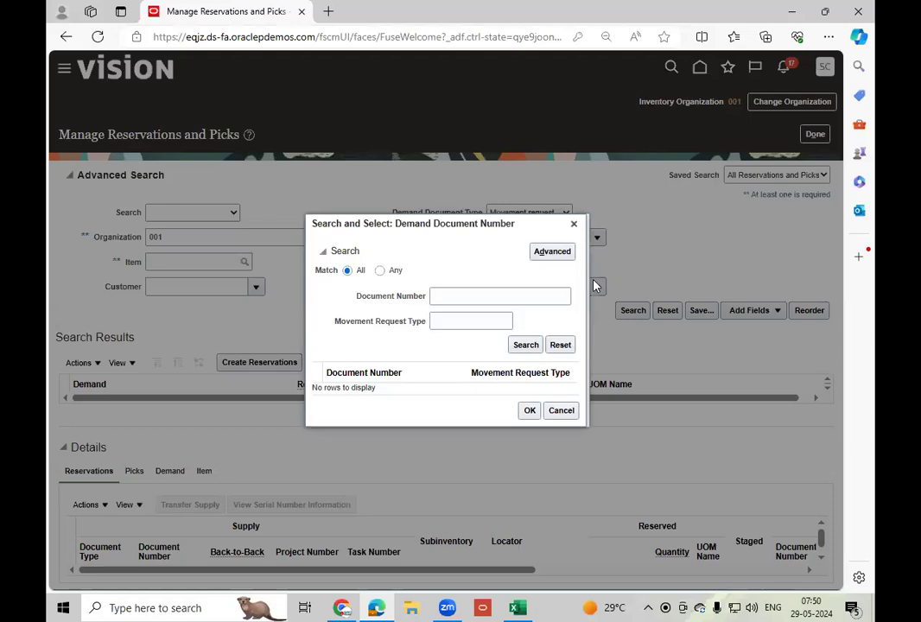
{"action": "left_click", "coordinate": [463, 297]}
{"action": "type", "text": "MR_1"}
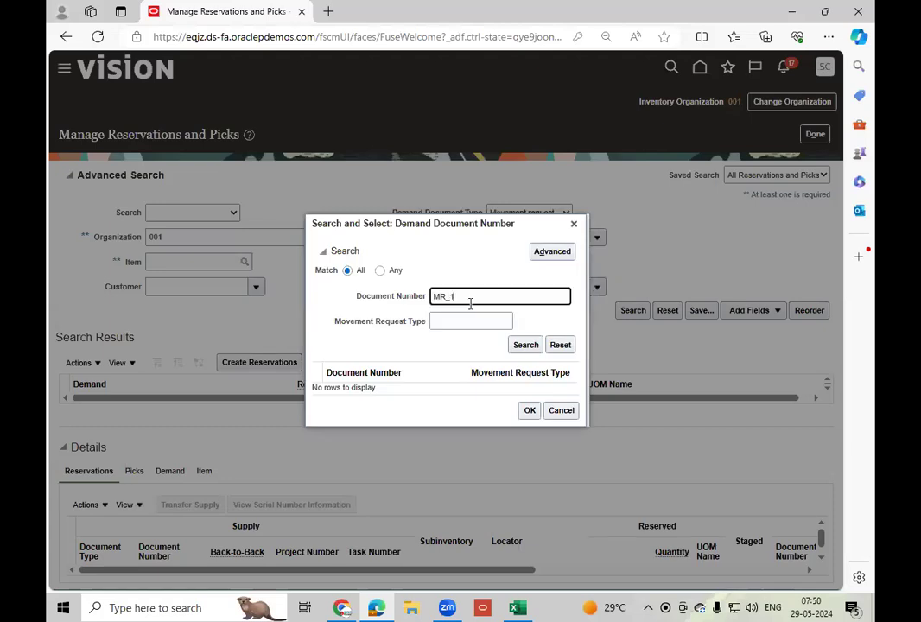
{"action": "left_click", "coordinate": [524, 345]}
{"action": "left_click", "coordinate": [413, 386]}
{"action": "left_click", "coordinate": [526, 418]}
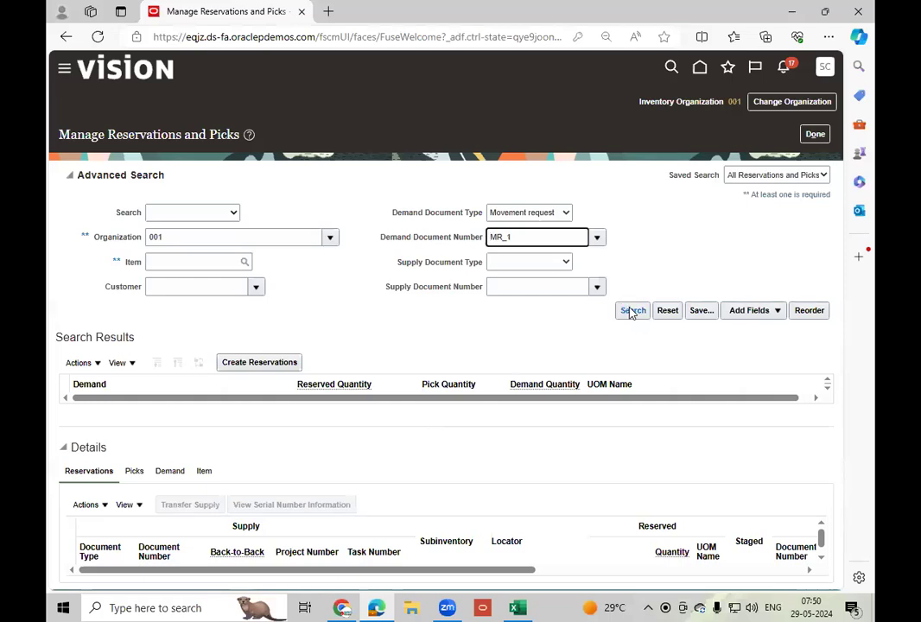
{"action": "left_click", "coordinate": [632, 311]}
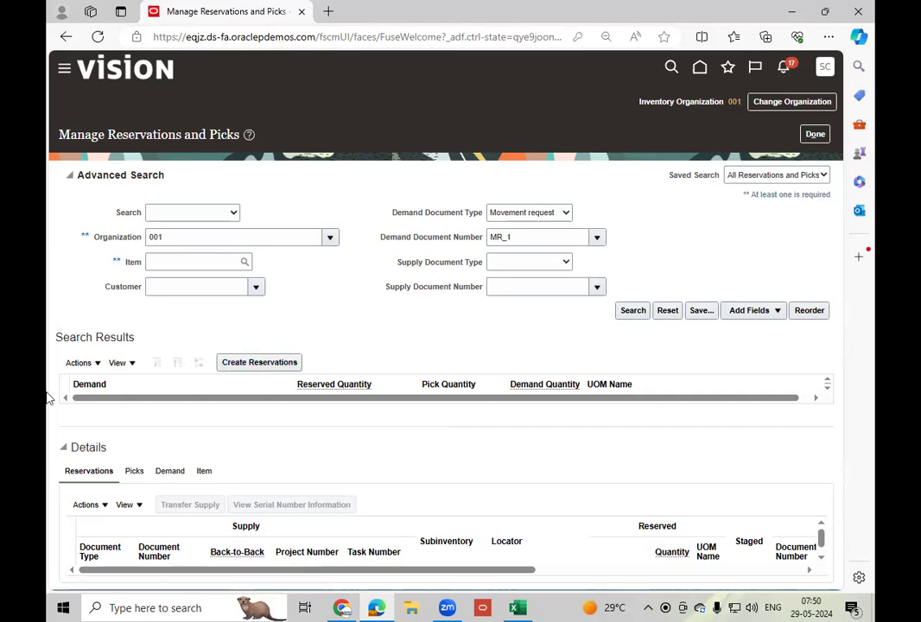
Start creating picks from the reservations and picks search results.
{"action": "left_click", "coordinate": [107, 363]}
{"action": "left_click", "coordinate": [97, 363]}
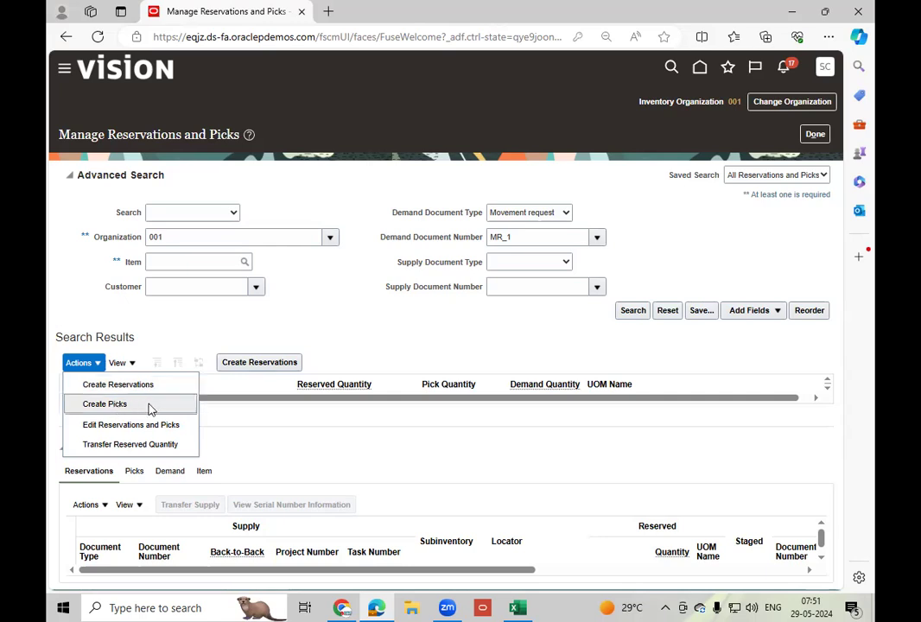
{"action": "left_click", "coordinate": [147, 405]}
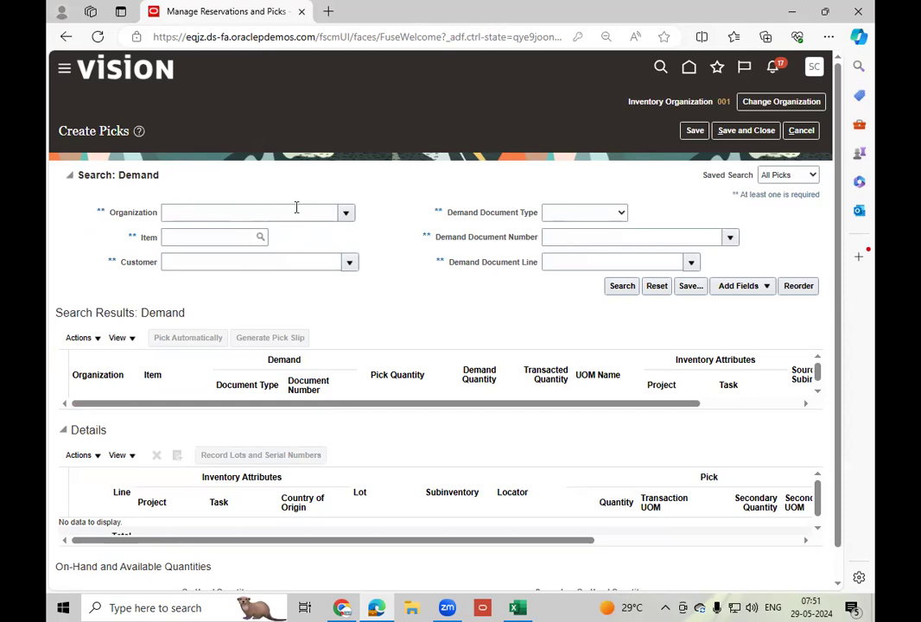
Set the demand search for the picks to organization 001 (Seattle) and demand document type Movement request.
{"action": "left_click", "coordinate": [262, 212]}
{"action": "type", "text": "001"}
{"action": "key", "text": "Tab"}
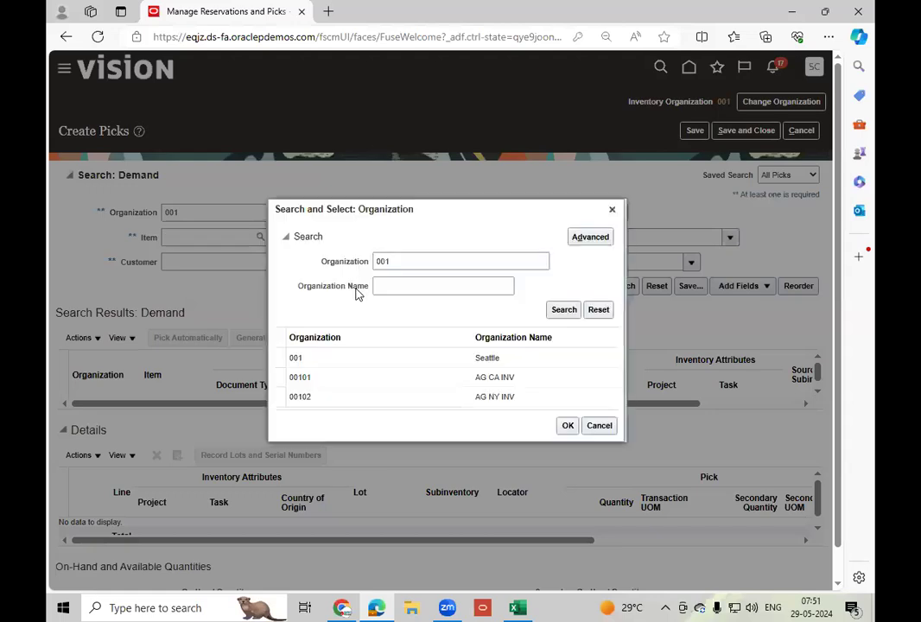
{"action": "left_click", "coordinate": [341, 358]}
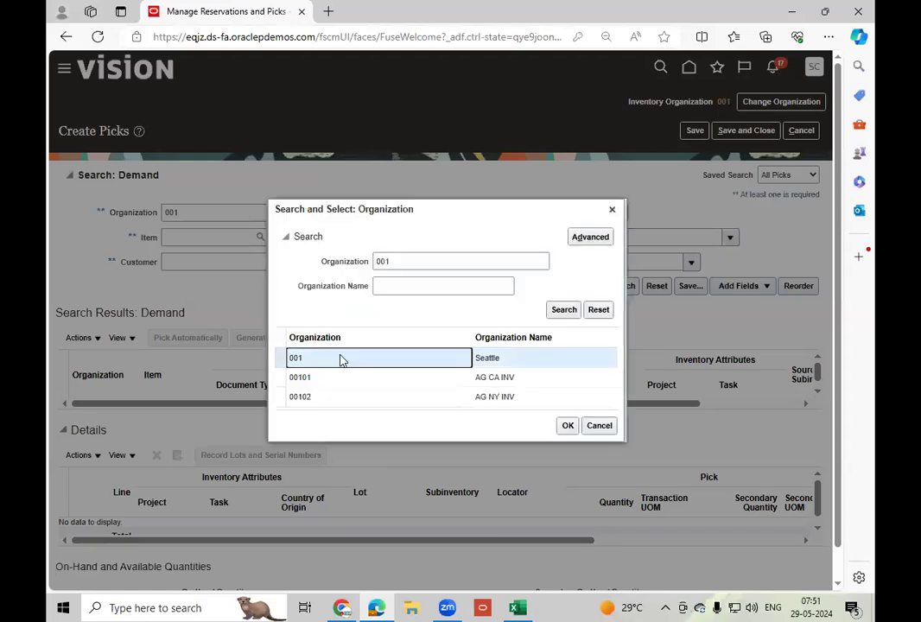
{"action": "left_click", "coordinate": [568, 427]}
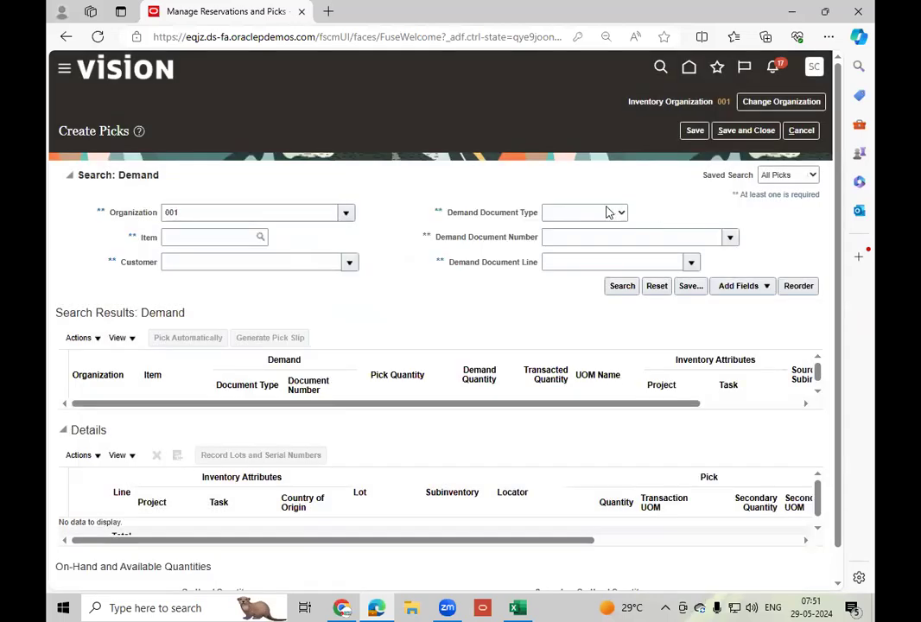
{"action": "left_click", "coordinate": [609, 212]}
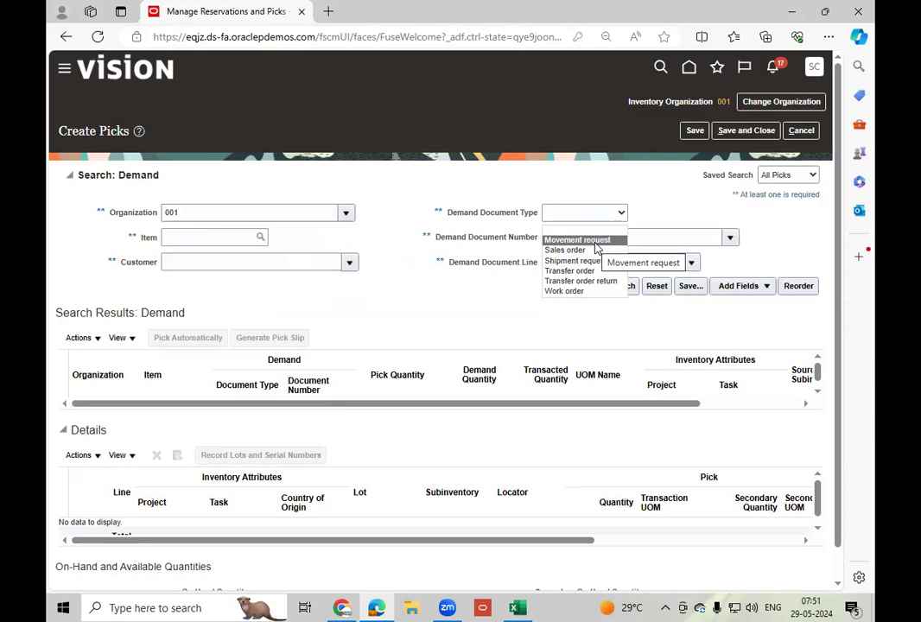
{"action": "left_click", "coordinate": [595, 241]}
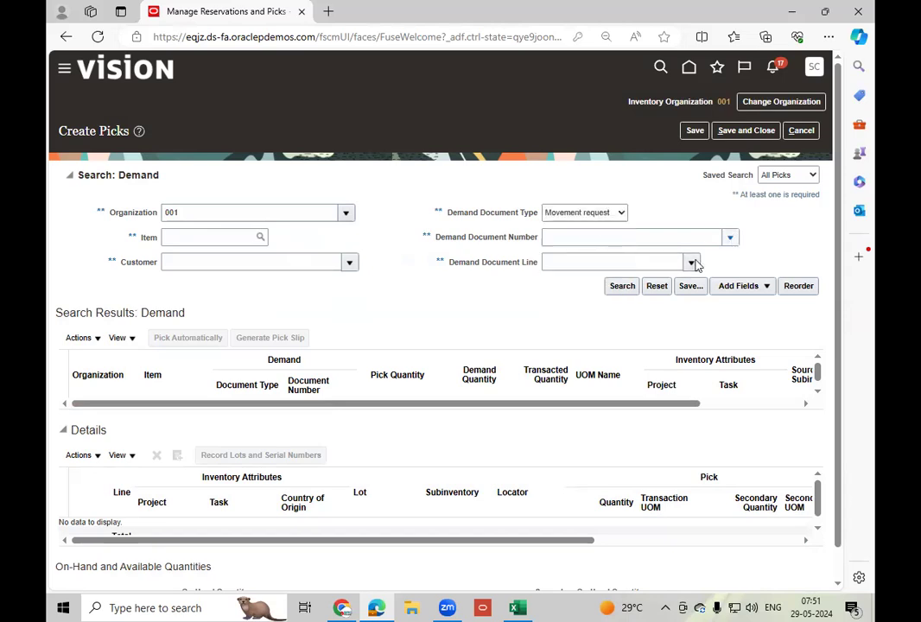
Look up and select demand document number MR_1, and search for its demand.
{"action": "left_click", "coordinate": [730, 237]}
{"action": "left_click", "coordinate": [557, 453]}
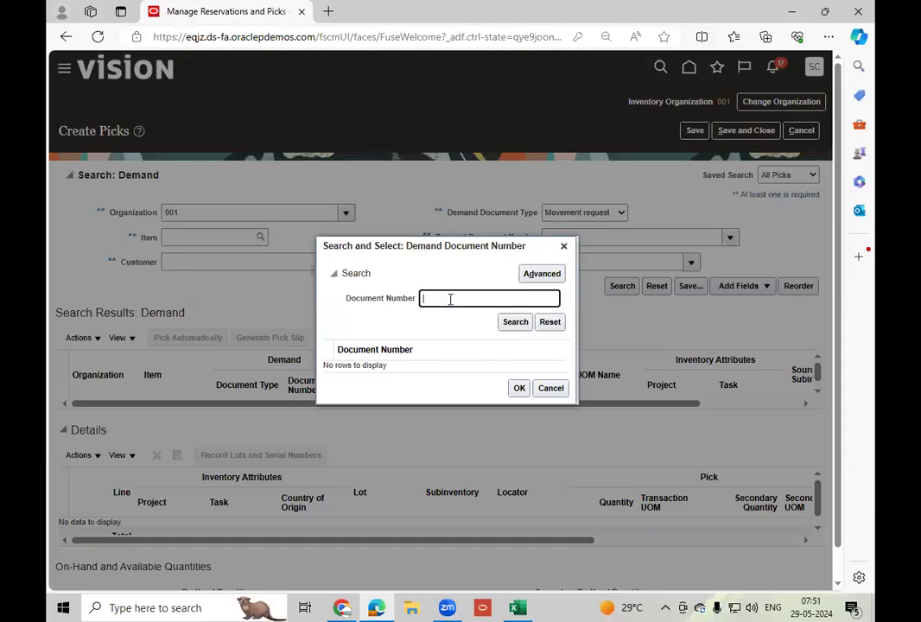
{"action": "type", "text": "MR"}
{"action": "left_click", "coordinate": [516, 322]}
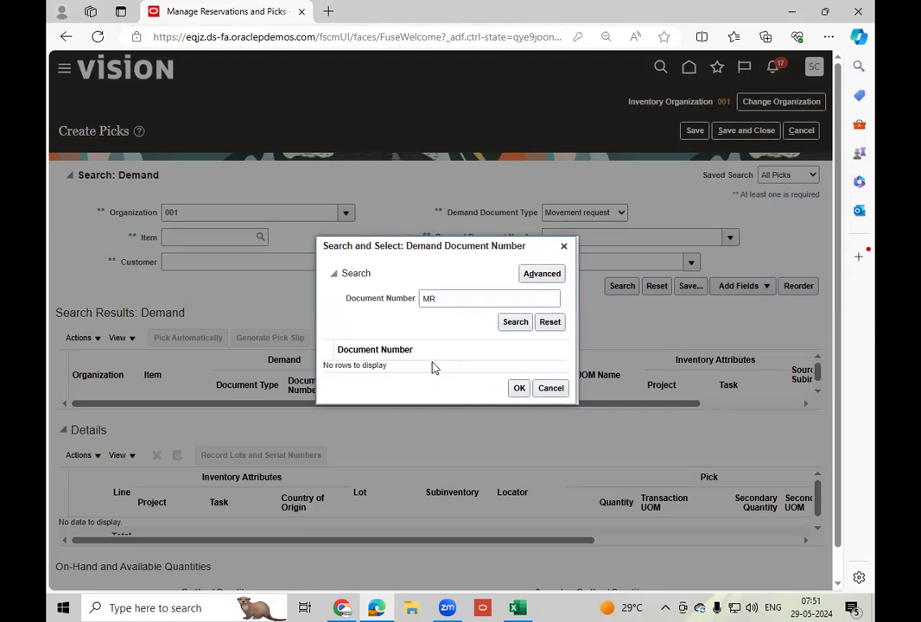
{"action": "left_click", "coordinate": [517, 324]}
{"action": "left_click", "coordinate": [474, 303]}
{"action": "type", "text": "_1"}
{"action": "left_click", "coordinate": [515, 322]}
{"action": "left_click", "coordinate": [444, 368]}
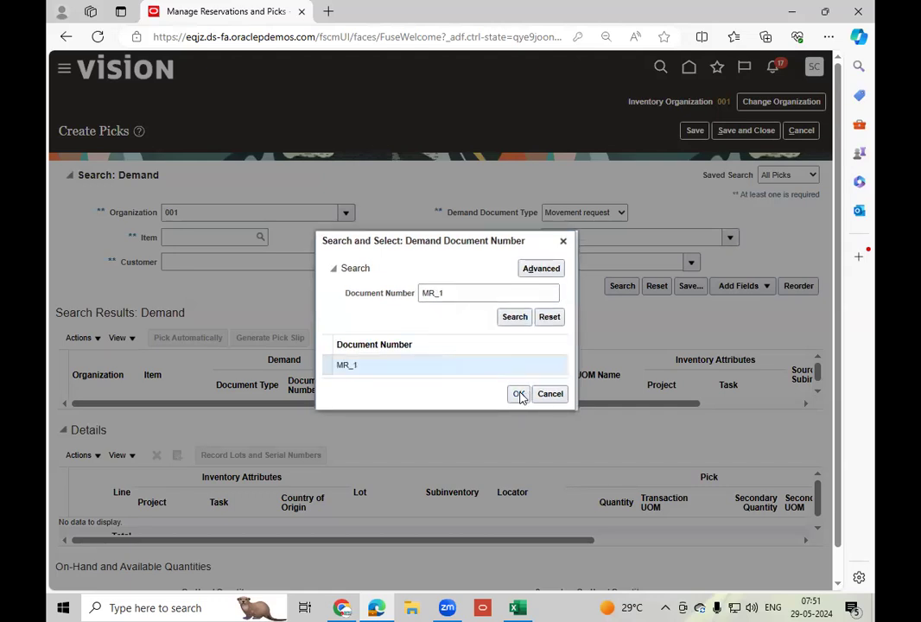
{"action": "left_click", "coordinate": [519, 394]}
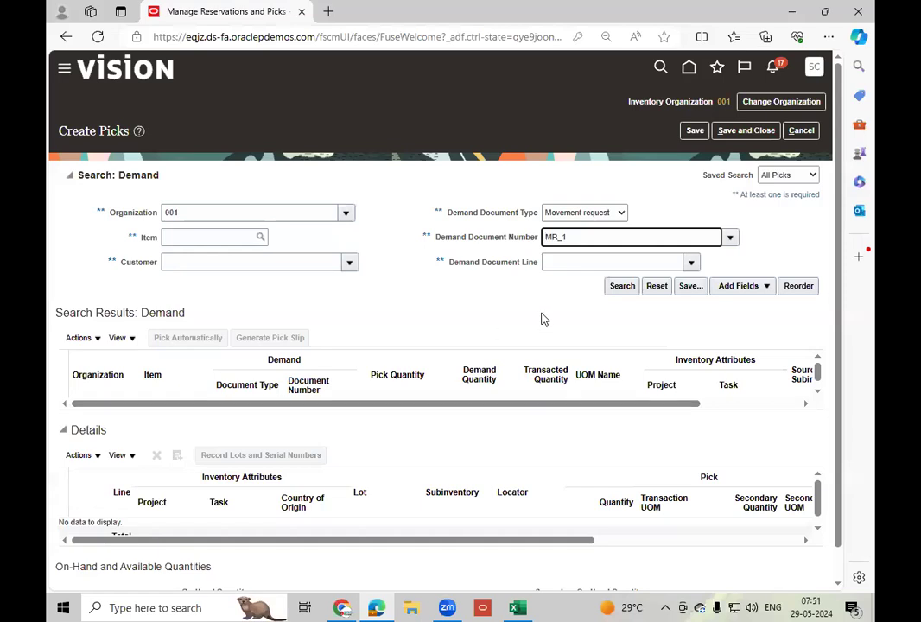
{"action": "left_click", "coordinate": [619, 291]}
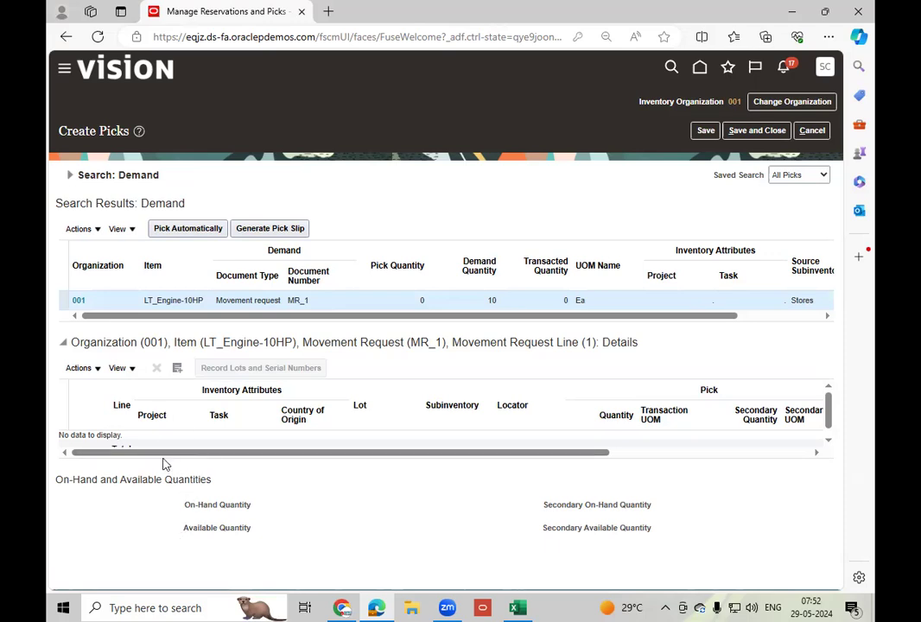
Add supply from the Stores subinventory to the MR_1 demand line with a pick quantity of 10.
{"action": "left_click", "coordinate": [178, 370]}
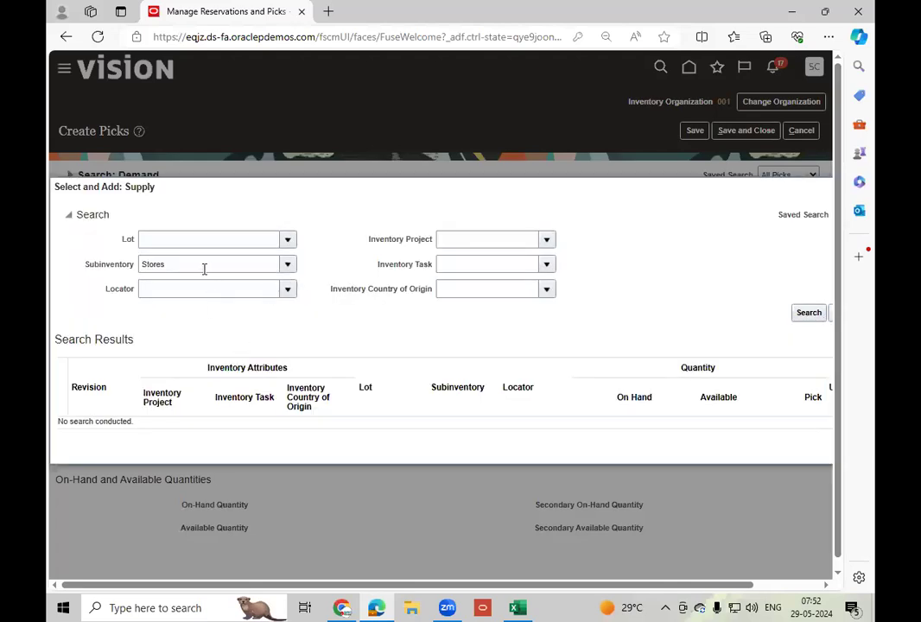
{"action": "left_click", "coordinate": [287, 254]}
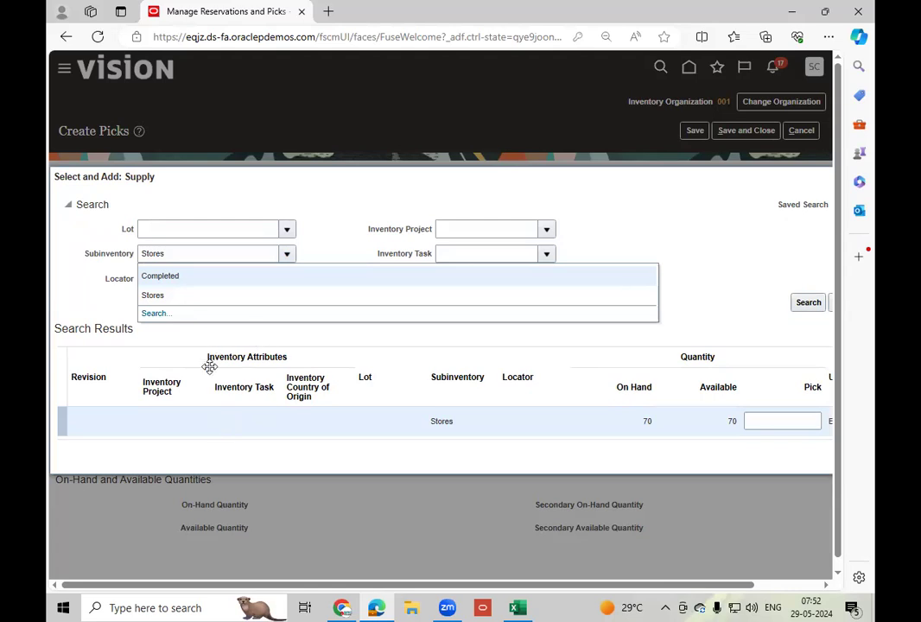
{"action": "left_click", "coordinate": [273, 430]}
{"action": "left_click", "coordinate": [768, 423]}
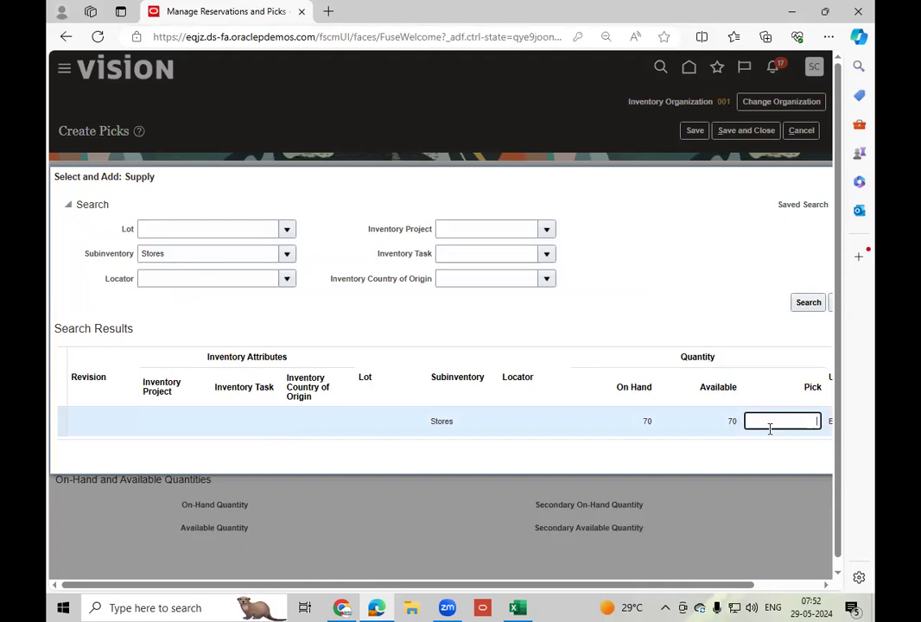
{"action": "type", "text": "10"}
{"action": "key", "text": "Tab"}
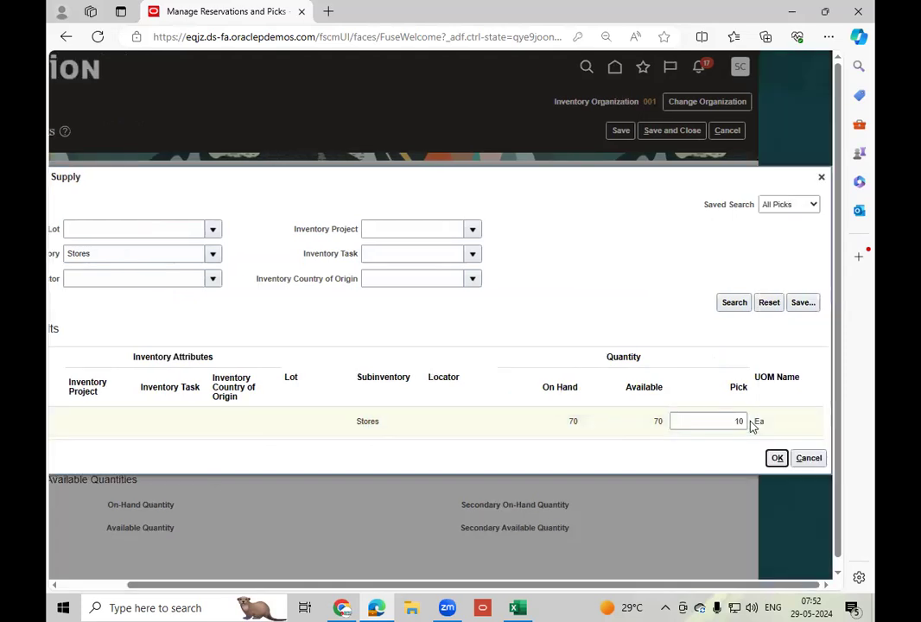
{"action": "left_click", "coordinate": [777, 459]}
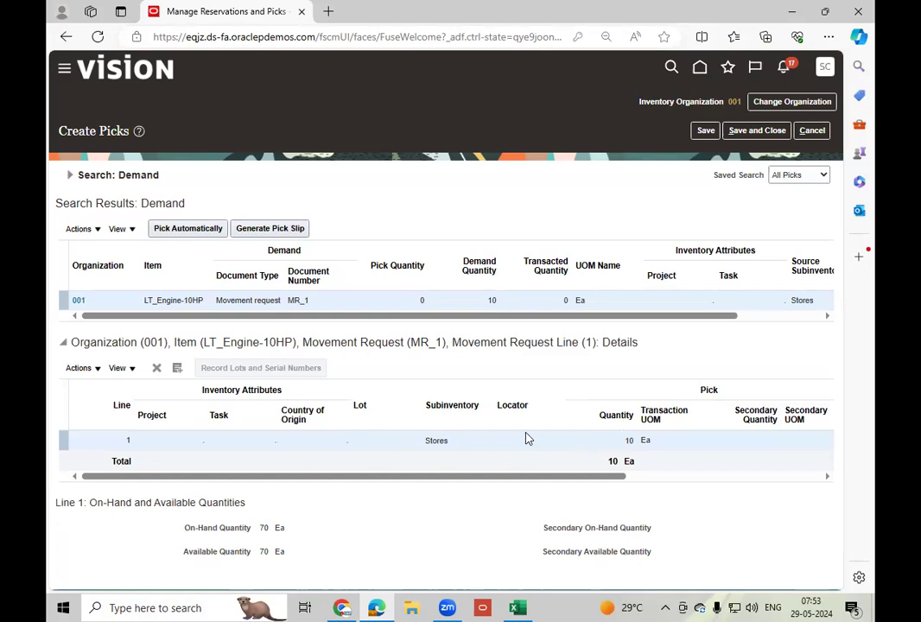
Delete the manually added supply line from the MR_1 details and pick the demand line automatically.
{"action": "left_click_drag", "start_coordinate": [608, 477], "coordinate": [758, 485]}
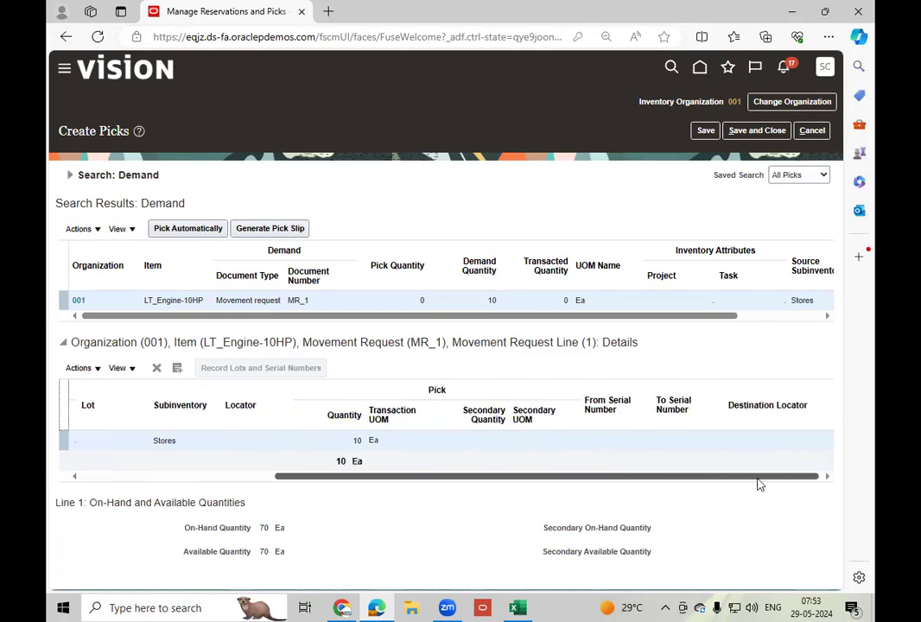
{"action": "left_click_drag", "start_coordinate": [662, 489], "coordinate": [98, 506]}
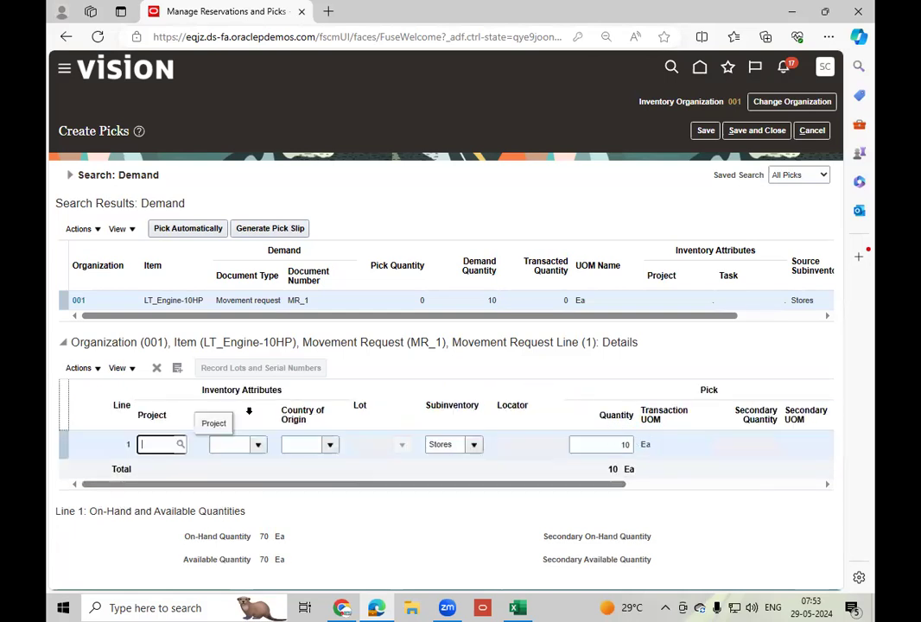
{"action": "left_click", "coordinate": [156, 370]}
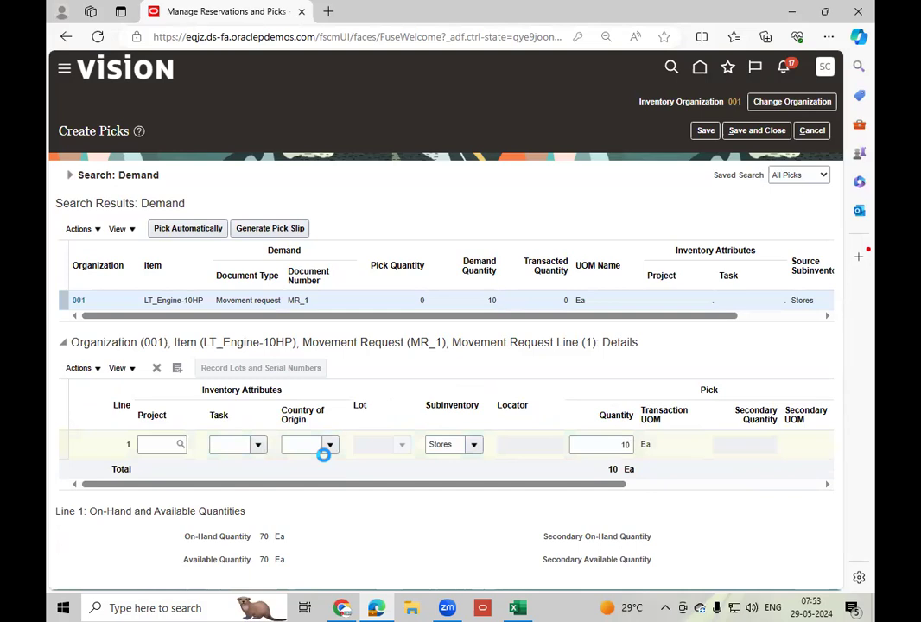
{"action": "left_click", "coordinate": [190, 230]}
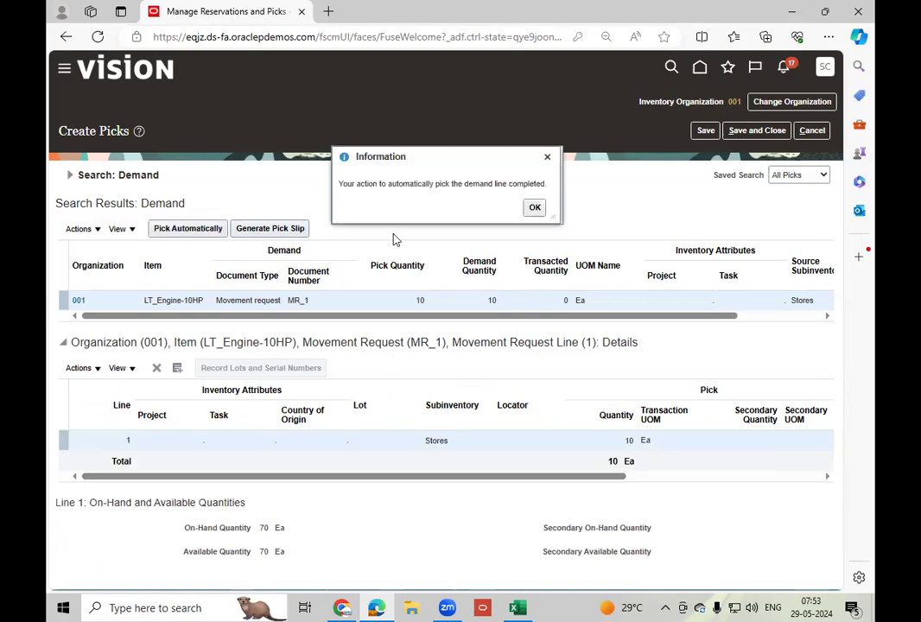
{"action": "left_click", "coordinate": [533, 207]}
Remove the pick line from the MR_1 details and generate the pick slip for the demand line.
{"action": "left_click", "coordinate": [328, 441]}
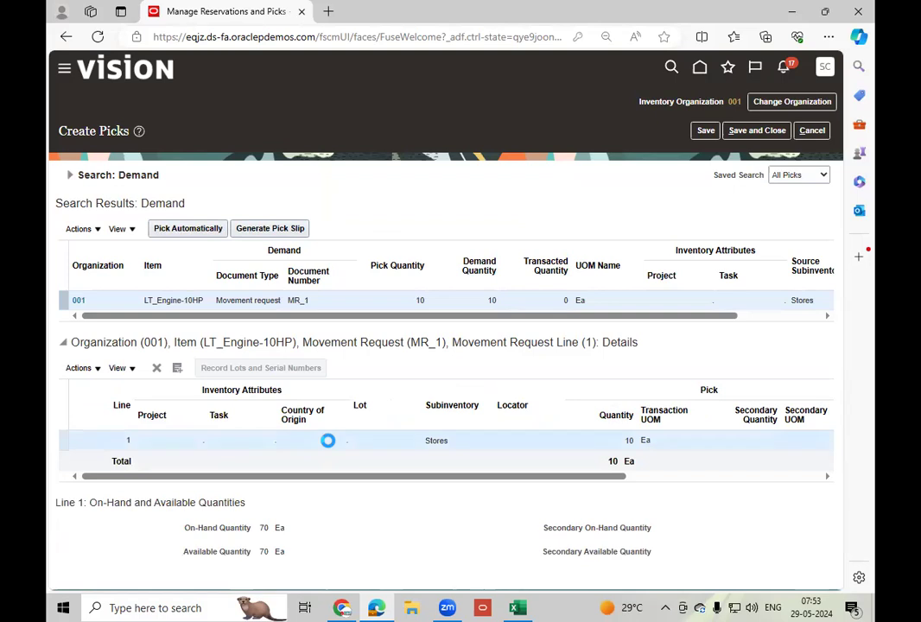
{"action": "left_click", "coordinate": [157, 369]}
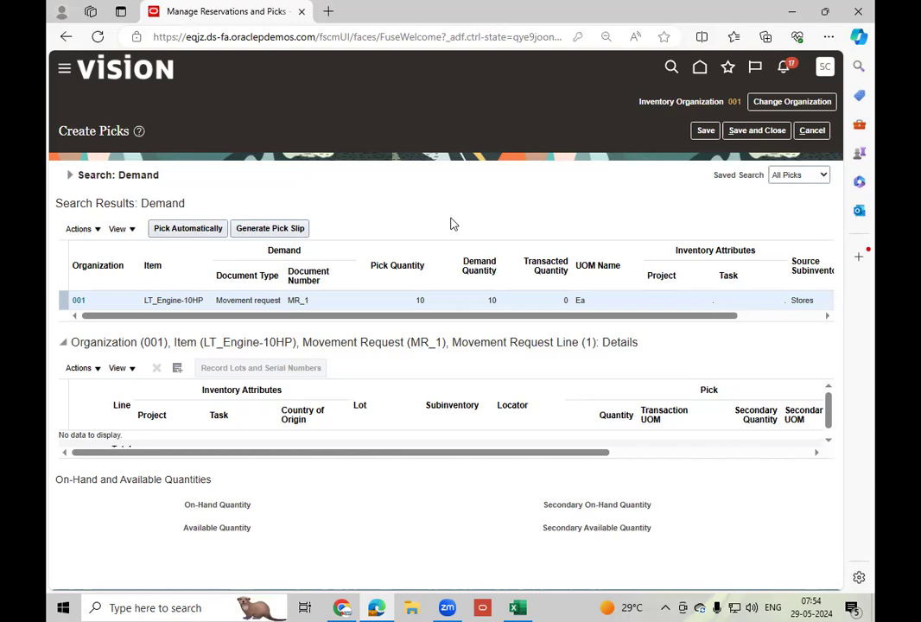
{"action": "left_click", "coordinate": [272, 229]}
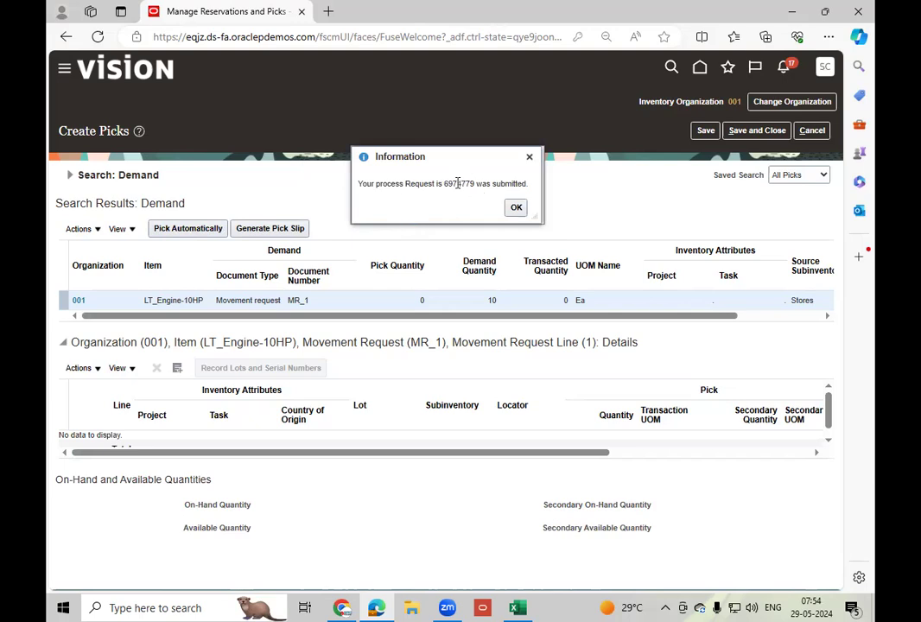
{"action": "left_click", "coordinate": [516, 208]}
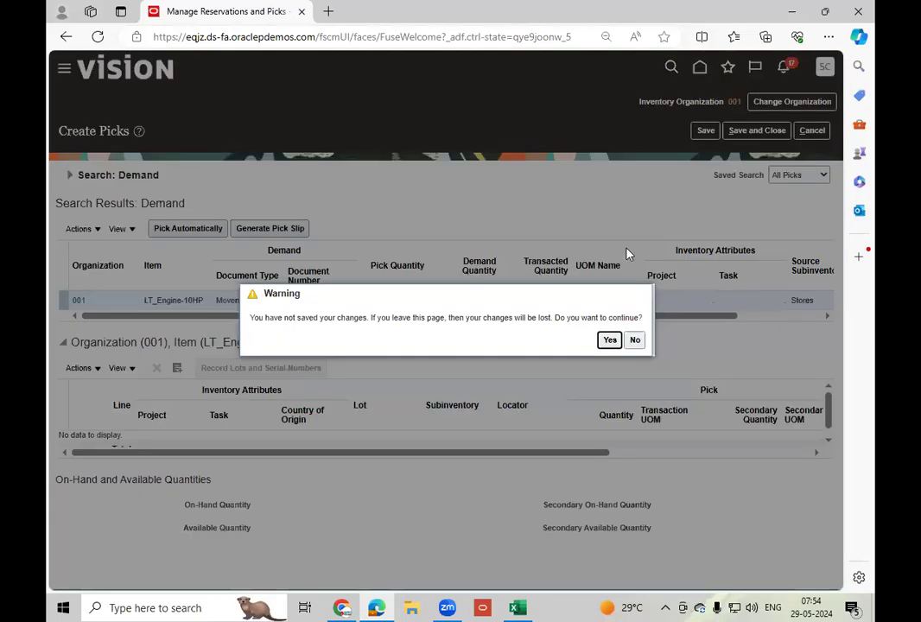
Leave the picks page without saving and open Scheduled Processes from the Tools apps.
{"action": "left_click", "coordinate": [609, 340]}
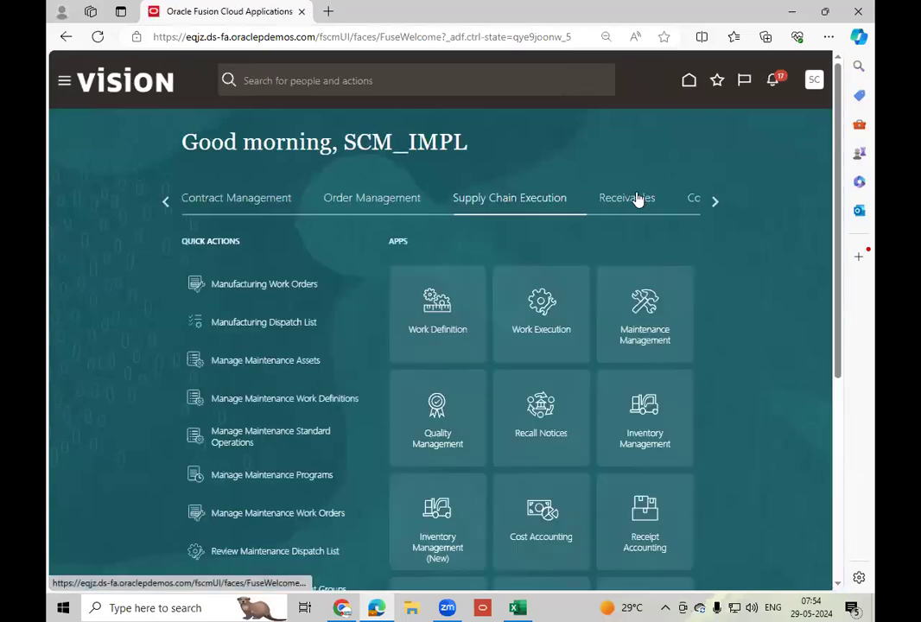
{"action": "left_click", "coordinate": [716, 203]}
{"action": "left_click", "coordinate": [715, 202]}
{"action": "left_click", "coordinate": [716, 202]}
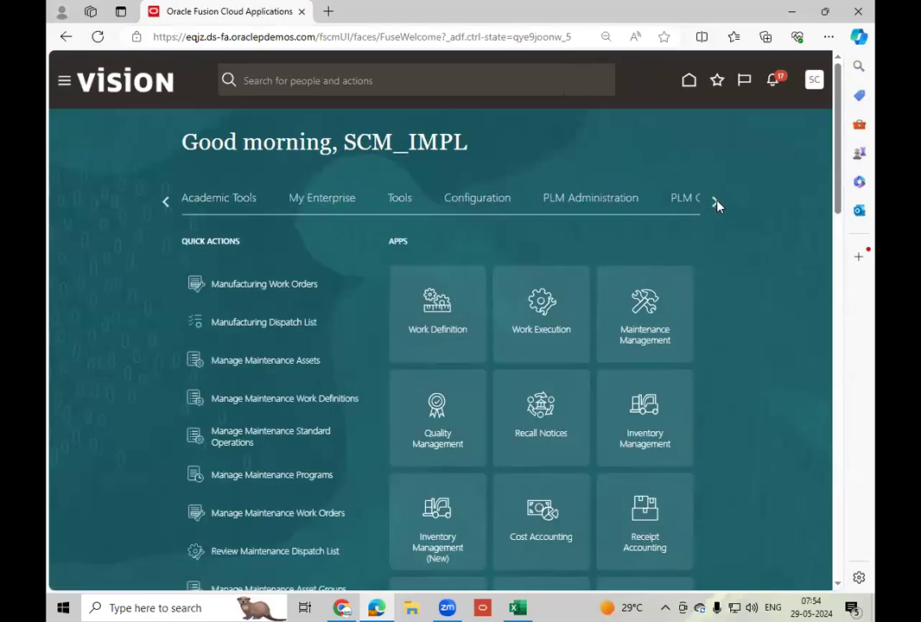
{"action": "left_click", "coordinate": [402, 199]}
{"action": "left_click", "coordinate": [657, 344]}
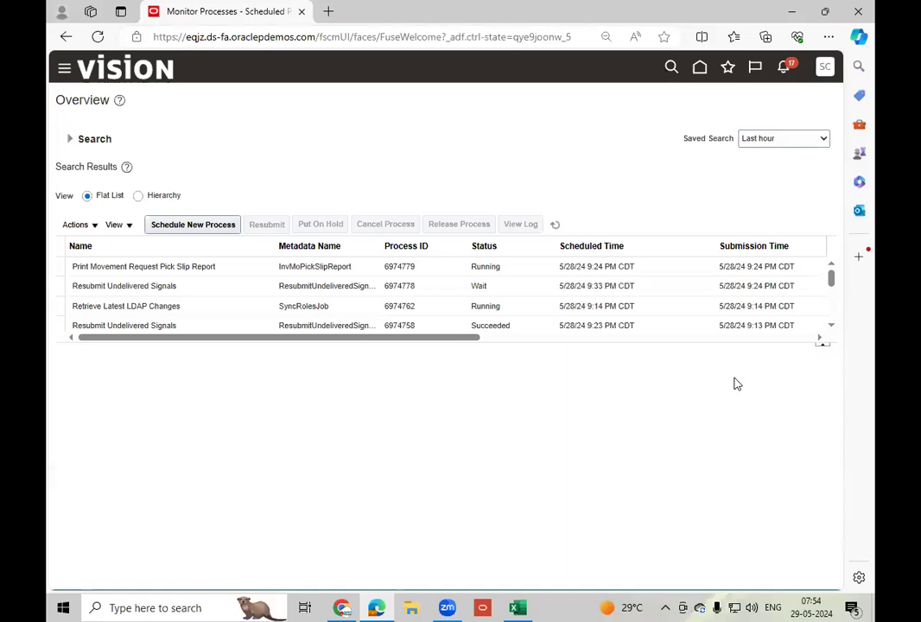
Refresh the scheduled processes until the Print Movement Request Pick Slip Report finishes, and select that process.
{"action": "left_click", "coordinate": [246, 270]}
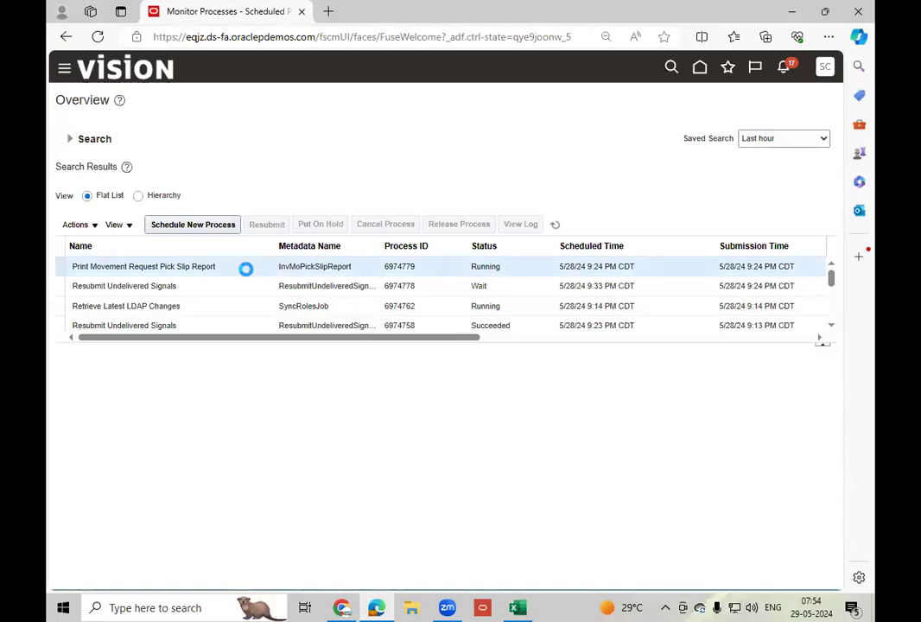
{"action": "double_click", "coordinate": [502, 267]}
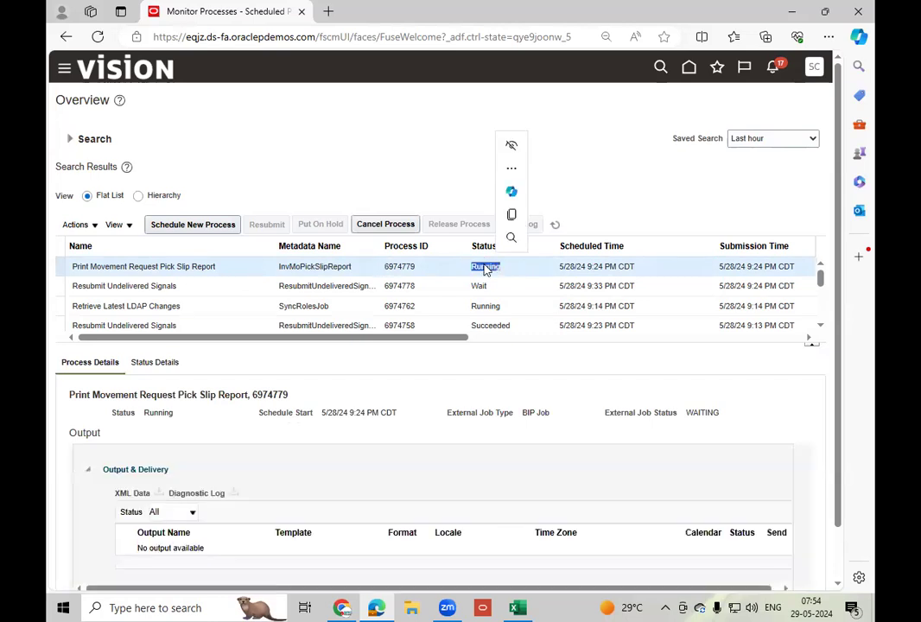
{"action": "left_click", "coordinate": [555, 226]}
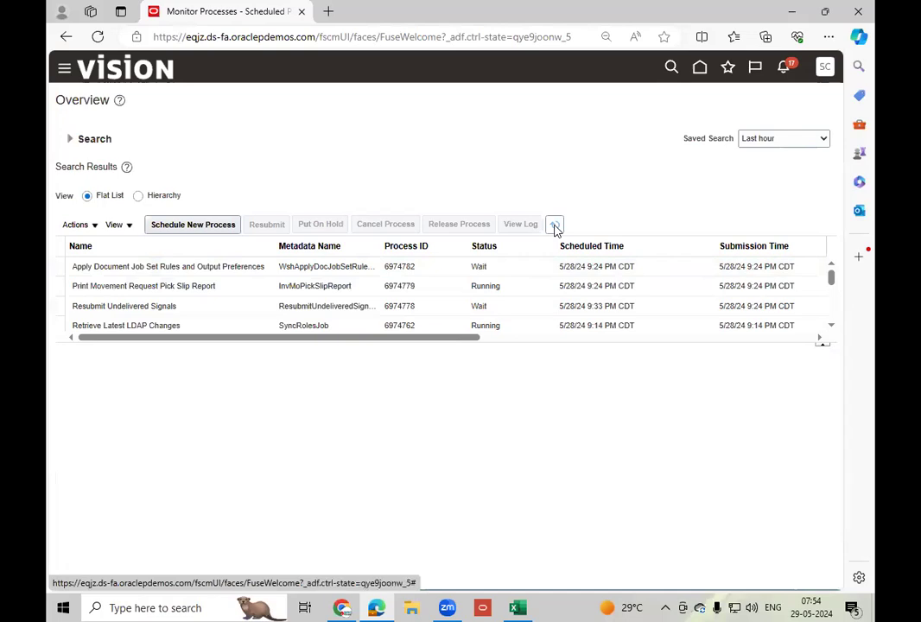
{"action": "left_click", "coordinate": [556, 227]}
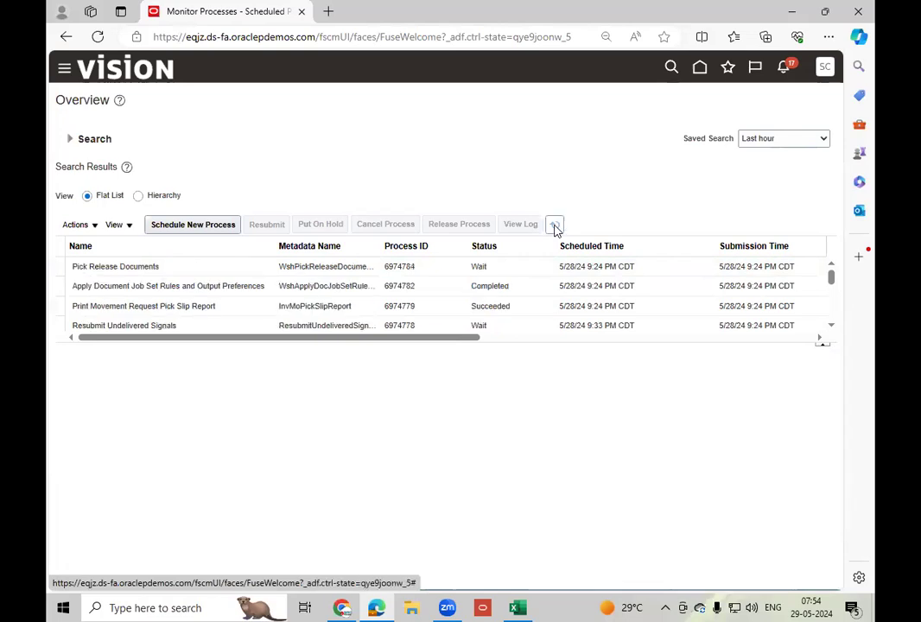
{"action": "left_click", "coordinate": [529, 306]}
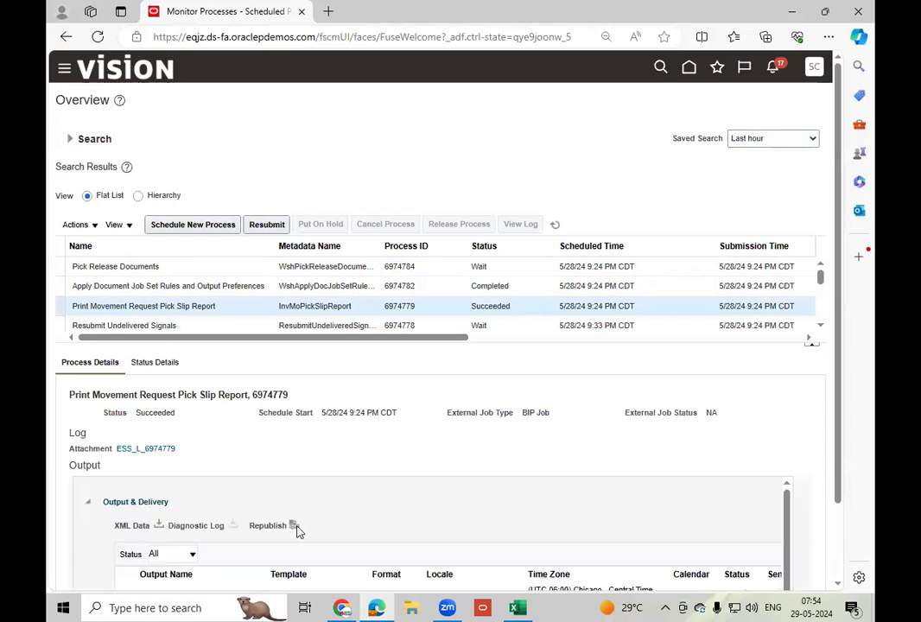
Republish the Movement Request Pick Slip Report output and export it as PDF.
{"action": "left_click", "coordinate": [295, 527]}
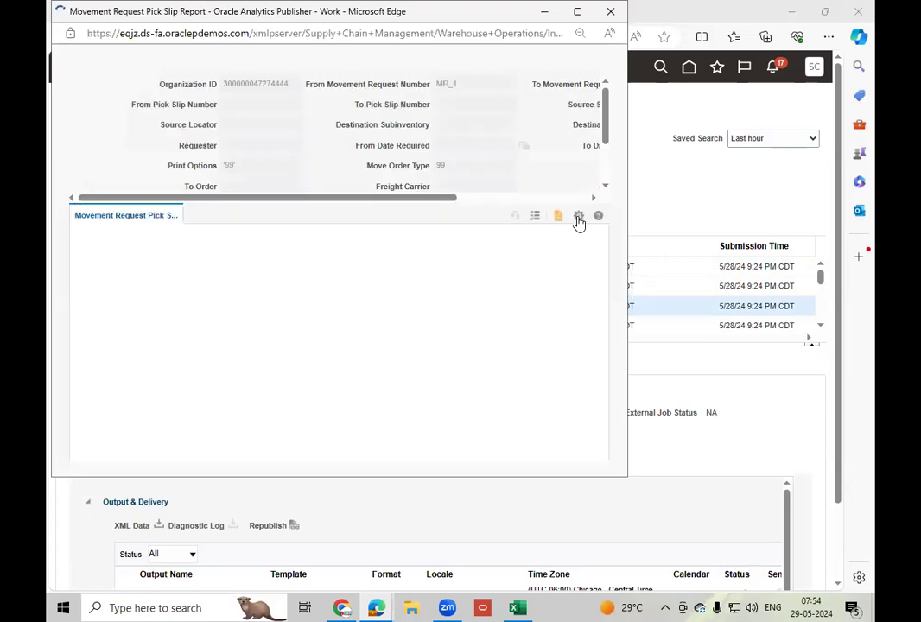
{"action": "left_click", "coordinate": [579, 217]}
{"action": "mouse_move", "coordinate": [554, 241]}
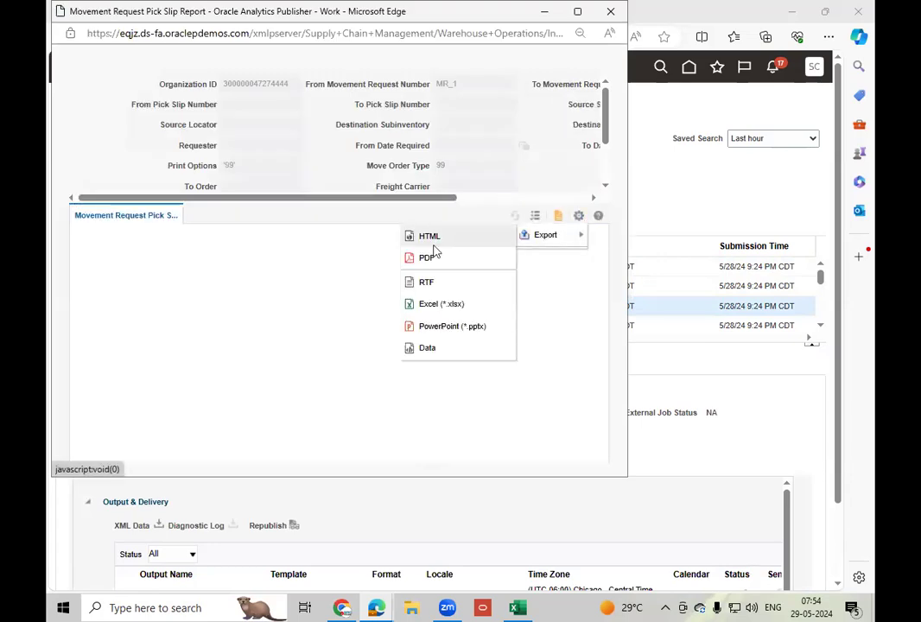
{"action": "left_click", "coordinate": [444, 263]}
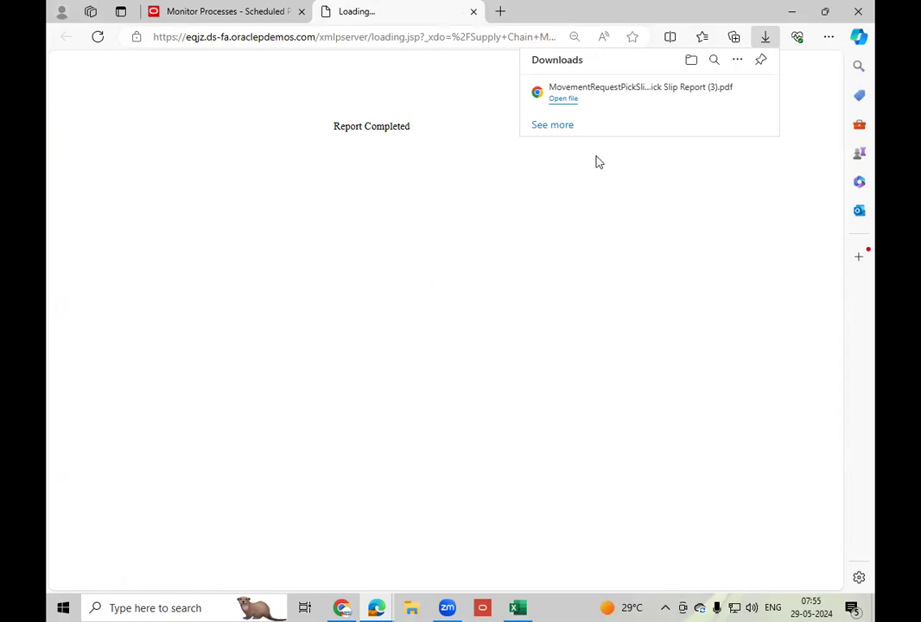
Open the downloaded pick slip PDF and review its input parameters and the MR_1 pick line.
{"action": "left_click", "coordinate": [582, 99]}
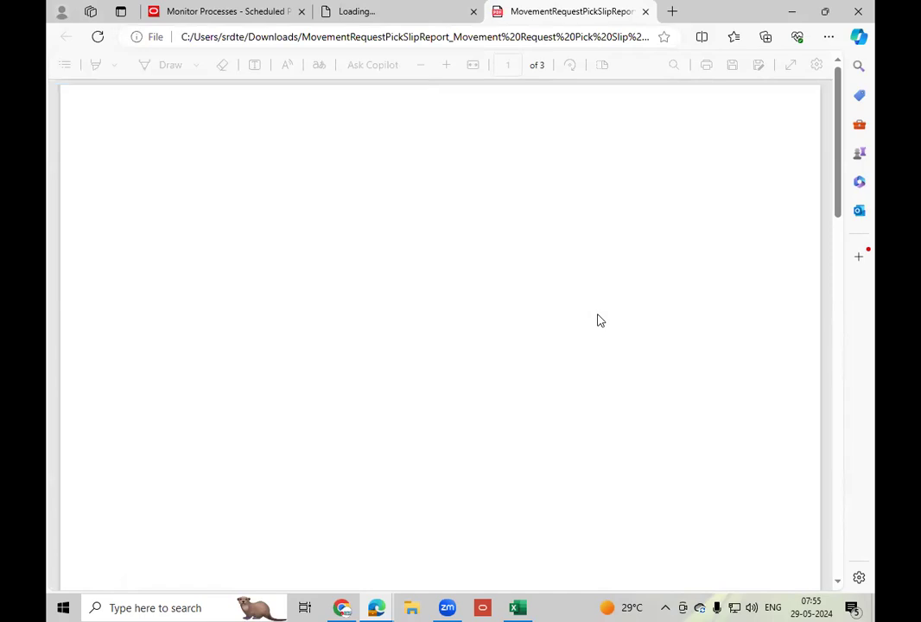
{"action": "scroll", "coordinate": [443, 314], "scroll_direction": "down", "scroll_amount": 5}
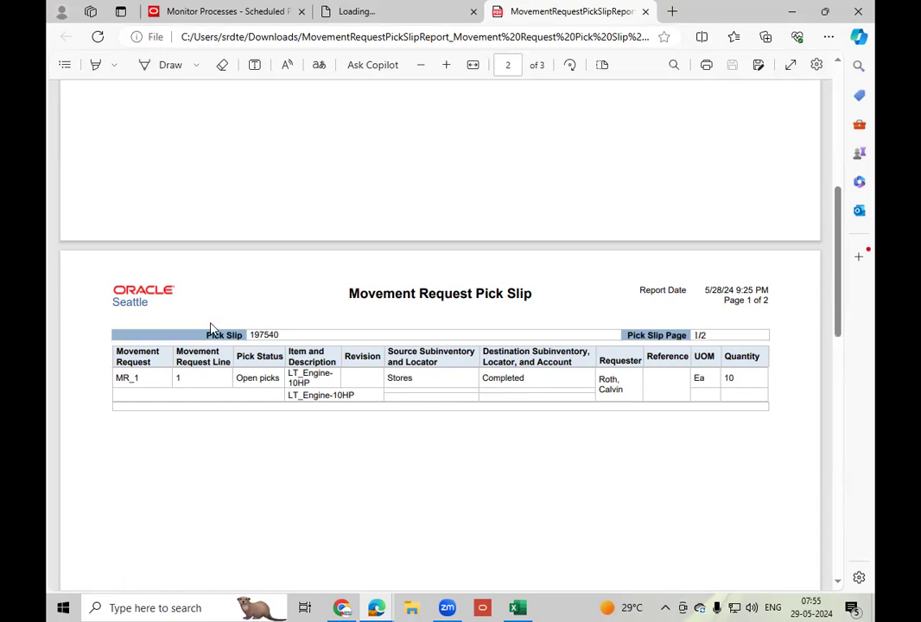
{"action": "scroll", "coordinate": [434, 393], "scroll_direction": "up", "scroll_amount": 5}
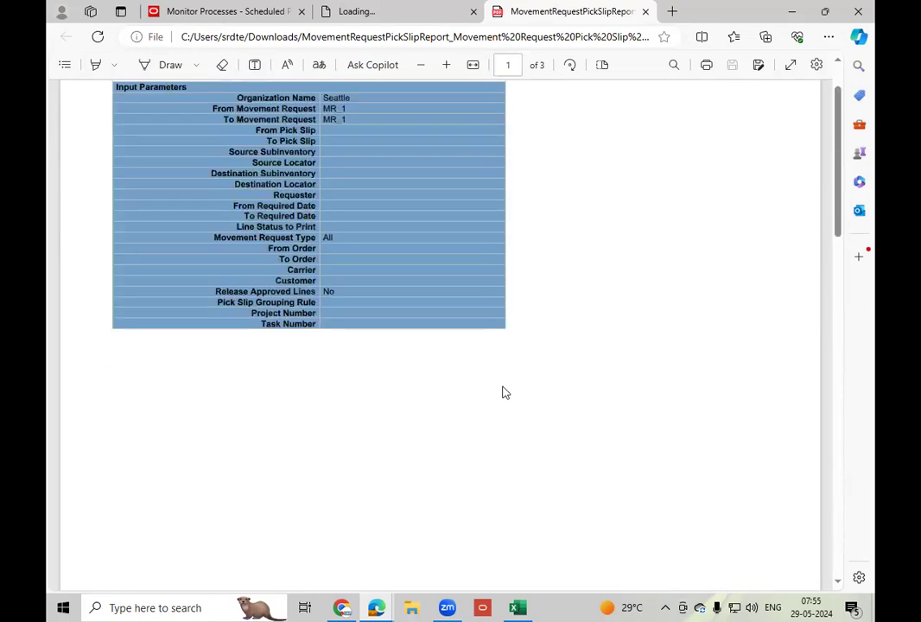
{"action": "scroll", "coordinate": [532, 395], "scroll_direction": "up", "scroll_amount": 1}
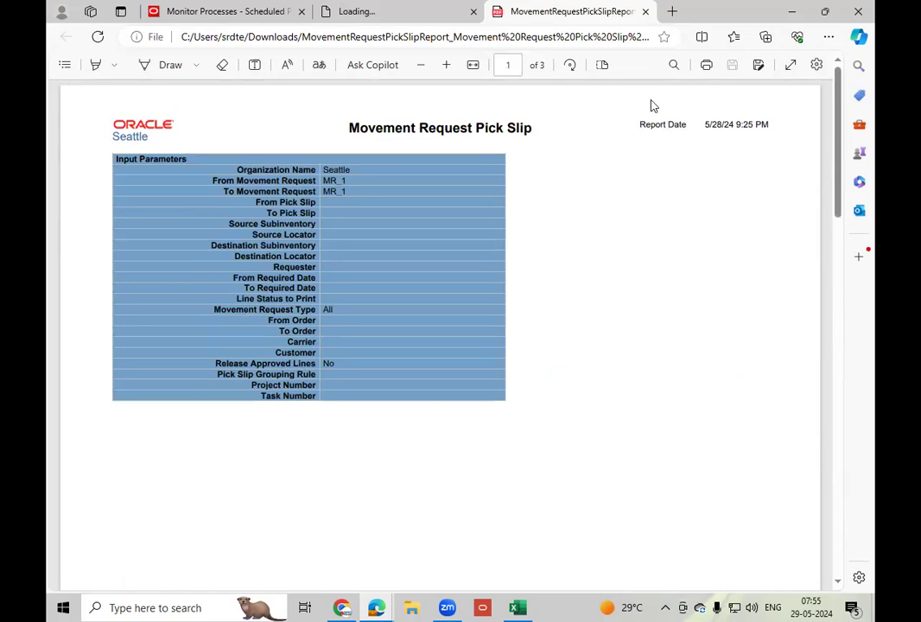
Close the pick slip PDF and the report loading page, returning to the scheduled processes overview.
{"action": "left_click", "coordinate": [646, 12]}
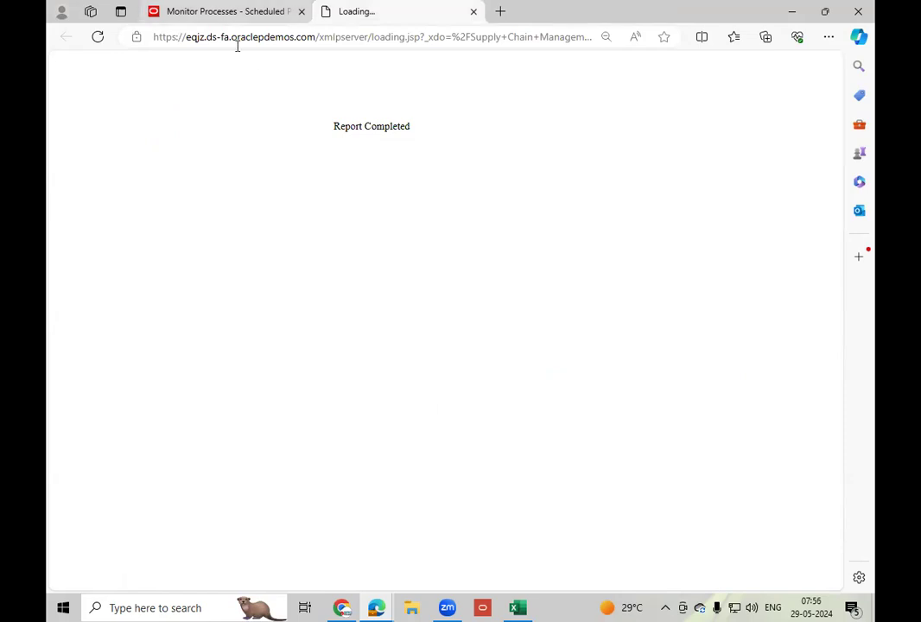
{"action": "left_click", "coordinate": [236, 12]}
{"action": "right_click", "coordinate": [330, 12]}
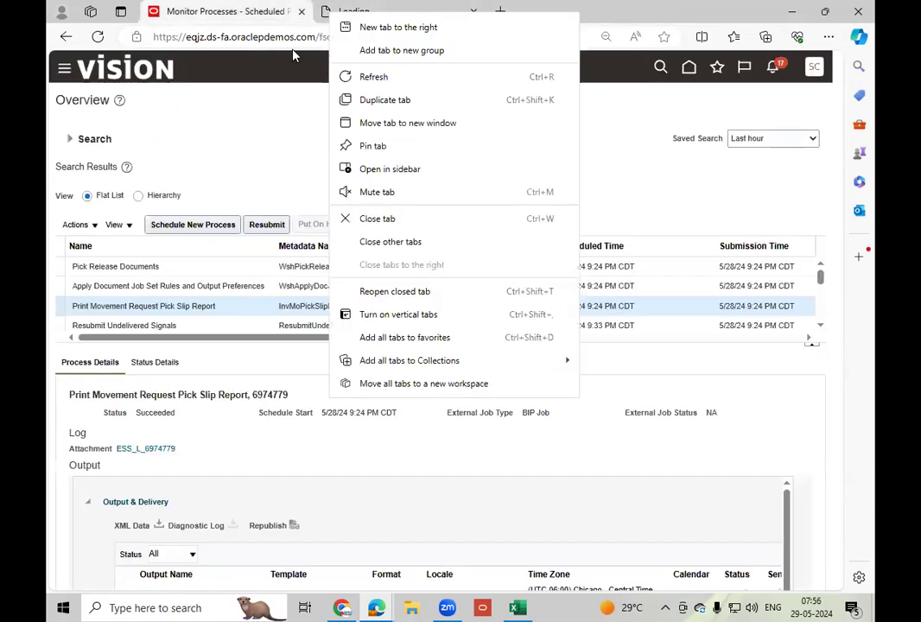
{"action": "left_click", "coordinate": [393, 223]}
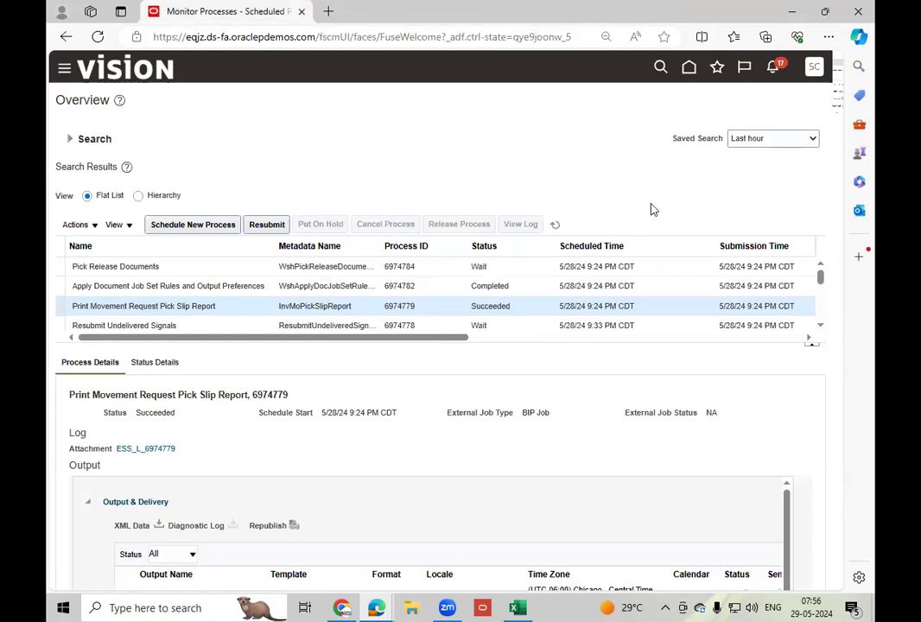
Return to the home page and open Inventory Management from the Supply Chain Execution apps.
{"action": "left_click", "coordinate": [690, 69]}
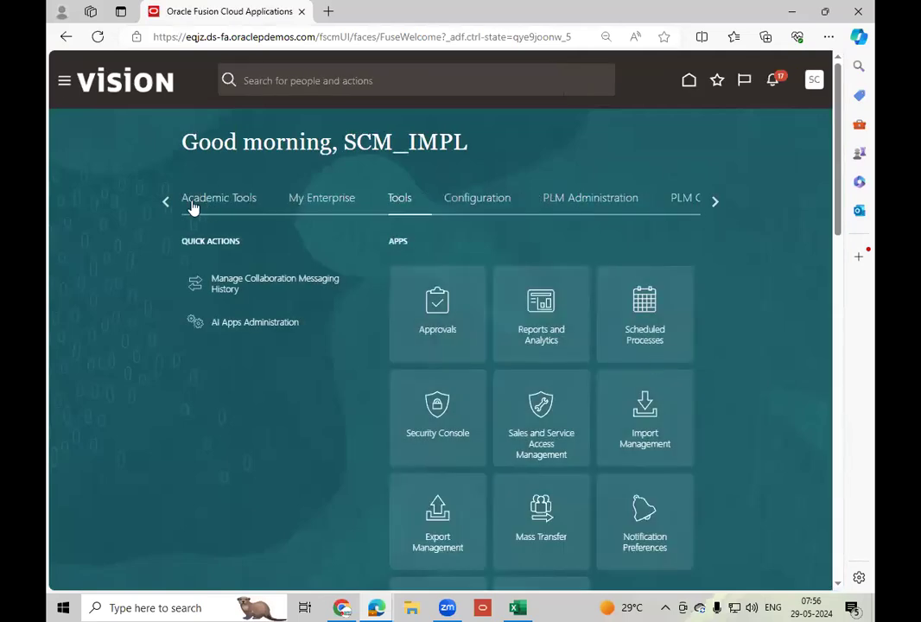
{"action": "left_click", "coordinate": [166, 203]}
{"action": "left_click", "coordinate": [166, 202]}
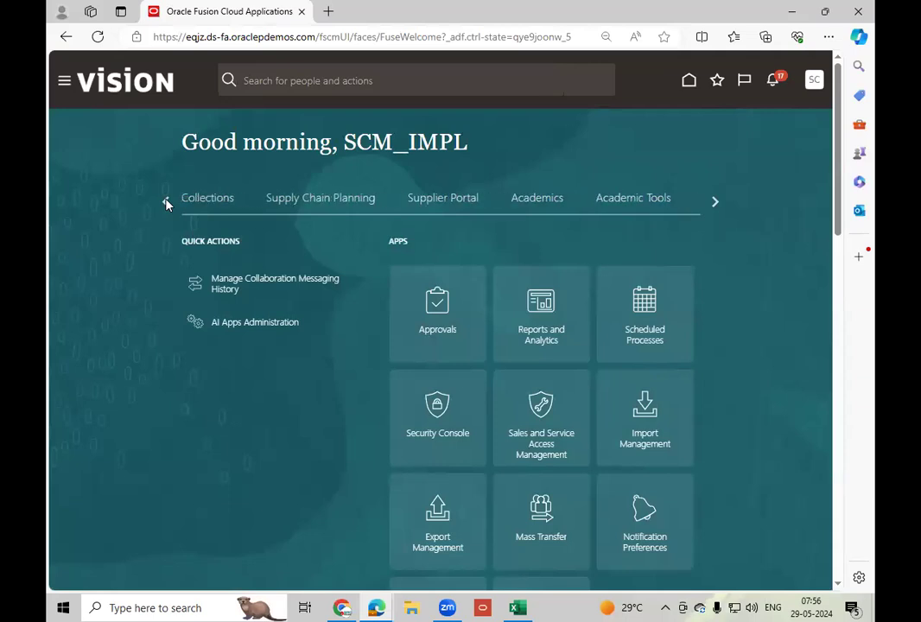
{"action": "left_click", "coordinate": [166, 202]}
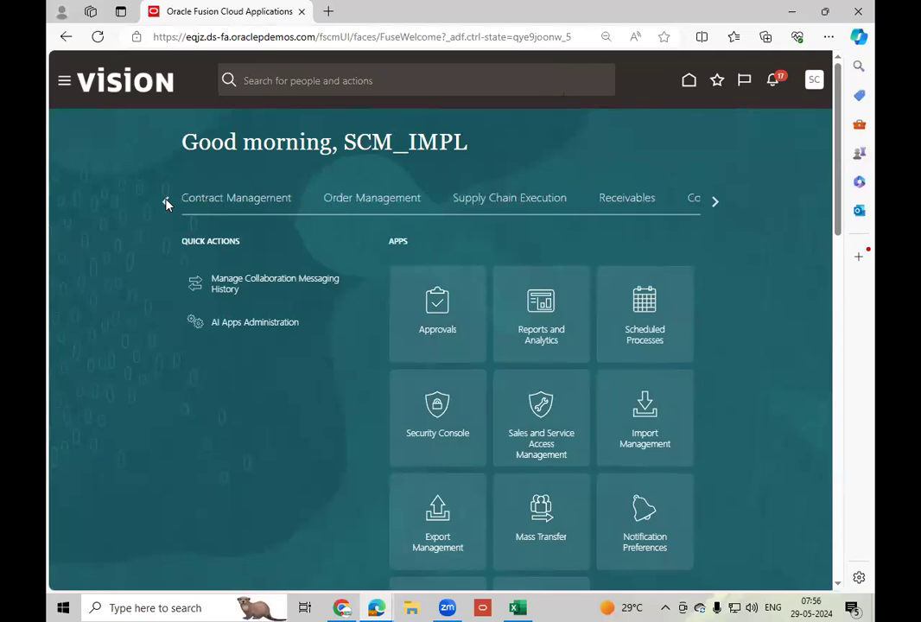
{"action": "left_click", "coordinate": [525, 202]}
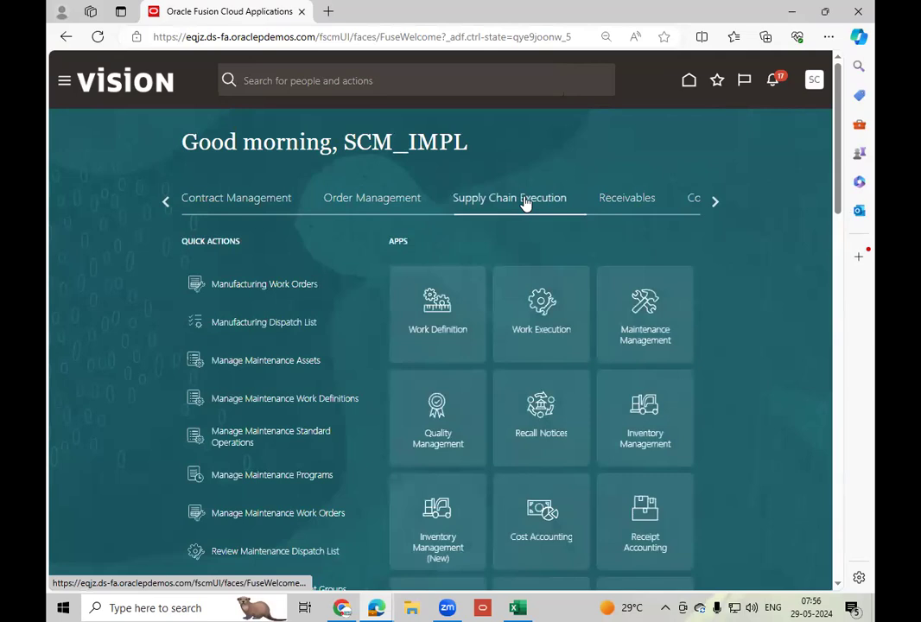
{"action": "left_click", "coordinate": [657, 446]}
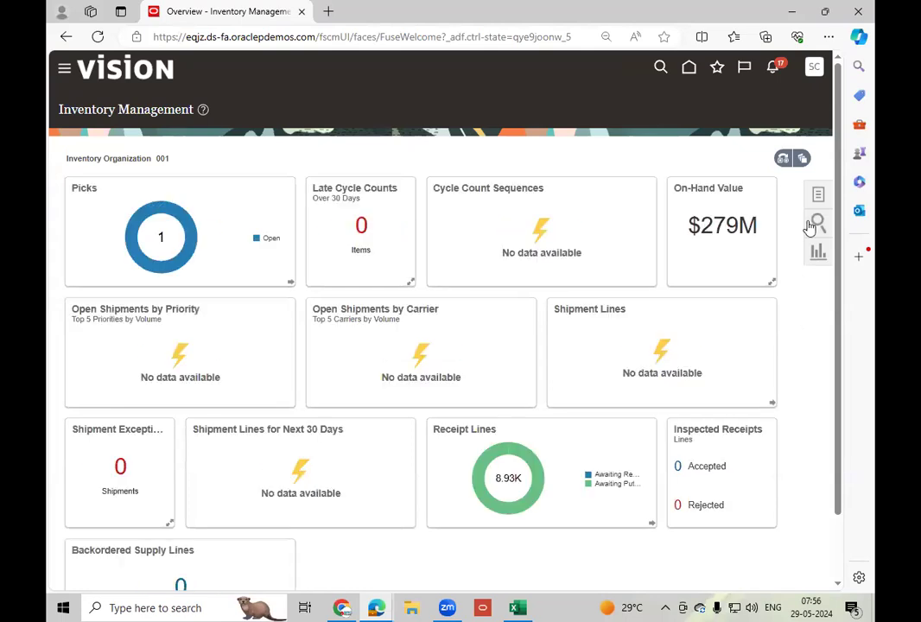
Open the Manage Reservations and Picks task for inventory and start creating picks.
{"action": "left_click", "coordinate": [820, 196]}
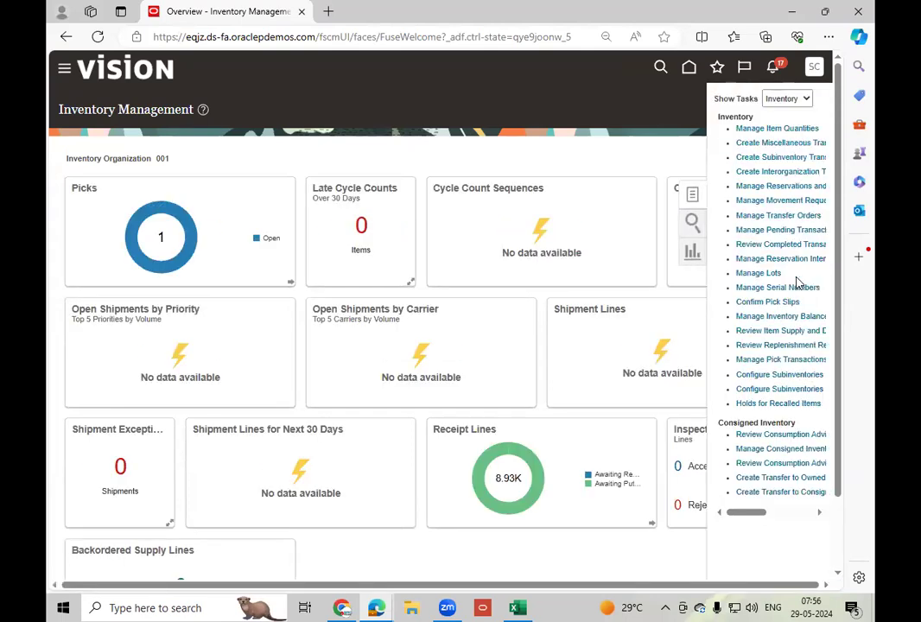
{"action": "left_click", "coordinate": [795, 188]}
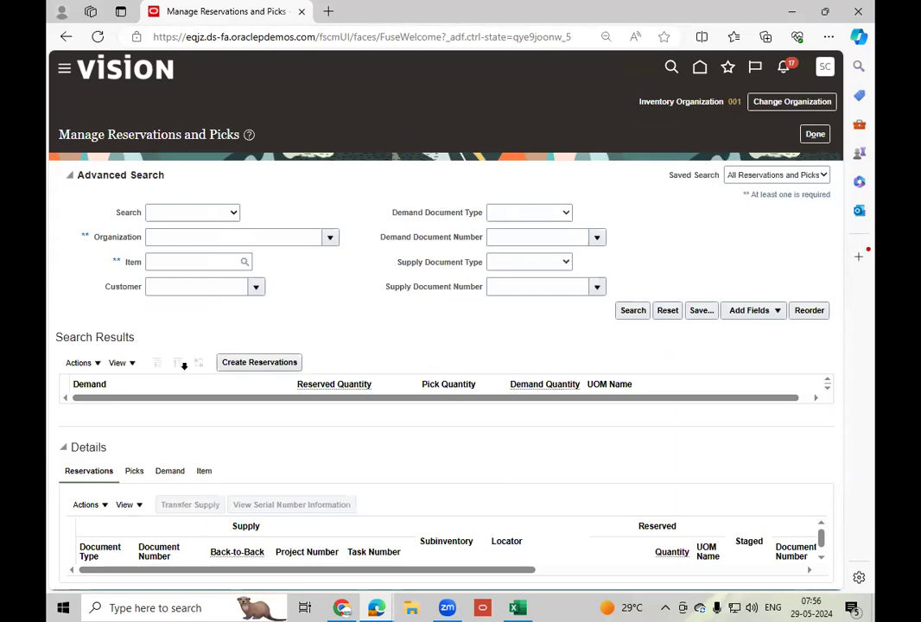
{"action": "left_click", "coordinate": [82, 363]}
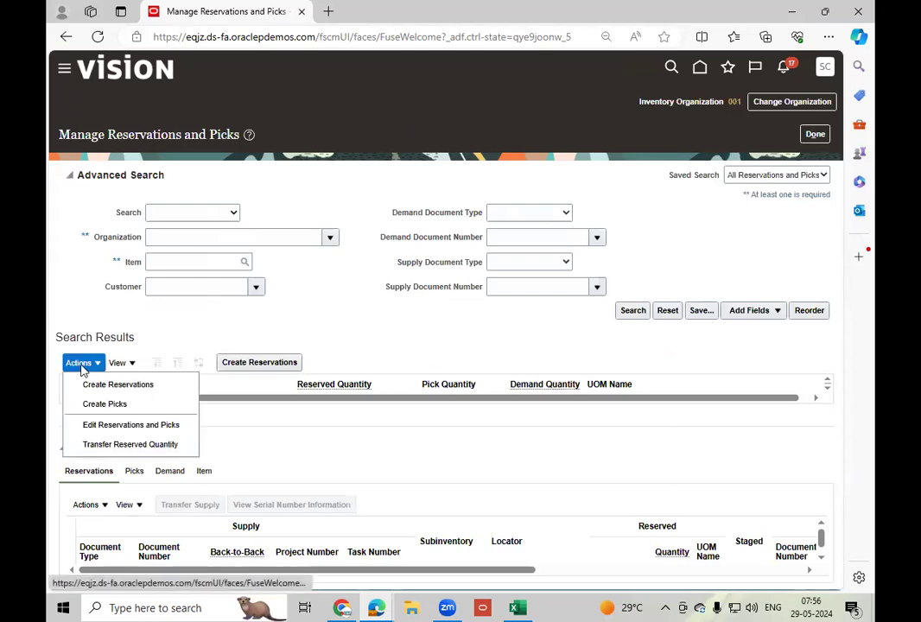
{"action": "left_click", "coordinate": [128, 404]}
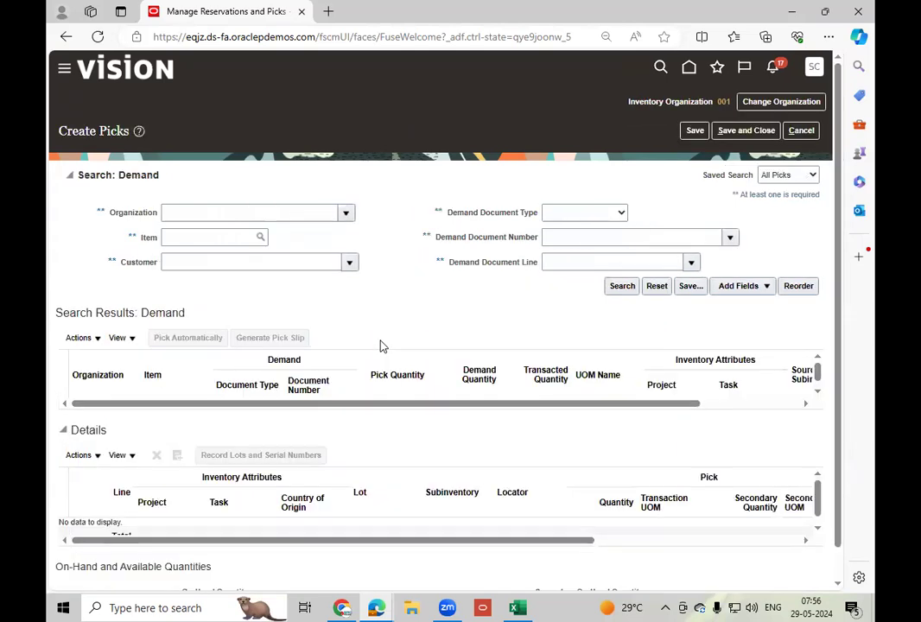
Search the demand for organization 001 with document type Movement request and document number MR_1.
{"action": "left_click", "coordinate": [264, 215]}
{"action": "type", "text": "001"}
{"action": "key", "text": "Tab"}
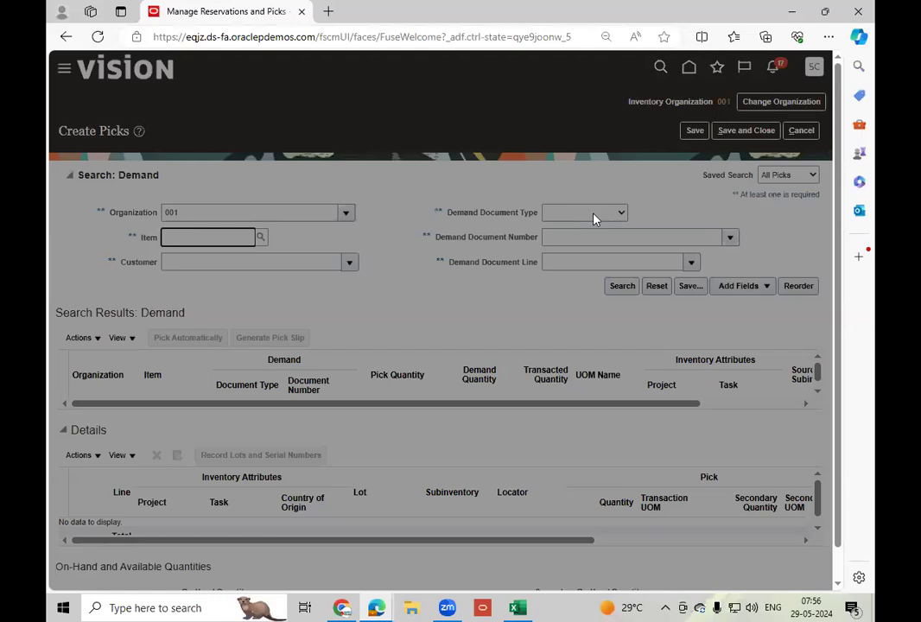
{"action": "left_click", "coordinate": [341, 362]}
{"action": "left_click", "coordinate": [566, 430]}
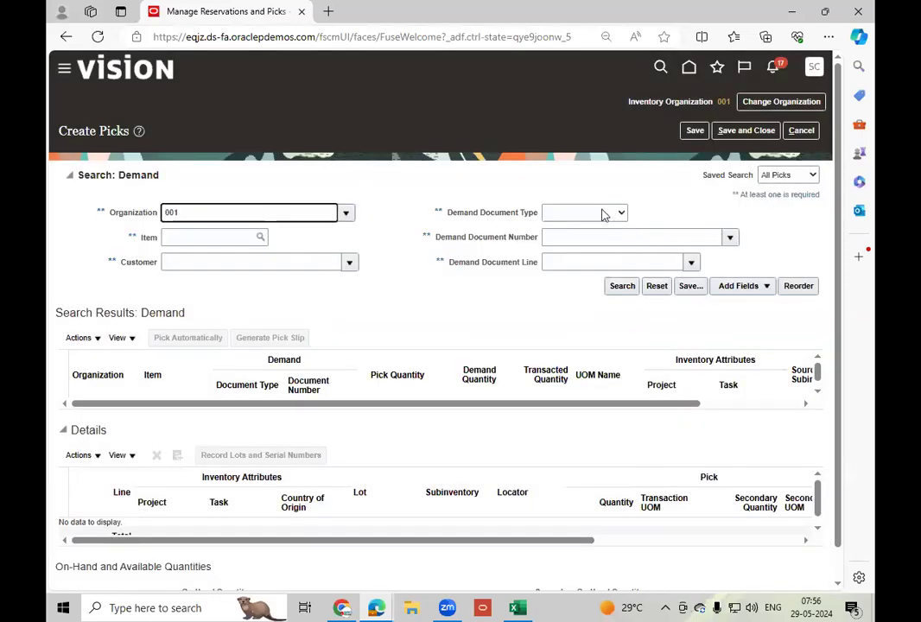
{"action": "left_click", "coordinate": [604, 213]}
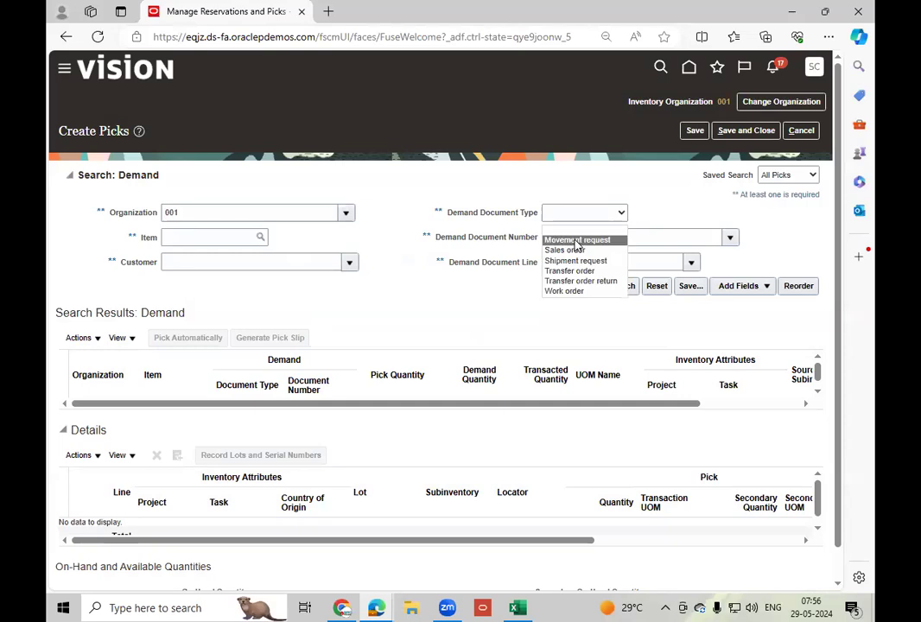
{"action": "left_click", "coordinate": [608, 240]}
{"action": "left_click", "coordinate": [662, 245]}
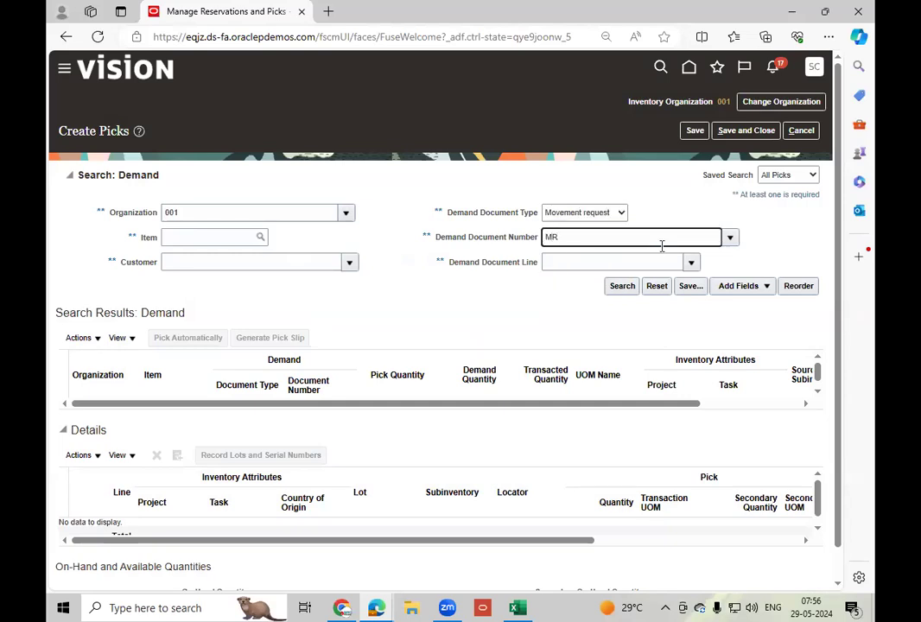
{"action": "key", "text": "Tab"}
{"action": "left_click", "coordinate": [623, 287]}
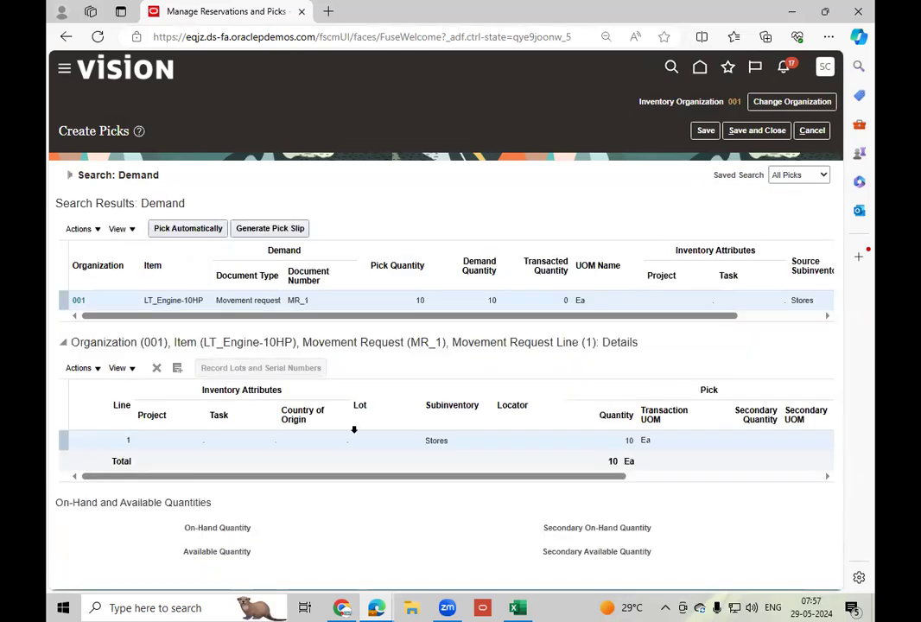
Review the MR_1 pick details for 10 LT_Engine-10HP from Stores, save and close the picks, and return to the inventory overview.
{"action": "left_click", "coordinate": [322, 442]}
{"action": "left_click_drag", "start_coordinate": [372, 478], "coordinate": [421, 481]}
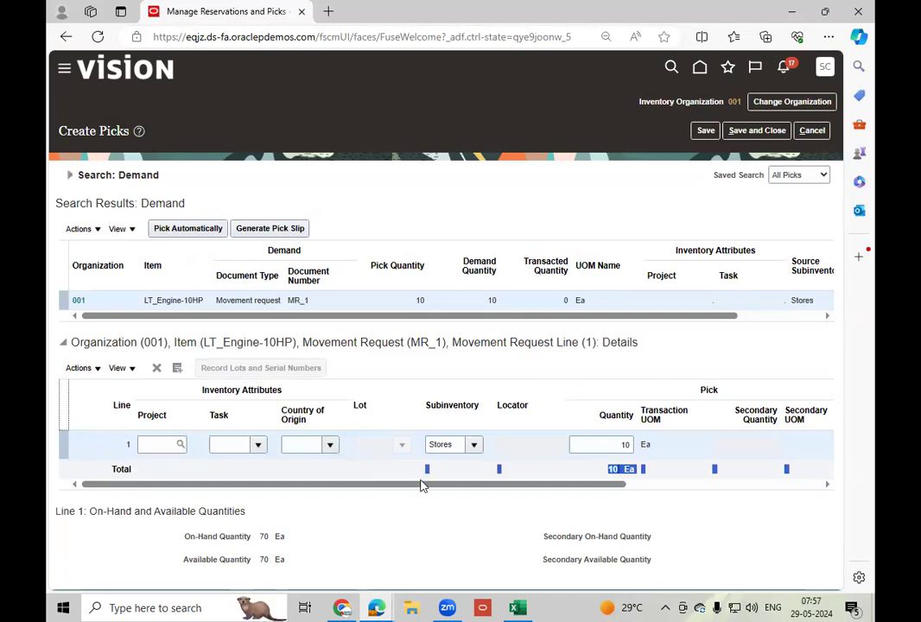
{"action": "left_click", "coordinate": [531, 453]}
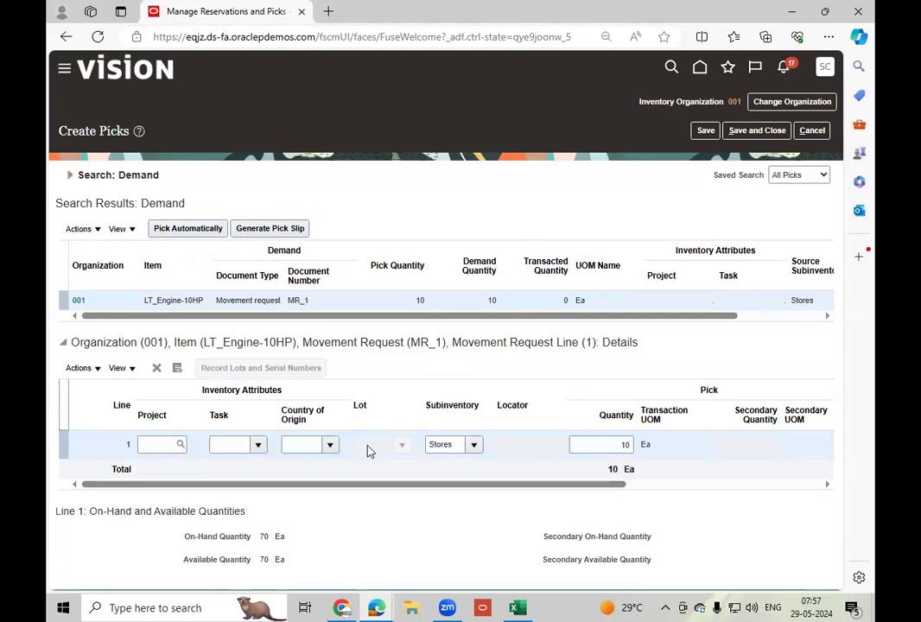
{"action": "left_click_drag", "start_coordinate": [366, 491], "coordinate": [598, 495]}
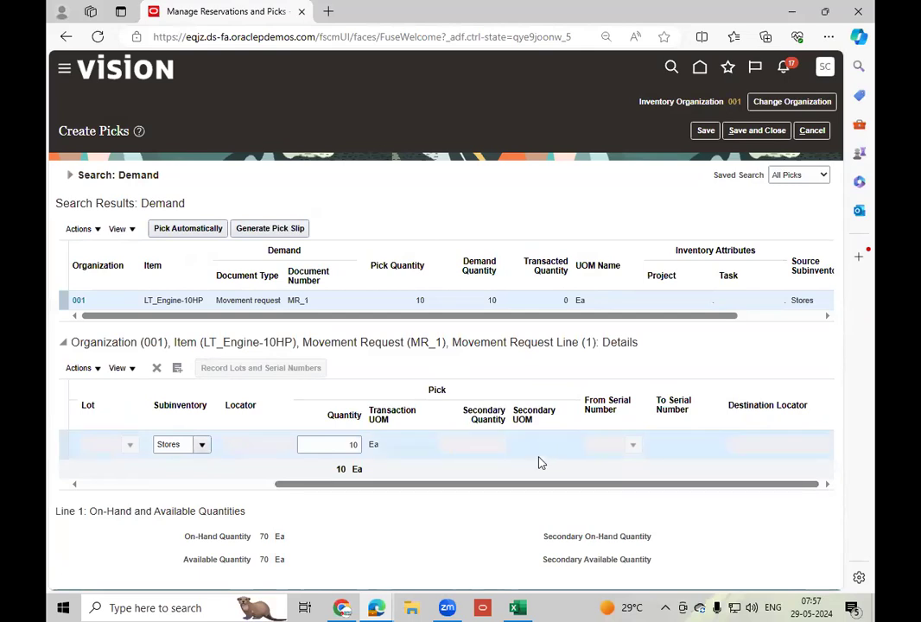
{"action": "left_click", "coordinate": [705, 130]}
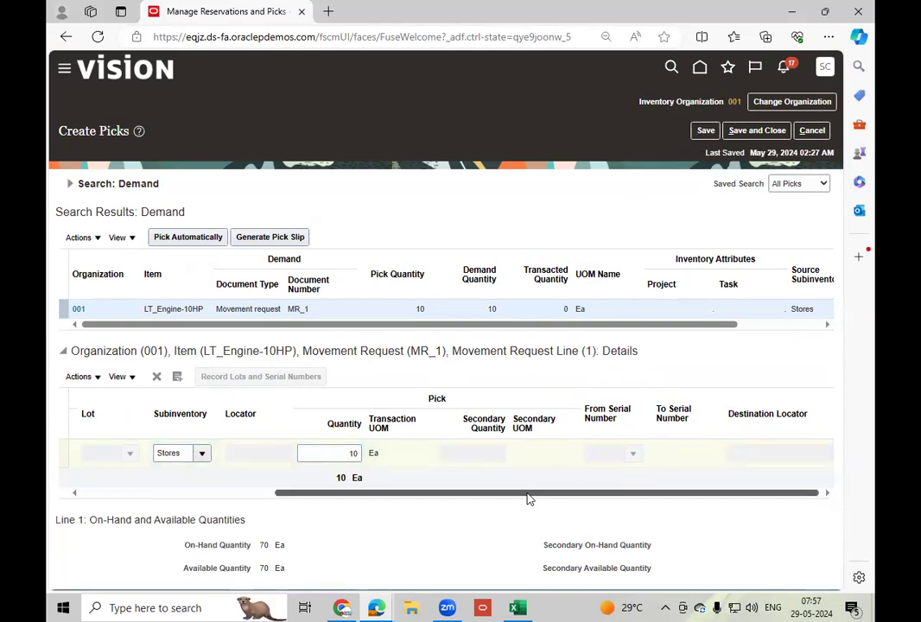
{"action": "left_click", "coordinate": [754, 132]}
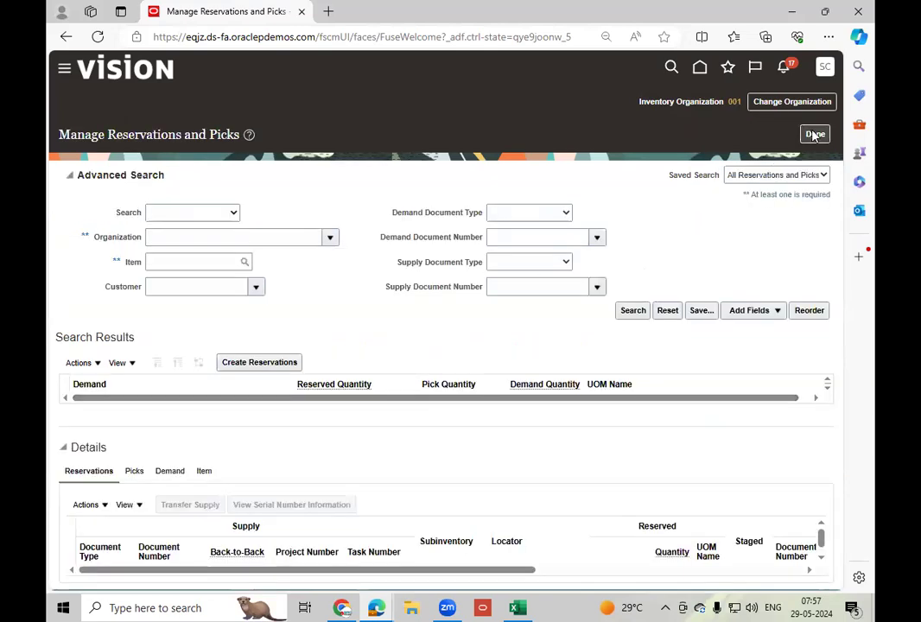
{"action": "left_click", "coordinate": [815, 134]}
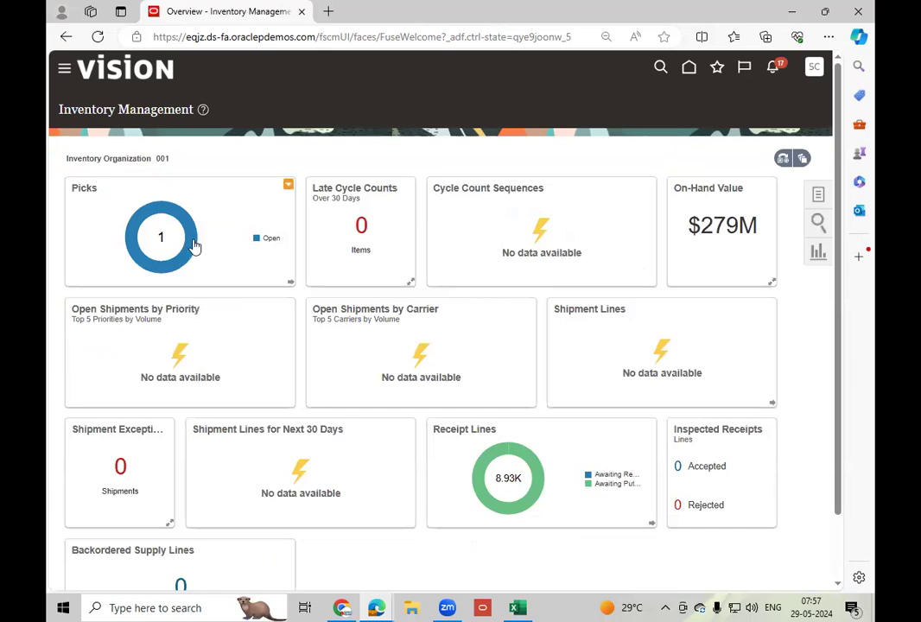
Show the Picks tasks in Inventory Management and open Confirm Pick Slips.
{"action": "mouse_move", "coordinate": [190, 245]}
{"action": "left_click", "coordinate": [802, 158]}
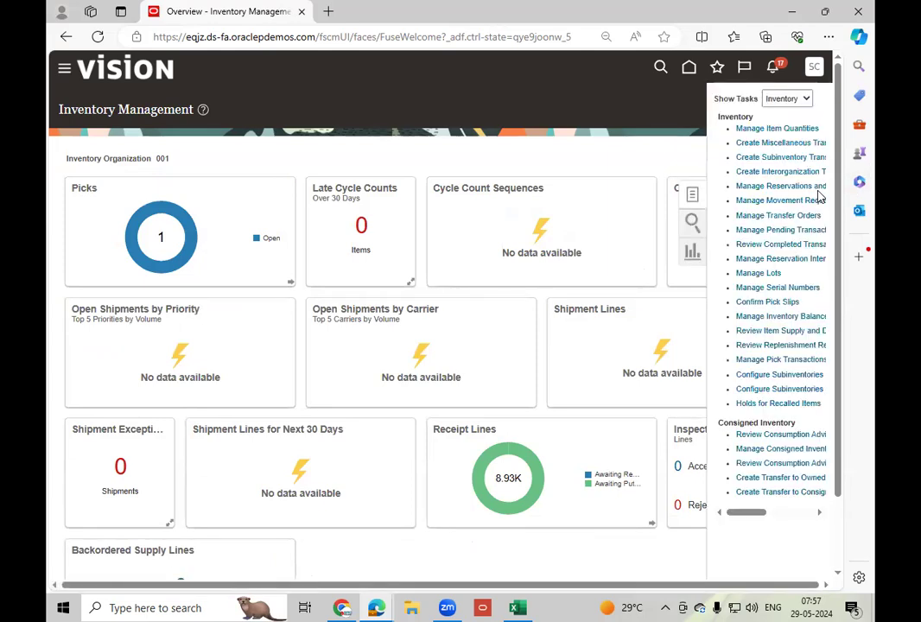
{"action": "left_click", "coordinate": [785, 98]}
{"action": "left_click", "coordinate": [775, 146]}
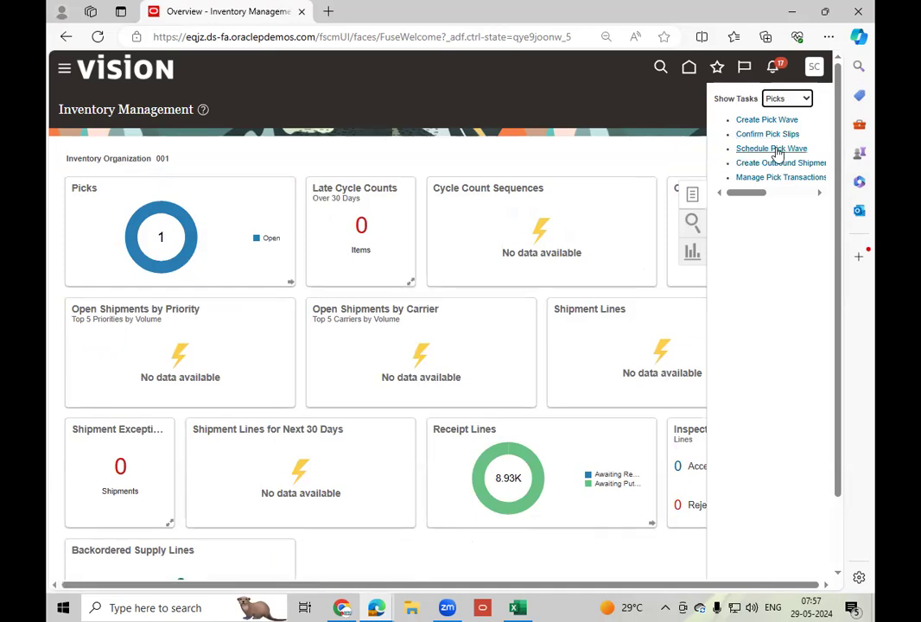
{"action": "left_click", "coordinate": [783, 134]}
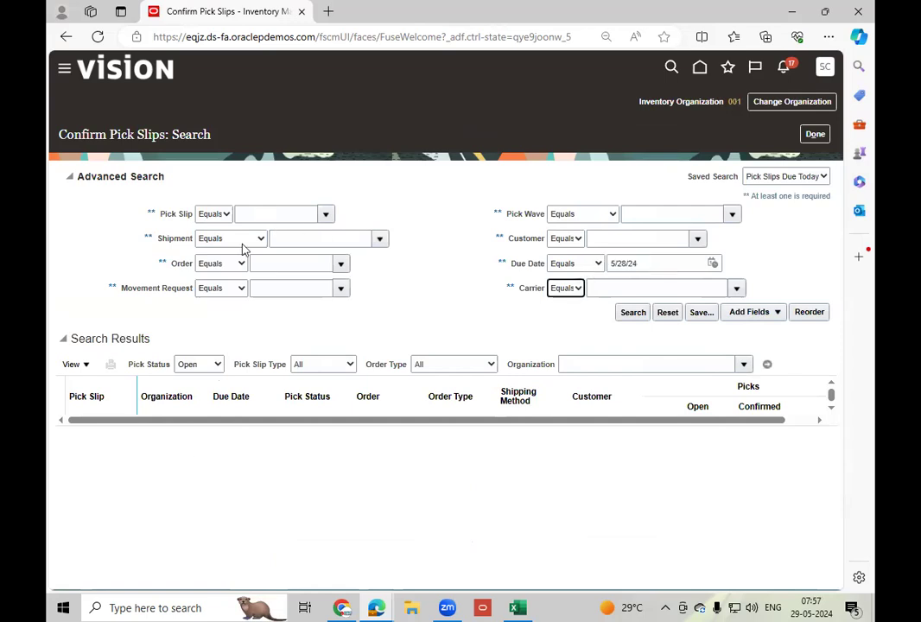
Search the pick slips for movement request MR_1 with the due date cleared.
{"action": "left_click", "coordinate": [303, 289]}
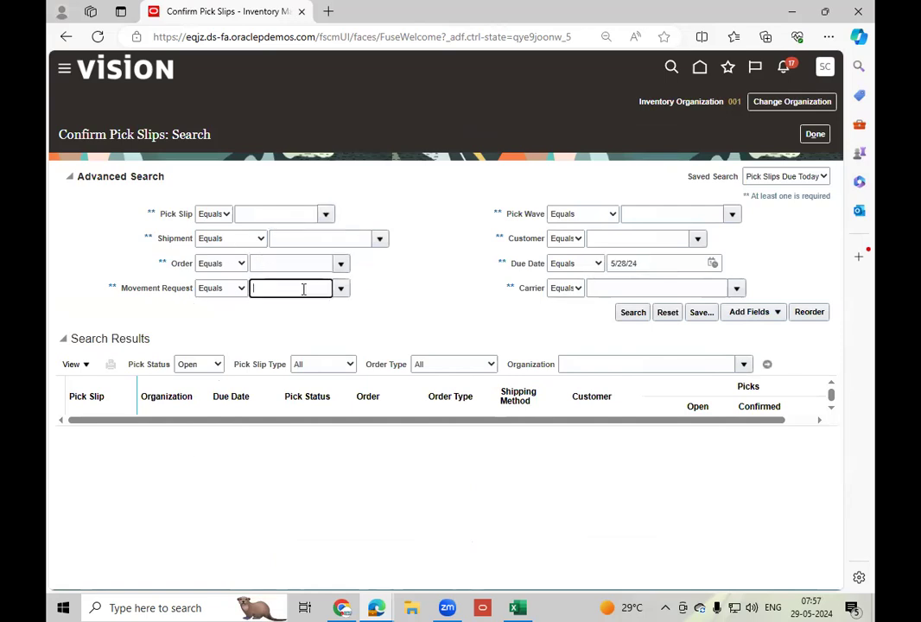
{"action": "type", "text": "MR_1"}
{"action": "left_click", "coordinate": [631, 312]}
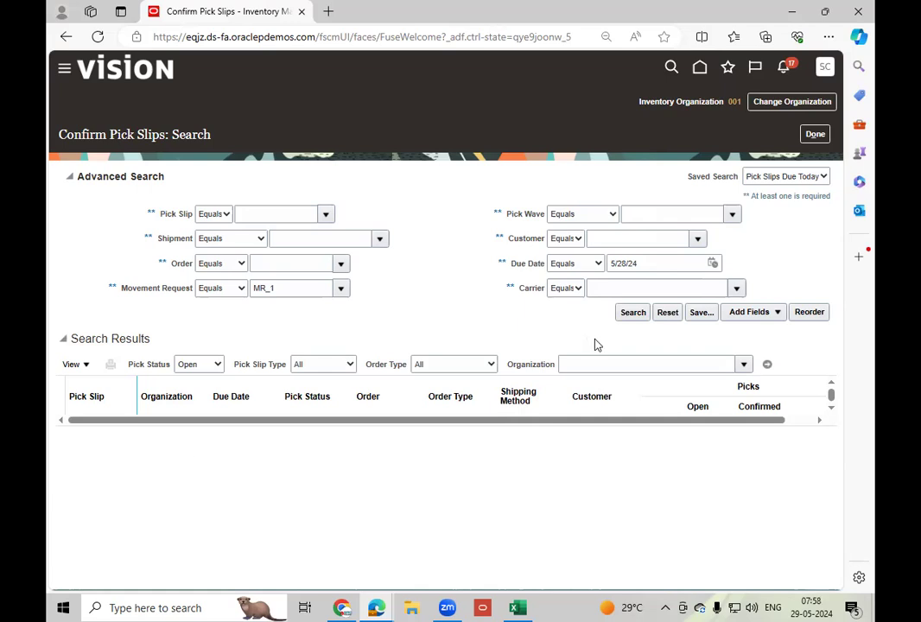
{"action": "double_click", "coordinate": [672, 263]}
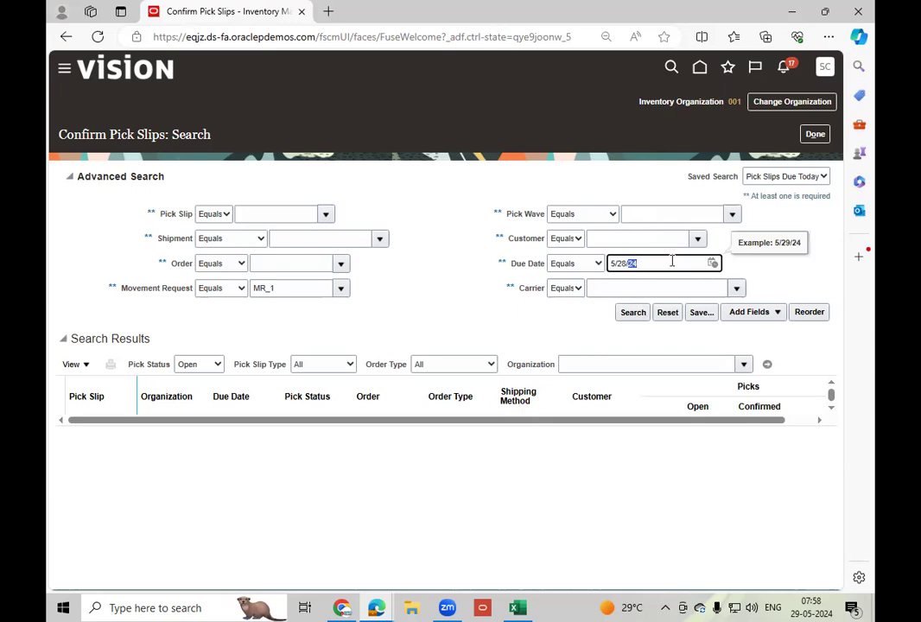
{"action": "key", "text": "BackSpace"}
{"action": "key", "text": "BackSpace"}
{"action": "key", "text": "BackSpace"}
{"action": "key", "text": "BackSpace"}
{"action": "key", "text": "BackSpace"}
{"action": "key", "text": "BackSpace"}
{"action": "left_click", "coordinate": [622, 314]}
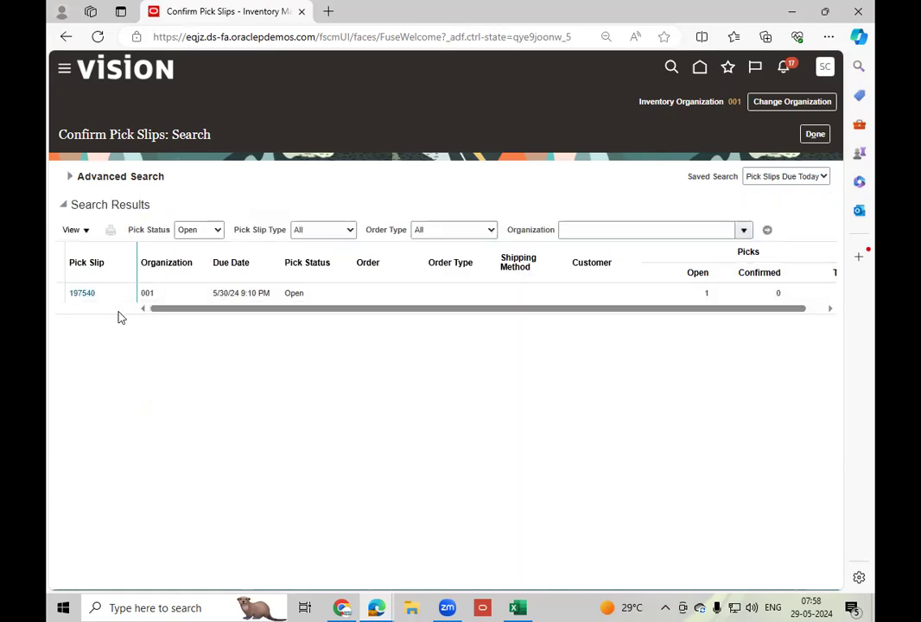
Open the MR_1 pick slip, show all columns in its picks table and review the pick line.
{"action": "left_click", "coordinate": [83, 295]}
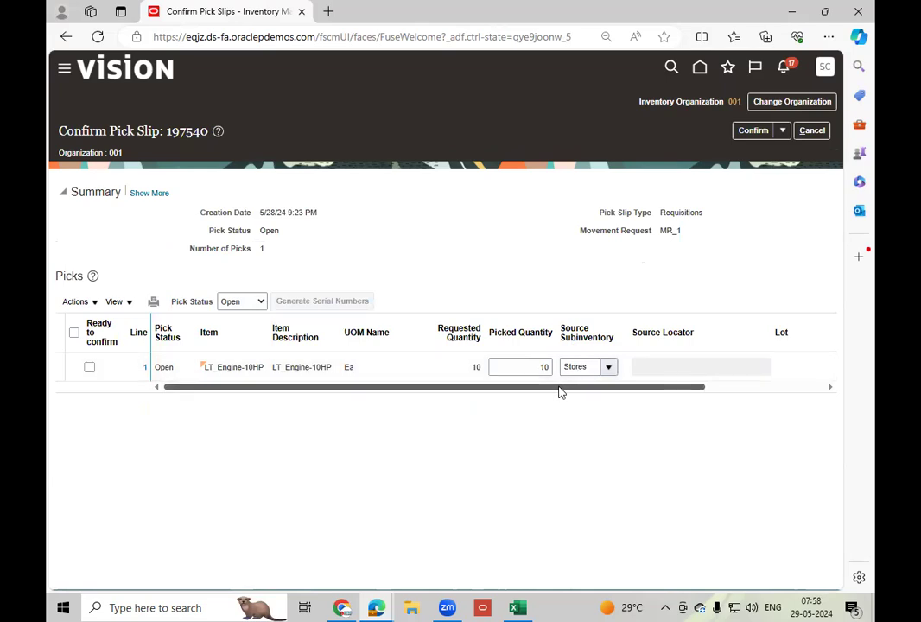
{"action": "left_click_drag", "start_coordinate": [559, 389], "coordinate": [756, 399]}
{"action": "left_click_drag", "start_coordinate": [435, 388], "coordinate": [197, 391]}
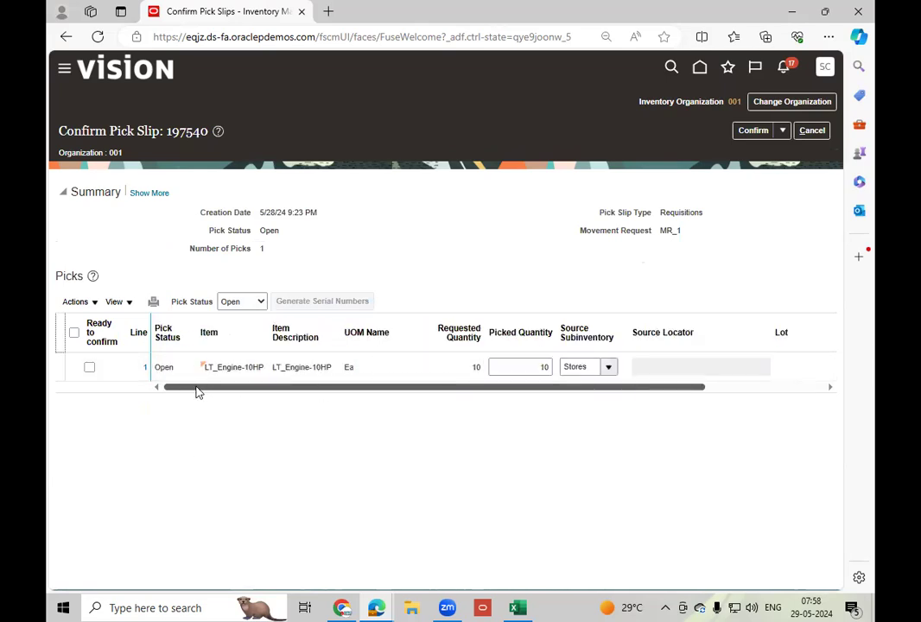
{"action": "left_click", "coordinate": [128, 308]}
{"action": "mouse_move", "coordinate": [204, 345]}
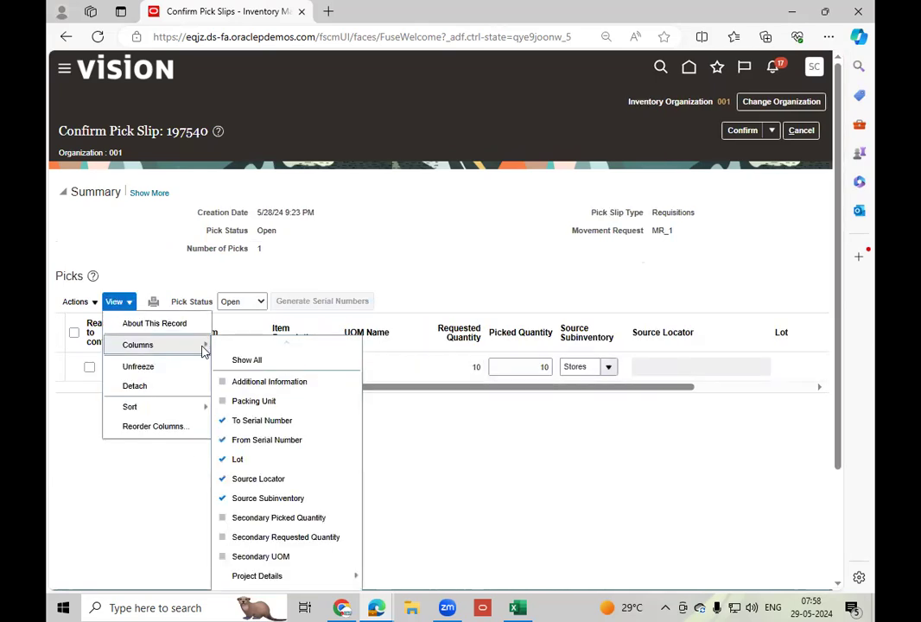
{"action": "left_click", "coordinate": [244, 361]}
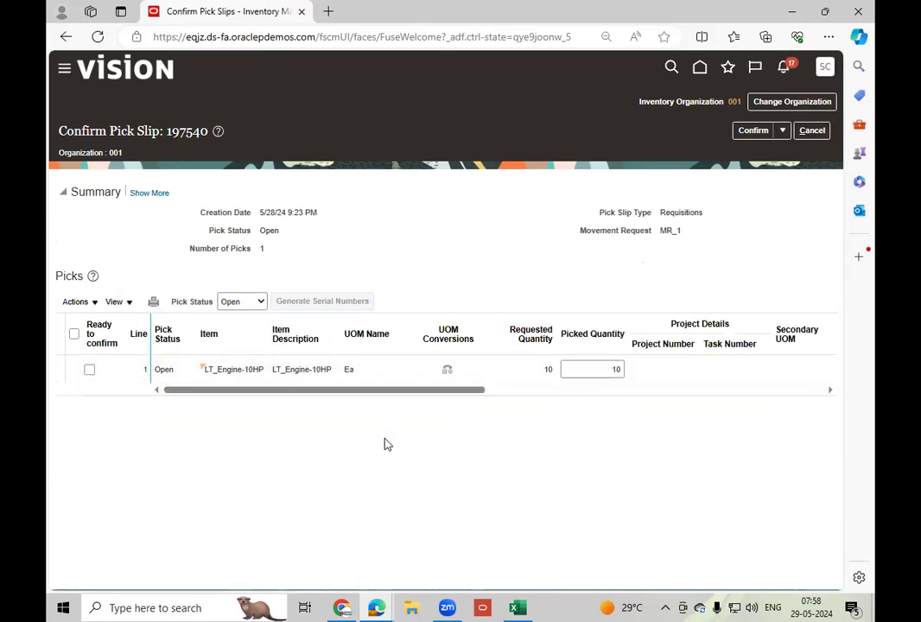
{"action": "left_click_drag", "start_coordinate": [348, 397], "coordinate": [48, 449]}
Mark the LT_Engine-10HP pick line as ready to confirm, confirm and close the pick slip, and leave the pick slip search.
{"action": "left_click", "coordinate": [89, 370]}
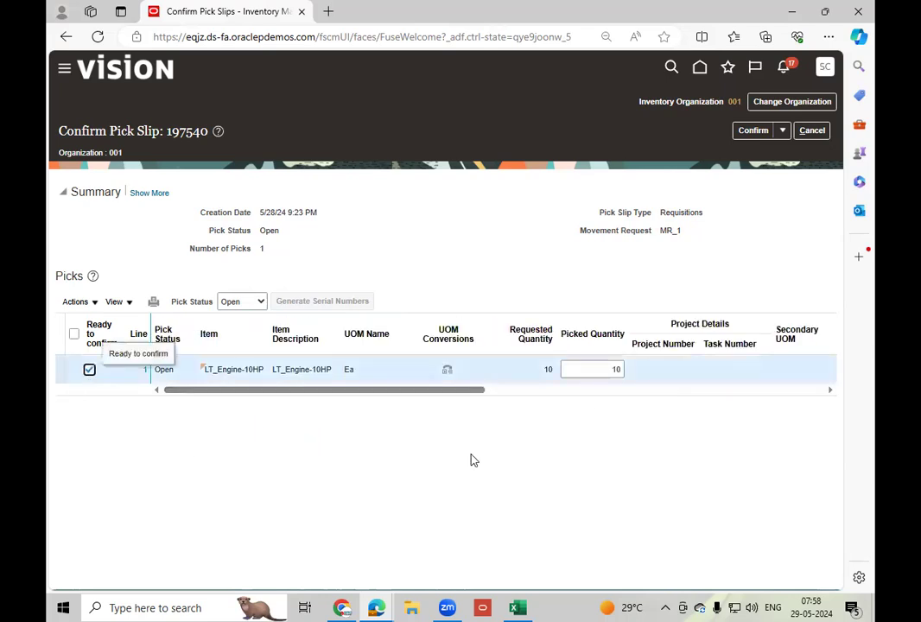
{"action": "left_click", "coordinate": [783, 132]}
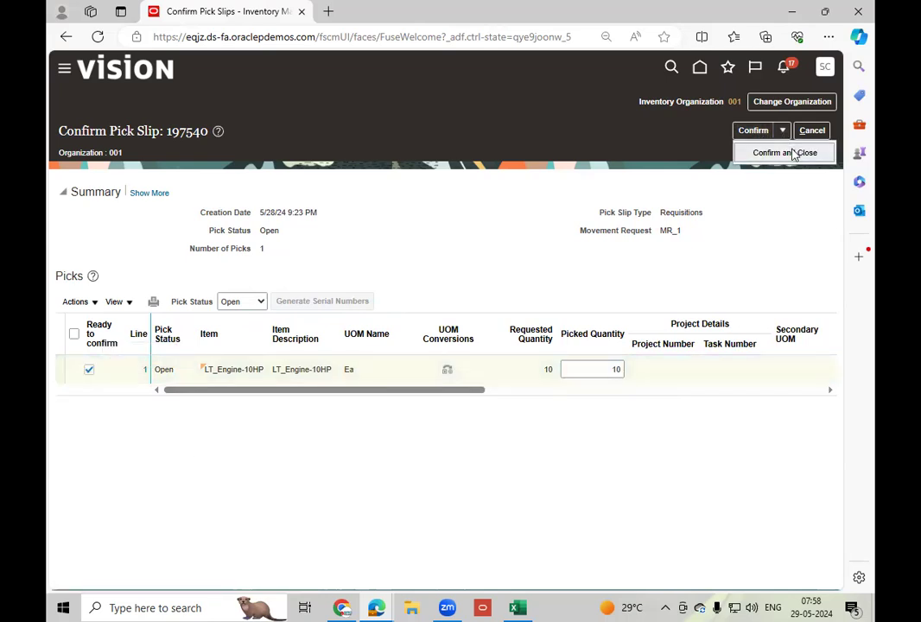
{"action": "left_click", "coordinate": [790, 153]}
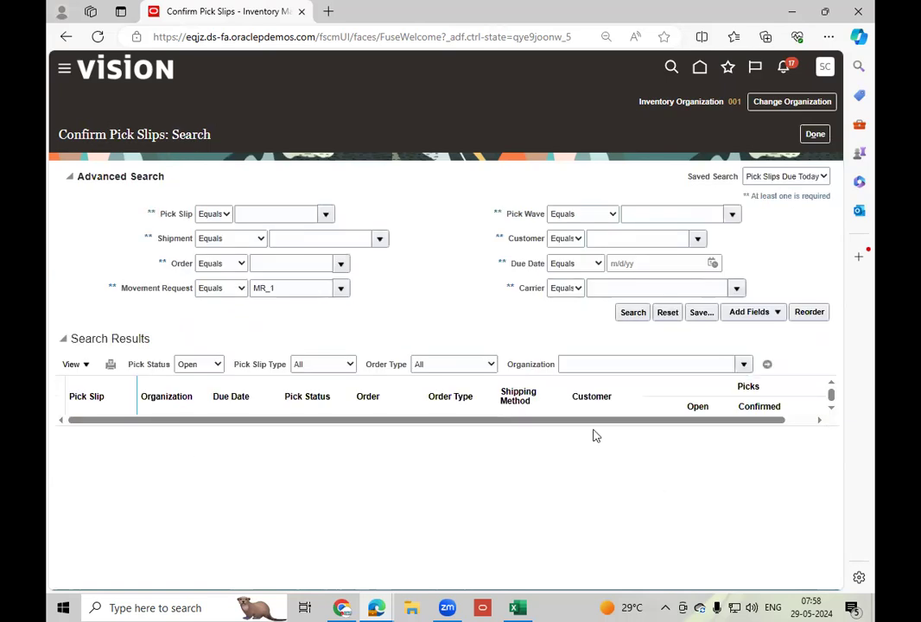
{"action": "left_click", "coordinate": [815, 136]}
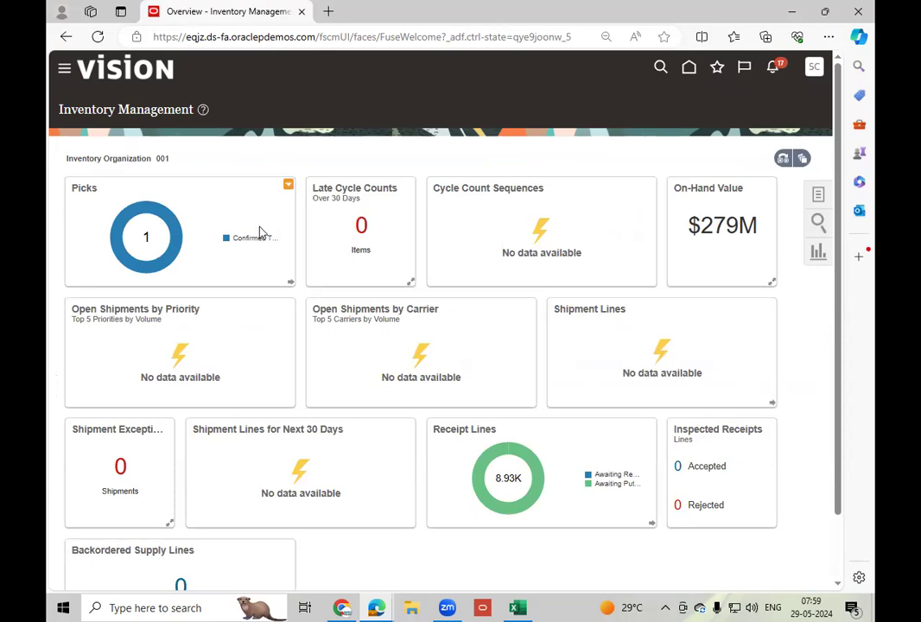
Show the Inventory tasks and open Manage Item Quantities.
{"action": "left_click", "coordinate": [817, 196]}
{"action": "left_click", "coordinate": [790, 100]}
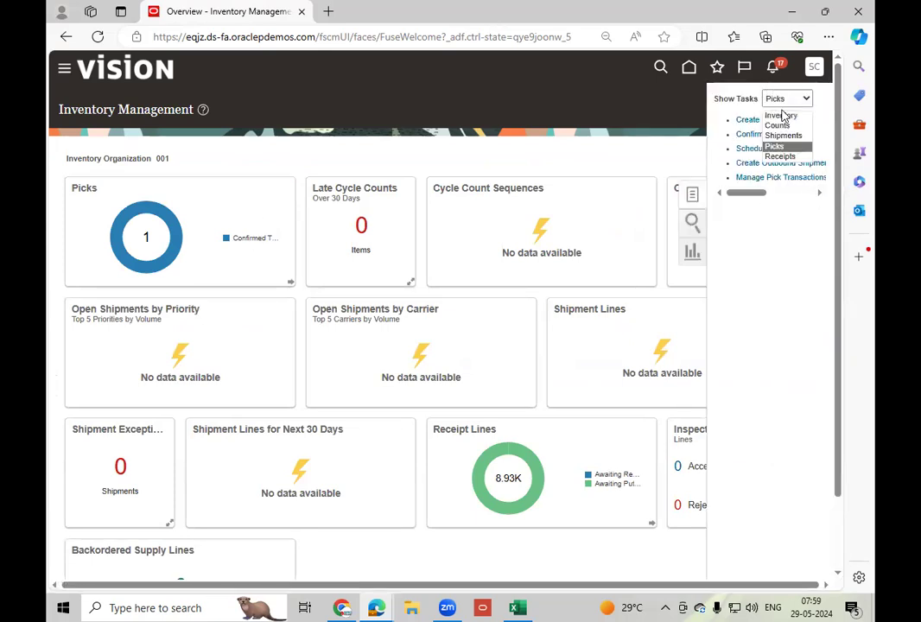
{"action": "left_click", "coordinate": [783, 115]}
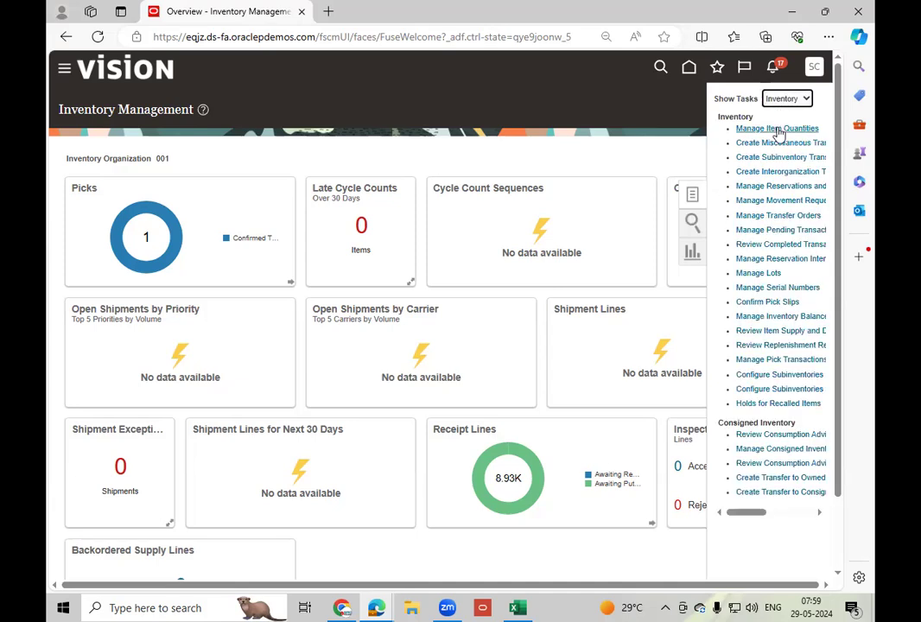
{"action": "left_click", "coordinate": [777, 129]}
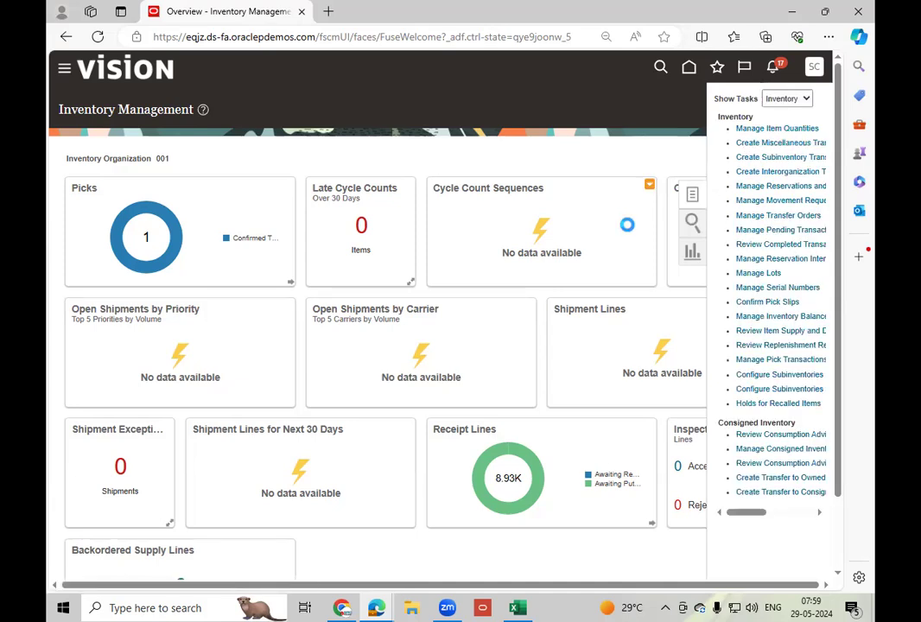
Search the on-hand quantity of item LT_Engine-10HP in organization 001.
{"action": "left_click", "coordinate": [196, 213]}
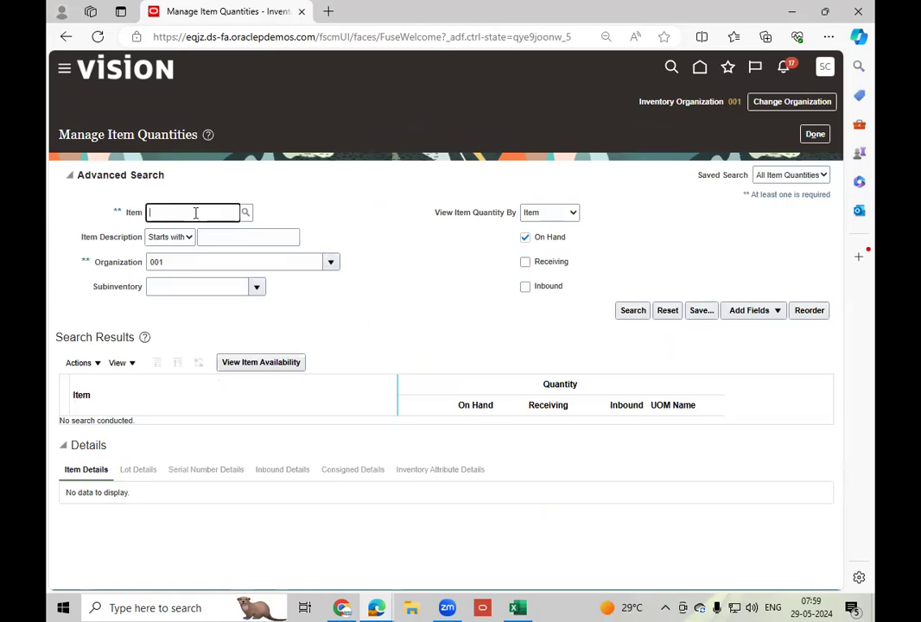
{"action": "type", "text": "LT_En"}
{"action": "left_click", "coordinate": [245, 213]}
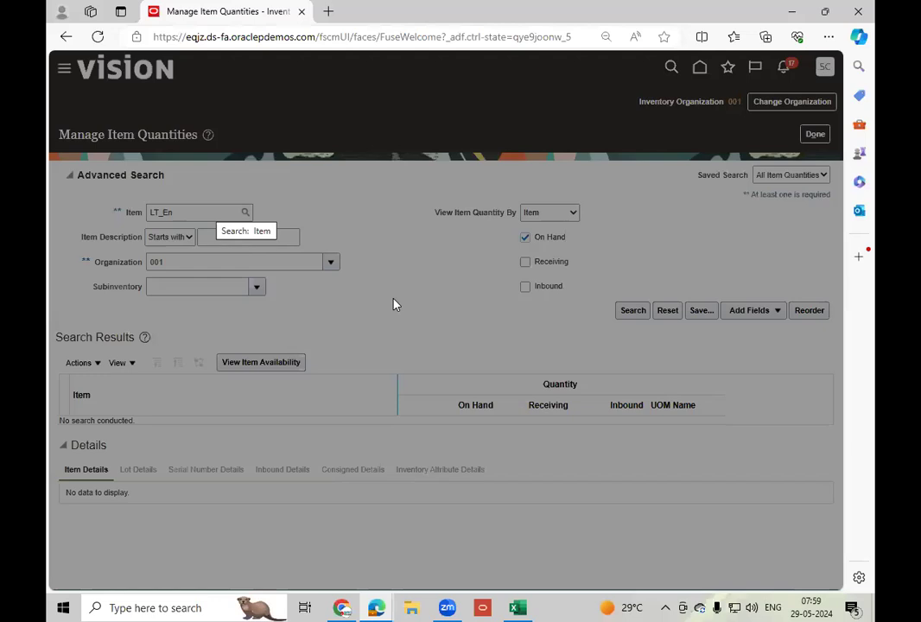
{"action": "left_click", "coordinate": [393, 390]}
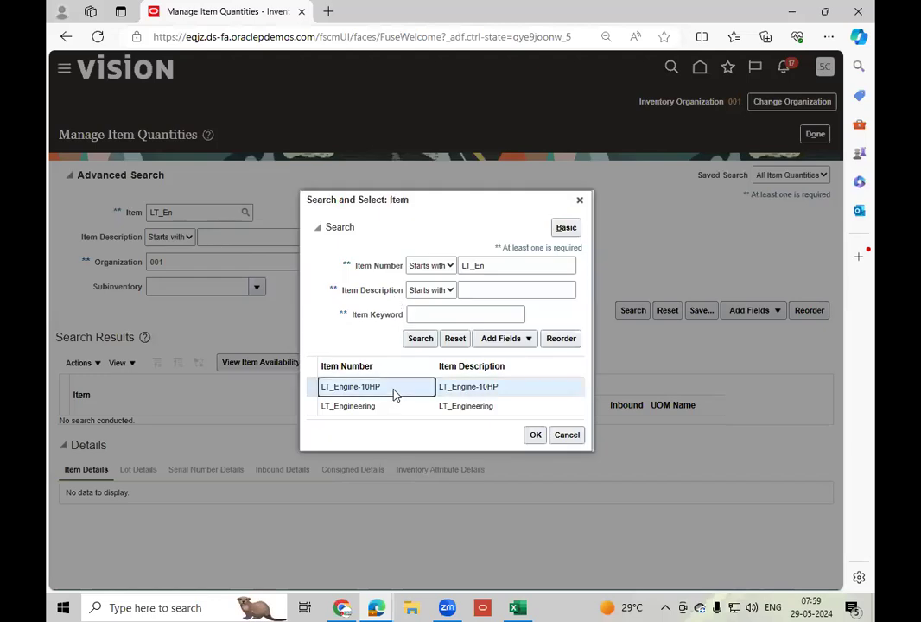
{"action": "left_click", "coordinate": [534, 439]}
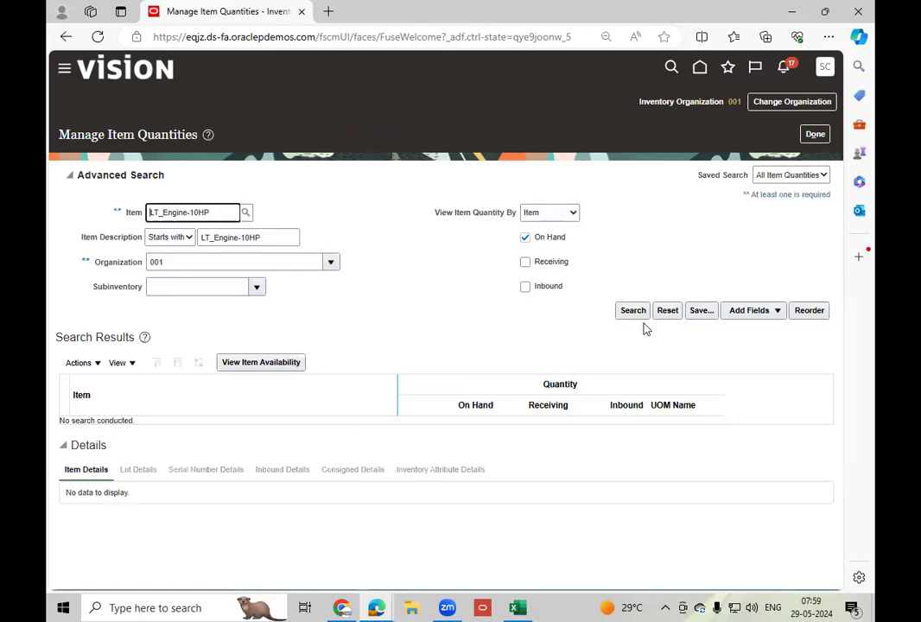
{"action": "left_click", "coordinate": [633, 313]}
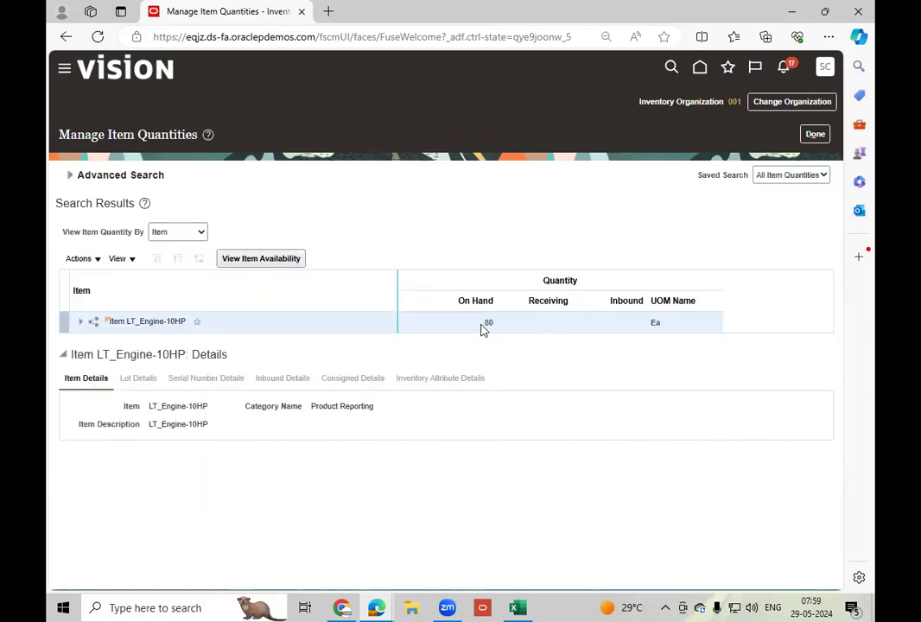
Expand LT_Engine-10HP under organization 001, check the on-hand quantities in Stores and Completed, and close the quantities page.
{"action": "left_click", "coordinate": [81, 321]}
{"action": "left_click", "coordinate": [96, 344]}
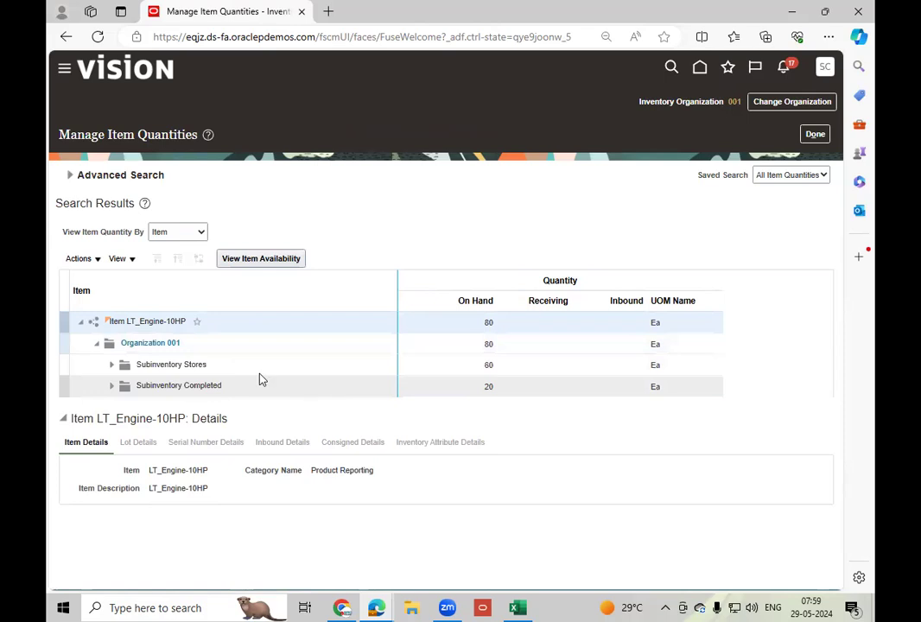
{"action": "left_click", "coordinate": [509, 364]}
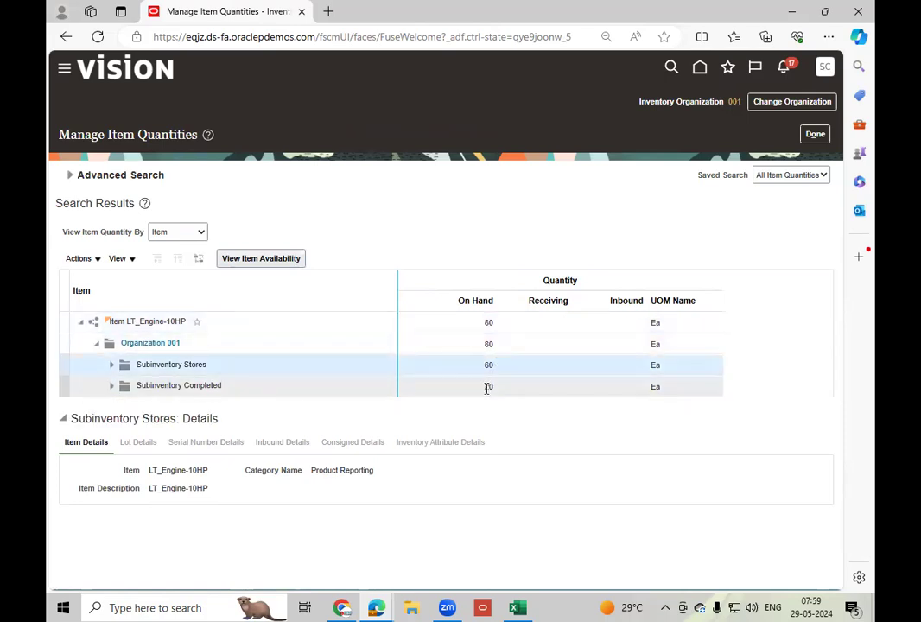
{"action": "left_click", "coordinate": [488, 387]}
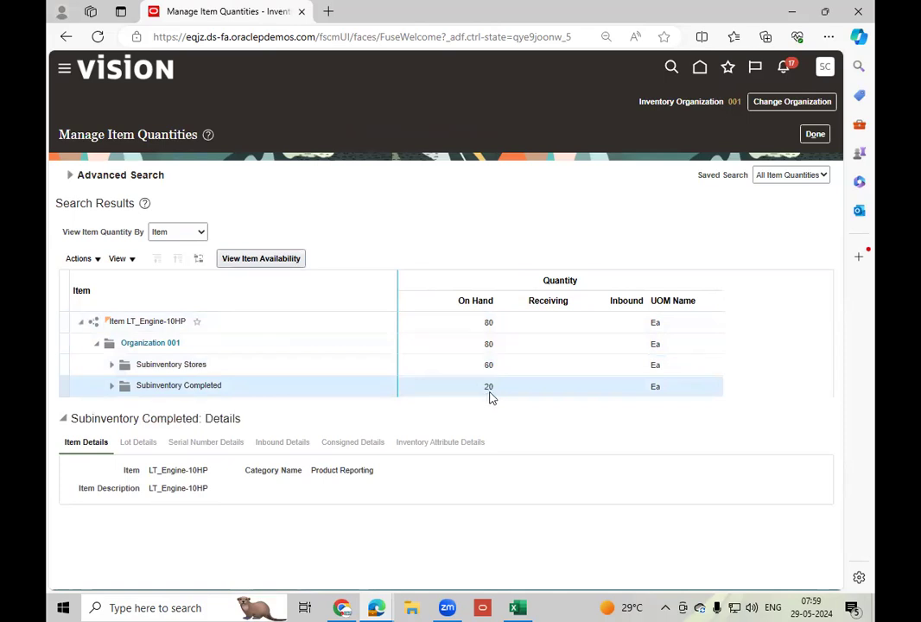
{"action": "left_click", "coordinate": [815, 134]}
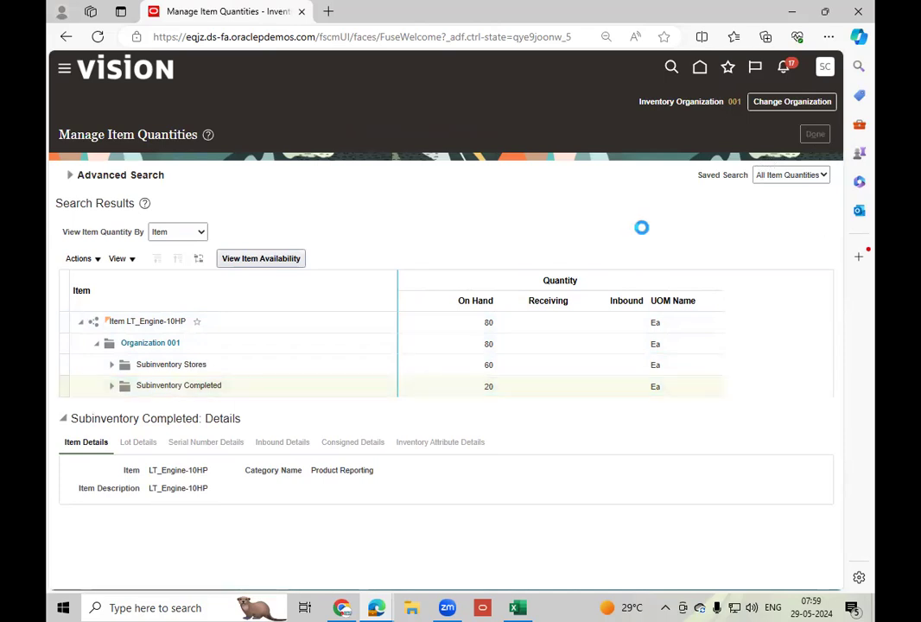
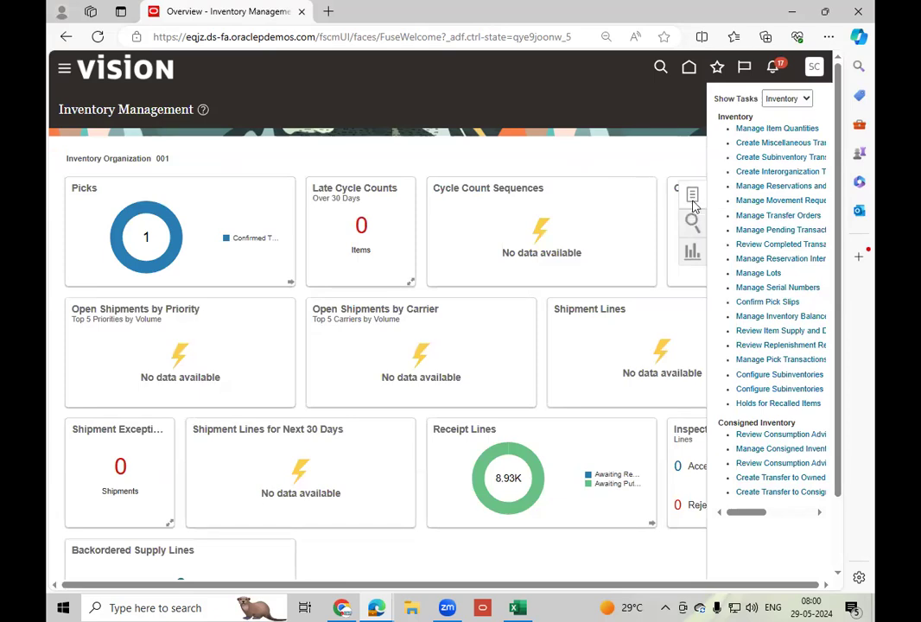
Start a new movement request from Manage Movement Requests in organization 001 and name it MR_2.
{"action": "left_click", "coordinate": [788, 202]}
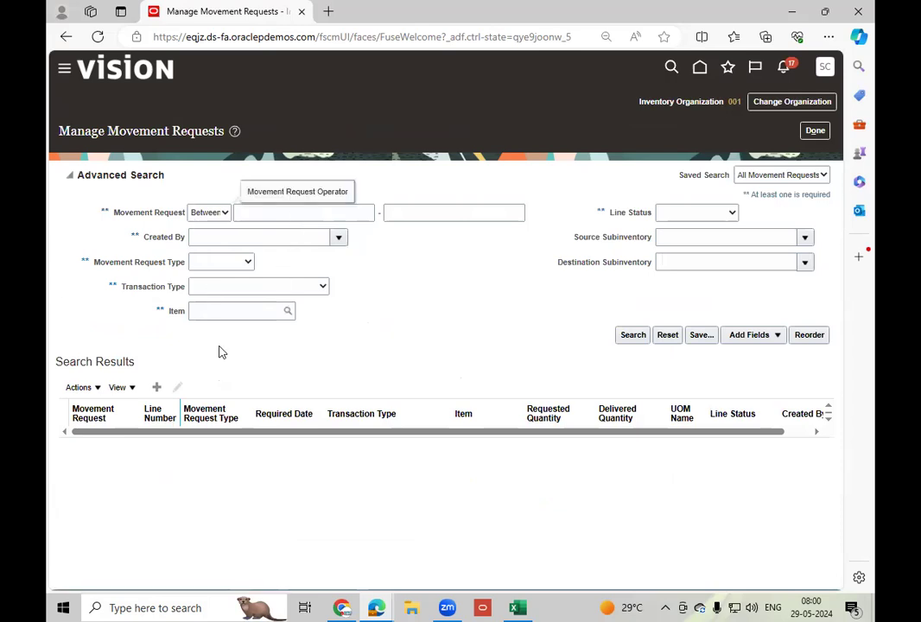
{"action": "left_click", "coordinate": [157, 388]}
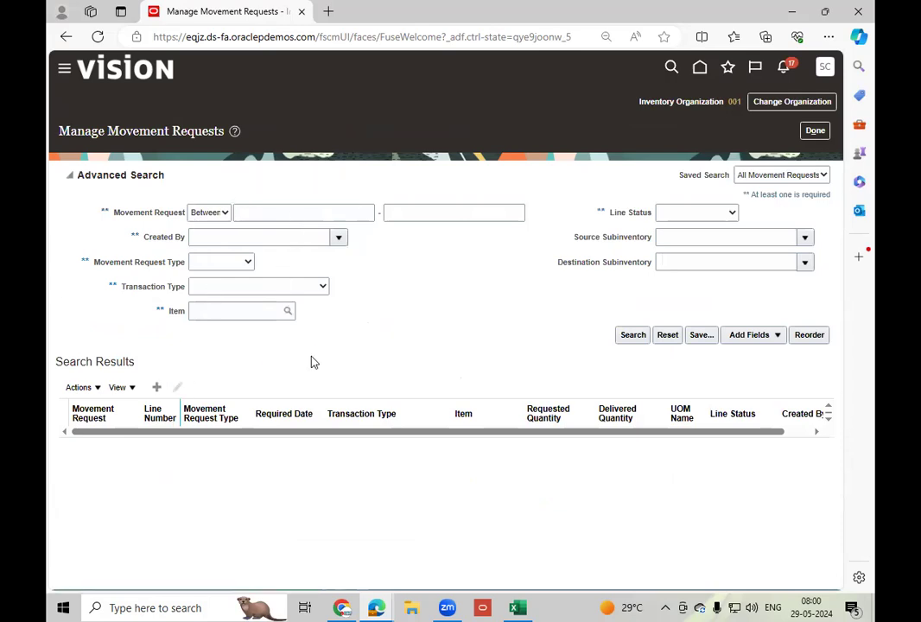
{"action": "double_click", "coordinate": [315, 200]}
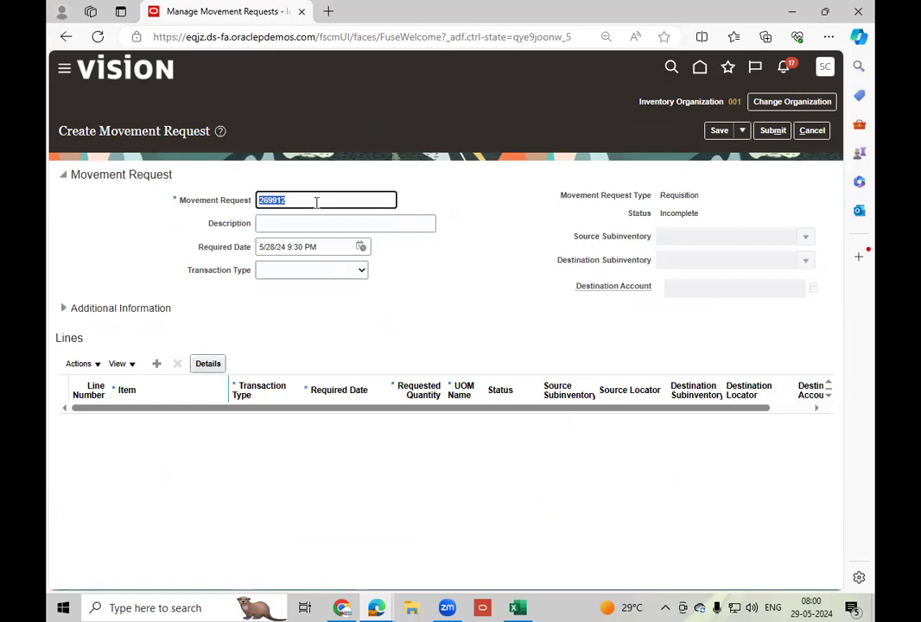
{"action": "type", "text": "M"}
{"action": "key", "text": "Tab"}
Set the transaction type of MR_2 to Movement Request Issue and go to its source subinventory.
{"action": "left_click", "coordinate": [315, 277]}
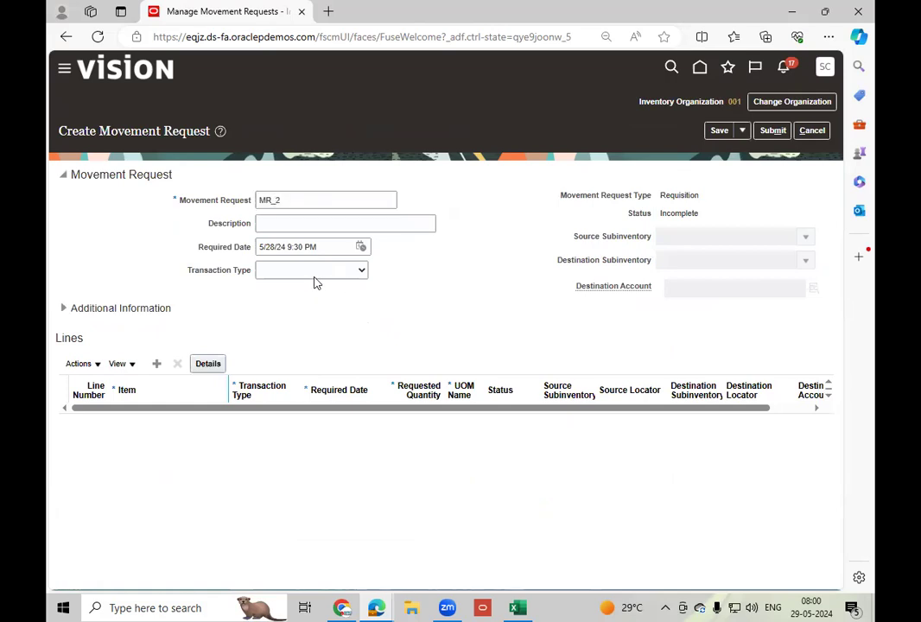
{"action": "left_click", "coordinate": [314, 274]}
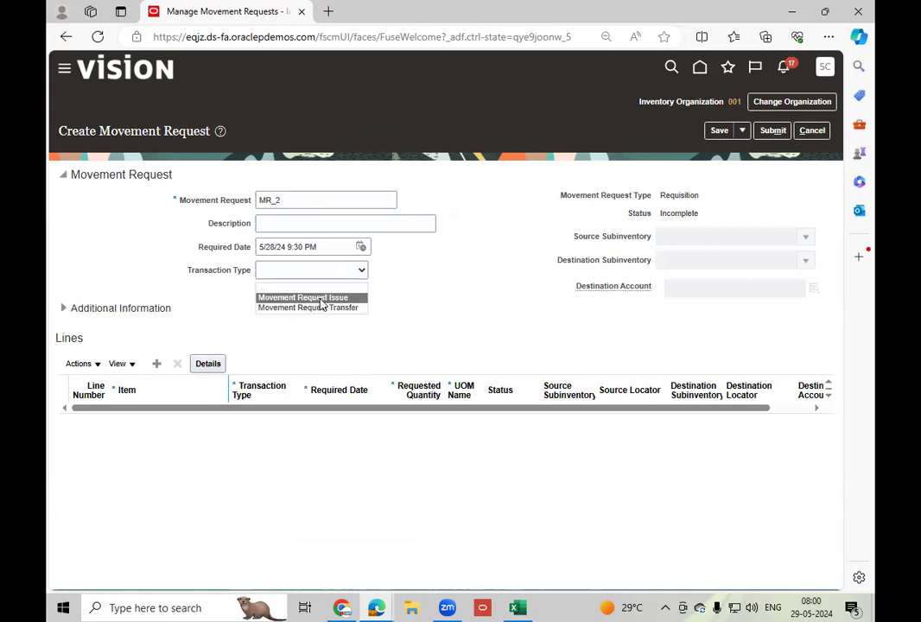
{"action": "left_click", "coordinate": [311, 298]}
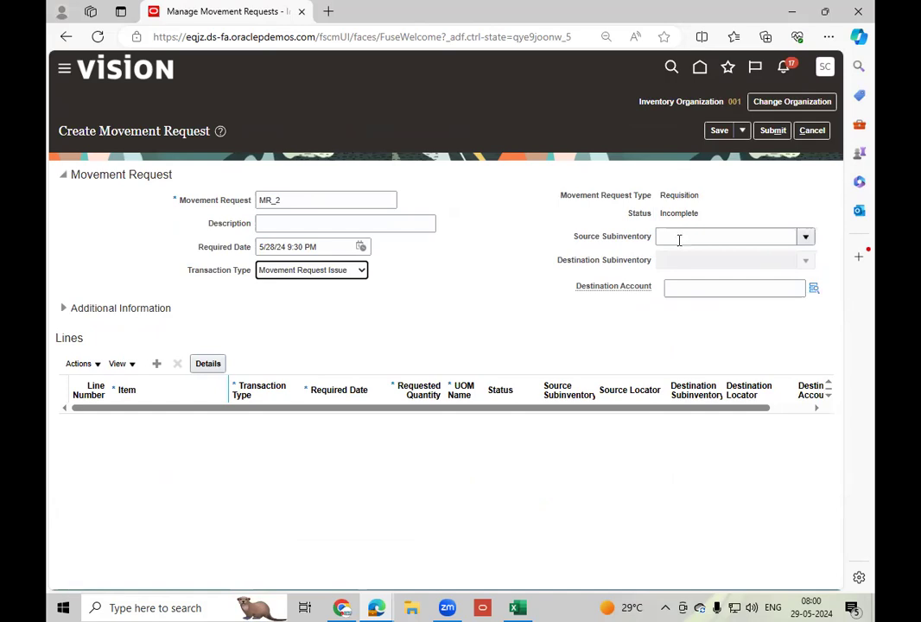
{"action": "left_click", "coordinate": [686, 233]}
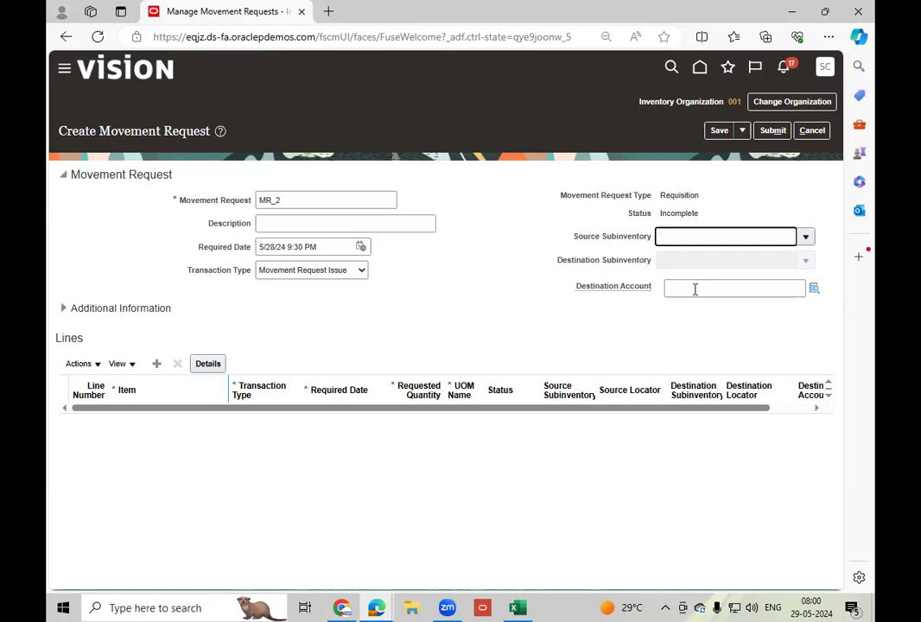
Open the destination account segments of MR_2 and search the Account values for the description %Loca%.
{"action": "left_click", "coordinate": [815, 290]}
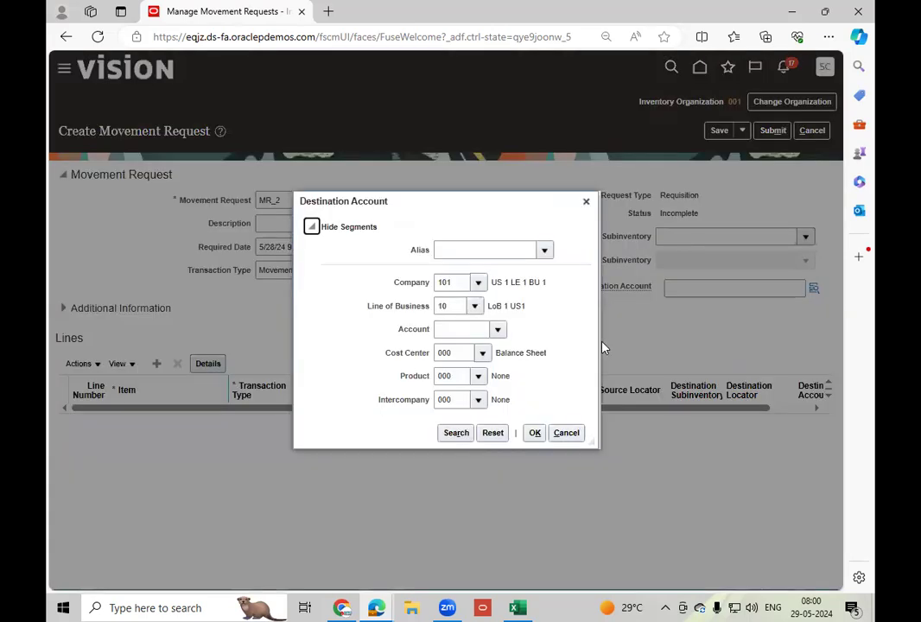
{"action": "left_click", "coordinate": [499, 331]}
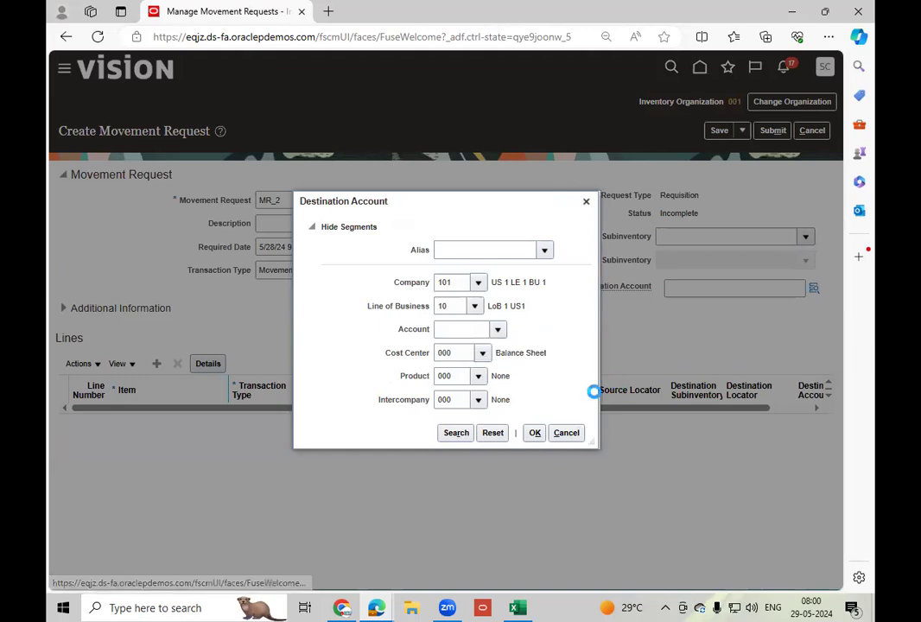
{"action": "left_click", "coordinate": [435, 324]}
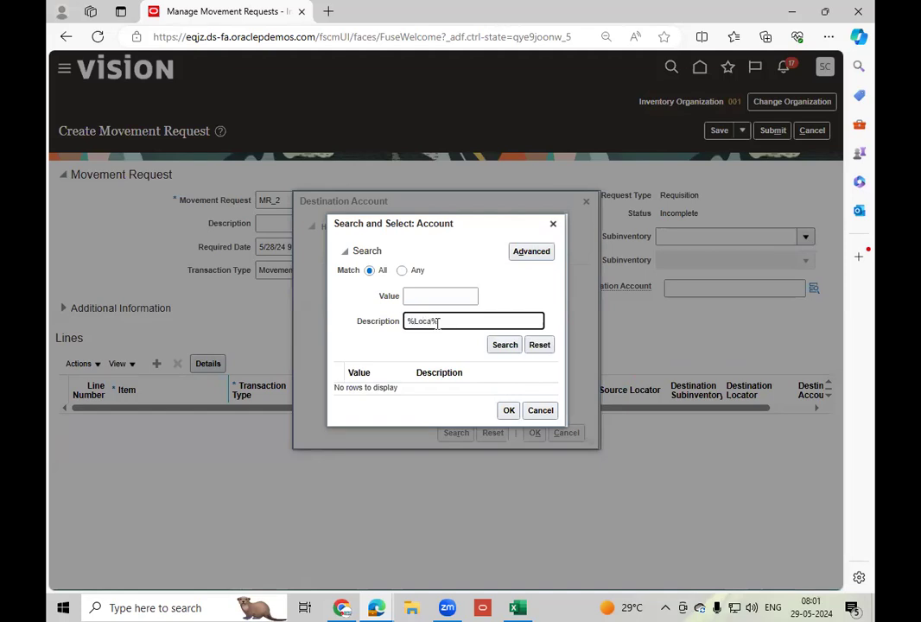
{"action": "left_click", "coordinate": [505, 345]}
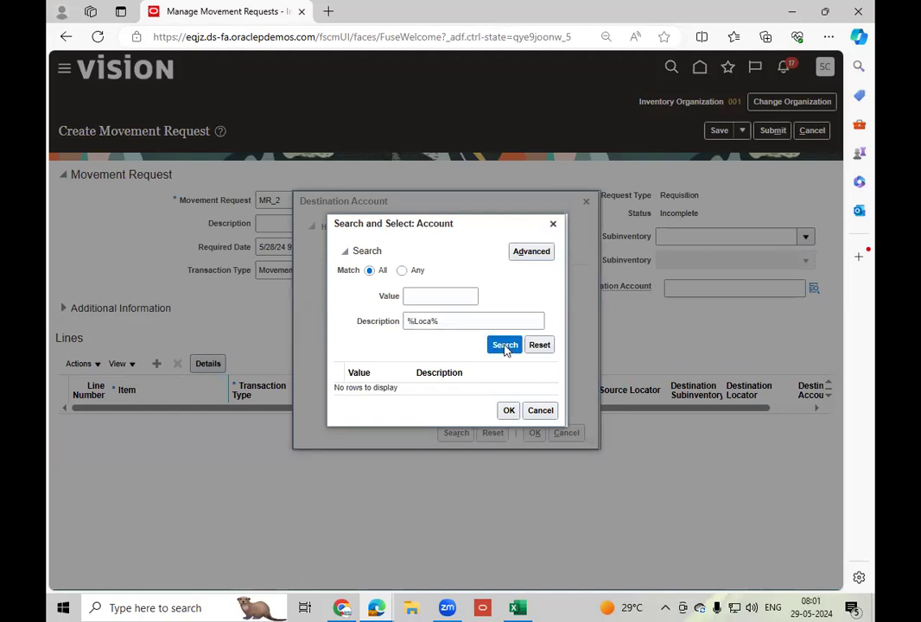
Search the Account values by the description %Pro%, and repeat the search with the wildcard %% alone.
{"action": "double_click", "coordinate": [423, 321]}
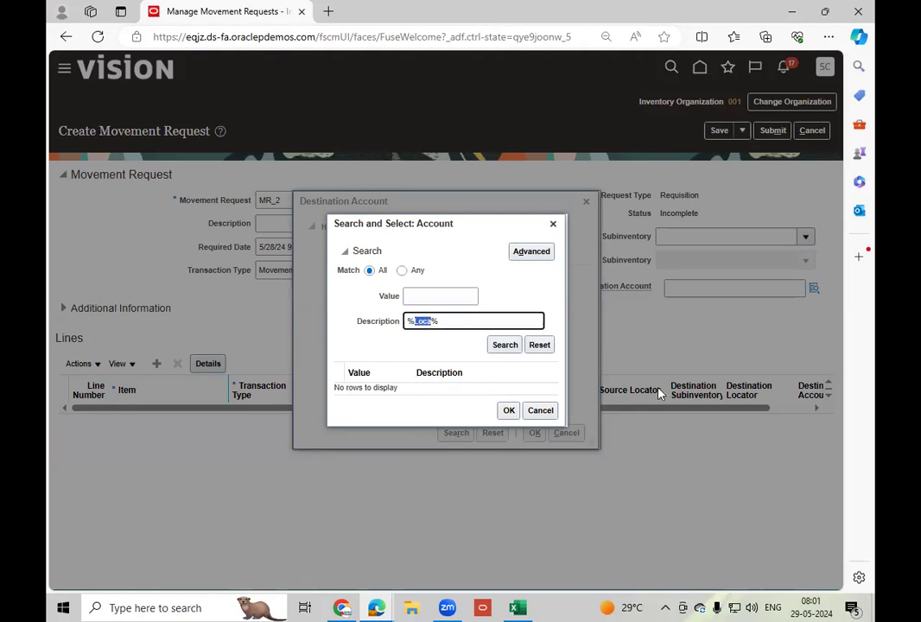
{"action": "type", "text": "Pro"}
{"action": "left_click", "coordinate": [506, 345]}
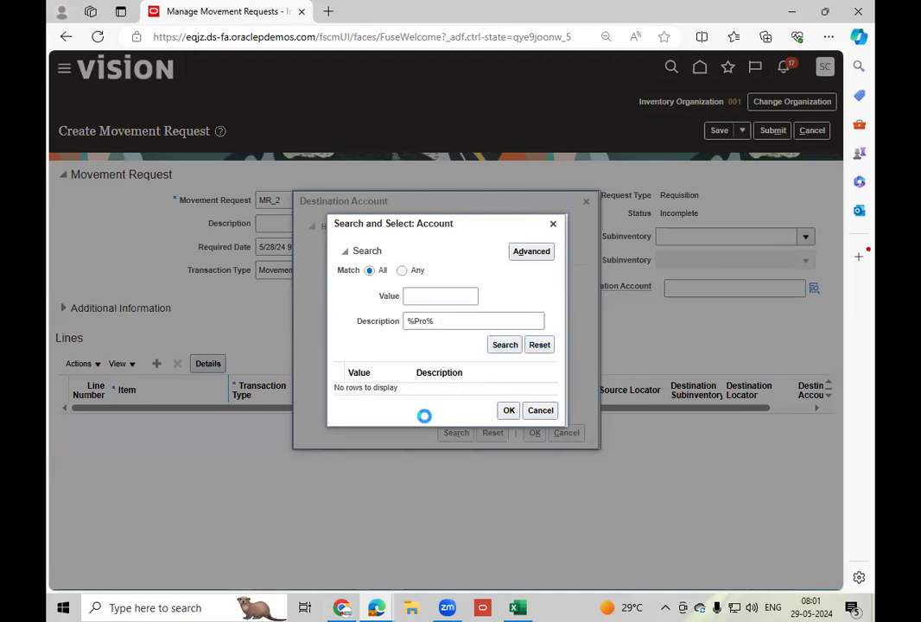
{"action": "double_click", "coordinate": [422, 321]}
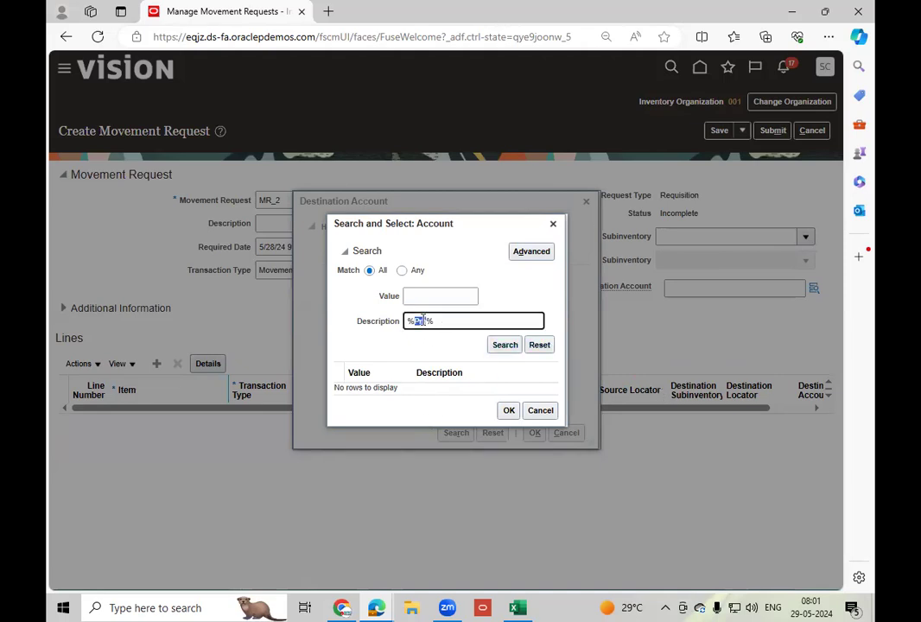
{"action": "key", "text": "BackSpace"}
{"action": "left_click", "coordinate": [502, 344]}
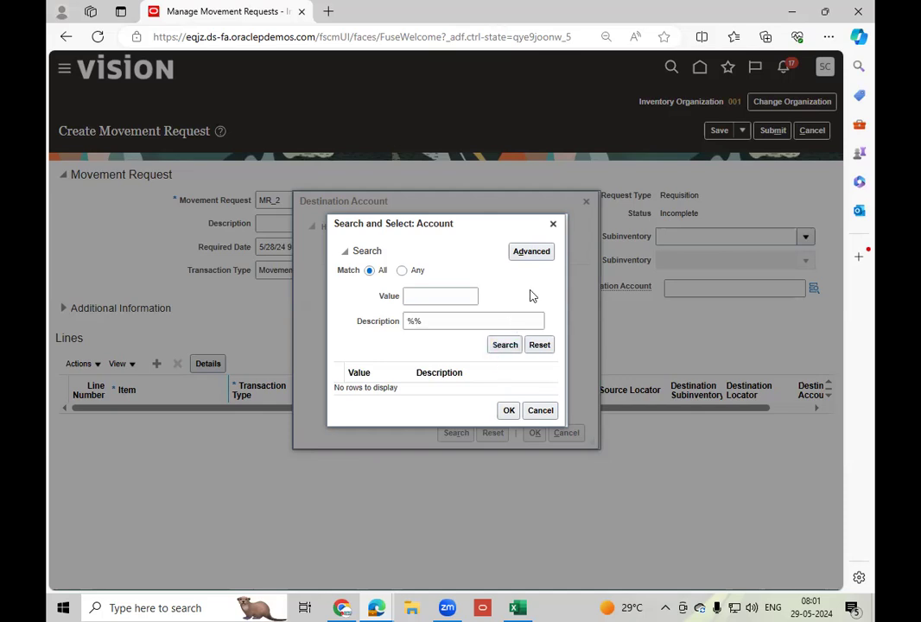
Run an advanced Account search matching any condition, with the description operator Contains and the text %Proj%.
{"action": "left_click", "coordinate": [408, 271]}
{"action": "left_click", "coordinate": [416, 321]}
{"action": "left_click", "coordinate": [541, 253]}
{"action": "left_click", "coordinate": [437, 322]}
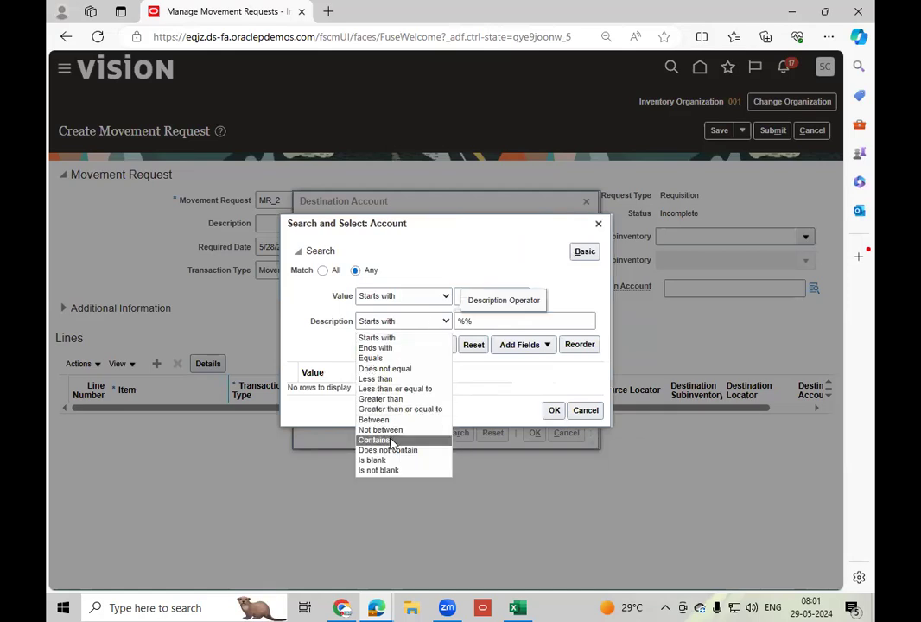
{"action": "left_click", "coordinate": [391, 443]}
{"action": "left_click", "coordinate": [408, 322]}
{"action": "left_click", "coordinate": [386, 442]}
{"action": "left_click", "coordinate": [464, 322]}
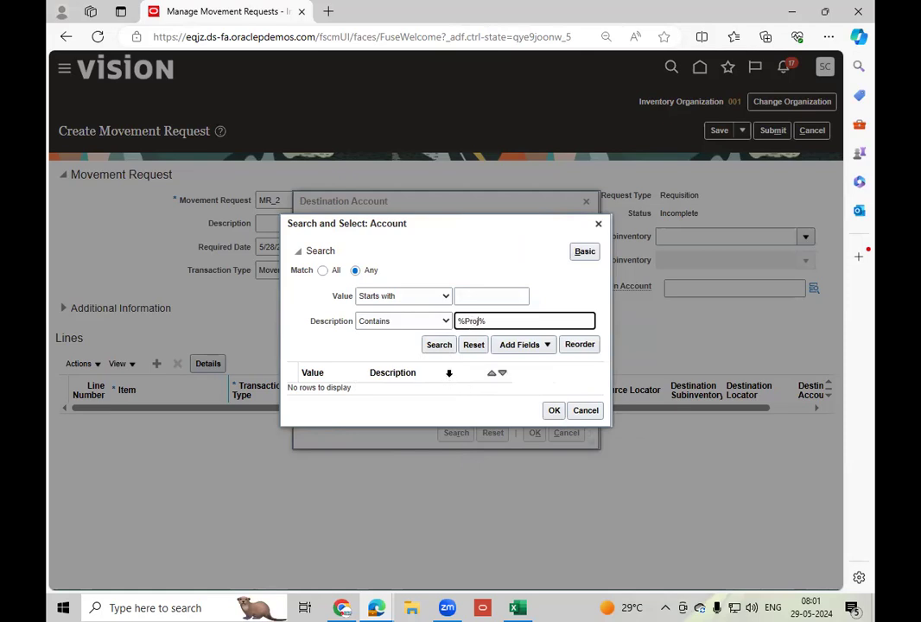
{"action": "left_click", "coordinate": [439, 346]}
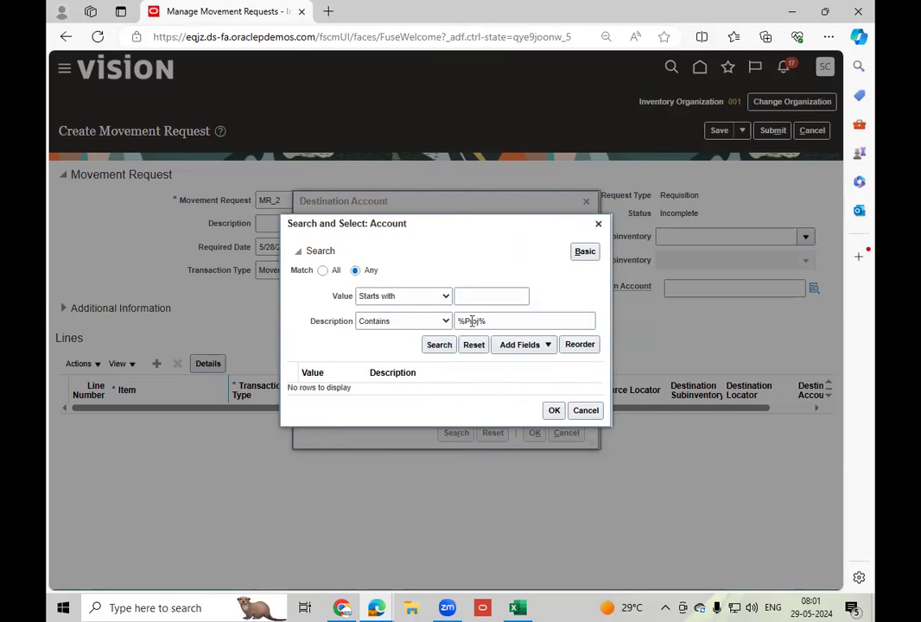
Repeat the Account search with the description operator Does not contain, and cancel the account selection.
{"action": "left_click", "coordinate": [419, 322]}
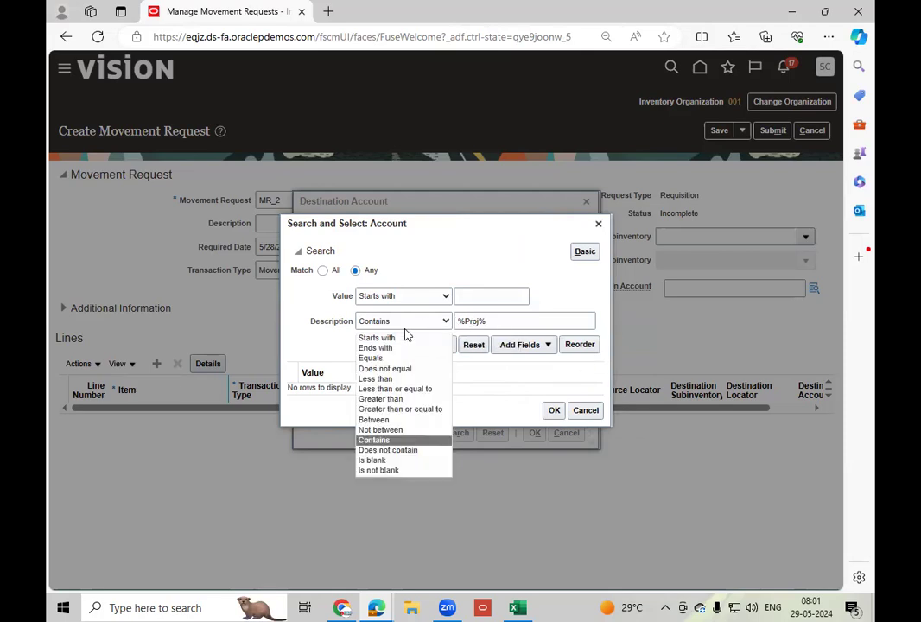
{"action": "left_click", "coordinate": [394, 451]}
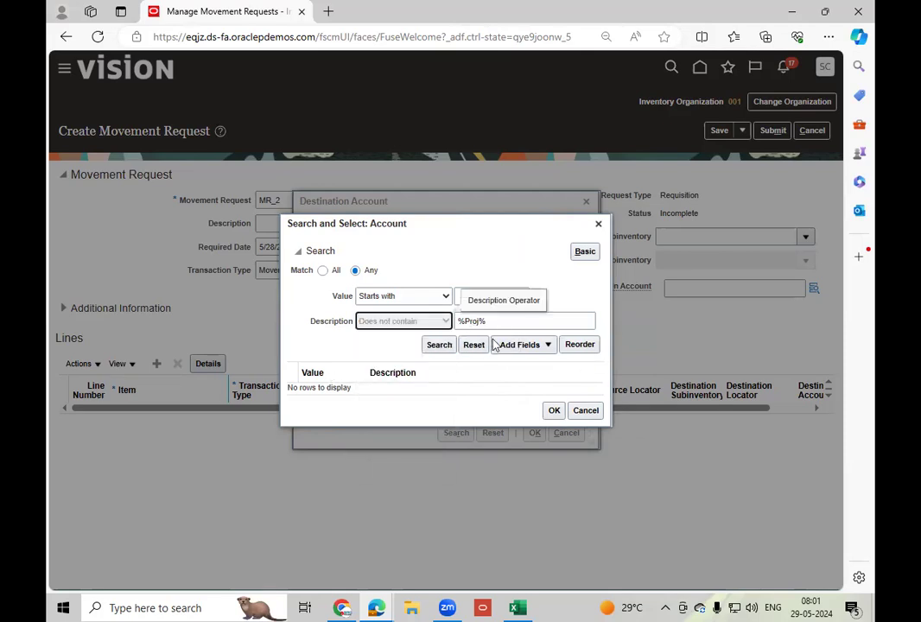
{"action": "left_click", "coordinate": [440, 344]}
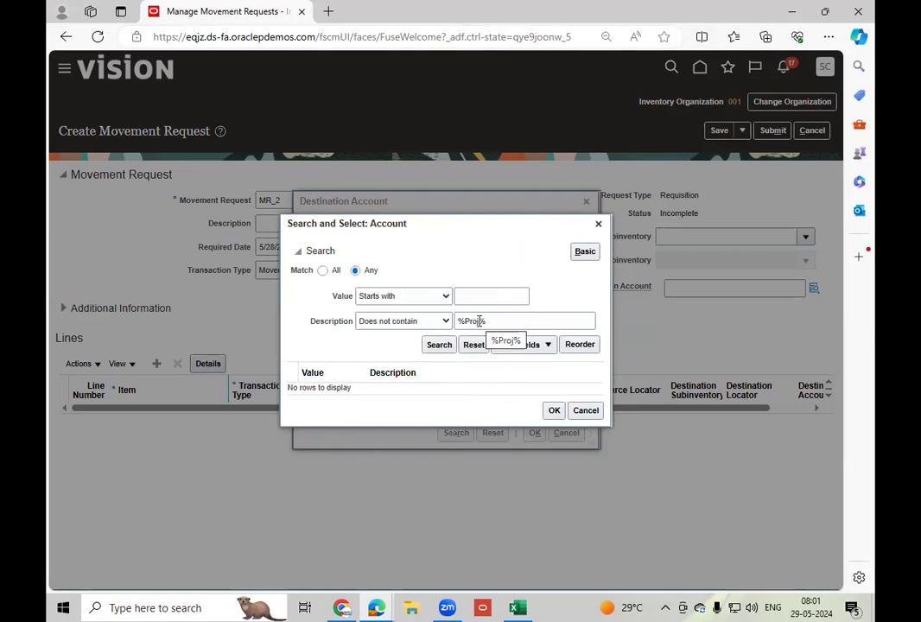
{"action": "left_click", "coordinate": [584, 410]}
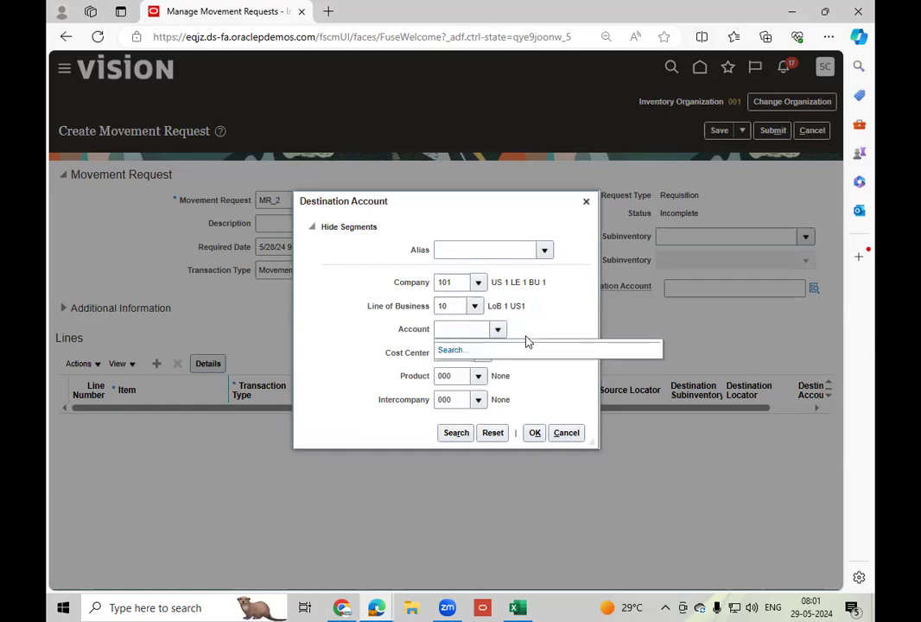
{"action": "left_click", "coordinate": [550, 381]}
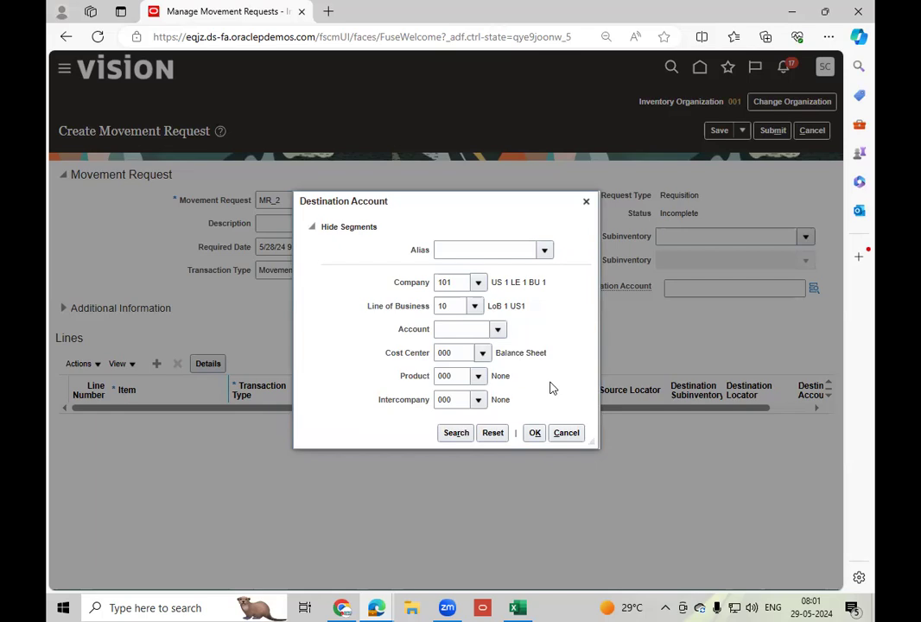
Search the Account segment values again without criteria, matching all and then any conditions, and cancel the selection.
{"action": "left_click", "coordinate": [496, 330]}
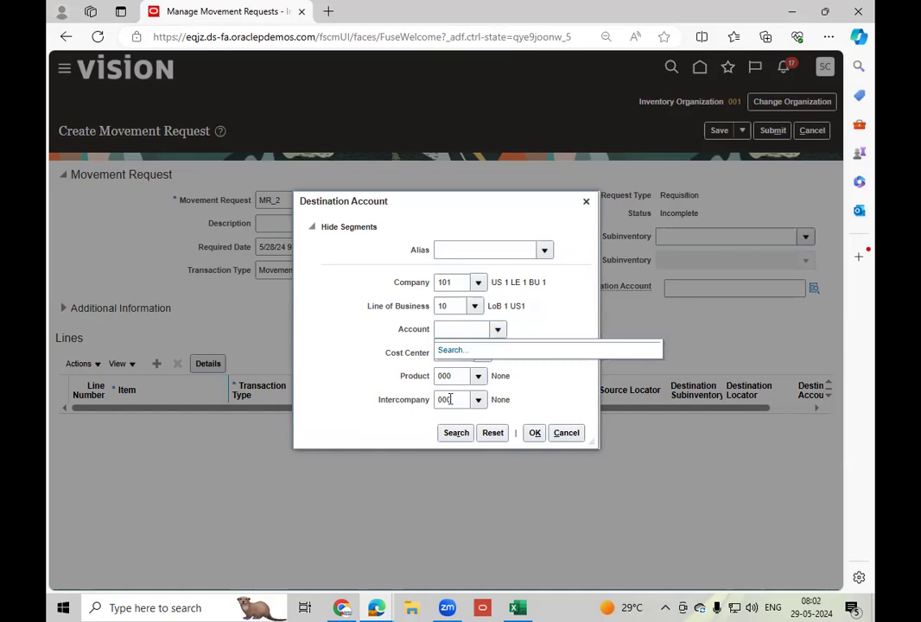
{"action": "left_click", "coordinate": [451, 350]}
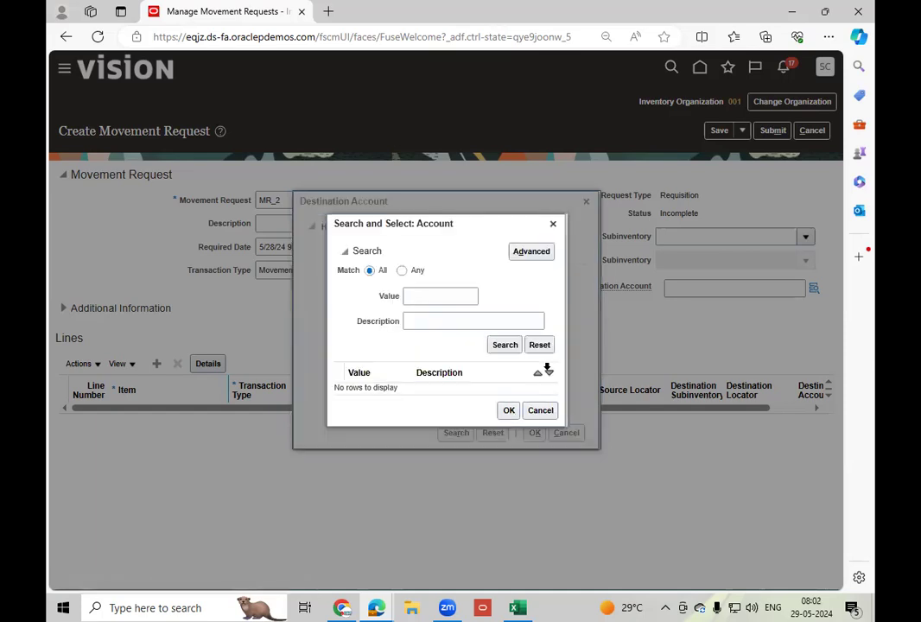
{"action": "left_click", "coordinate": [507, 346]}
{"action": "left_click", "coordinate": [402, 271]}
{"action": "left_click", "coordinate": [505, 348]}
{"action": "left_click", "coordinate": [542, 412]}
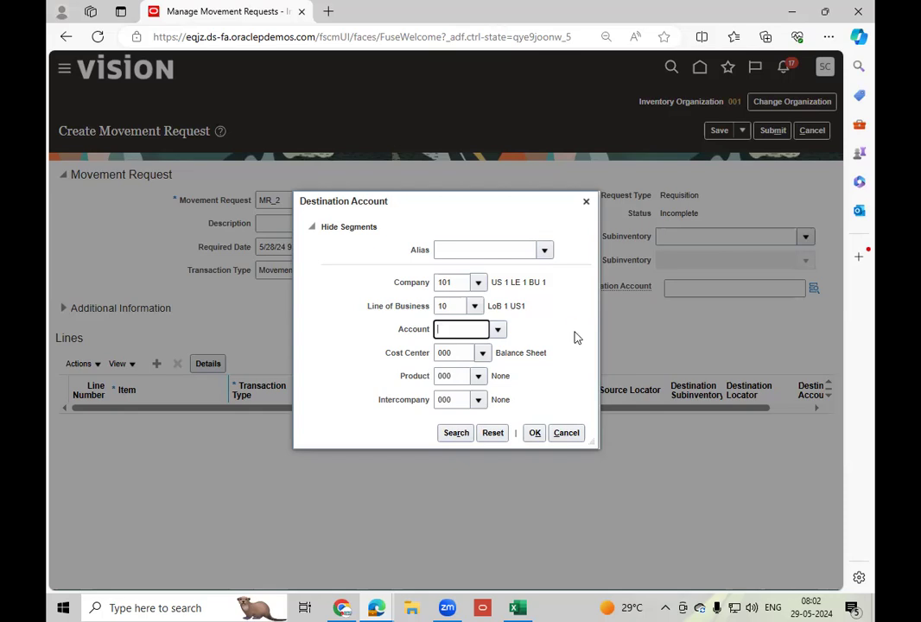
Try to load the suggested fa-eqjz-saasfademo1.ds-fa.oraclepdemos.com/fscmUI/faces/AtkHomePageWelcome address in a new browser tab, and reload it.
{"action": "left_click", "coordinate": [329, 11]}
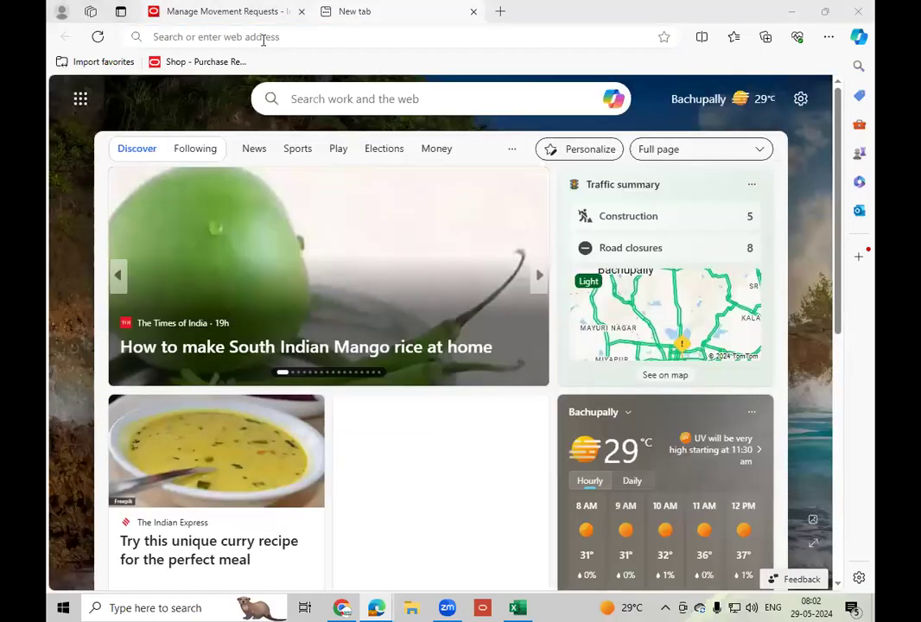
{"action": "key", "text": "ctrl+Tab"}
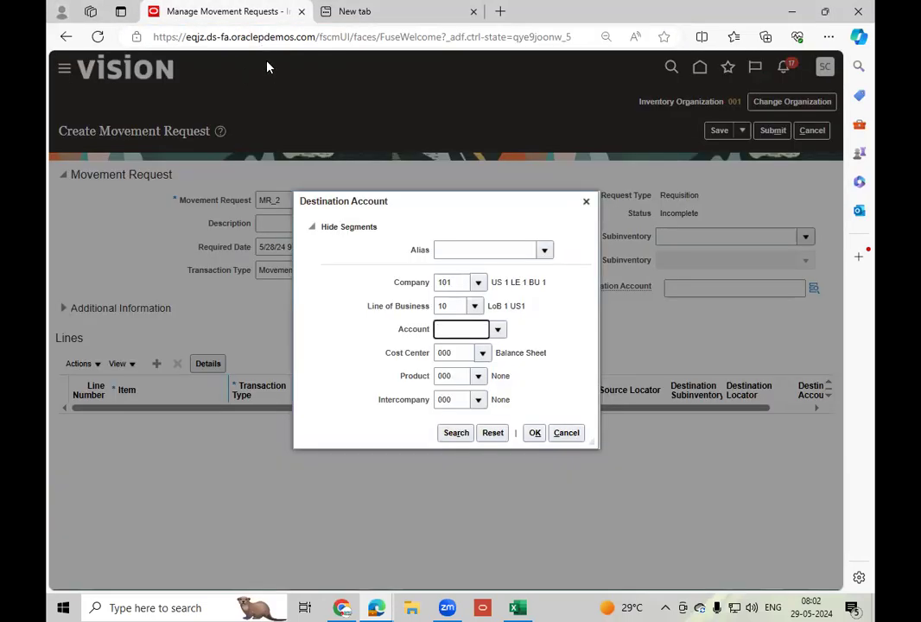
{"action": "key", "text": "ctrl+Tab"}
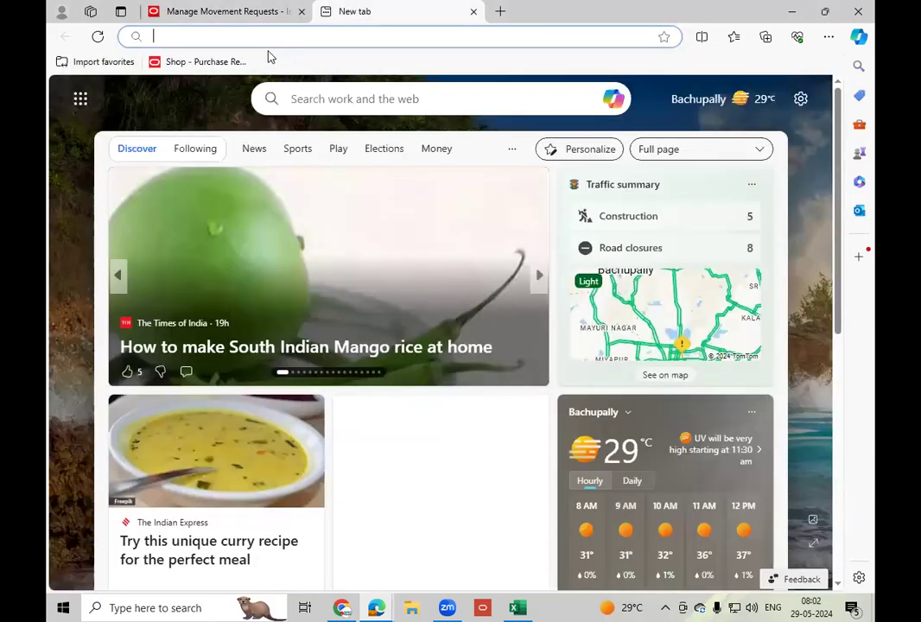
{"action": "type", "text": "eqj"}
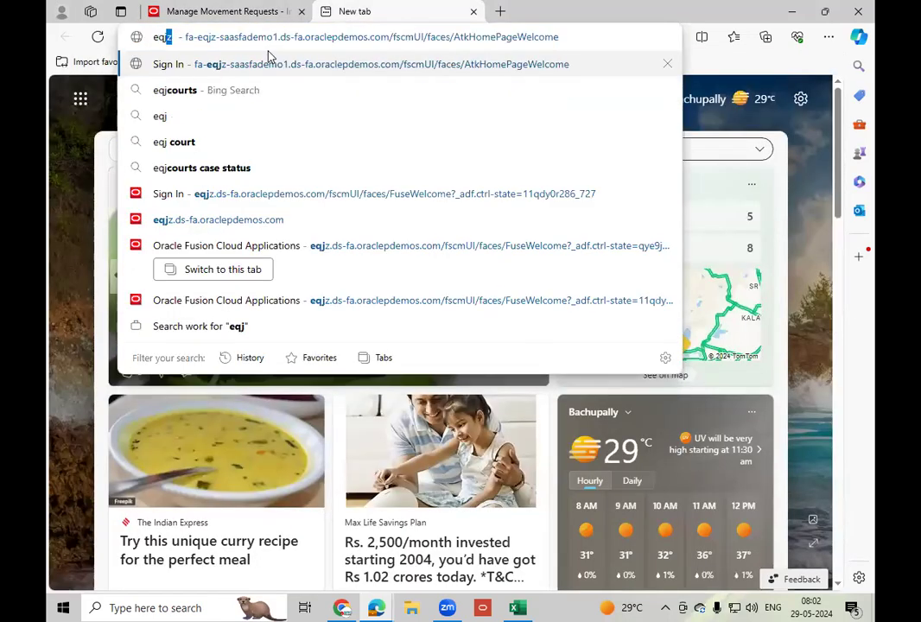
{"action": "left_click", "coordinate": [288, 65]}
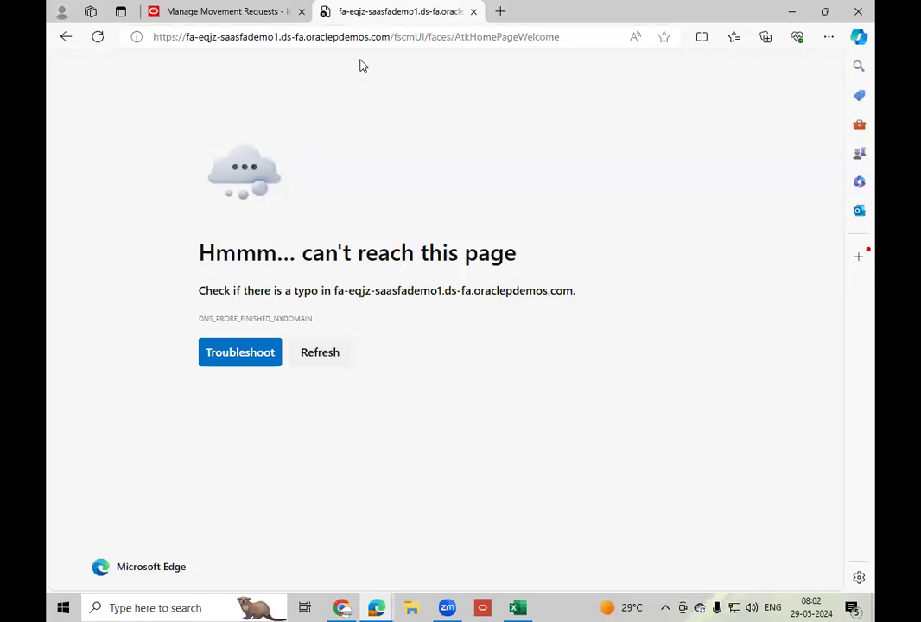
{"action": "left_click", "coordinate": [395, 38]}
{"action": "left_click", "coordinate": [422, 36]}
{"action": "key", "text": "Return"}
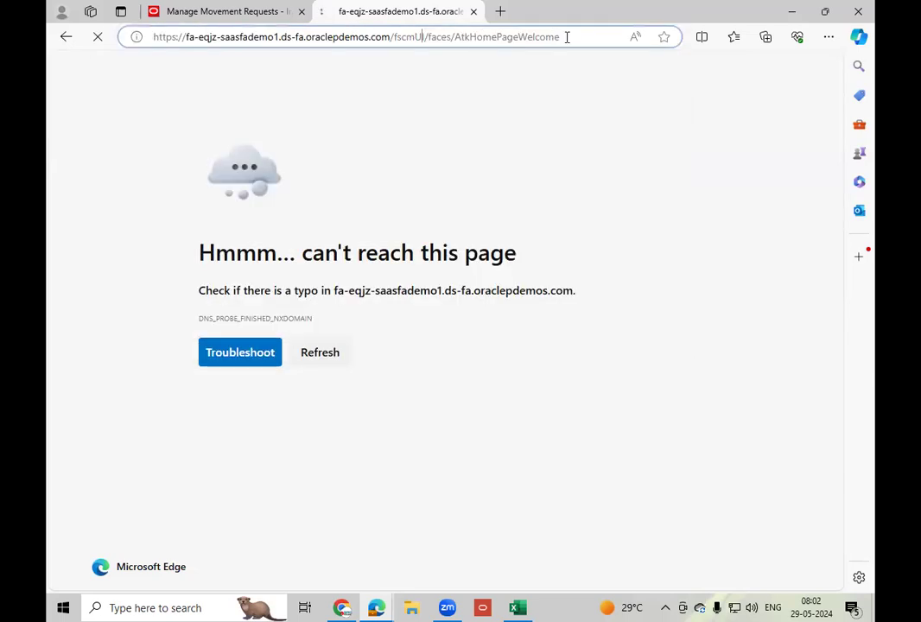
{"action": "left_click", "coordinate": [574, 38]}
{"action": "key", "text": "BackSpace"}
{"action": "key", "text": "BackSpace"}
{"action": "key", "text": "BackSpace"}
{"action": "key", "text": "BackSpace"}
{"action": "key", "text": "BackSpace"}
{"action": "key", "text": "BackSpace"}
{"action": "key", "text": "BackSpace"}
{"action": "key", "text": "BackSpace"}
{"action": "key", "text": "BackSpace"}
{"action": "key", "text": "BackSpace"}
{"action": "key", "text": "BackSpace"}
{"action": "key", "text": "BackSpace"}
{"action": "key", "text": "BackSpace"}
{"action": "key", "text": "BackSpace"}
{"action": "key", "text": "BackSpace"}
{"action": "key", "text": "BackSpace"}
{"action": "key", "text": "BackSpace"}
{"action": "key", "text": "BackSpace"}
{"action": "key", "text": "BackSpace"}
{"action": "key", "text": "BackSpace"}
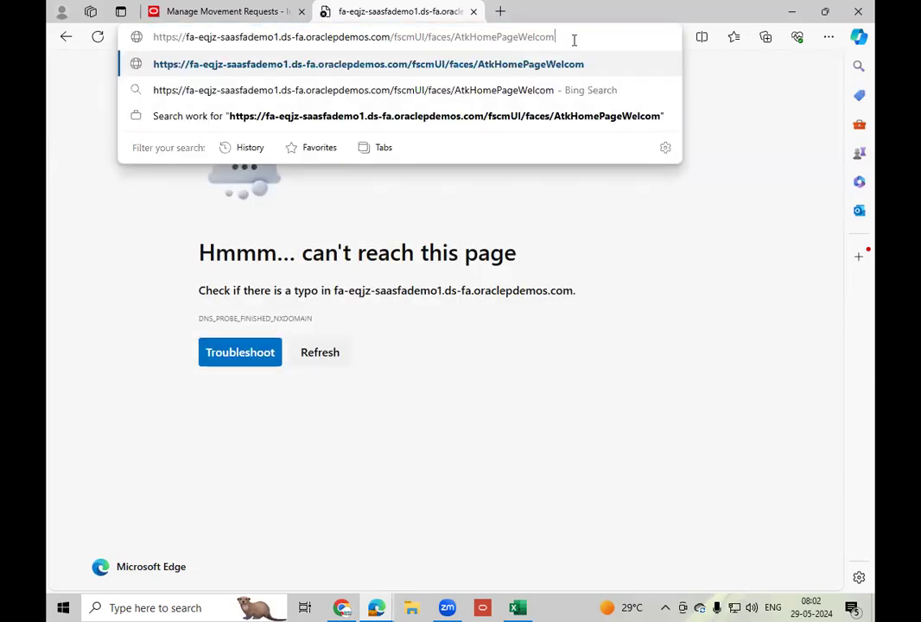
{"action": "key", "text": "BackSpace"}
{"action": "key", "text": "BackSpace"}
{"action": "key", "text": "BackSpace"}
{"action": "key", "text": "BackSpace"}
{"action": "key", "text": "BackSpace"}
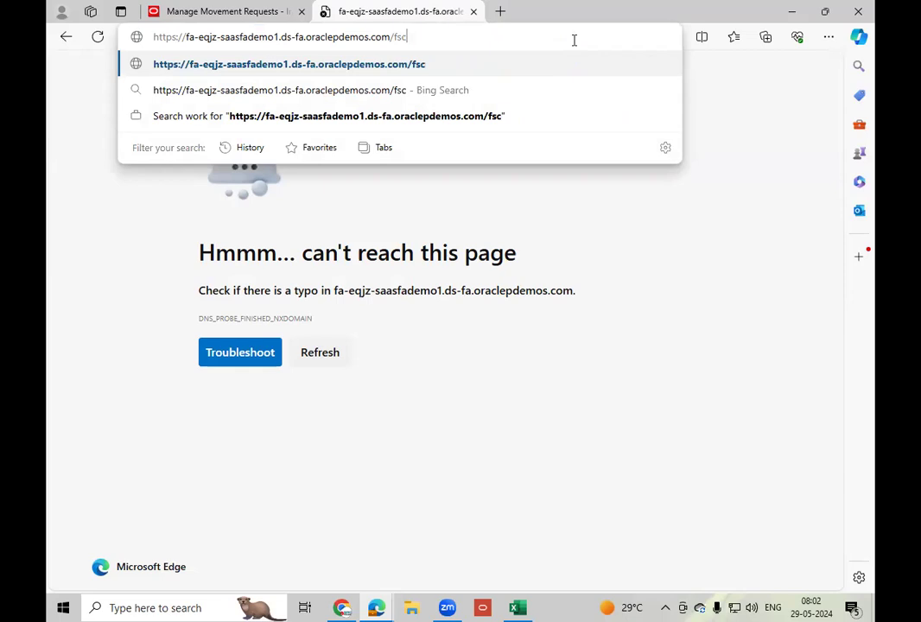
{"action": "key", "text": "Return"}
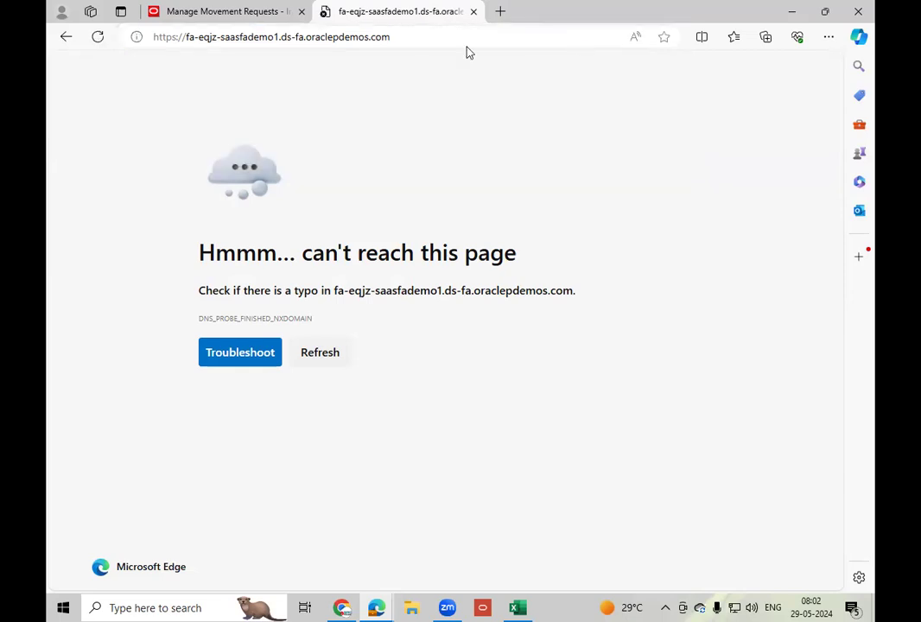
Return to the movement request in the other browser tab and browse the Alias values for its destination account.
{"action": "left_click", "coordinate": [405, 42]}
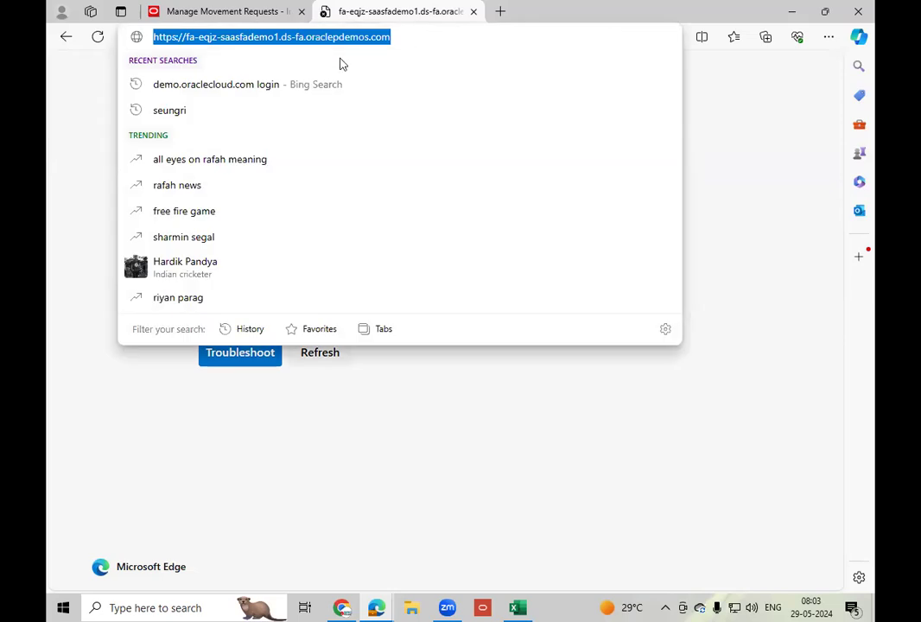
{"action": "left_click", "coordinate": [227, 12]}
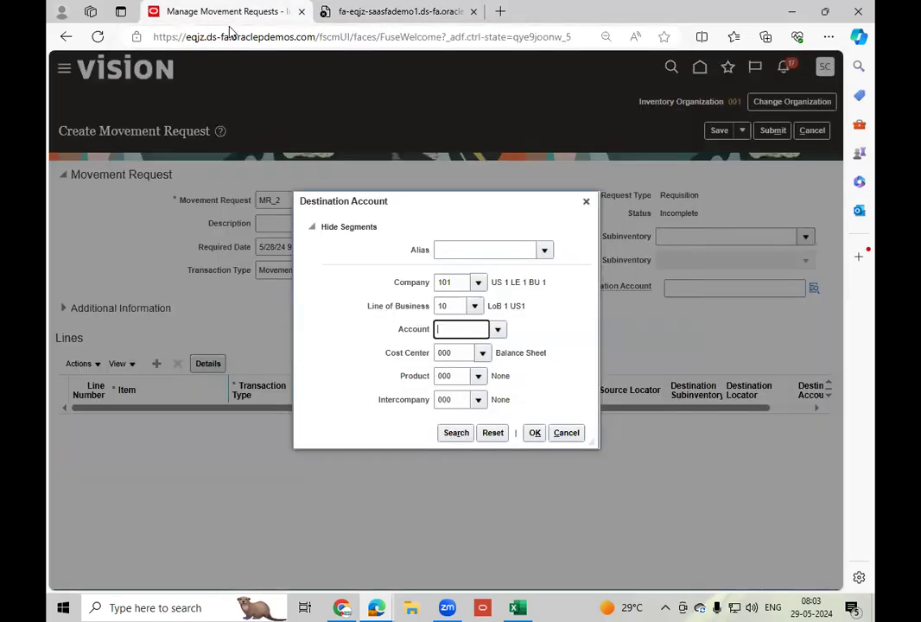
{"action": "left_click", "coordinate": [544, 250]}
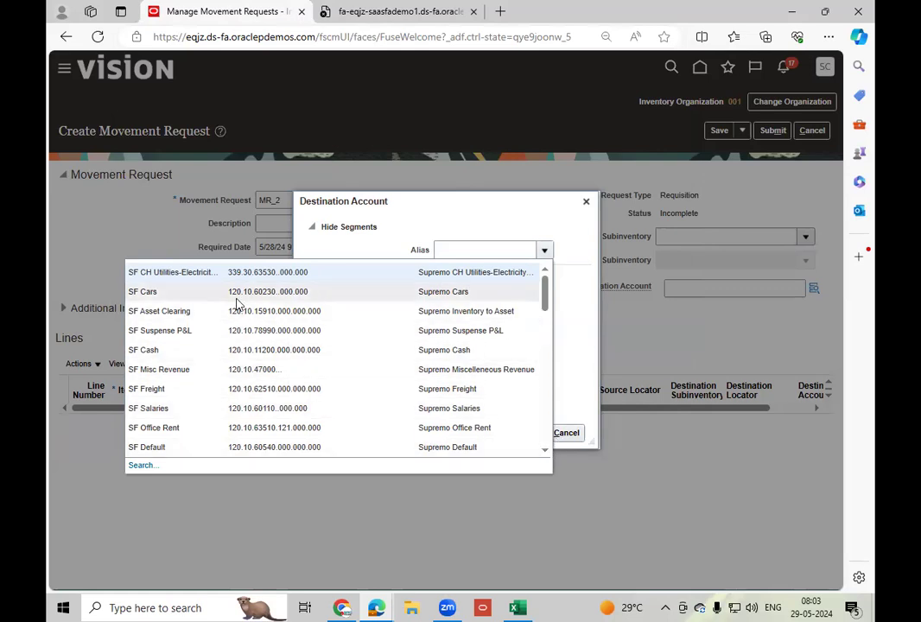
{"action": "left_click", "coordinate": [545, 451]}
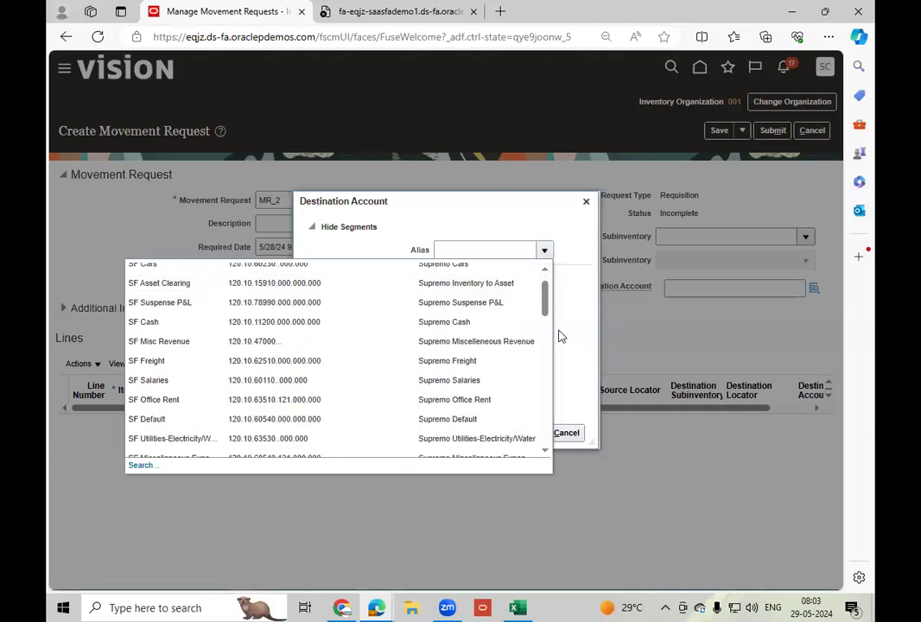
{"action": "scroll", "coordinate": [546, 453], "scroll_direction": "down", "scroll_amount": 5}
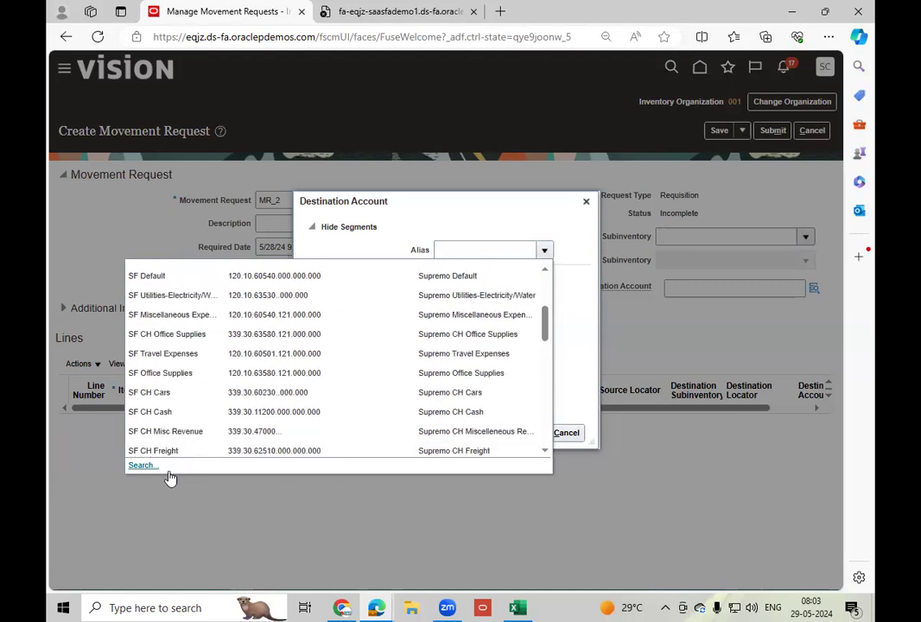
Search the full alias list and choose Utilities-Electricity/Water for the destination account.
{"action": "left_click", "coordinate": [140, 466]}
{"action": "left_click", "coordinate": [500, 331]}
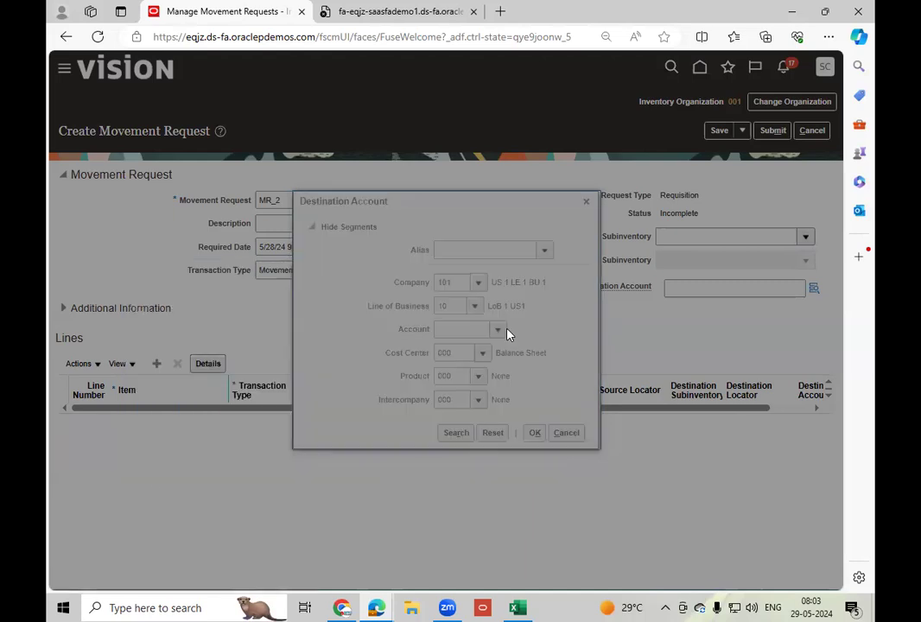
{"action": "left_click", "coordinate": [317, 201]}
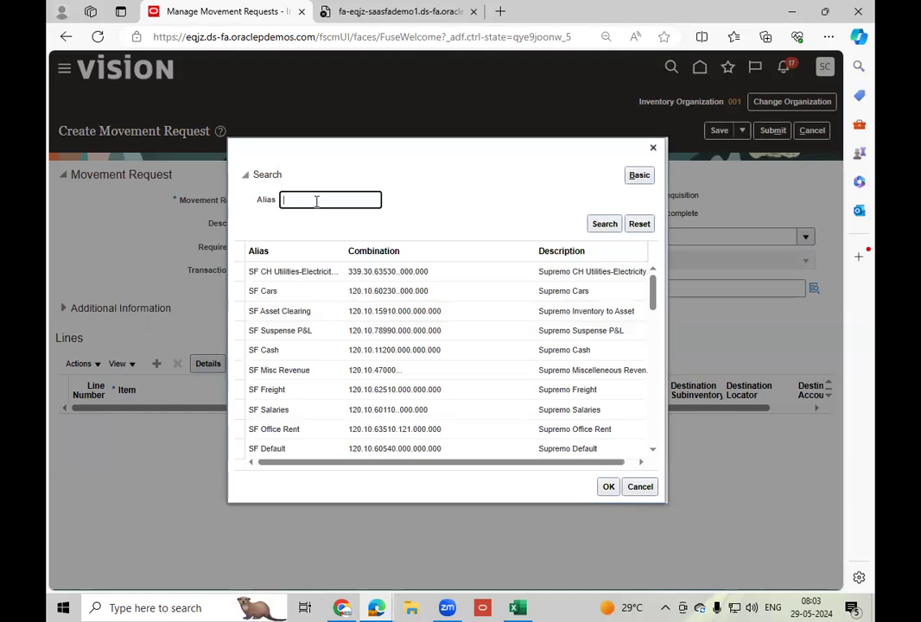
{"action": "left_click_drag", "start_coordinate": [654, 294], "coordinate": [659, 418]}
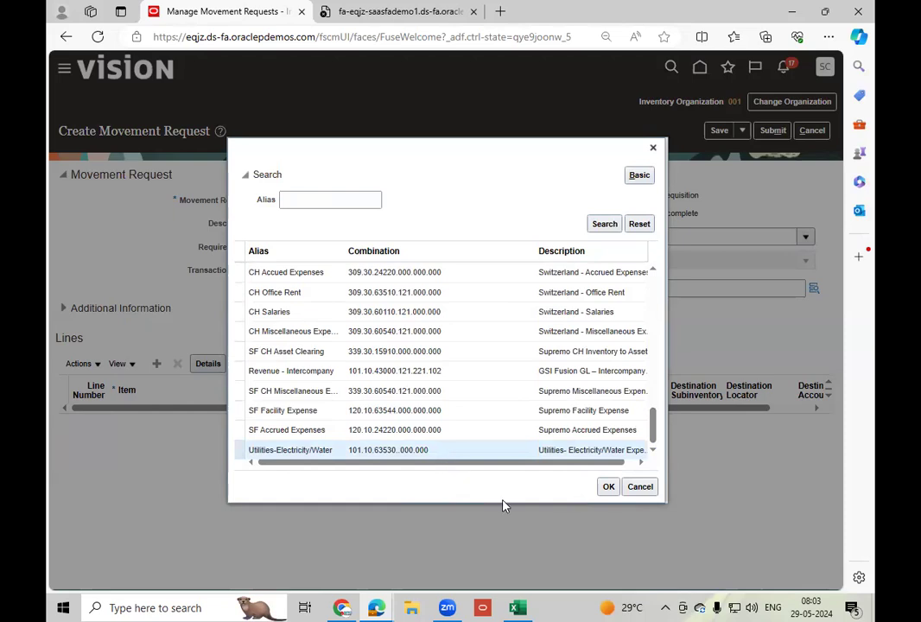
{"action": "left_click", "coordinate": [608, 487]}
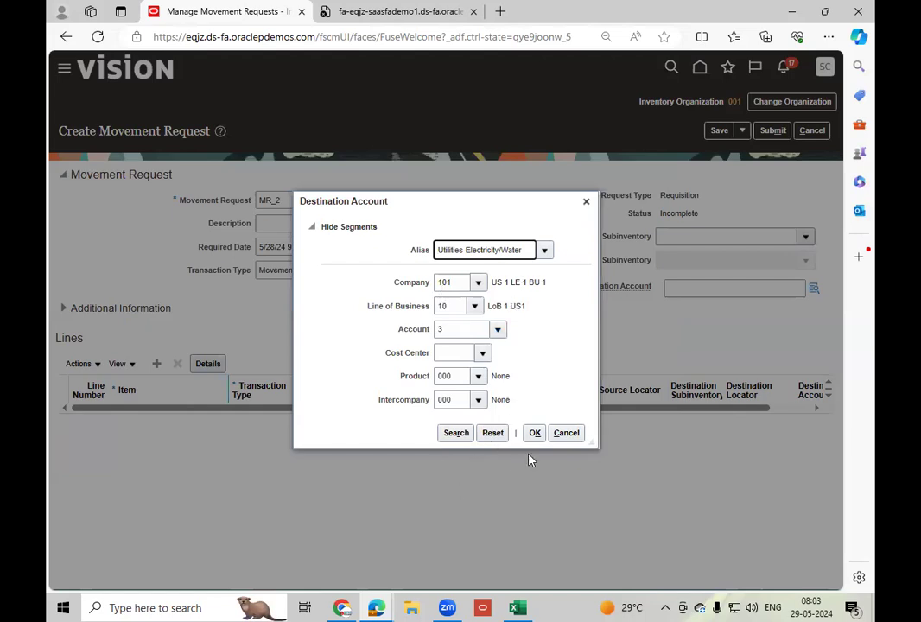
Cancel the Destination Account selection and the new movement request MR_2, and leave Manage Movement Requests.
{"action": "left_click", "coordinate": [567, 433]}
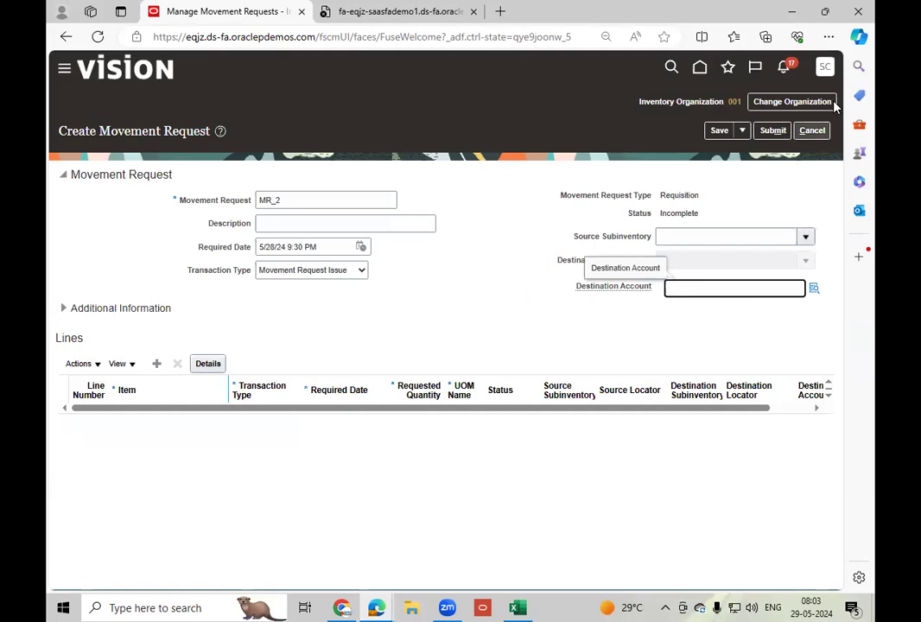
{"action": "left_click", "coordinate": [812, 129]}
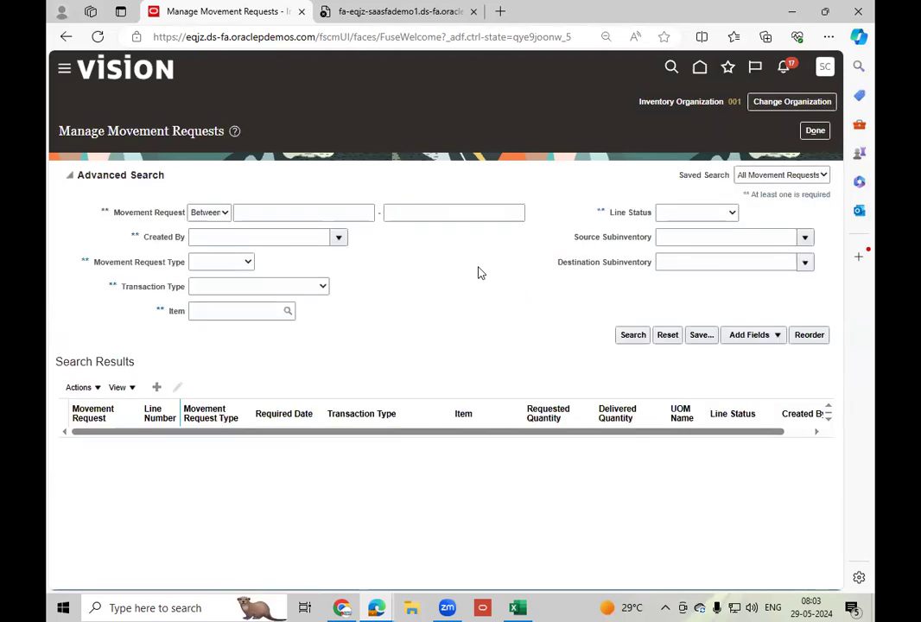
{"action": "left_click", "coordinate": [816, 134]}
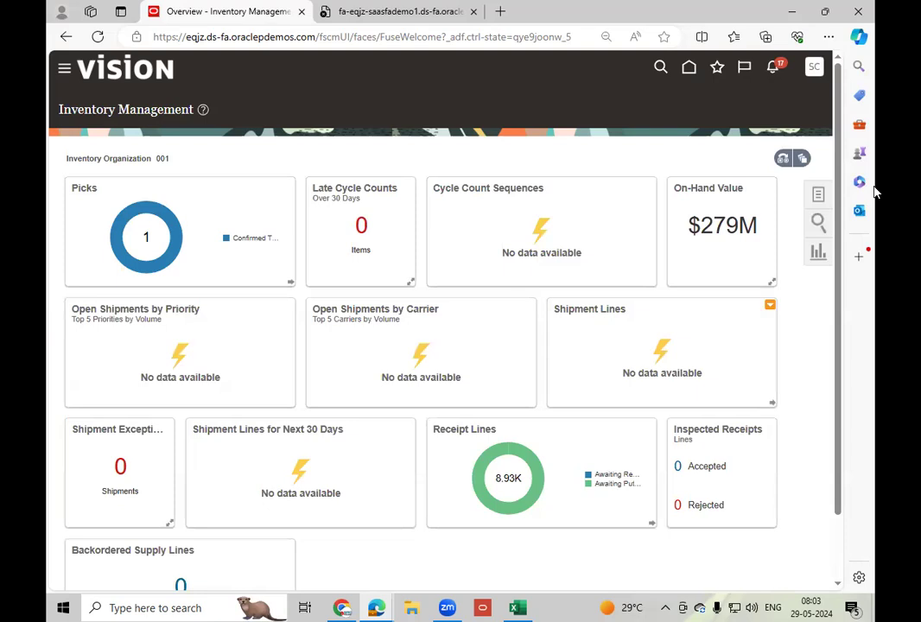
Open Setup and Maintenance and switch the setup offering to Financials.
{"action": "left_click", "coordinate": [812, 69]}
{"action": "left_click", "coordinate": [595, 264]}
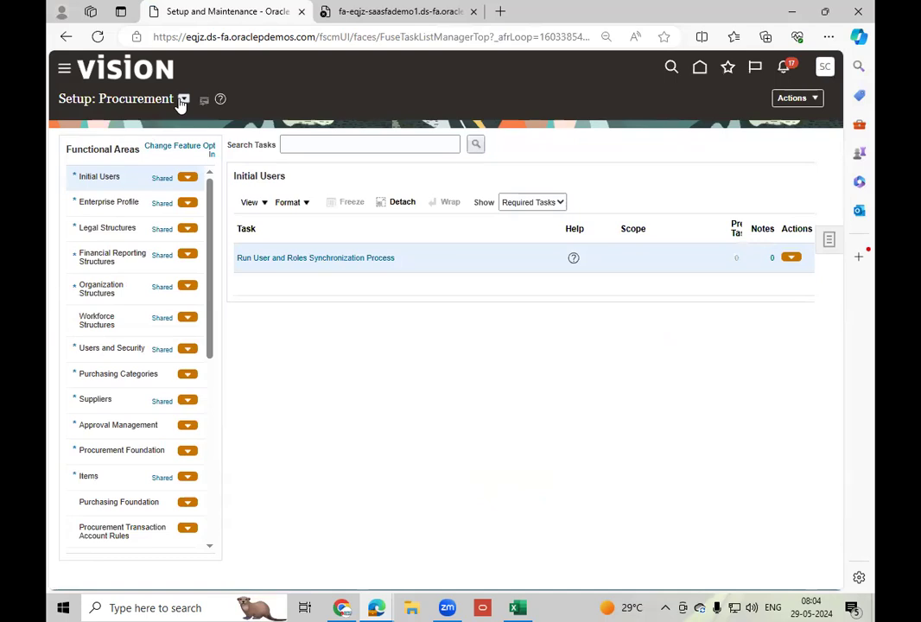
{"action": "left_click", "coordinate": [183, 100]}
{"action": "left_click", "coordinate": [210, 136]}
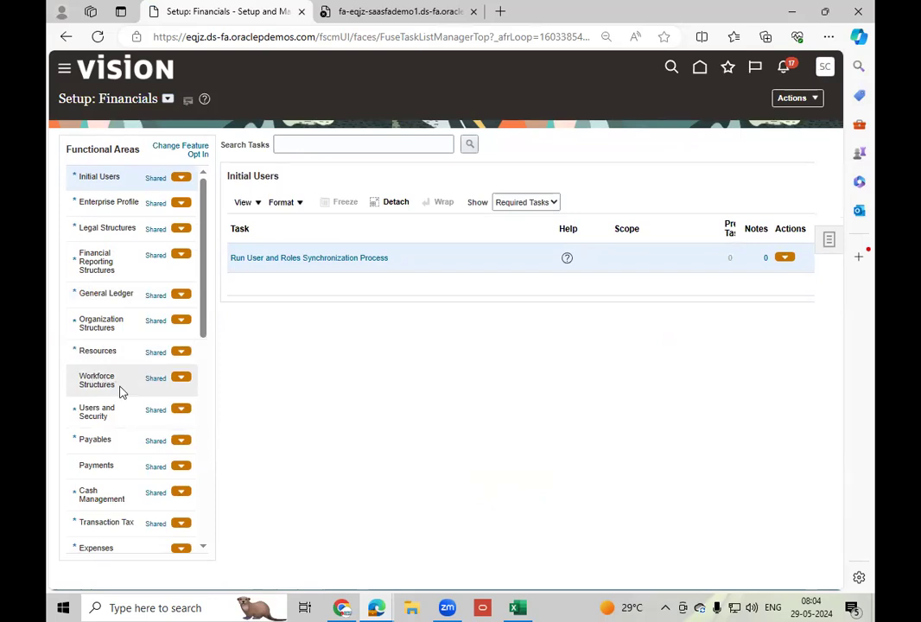
Open Manage Chart of Accounts Structure Instances under Financial Reporting Structures, and manage the structure instances of key flexfield GL#.
{"action": "left_click", "coordinate": [121, 323]}
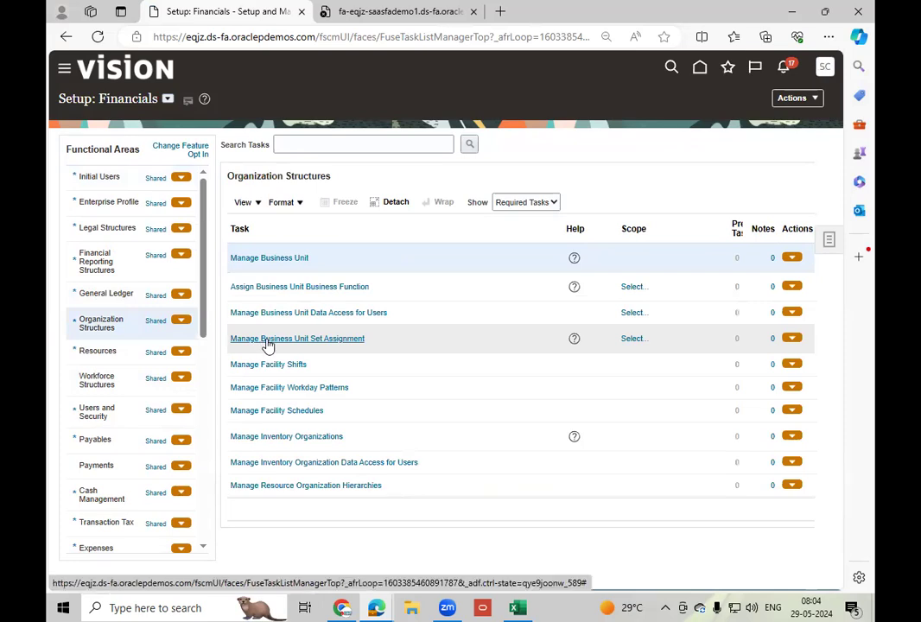
{"action": "left_click", "coordinate": [140, 265]}
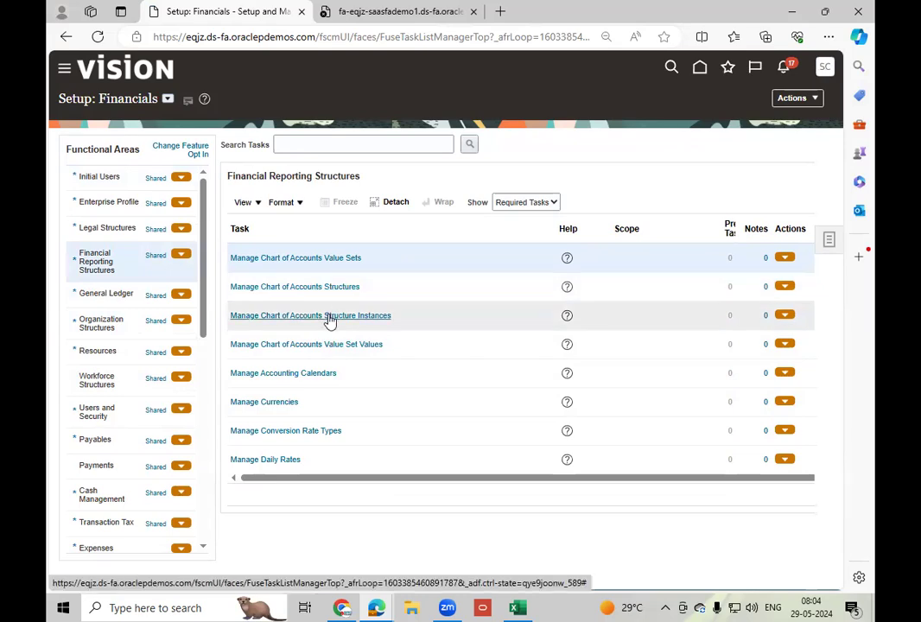
{"action": "left_click", "coordinate": [330, 318]}
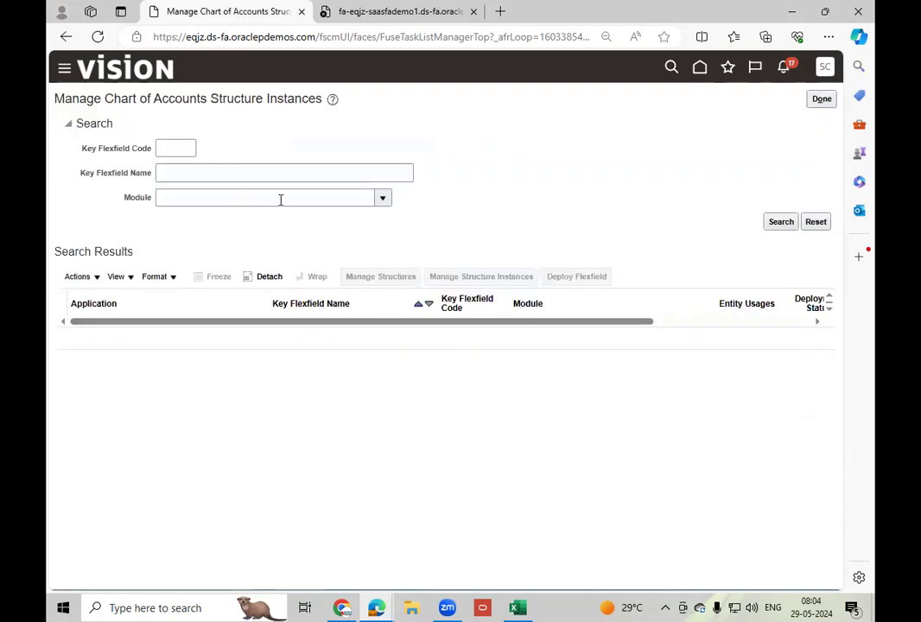
{"action": "left_click", "coordinate": [780, 223]}
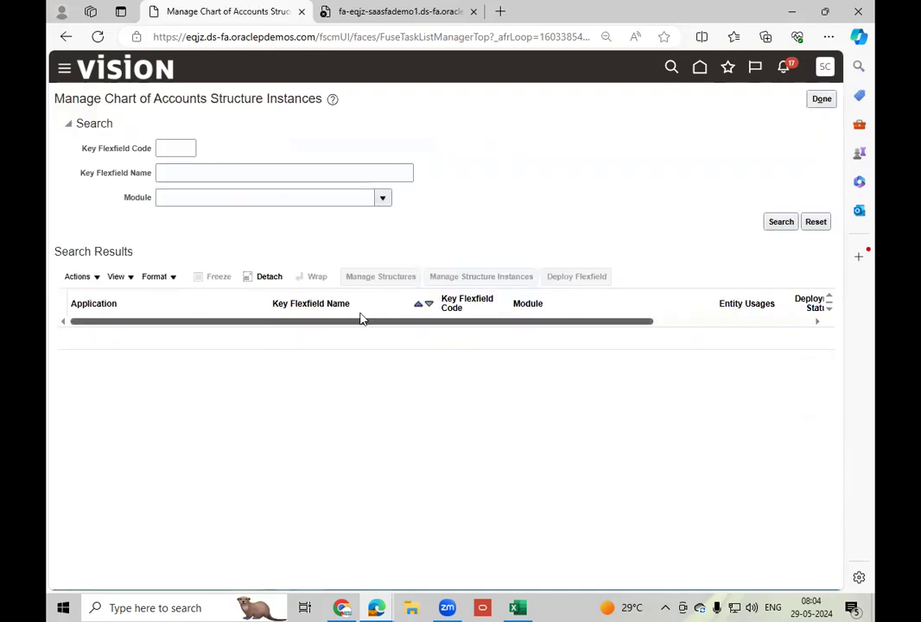
{"action": "left_click", "coordinate": [477, 277]}
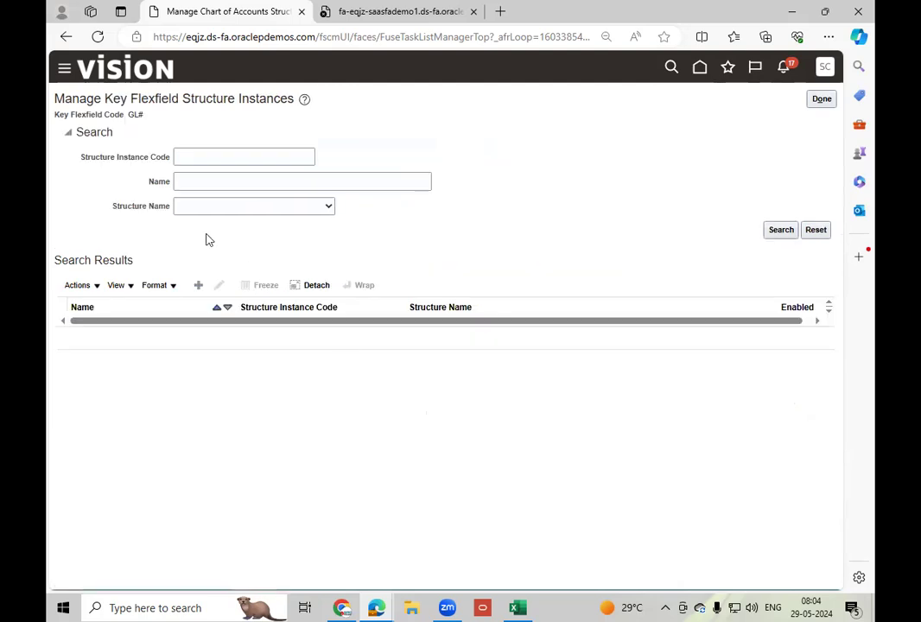
Search the structure instances by the name US Cha and open US Chart of Accounts for editing.
{"action": "left_click", "coordinate": [204, 210]}
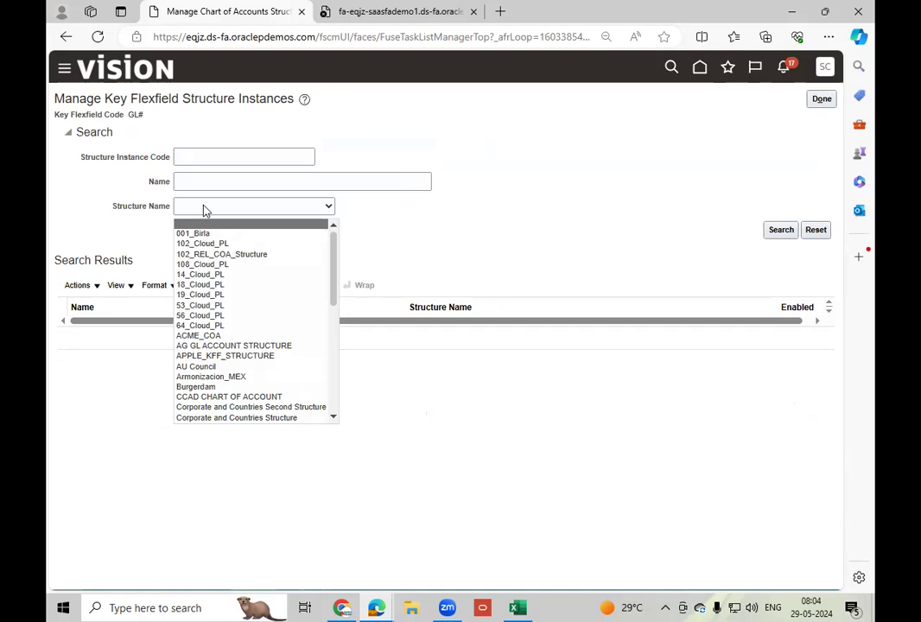
{"action": "left_click", "coordinate": [210, 180]}
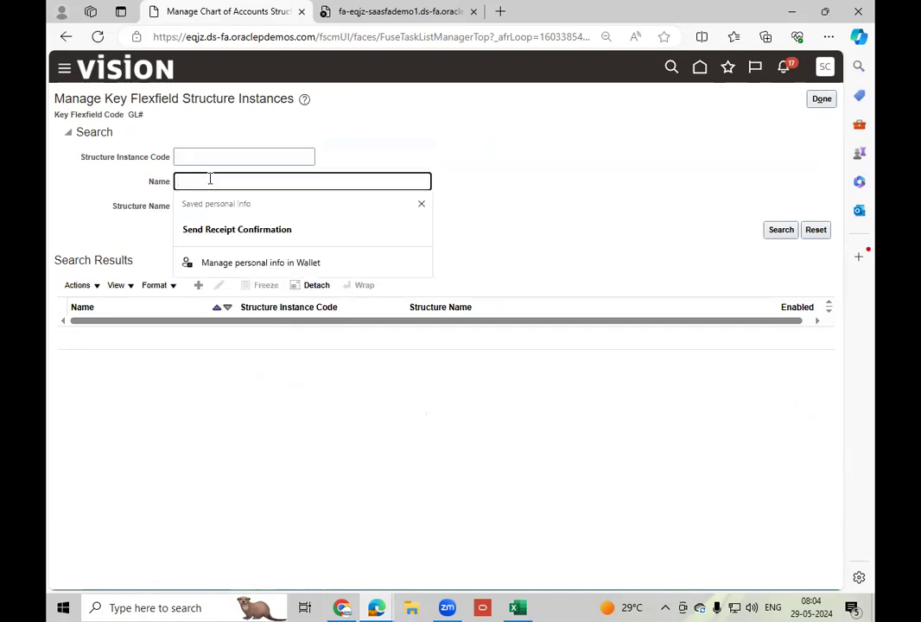
{"action": "type", "text": "US Cha"}
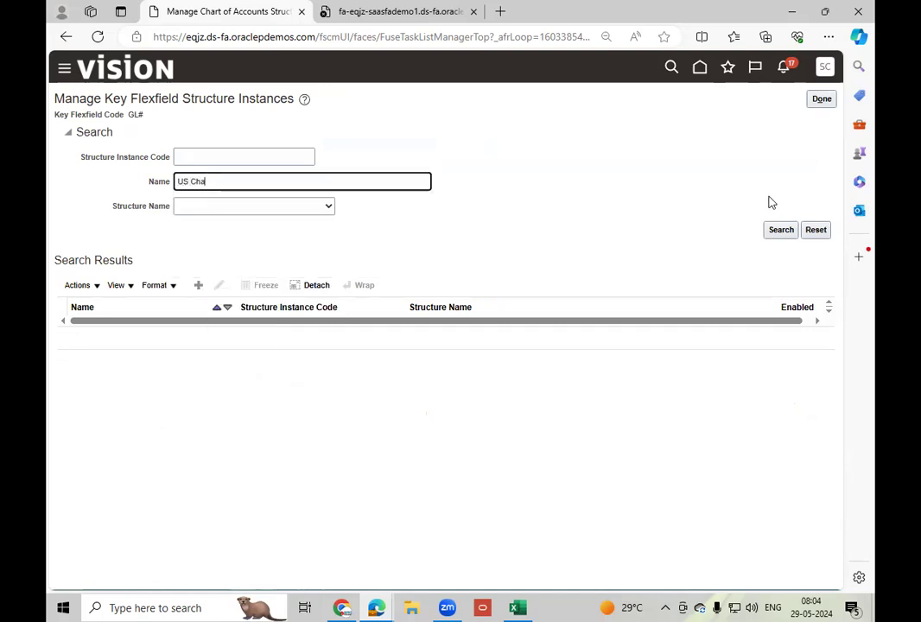
{"action": "left_click", "coordinate": [781, 230]}
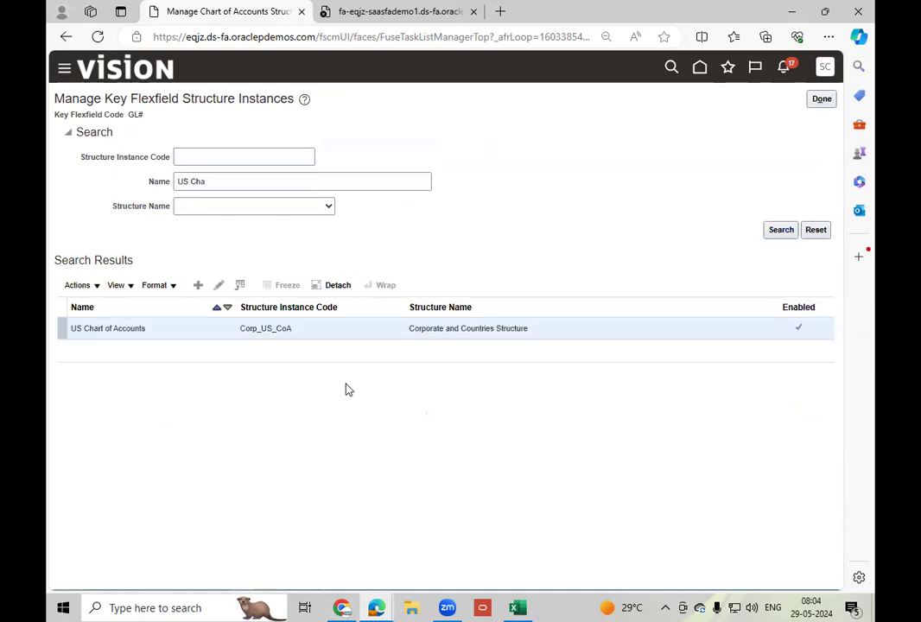
{"action": "left_click", "coordinate": [220, 287]}
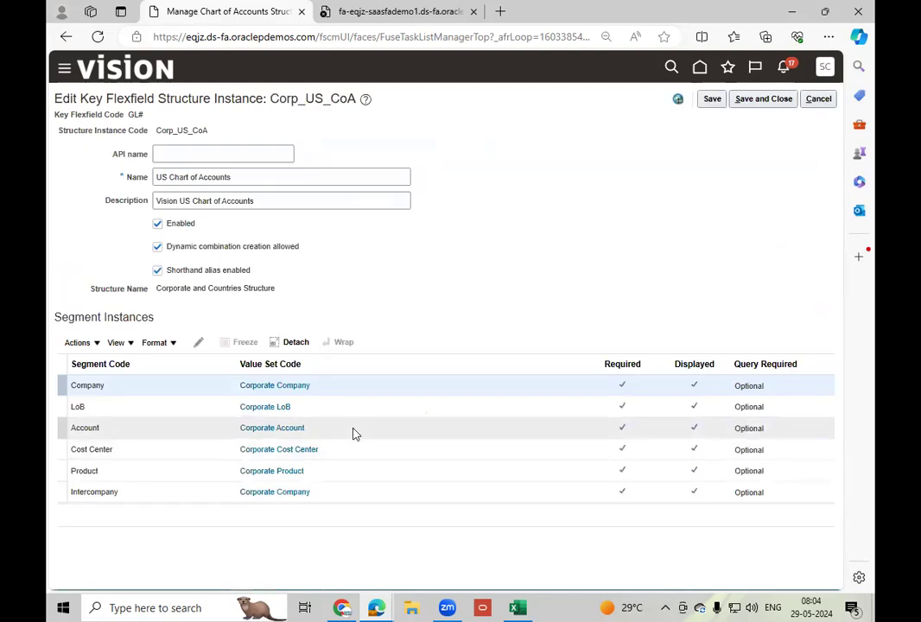
View the Corporate Account value set of the Account segment, and cancel back to the structure instance.
{"action": "left_click", "coordinate": [353, 428]}
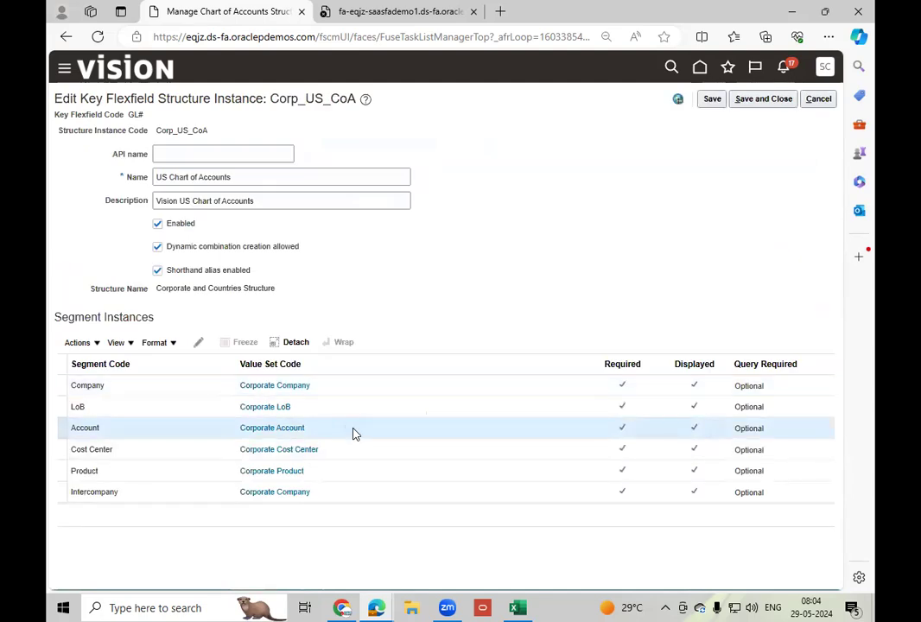
{"action": "left_click", "coordinate": [288, 428]}
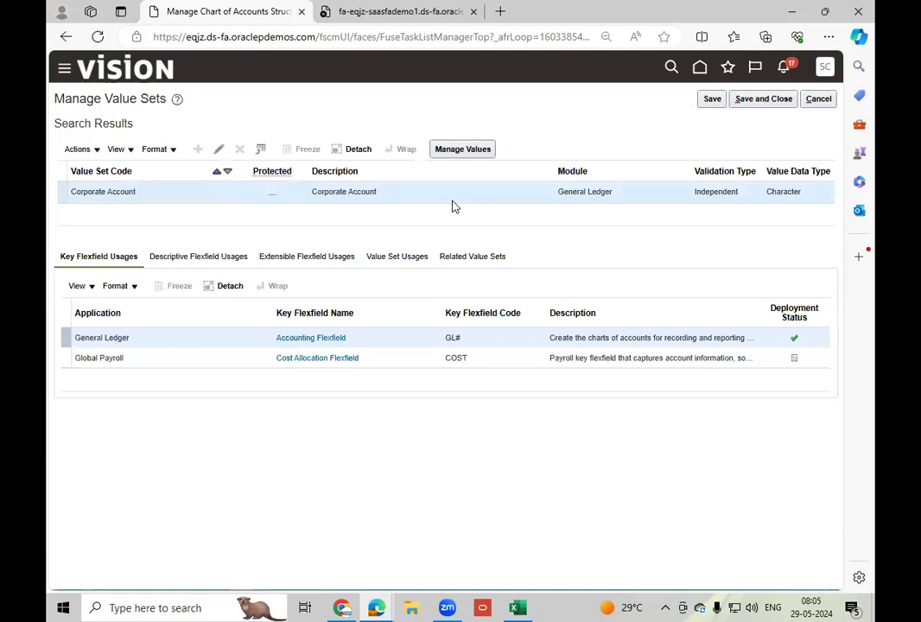
{"action": "left_click", "coordinate": [819, 99]}
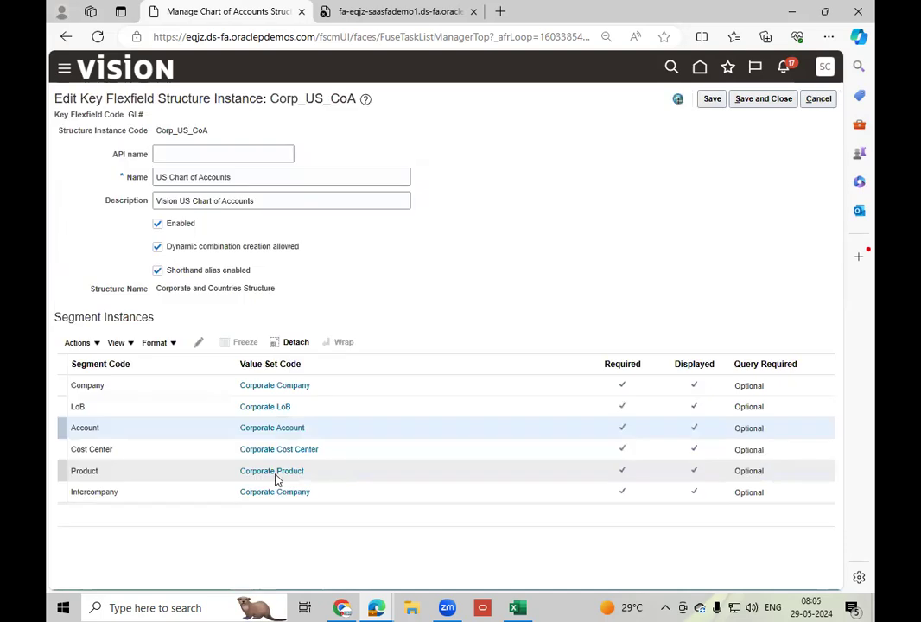
Examine all values of the Corporate Account value set without search criteria, and cancel back to the structure instance search.
{"action": "left_click", "coordinate": [290, 428]}
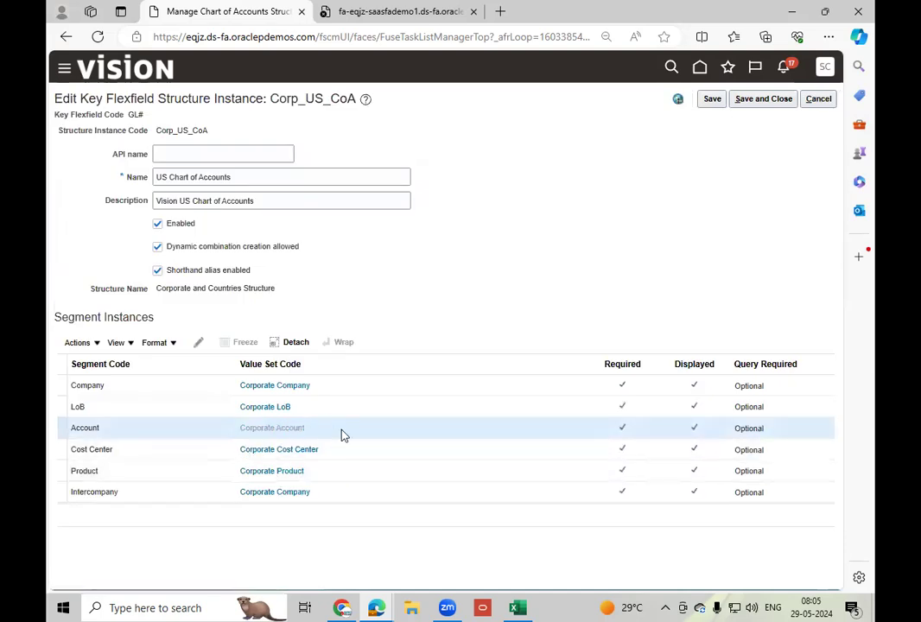
{"action": "left_click", "coordinate": [449, 152]}
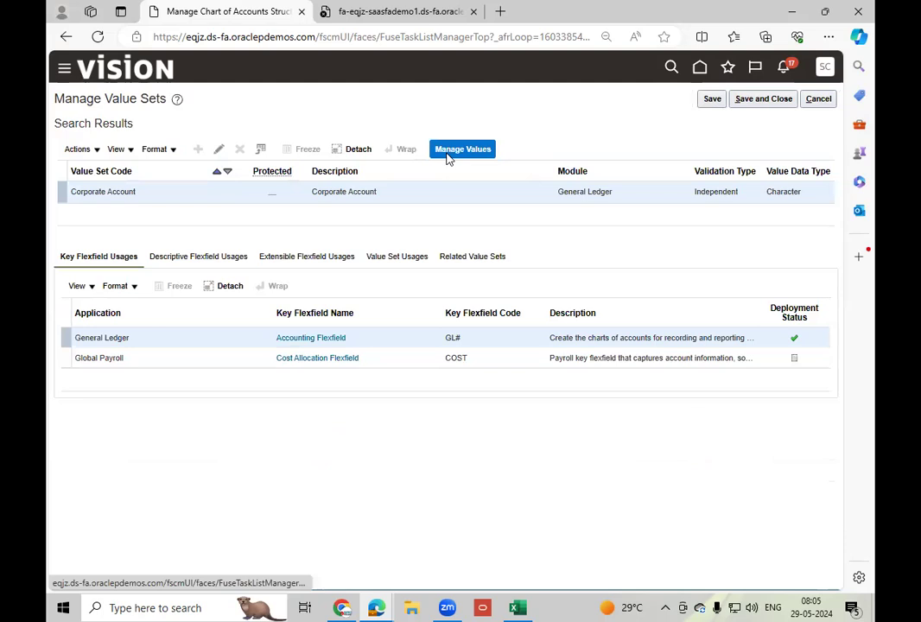
{"action": "left_click", "coordinate": [781, 233]}
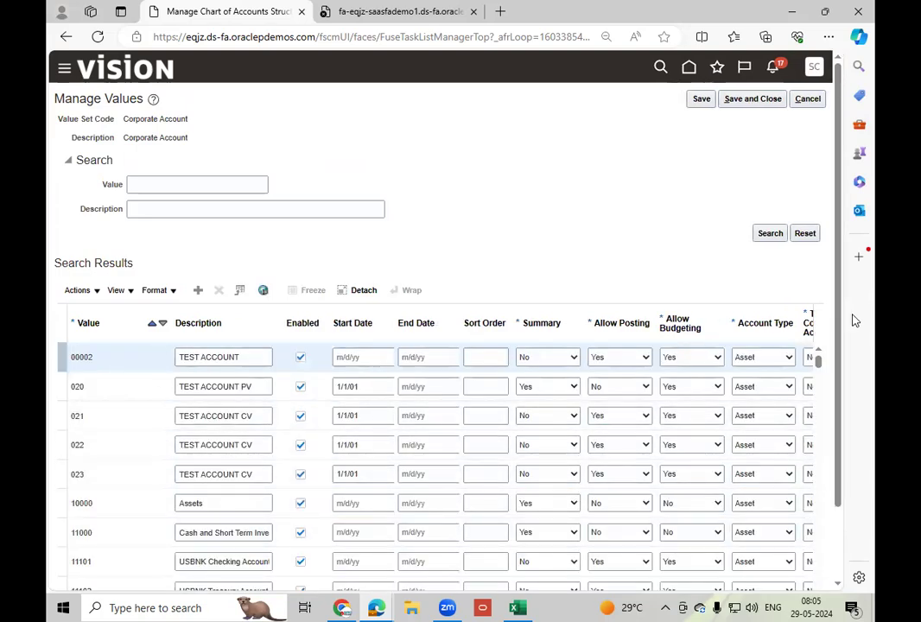
{"action": "scroll", "coordinate": [828, 464], "scroll_direction": "down", "scroll_amount": 1}
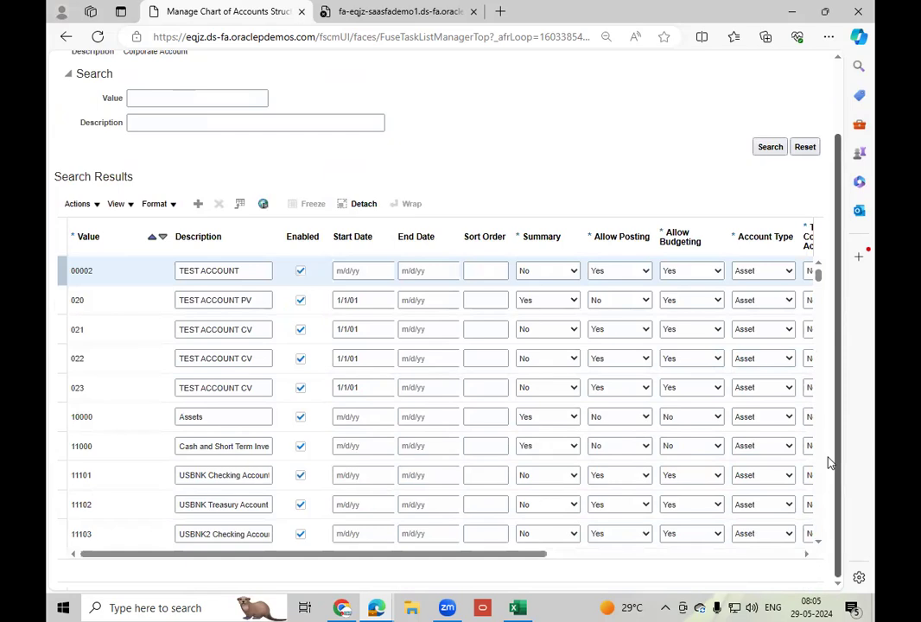
{"action": "left_click_drag", "start_coordinate": [415, 556], "coordinate": [50, 565]}
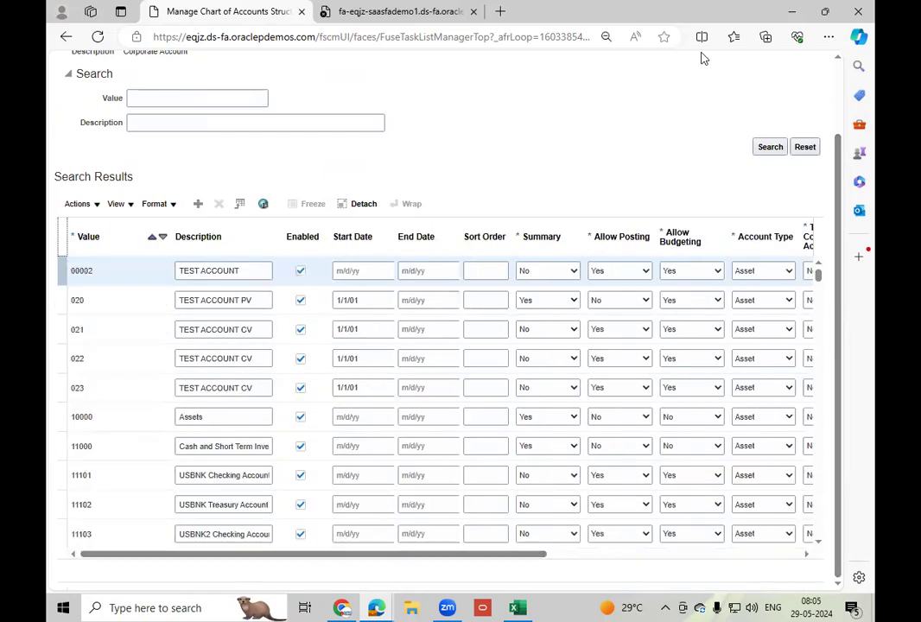
{"action": "scroll", "coordinate": [843, 79], "scroll_direction": "up", "scroll_amount": 2}
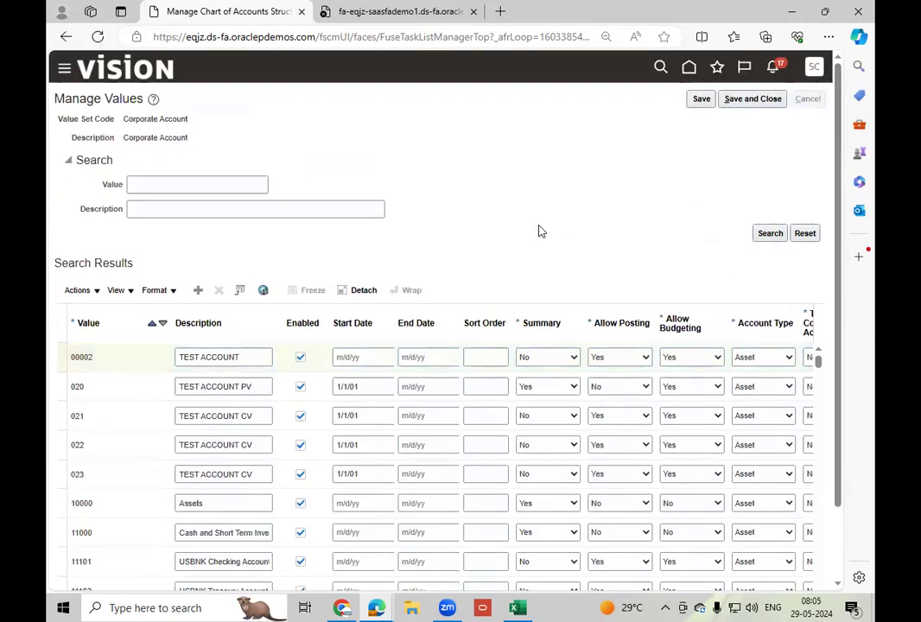
{"action": "left_click", "coordinate": [817, 98]}
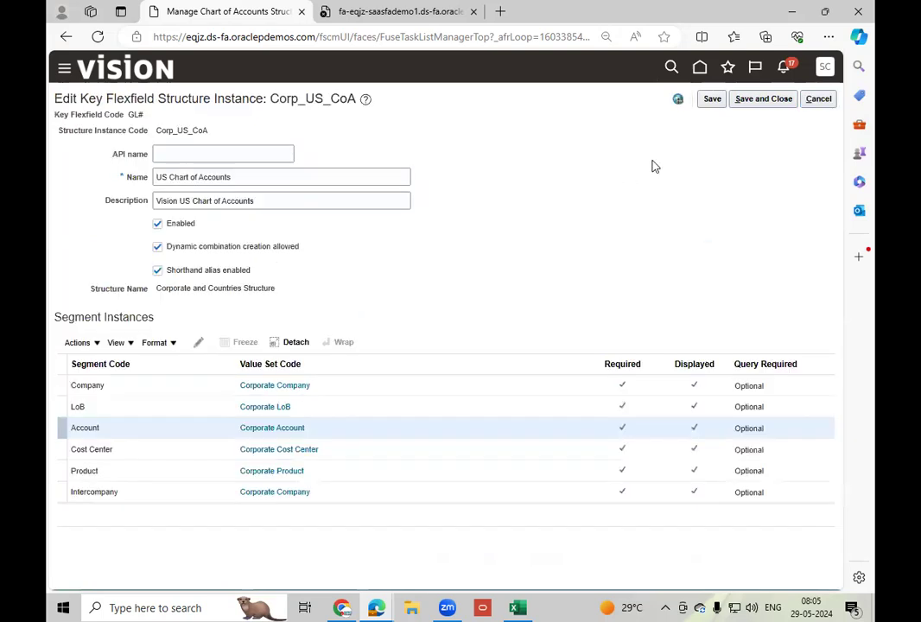
{"action": "left_click", "coordinate": [819, 99]}
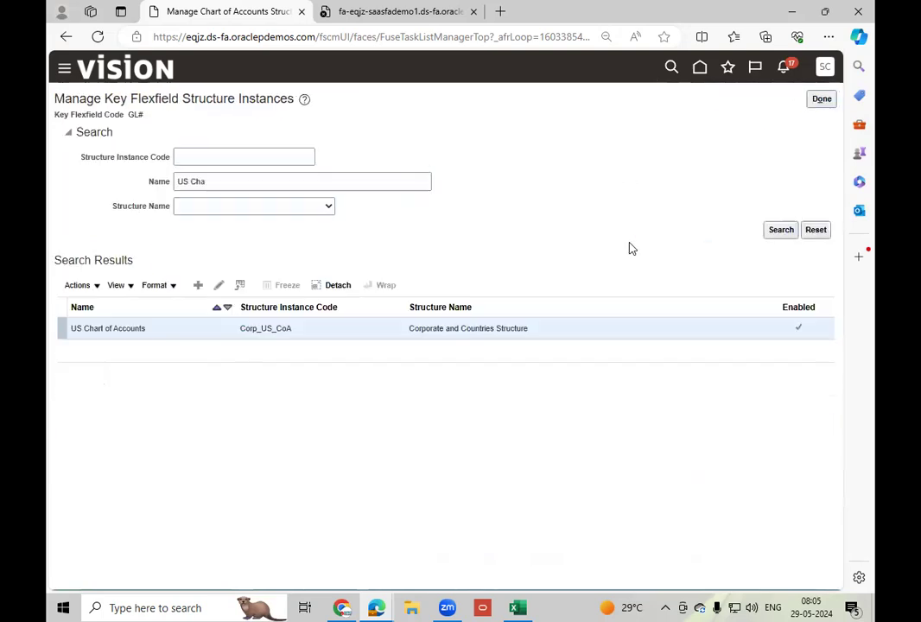
Close the chart of accounts structure instances, open Assign Business Unit Business Function under Organization Structures, and choose to select and add a business unit.
{"action": "left_click", "coordinate": [822, 100]}
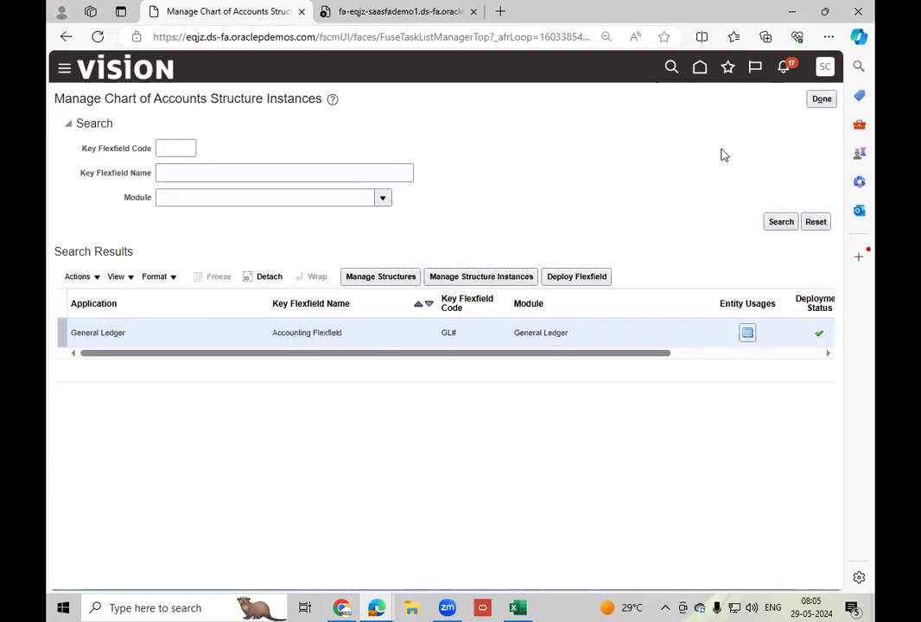
{"action": "left_click", "coordinate": [822, 99]}
{"action": "left_click", "coordinate": [123, 327]}
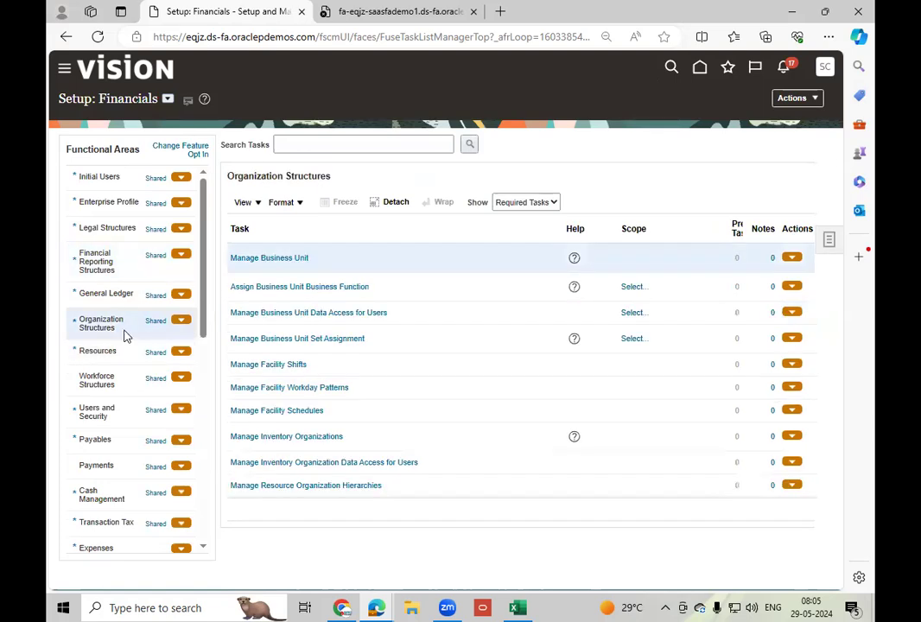
{"action": "left_click", "coordinate": [322, 288]}
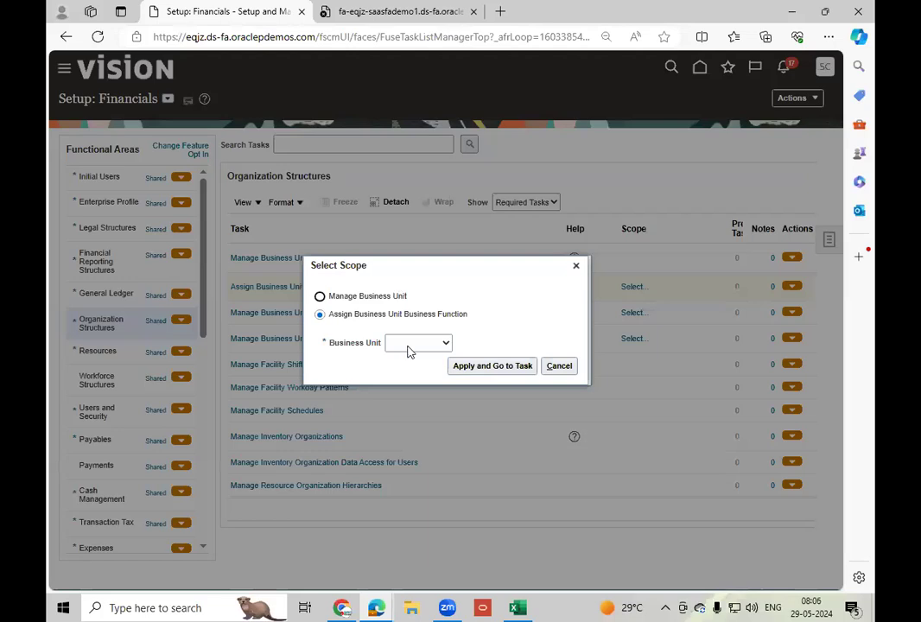
{"action": "left_click", "coordinate": [411, 344]}
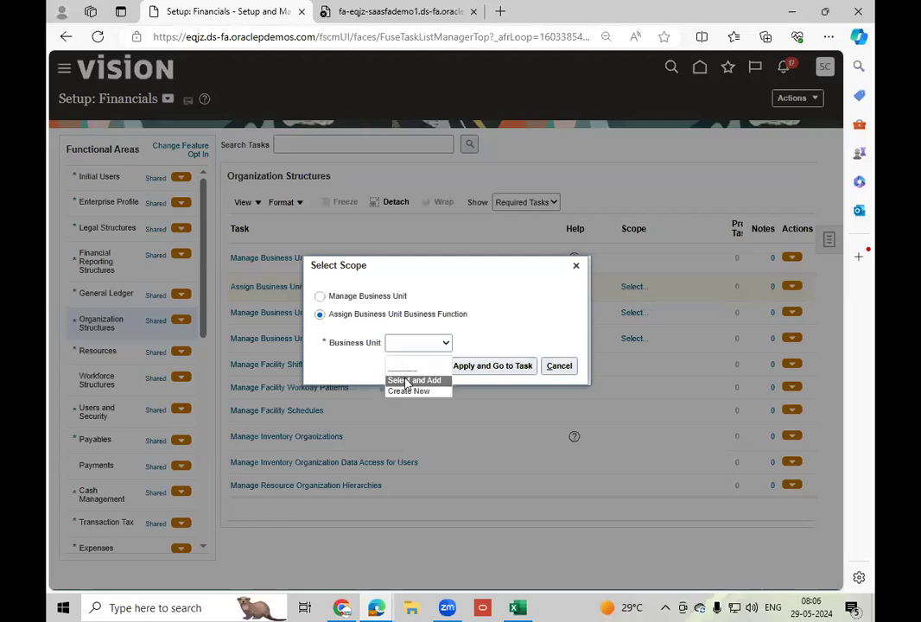
{"action": "left_click", "coordinate": [407, 381]}
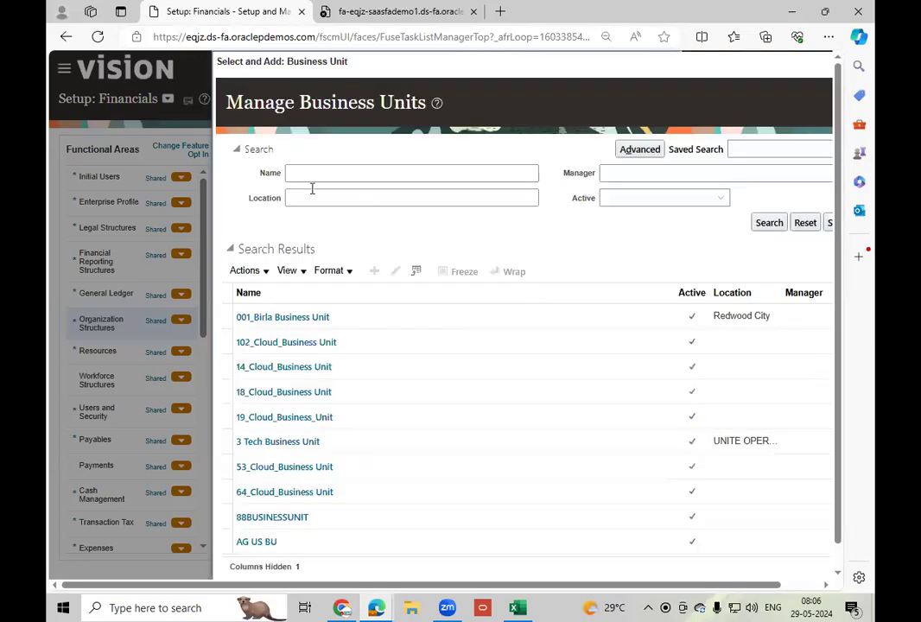
Search the business units by the name US1 and set US1 Business Unit as the scope for assigning business functions.
{"action": "left_click", "coordinate": [320, 178]}
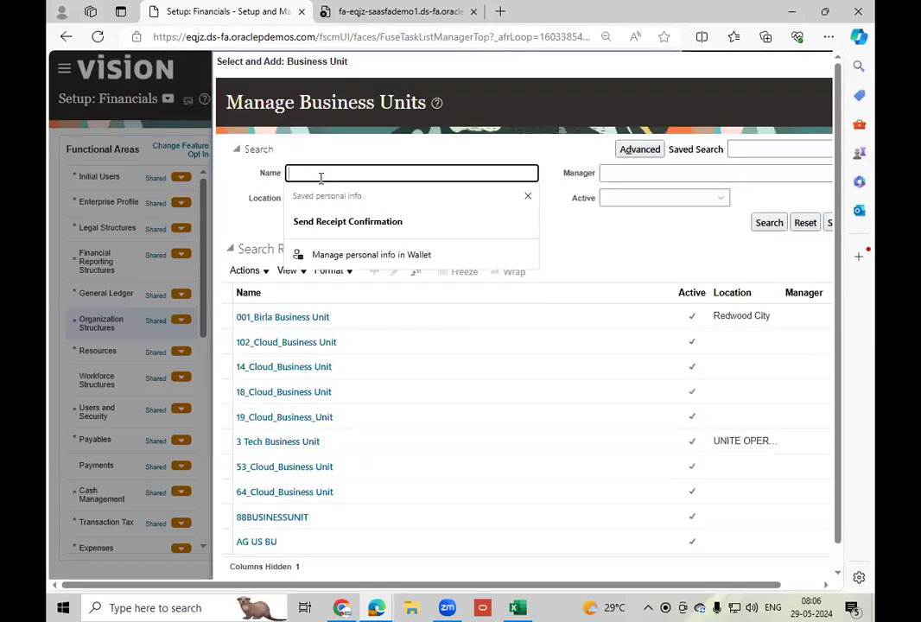
{"action": "type", "text": "US1"}
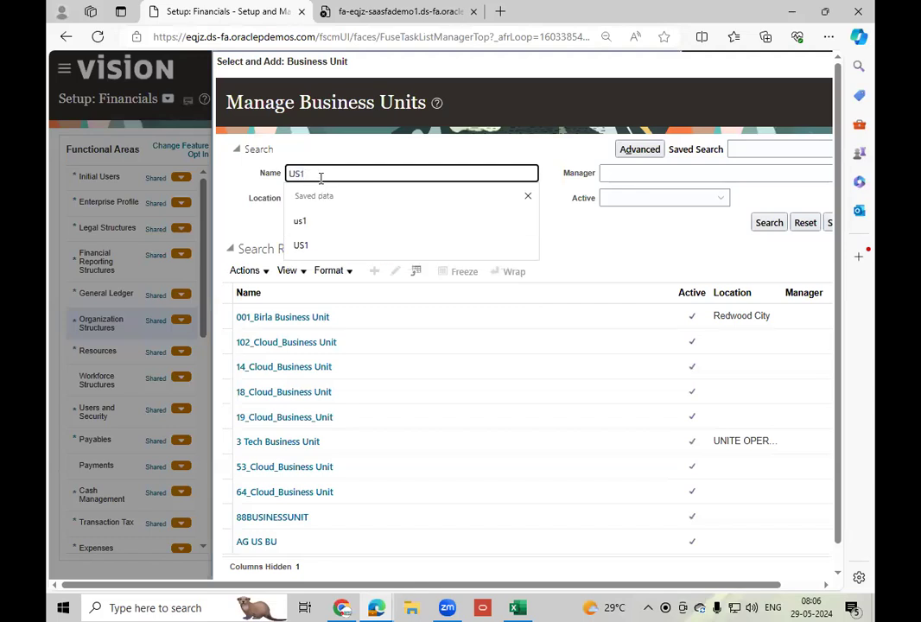
{"action": "key", "text": "Return"}
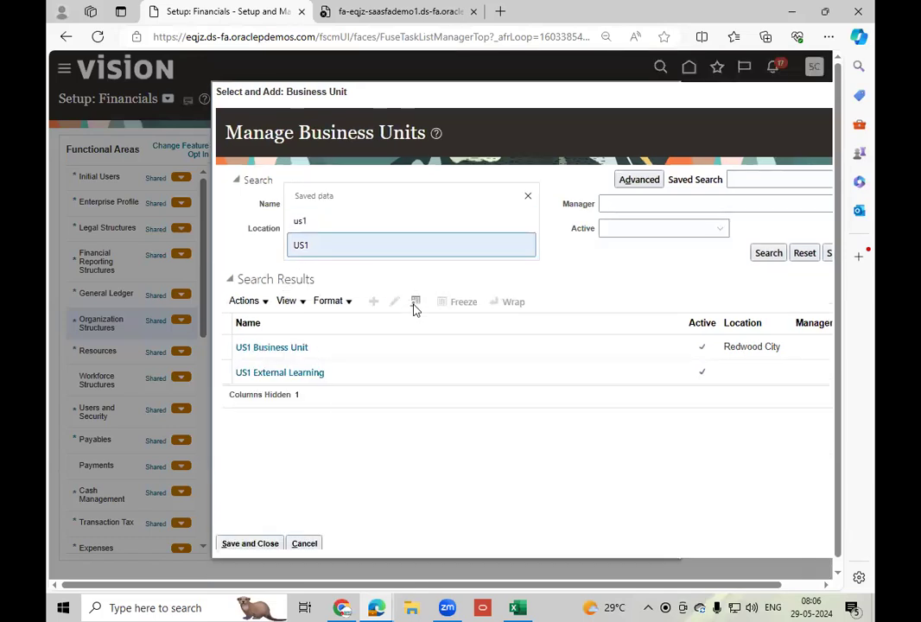
{"action": "left_click", "coordinate": [346, 350]}
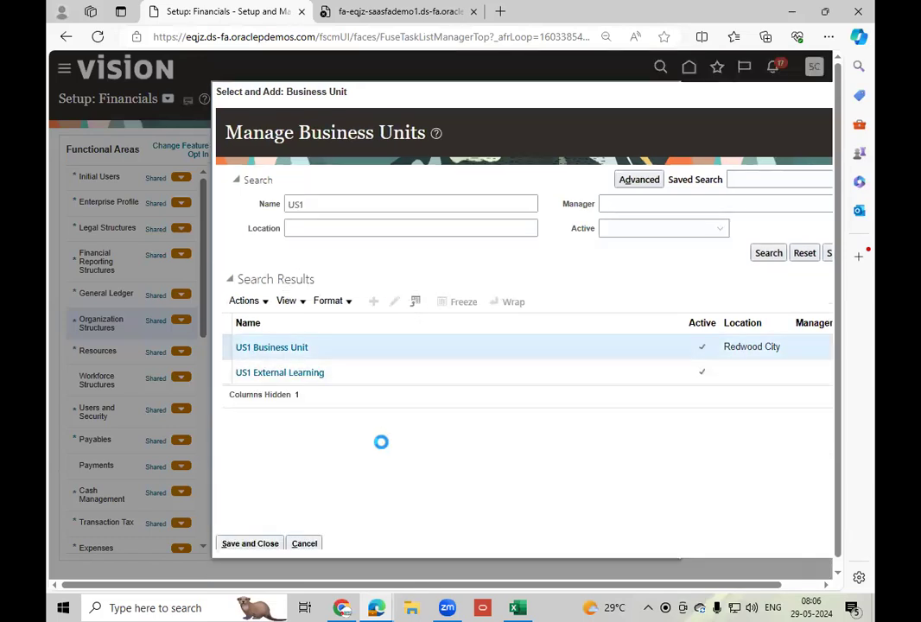
{"action": "left_click", "coordinate": [250, 544]}
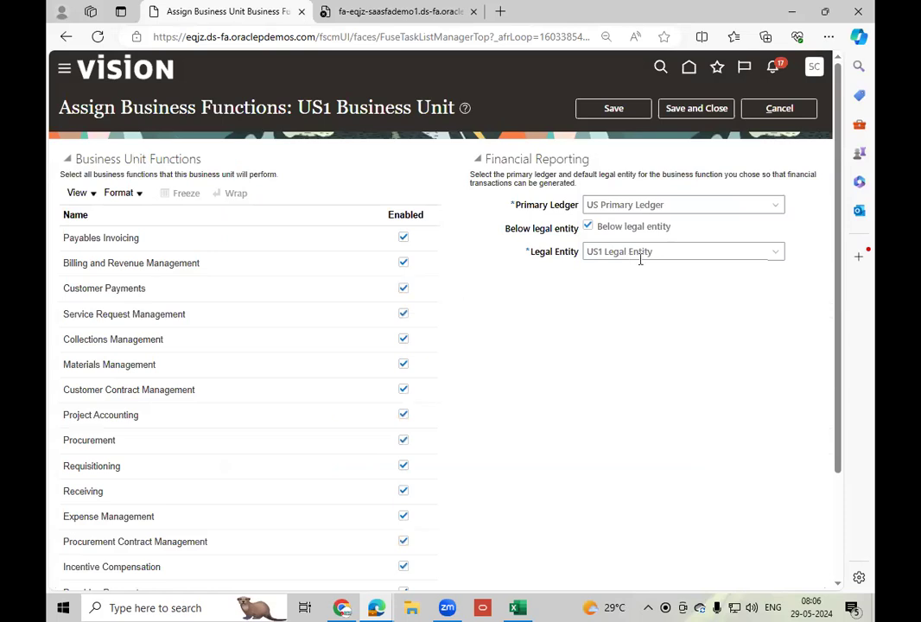
Copy the business unit's primary ledger name and use it to look up US Primary Ledger in Manage Primary Ledgers under General Ledger.
{"action": "left_click", "coordinate": [677, 205]}
{"action": "key", "text": "ctrl+c"}
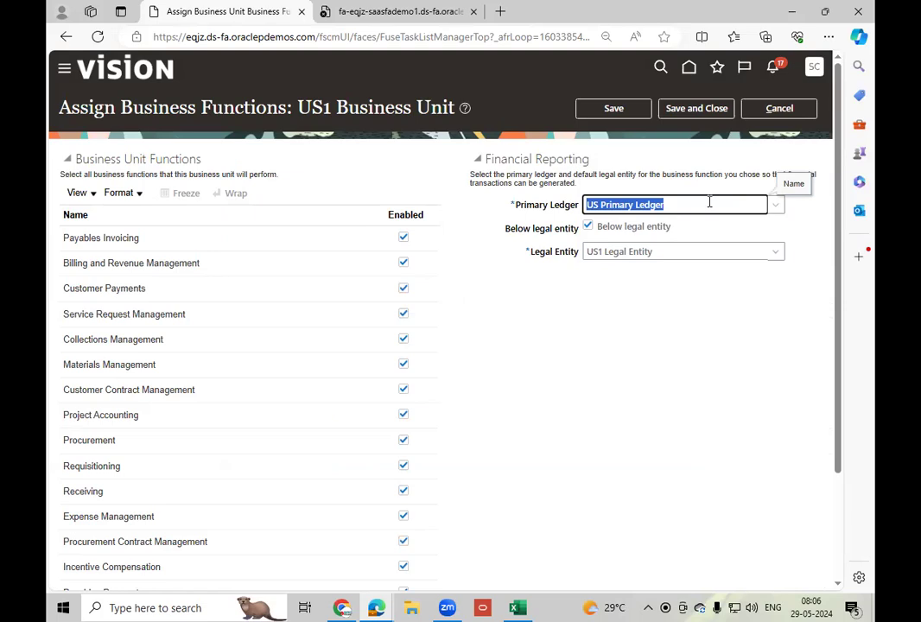
{"action": "left_click", "coordinate": [778, 109]}
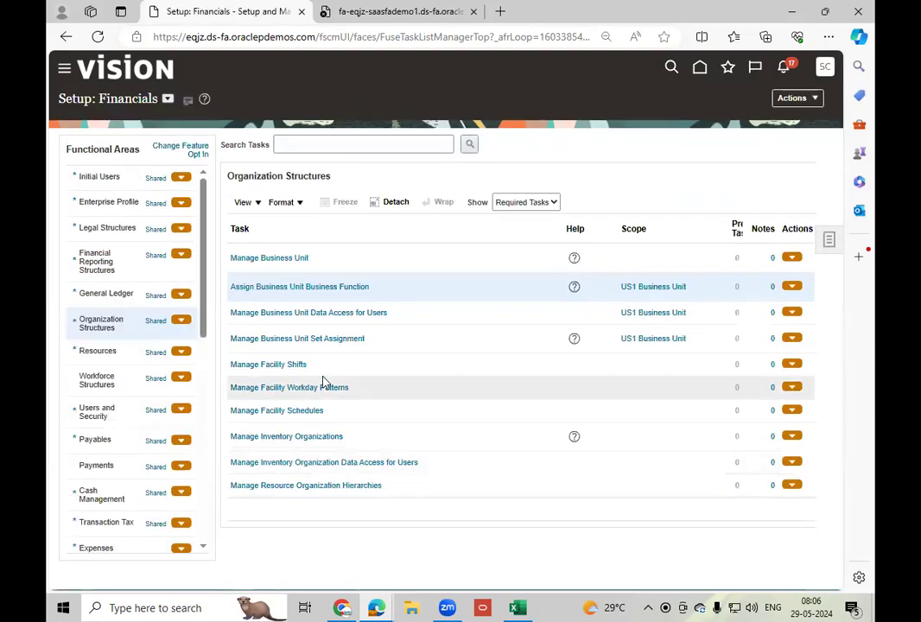
{"action": "left_click", "coordinate": [115, 295]}
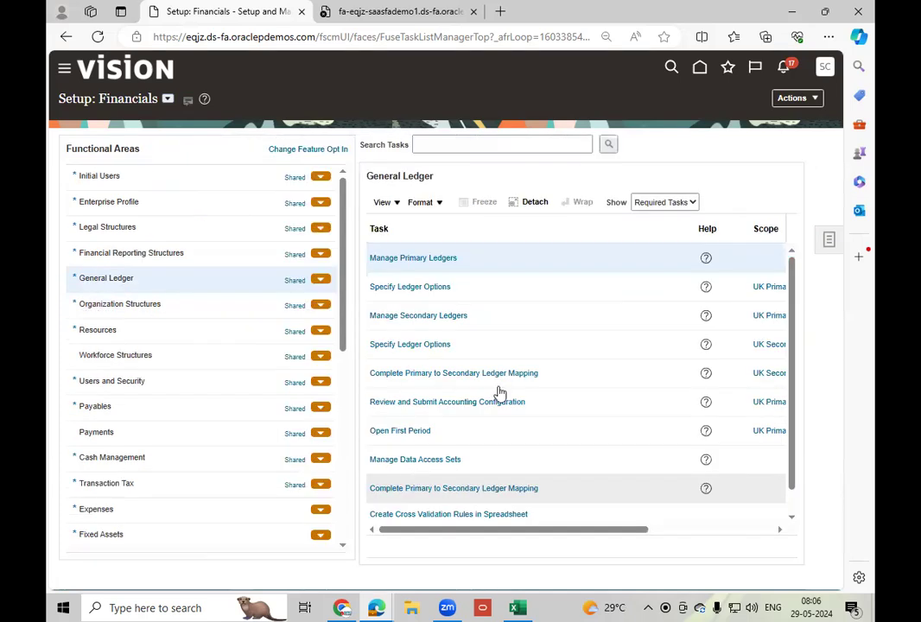
{"action": "left_click", "coordinate": [438, 259]}
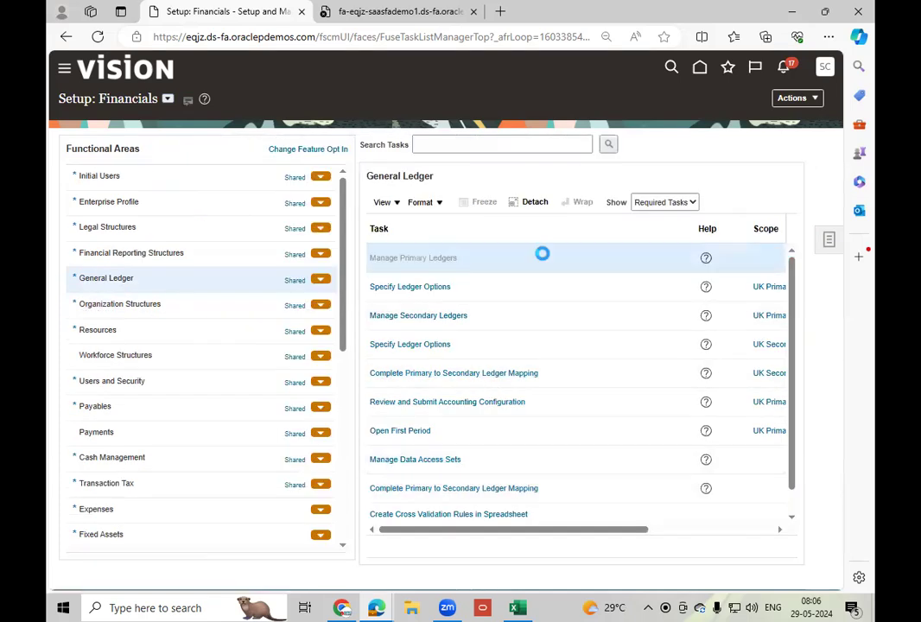
{"action": "left_click", "coordinate": [118, 170]}
{"action": "key", "text": "ctrl+v"}
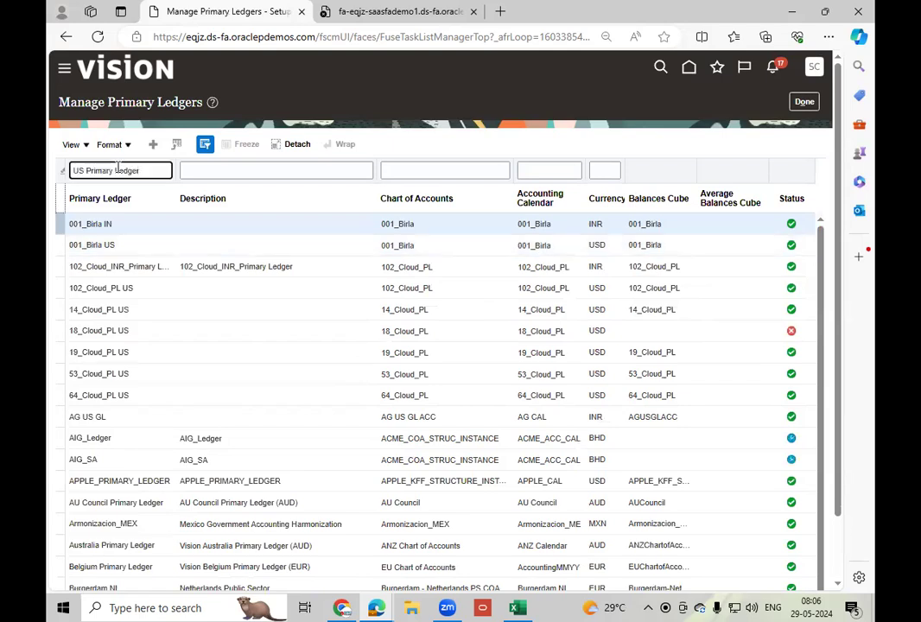
{"action": "key", "text": "Return"}
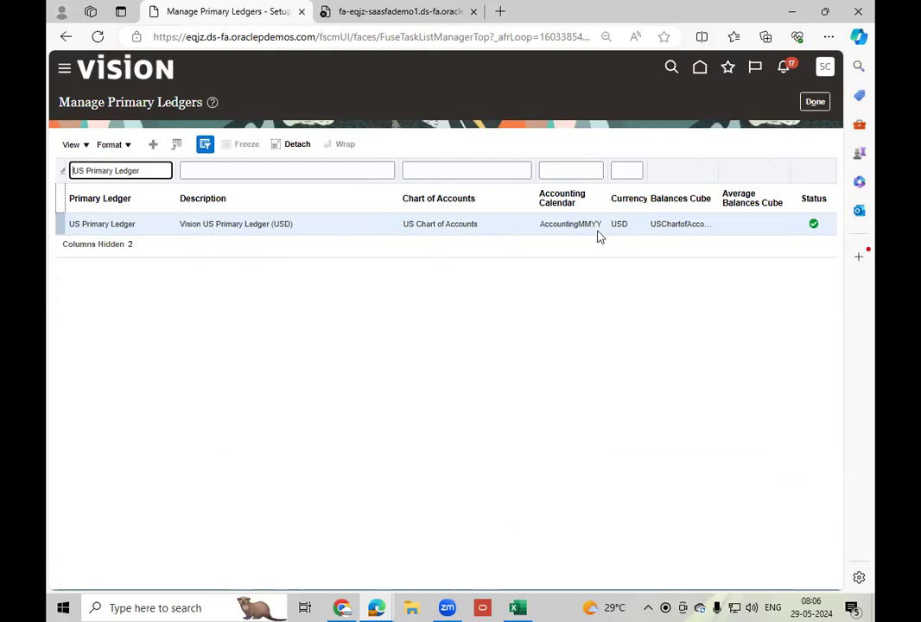
{"action": "left_click", "coordinate": [819, 102]}
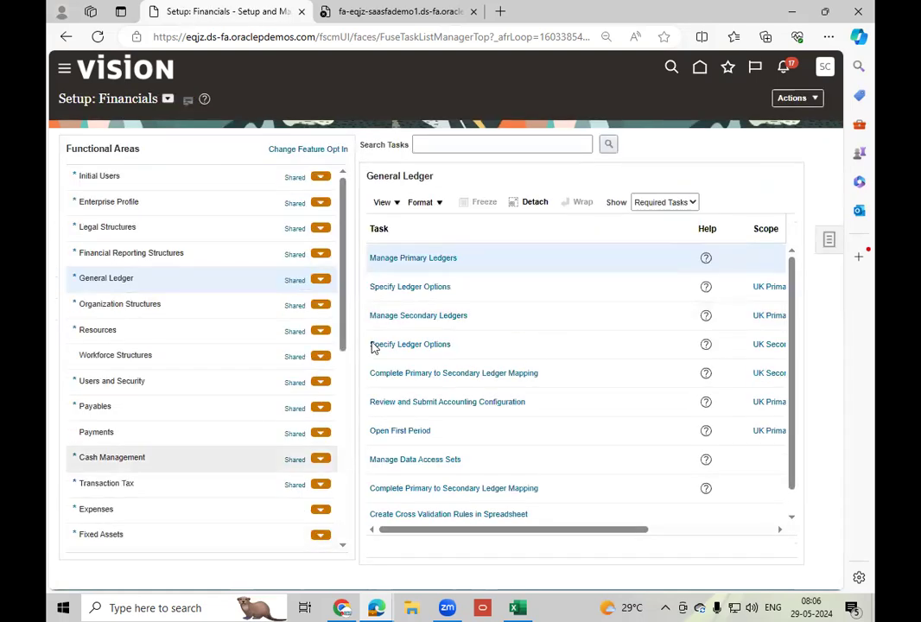
Show all tasks of Financial Reporting Structures and open Manage Segment Value Security Rules.
{"action": "left_click", "coordinate": [195, 255]}
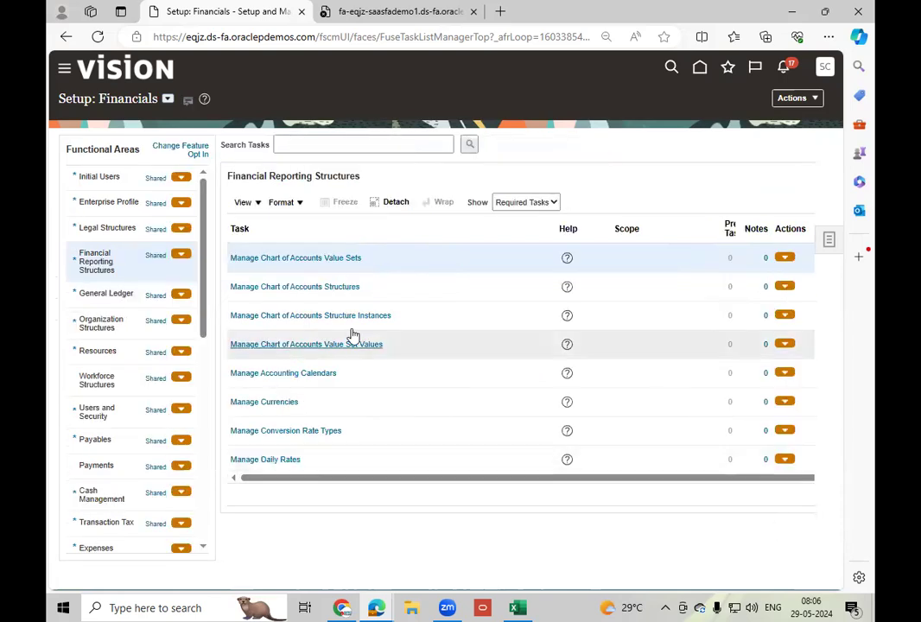
{"action": "left_click", "coordinate": [534, 202]}
{"action": "left_click", "coordinate": [525, 220]}
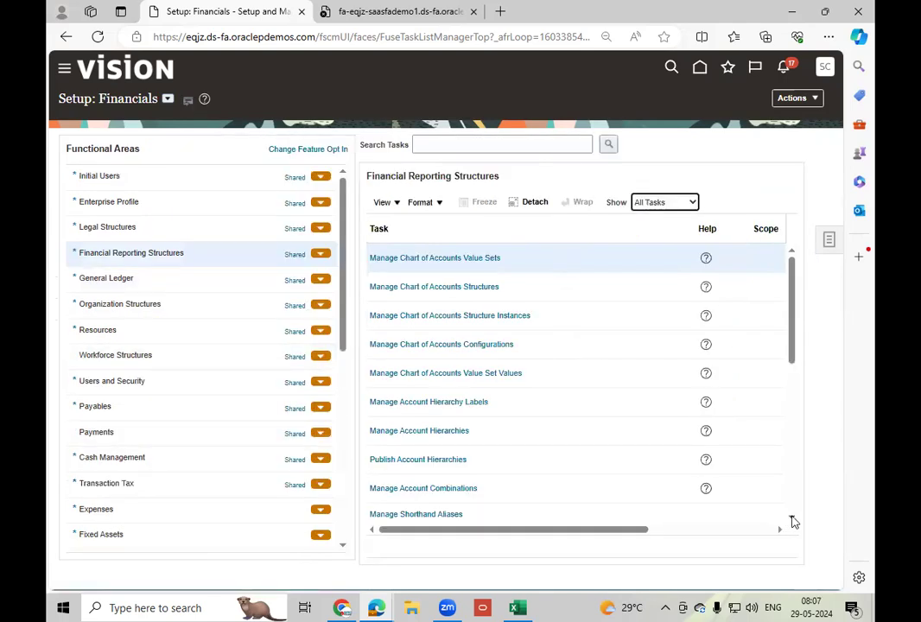
{"action": "left_click", "coordinate": [791, 520]}
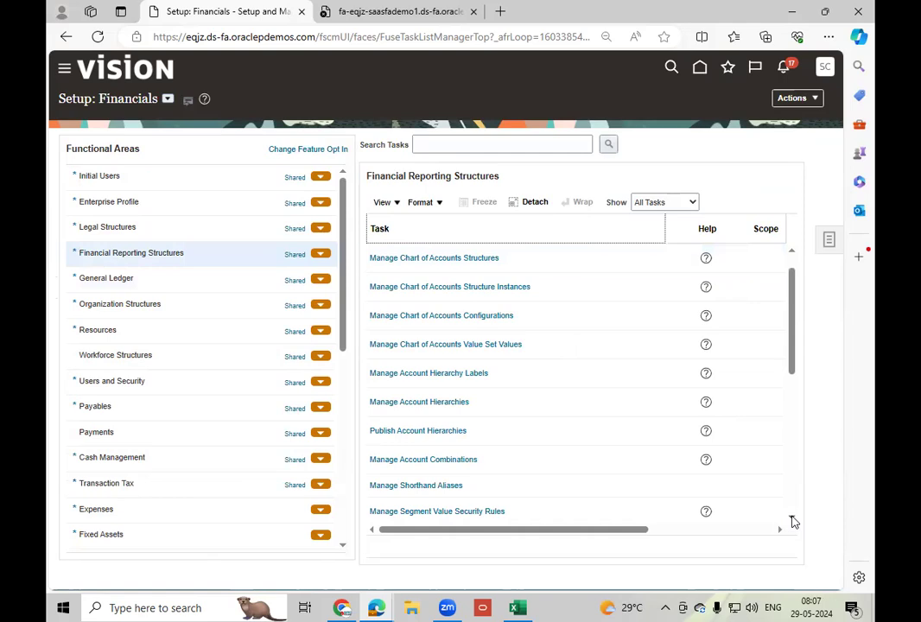
{"action": "left_click", "coordinate": [792, 519]}
{"action": "left_click", "coordinate": [792, 520]}
{"action": "left_click", "coordinate": [793, 521]}
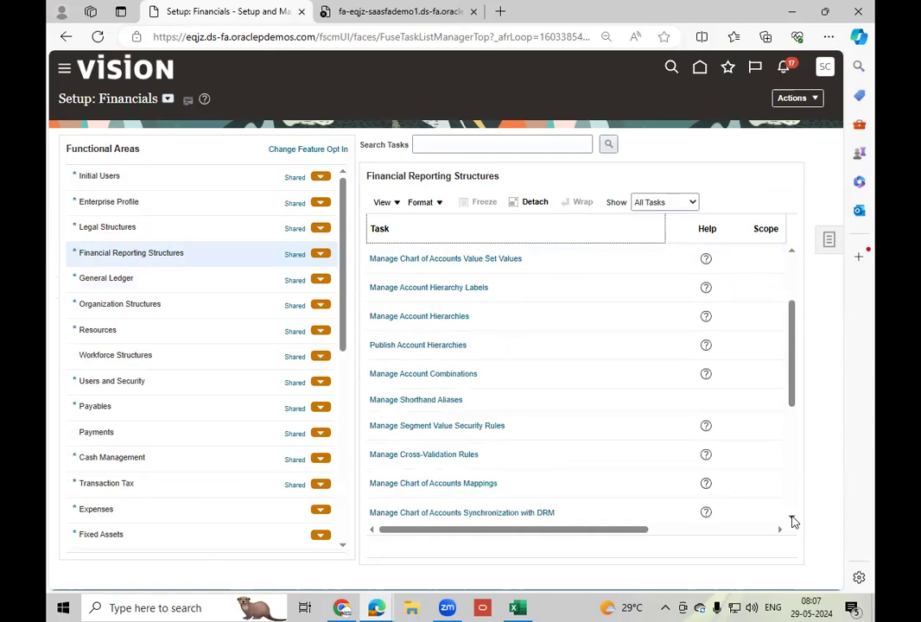
{"action": "left_click", "coordinate": [792, 520]}
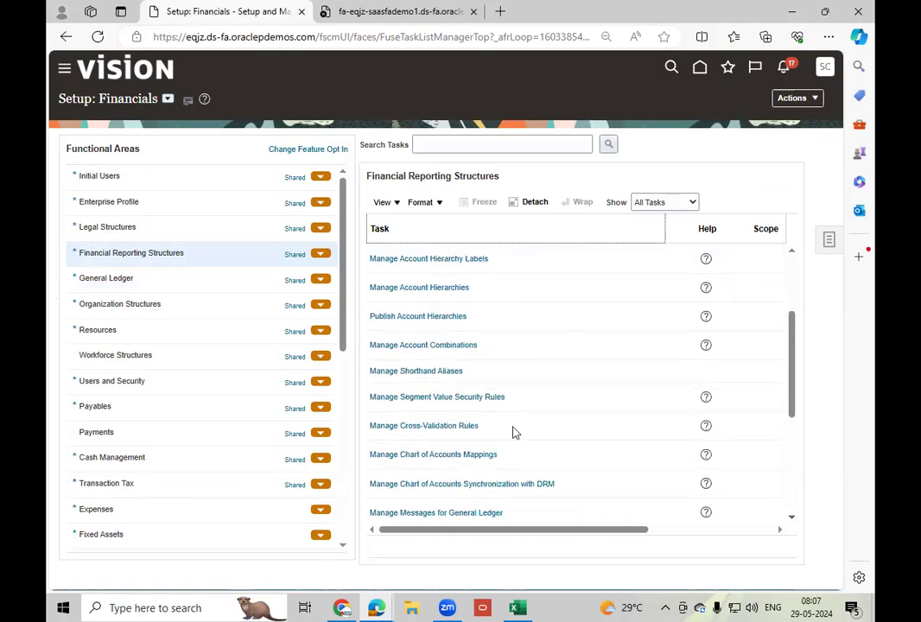
{"action": "left_click", "coordinate": [489, 396]}
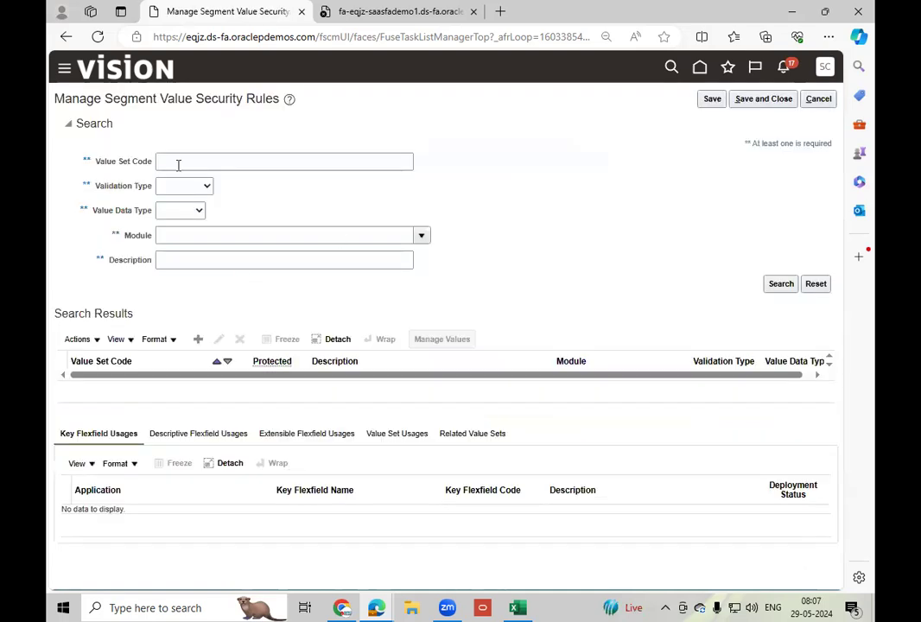
Search the value sets by the code Corpo and open the data security of the Corporate Account value set for editing.
{"action": "left_click", "coordinate": [198, 159]}
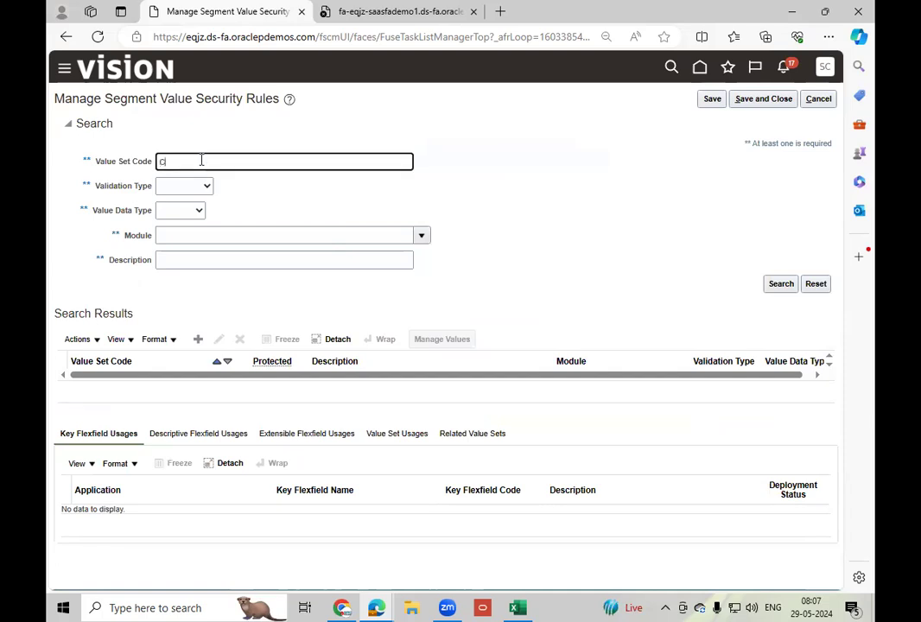
{"action": "left_click", "coordinate": [781, 283]}
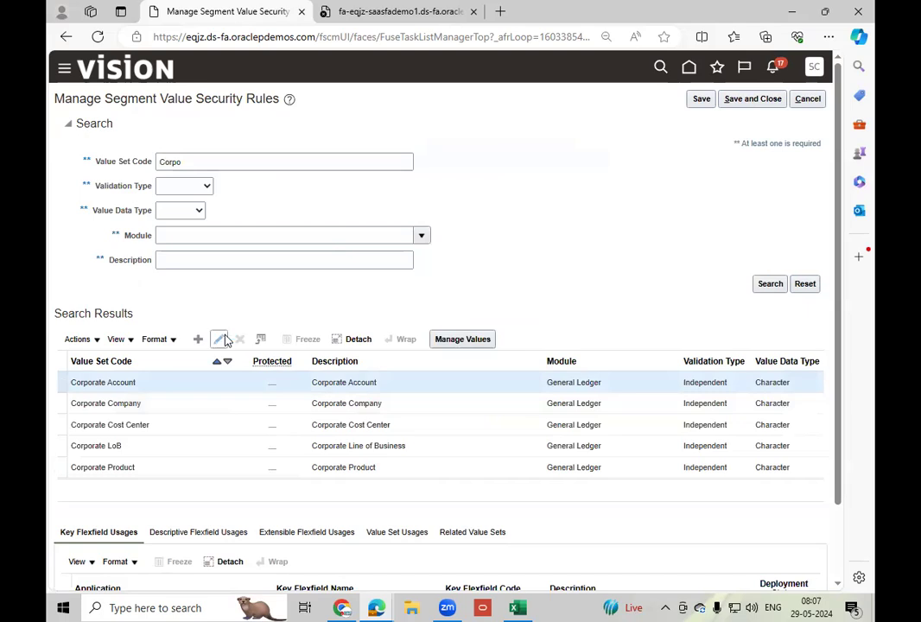
{"action": "left_click", "coordinate": [222, 339]}
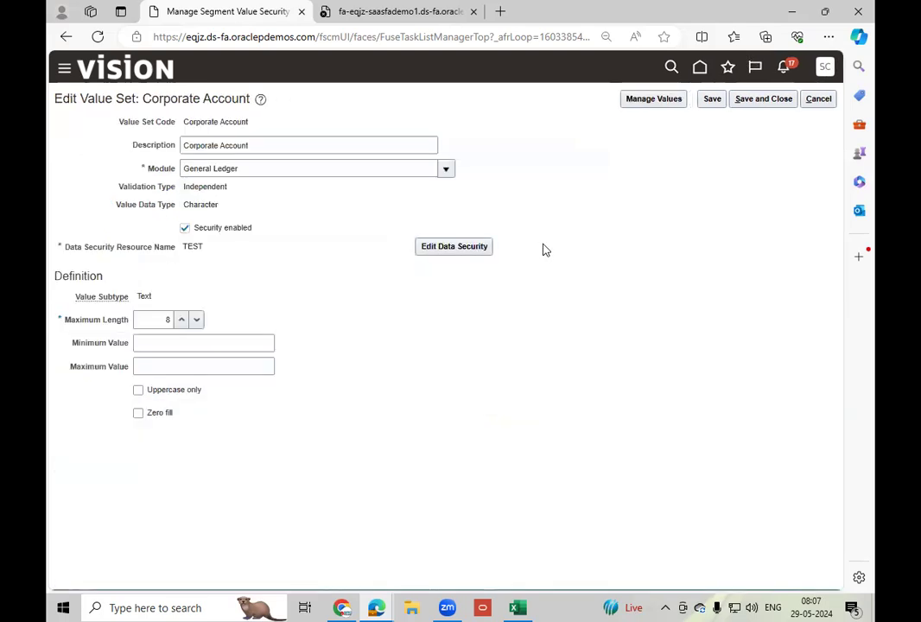
{"action": "left_click", "coordinate": [475, 248]}
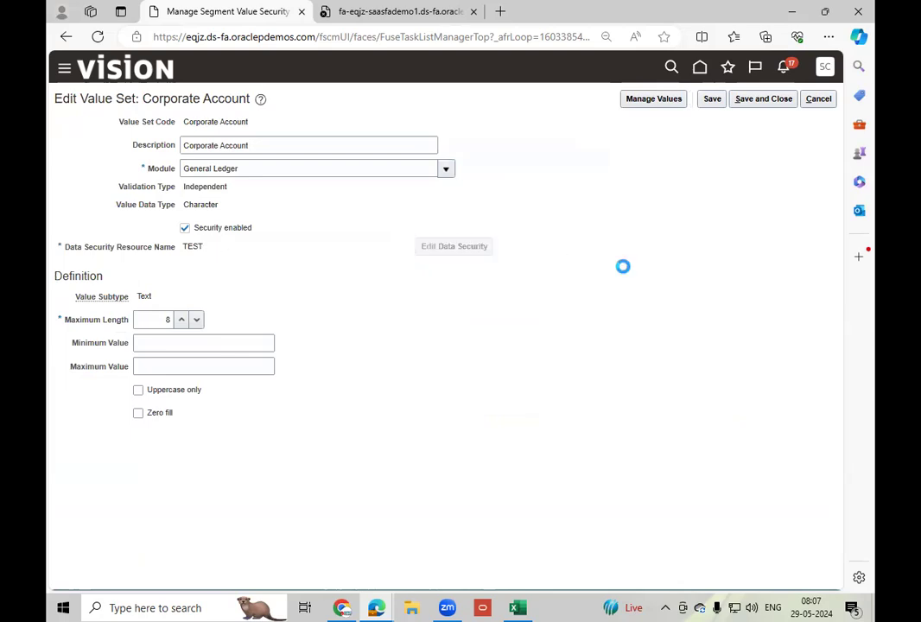
Delete the read policy with the All Values condition from the TEST data security, then save and submit the change.
{"action": "left_click", "coordinate": [119, 123]}
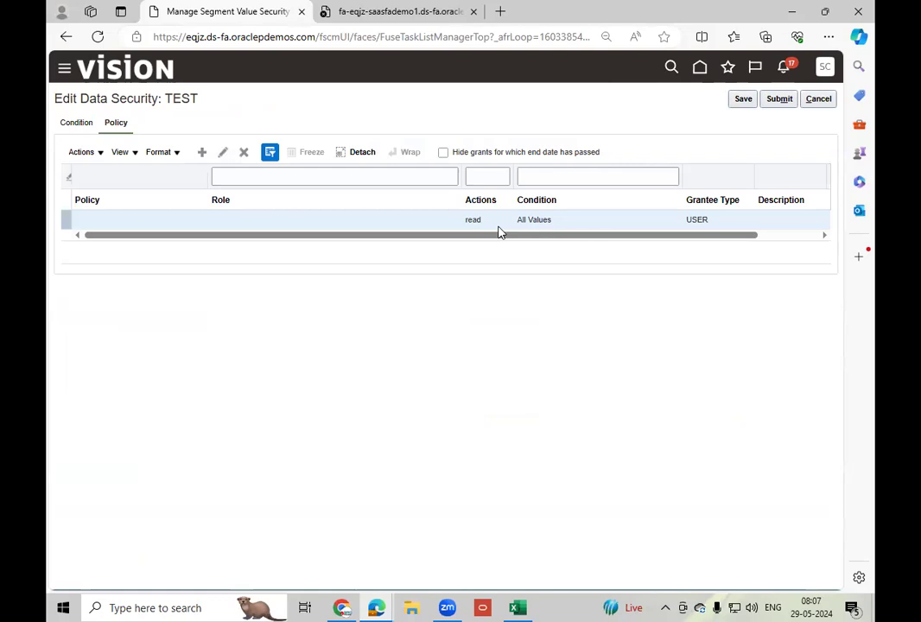
{"action": "left_click_drag", "start_coordinate": [577, 234], "coordinate": [51, 255]}
{"action": "left_click", "coordinate": [245, 154]}
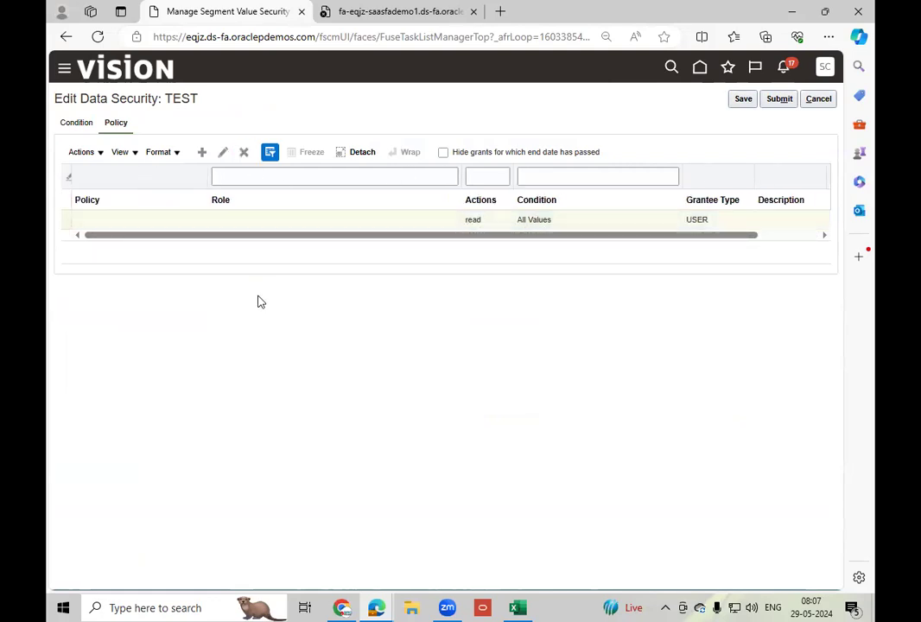
{"action": "left_click", "coordinate": [742, 99]}
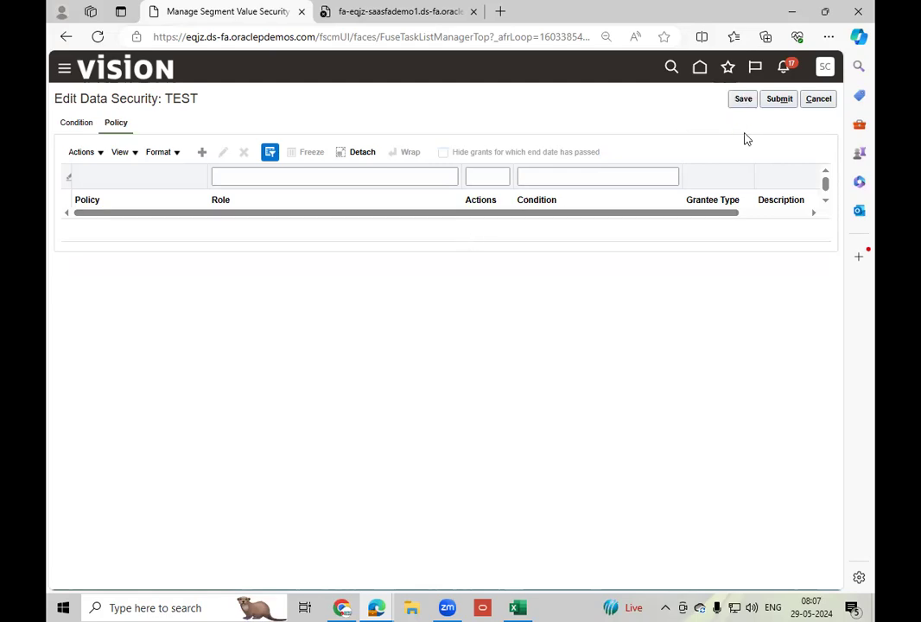
{"action": "left_click", "coordinate": [779, 100]}
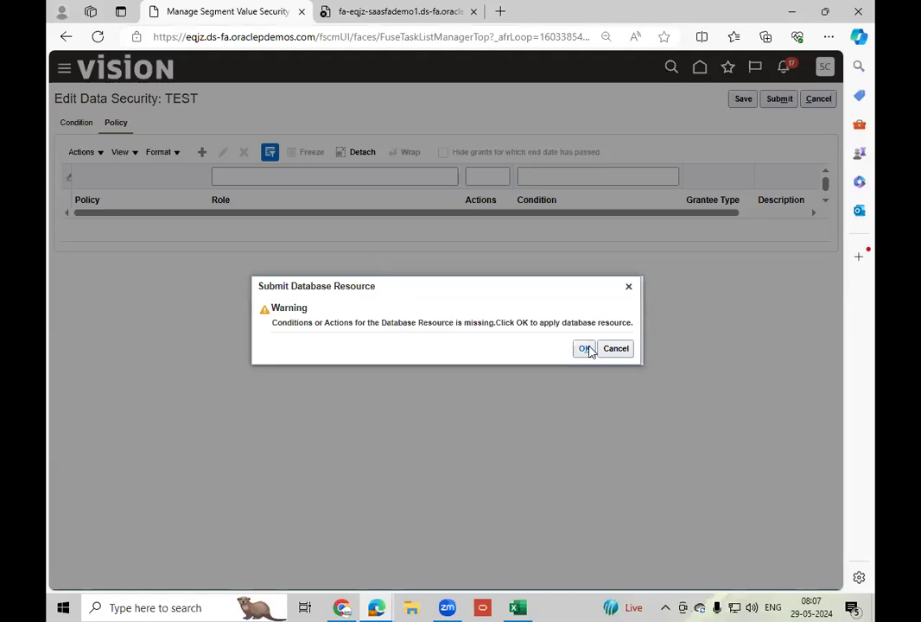
{"action": "left_click", "coordinate": [585, 348]}
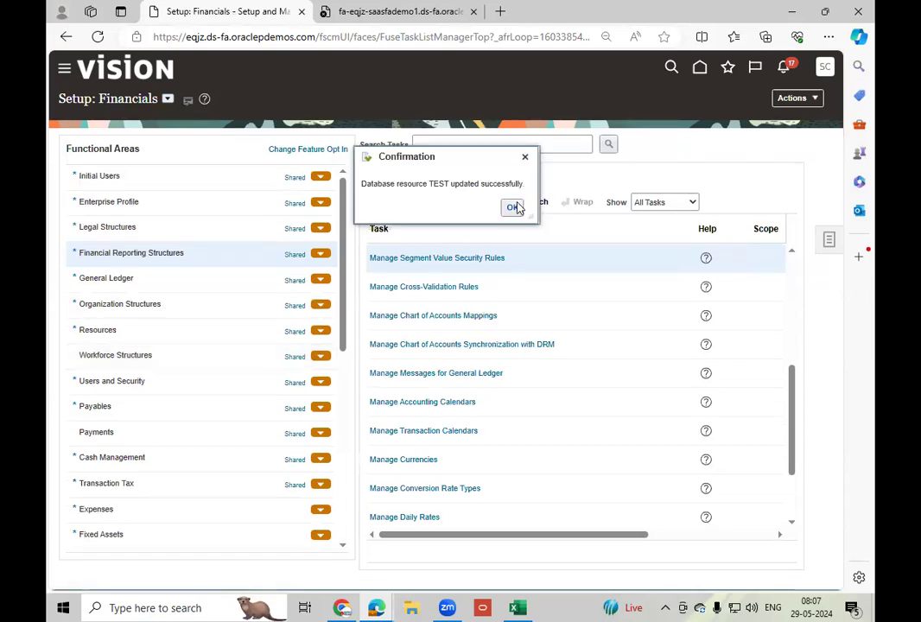
{"action": "left_click", "coordinate": [516, 209]}
Reopen Manage Segment Value Security Rules and search the value sets by the code Corpo.
{"action": "left_click", "coordinate": [469, 259]}
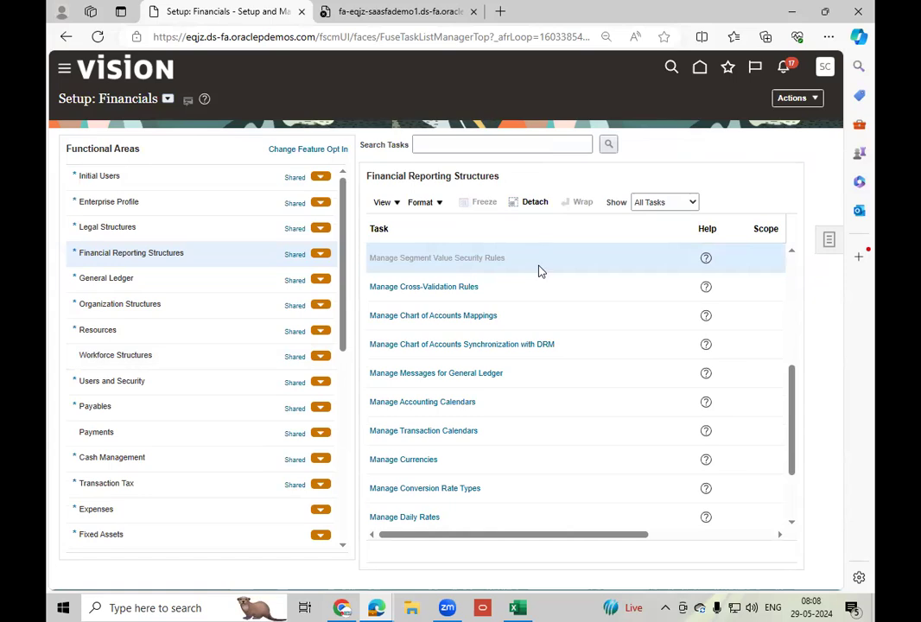
{"action": "left_click", "coordinate": [225, 163]}
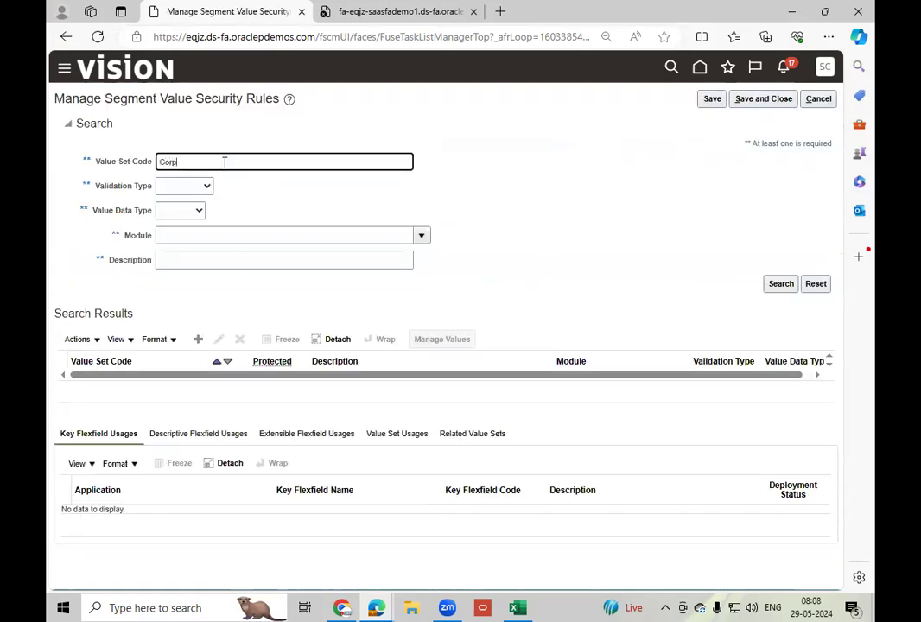
{"action": "left_click", "coordinate": [780, 286]}
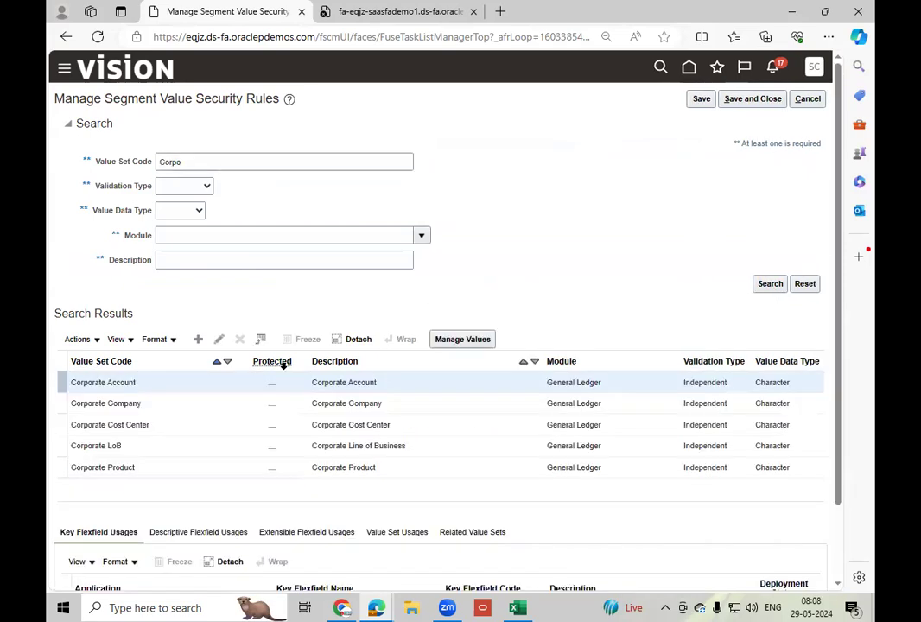
Disable security on the Corporate Account value set, then save and close it.
{"action": "left_click", "coordinate": [219, 339]}
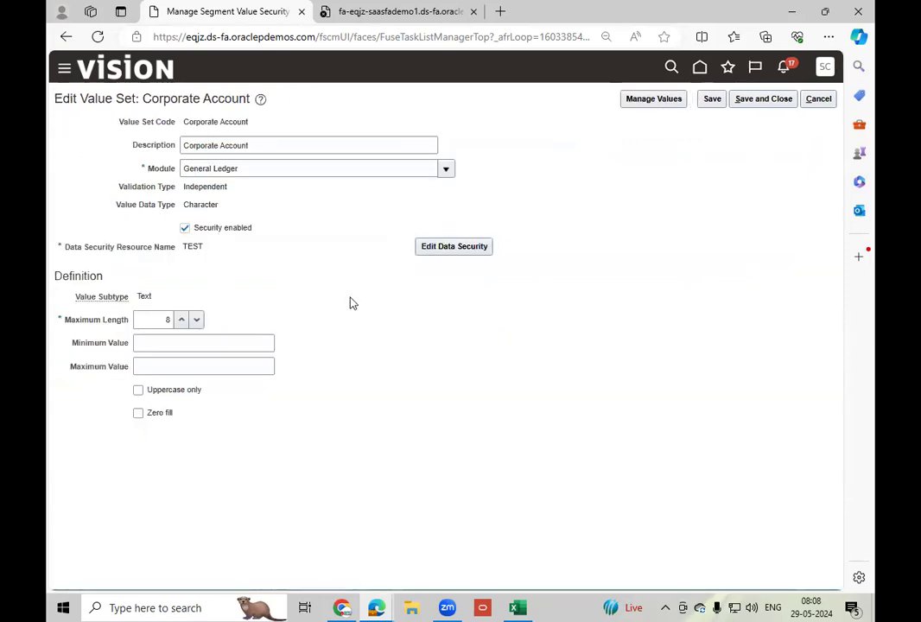
{"action": "left_click", "coordinate": [187, 228]}
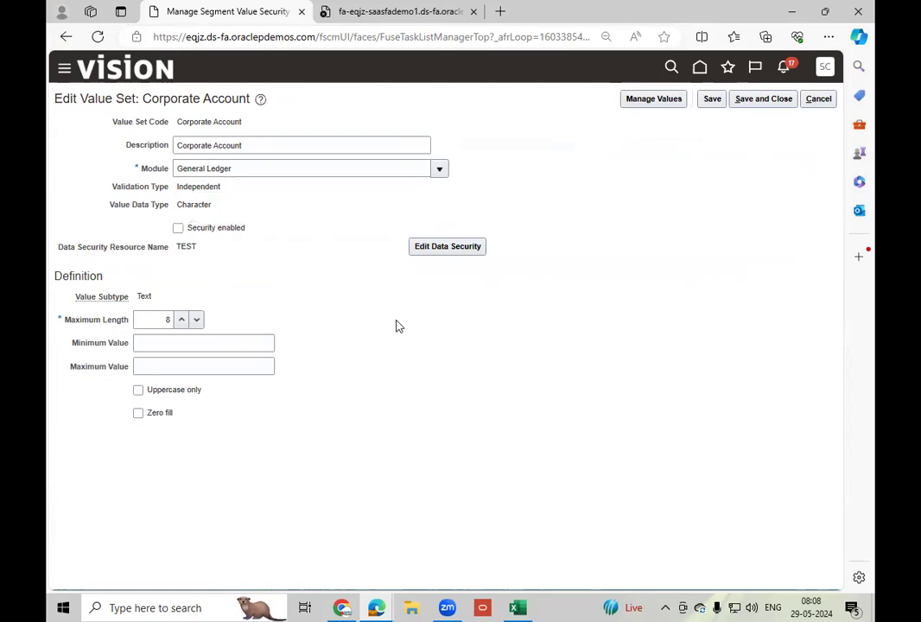
{"action": "left_click", "coordinate": [710, 103]}
{"action": "left_click", "coordinate": [754, 102]}
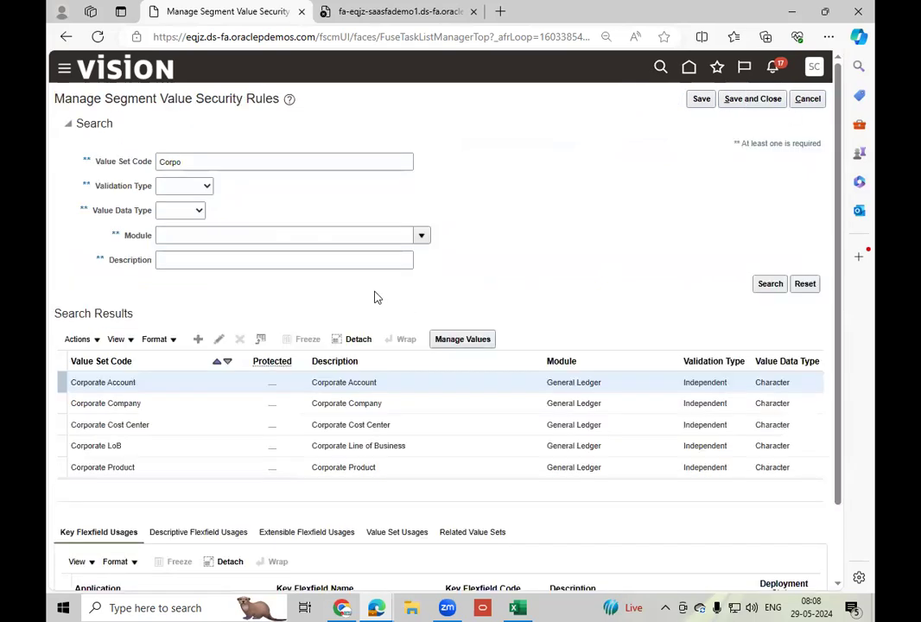
Check the security setting of the Corporate Company value set without changing it, then save and close the segment value security rules.
{"action": "left_click", "coordinate": [175, 406]}
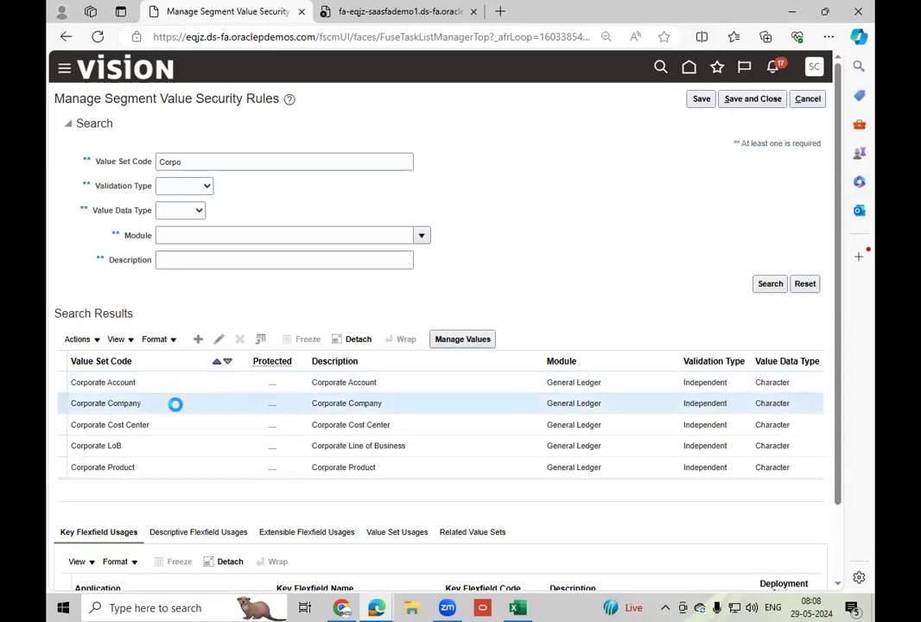
{"action": "left_click", "coordinate": [219, 339]}
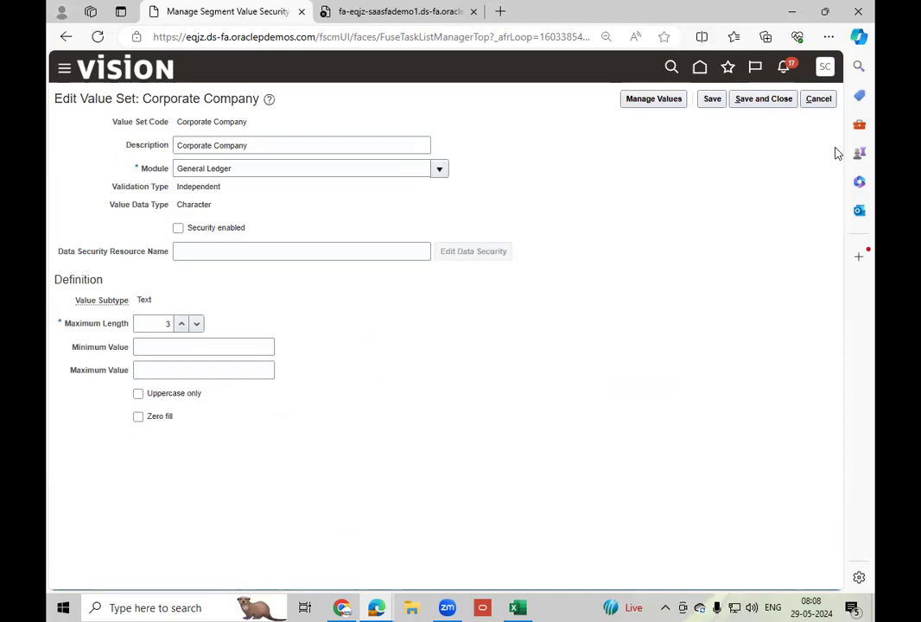
{"action": "left_click", "coordinate": [818, 100]}
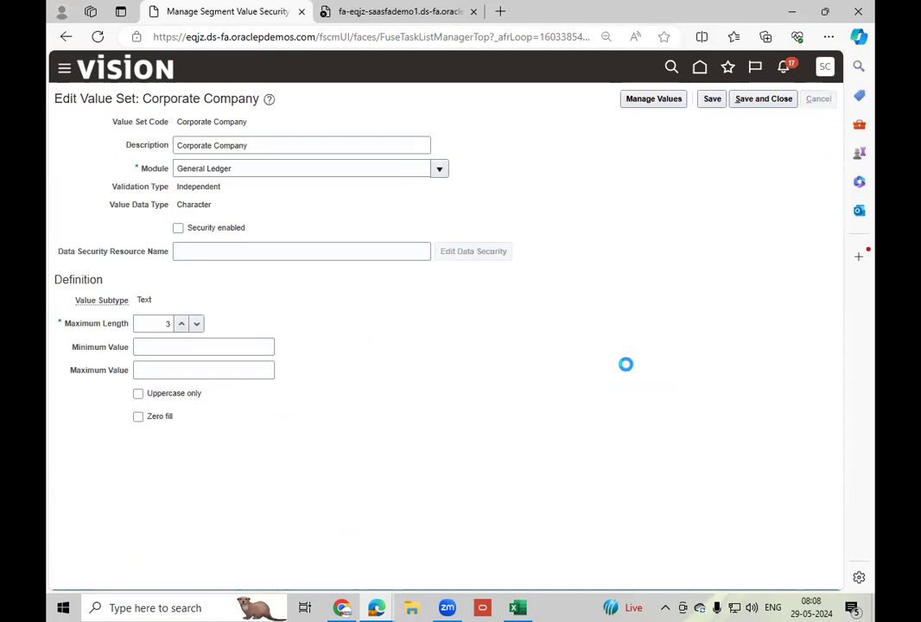
{"action": "left_click", "coordinate": [755, 100]}
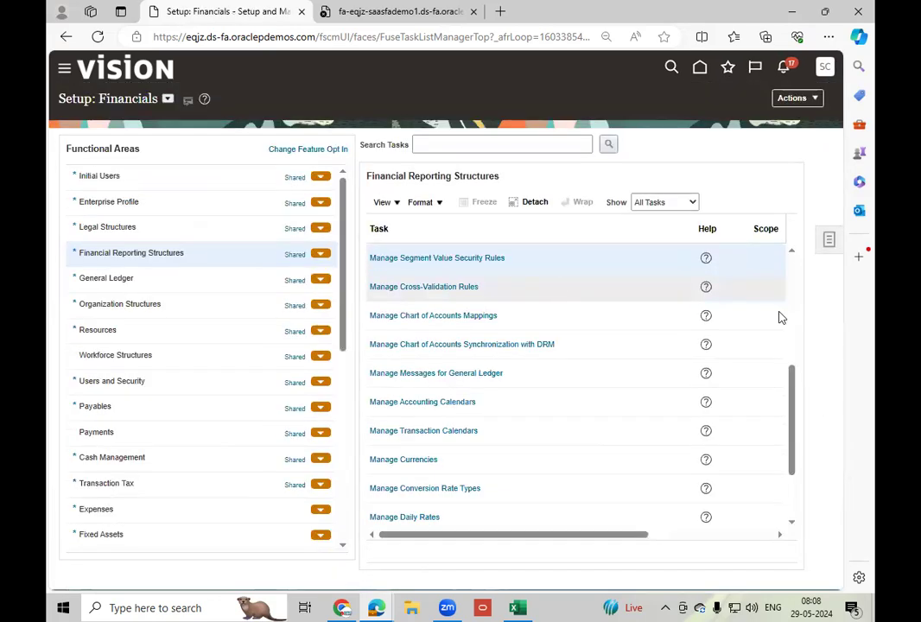
Open Manage Cross-Validation Rules and list the rules for the US Chart of Accounts.
{"action": "left_click", "coordinate": [435, 288]}
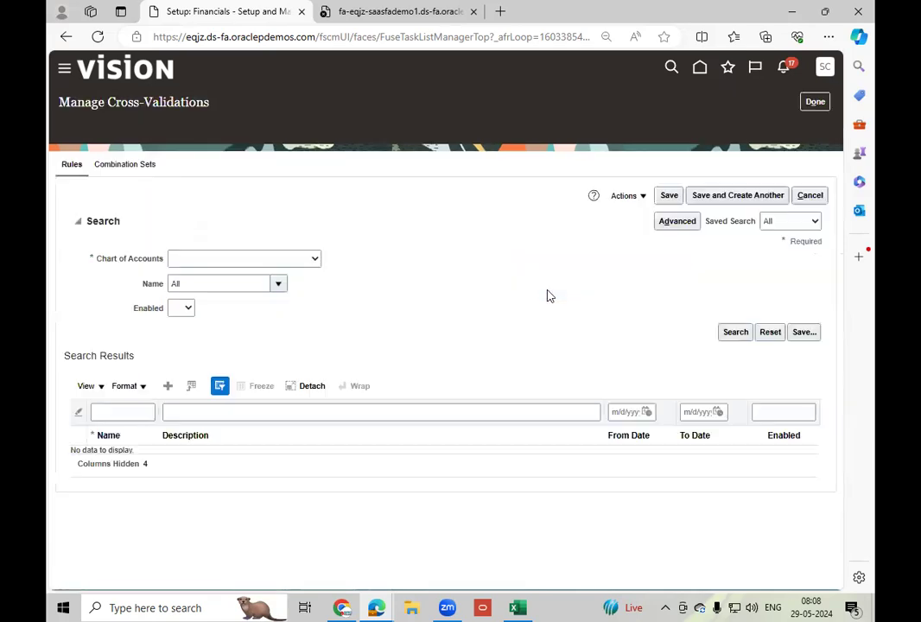
{"action": "left_click", "coordinate": [239, 242]}
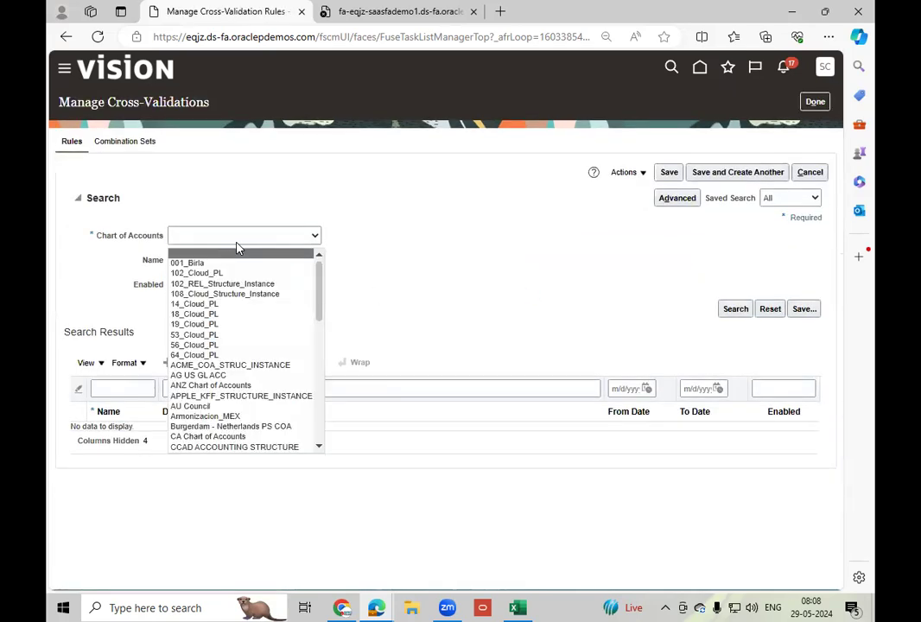
{"action": "key", "text": "u"}
{"action": "key", "text": "u"}
{"action": "key", "text": "u"}
{"action": "key", "text": "u"}
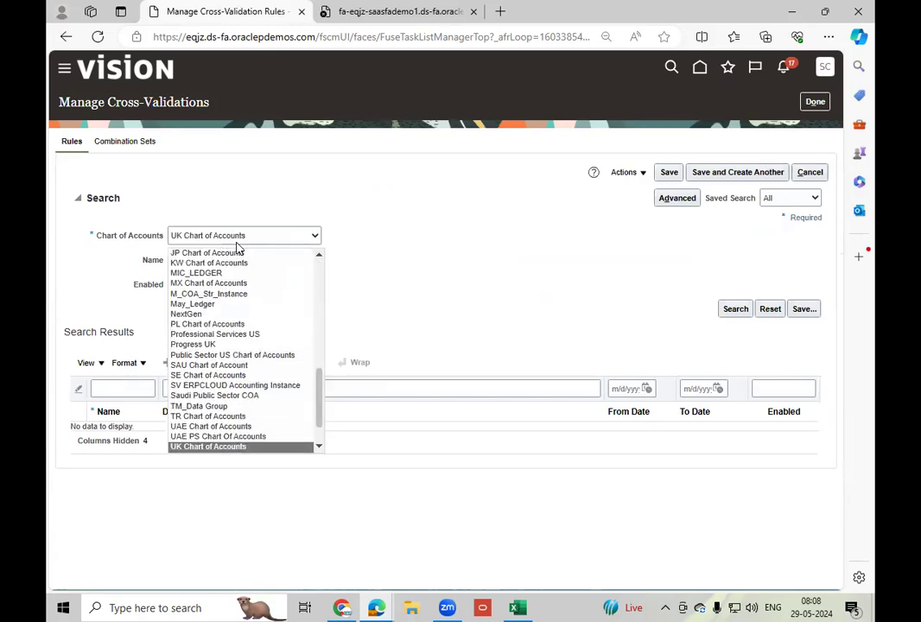
{"action": "left_click", "coordinate": [239, 448]}
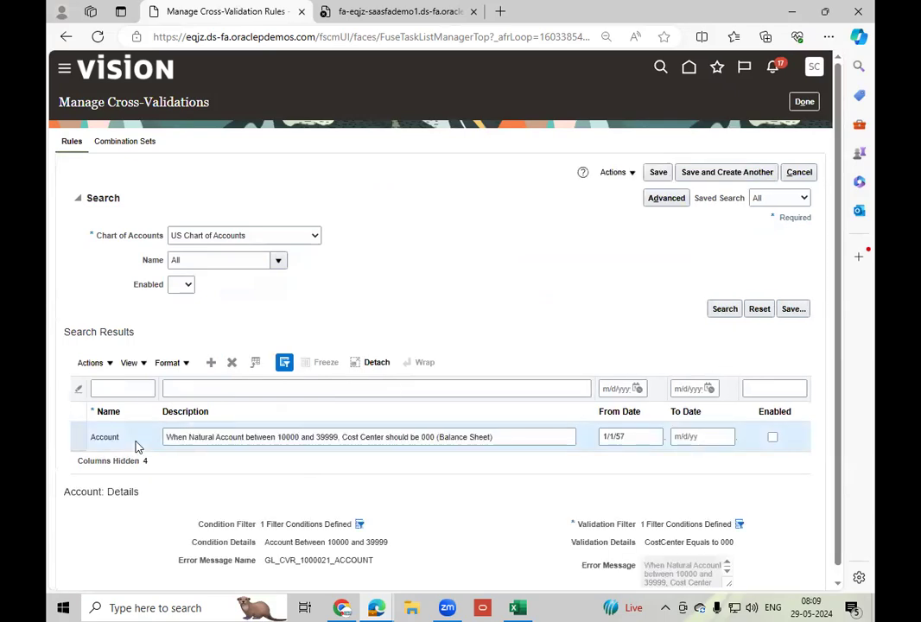
Delete the Account cross-validation rule, save the change and return to the setup tasks.
{"action": "left_click", "coordinate": [233, 364]}
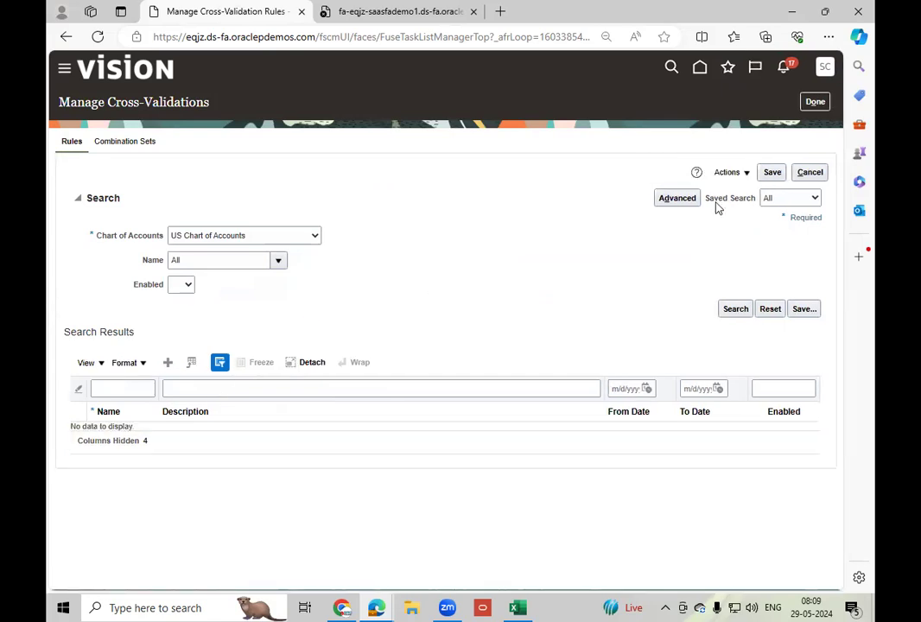
{"action": "left_click", "coordinate": [772, 173]}
{"action": "left_click", "coordinate": [816, 103]}
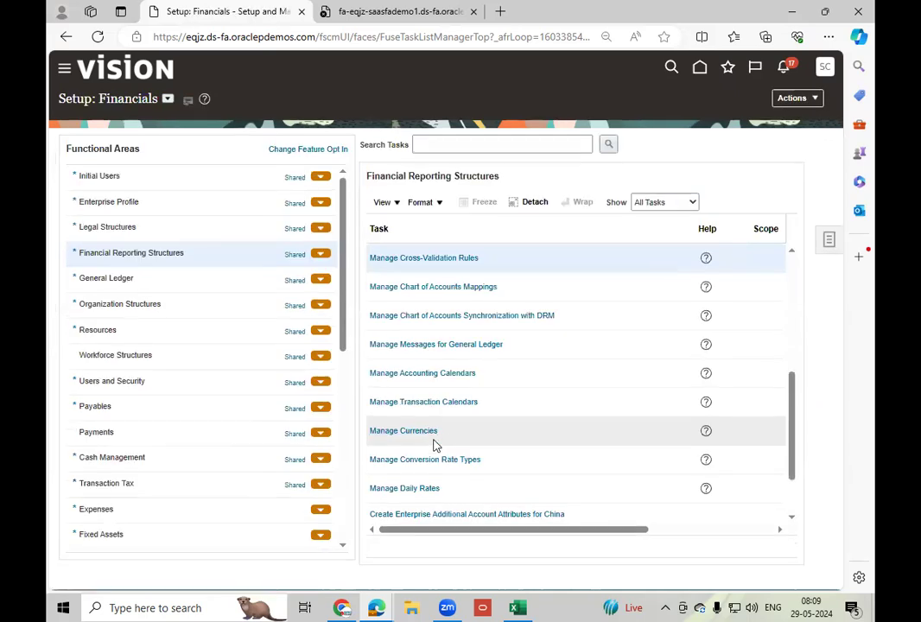
Go to Manage Movement Requests in Inventory Management and start creating a movement request.
{"action": "scroll", "coordinate": [435, 445], "scroll_direction": "down", "scroll_amount": 2}
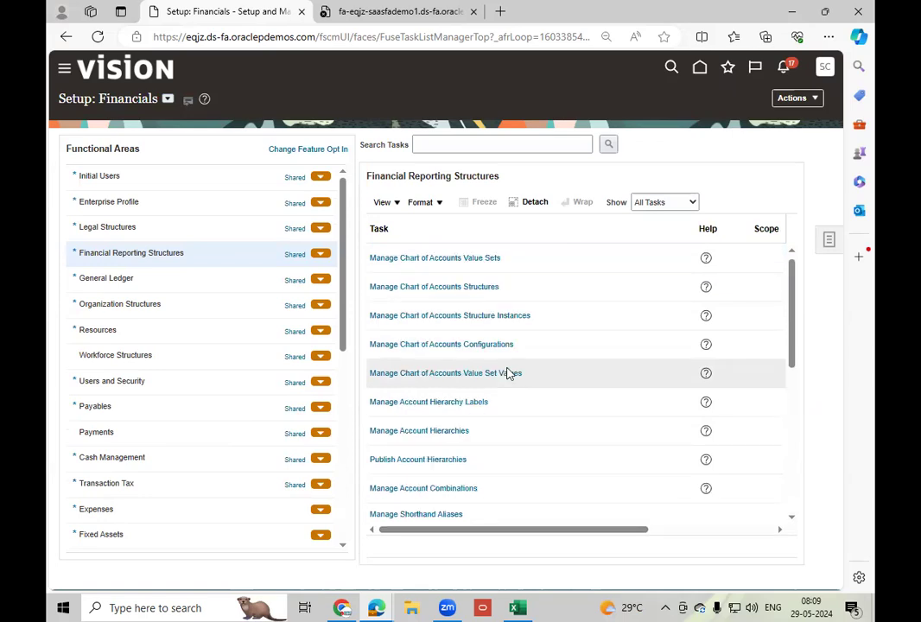
{"action": "left_click", "coordinate": [700, 66]}
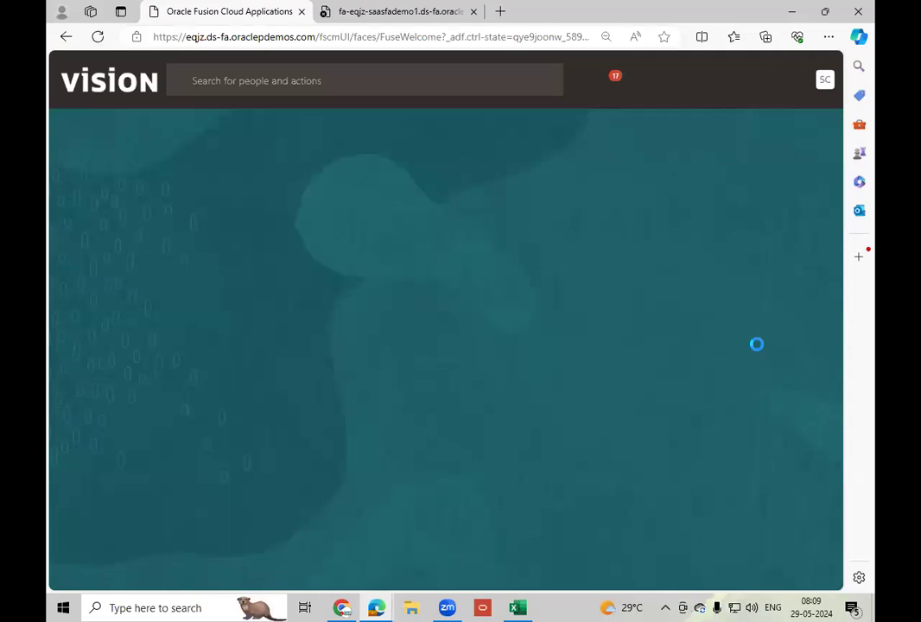
{"action": "left_click", "coordinate": [639, 437]}
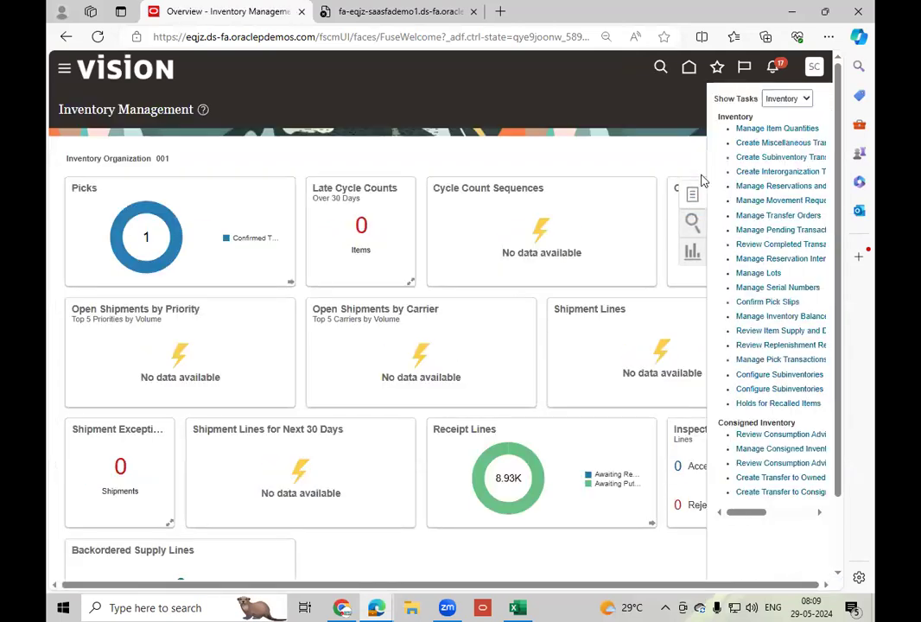
{"action": "left_click", "coordinate": [793, 200]}
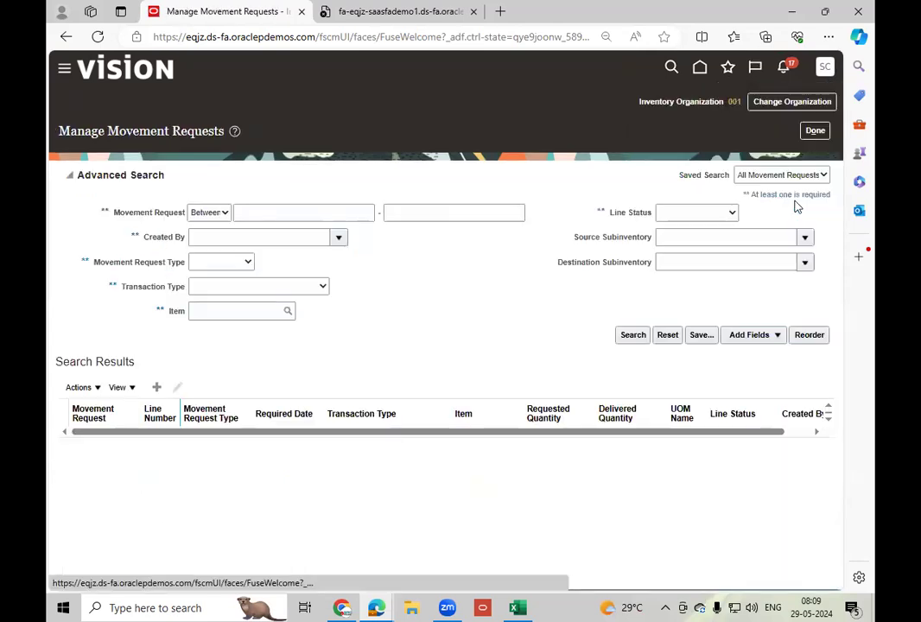
{"action": "left_click", "coordinate": [156, 387]}
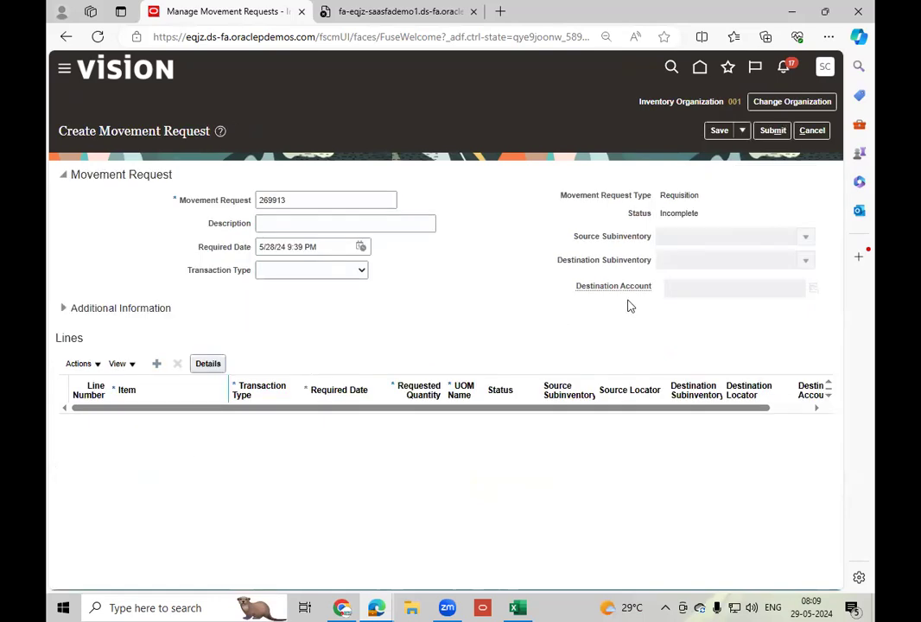
Name the movement request MR_2 and set its transaction type to Movement Request Issue.
{"action": "double_click", "coordinate": [307, 203]}
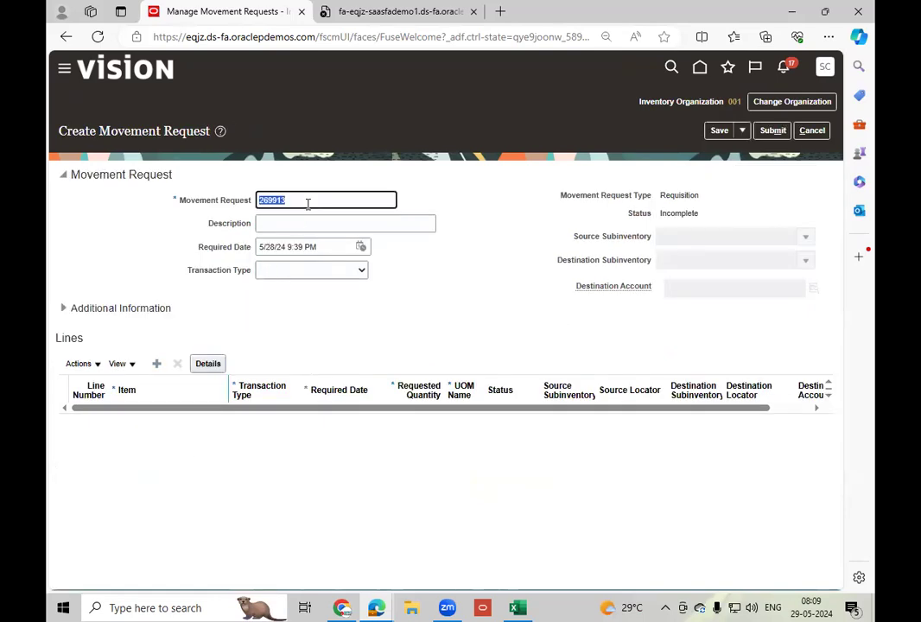
{"action": "type", "text": "MR_2"}
{"action": "key", "text": "Tab"}
{"action": "left_click", "coordinate": [328, 272]}
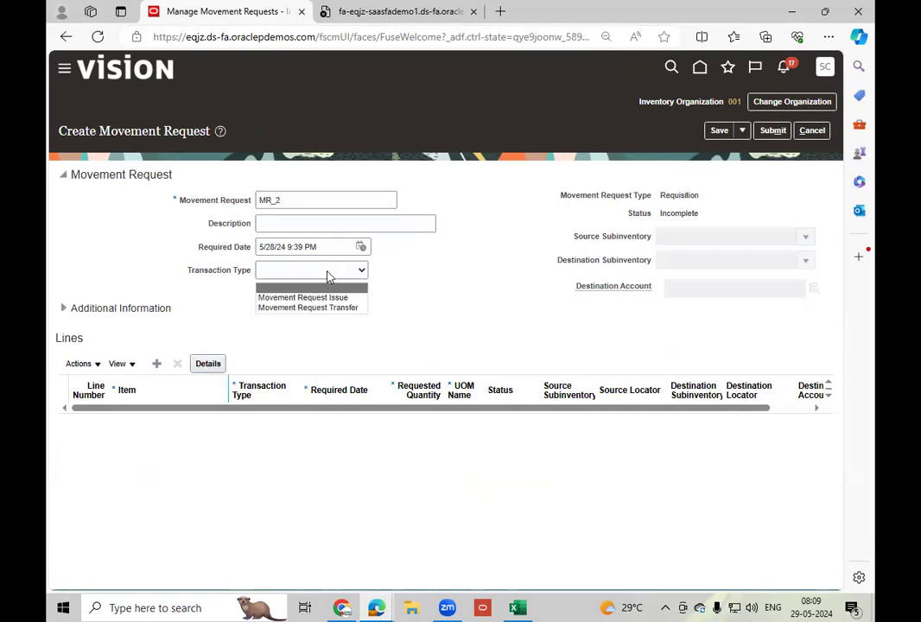
{"action": "left_click", "coordinate": [319, 296]}
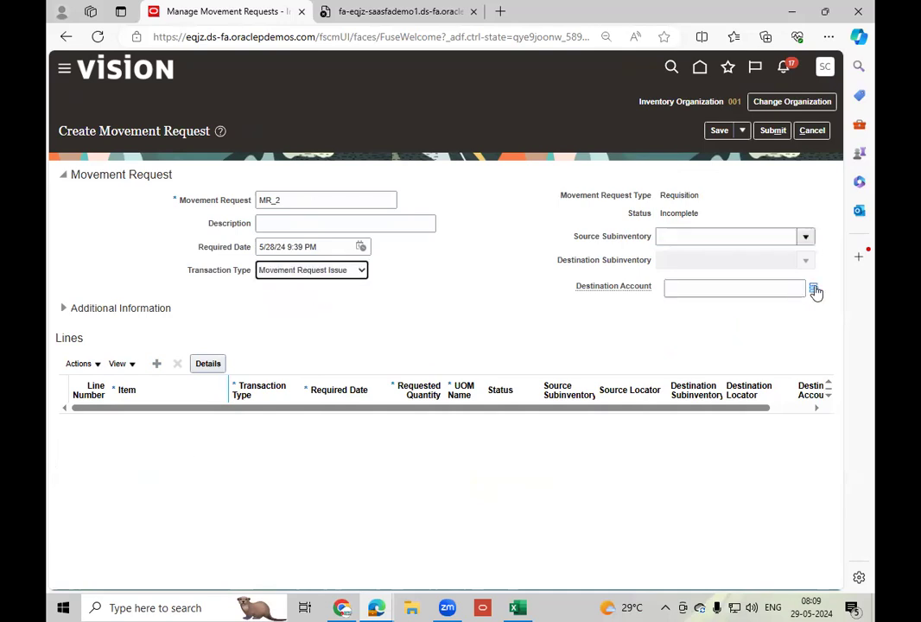
Set the source subinventory to Completed and open the destination account segments.
{"action": "left_click", "coordinate": [812, 241]}
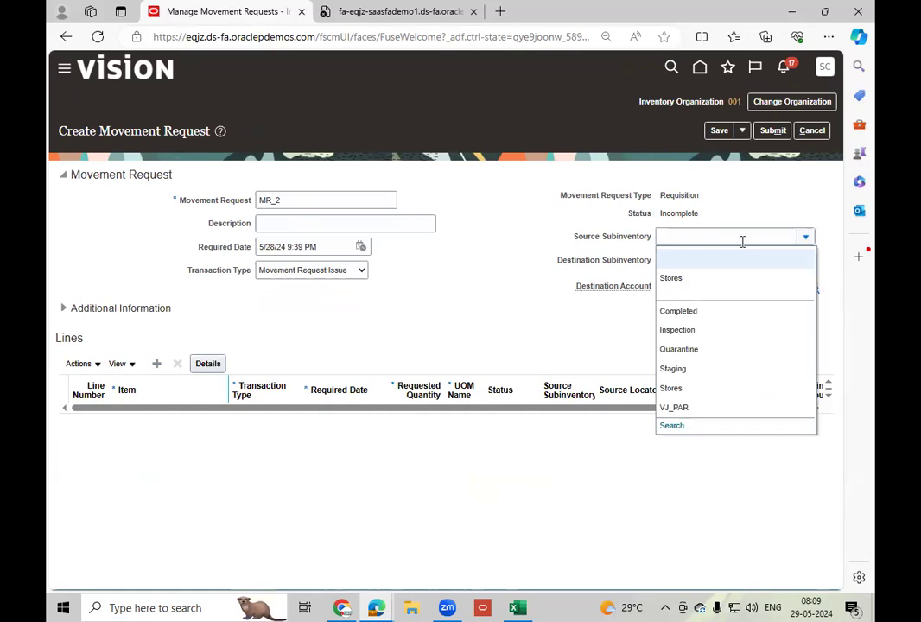
{"action": "left_click", "coordinate": [699, 279]}
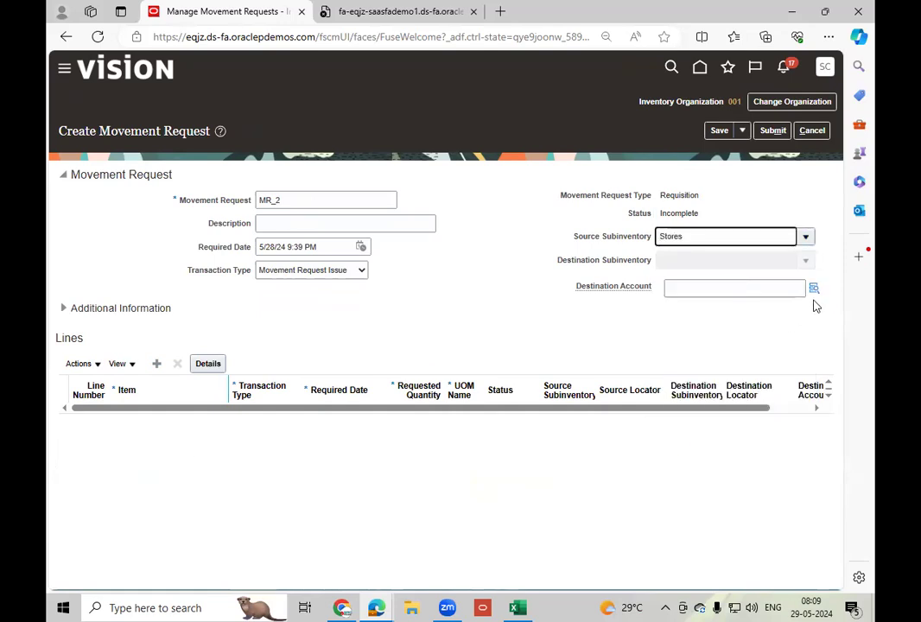
{"action": "left_click", "coordinate": [805, 236]}
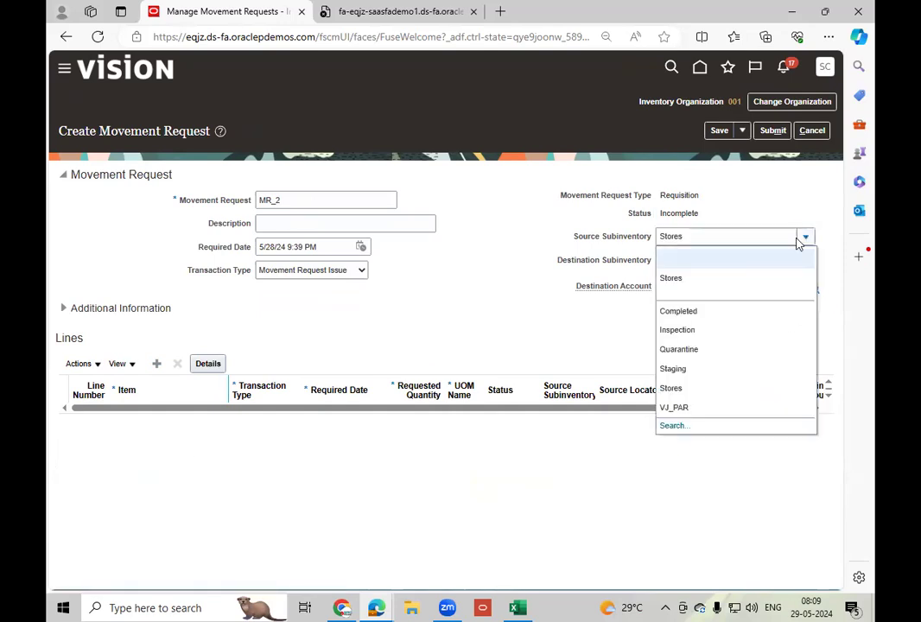
{"action": "left_click", "coordinate": [692, 311]}
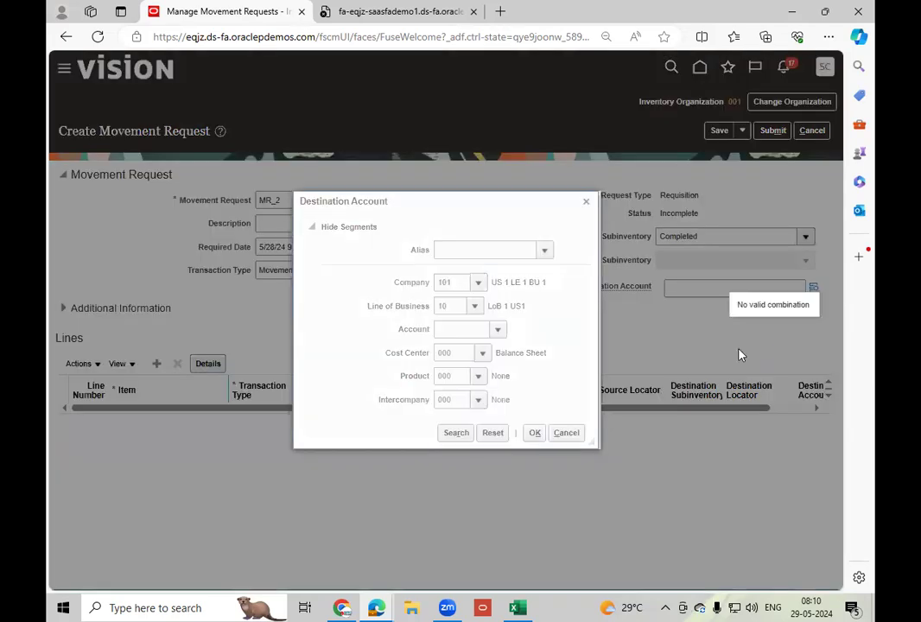
Search the Account segment values of the destination account without criteria, cancel the lookup and repeat the search.
{"action": "left_click", "coordinate": [496, 331]}
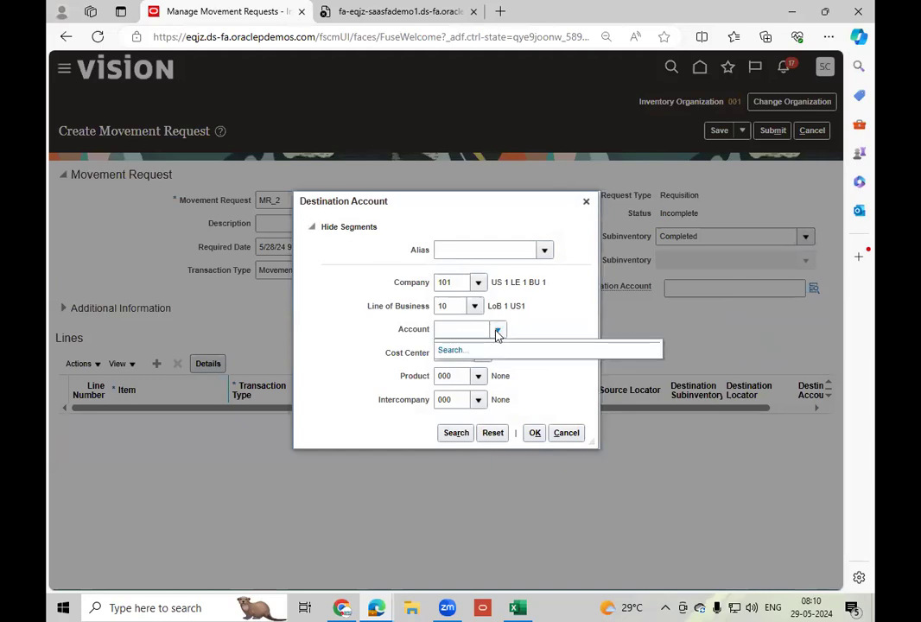
{"action": "left_click", "coordinate": [452, 353]}
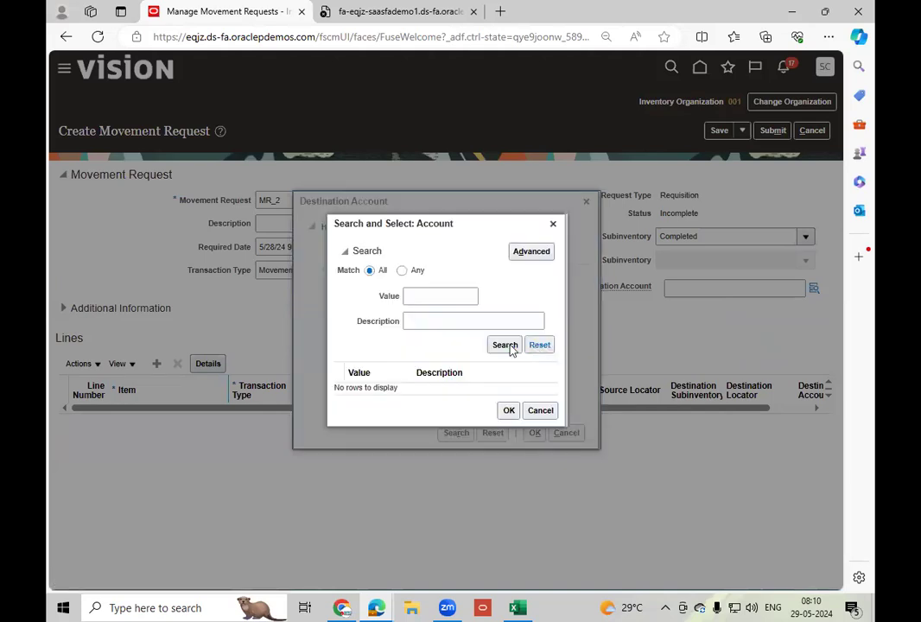
{"action": "left_click", "coordinate": [541, 410]}
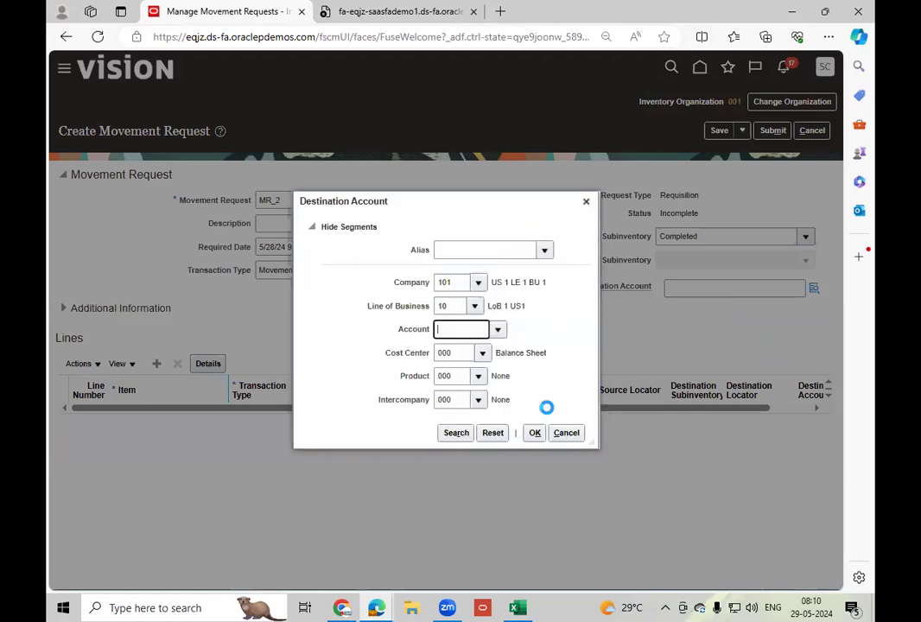
{"action": "left_click", "coordinate": [498, 331]}
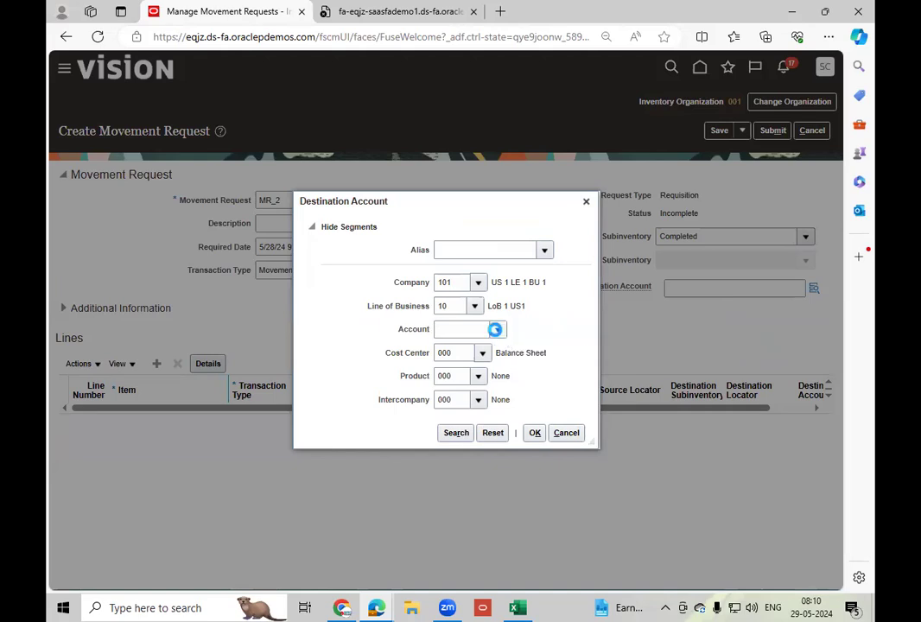
{"action": "left_click", "coordinate": [448, 351]}
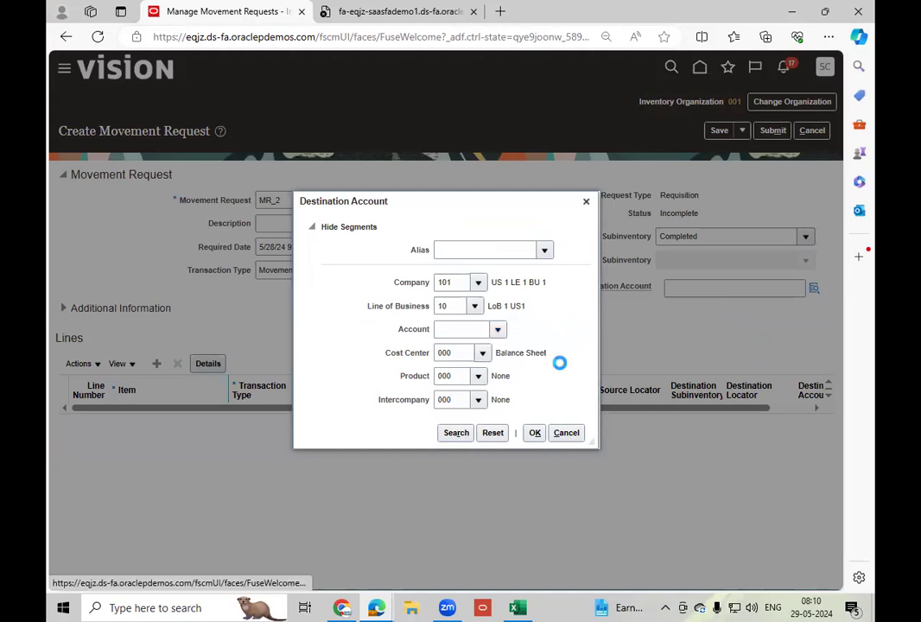
{"action": "left_click", "coordinate": [507, 346]}
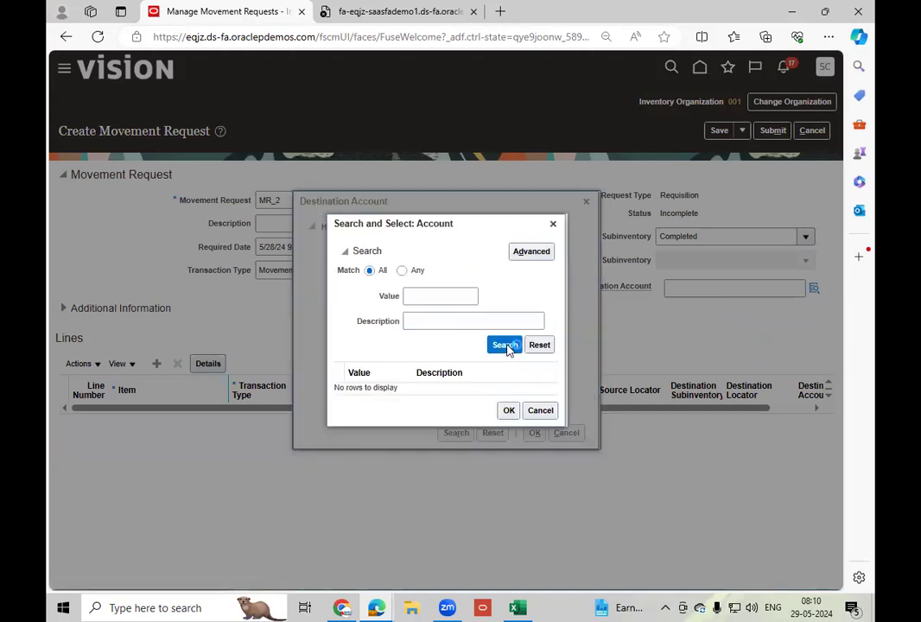
Search the Account values with Match Any, then run an advanced search for descriptions that do not contain abc.
{"action": "left_click", "coordinate": [402, 270]}
{"action": "left_click", "coordinate": [505, 346]}
{"action": "left_click", "coordinate": [532, 252]}
{"action": "left_click", "coordinate": [406, 322]}
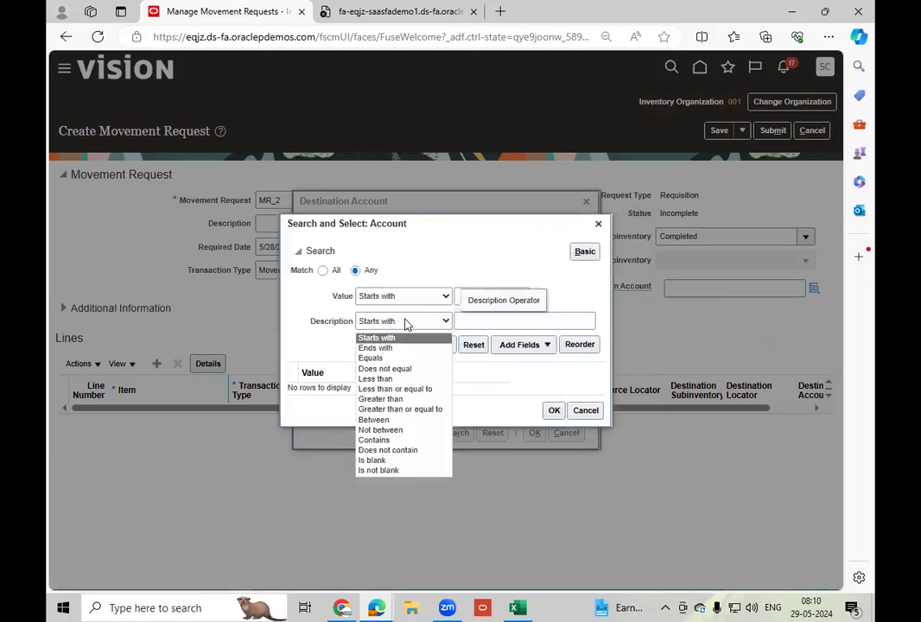
{"action": "left_click", "coordinate": [395, 452]}
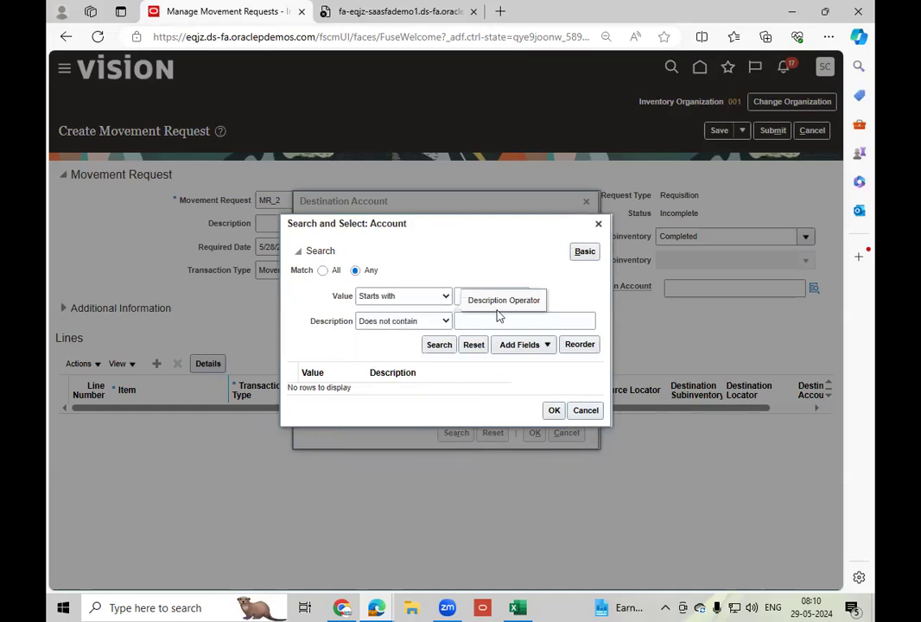
{"action": "left_click", "coordinate": [497, 314]}
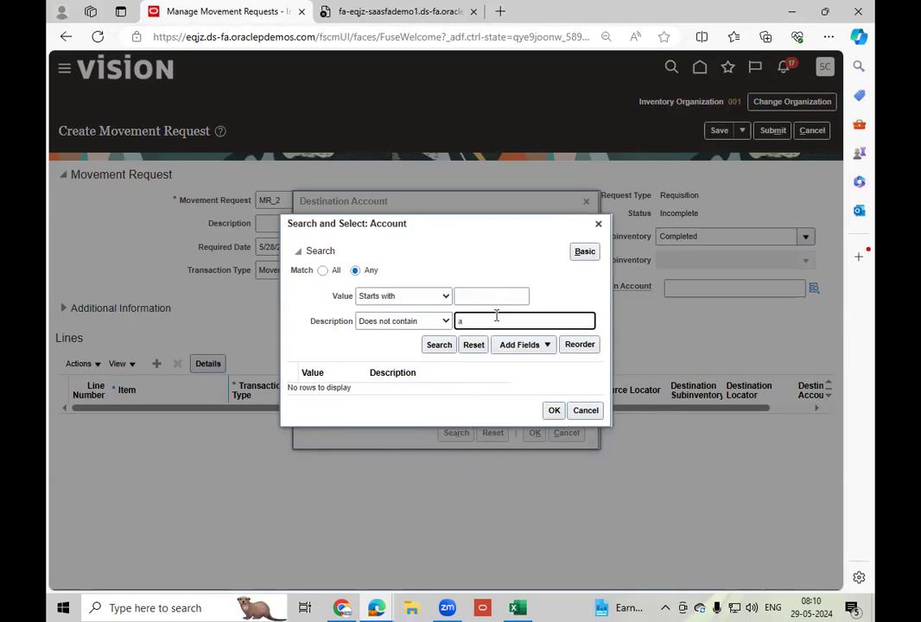
{"action": "left_click", "coordinate": [438, 345]}
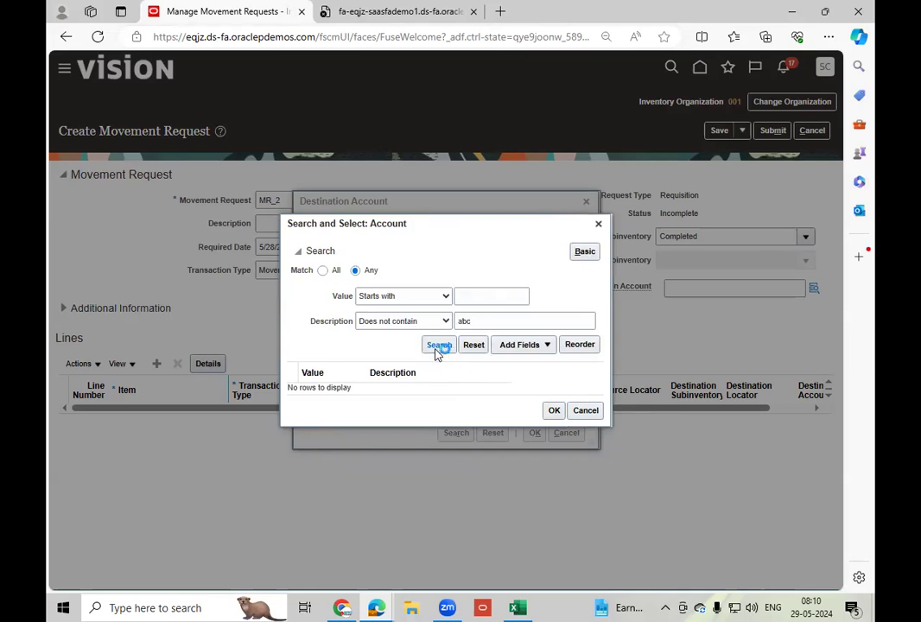
Cancel the destination account lookup, discard the unsaved movement request MR_2 and return to the Inventory Management overview.
{"action": "left_click", "coordinate": [585, 411]}
{"action": "left_click", "coordinate": [586, 201]}
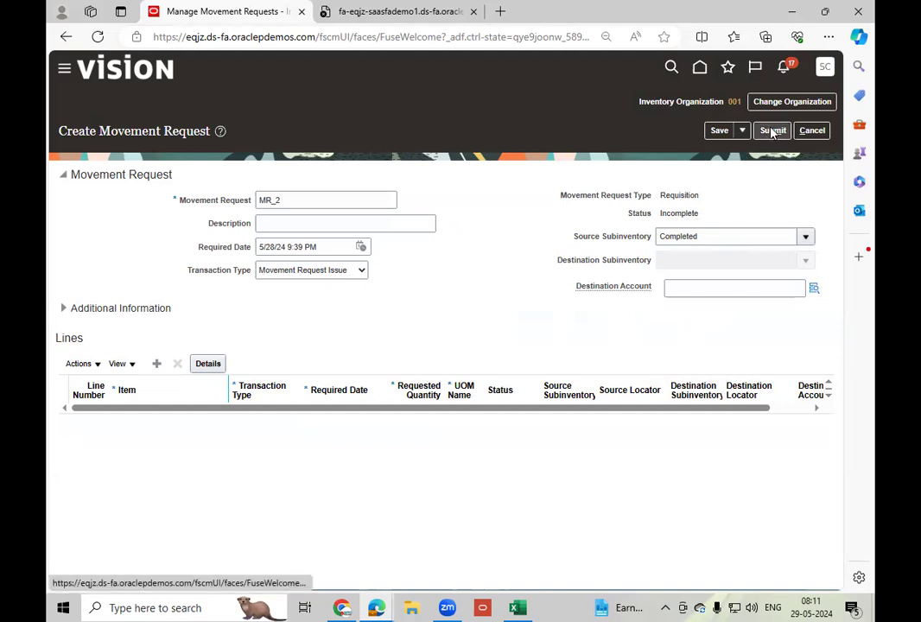
{"action": "left_click", "coordinate": [811, 131]}
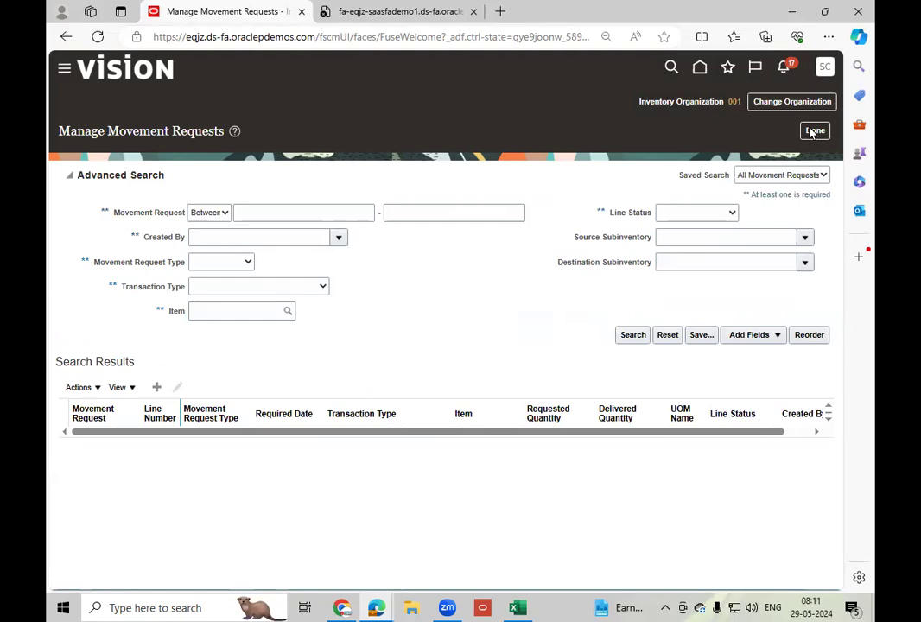
{"action": "left_click", "coordinate": [814, 132]}
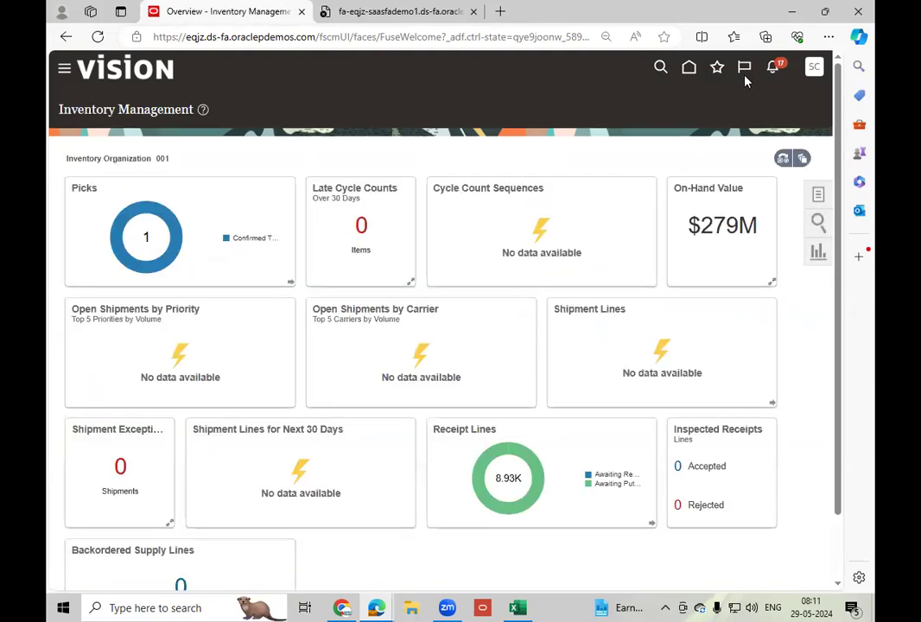
Open the Manage Chart of Accounts Structure Instances task from the Financial Reporting Structures setup area.
{"action": "left_click", "coordinate": [814, 70]}
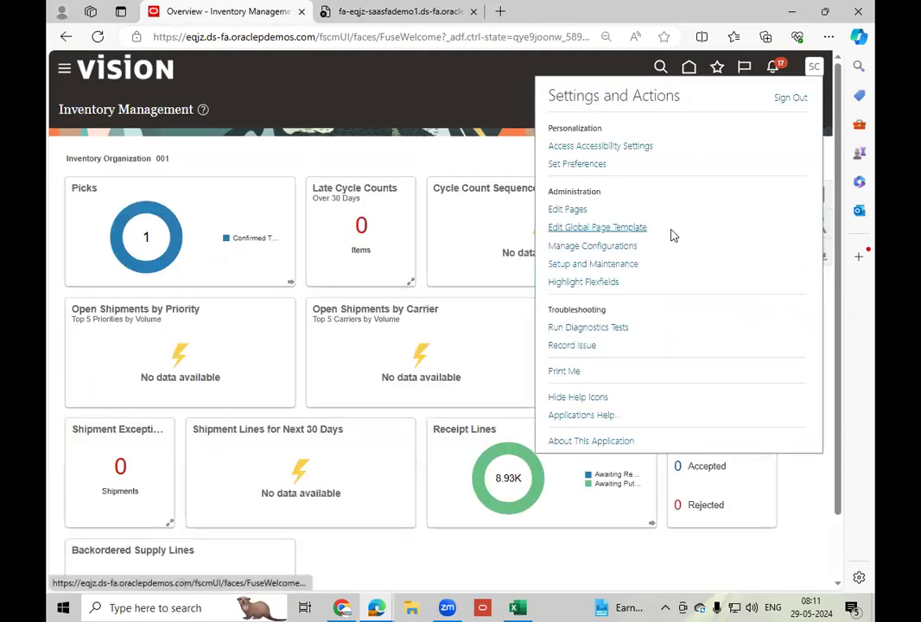
{"action": "left_click", "coordinate": [607, 266]}
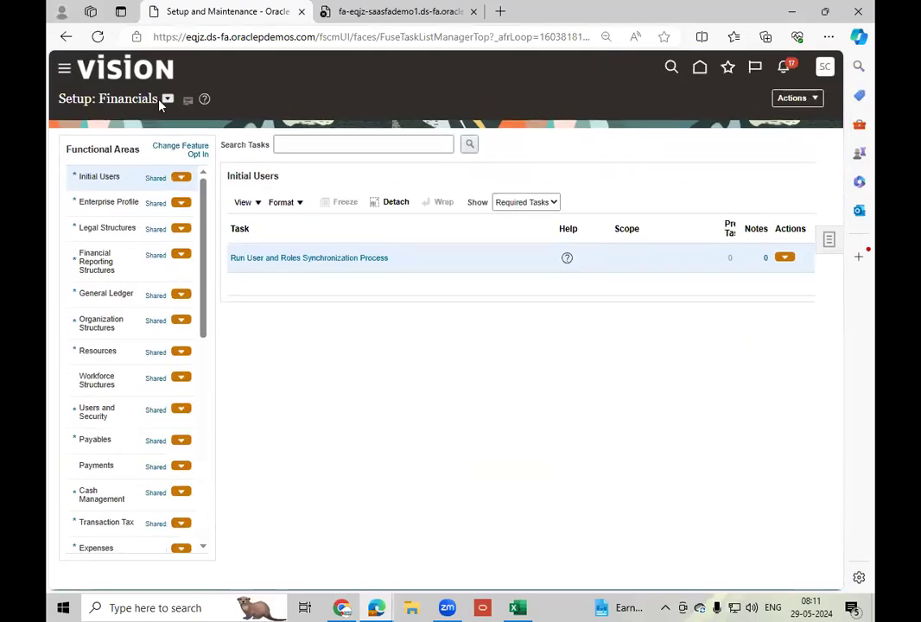
{"action": "left_click", "coordinate": [134, 256]}
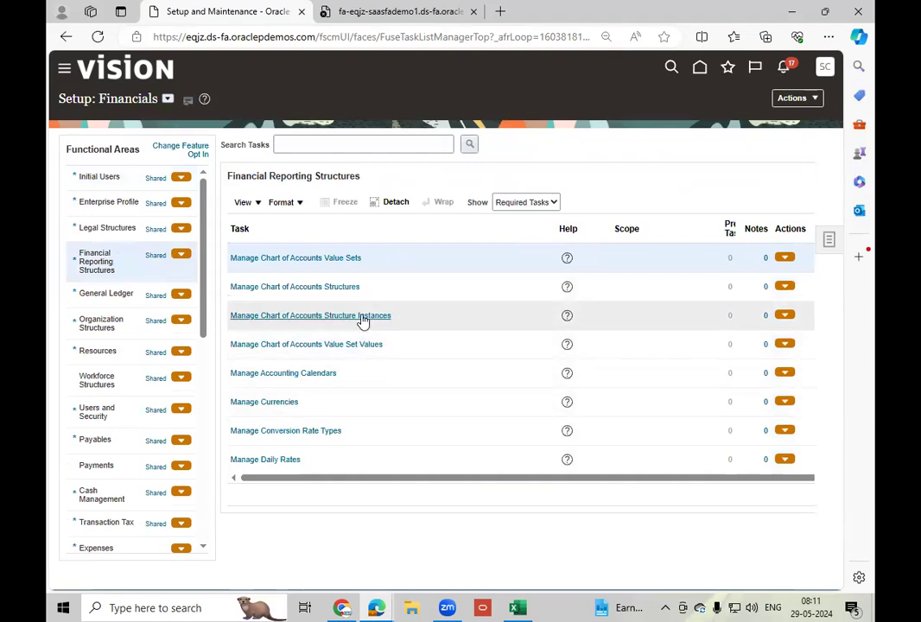
{"action": "left_click", "coordinate": [363, 317]}
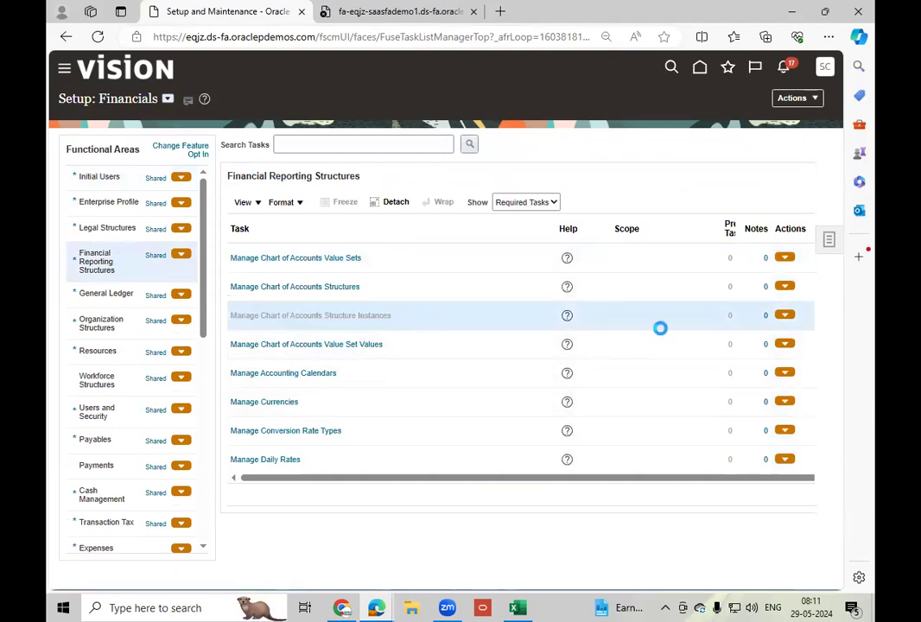
Search the key flexfields without criteria, deploy the General Ledger Accounting Flexfield and finish the task.
{"action": "left_click", "coordinate": [780, 222]}
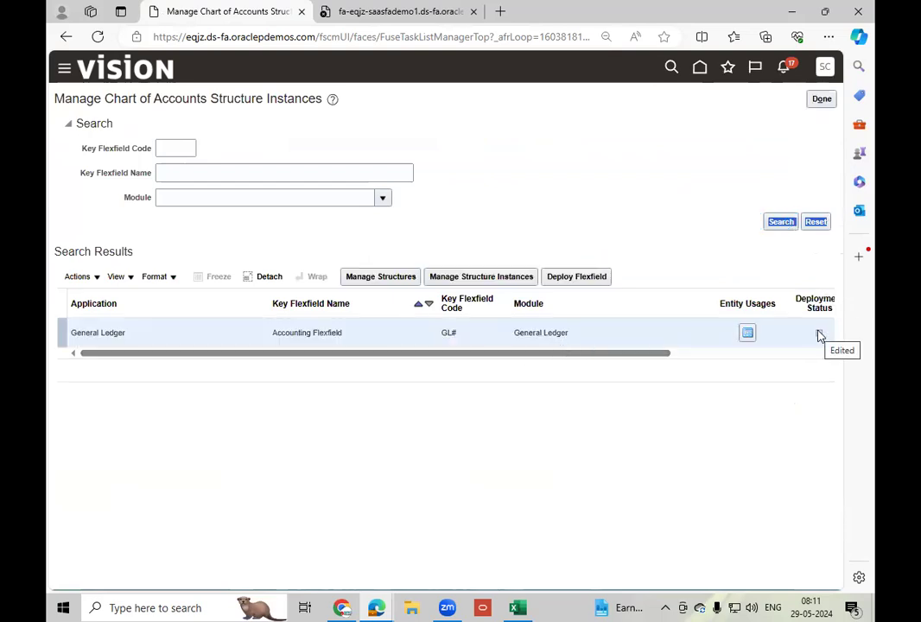
{"action": "left_click", "coordinate": [665, 341]}
{"action": "left_click", "coordinate": [581, 278]}
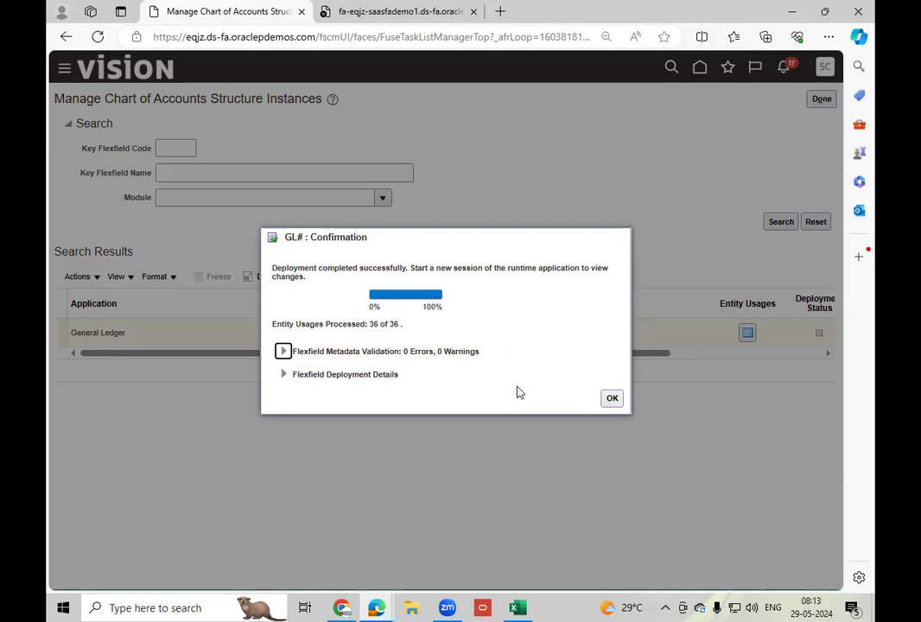
{"action": "left_click", "coordinate": [612, 400]}
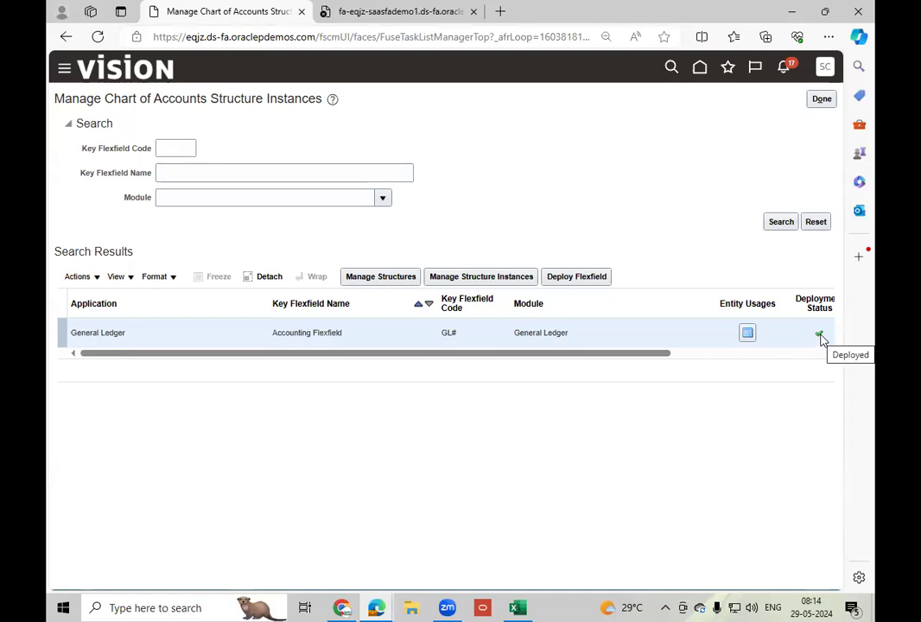
{"action": "left_click", "coordinate": [821, 104]}
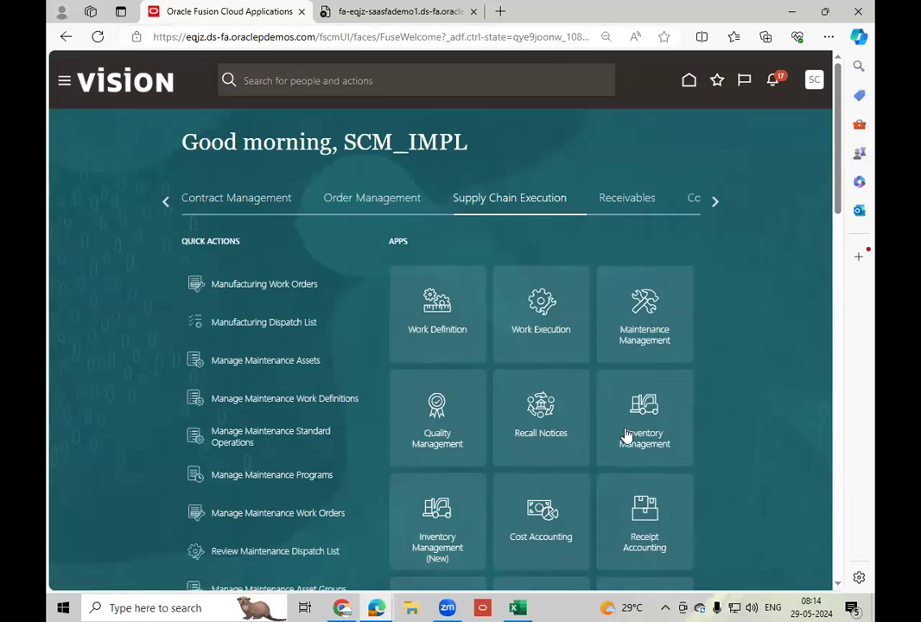
Return to Inventory Management, leave the Manage Reservations and Picks page and open Manage Movement Requests.
{"action": "left_click", "coordinate": [658, 452]}
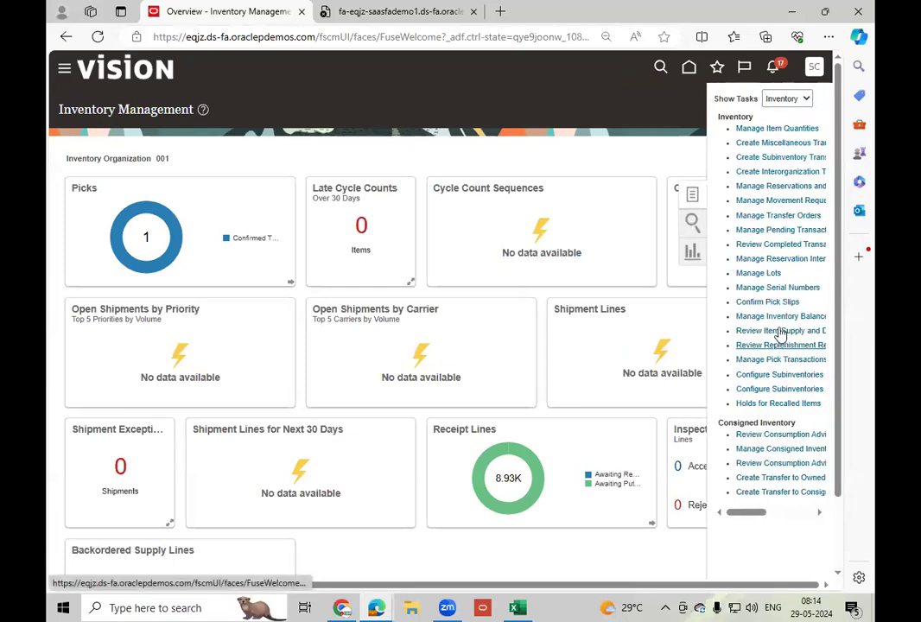
{"action": "left_click", "coordinate": [775, 187]}
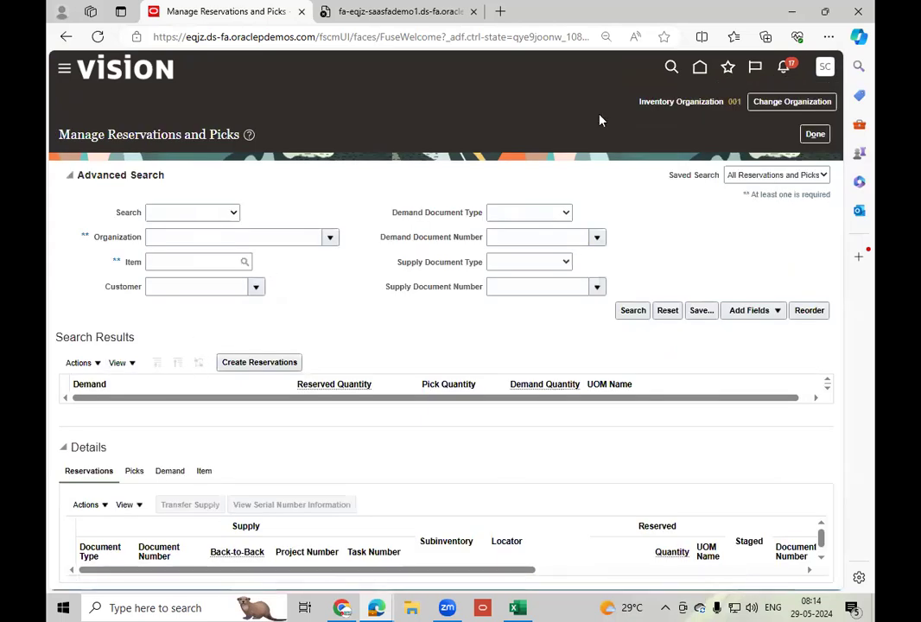
{"action": "left_click", "coordinate": [816, 135]}
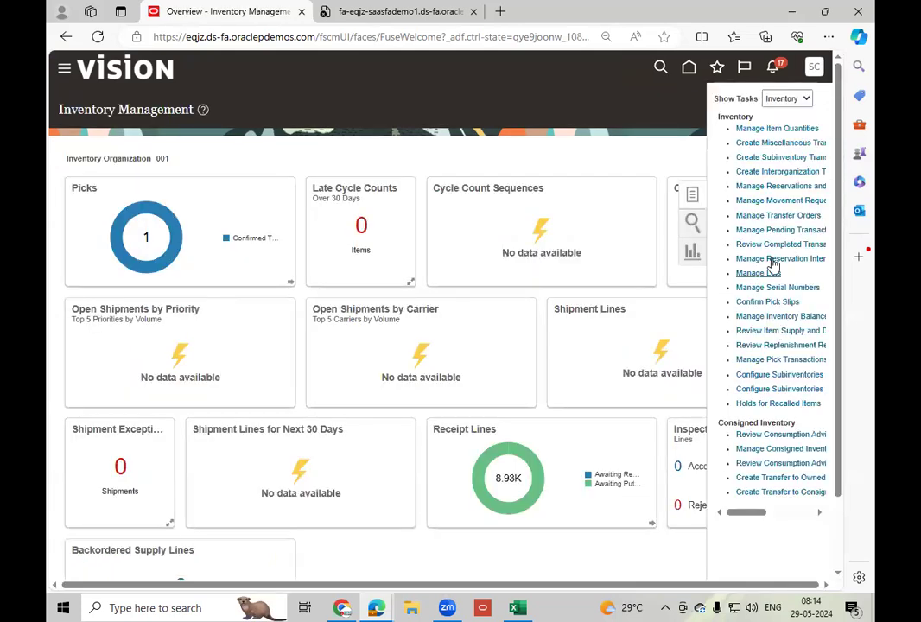
{"action": "left_click", "coordinate": [790, 201]}
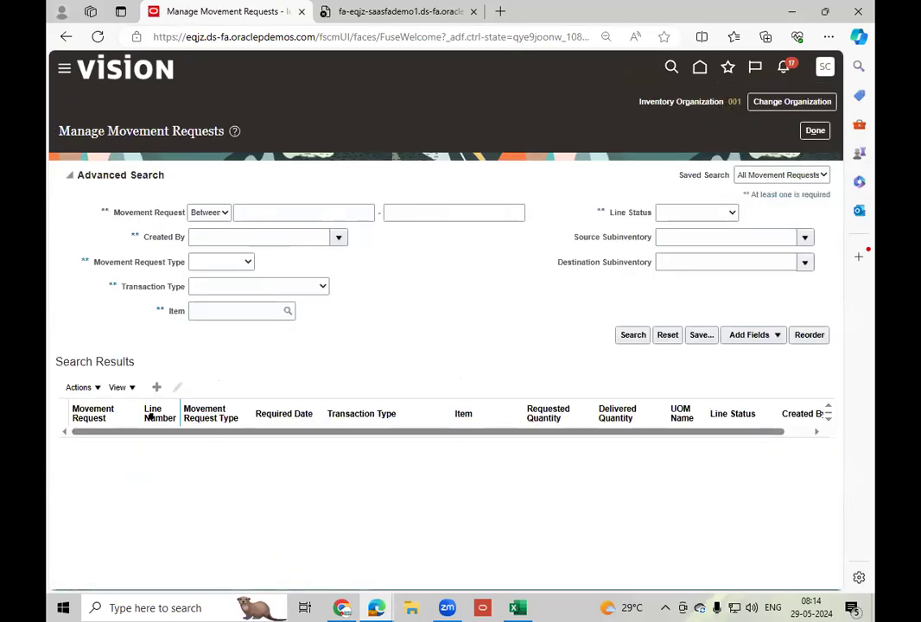
Create a movement request named MR_2 with the transaction type Movement Request Issue.
{"action": "left_click", "coordinate": [156, 387]}
{"action": "double_click", "coordinate": [283, 200]}
{"action": "type", "text": "MR_2"}
{"action": "key", "text": "Tab"}
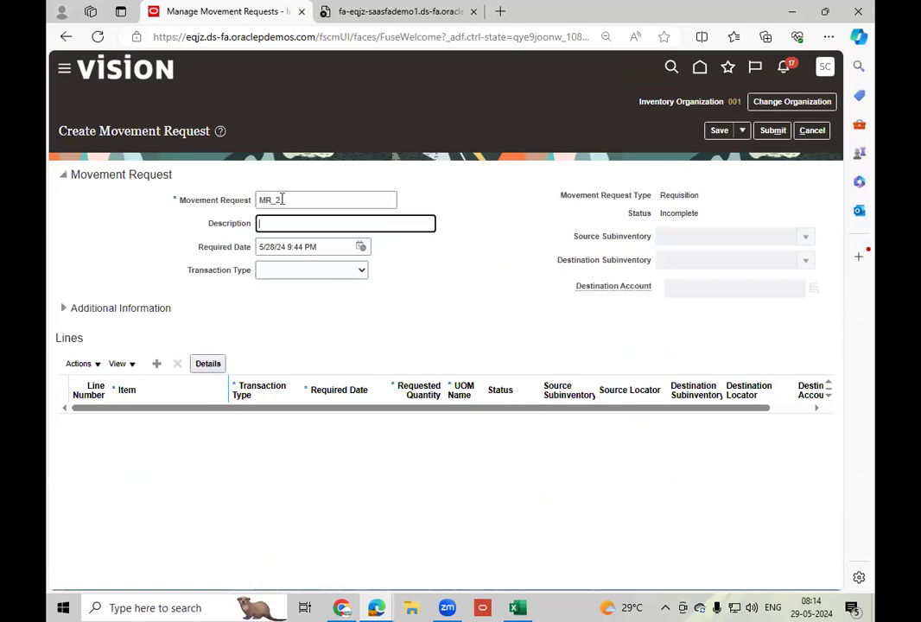
{"action": "key", "text": "Tab"}
{"action": "left_click", "coordinate": [322, 271]}
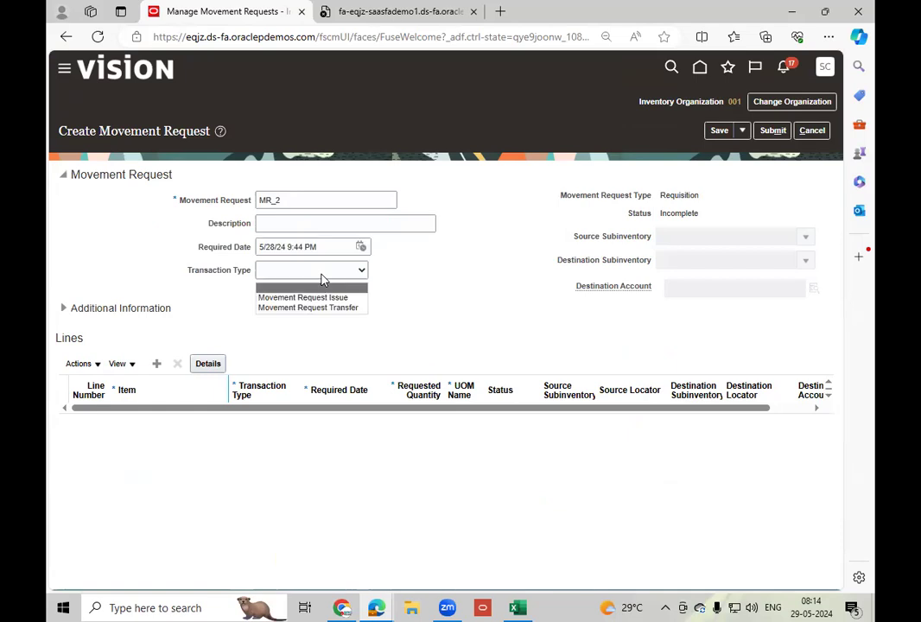
{"action": "left_click", "coordinate": [329, 298]}
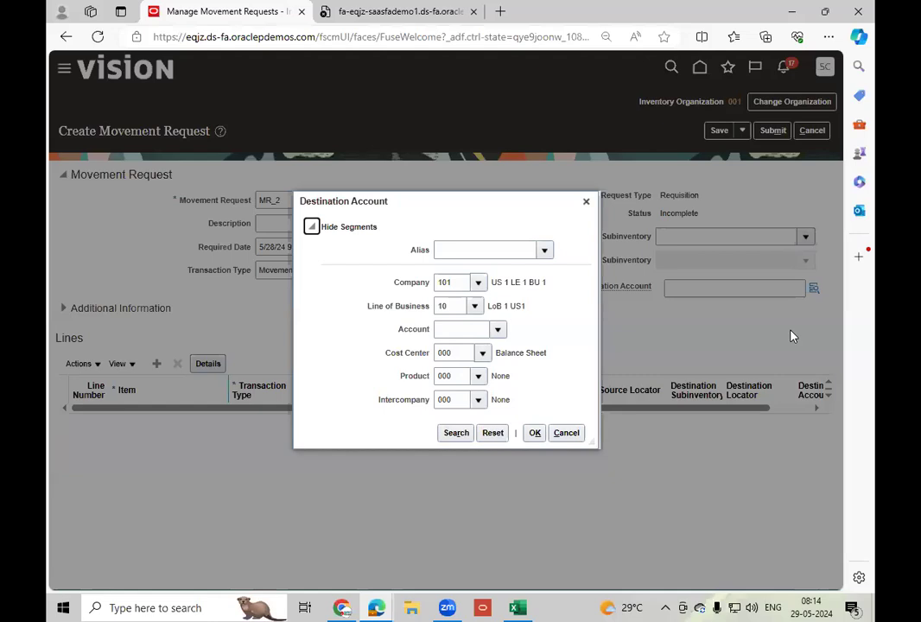
Search the Account segment values of the destination account without criteria and cancel the lookup.
{"action": "left_click", "coordinate": [499, 331]}
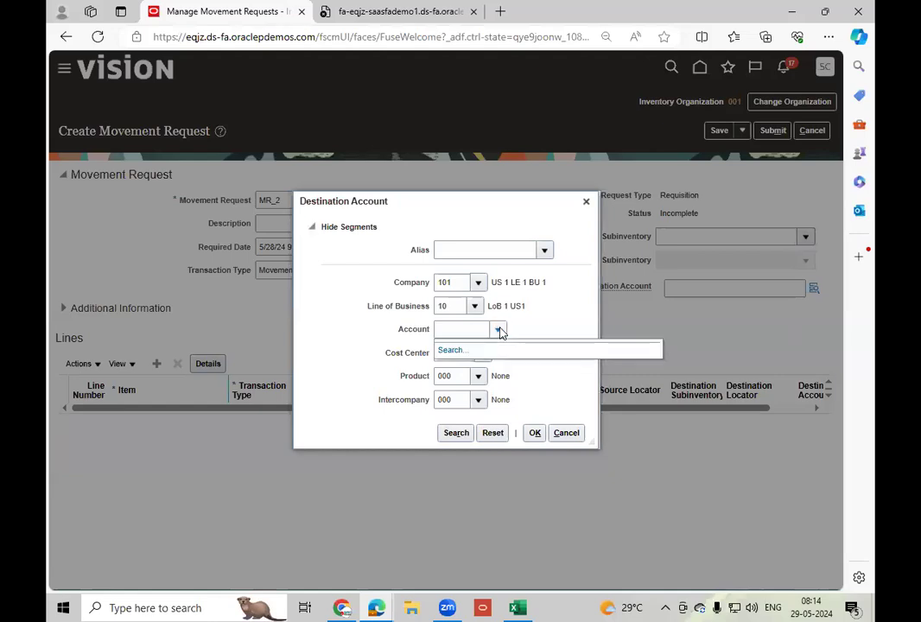
{"action": "left_click", "coordinate": [454, 350]}
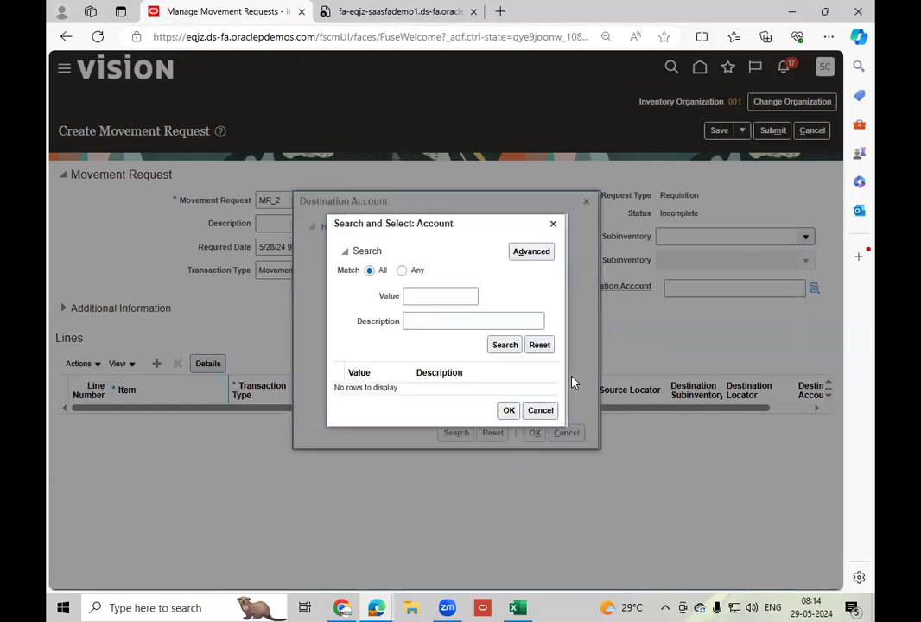
{"action": "left_click", "coordinate": [506, 347]}
{"action": "left_click", "coordinate": [540, 411]}
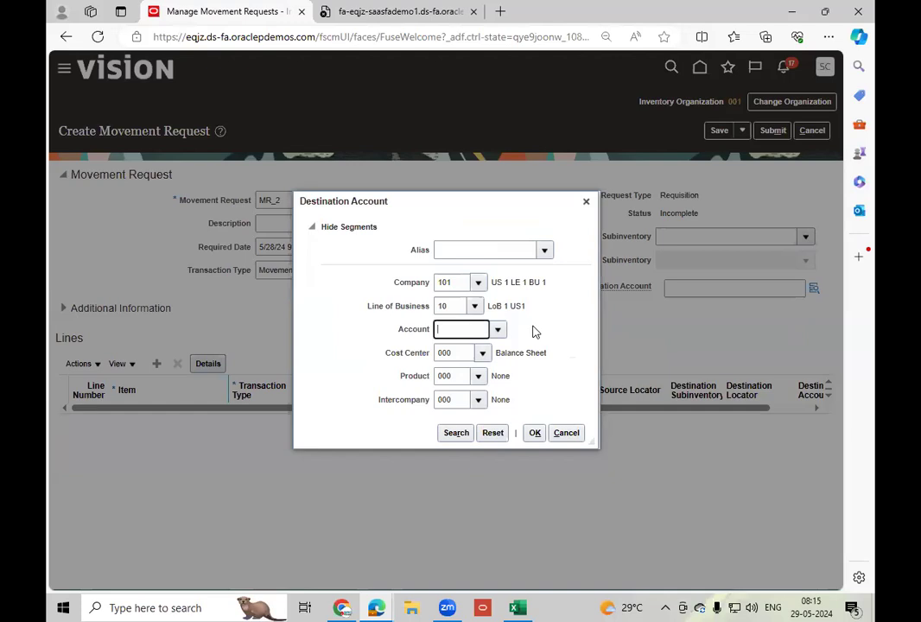
Set the destination account alias to CH Default and open the Account segment's value list.
{"action": "left_click", "coordinate": [545, 253]}
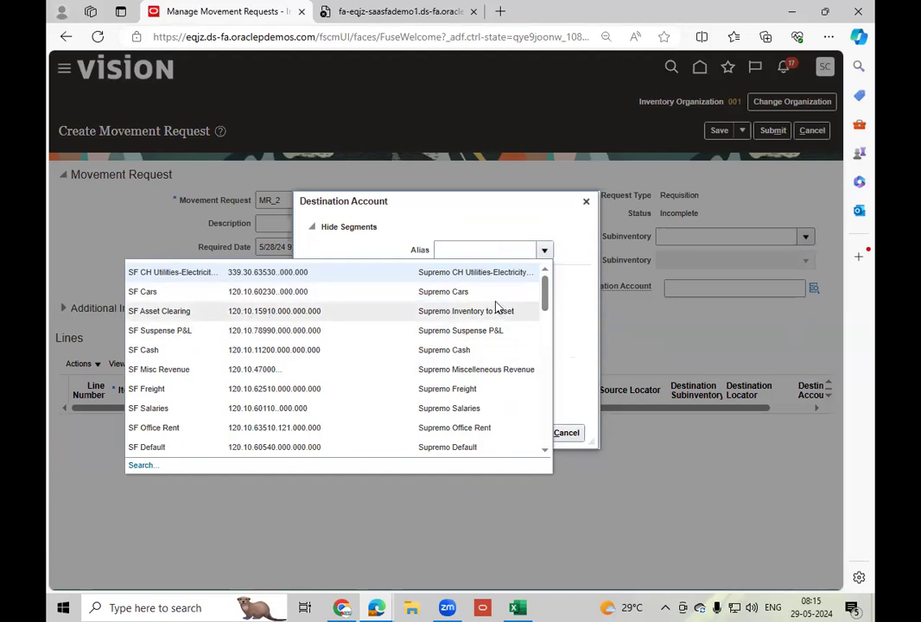
{"action": "left_click_drag", "start_coordinate": [545, 289], "coordinate": [543, 401]}
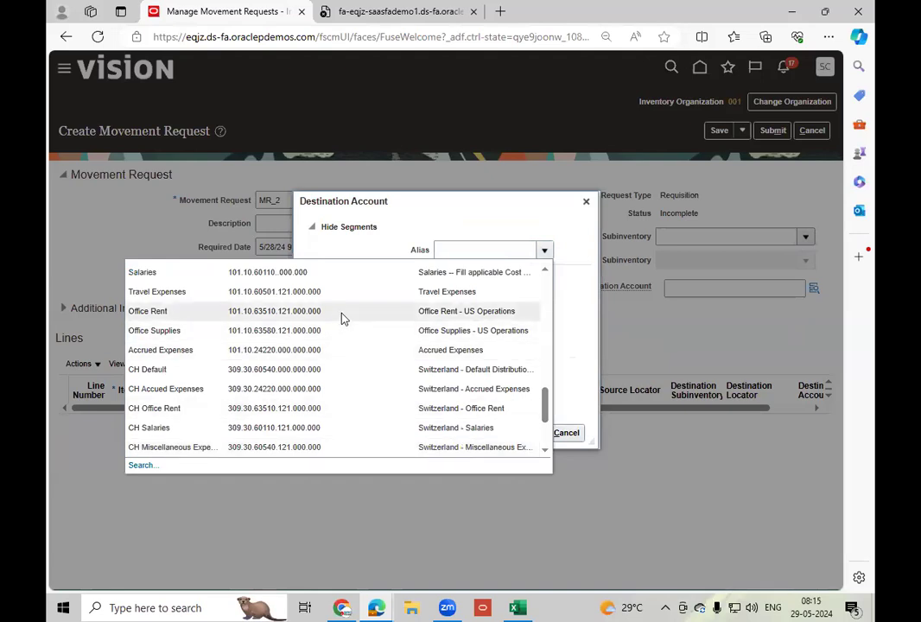
{"action": "left_click", "coordinate": [337, 369]}
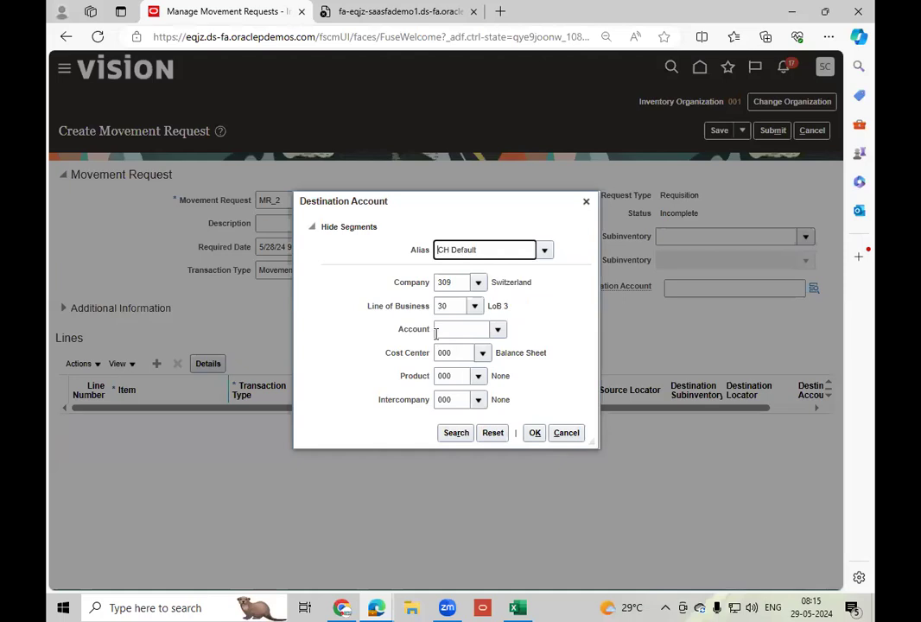
{"action": "left_click", "coordinate": [499, 331]}
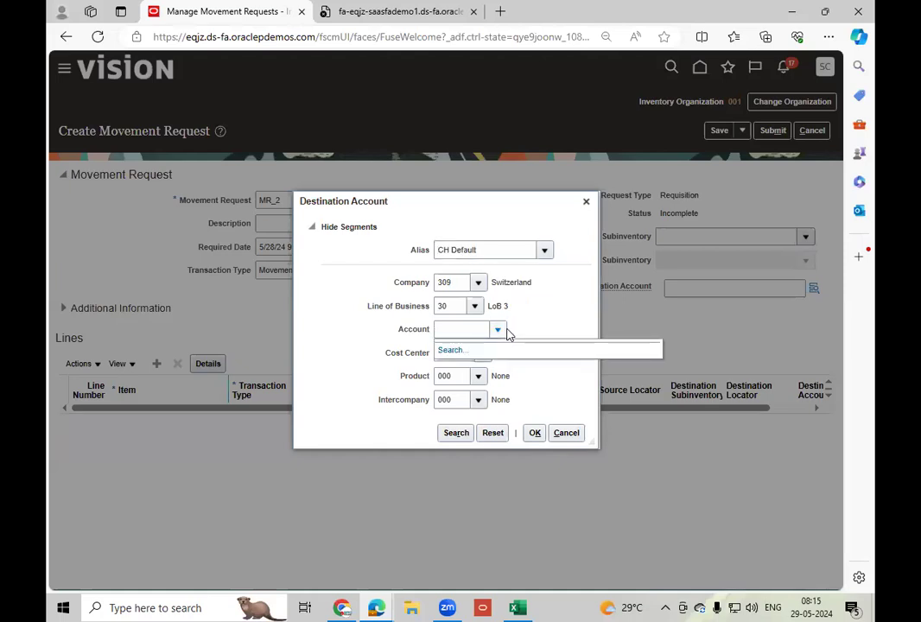
Cancel the destination account selection, discard the movement request and return to the Inventory Management overview.
{"action": "left_click", "coordinate": [567, 433]}
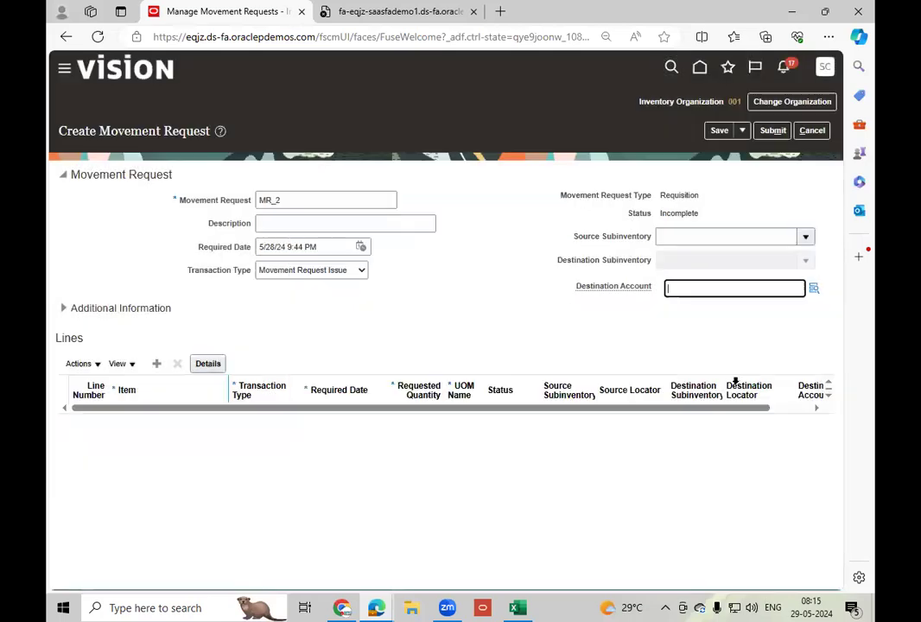
{"action": "left_click", "coordinate": [814, 130]}
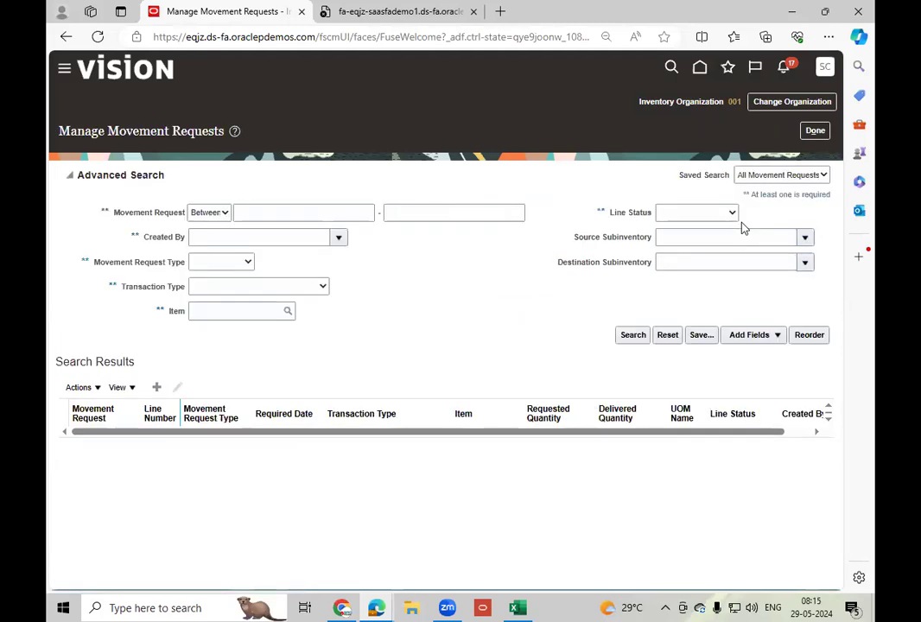
{"action": "left_click", "coordinate": [816, 130]}
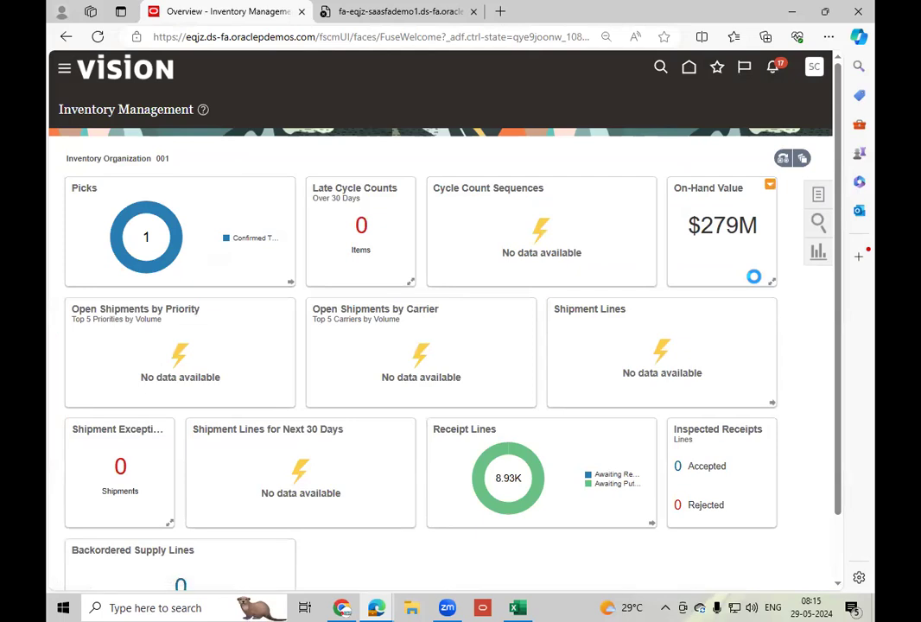
Open the General Ledger functional area in Setup and Maintenance and show all its tasks.
{"action": "left_click", "coordinate": [619, 264]}
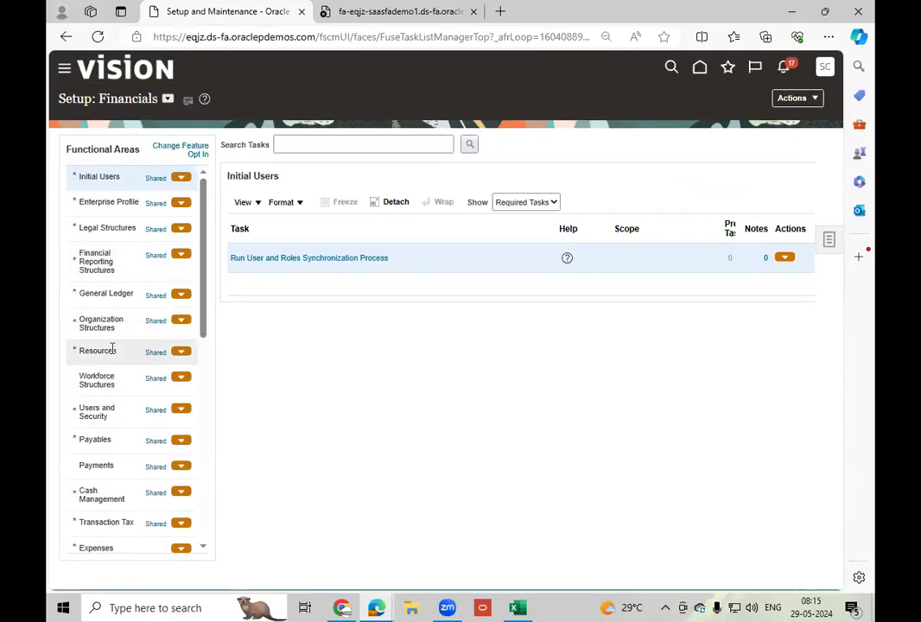
{"action": "left_click", "coordinate": [132, 324]}
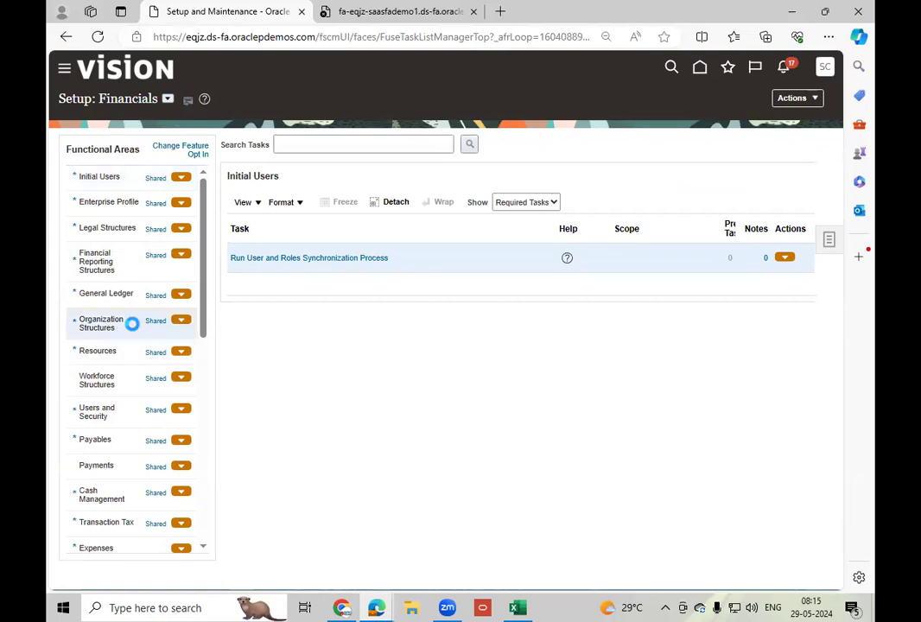
{"action": "left_click", "coordinate": [122, 293]}
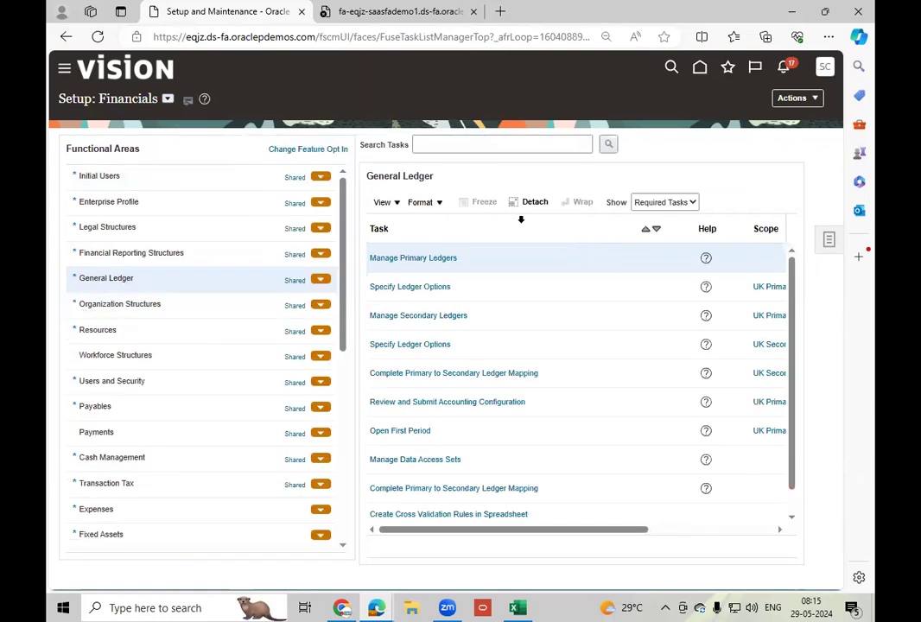
{"action": "left_click", "coordinate": [676, 204]}
{"action": "left_click", "coordinate": [654, 216]}
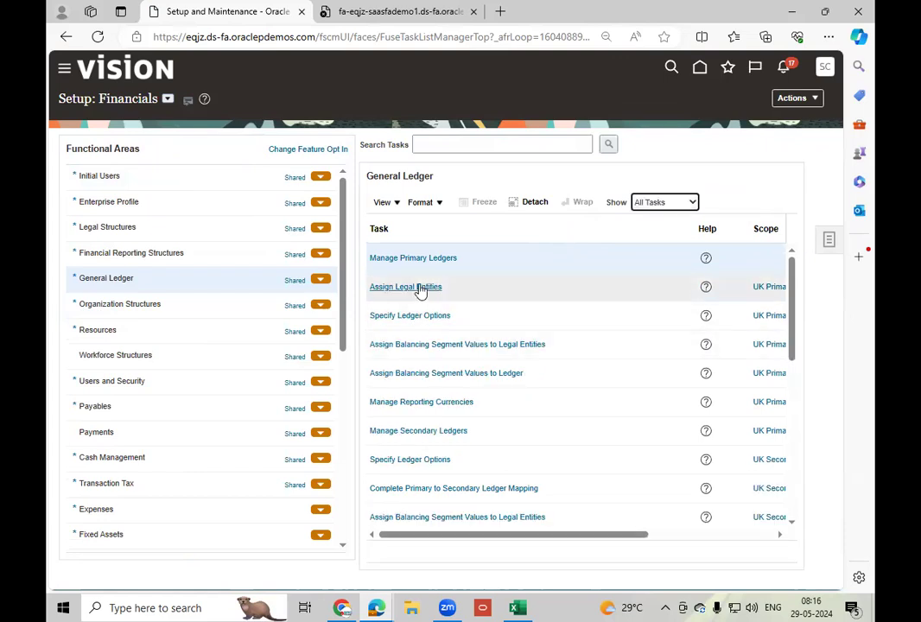
Scope the Assign Legal Entities task to US Primary Ledger by filtering the primary ledgers with "US p", and open the task.
{"action": "left_click", "coordinate": [767, 286]}
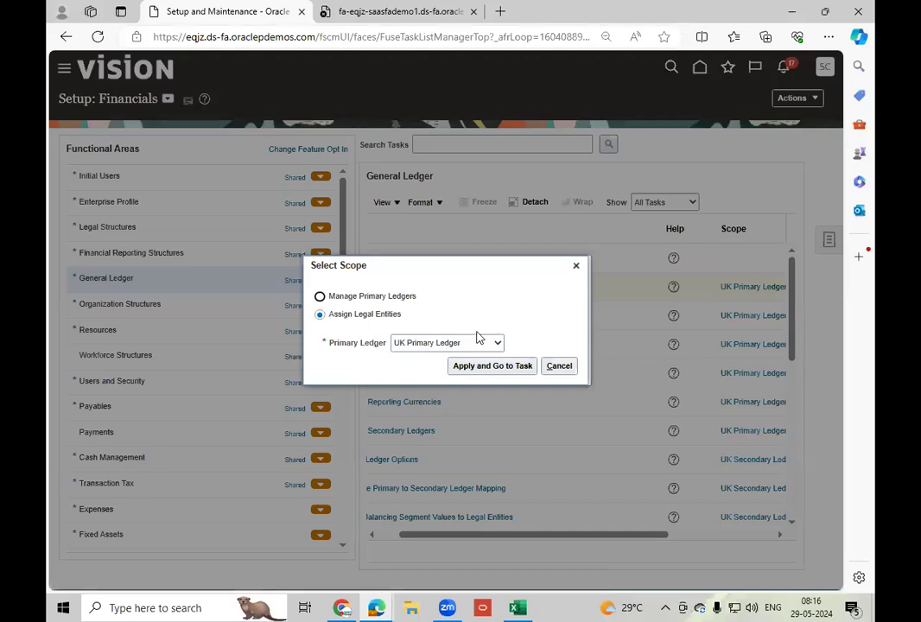
{"action": "left_click", "coordinate": [469, 343]}
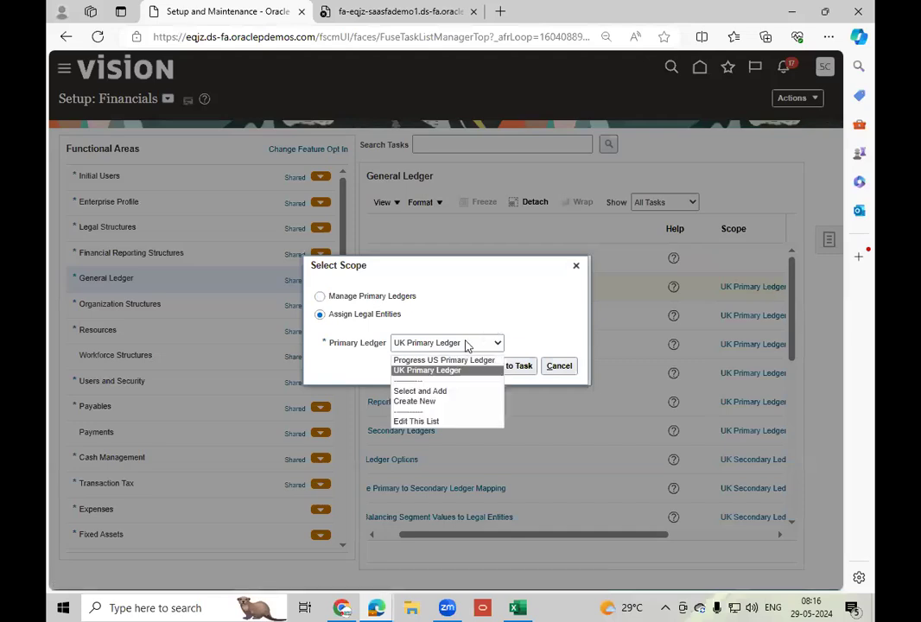
{"action": "left_click", "coordinate": [432, 391]}
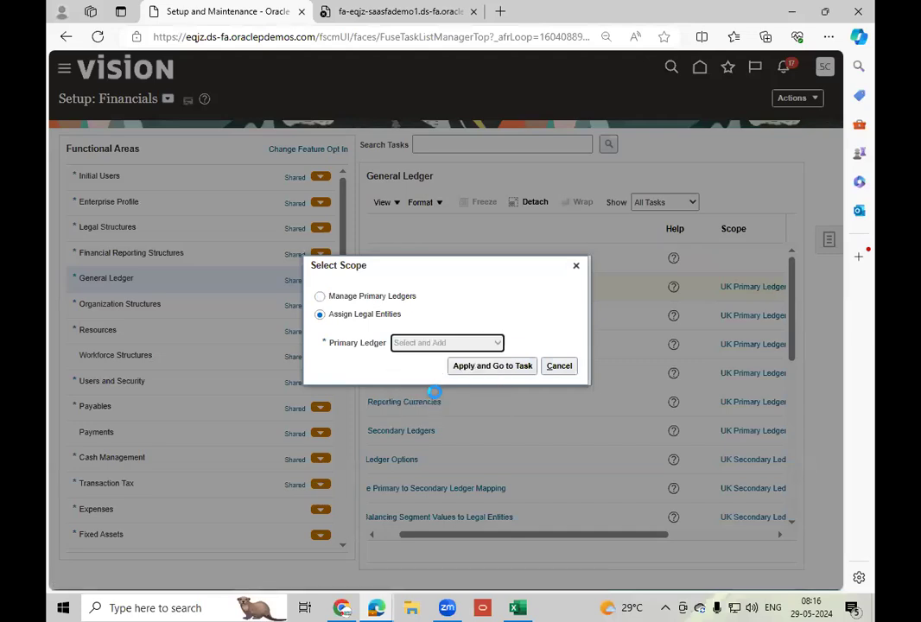
{"action": "left_click", "coordinate": [482, 370]}
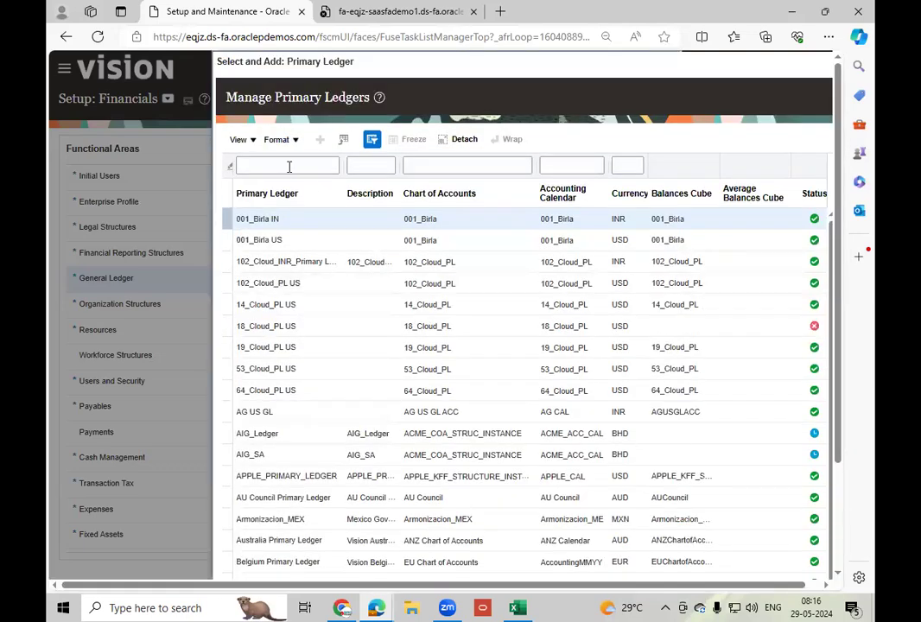
{"action": "left_click", "coordinate": [290, 166]}
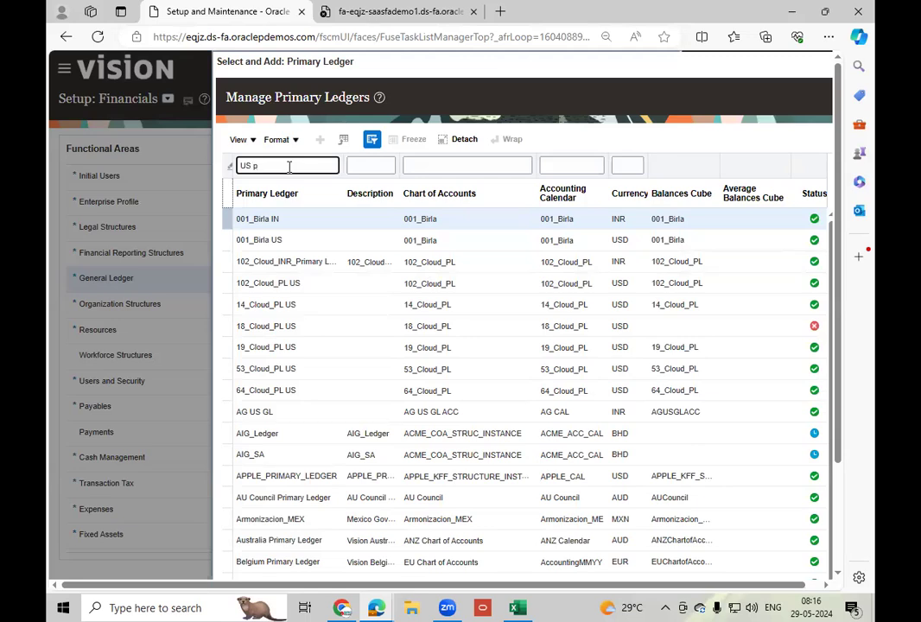
{"action": "key", "text": "Return"}
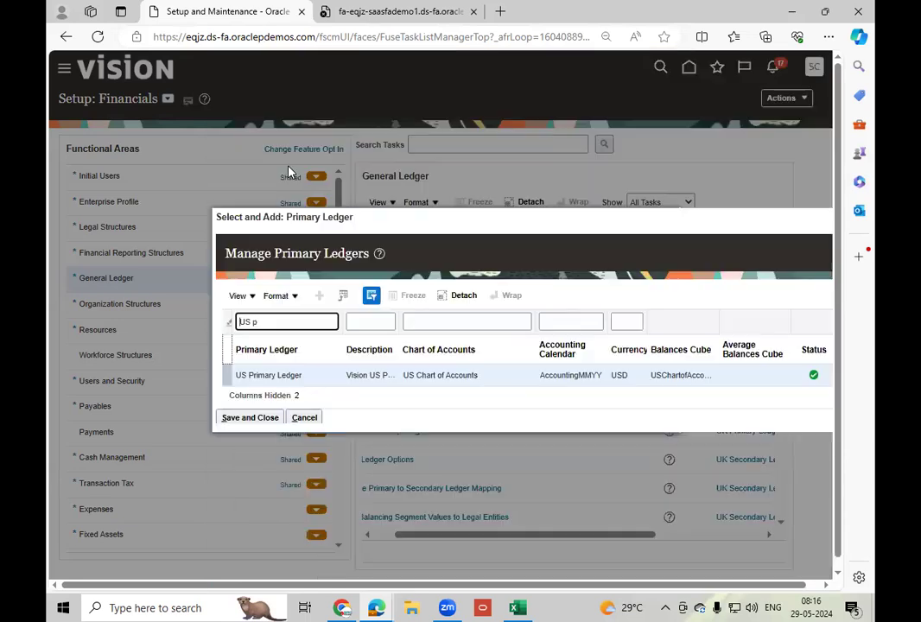
{"action": "left_click", "coordinate": [259, 419]}
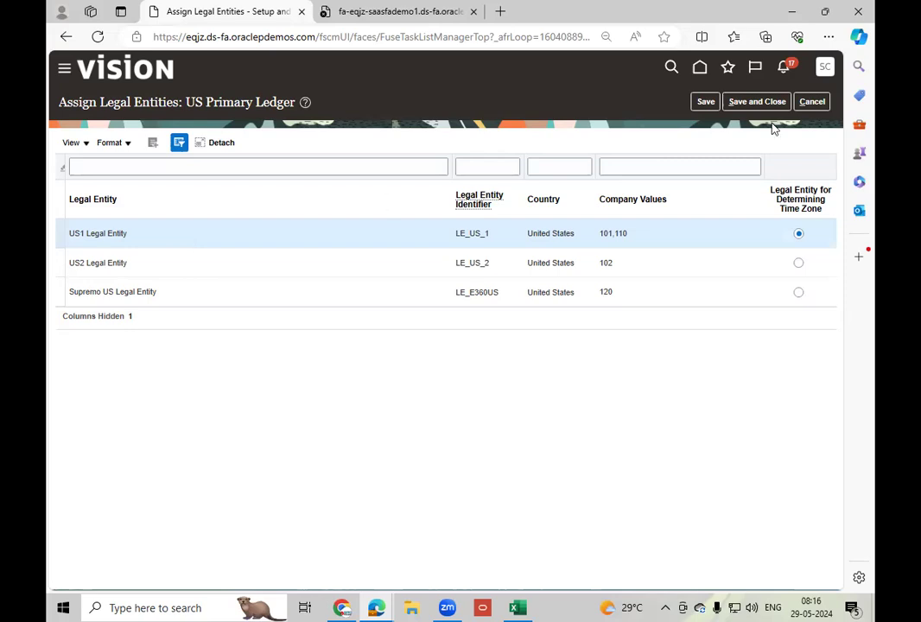
Close the legal entity assignments and review the balancing segment values assigned to the US Primary Ledger's legal entities.
{"action": "left_click", "coordinate": [811, 102]}
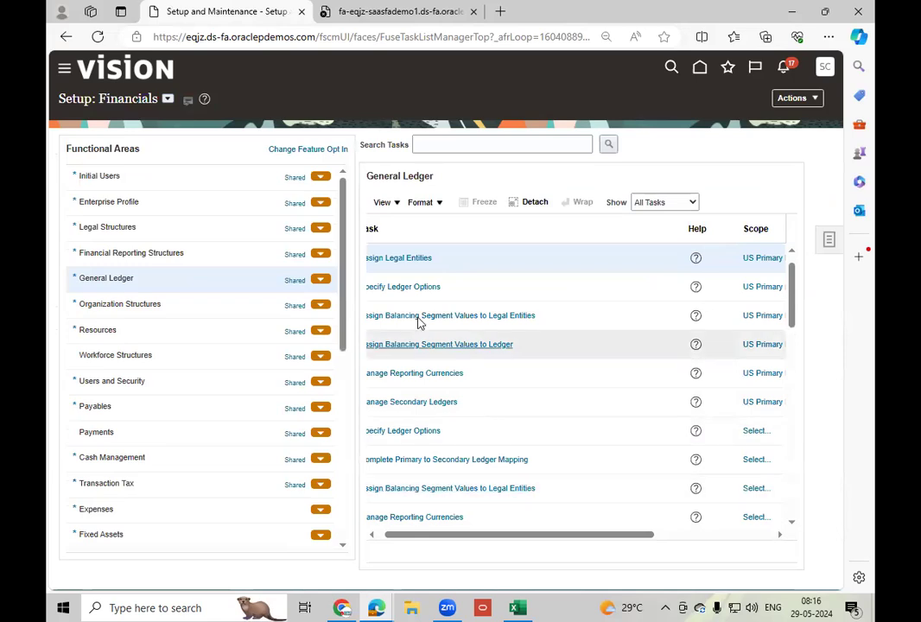
{"action": "left_click", "coordinate": [446, 318]}
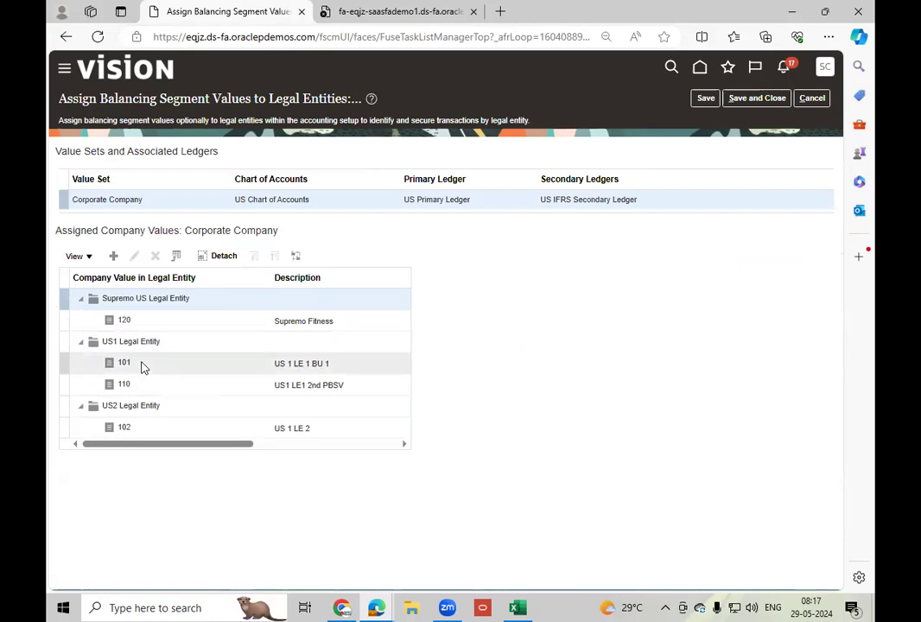
{"action": "left_click", "coordinate": [810, 98]}
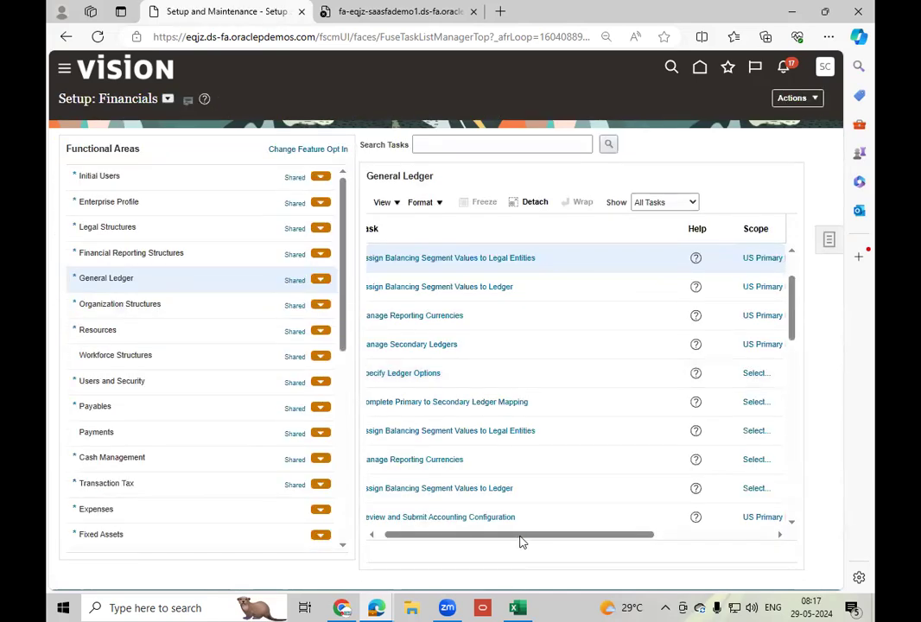
Review and submit the accounting configuration for US Primary Ledger.
{"action": "left_click_drag", "start_coordinate": [454, 539], "coordinate": [421, 541]}
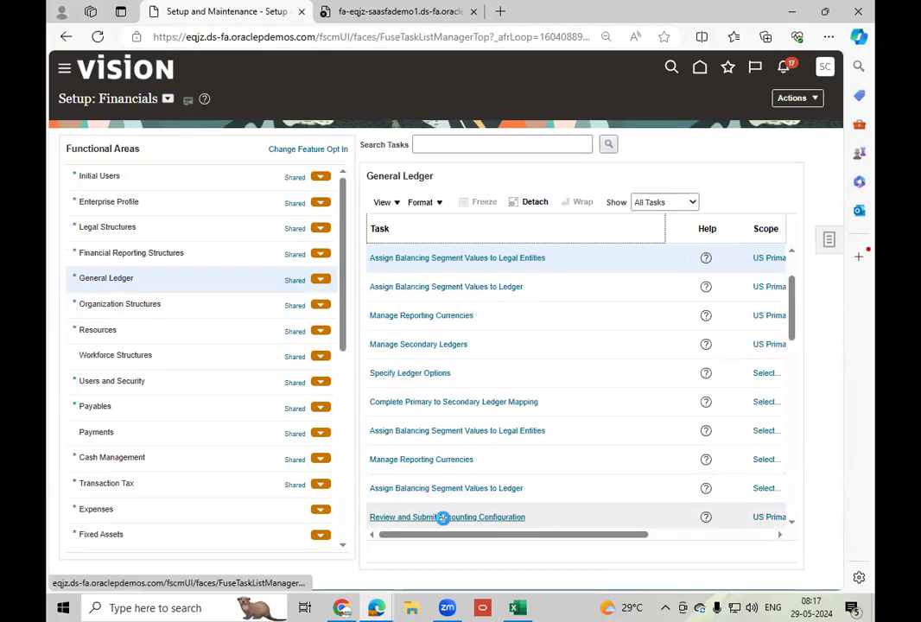
{"action": "left_click", "coordinate": [514, 519]}
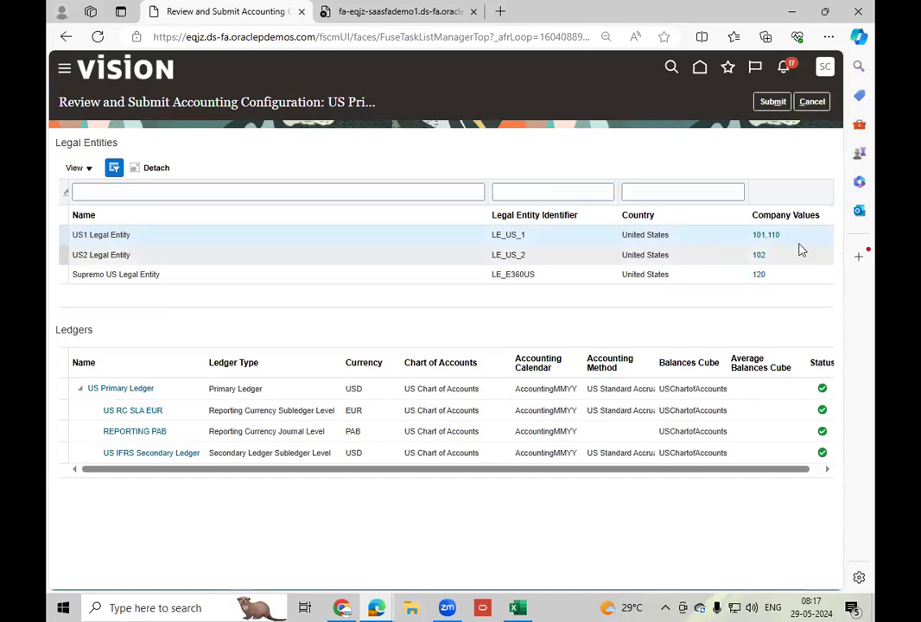
{"action": "left_click", "coordinate": [773, 101]}
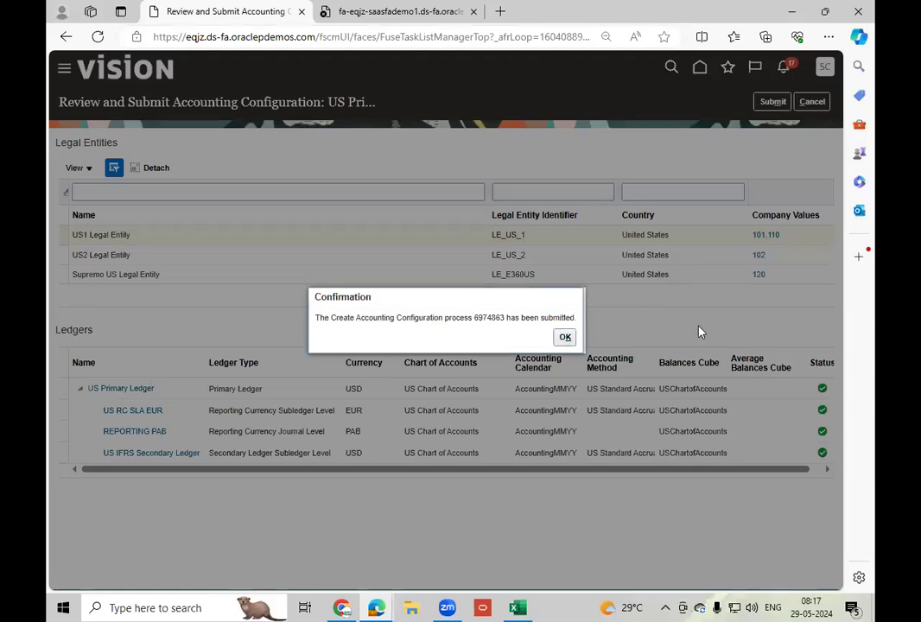
{"action": "left_click", "coordinate": [565, 337]}
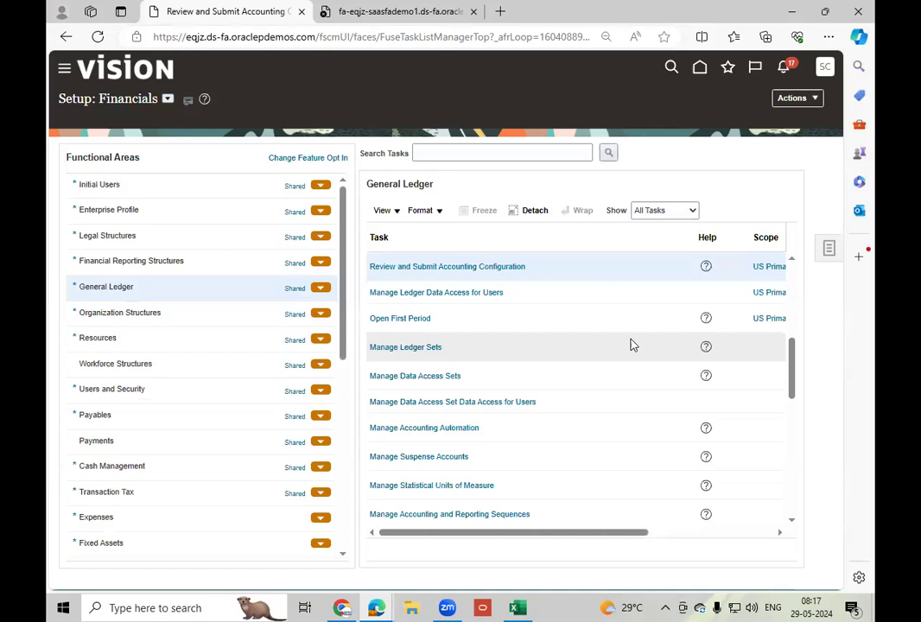
Return to the home page and open Scheduled Processes from the Tools group.
{"action": "left_click", "coordinate": [698, 69]}
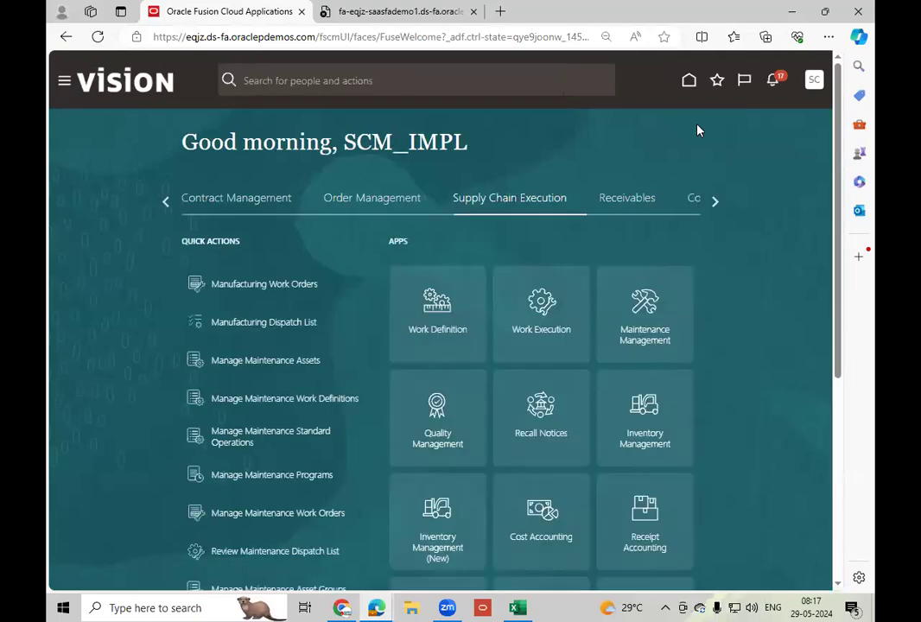
{"action": "left_click", "coordinate": [715, 202]}
{"action": "left_click", "coordinate": [715, 202]}
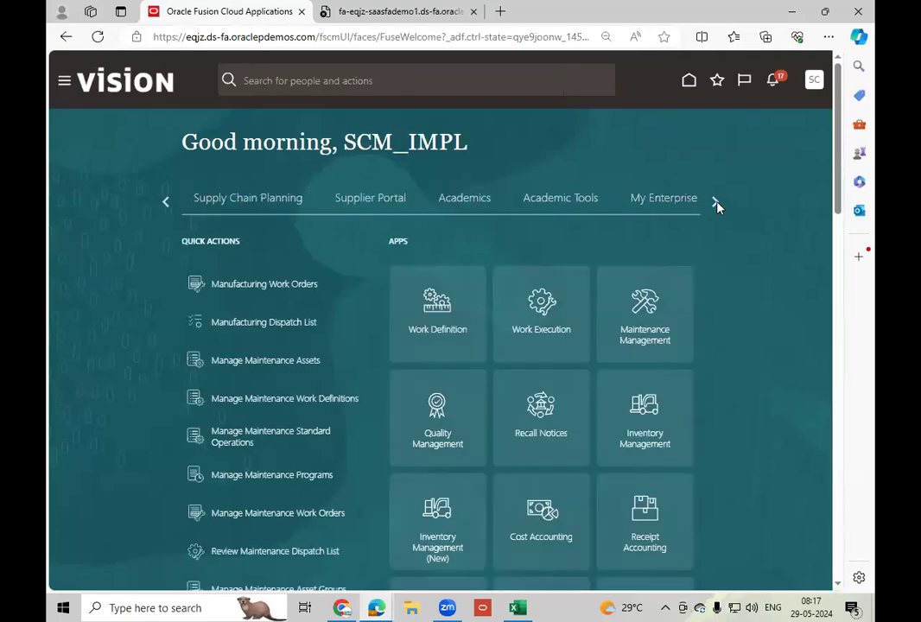
{"action": "left_click", "coordinate": [403, 205]}
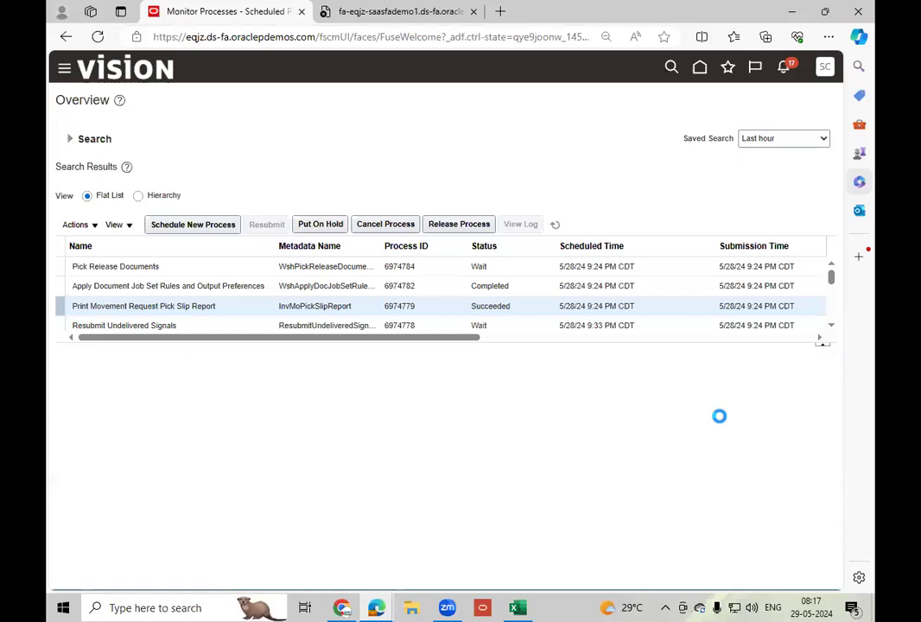
Refresh the scheduled process list repeatedly to monitor the status of the Complete Accounting Configuration processes.
{"action": "left_click", "coordinate": [556, 226]}
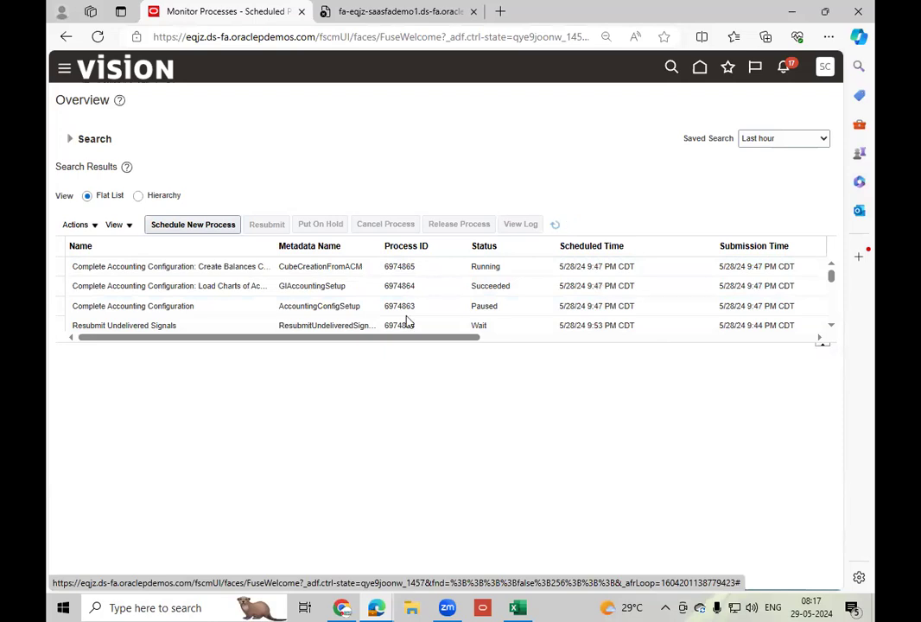
{"action": "left_click", "coordinate": [516, 307]}
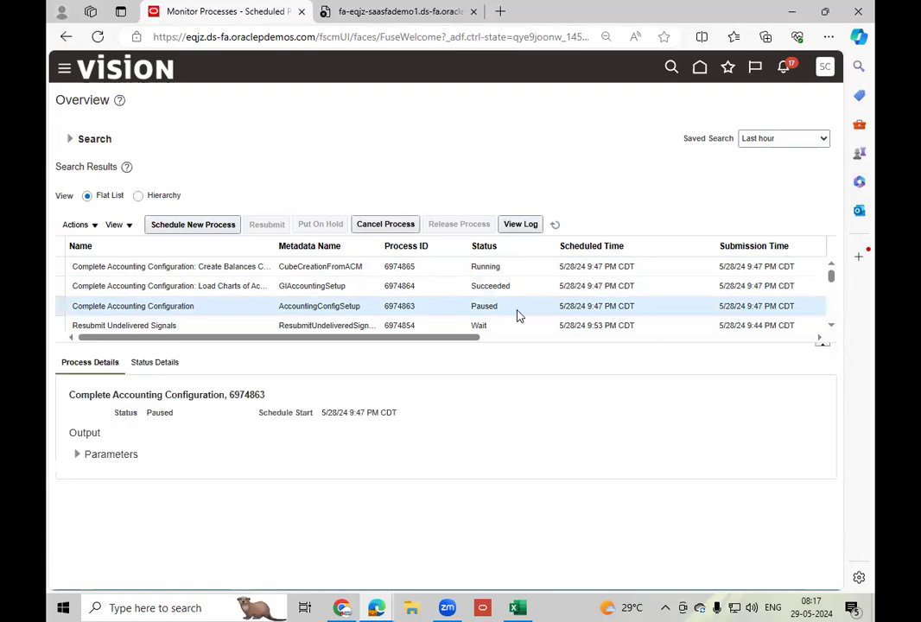
{"action": "left_click", "coordinate": [554, 225]}
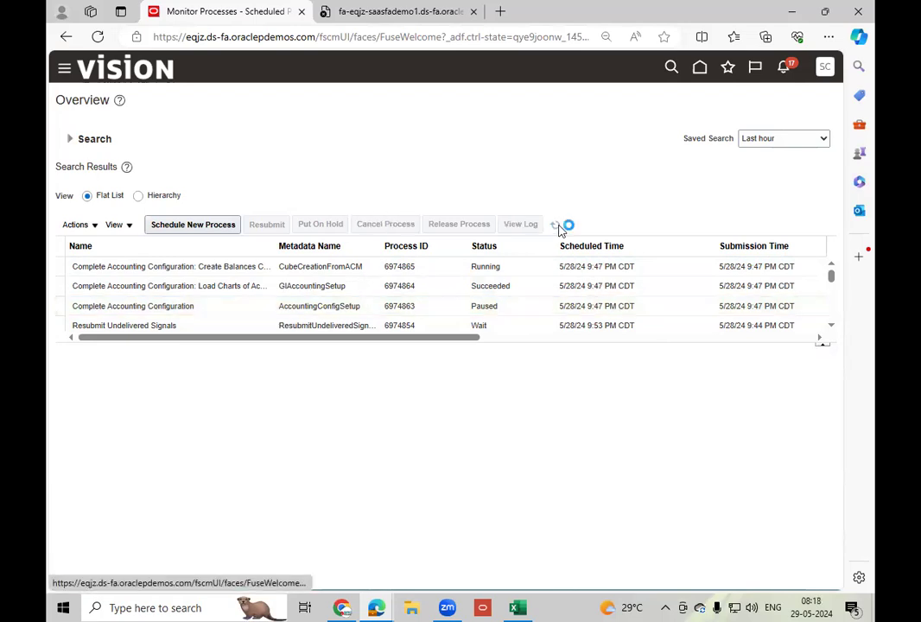
{"action": "left_click", "coordinate": [556, 226]}
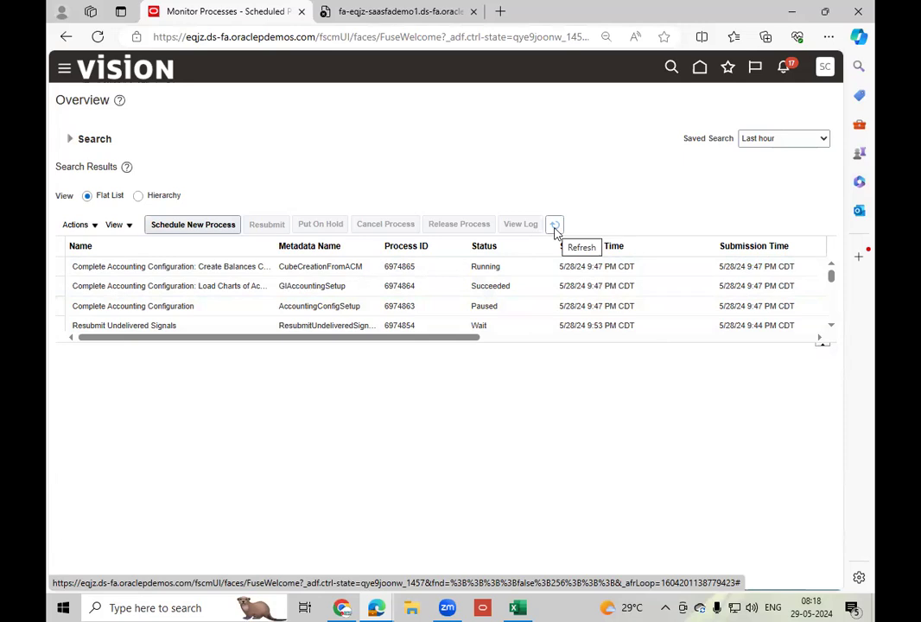
{"action": "left_click", "coordinate": [555, 228]}
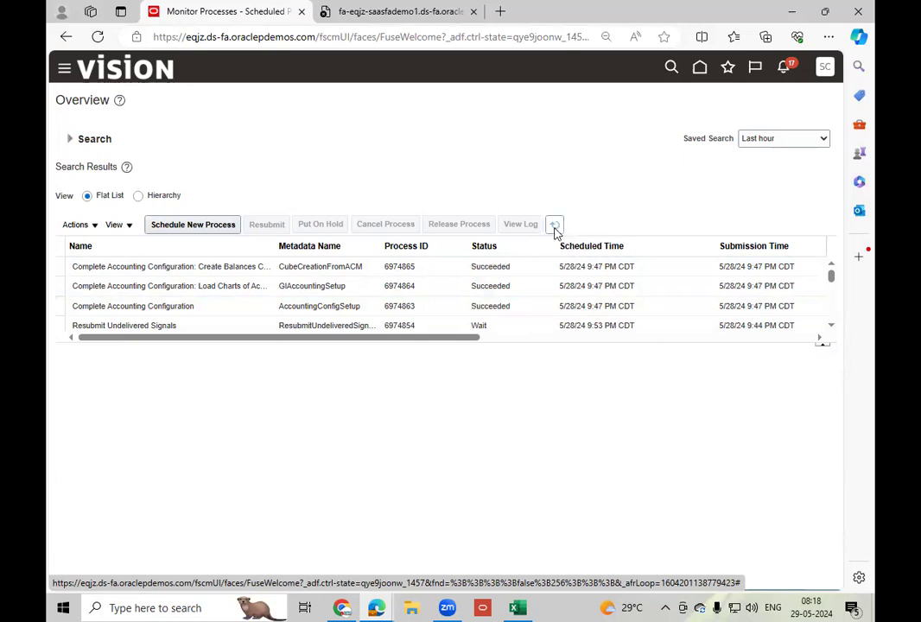
{"action": "left_click", "coordinate": [555, 227]}
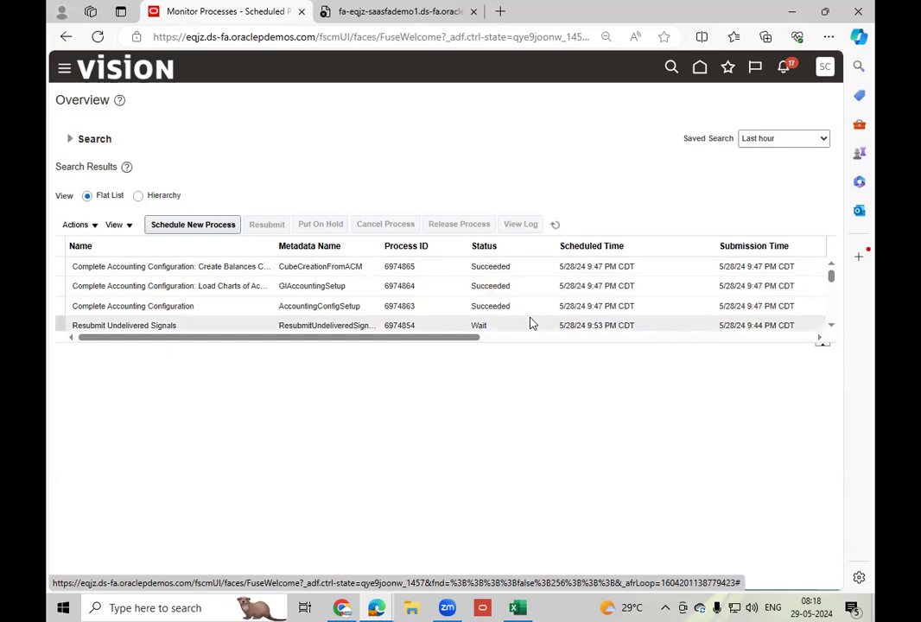
Go to Inventory Management under Supply Chain Execution and start a new movement request from Manage Movement Requests.
{"action": "left_click", "coordinate": [700, 70]}
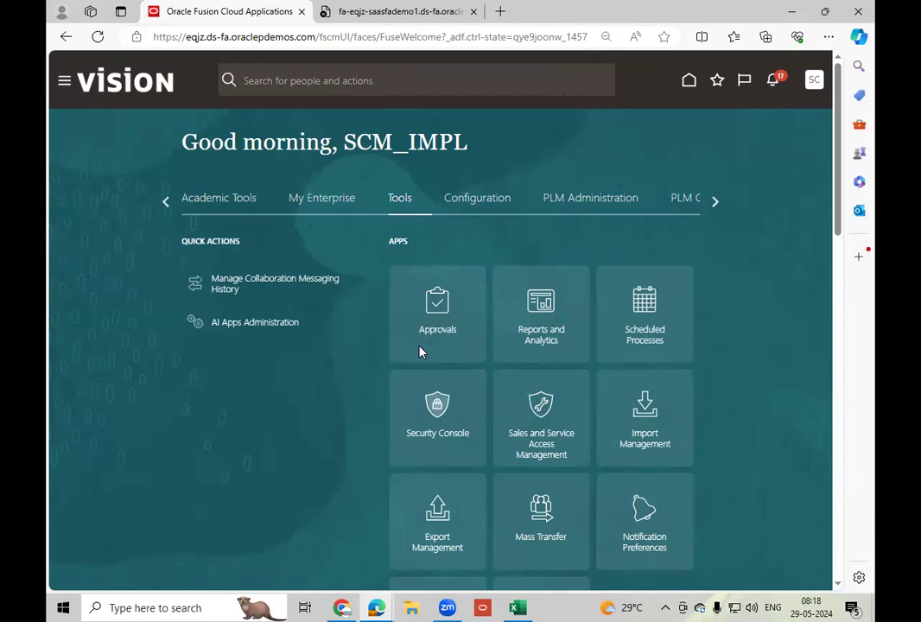
{"action": "left_click", "coordinate": [164, 204]}
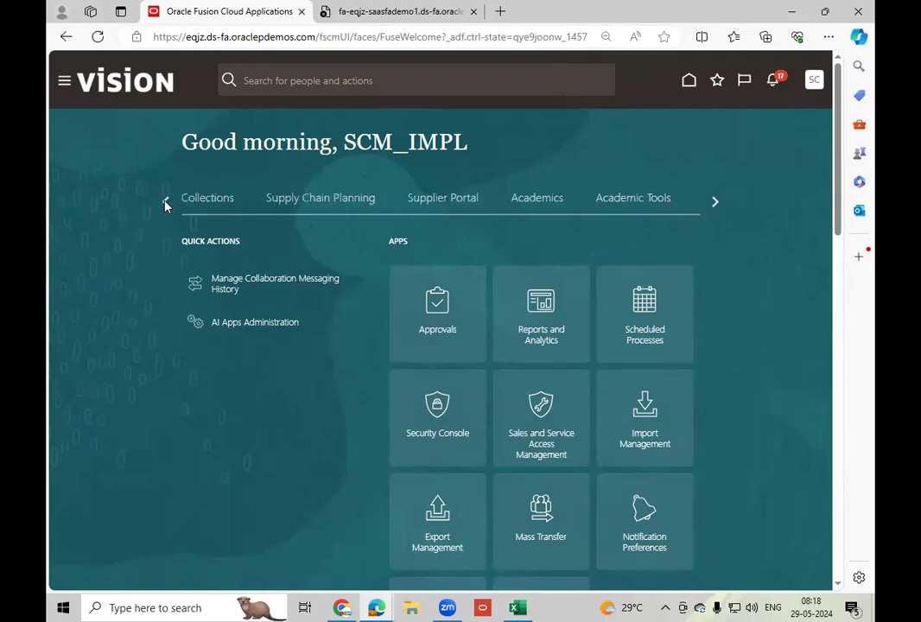
{"action": "left_click", "coordinate": [166, 203]}
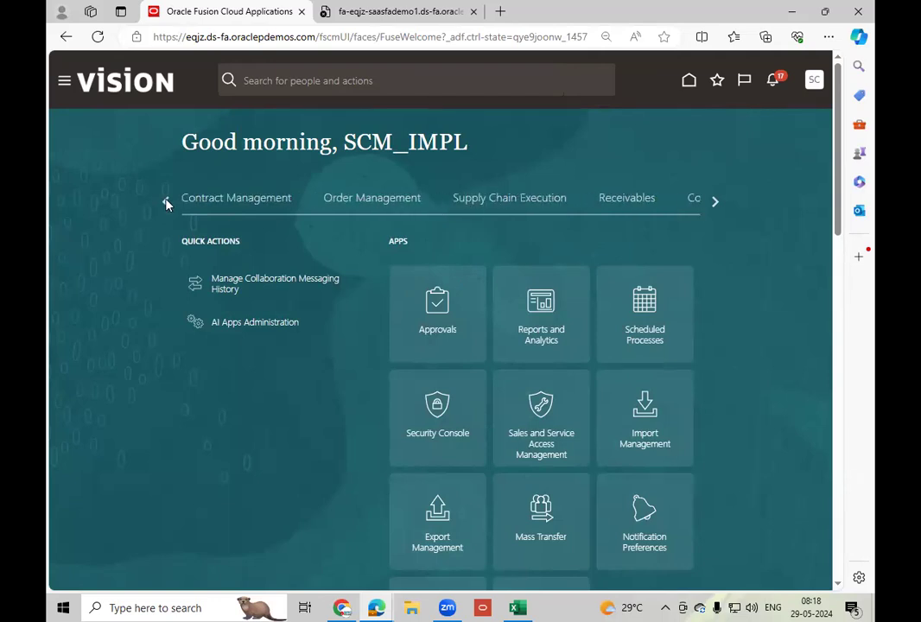
{"action": "left_click", "coordinate": [512, 200]}
{"action": "left_click", "coordinate": [662, 447]}
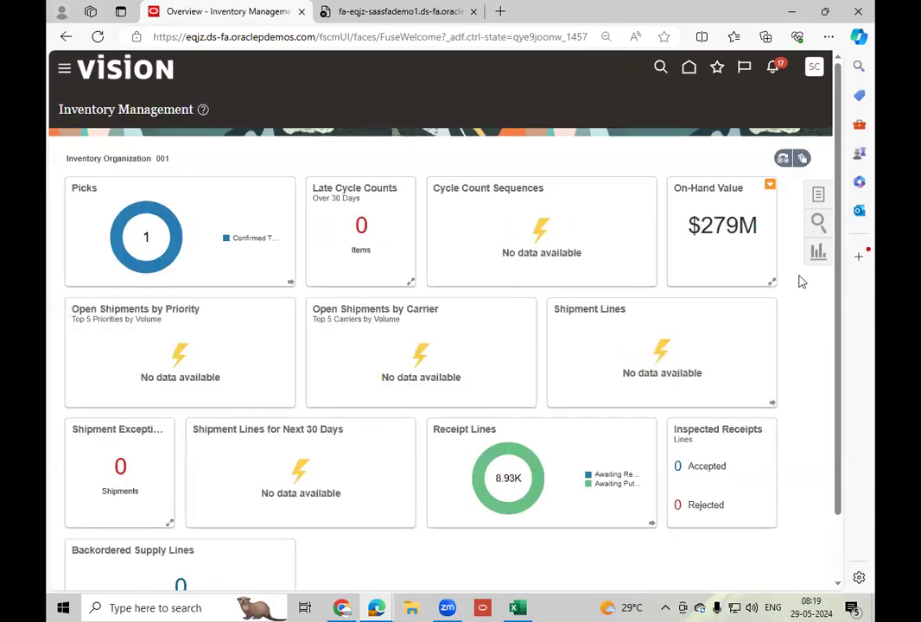
{"action": "left_click", "coordinate": [820, 197]}
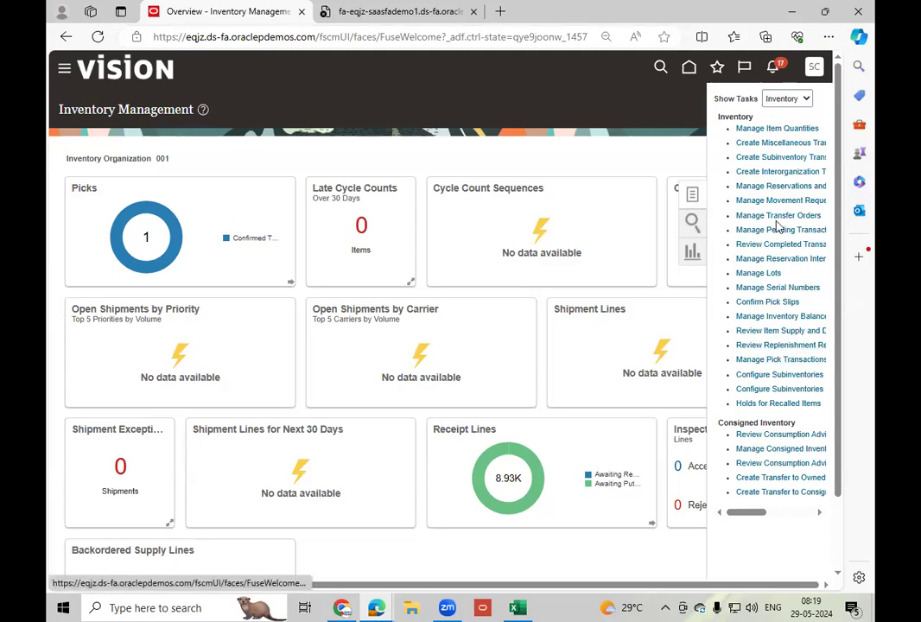
{"action": "left_click", "coordinate": [804, 207]}
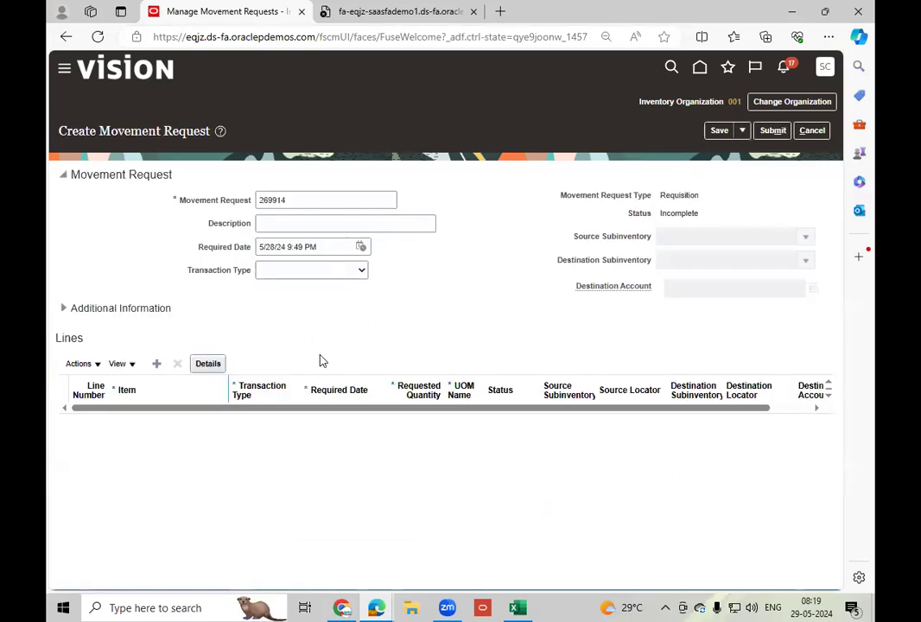
Check the destination account's Account segment values for a Movement Request Issue transaction, and discard the request.
{"action": "left_click", "coordinate": [303, 275]}
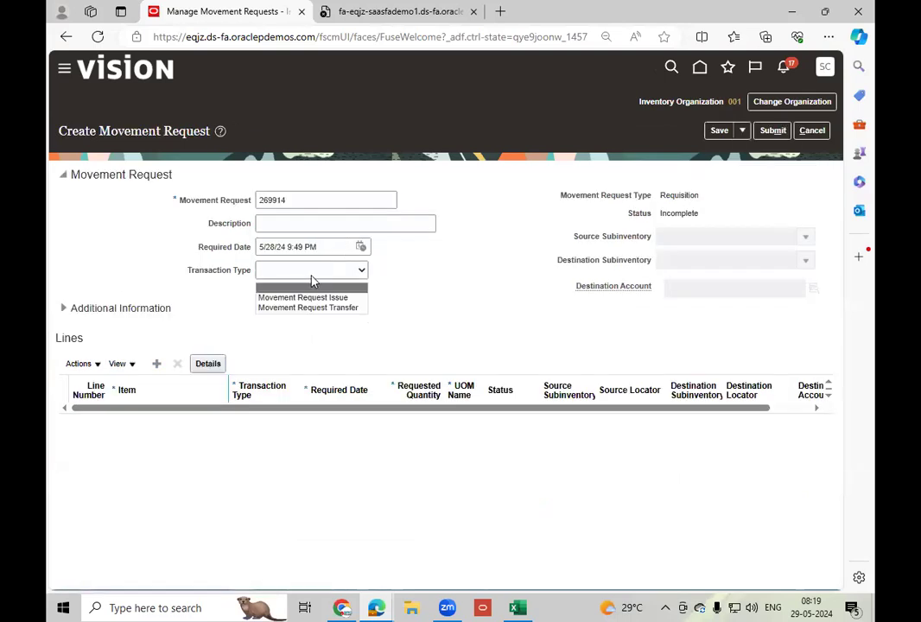
{"action": "left_click", "coordinate": [303, 298]}
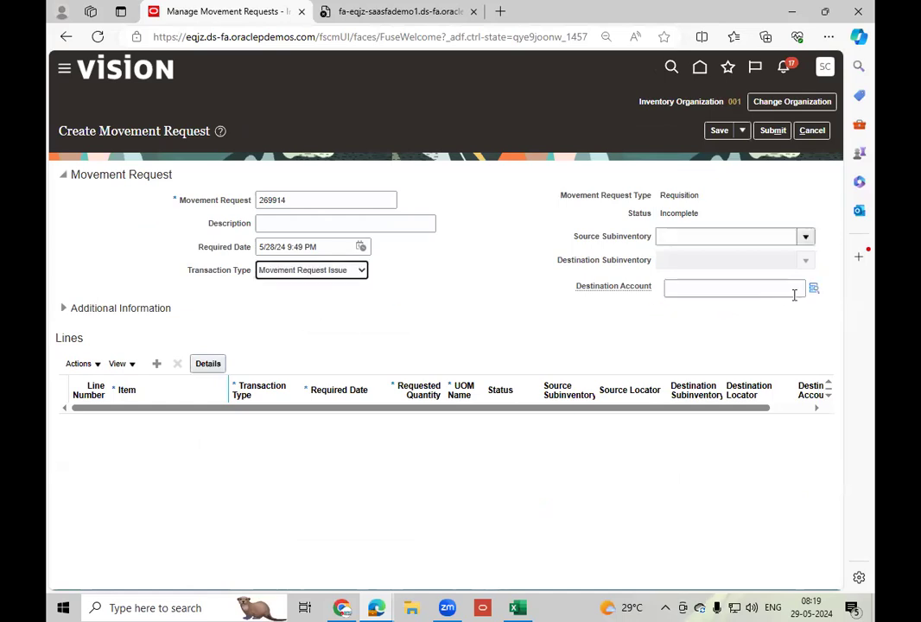
{"action": "left_click", "coordinate": [815, 289]}
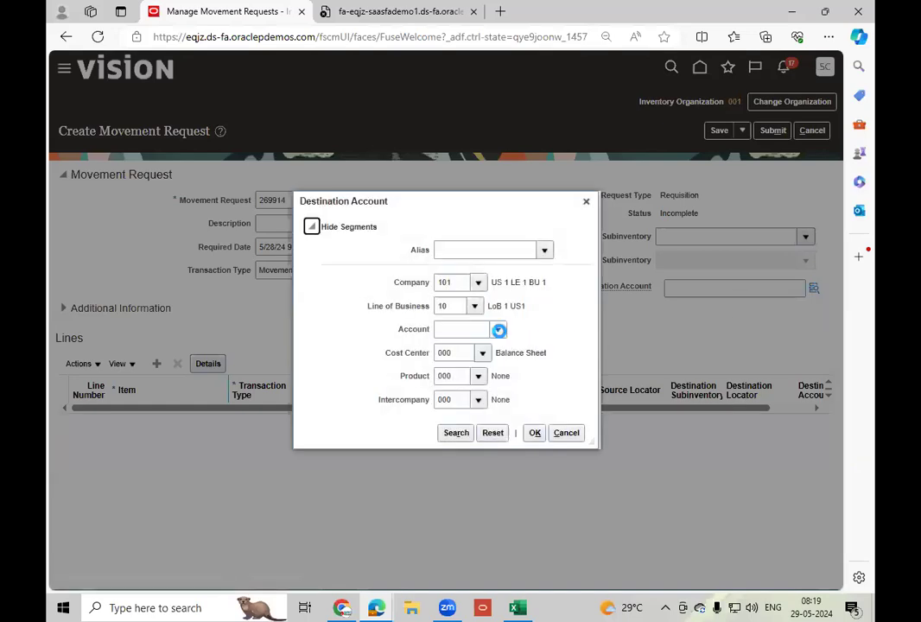
{"action": "left_click", "coordinate": [498, 331]}
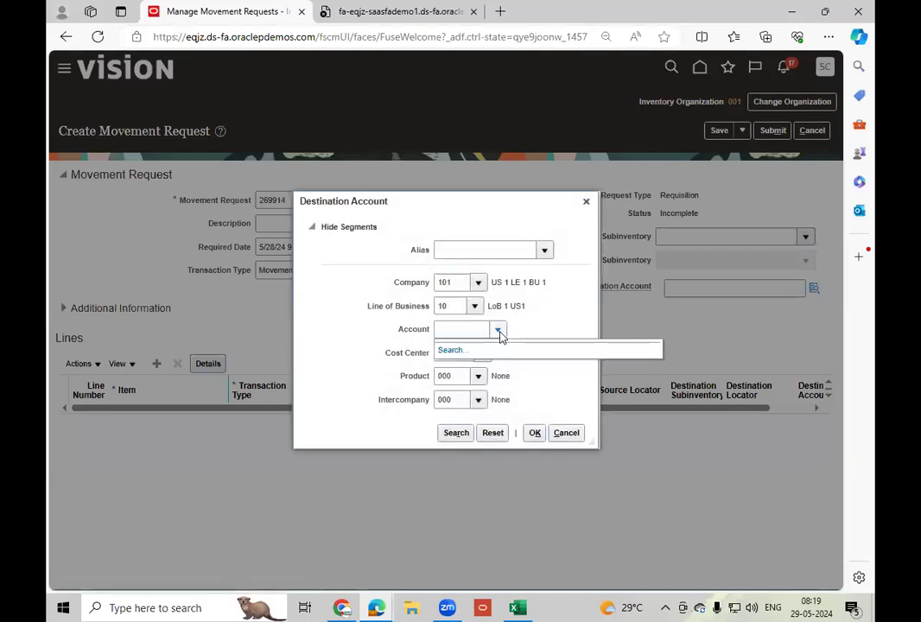
{"action": "left_click", "coordinate": [570, 433]}
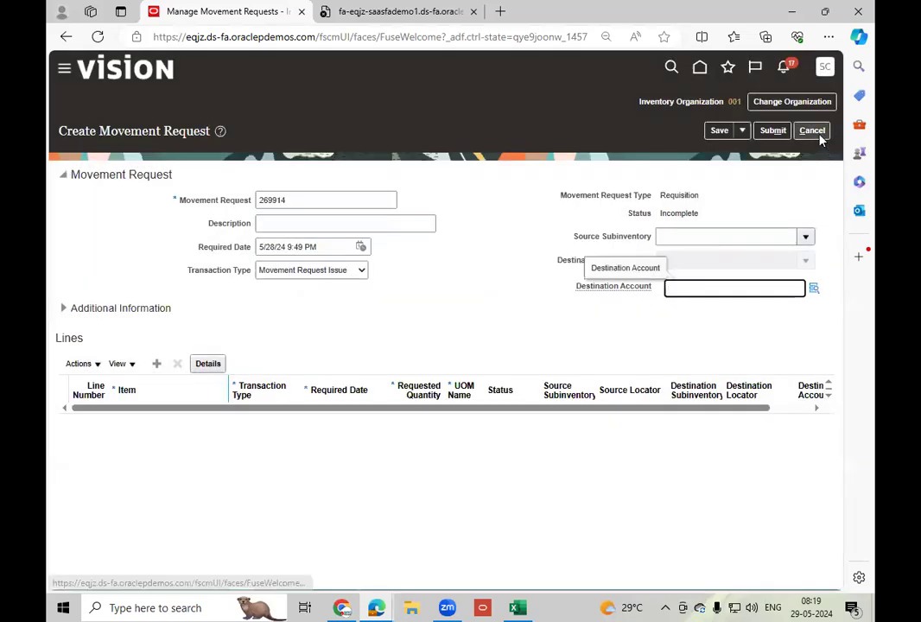
{"action": "left_click", "coordinate": [820, 136]}
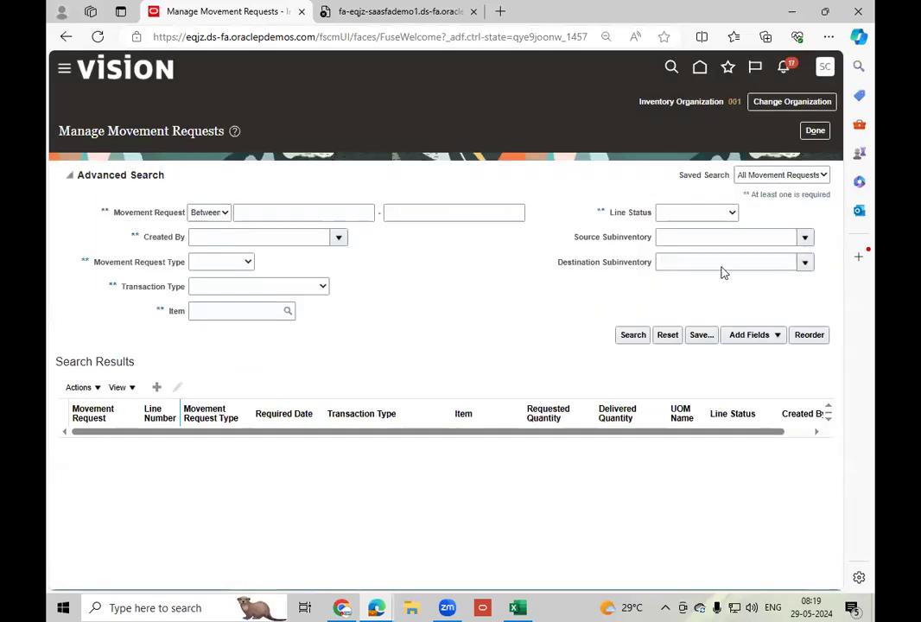
Leave Manage Movement Requests and create a miscellaneous transaction of type Miscellaneous Receipt.
{"action": "left_click", "coordinate": [815, 131]}
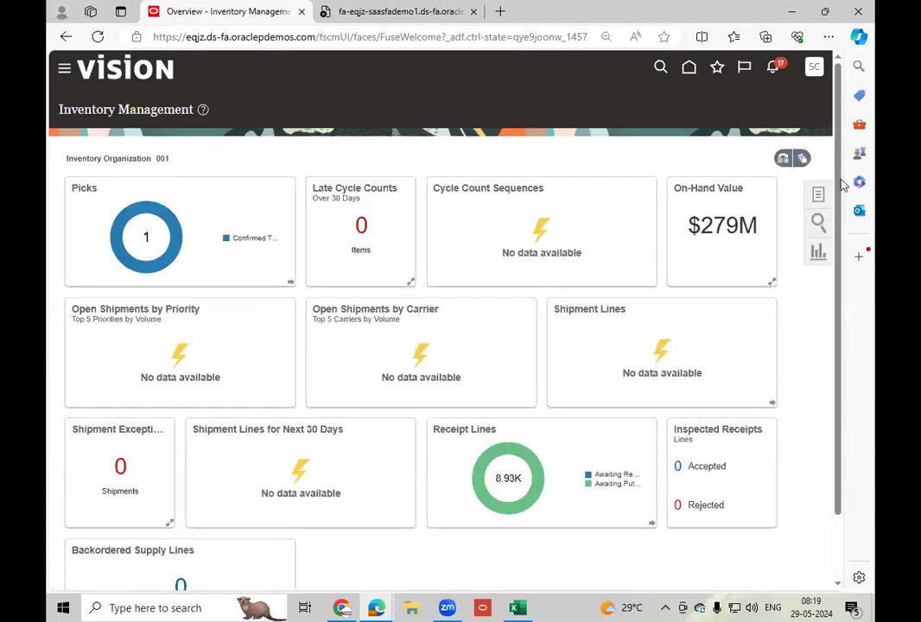
{"action": "left_click", "coordinate": [821, 197]}
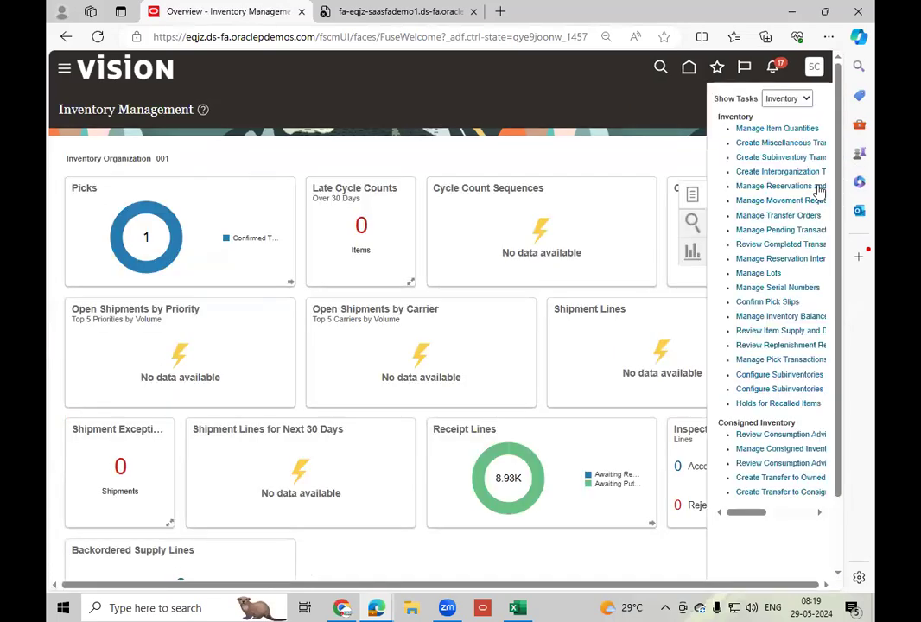
{"action": "left_click", "coordinate": [784, 143]}
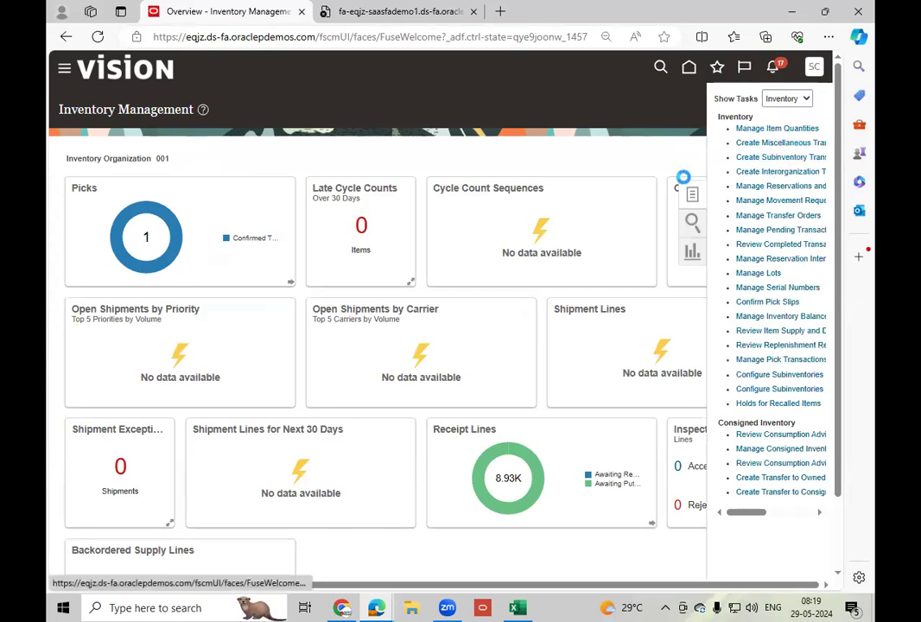
{"action": "left_click", "coordinate": [398, 227]}
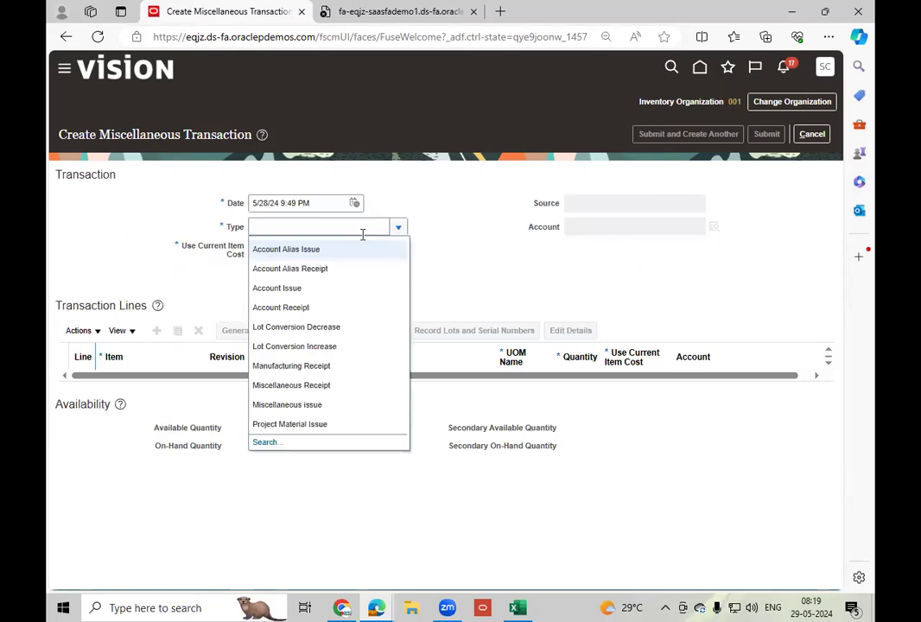
{"action": "left_click", "coordinate": [335, 384]}
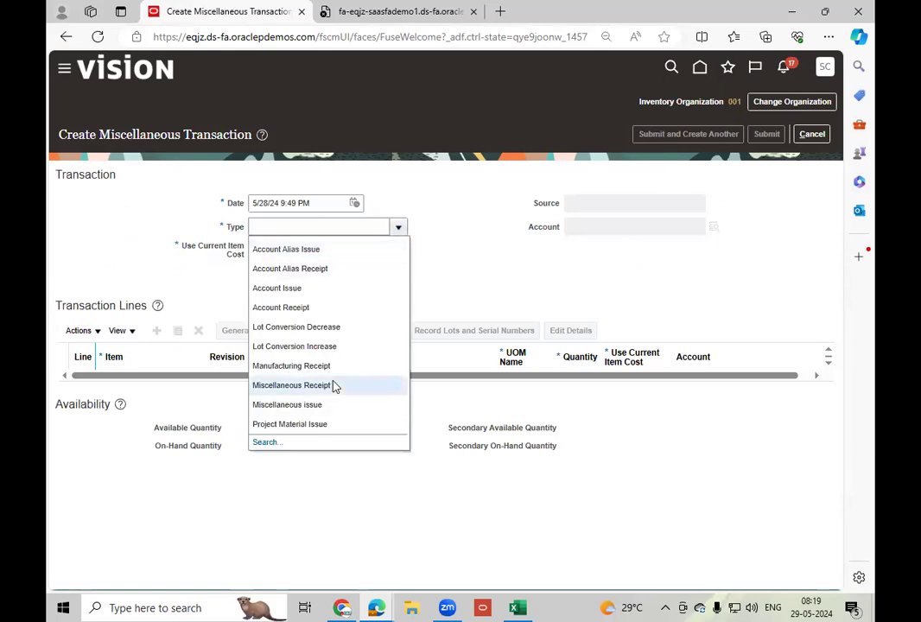
{"action": "left_click", "coordinate": [714, 226]}
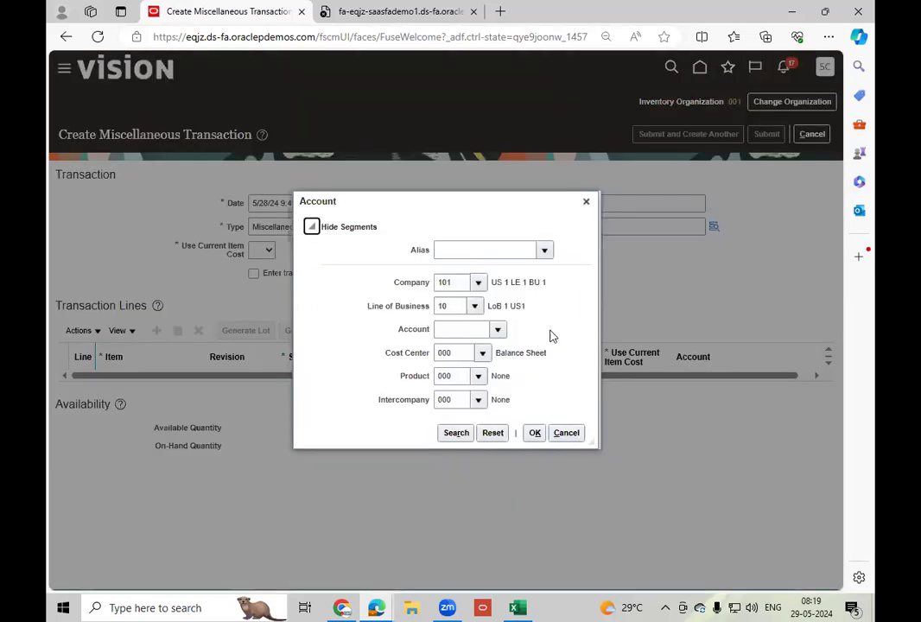
{"action": "left_click", "coordinate": [499, 331]}
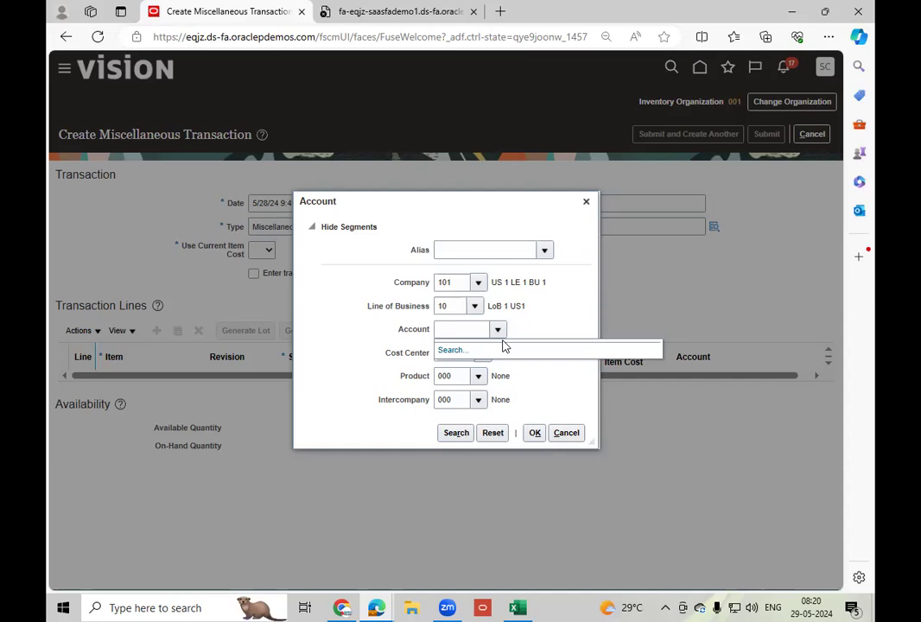
{"action": "left_click", "coordinate": [594, 433]}
{"action": "left_click", "coordinate": [568, 427]}
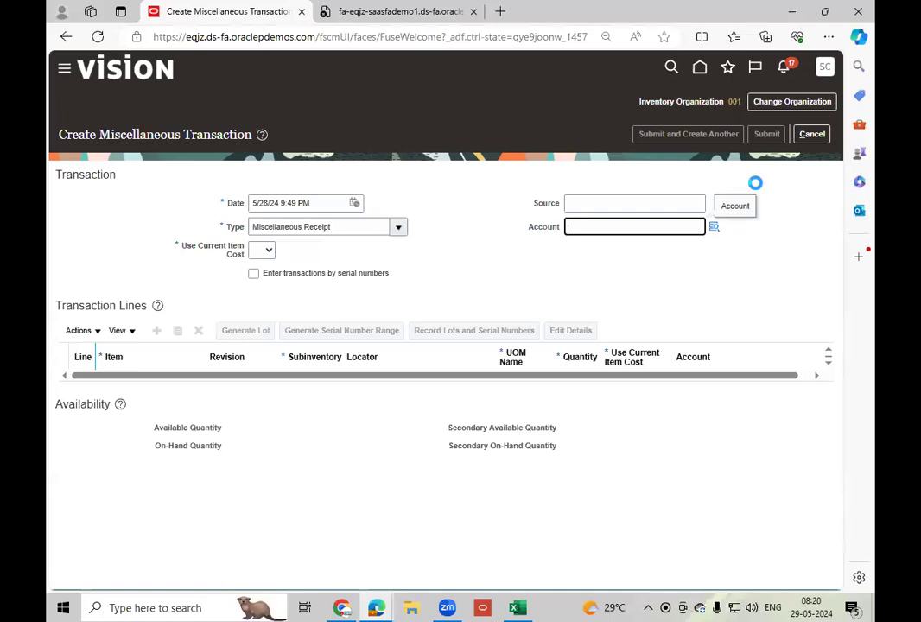
Sign out of the application, discarding the unsaved miscellaneous transaction and confirming the single sign-off.
{"action": "left_click", "coordinate": [827, 73]}
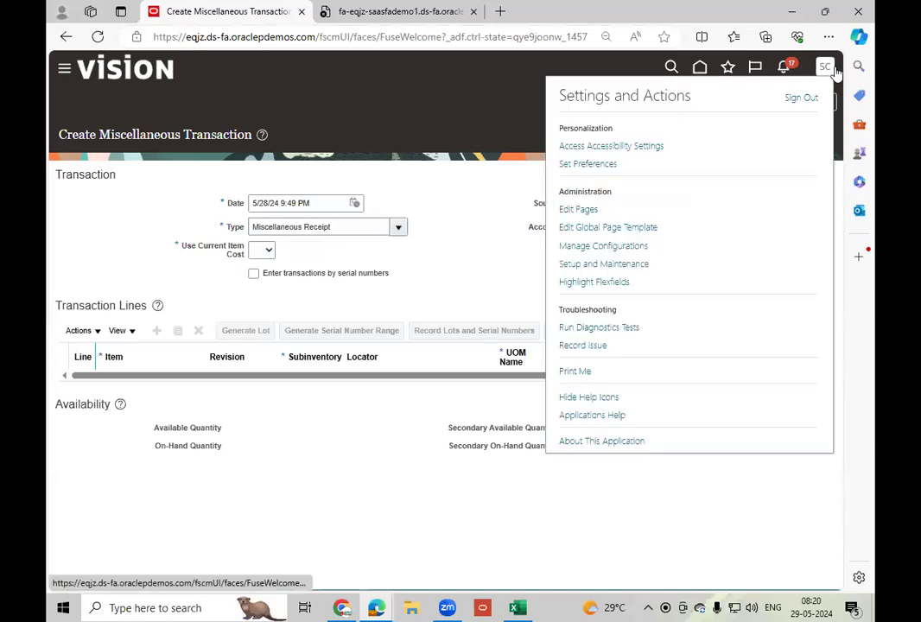
{"action": "left_click", "coordinate": [802, 98]}
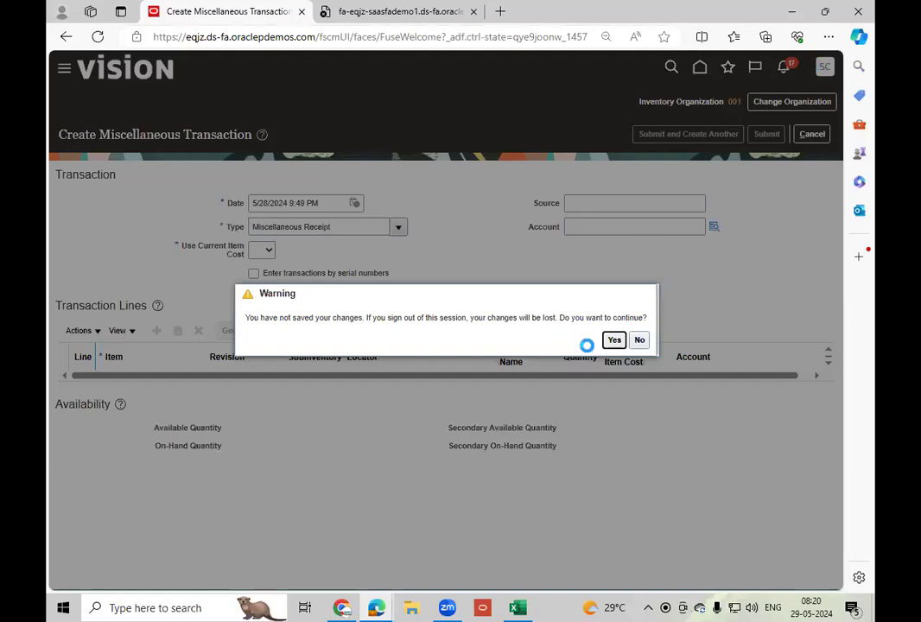
{"action": "left_click", "coordinate": [624, 342]}
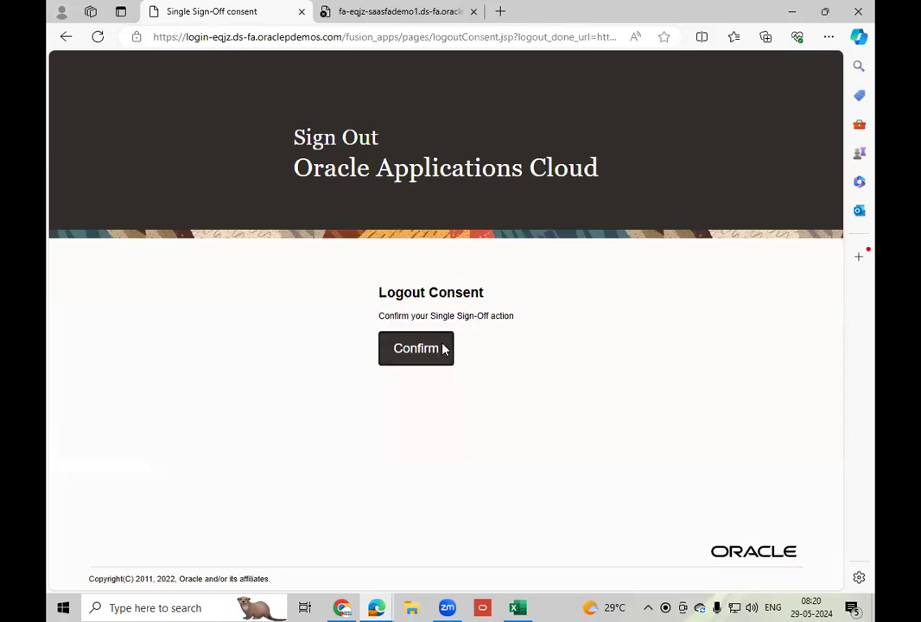
{"action": "left_click", "coordinate": [443, 349]}
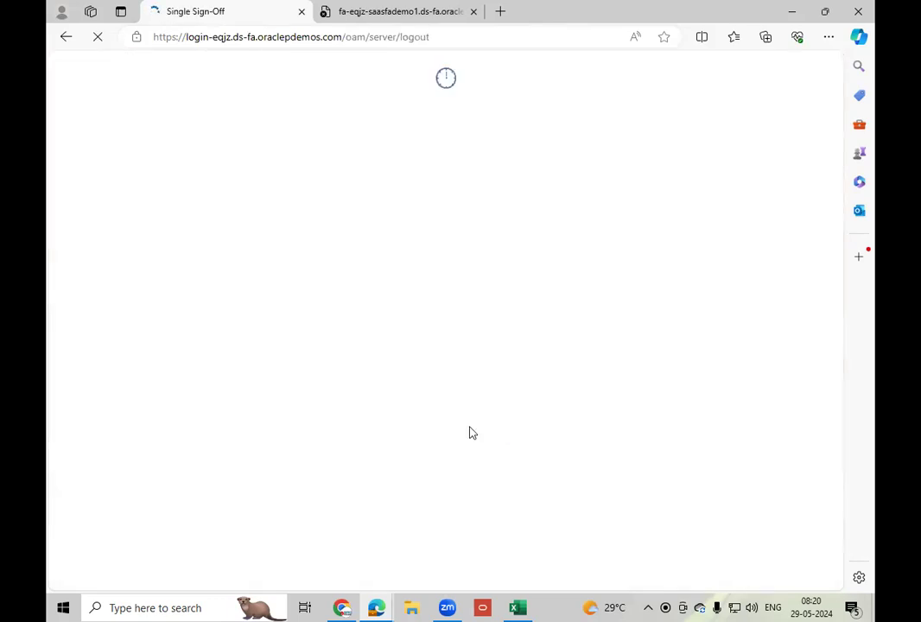
Enter the other demo account's user ID on the sign-in page, correcting its misspelled ending.
{"action": "type", "text": "case"}
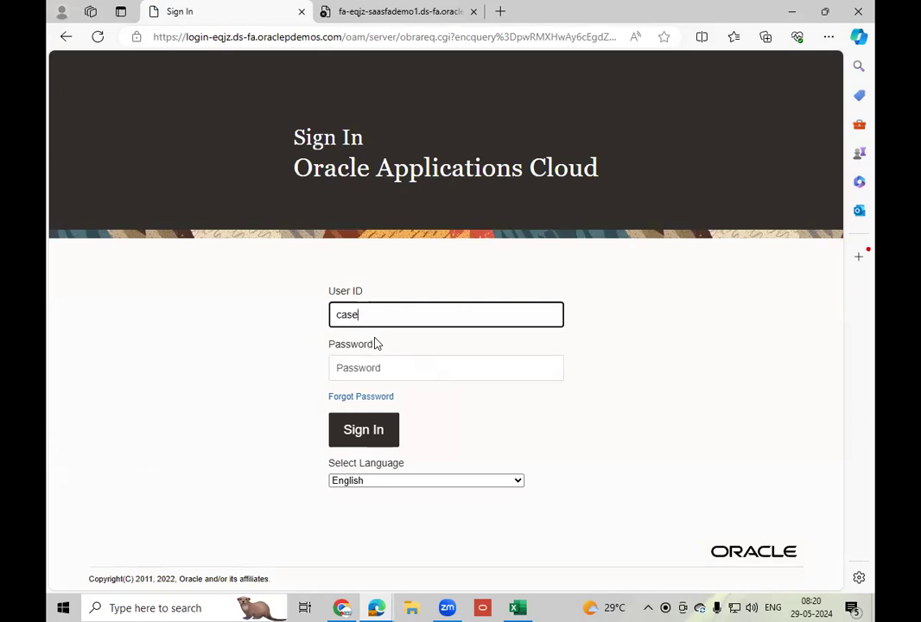
{"action": "type", "text": "7y.breown"}
{"action": "key", "text": "Tab"}
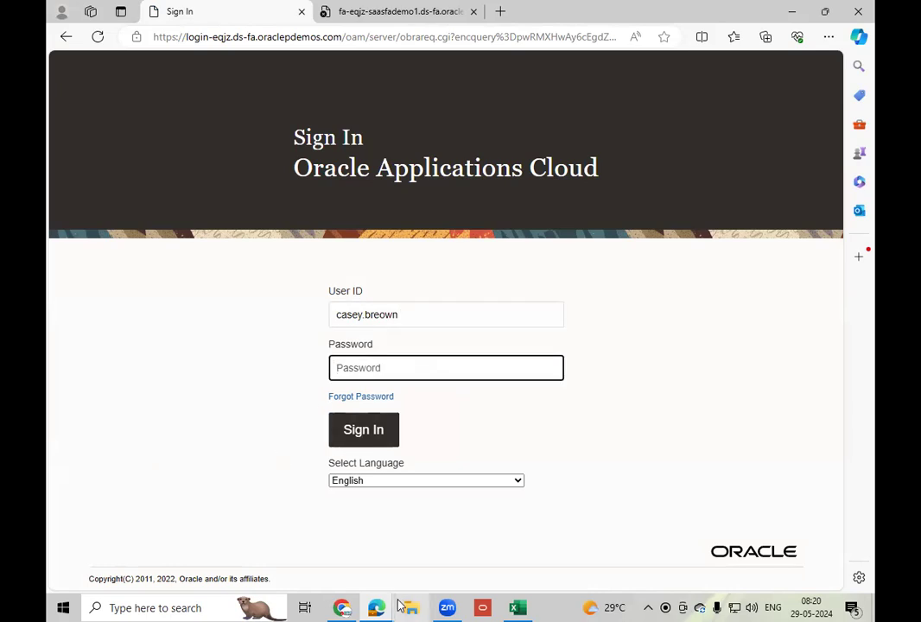
{"action": "left_click", "coordinate": [420, 315]}
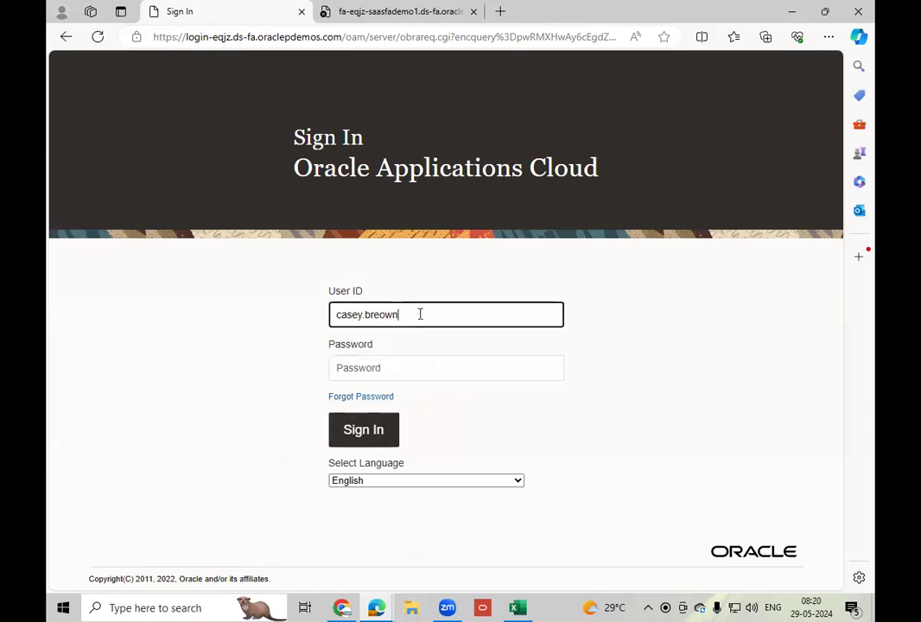
{"action": "key", "text": "BackSpace"}
{"action": "key", "text": "BackSpace"}
{"action": "key", "text": "BackSpace"}
{"action": "type", "text": "own"}
Copy the password from Instance Access.txt in Chrome, paste it into the Password field in Edge, and sign in.
{"action": "left_click", "coordinate": [342, 608]}
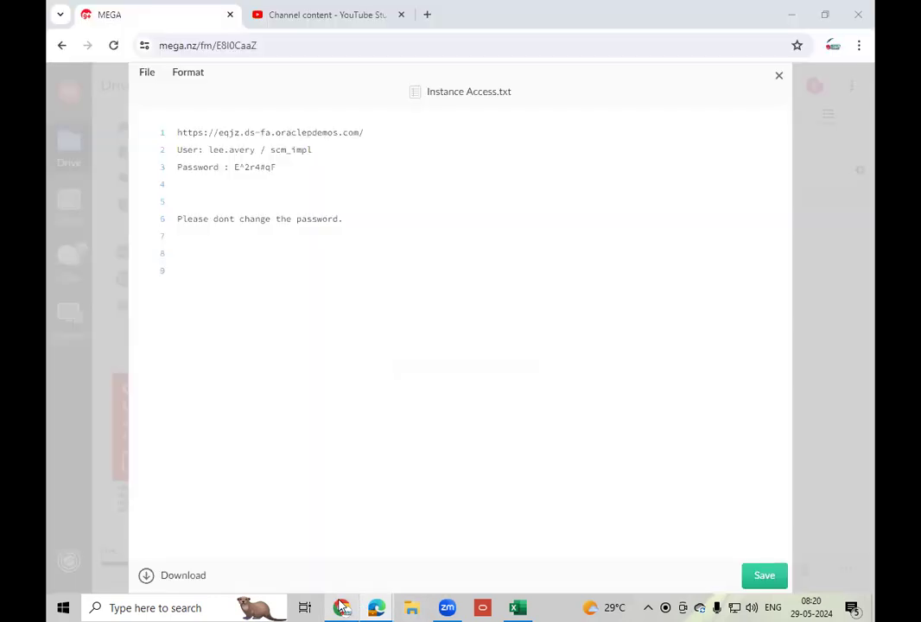
{"action": "left_click_drag", "start_coordinate": [235, 167], "coordinate": [287, 170]}
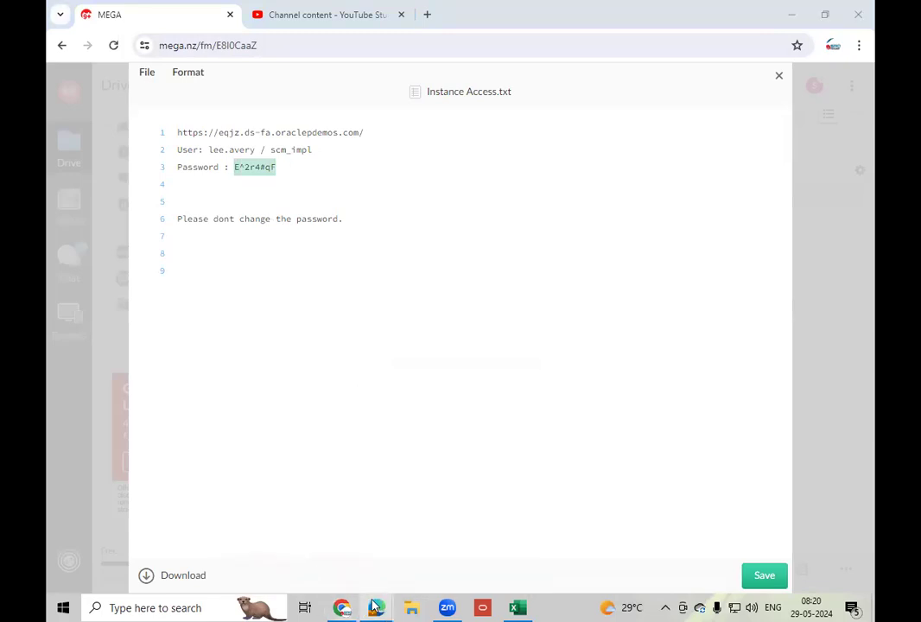
{"action": "mouse_move", "coordinate": [377, 607]}
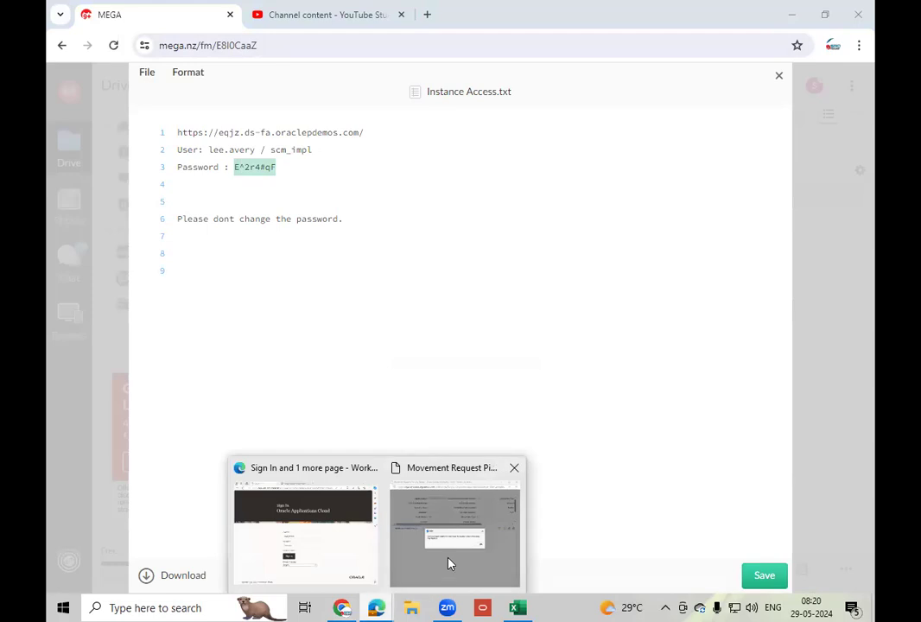
{"action": "left_click", "coordinate": [242, 533]}
{"action": "left_click", "coordinate": [370, 368]}
{"action": "key", "text": "ctrl+v"}
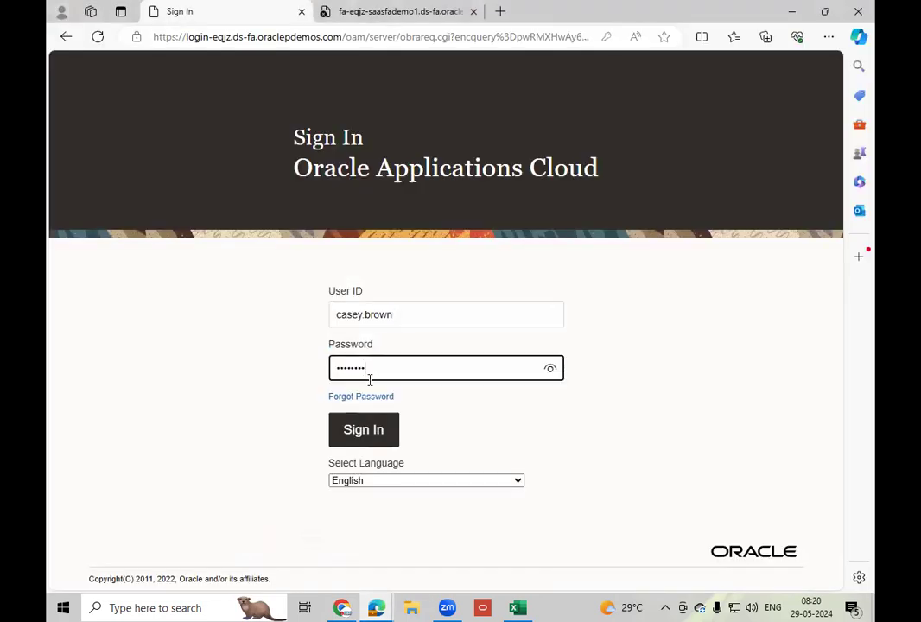
{"action": "left_click", "coordinate": [356, 429]}
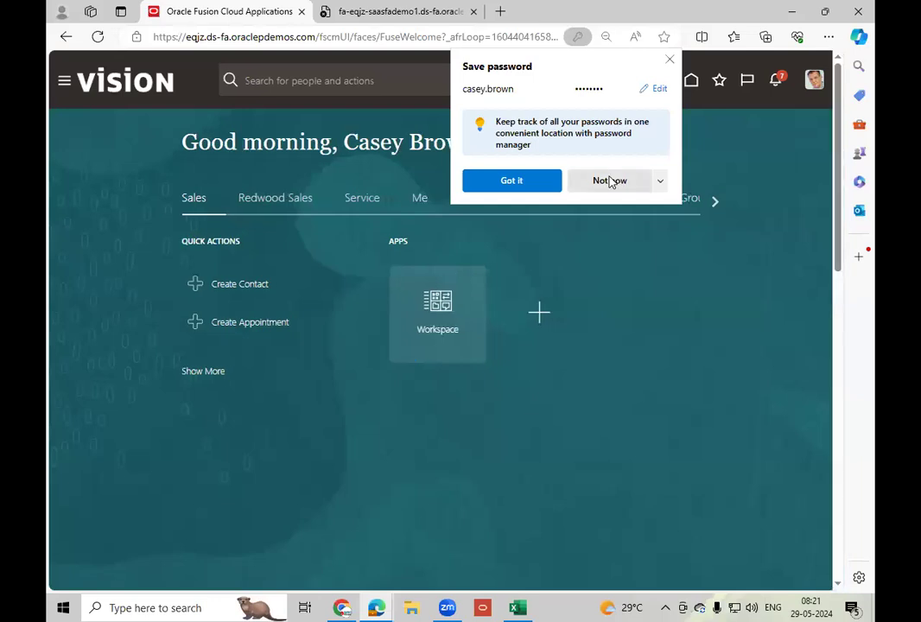
Browse through the home page's app groups and open Journals.
{"action": "left_click", "coordinate": [610, 180]}
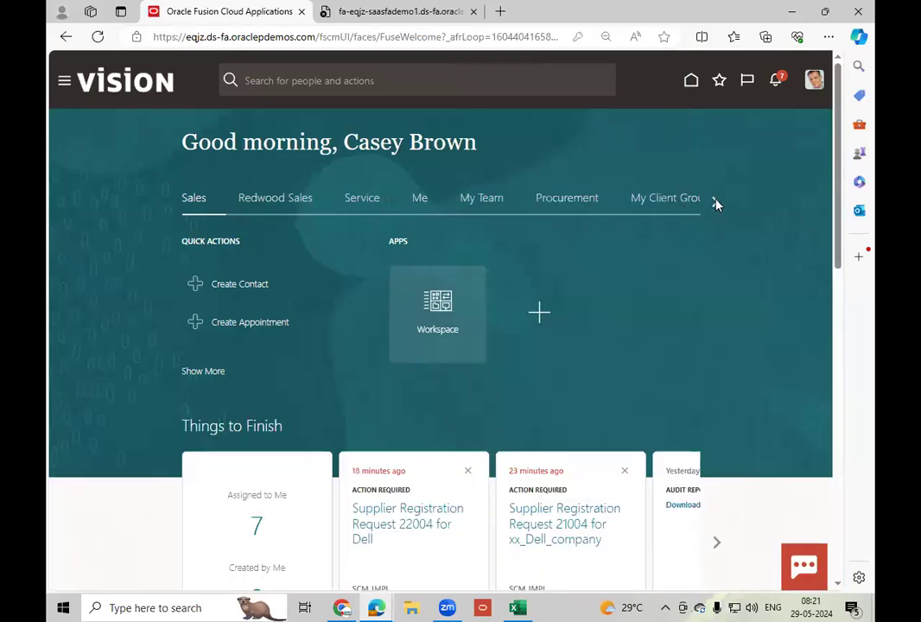
{"action": "left_click", "coordinate": [715, 202]}
{"action": "left_click", "coordinate": [716, 203]}
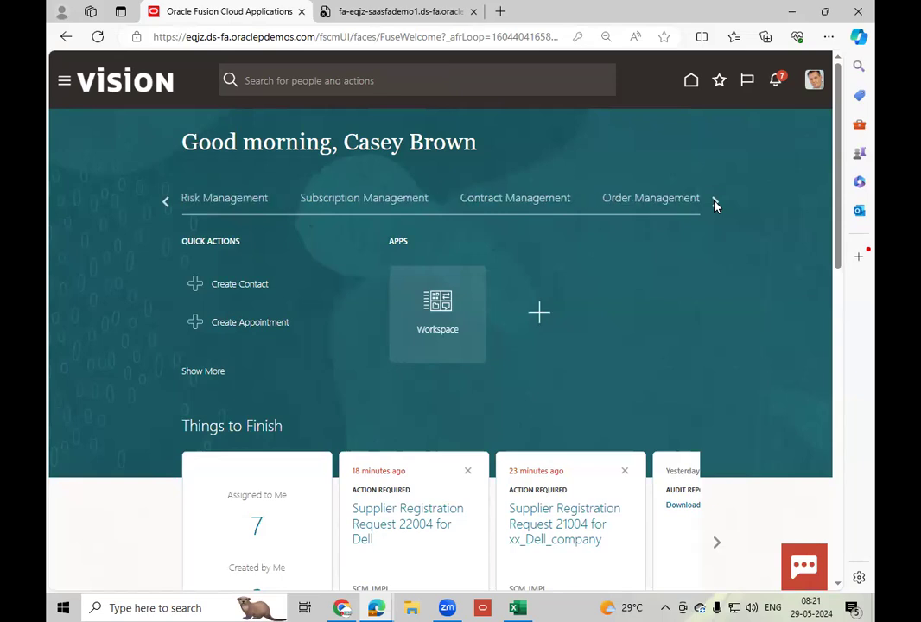
{"action": "left_click", "coordinate": [716, 202]}
{"action": "left_click", "coordinate": [716, 203]}
{"action": "left_click", "coordinate": [715, 202]}
{"action": "left_click", "coordinate": [716, 203]}
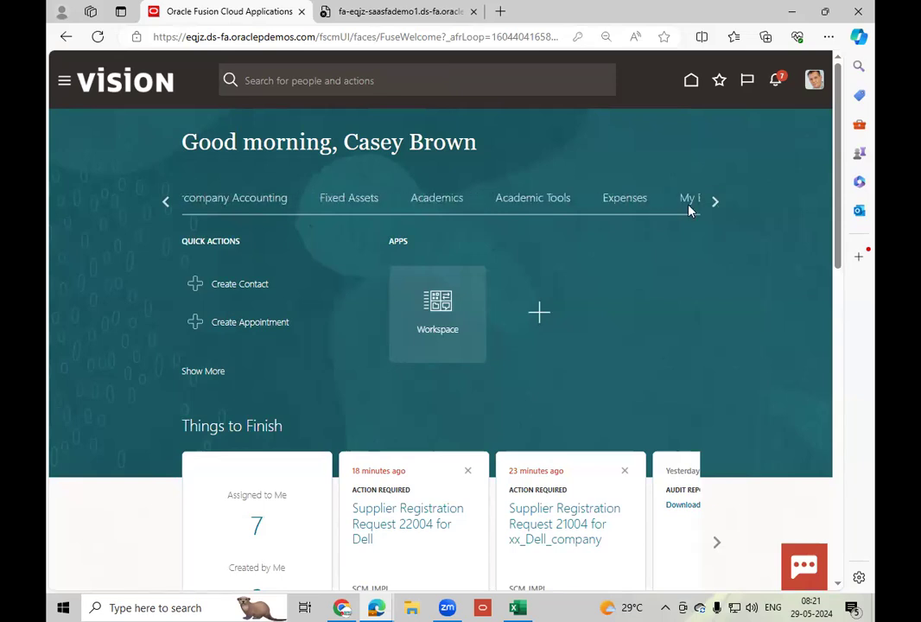
{"action": "left_click", "coordinate": [165, 202]}
{"action": "left_click", "coordinate": [436, 199]}
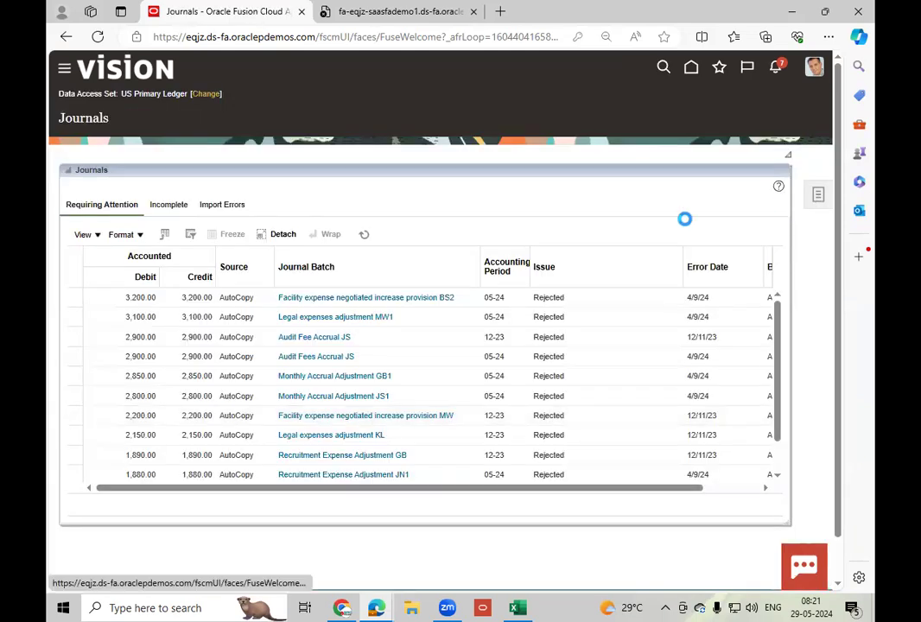
Create a journal for the US Primary Ledger and set its category to Manual.
{"action": "left_click", "coordinate": [818, 195]}
{"action": "left_click", "coordinate": [771, 128]}
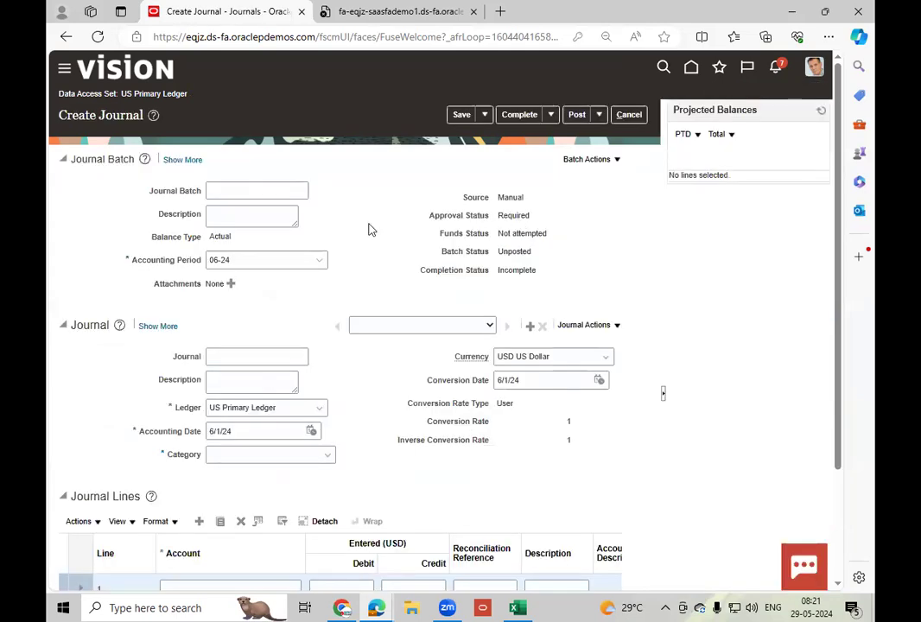
{"action": "left_click", "coordinate": [265, 455]}
{"action": "type", "text": "man"}
{"action": "left_click", "coordinate": [255, 474]}
Widen the journal lines' Account column to reach line 1's account selector, check its Account segment values, and cancel the journal.
{"action": "scroll", "coordinate": [703, 442], "scroll_direction": "down", "scroll_amount": 2}
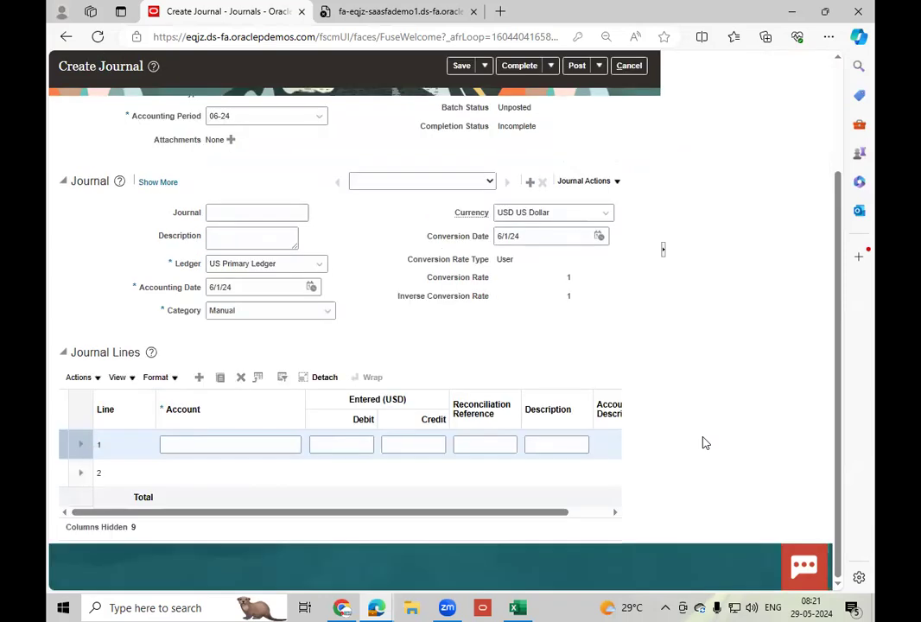
{"action": "left_click", "coordinate": [304, 418]}
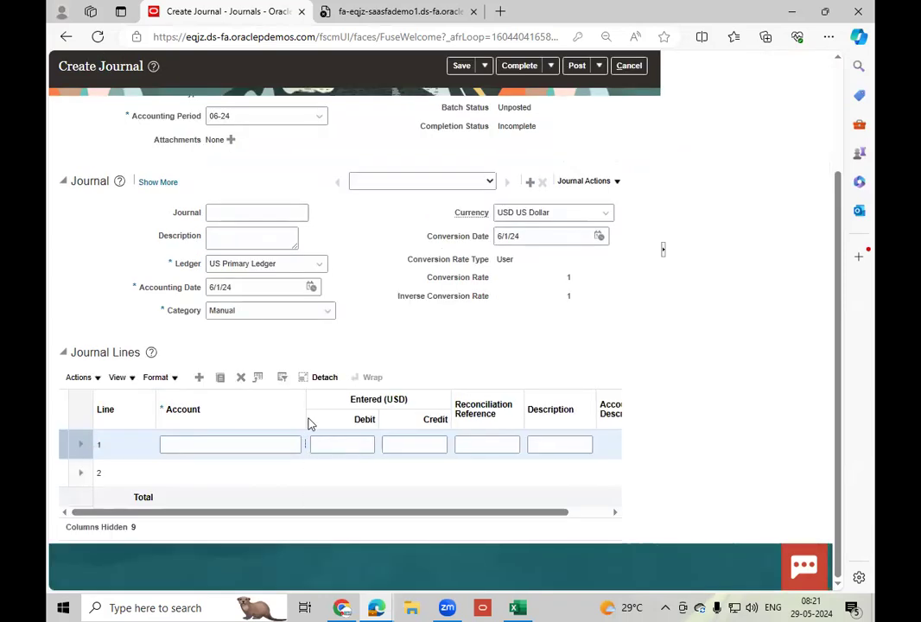
{"action": "left_click", "coordinate": [303, 413]}
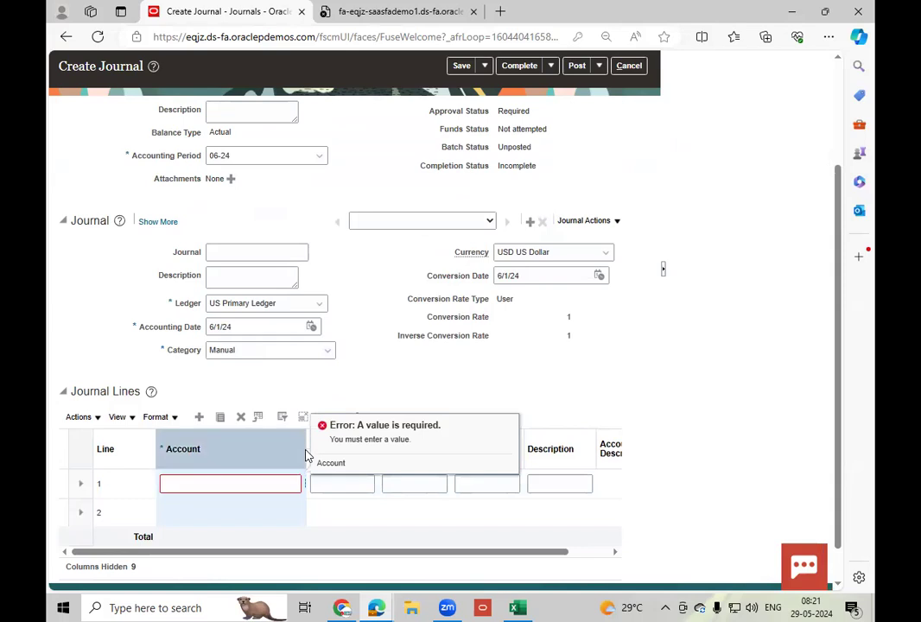
{"action": "left_click_drag", "start_coordinate": [305, 449], "coordinate": [328, 449]}
{"action": "left_click", "coordinate": [370, 416]}
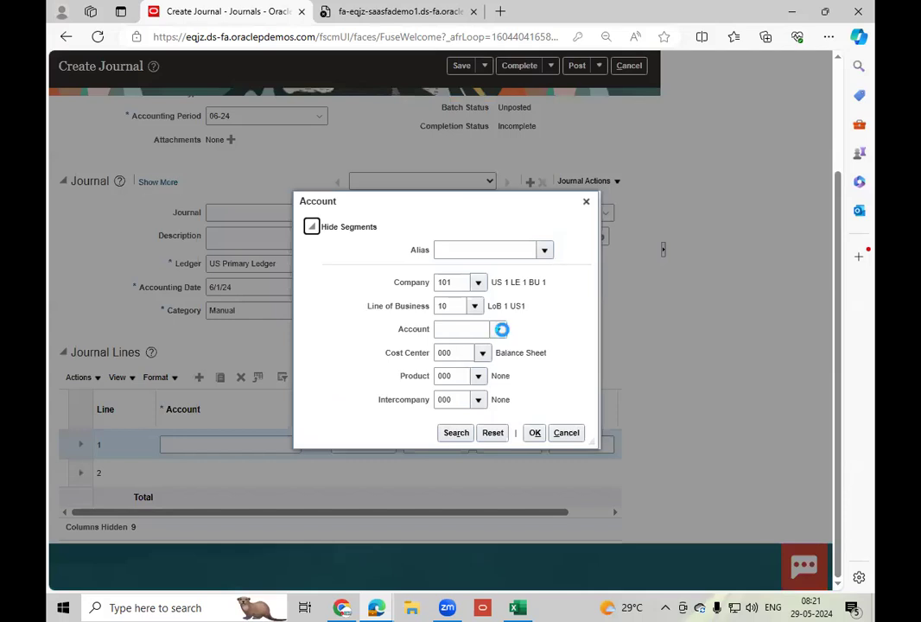
{"action": "left_click", "coordinate": [499, 331]}
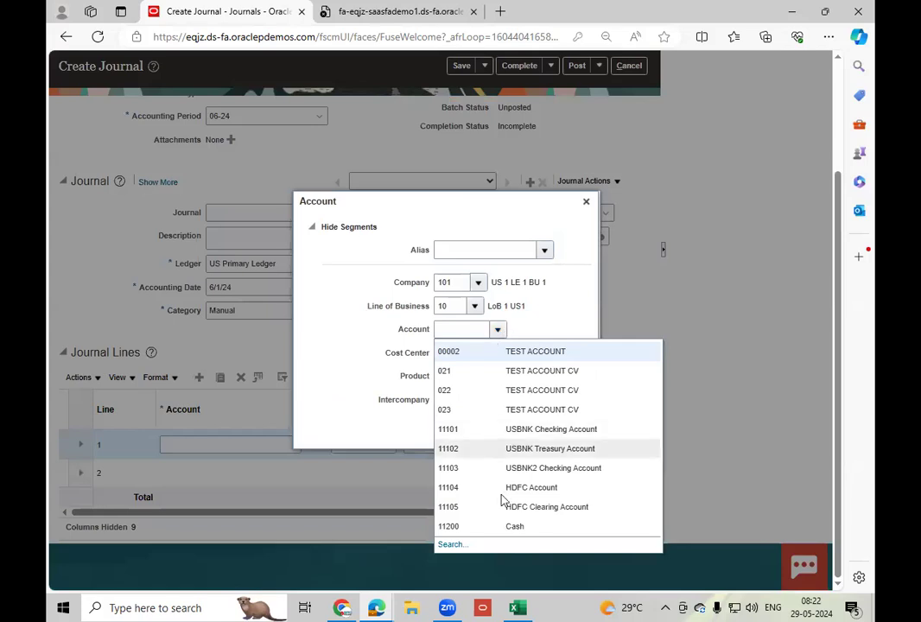
{"action": "left_click", "coordinate": [586, 201]}
{"action": "left_click", "coordinate": [586, 201]}
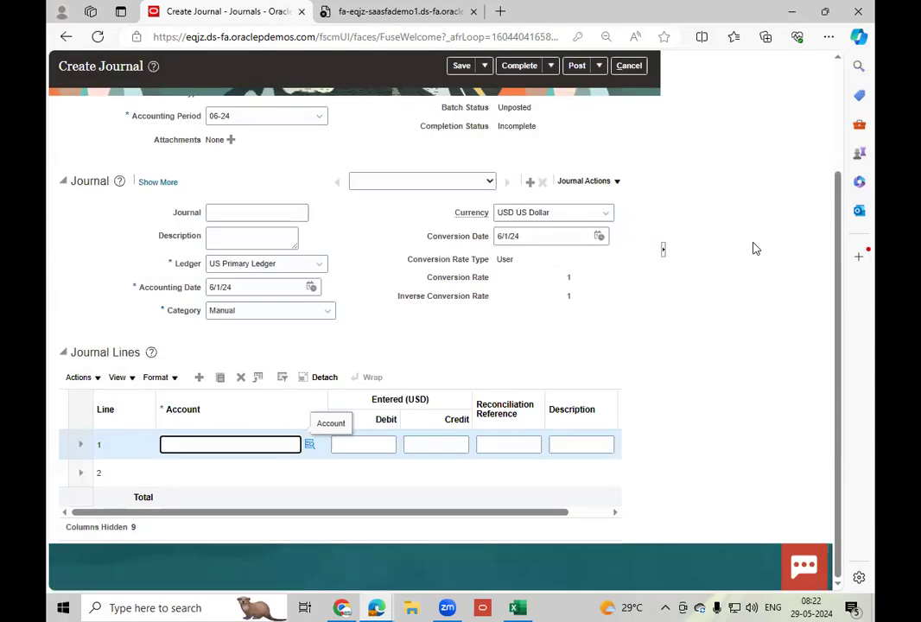
{"action": "scroll", "coordinate": [815, 78], "scroll_direction": "up", "scroll_amount": 3}
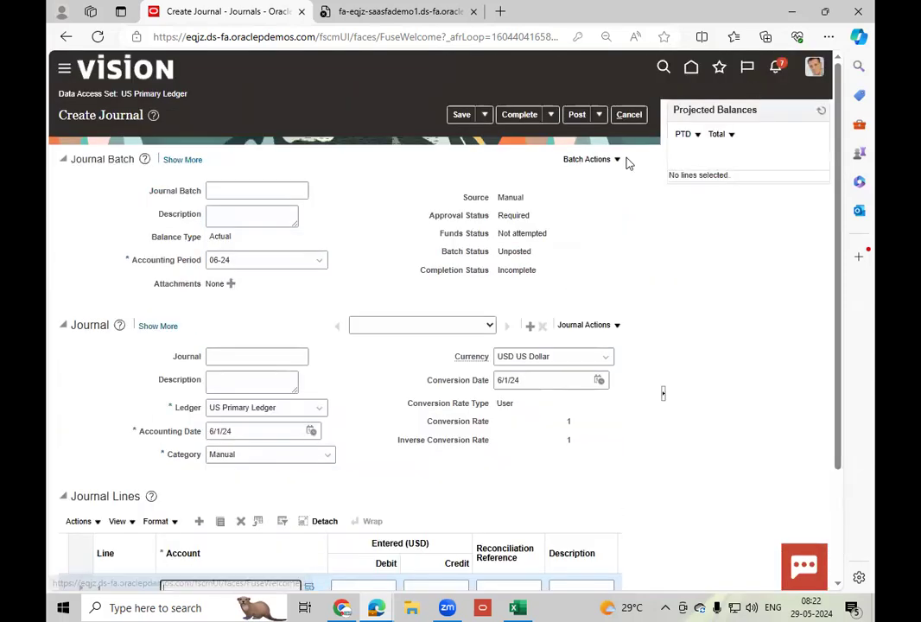
{"action": "left_click", "coordinate": [630, 114]}
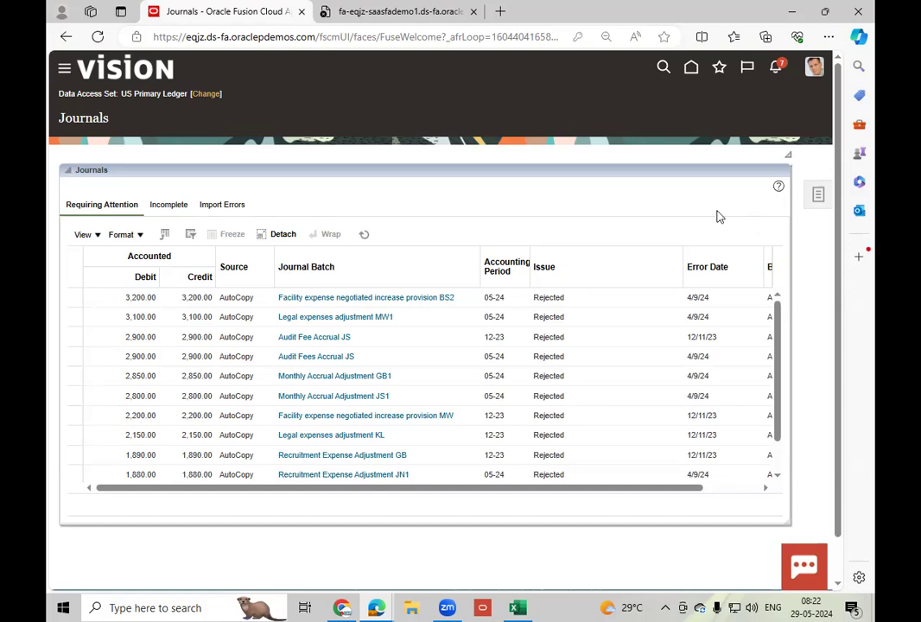
Open Setup and Maintenance and switch the setup offering from Financials to Product Management.
{"action": "left_click", "coordinate": [814, 71]}
{"action": "left_click", "coordinate": [583, 266]}
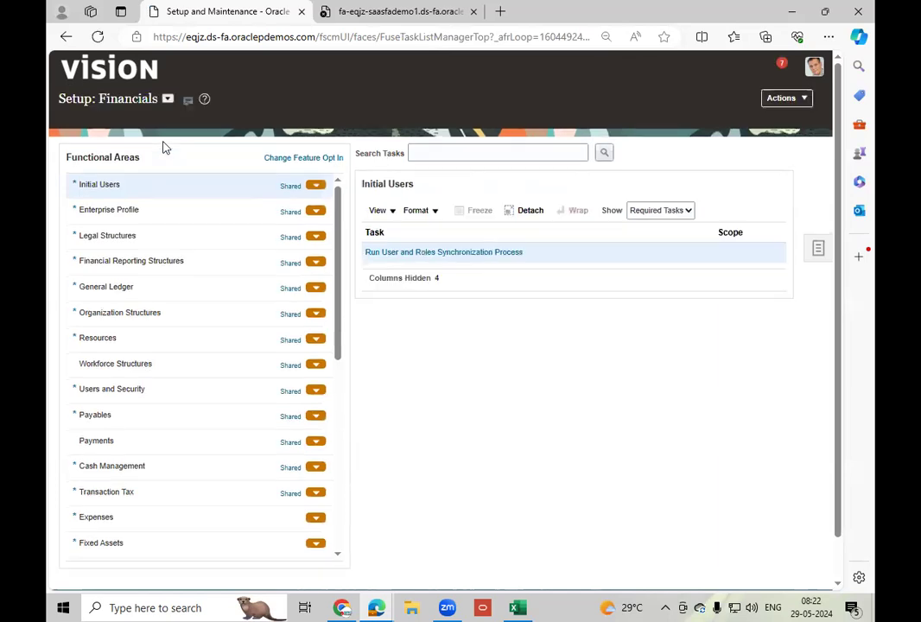
{"action": "left_click", "coordinate": [168, 98]}
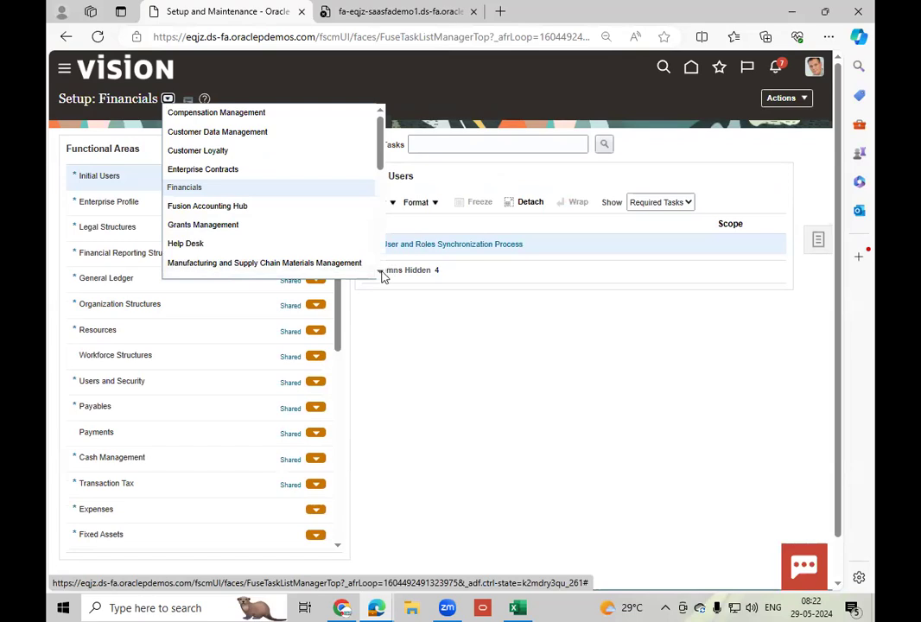
{"action": "scroll", "coordinate": [383, 273], "scroll_direction": "down", "scroll_amount": 5}
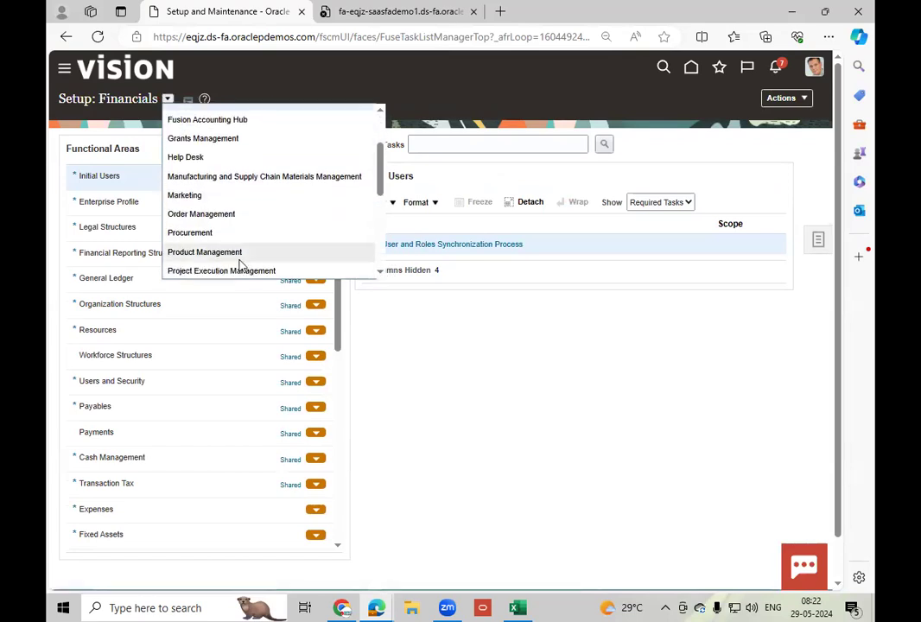
{"action": "left_click", "coordinate": [241, 258]}
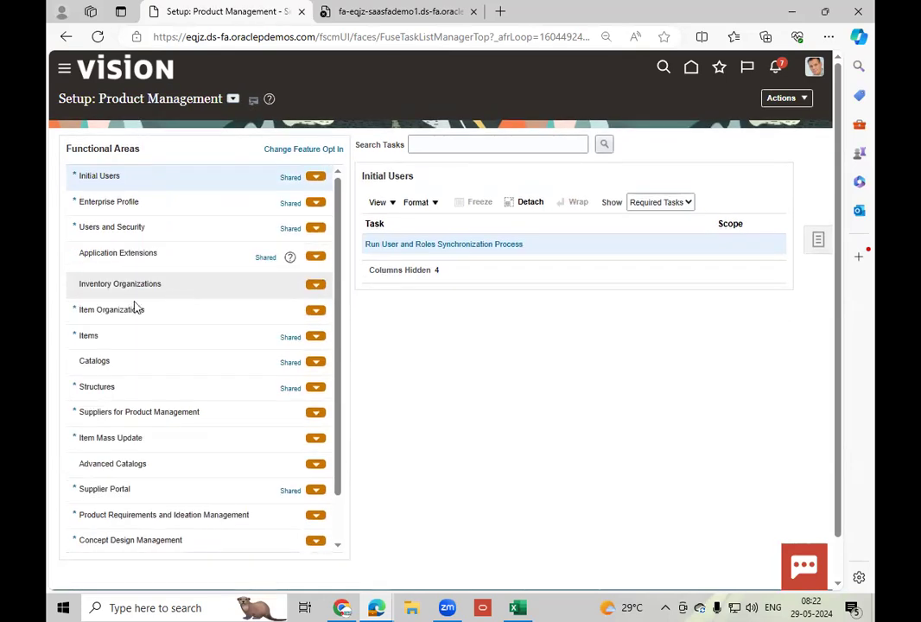
Open the Manage Inventory Organizations task from the Inventory Organizations functional area.
{"action": "left_click", "coordinate": [159, 286]}
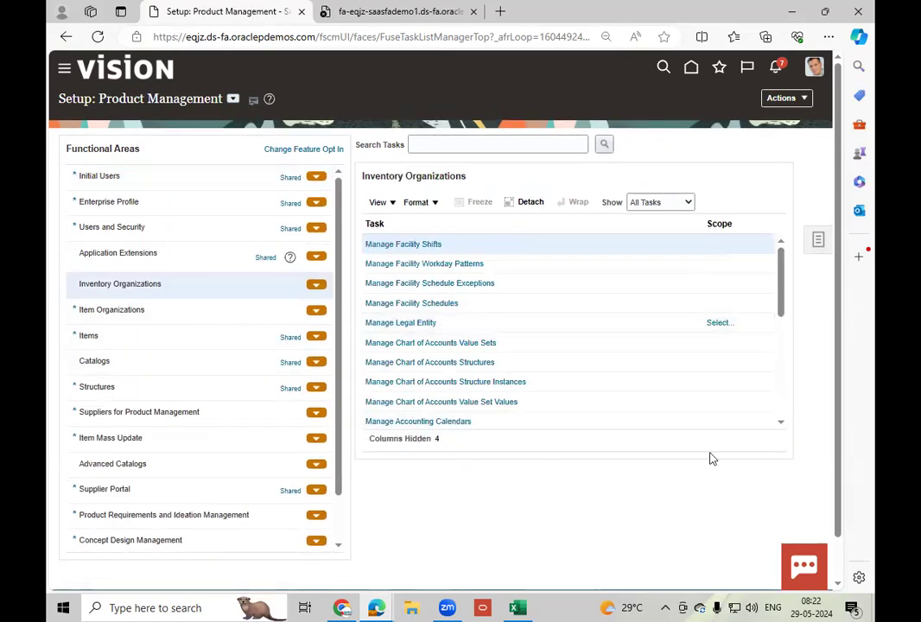
{"action": "left_click", "coordinate": [782, 424]}
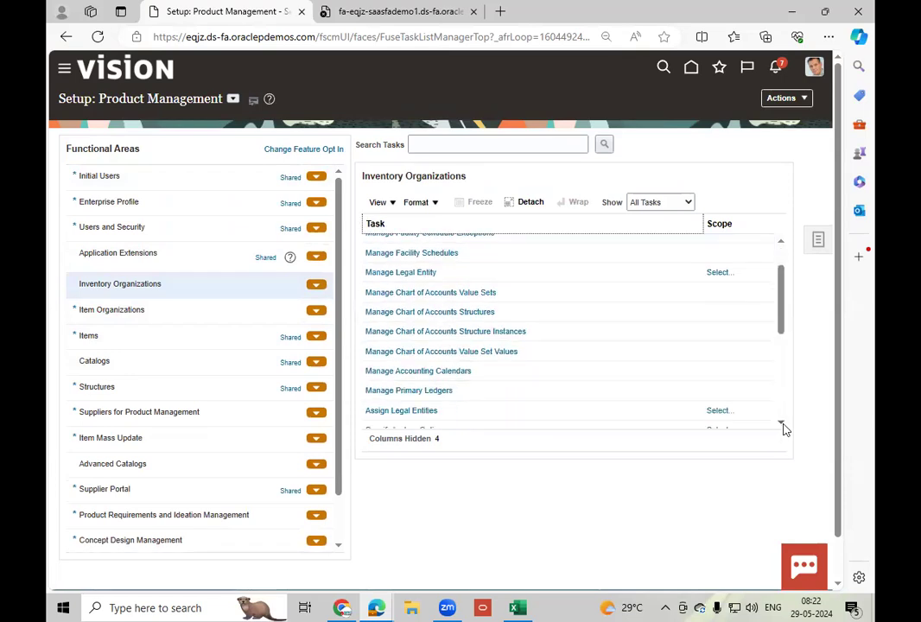
{"action": "left_click", "coordinate": [782, 424]}
{"action": "left_click", "coordinate": [782, 424]}
{"action": "left_click", "coordinate": [782, 425]}
{"action": "left_click", "coordinate": [783, 424]}
{"action": "left_click", "coordinate": [782, 424]}
{"action": "left_click", "coordinate": [782, 424]}
{"action": "left_click", "coordinate": [782, 424]}
{"action": "left_click", "coordinate": [782, 424]}
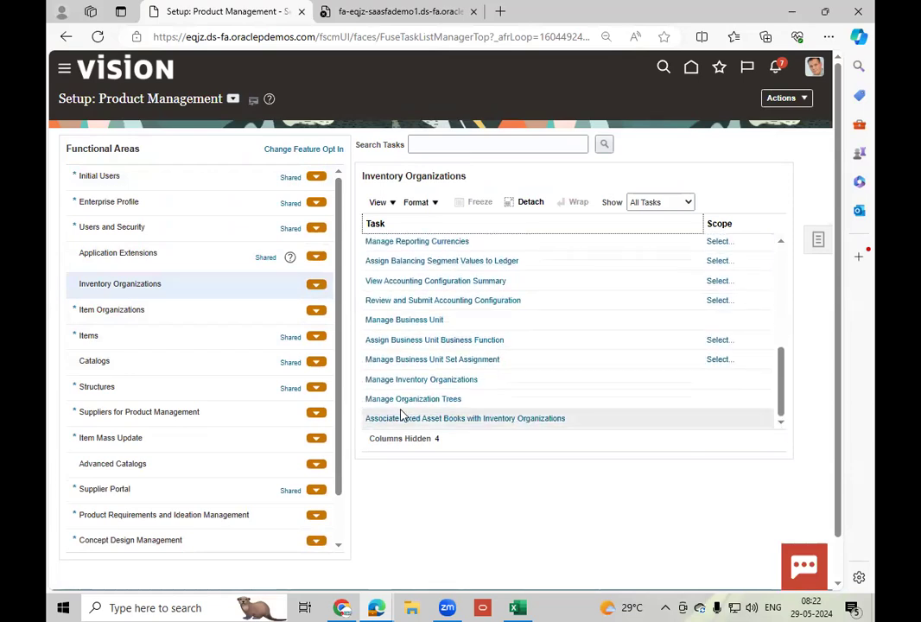
{"action": "left_click", "coordinate": [458, 380]}
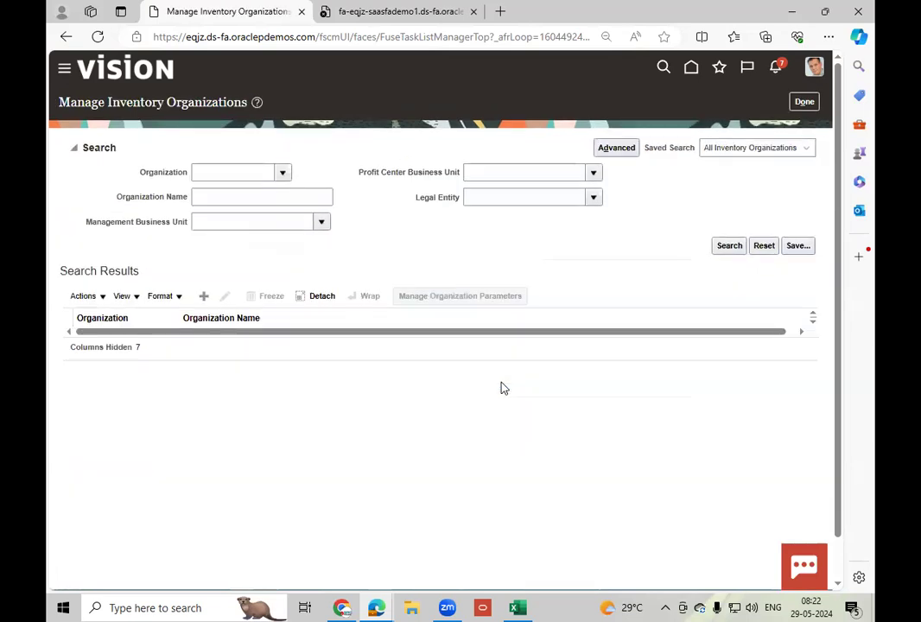
Search the inventory organizations for organization 001.
{"action": "left_click", "coordinate": [229, 199]}
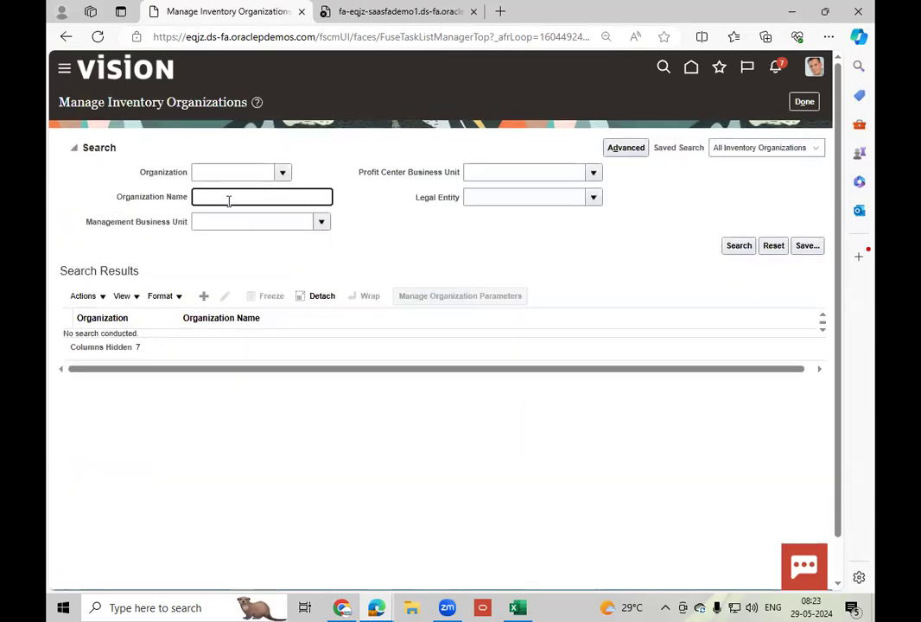
{"action": "left_click", "coordinate": [219, 174]}
{"action": "type", "text": "001"}
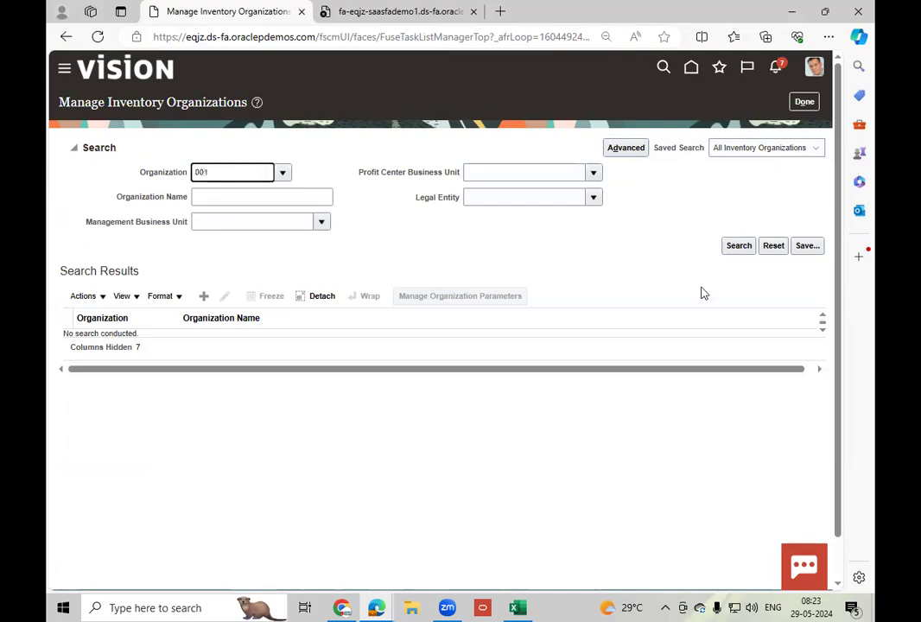
{"action": "left_click", "coordinate": [740, 248]}
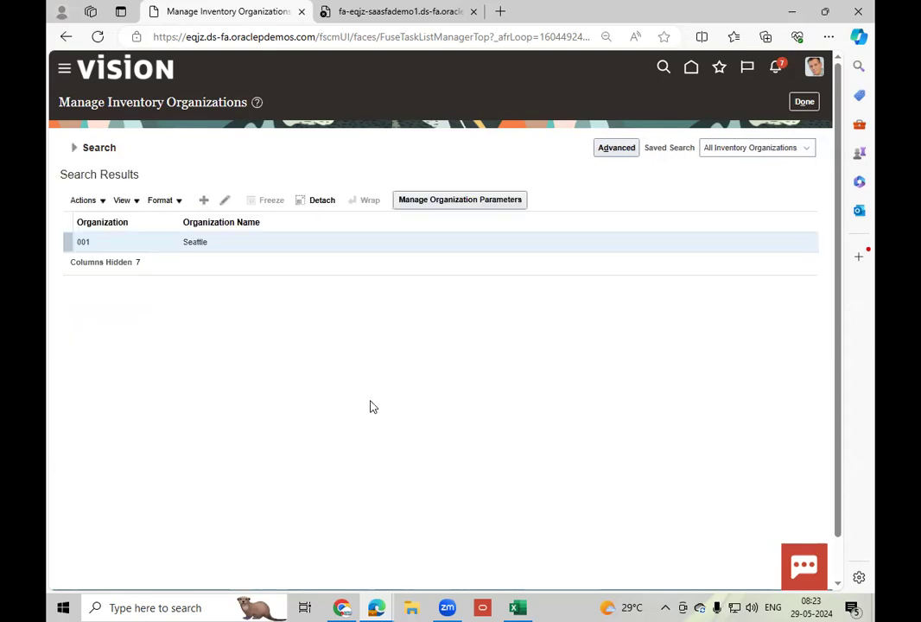
Open the found organization for editing to check its primary ledger, legal entity and business unit, and return to the setup tasks without changes.
{"action": "left_click", "coordinate": [224, 199]}
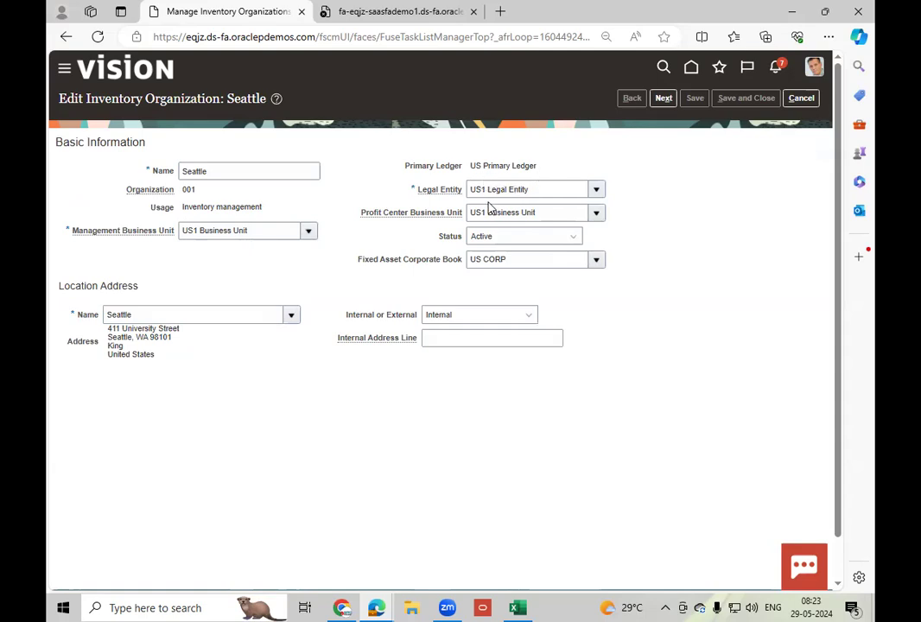
{"action": "left_click", "coordinate": [801, 97]}
{"action": "left_click", "coordinate": [805, 102]}
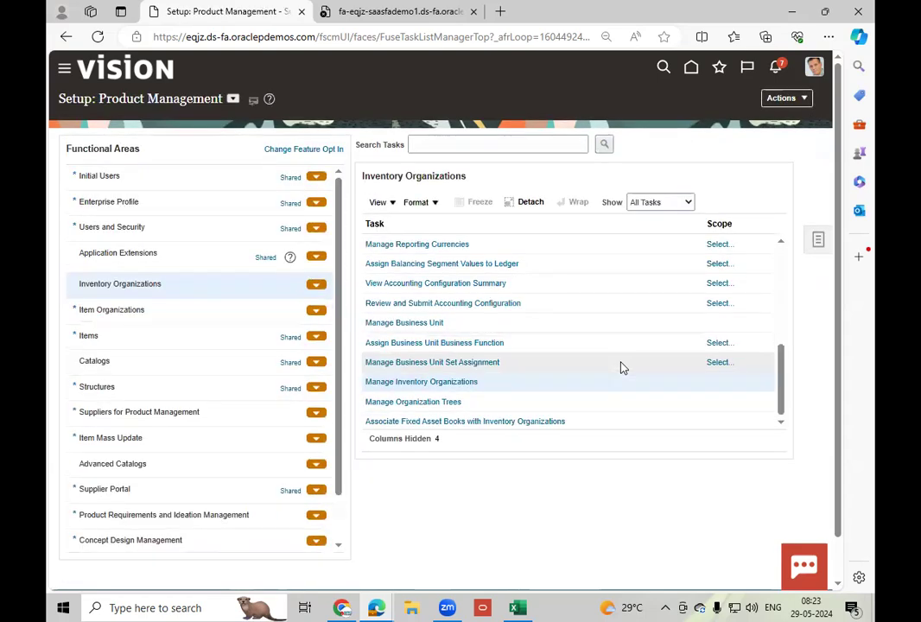
Return to the home page and open Inventory Management from the Supply Chain Execution apps.
{"action": "left_click", "coordinate": [687, 72]}
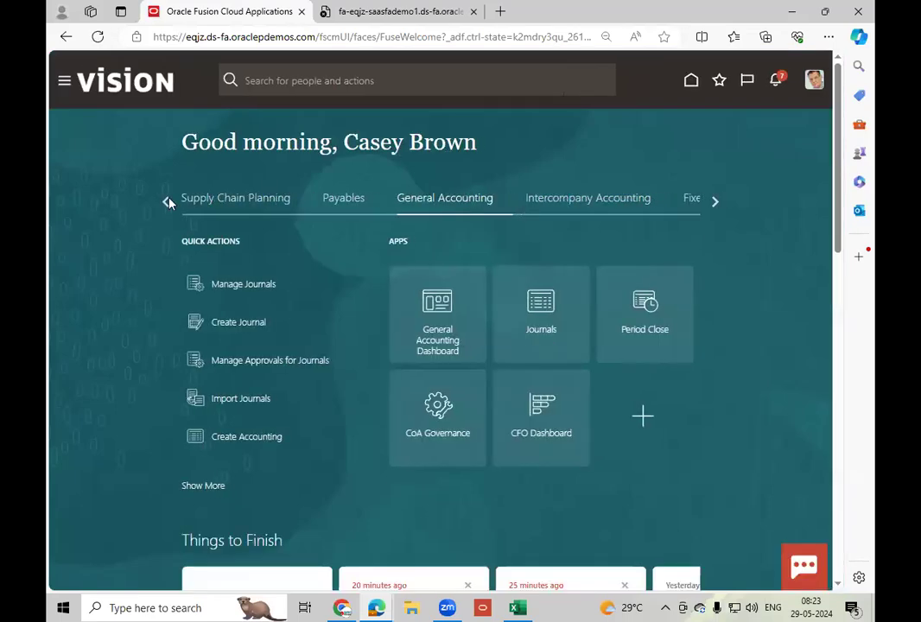
{"action": "left_click", "coordinate": [163, 201]}
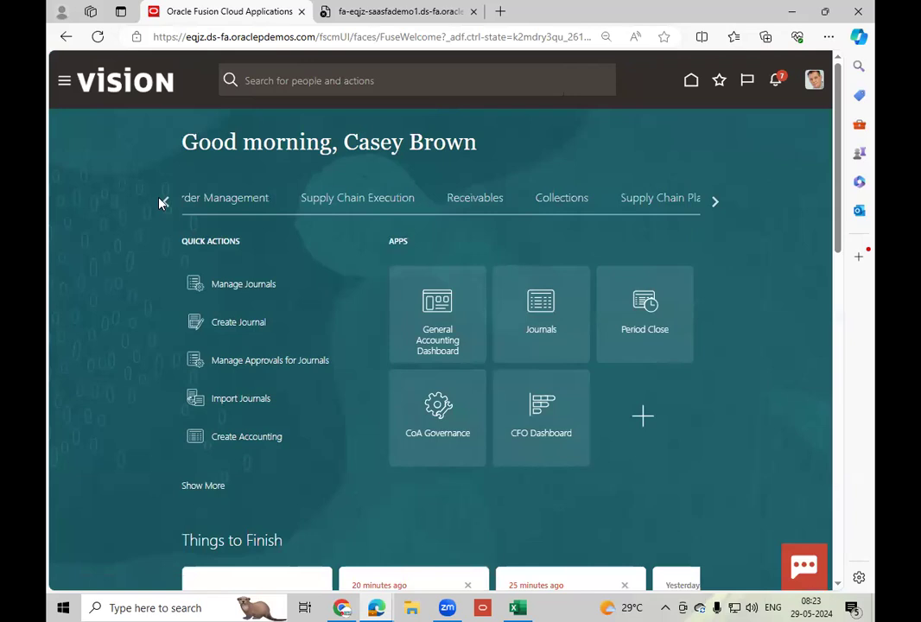
{"action": "left_click", "coordinate": [372, 199]}
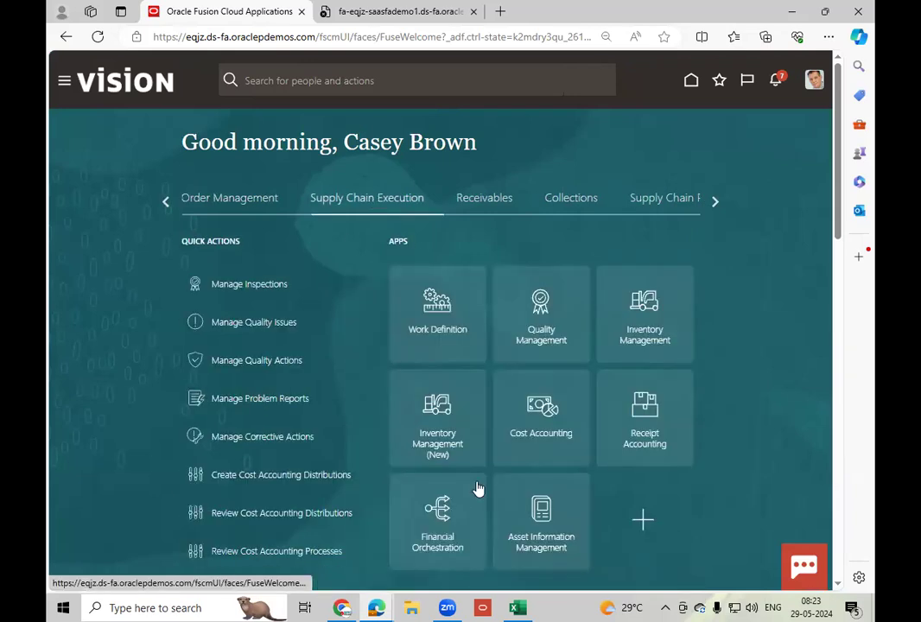
{"action": "left_click", "coordinate": [648, 336]}
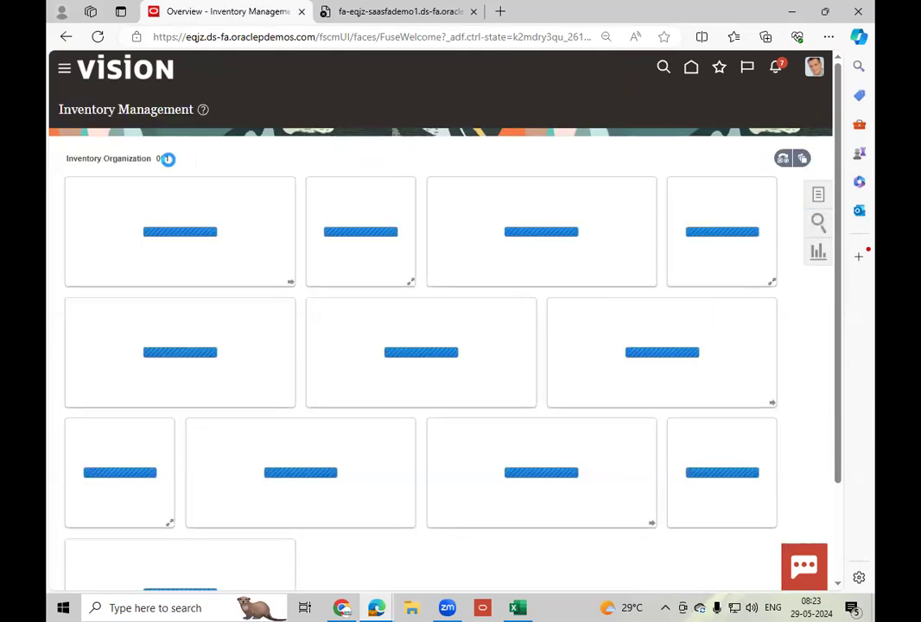
Create a movement request in organization 001 from Manage Movement Requests and set its transaction type to Movement Request Issue.
{"action": "left_click", "coordinate": [818, 194]}
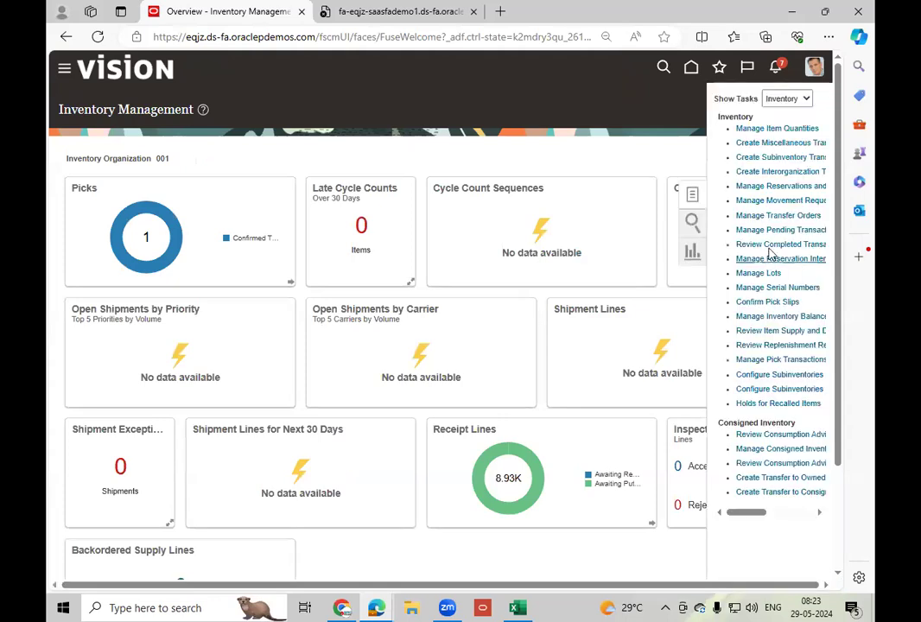
{"action": "left_click", "coordinate": [791, 200]}
{"action": "left_click", "coordinate": [158, 377]}
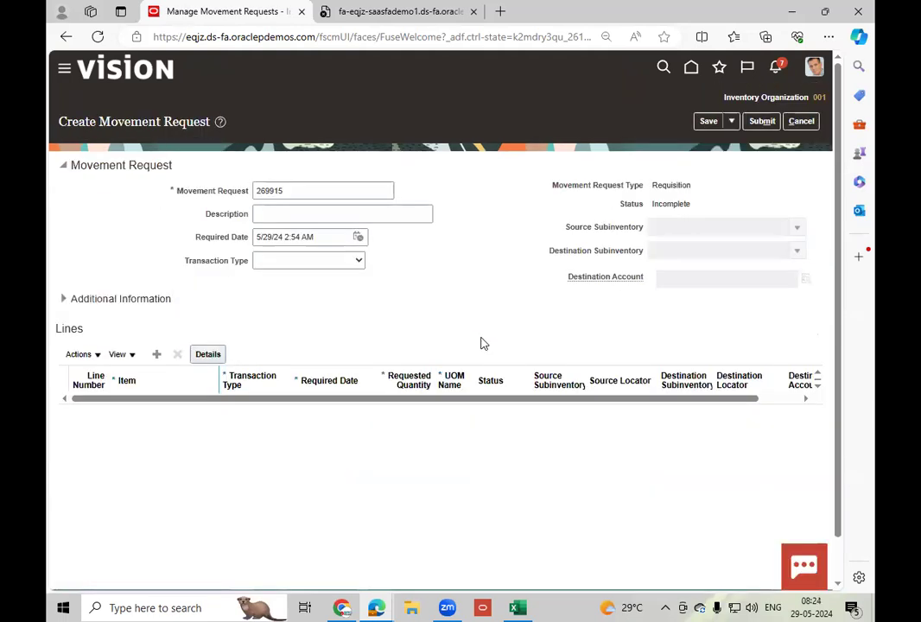
{"action": "left_click", "coordinate": [308, 262]}
{"action": "left_click", "coordinate": [302, 288]}
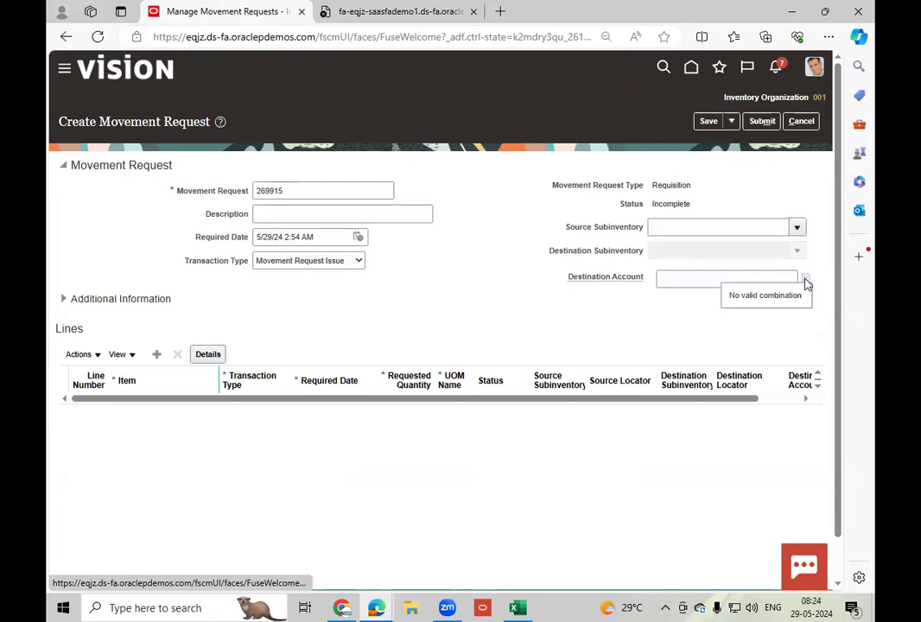
Open the movement request's destination account segments and list the available Account segment values.
{"action": "left_click", "coordinate": [804, 277]}
{"action": "left_click", "coordinate": [499, 329]}
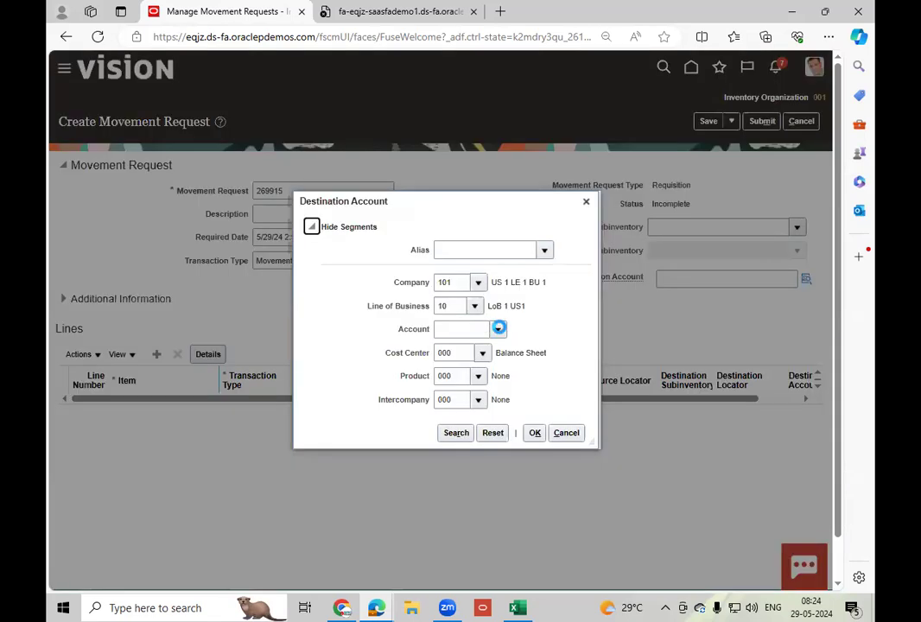
{"action": "left_click", "coordinate": [499, 331]}
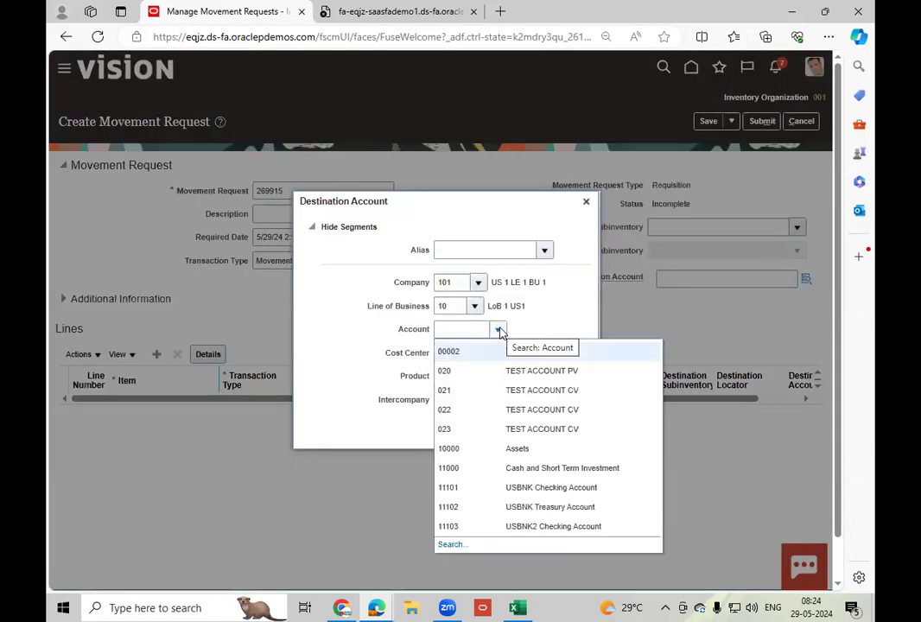
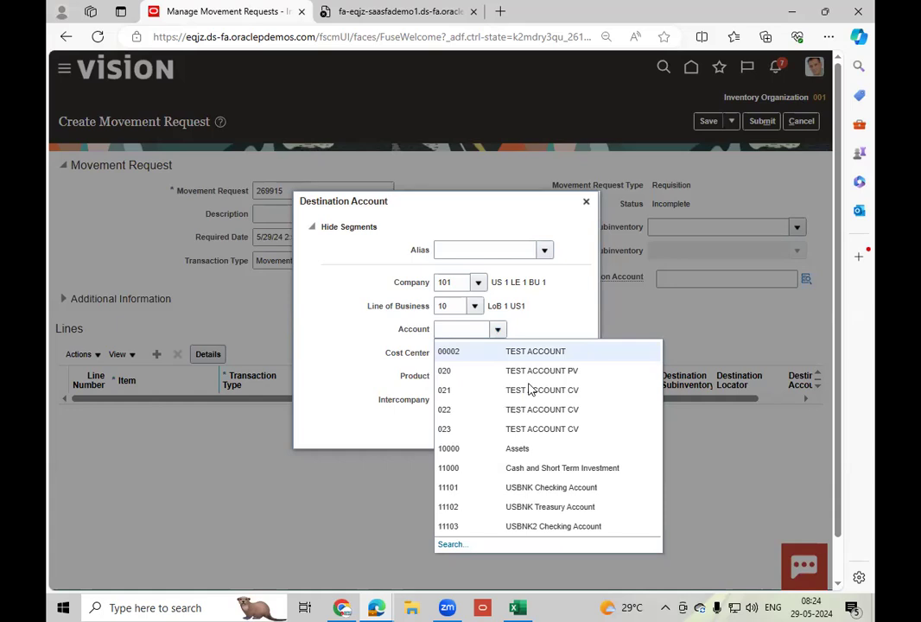
Search the Account segment for descriptions matching %Proj%, choose 59210 Project Usage Cost, and apply the destination account.
{"action": "left_click", "coordinate": [452, 544]}
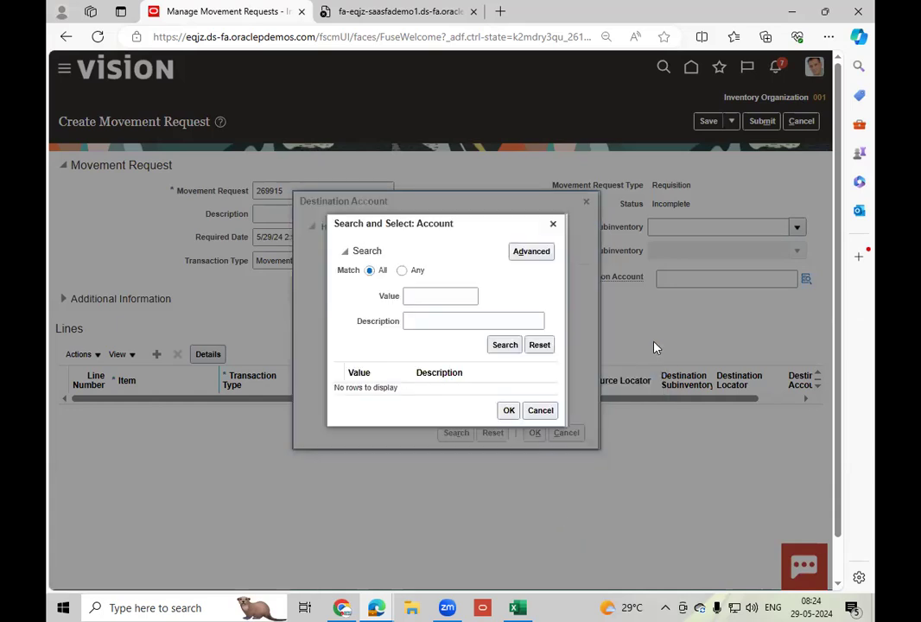
{"action": "left_click", "coordinate": [456, 320]}
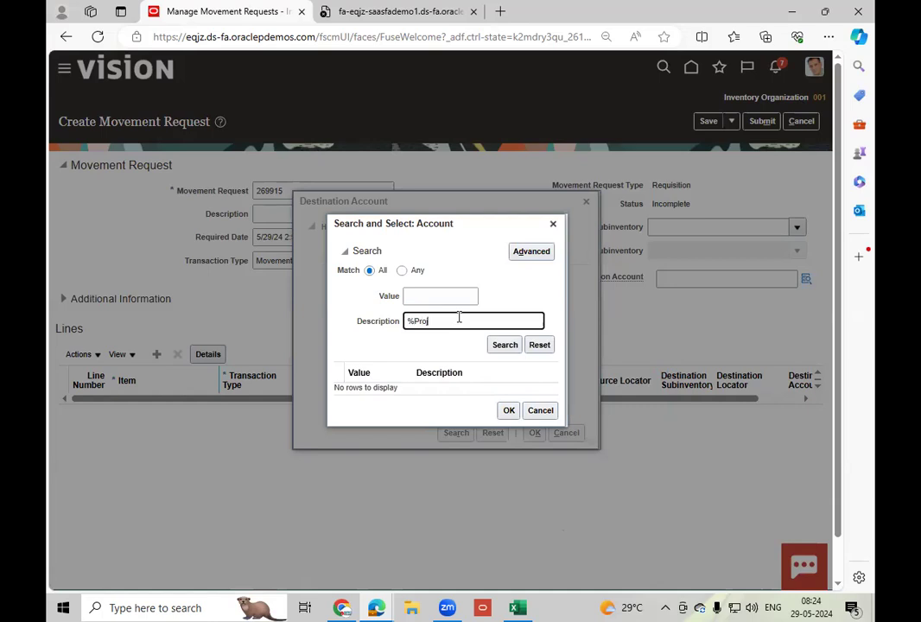
{"action": "left_click", "coordinate": [507, 348]}
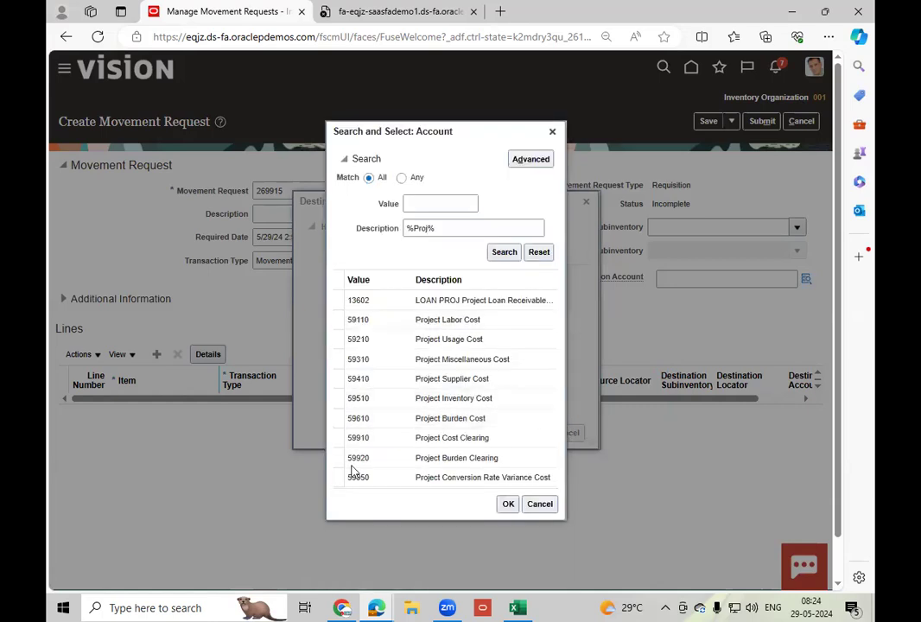
{"action": "left_click", "coordinate": [497, 341]}
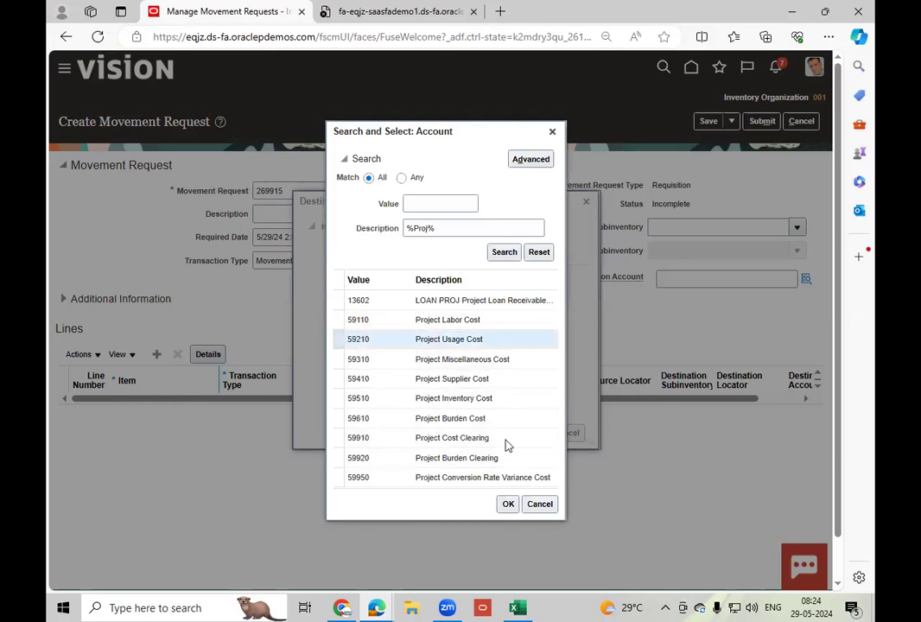
{"action": "left_click", "coordinate": [509, 505]}
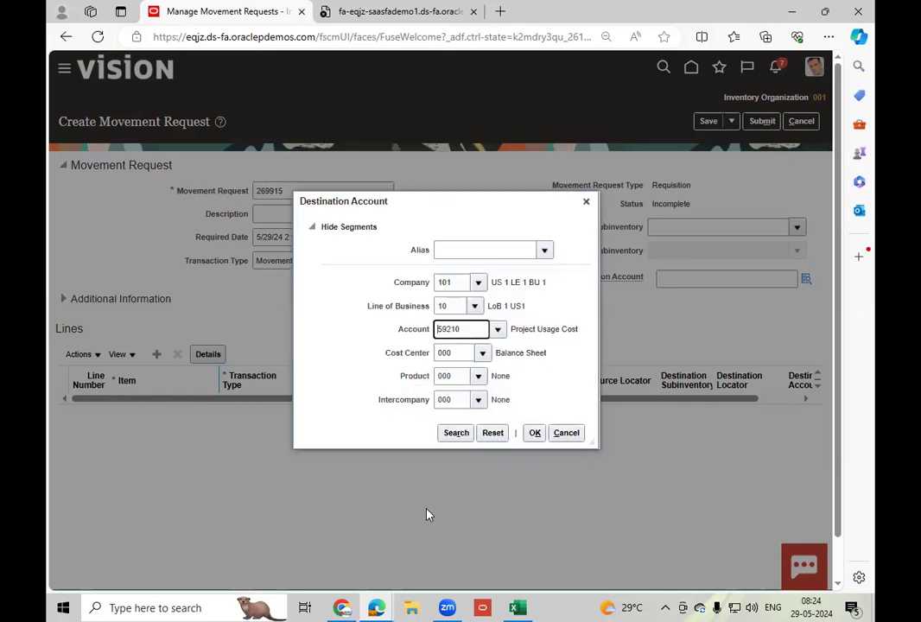
{"action": "left_click", "coordinate": [534, 433]}
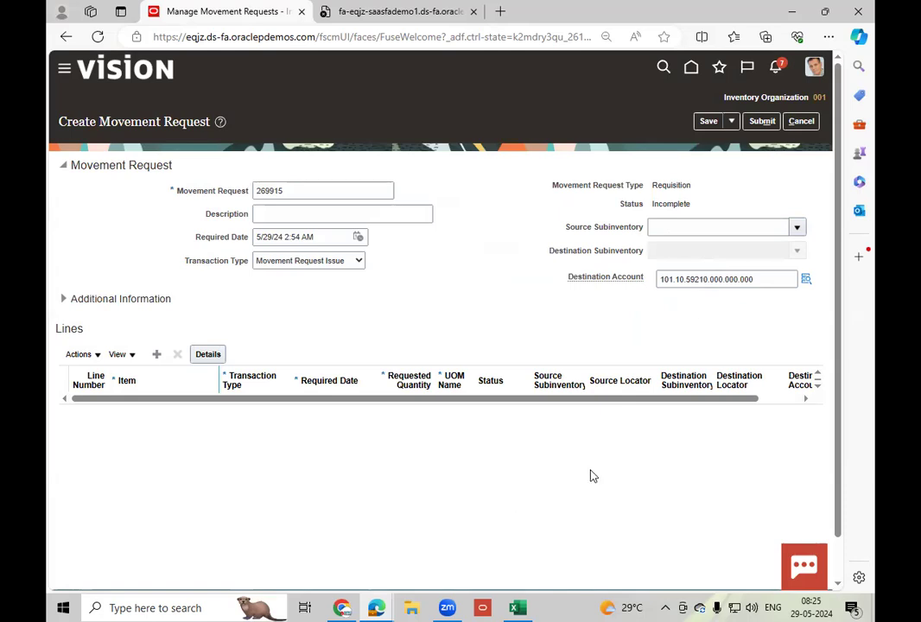
Set the movement request's source subinventory to Completed and rename the request MR_2.
{"action": "left_click", "coordinate": [798, 227]}
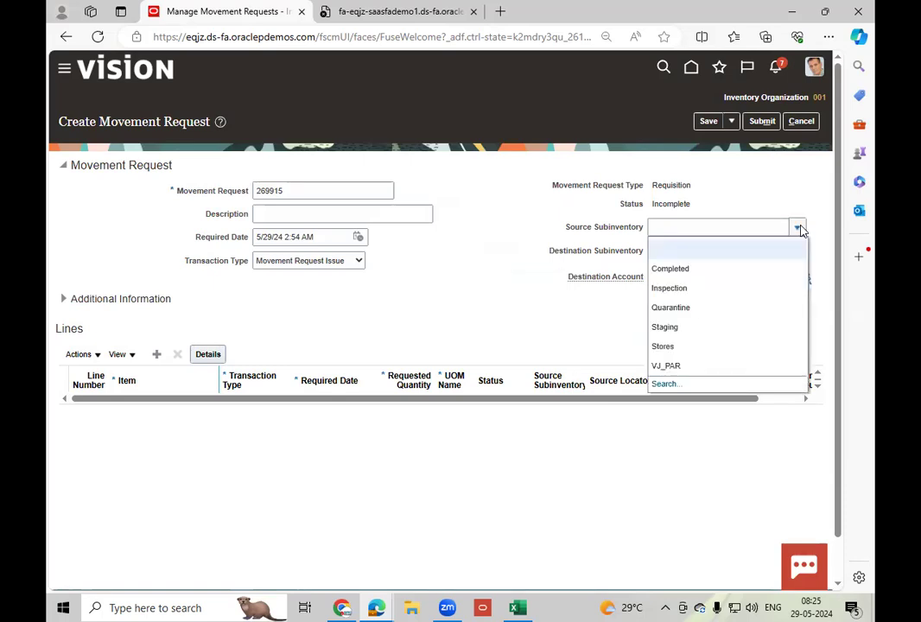
{"action": "left_click", "coordinate": [686, 271]}
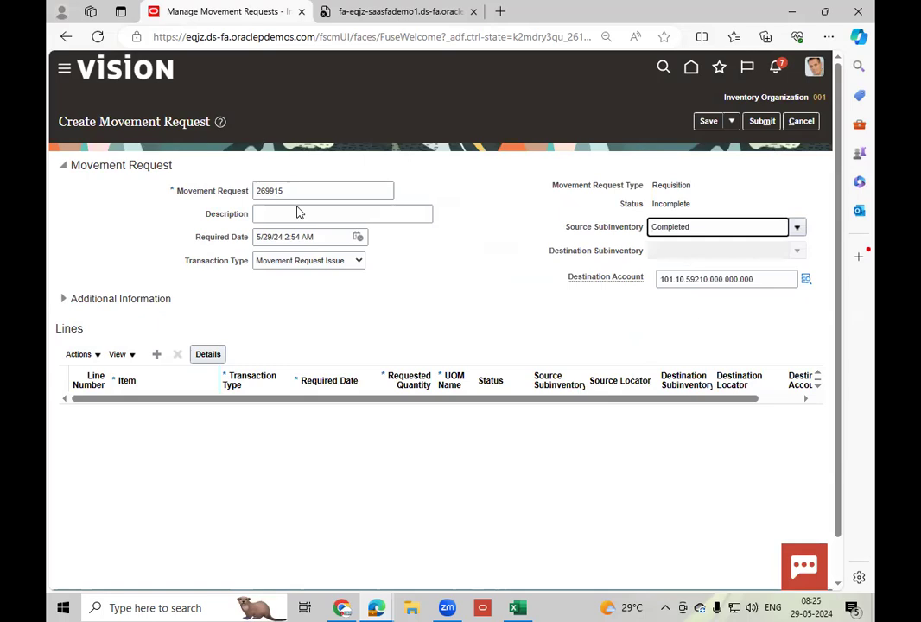
{"action": "double_click", "coordinate": [331, 187]}
{"action": "type", "text": "MR_2"}
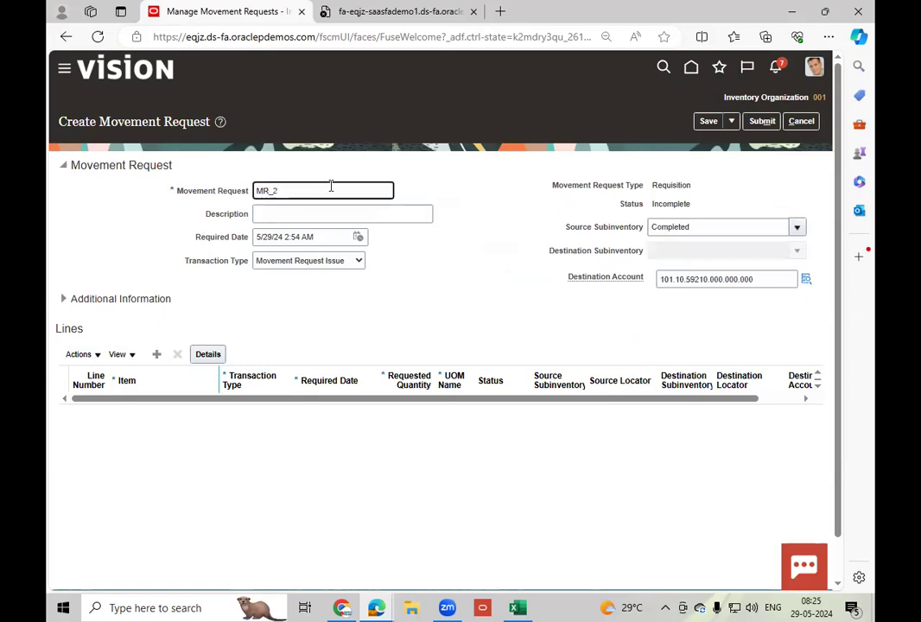
{"action": "key", "text": "Tab"}
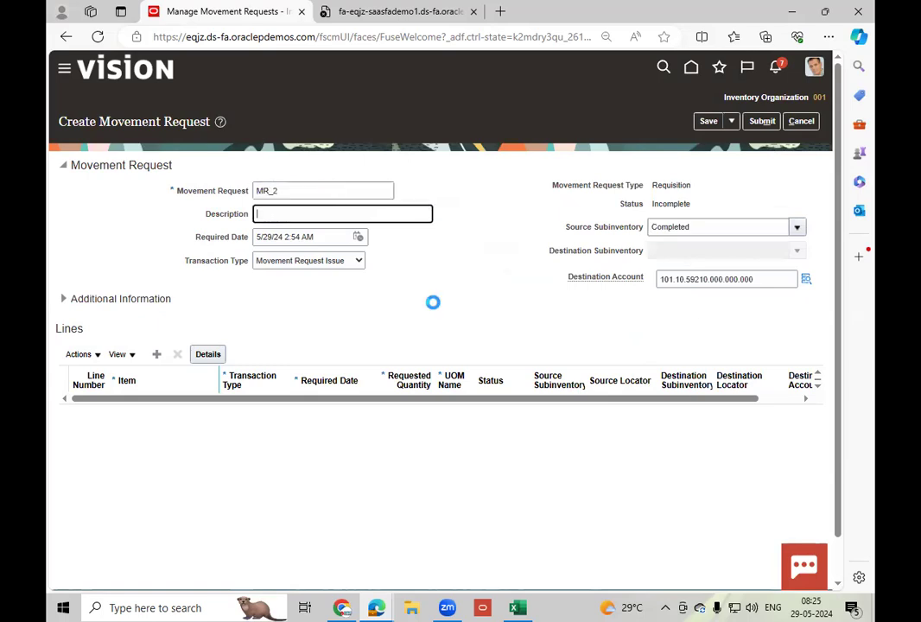
Add a request line for item LT_Engine-10HP, found by searching LT_En, with a requested quantity of 5.
{"action": "left_click", "coordinate": [156, 355]}
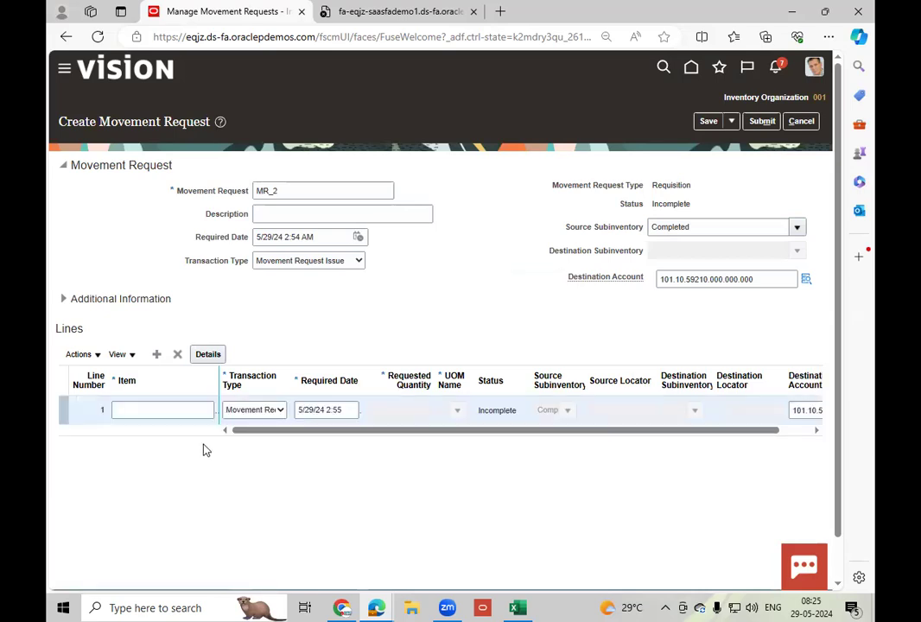
{"action": "left_click", "coordinate": [165, 409]}
{"action": "type", "text": "LT_En"}
{"action": "key", "text": "Tab"}
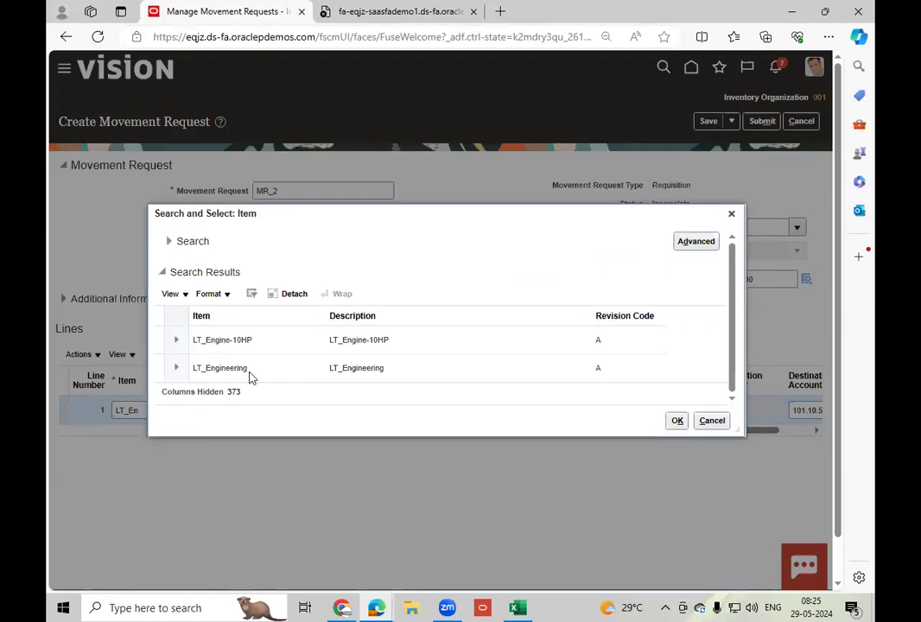
{"action": "left_click", "coordinate": [264, 346]}
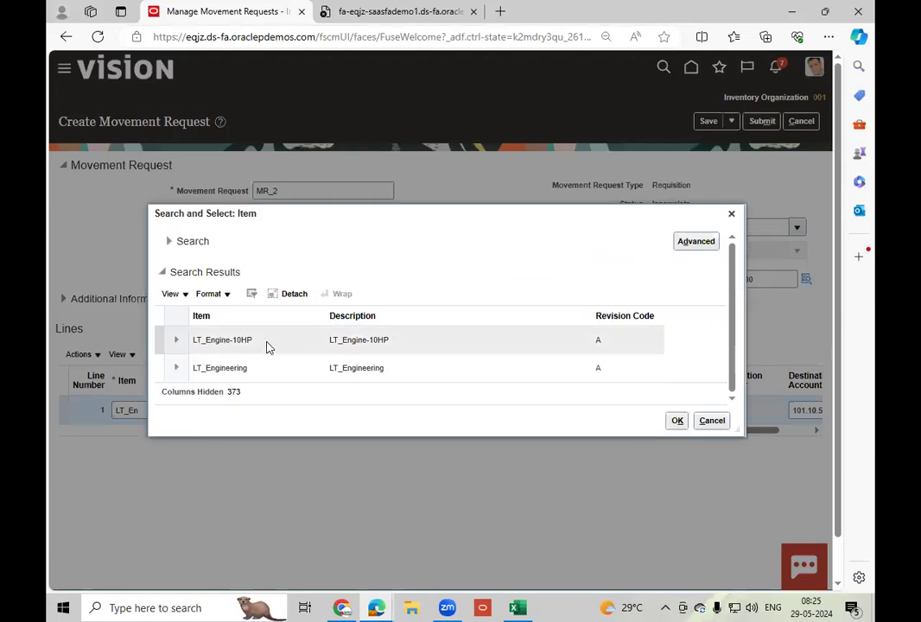
{"action": "left_click", "coordinate": [677, 421]}
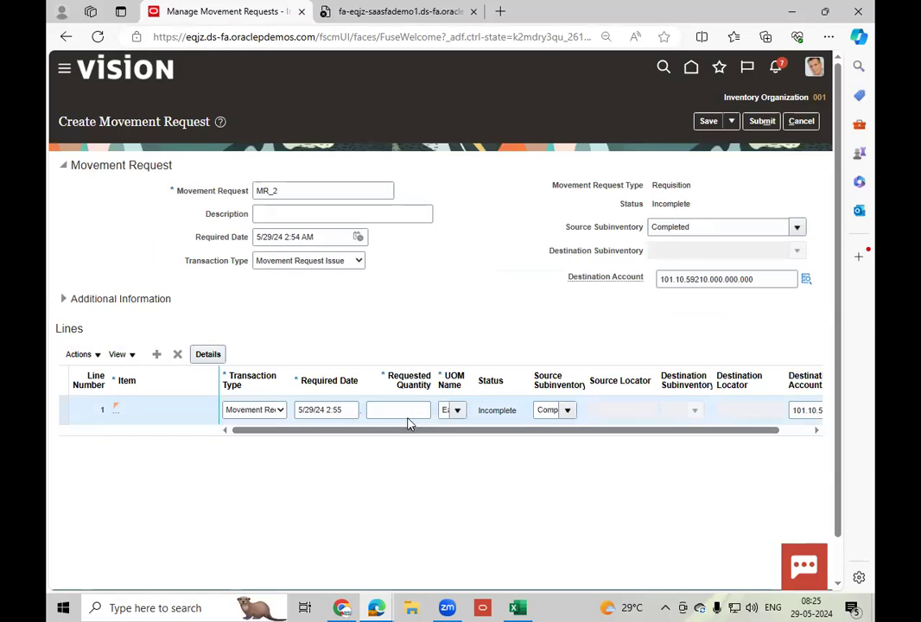
{"action": "left_click", "coordinate": [407, 410]}
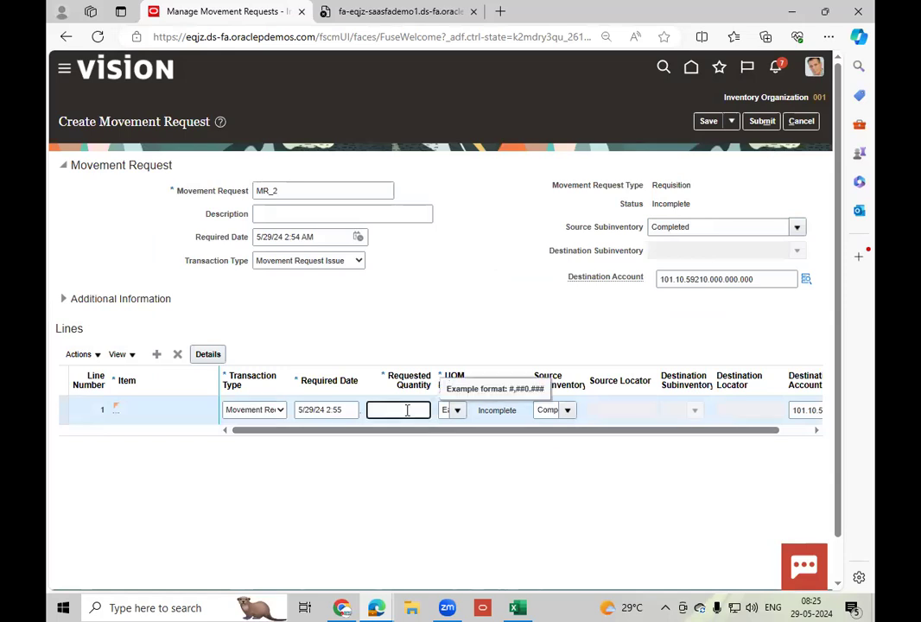
{"action": "type", "text": "5"}
{"action": "key", "text": "Tab"}
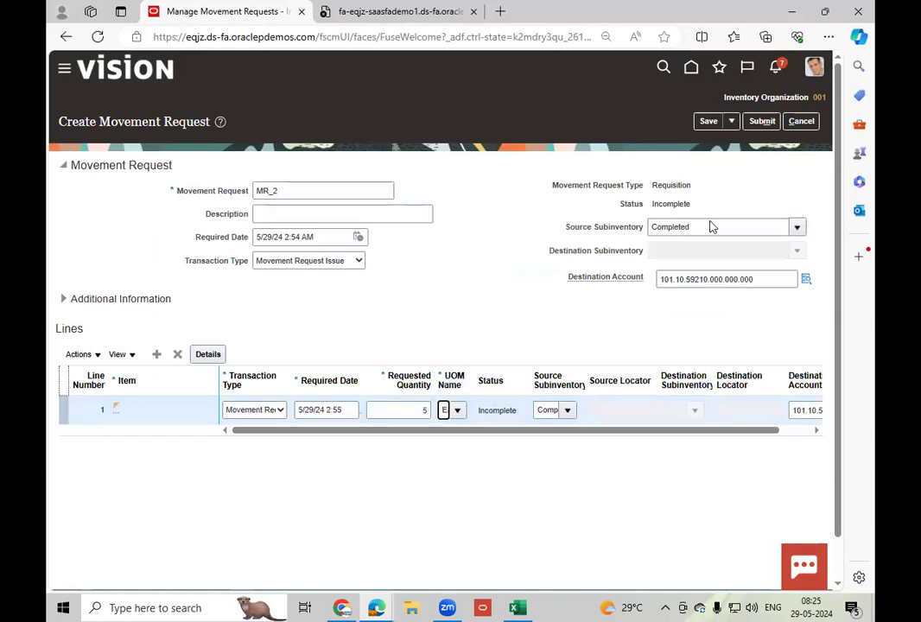
Save and submit movement request MR_2, and acknowledge the submission.
{"action": "left_click", "coordinate": [707, 122]}
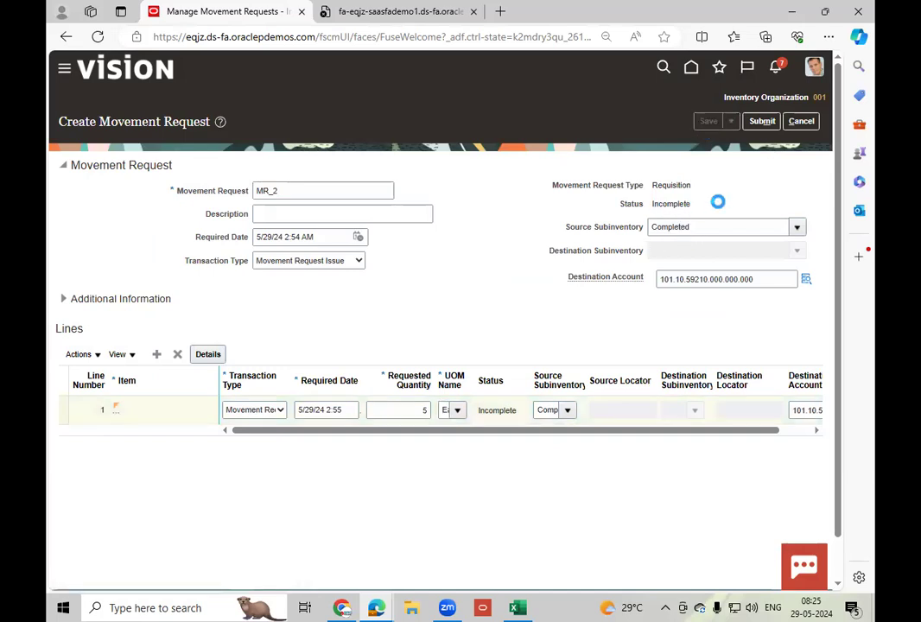
{"action": "left_click", "coordinate": [762, 122]}
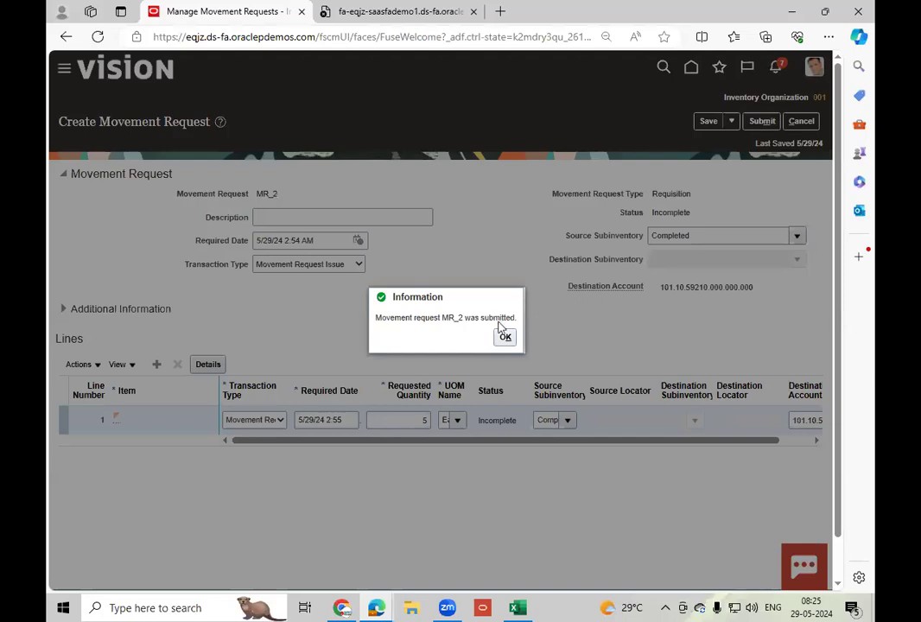
{"action": "left_click", "coordinate": [505, 338]}
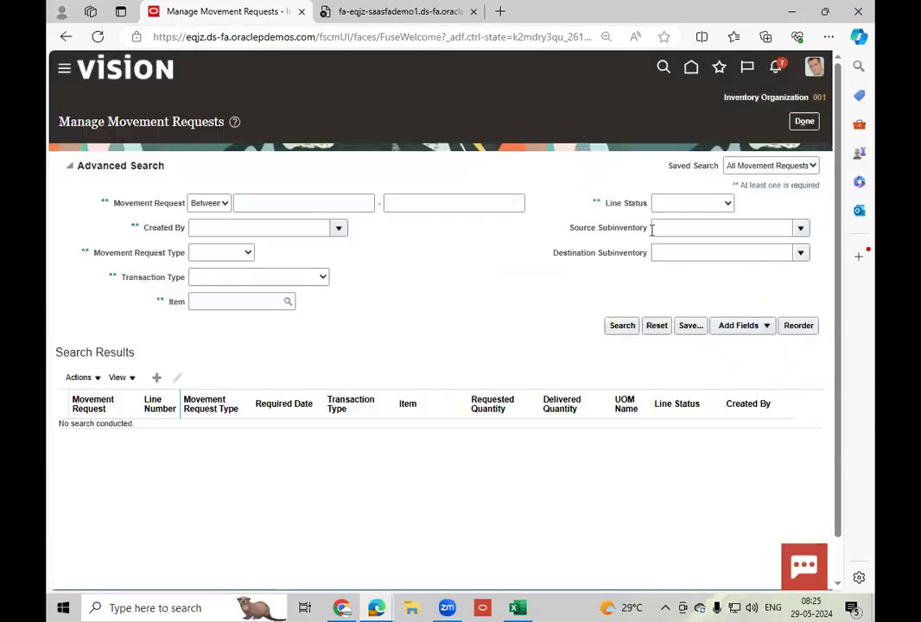
Leave the movement request page and open Manage Reservations and Picks from the Inventory tasks.
{"action": "left_click", "coordinate": [804, 121]}
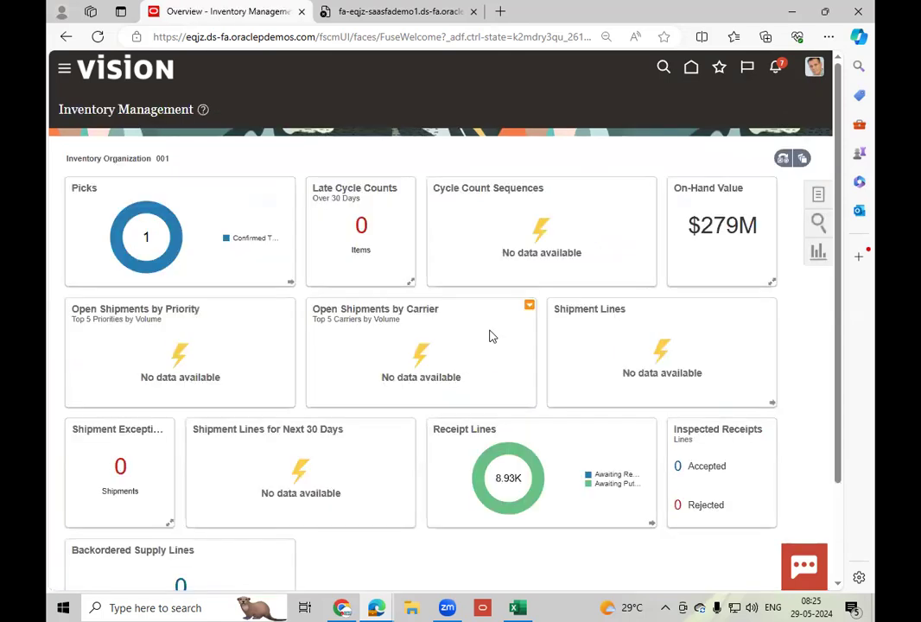
{"action": "left_click", "coordinate": [819, 195]}
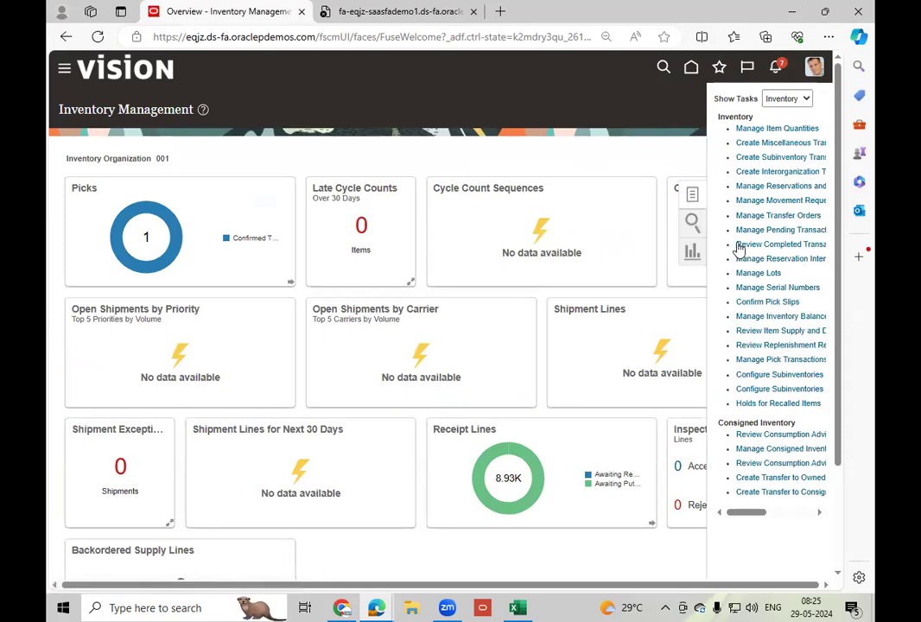
{"action": "left_click", "coordinate": [771, 185]}
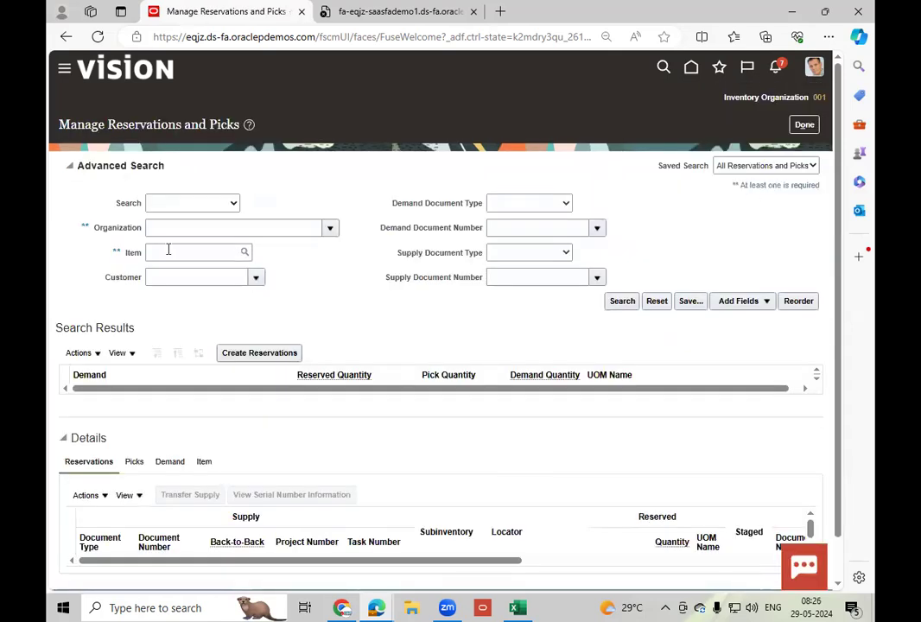
{"action": "left_click", "coordinate": [93, 354]}
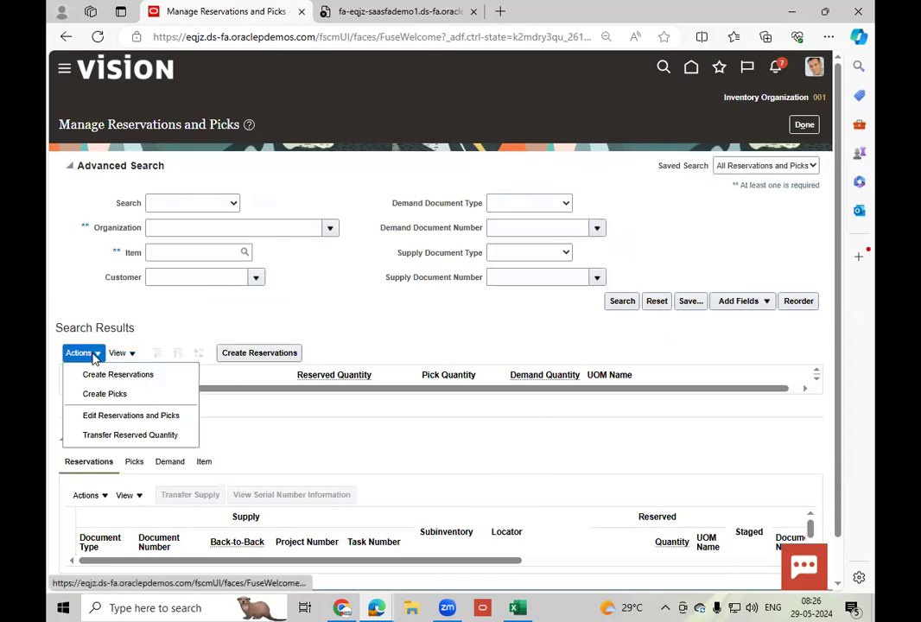
{"action": "left_click", "coordinate": [134, 377]}
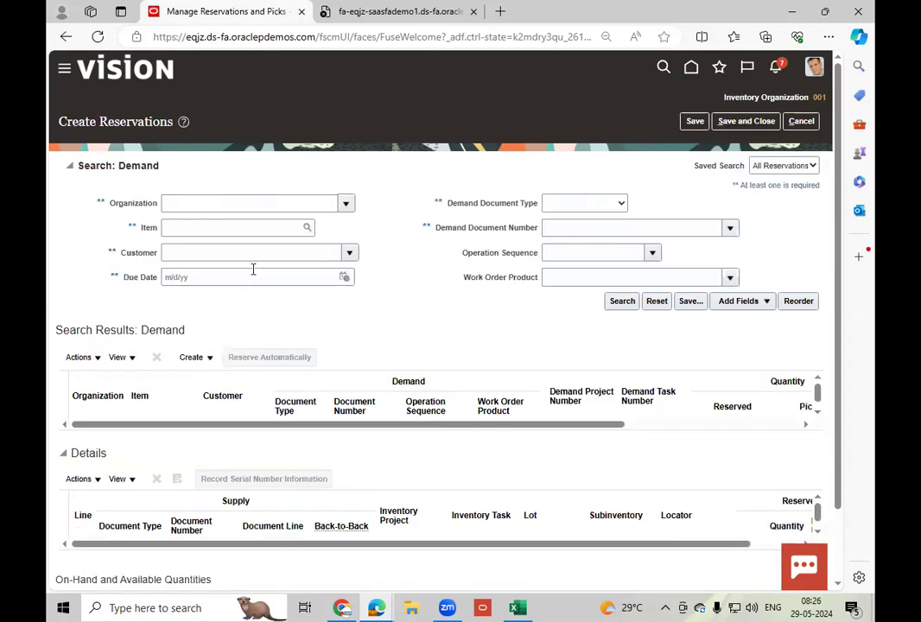
{"action": "left_click", "coordinate": [206, 205]}
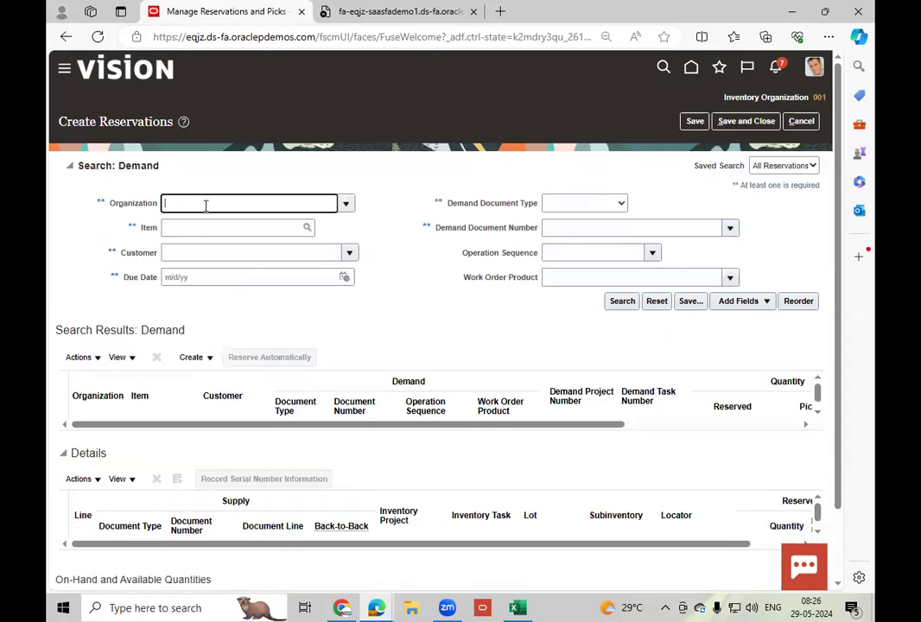
{"action": "type", "text": "00"}
{"action": "left_click", "coordinate": [801, 121]}
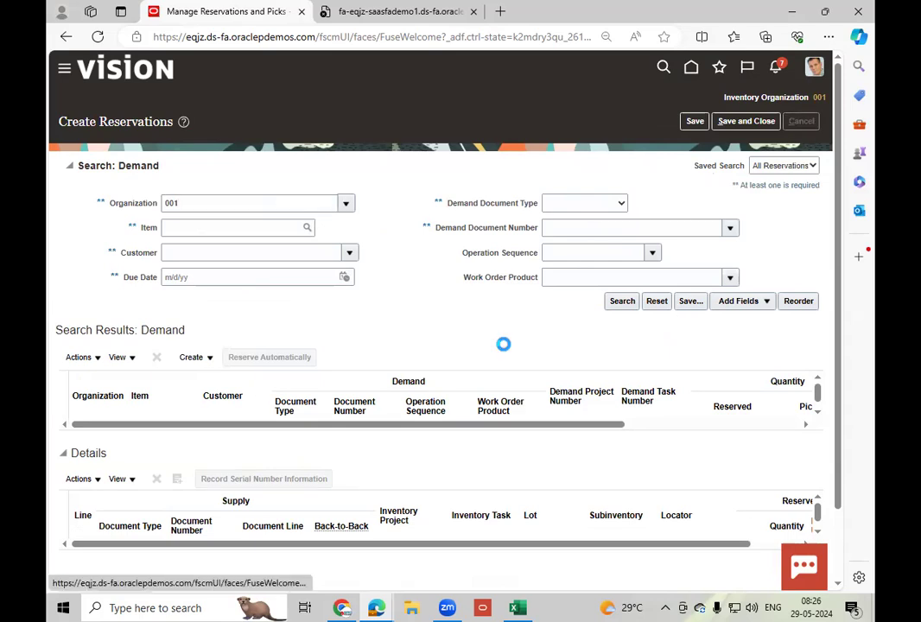
Start creating picks and set the demand search's organization to 001 (Seattle).
{"action": "left_click", "coordinate": [80, 353]}
{"action": "left_click", "coordinate": [121, 396]}
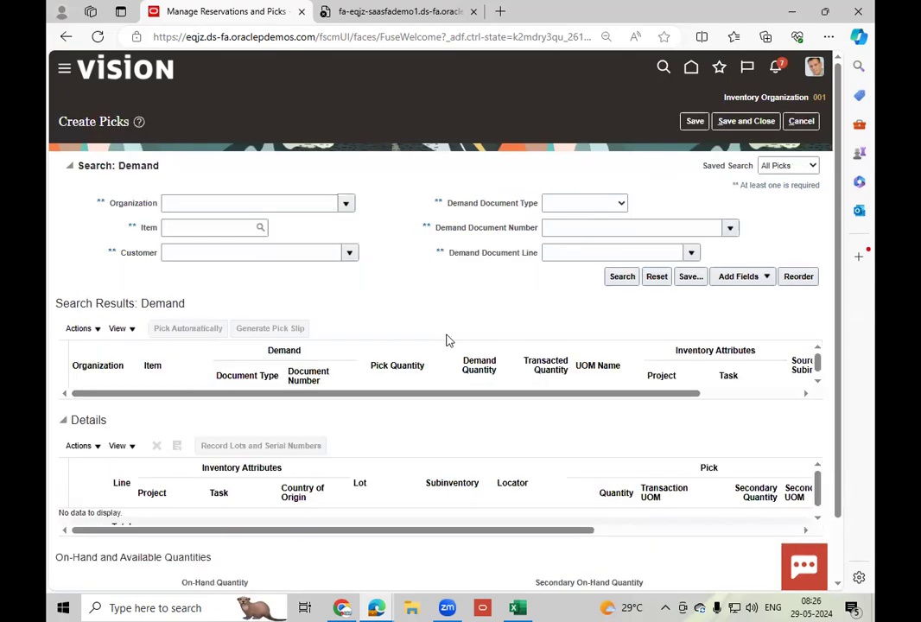
{"action": "left_click", "coordinate": [219, 203]}
{"action": "type", "text": "001"}
{"action": "key", "text": "Tab"}
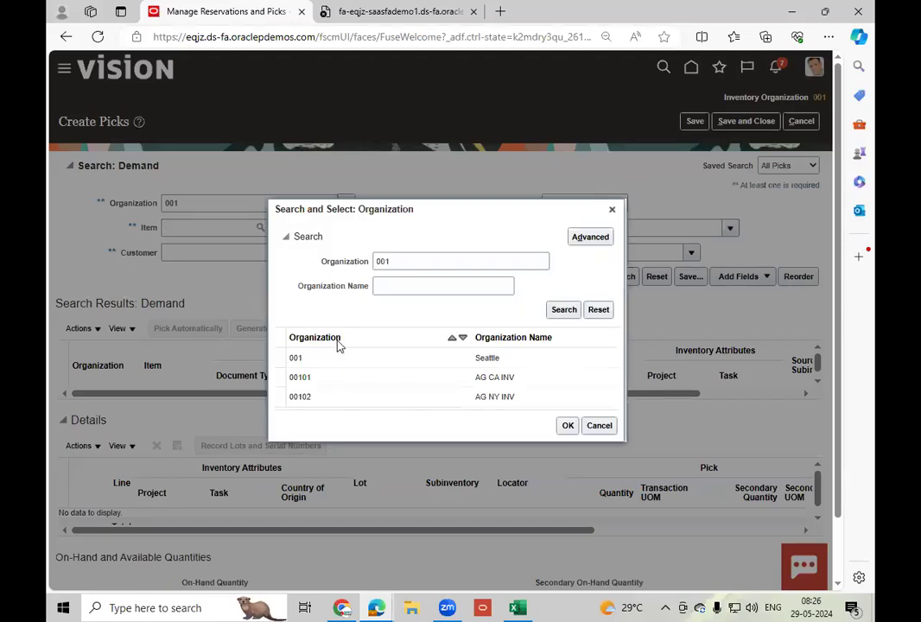
{"action": "left_click", "coordinate": [363, 358]}
{"action": "left_click", "coordinate": [566, 426]}
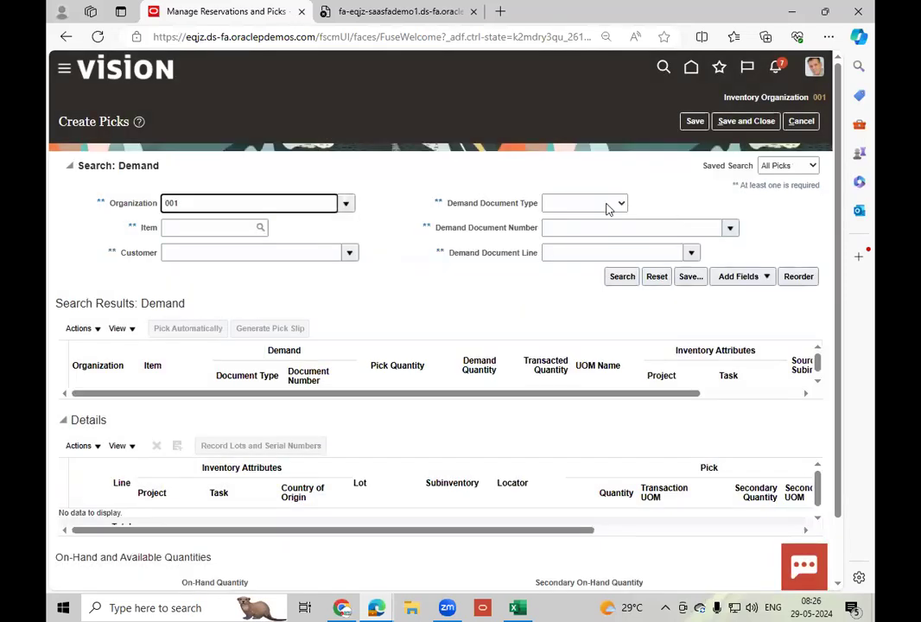
Search for demand with document type Movement request and document number MR_2.
{"action": "left_click", "coordinate": [609, 205]}
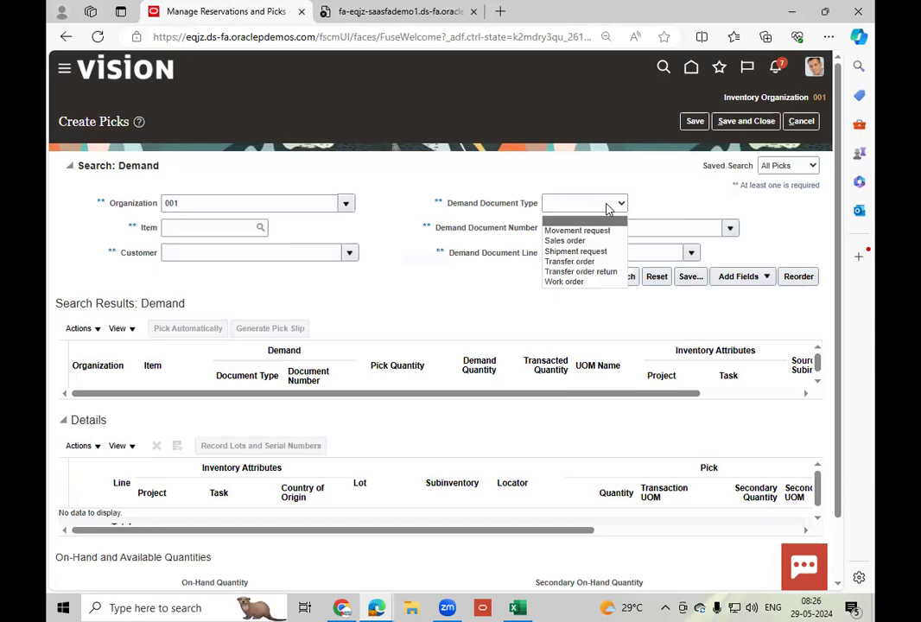
{"action": "left_click", "coordinate": [578, 229]}
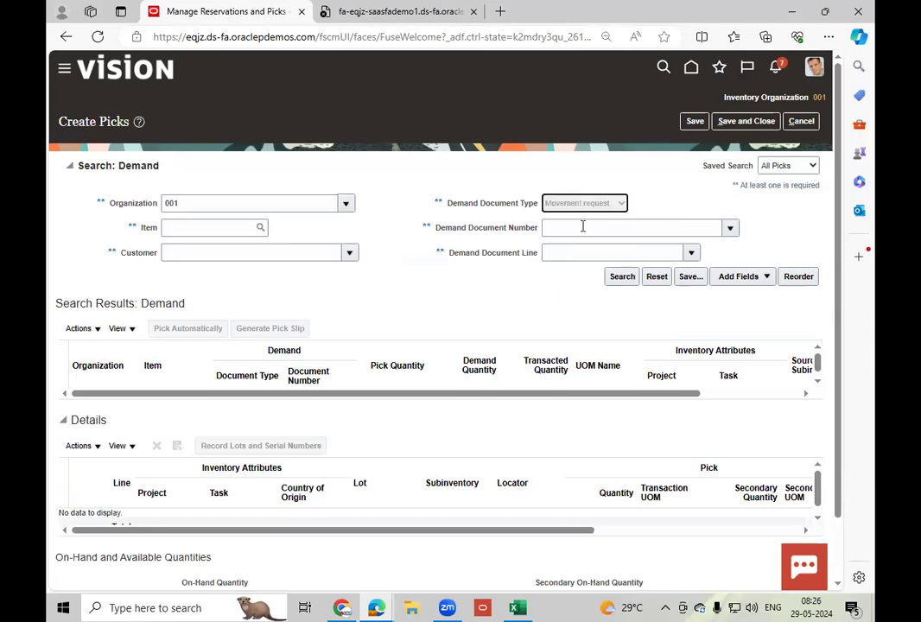
{"action": "left_click", "coordinate": [582, 226]}
{"action": "type", "text": "MR_"}
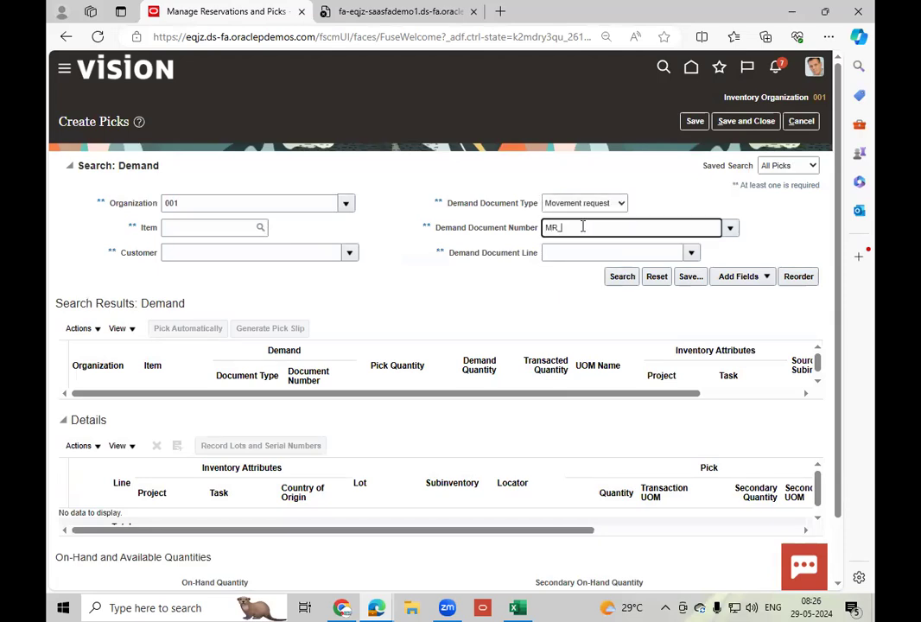
{"action": "key", "text": "Tab"}
{"action": "left_click", "coordinate": [619, 278]}
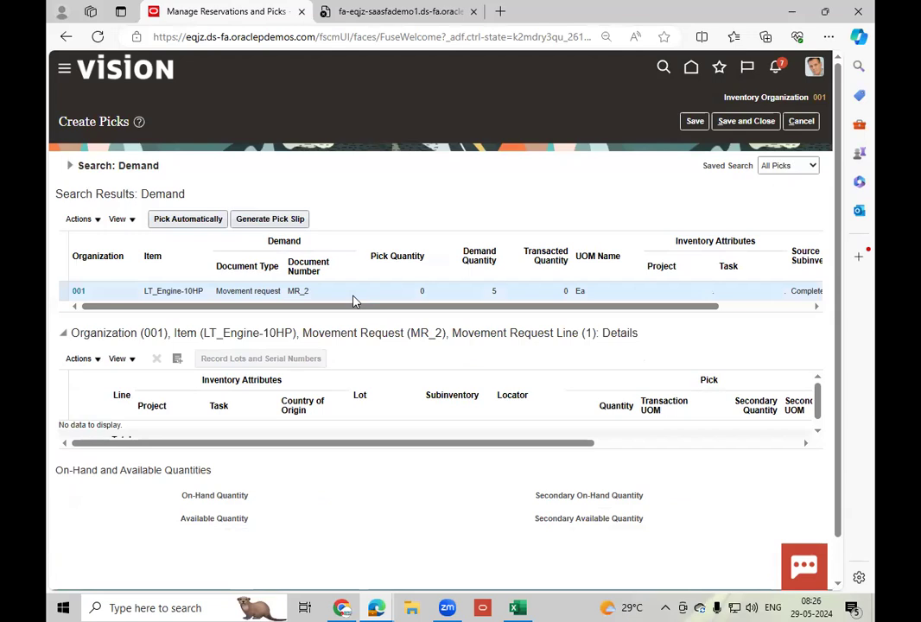
Pick the MR_2 demand line automatically, then save the pick and close the page.
{"action": "left_click", "coordinate": [176, 221]}
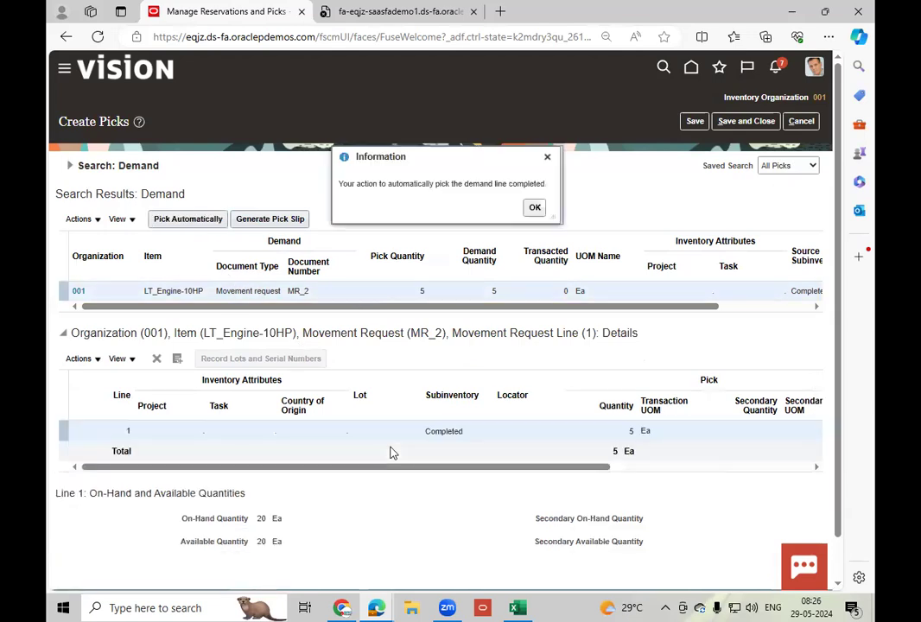
{"action": "left_click", "coordinate": [534, 208]}
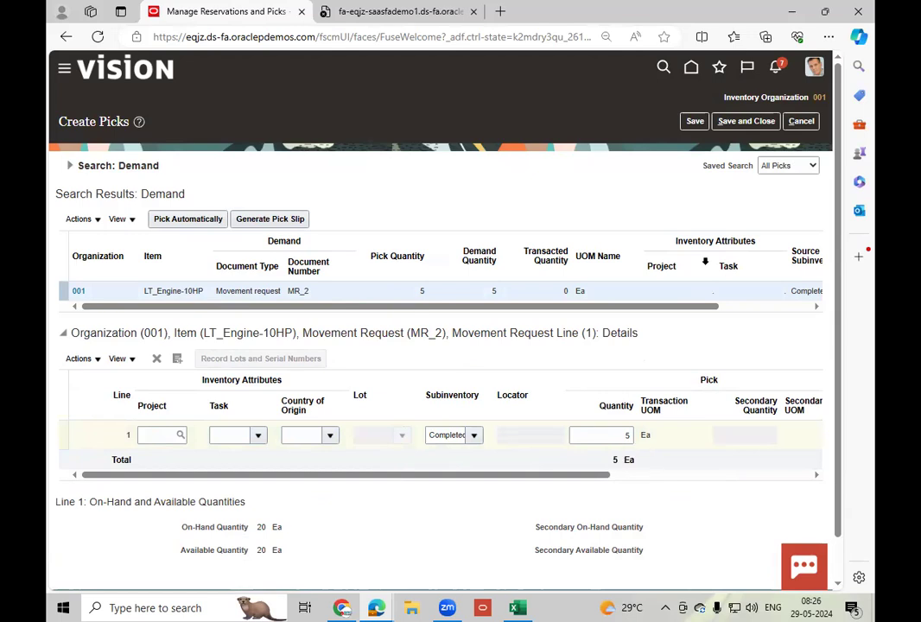
{"action": "left_click", "coordinate": [738, 126]}
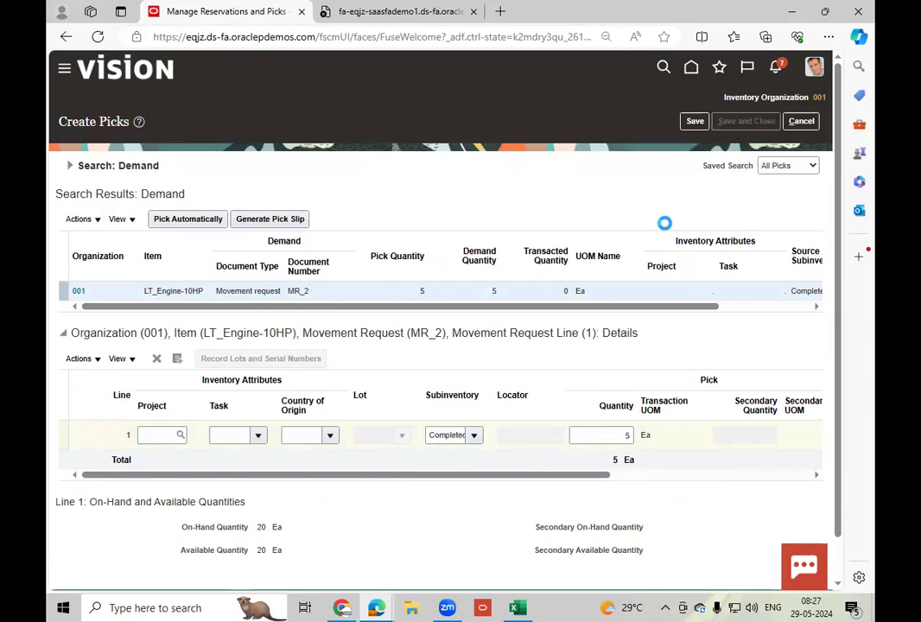
Return to the inventory overview, open today's confirmed pick slip for MR_1 to examine its summary, and leave the pick slip search.
{"action": "left_click", "coordinate": [804, 125]}
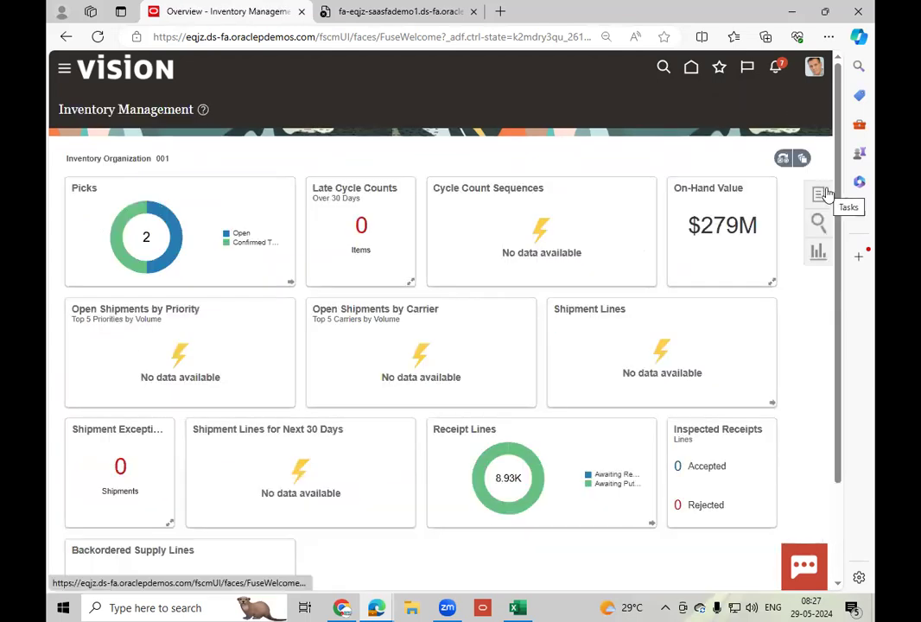
{"action": "mouse_move", "coordinate": [122, 236]}
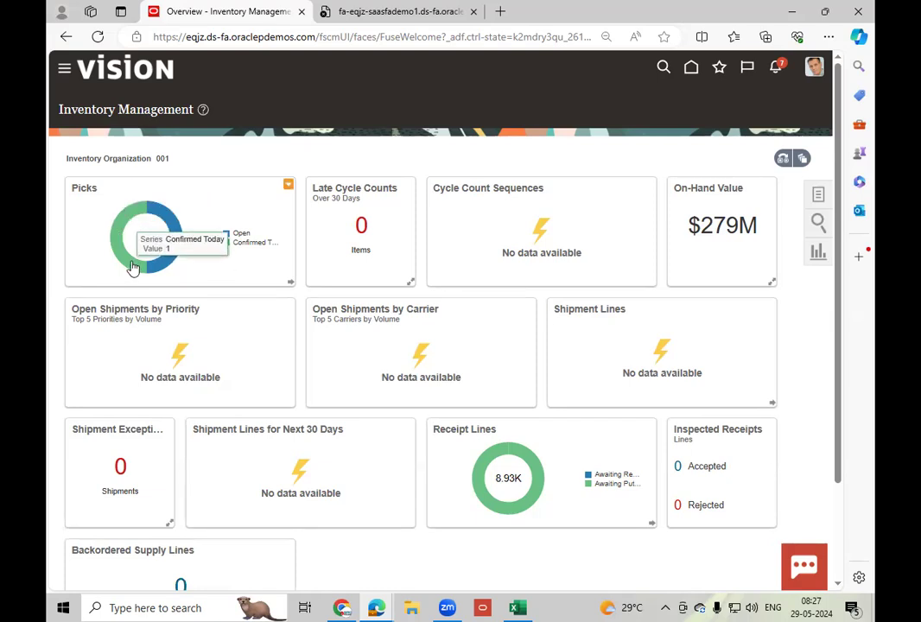
{"action": "left_click", "coordinate": [134, 269]}
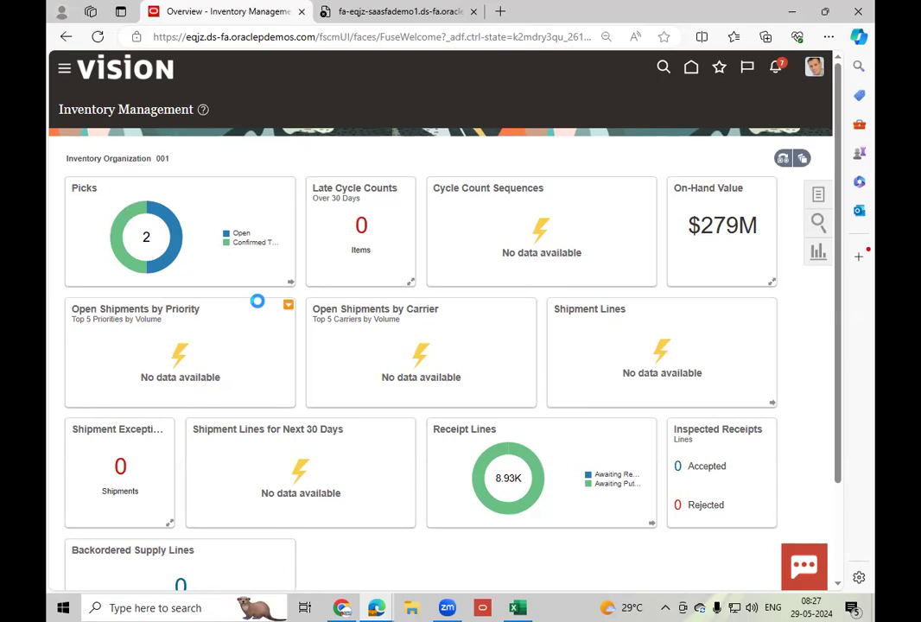
{"action": "left_click", "coordinate": [82, 283]}
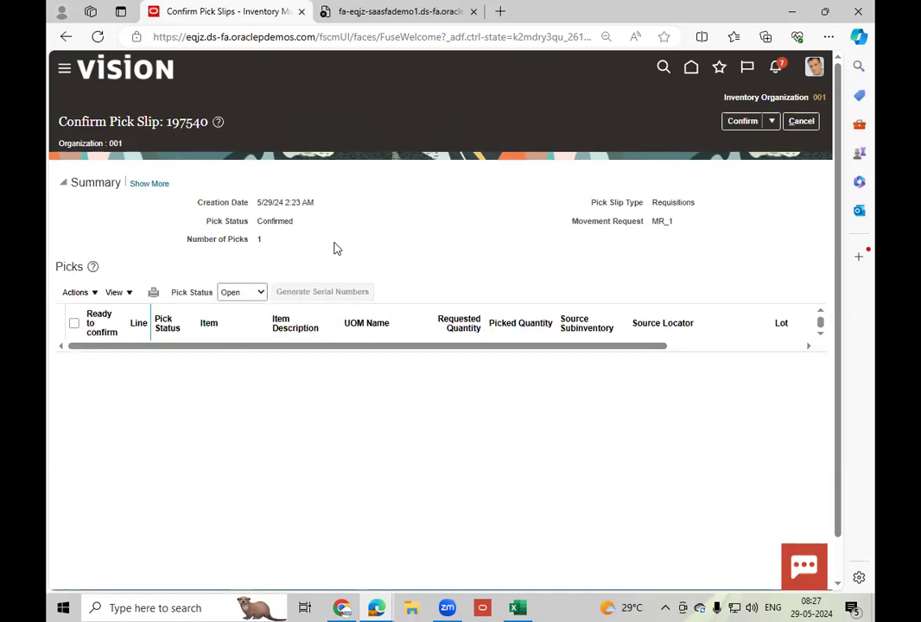
{"action": "left_click", "coordinate": [799, 121]}
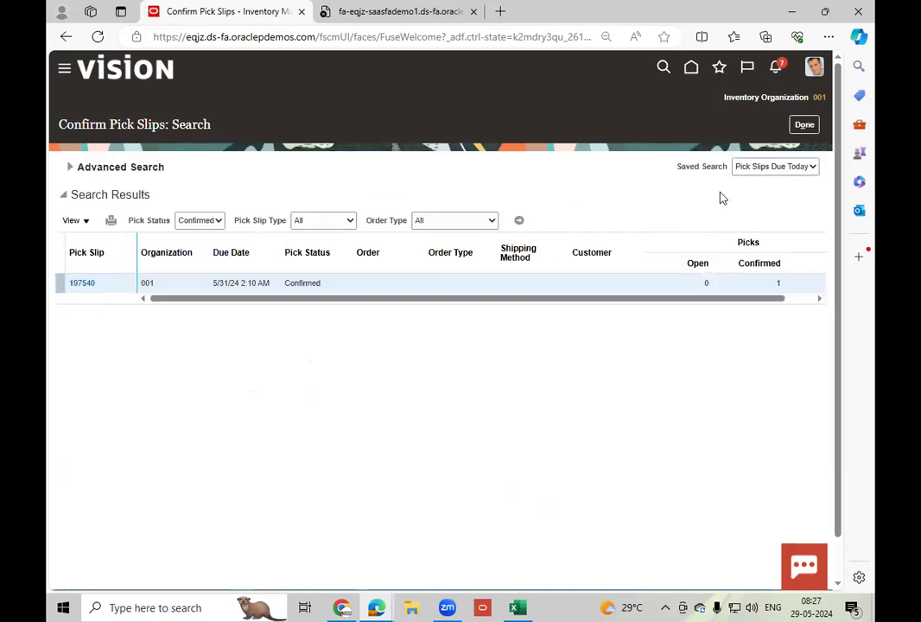
{"action": "left_click", "coordinate": [803, 126]}
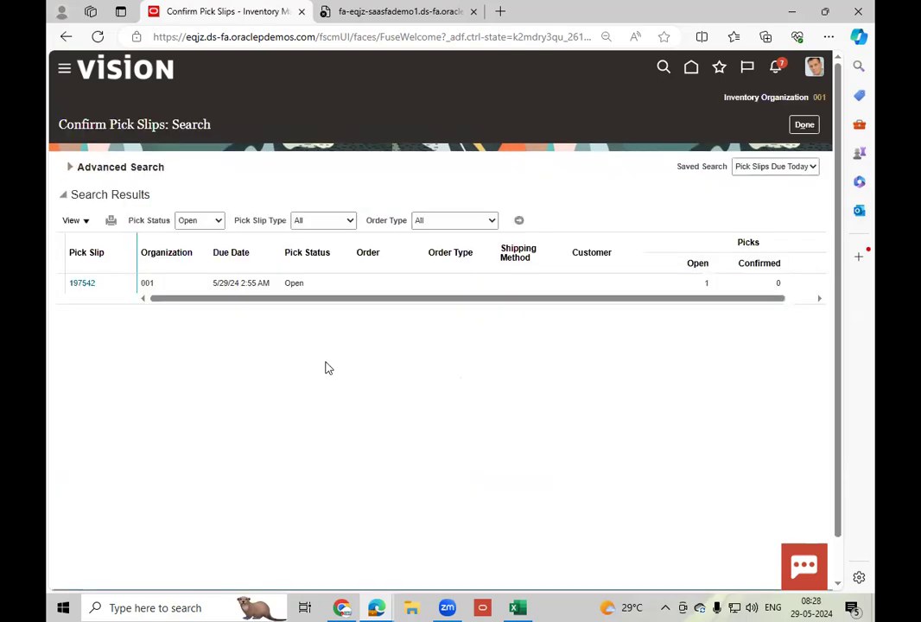
Open the open pick slip for MR_2, mark line 1 ready to confirm, then confirm and close it and return to the overview.
{"action": "left_click", "coordinate": [82, 286]}
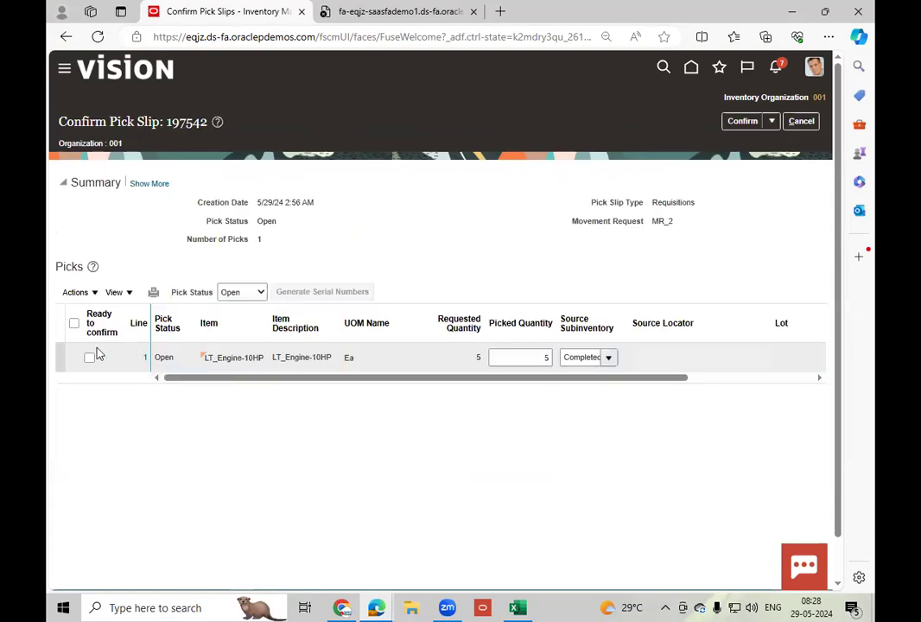
{"action": "left_click", "coordinate": [90, 358]}
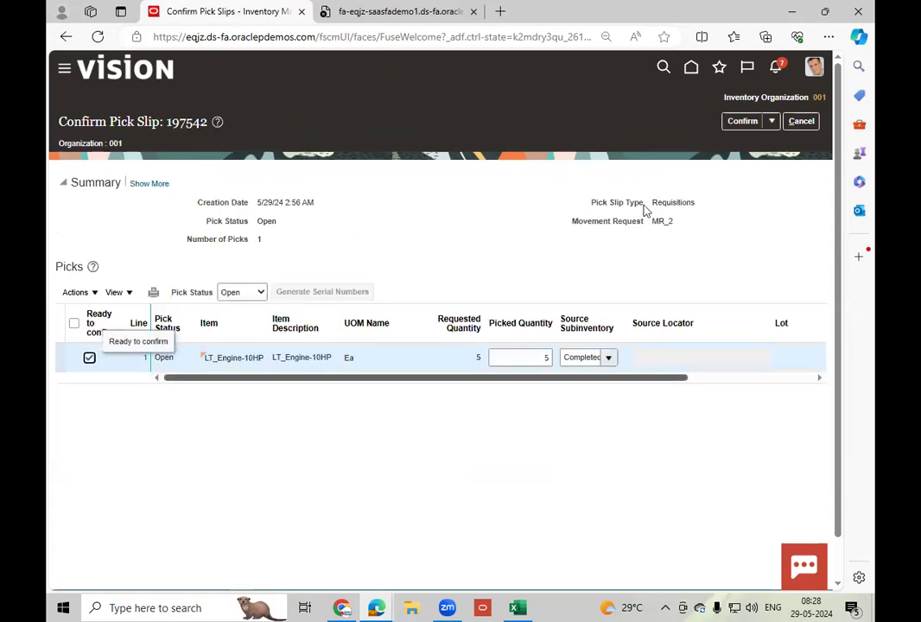
{"action": "left_click", "coordinate": [772, 121]}
{"action": "left_click", "coordinate": [766, 141]}
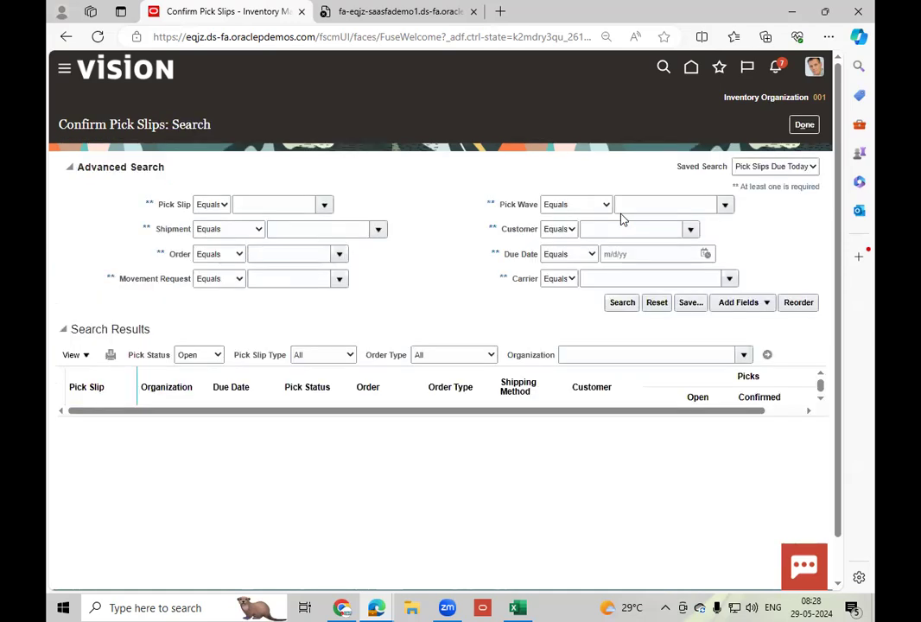
{"action": "left_click", "coordinate": [811, 127]}
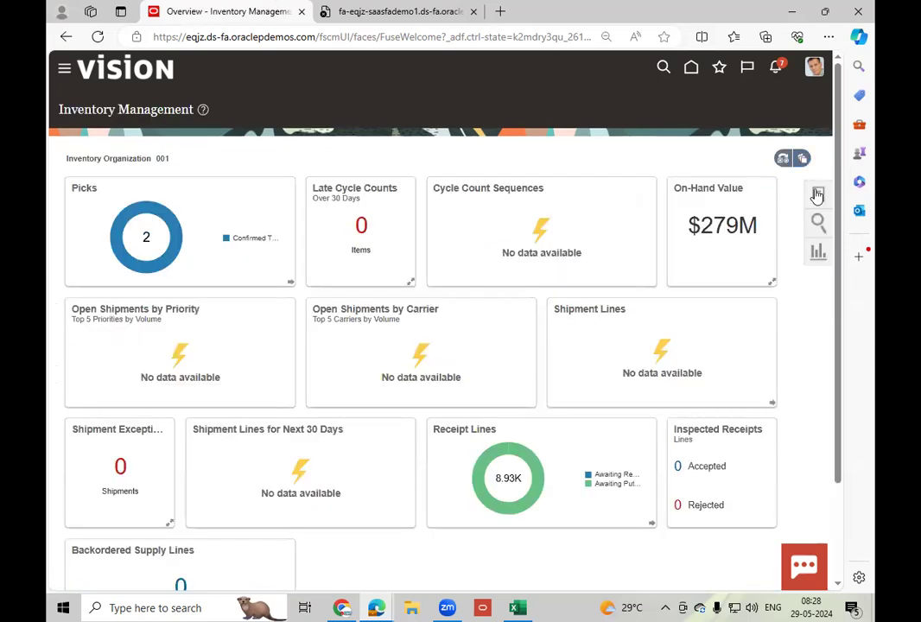
Search Manage Item Quantities for the on-hand quantity of item LT_Engine-10HP in organization 001.
{"action": "left_click", "coordinate": [818, 196]}
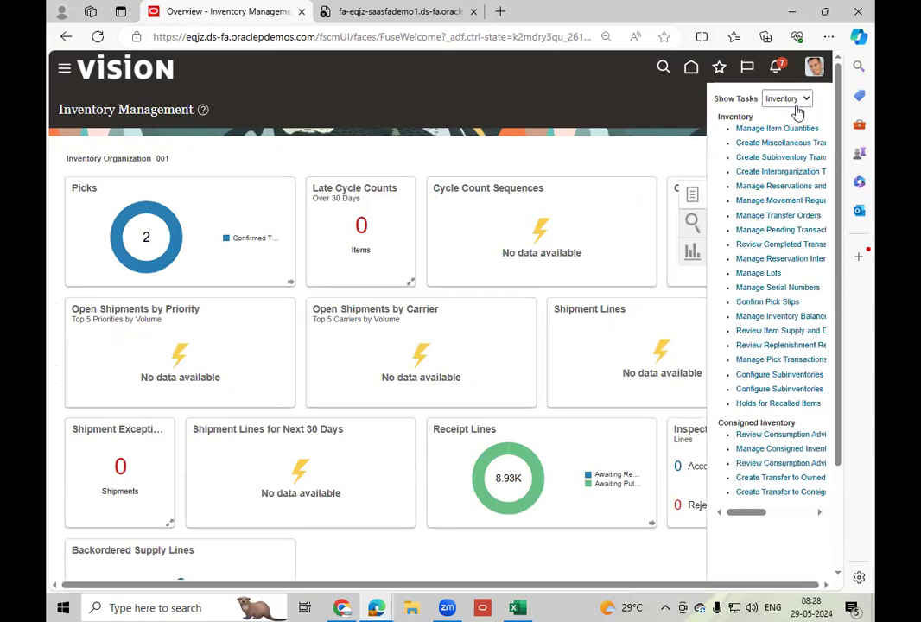
{"action": "left_click", "coordinate": [765, 128]}
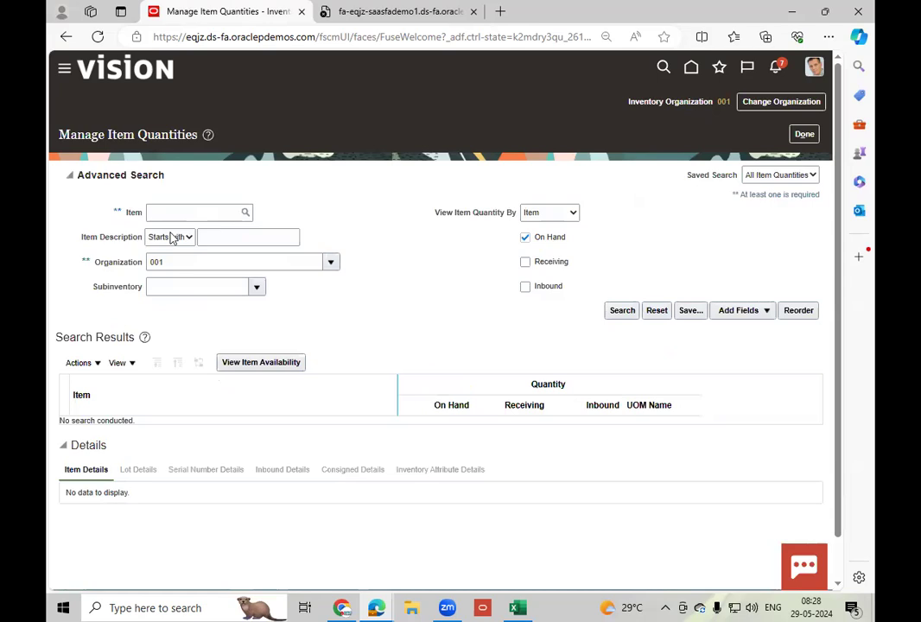
{"action": "left_click", "coordinate": [173, 218]}
{"action": "type", "text": "LT_"}
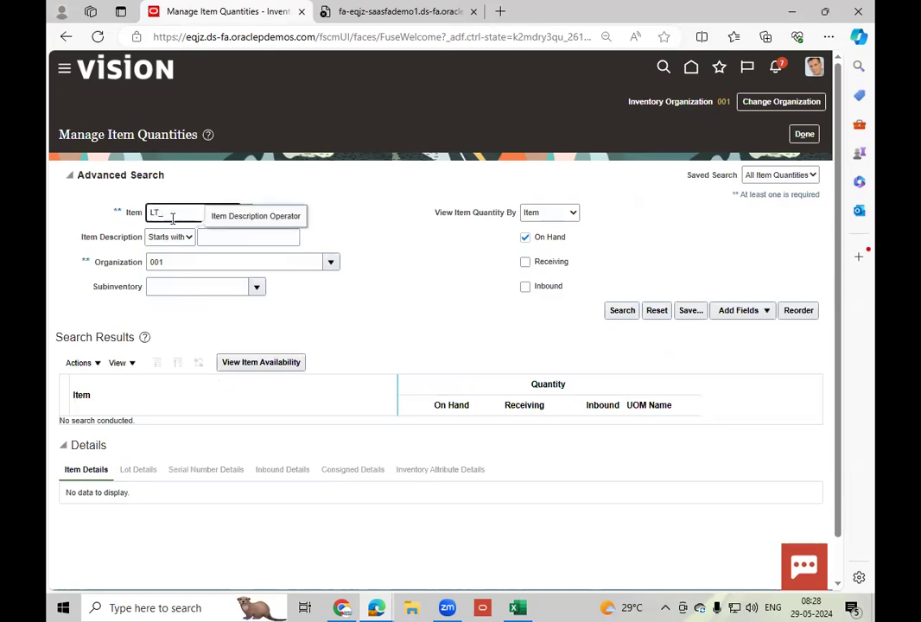
{"action": "key", "text": "Tab"}
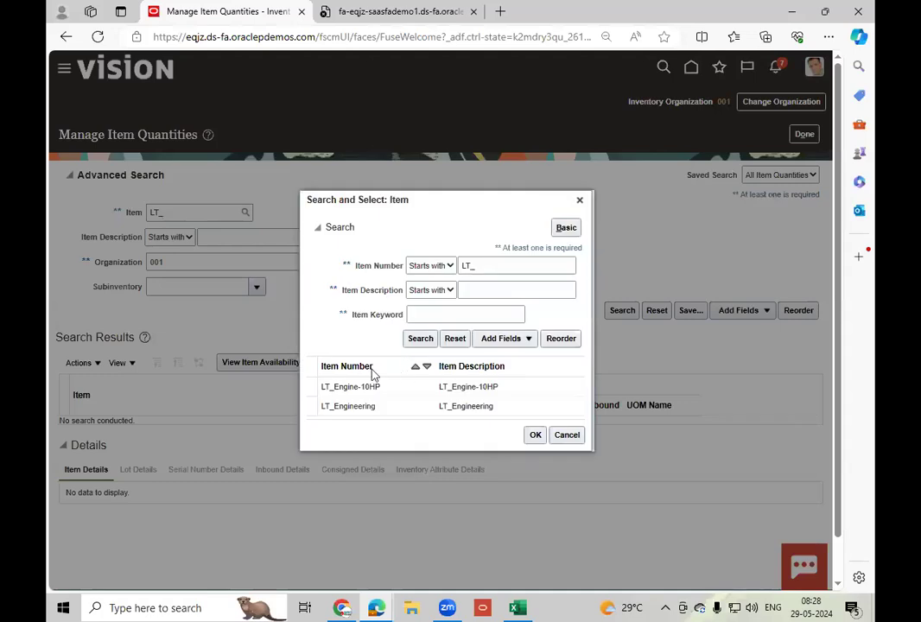
{"action": "left_click", "coordinate": [390, 389]}
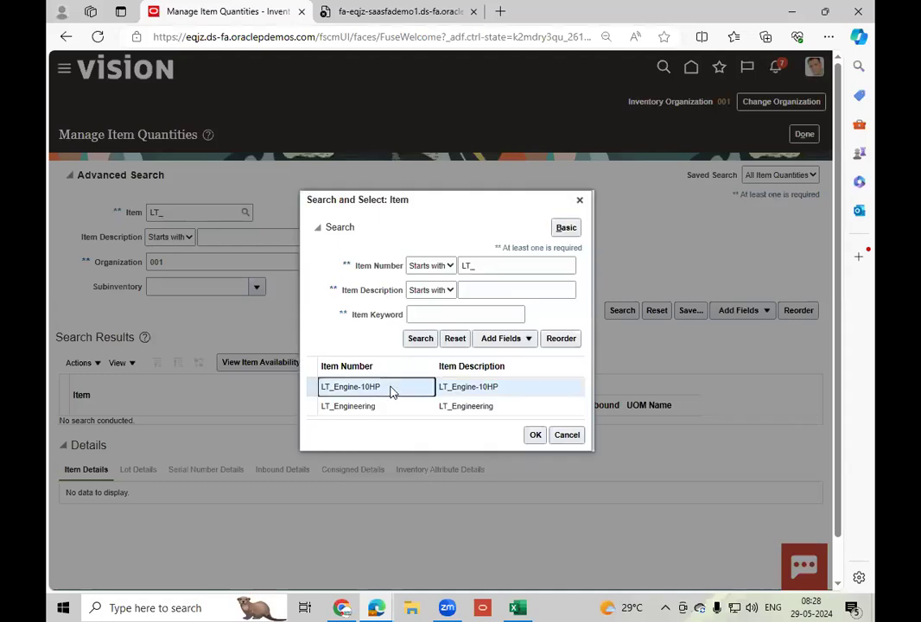
{"action": "left_click", "coordinate": [534, 436]}
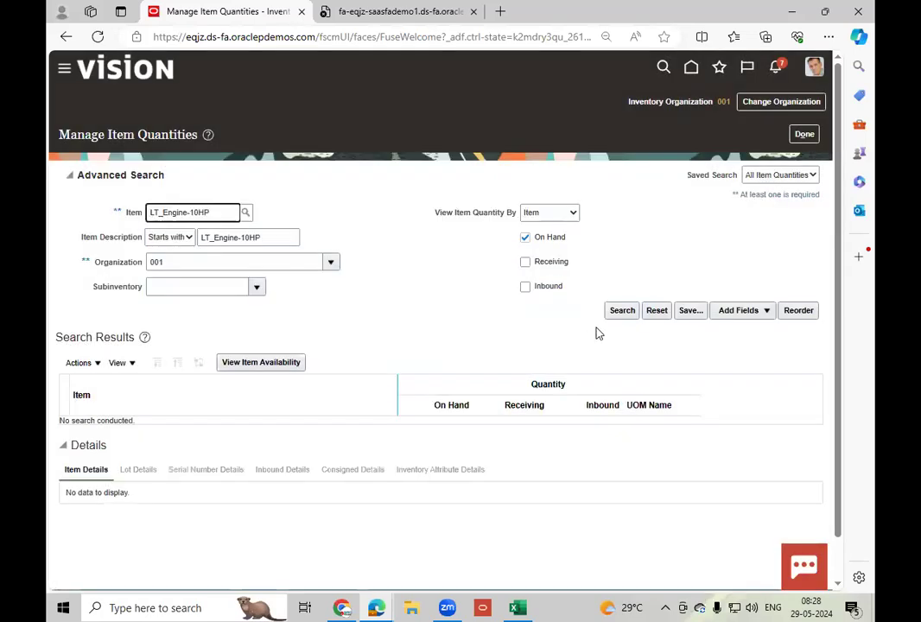
{"action": "left_click", "coordinate": [622, 310]}
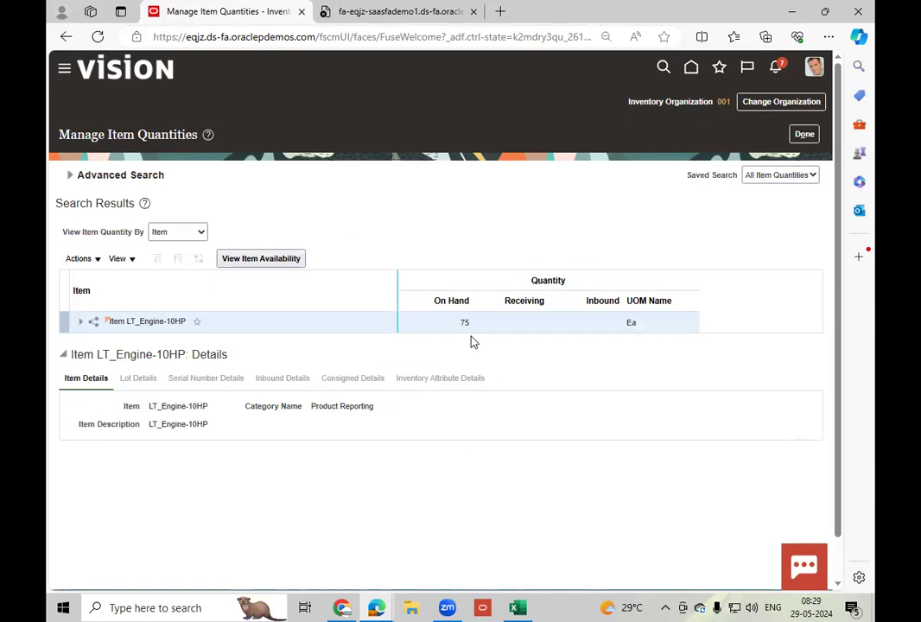
Expand LT_Engine-10HP to its subinventories in organization 001, check the Completed subinventory's quantity, and leave the page.
{"action": "left_click", "coordinate": [80, 321]}
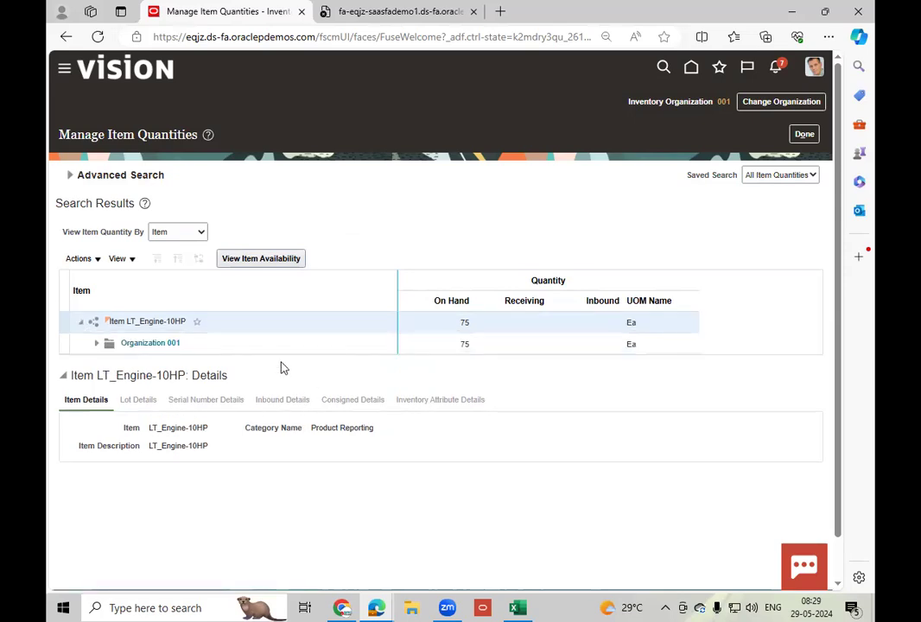
{"action": "left_click", "coordinate": [95, 344]}
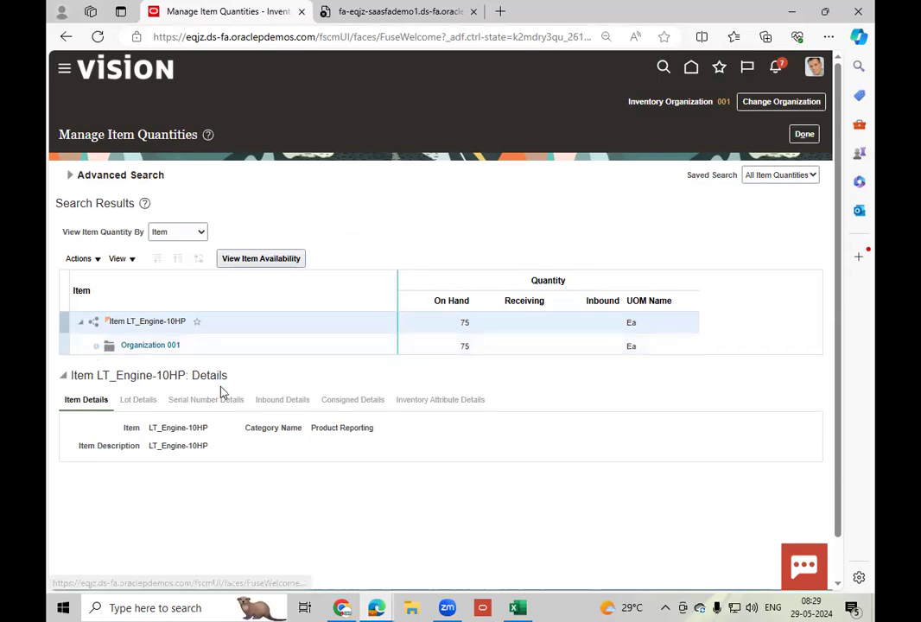
{"action": "left_click", "coordinate": [475, 389]}
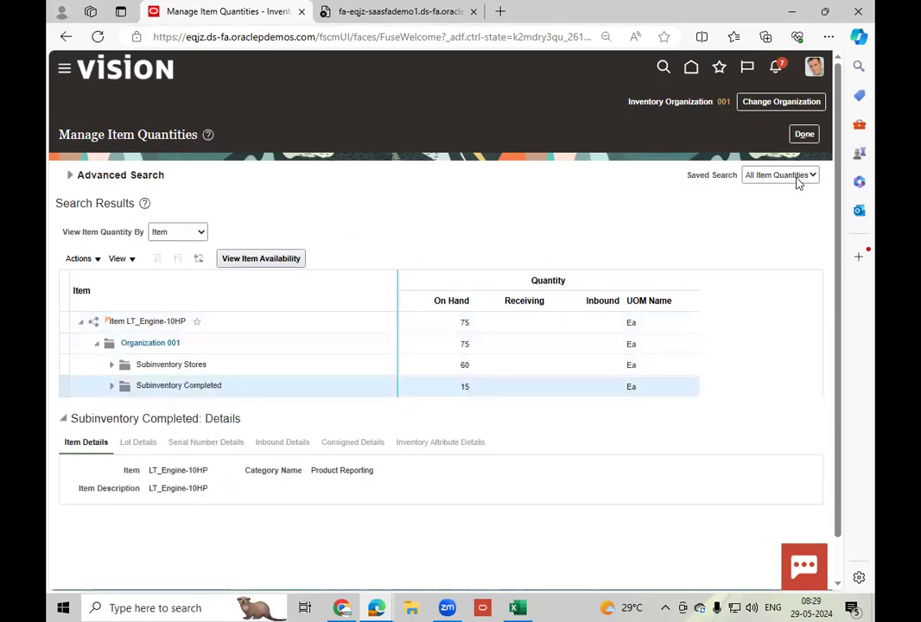
{"action": "left_click", "coordinate": [805, 136]}
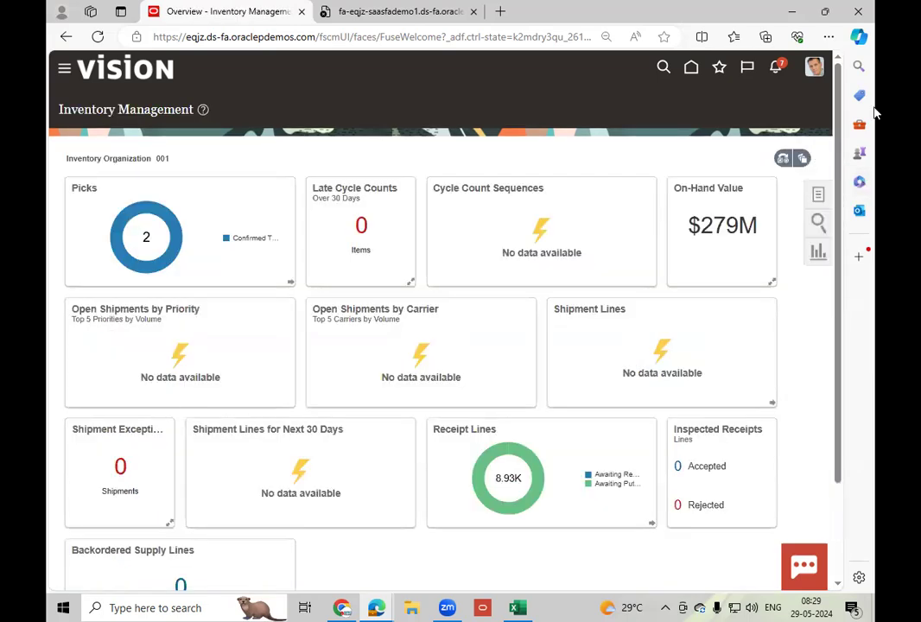
Sign out of the current account and enter scm_impl as the user ID on the sign-in page.
{"action": "left_click", "coordinate": [814, 67]}
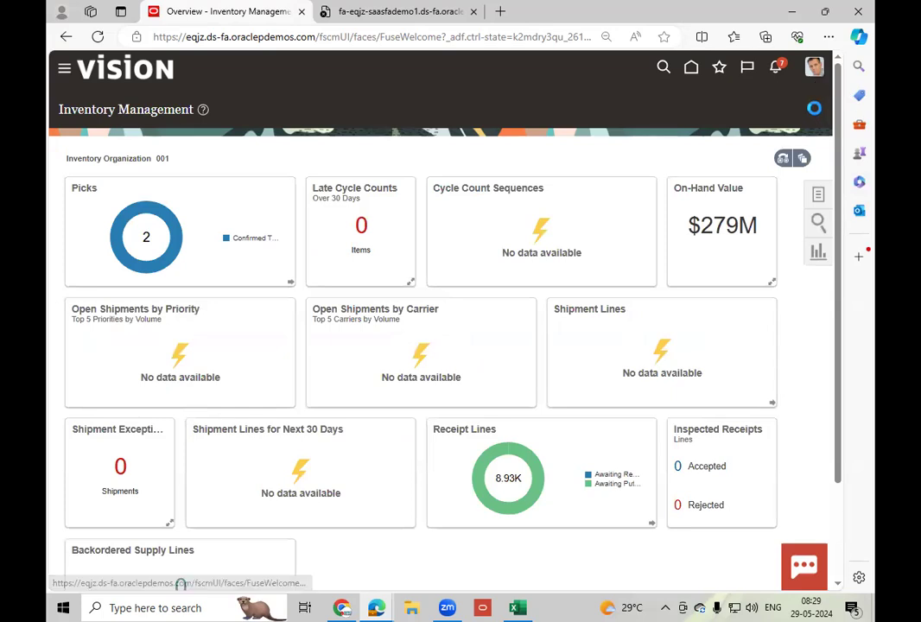
{"action": "left_click", "coordinate": [791, 98]}
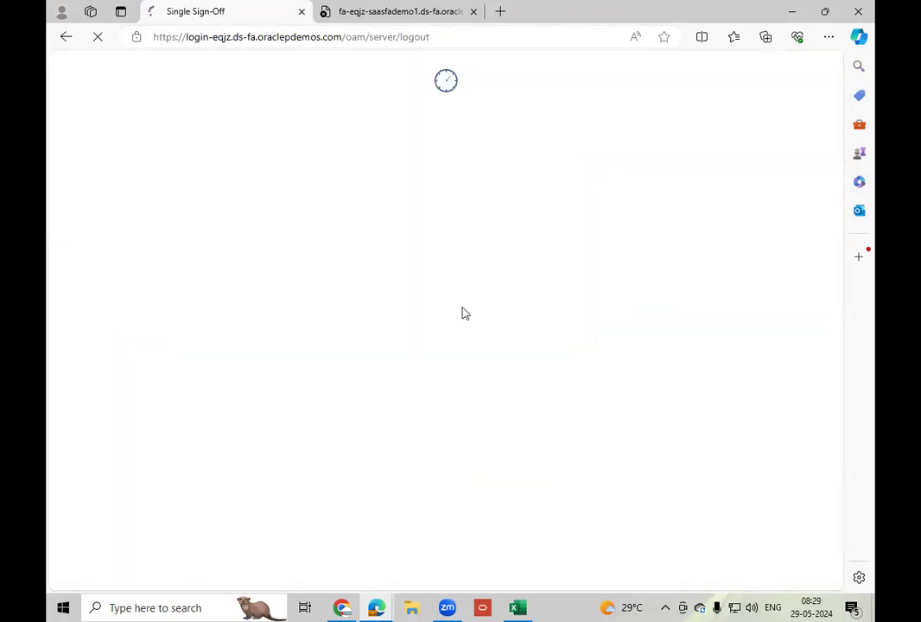
{"action": "type", "text": "scm_impl"}
{"action": "key", "text": "Tab"}
Switch to Chrome and copy the account password from the Instance Access.txt file.
{"action": "left_click", "coordinate": [344, 608]}
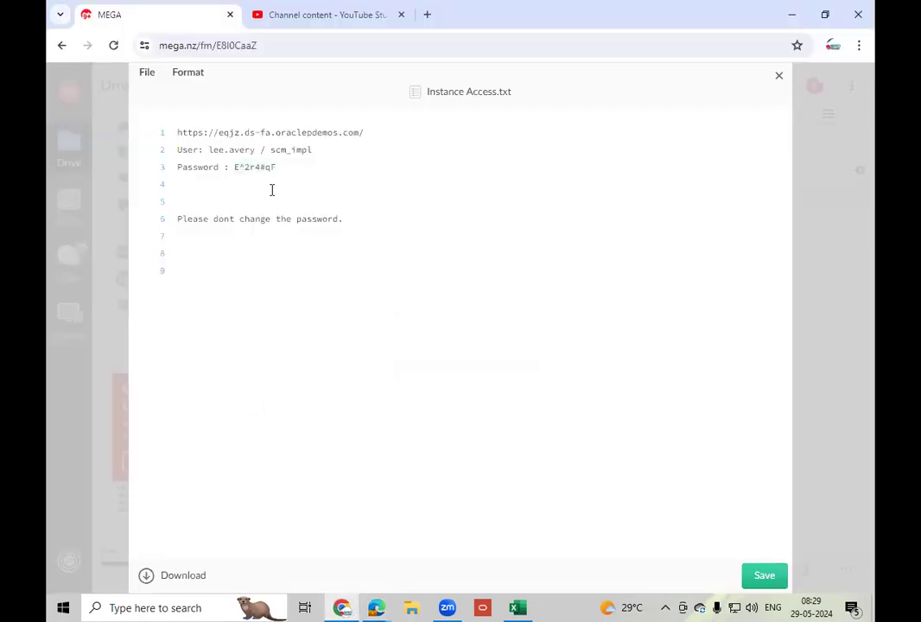
{"action": "triple_click", "coordinate": [255, 169]}
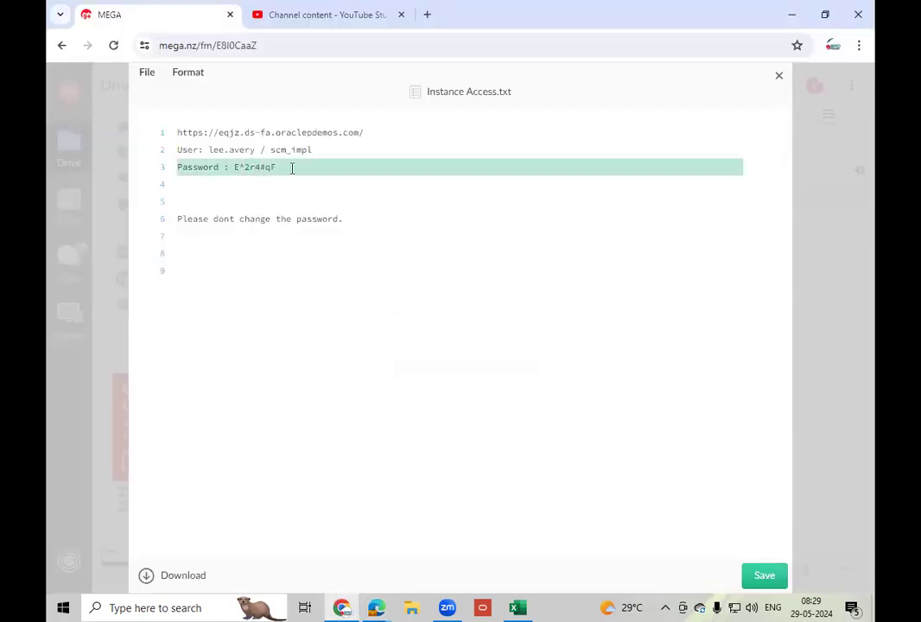
{"action": "left_click", "coordinate": [391, 264]}
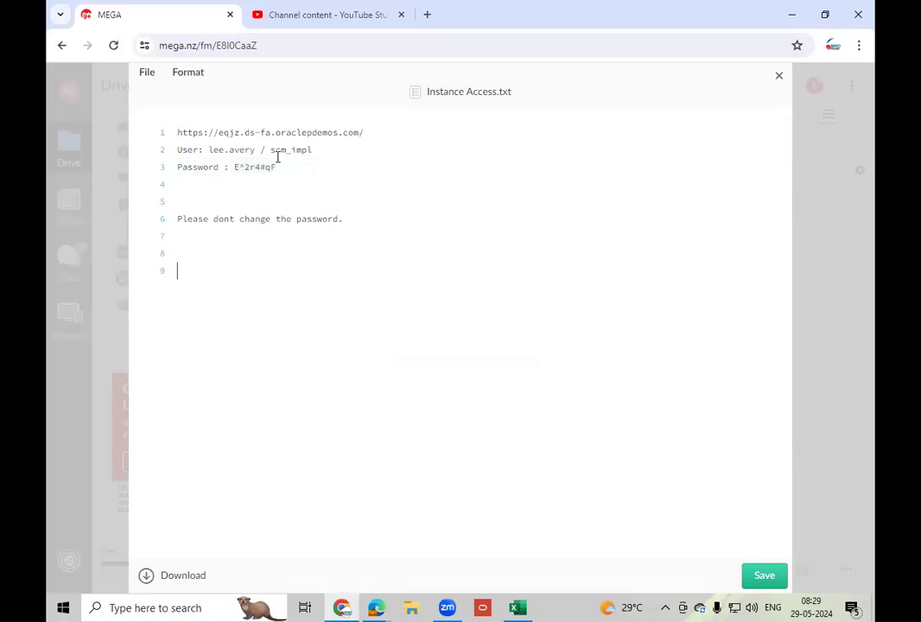
{"action": "left_click_drag", "start_coordinate": [278, 168], "coordinate": [236, 173]}
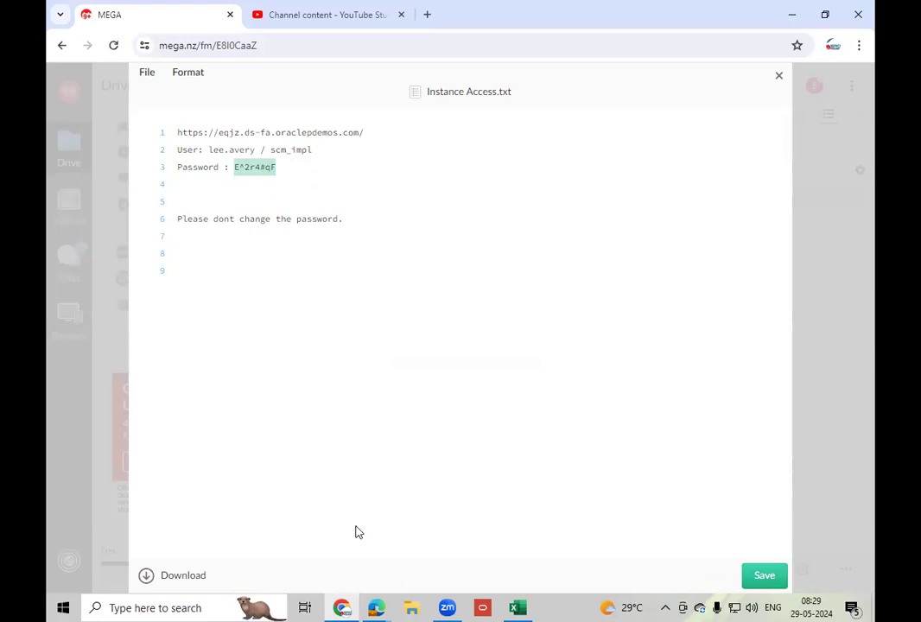
Switch back to the Oracle sign-in page in Edge, paste the account password, sign in, and decline saving the password.
{"action": "left_click", "coordinate": [390, 607]}
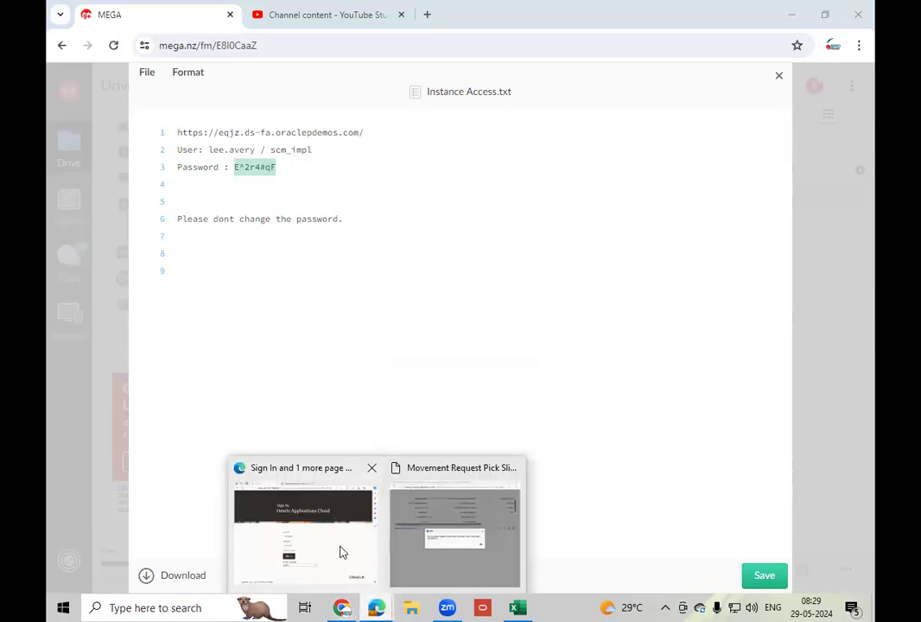
{"action": "left_click", "coordinate": [341, 553]}
{"action": "key", "text": "ctrl+v"}
{"action": "left_click", "coordinate": [362, 439]}
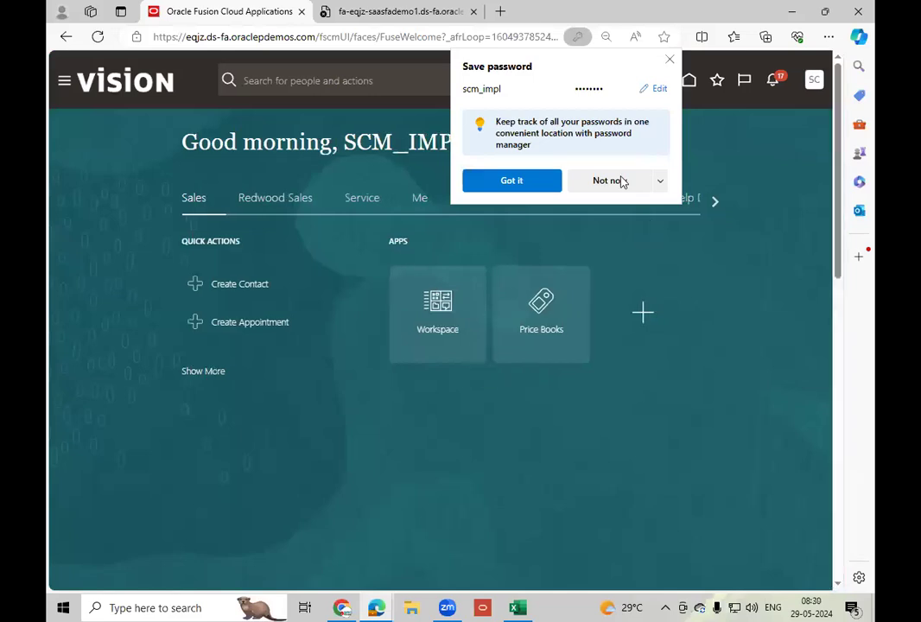
{"action": "left_click", "coordinate": [621, 180]}
Open Inventory Management from the Supply Chain Execution apps and set the inventory organization to 001.
{"action": "left_click", "coordinate": [715, 202]}
{"action": "left_click", "coordinate": [716, 202]}
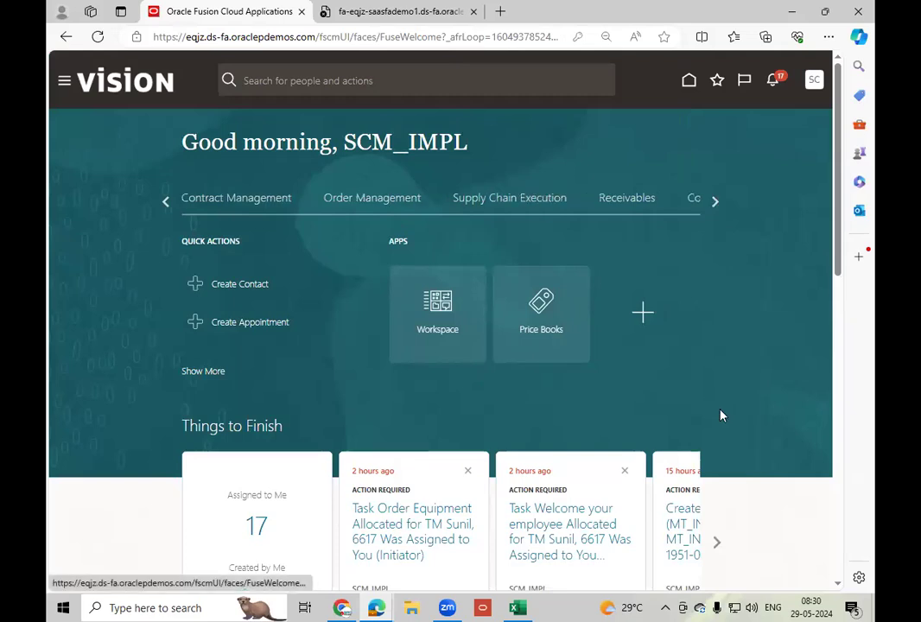
{"action": "left_click", "coordinate": [651, 437]}
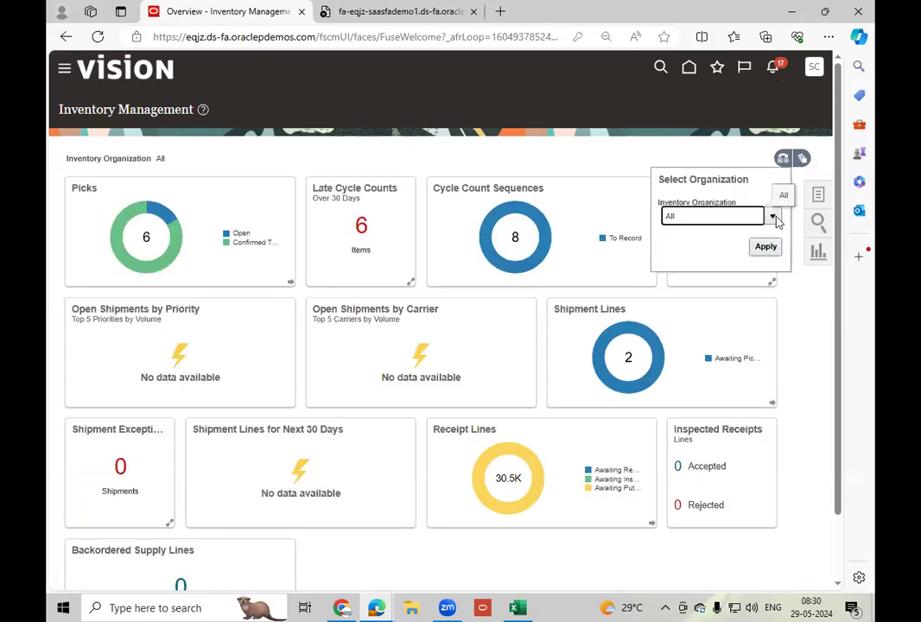
{"action": "left_click", "coordinate": [773, 217]}
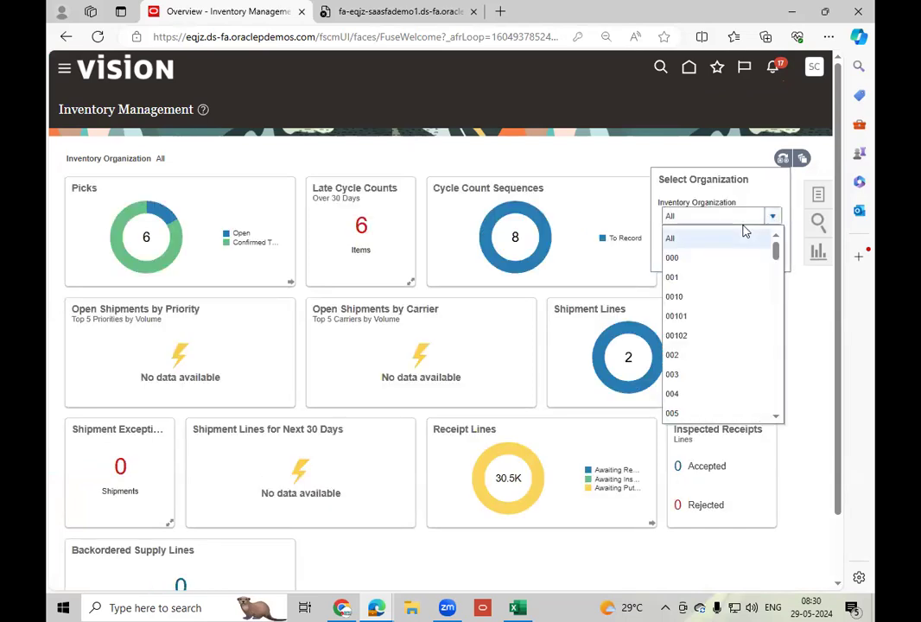
{"action": "left_click", "coordinate": [682, 278]}
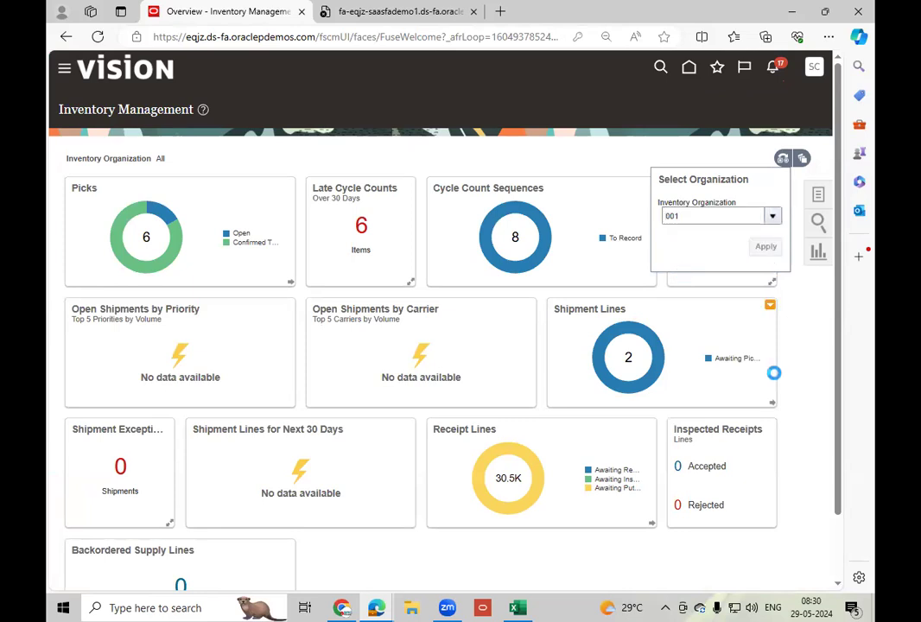
{"action": "left_click", "coordinate": [818, 195]}
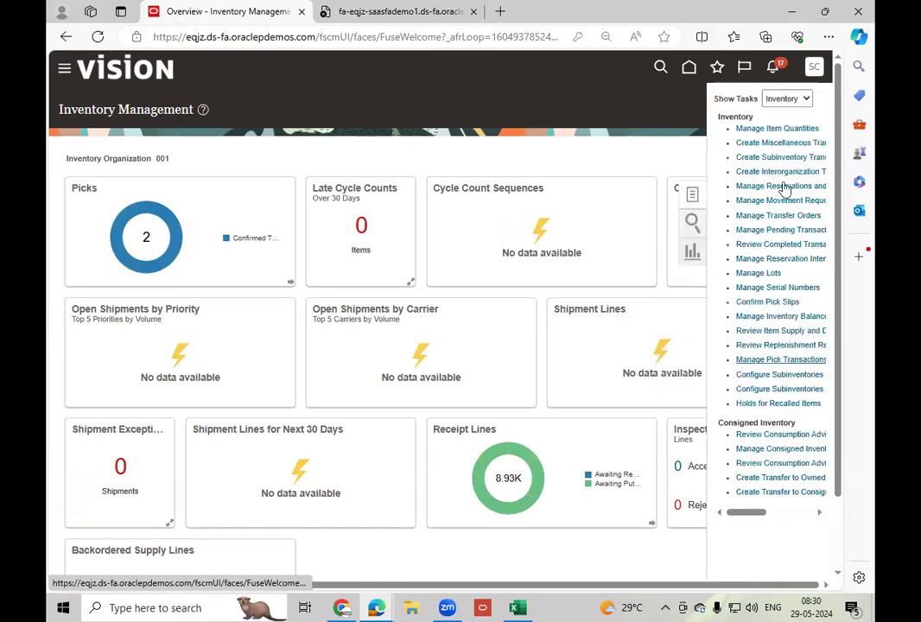
{"action": "left_click", "coordinate": [788, 145]}
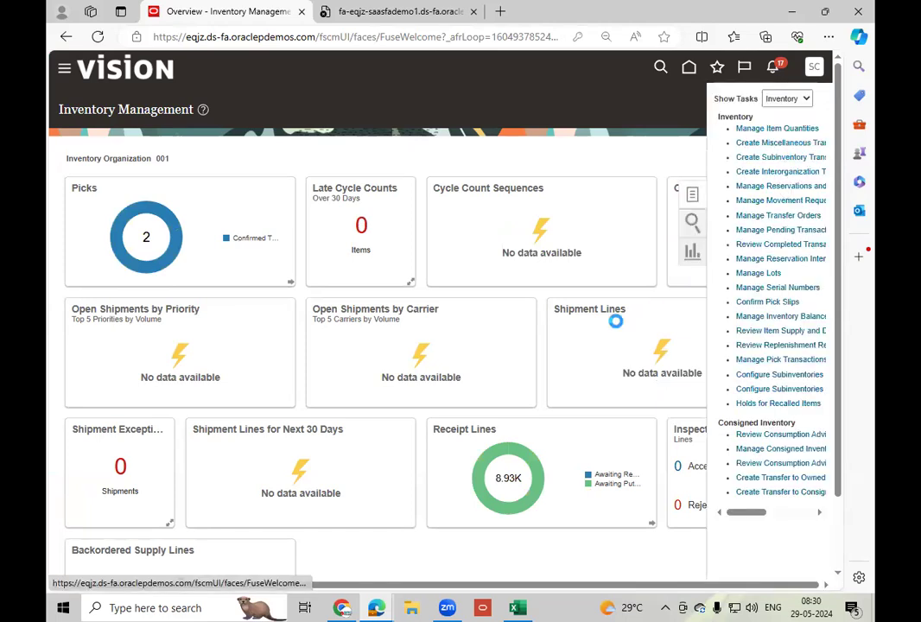
{"action": "left_click", "coordinate": [397, 227]}
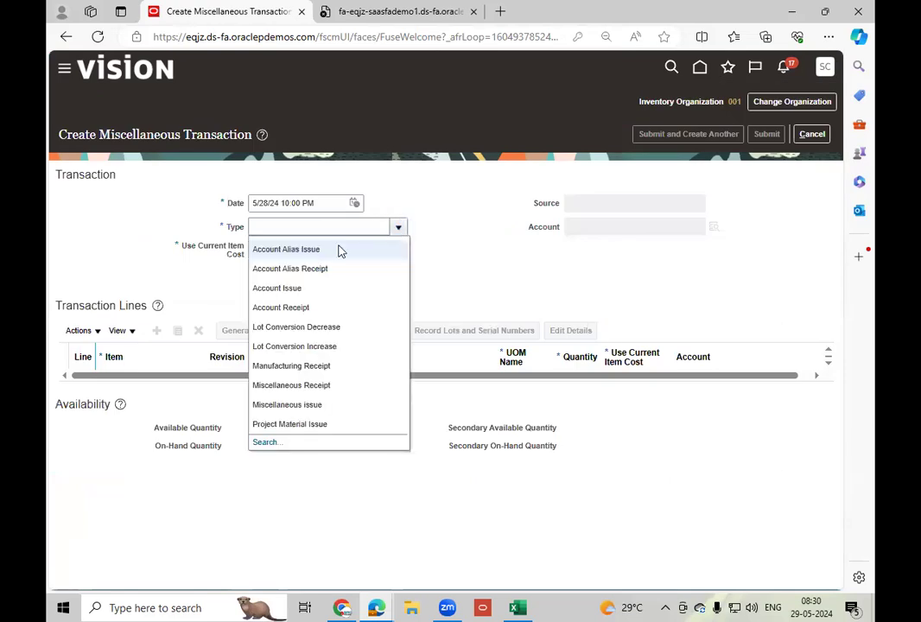
{"action": "left_click", "coordinate": [343, 388]}
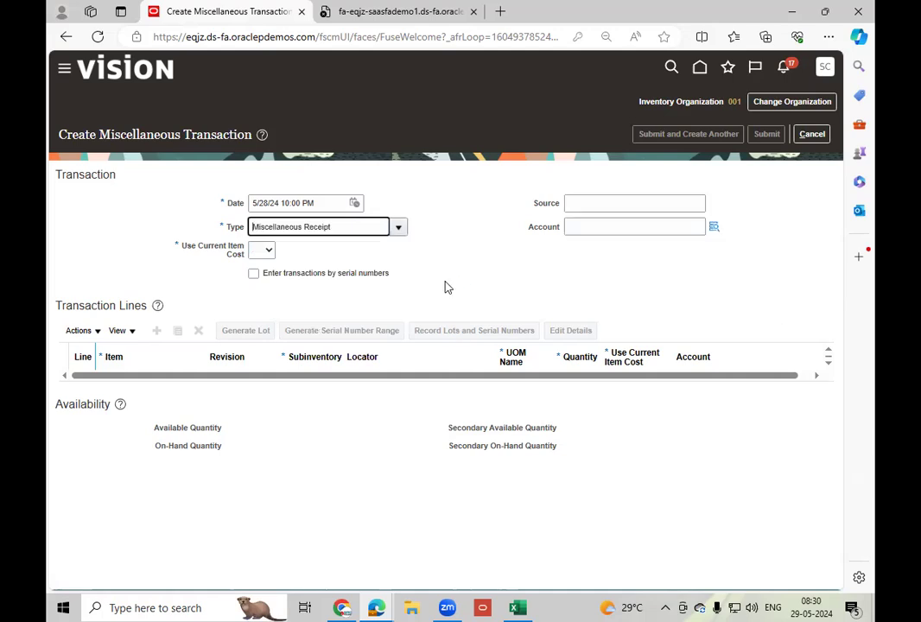
{"action": "left_click", "coordinate": [715, 228]}
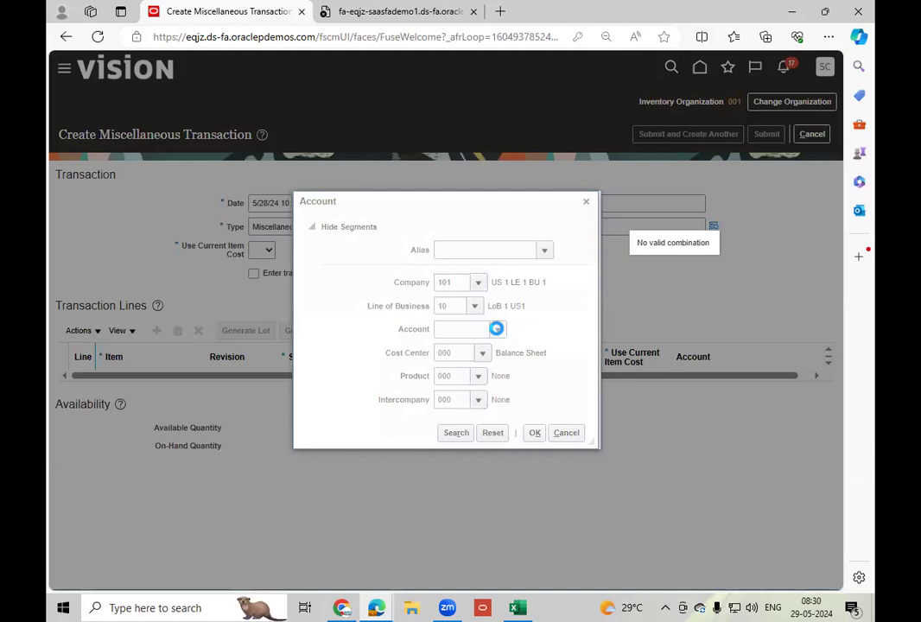
{"action": "left_click", "coordinate": [497, 329]}
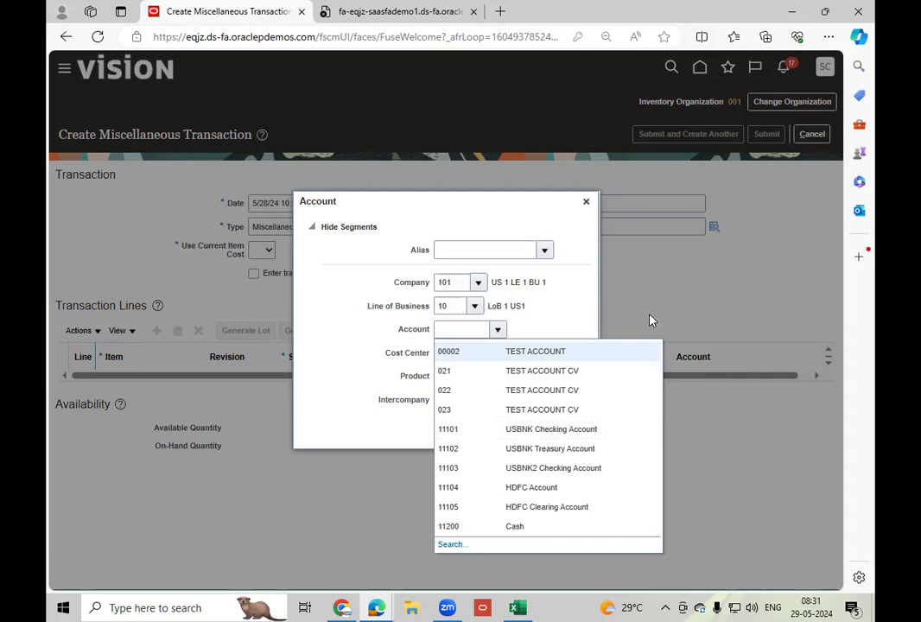
{"action": "left_click", "coordinate": [585, 204]}
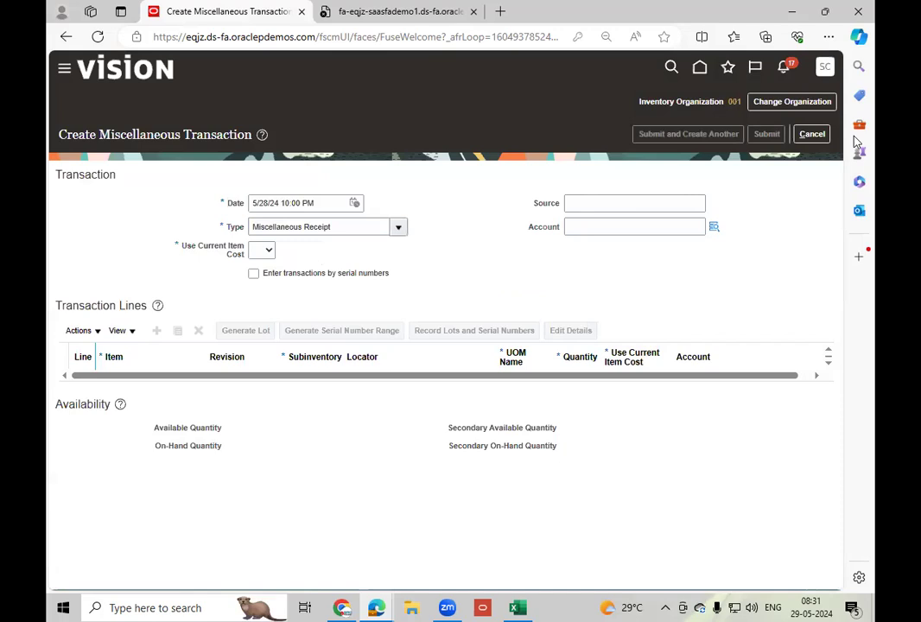
{"action": "left_click", "coordinate": [813, 134]}
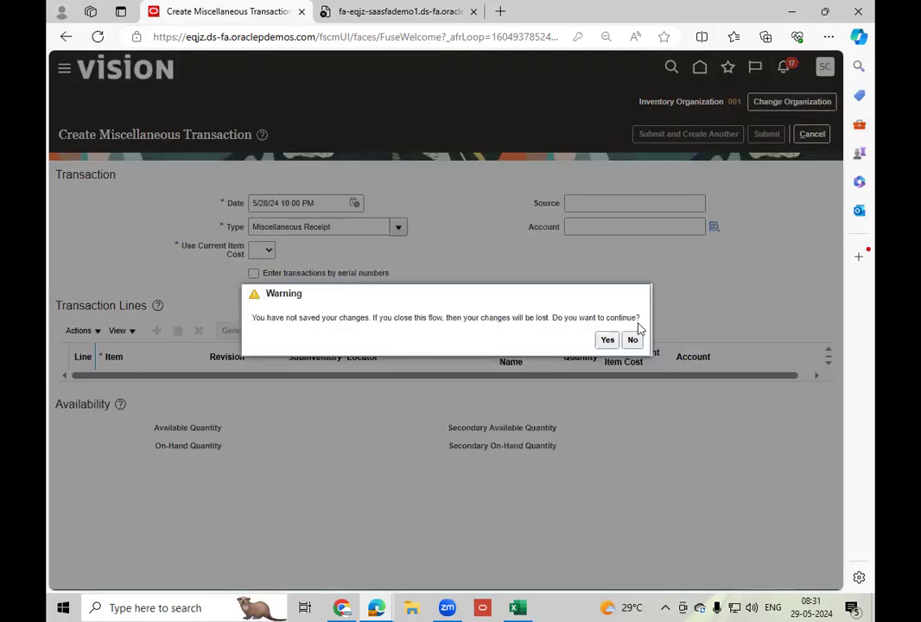
{"action": "left_click", "coordinate": [608, 339]}
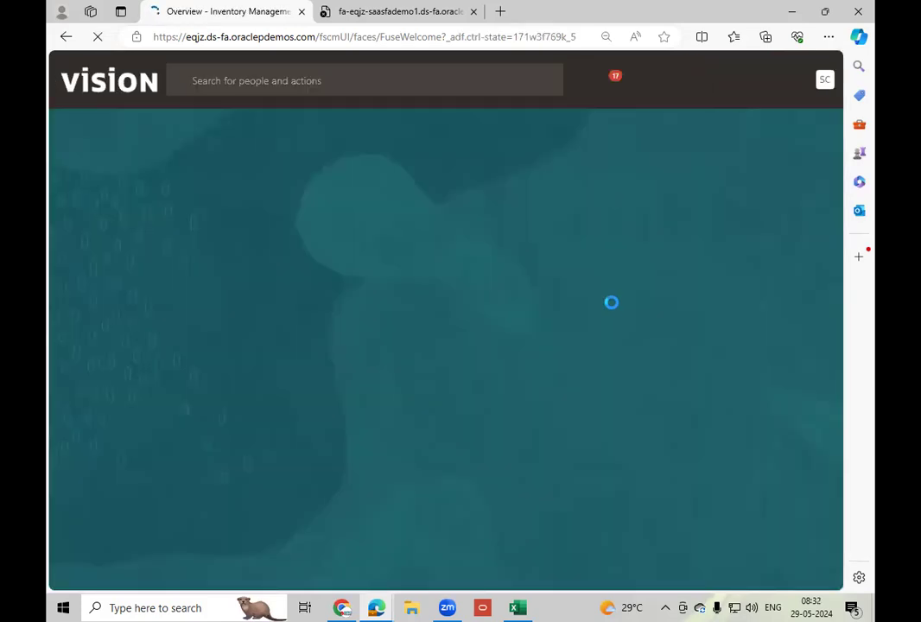
Open Scheduled Processes from the Tools apps on the home page.
{"action": "left_click", "coordinate": [715, 202]}
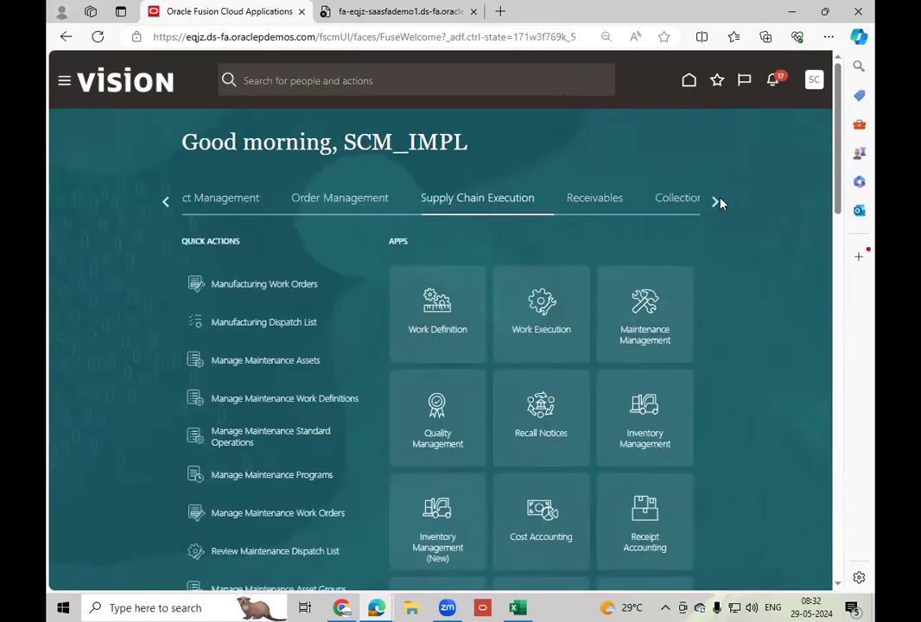
{"action": "left_click", "coordinate": [716, 201]}
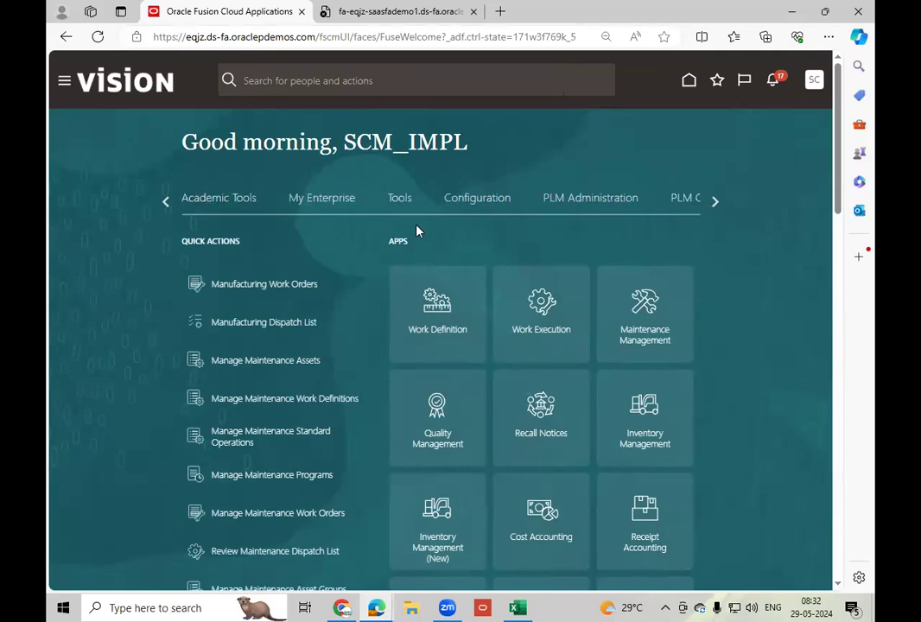
{"action": "left_click", "coordinate": [399, 200]}
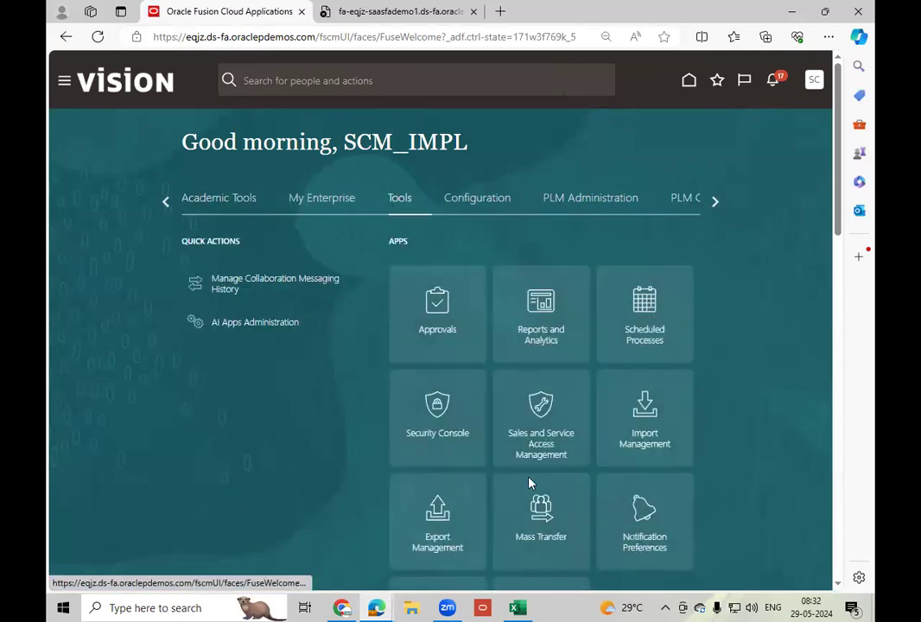
{"action": "left_click", "coordinate": [635, 346]}
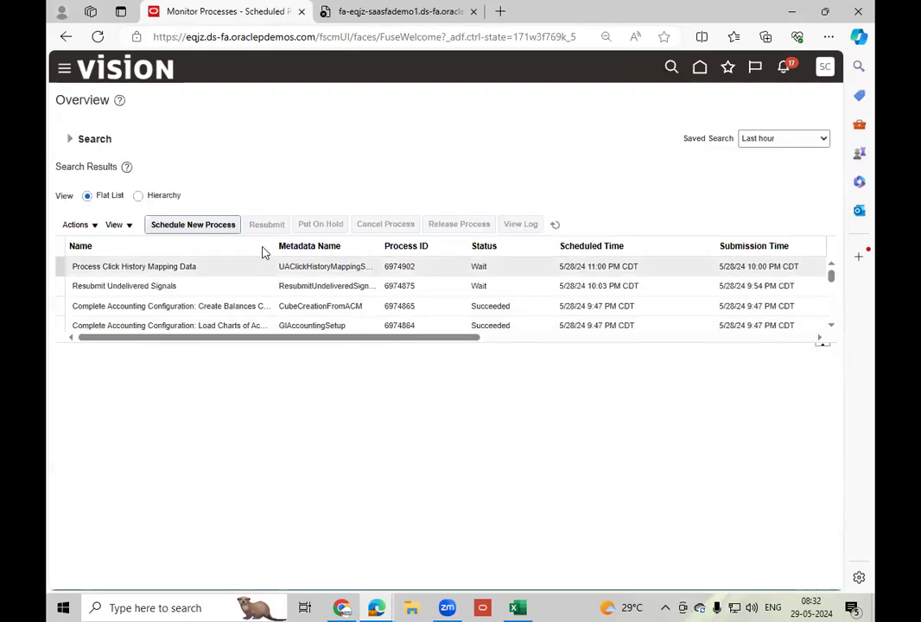
Start a new scheduled process, find it with the name pattern %Inv%Cost%, and choose Transfer Transactions from Inventory to Costing.
{"action": "left_click", "coordinate": [184, 225]}
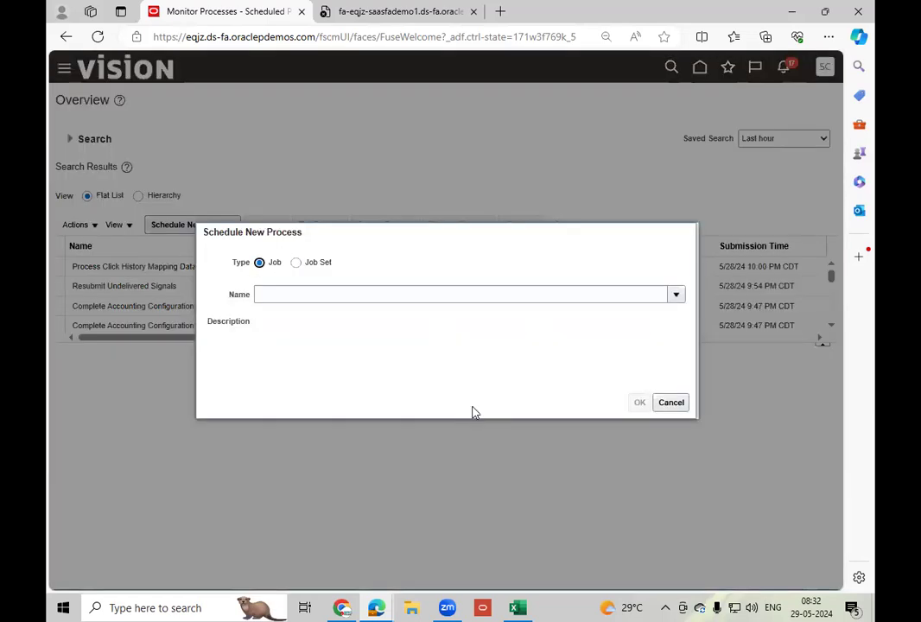
{"action": "left_click", "coordinate": [321, 293]}
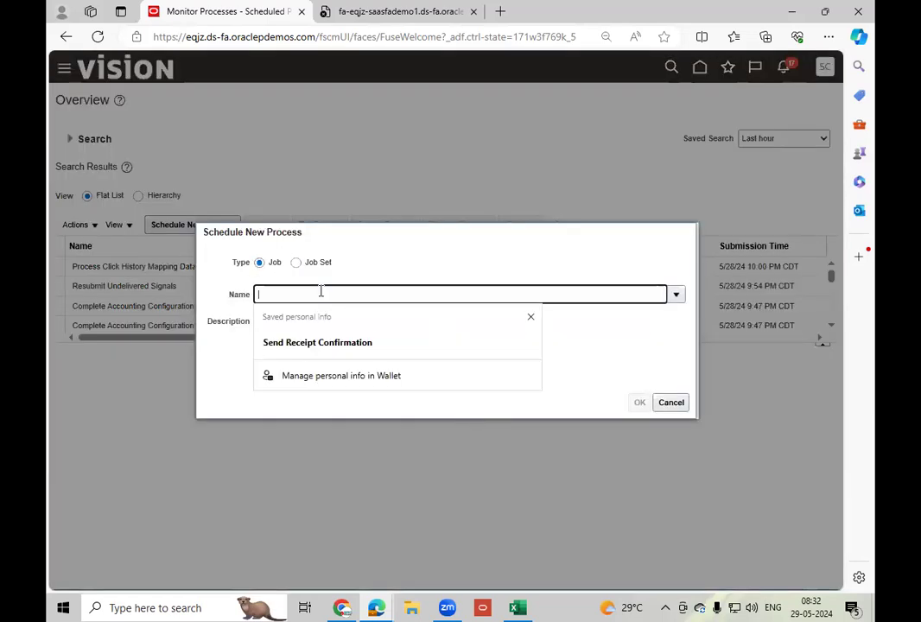
{"action": "type", "text": "%Inv%"}
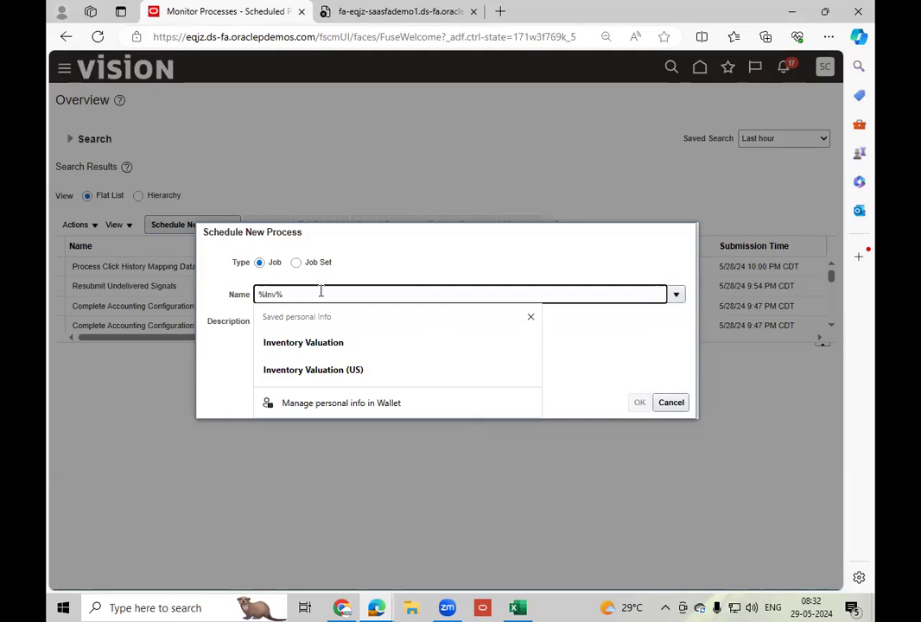
{"action": "type", "text": "Cost%"}
{"action": "key", "text": "Tab"}
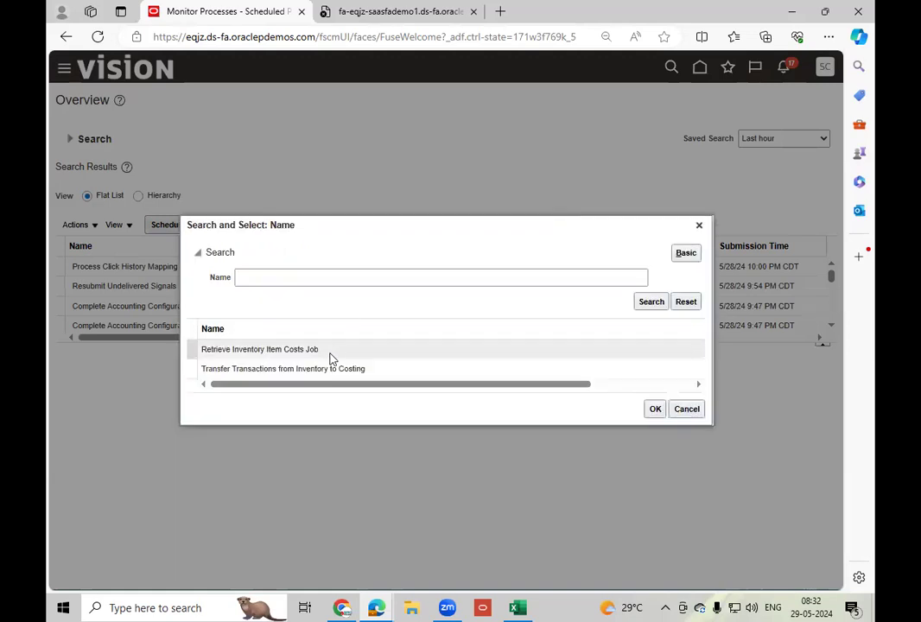
{"action": "left_click", "coordinate": [399, 373]}
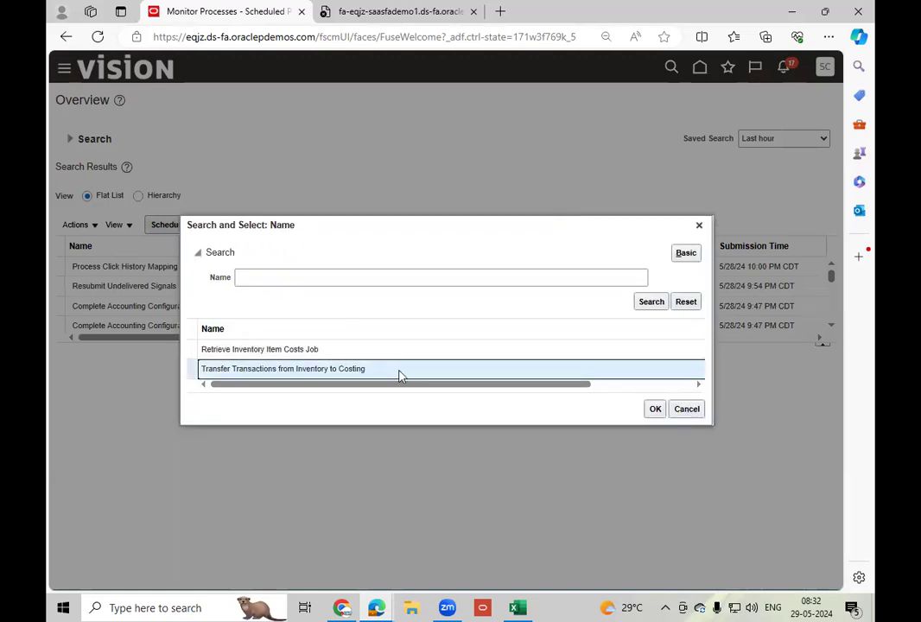
{"action": "left_click", "coordinate": [655, 409]}
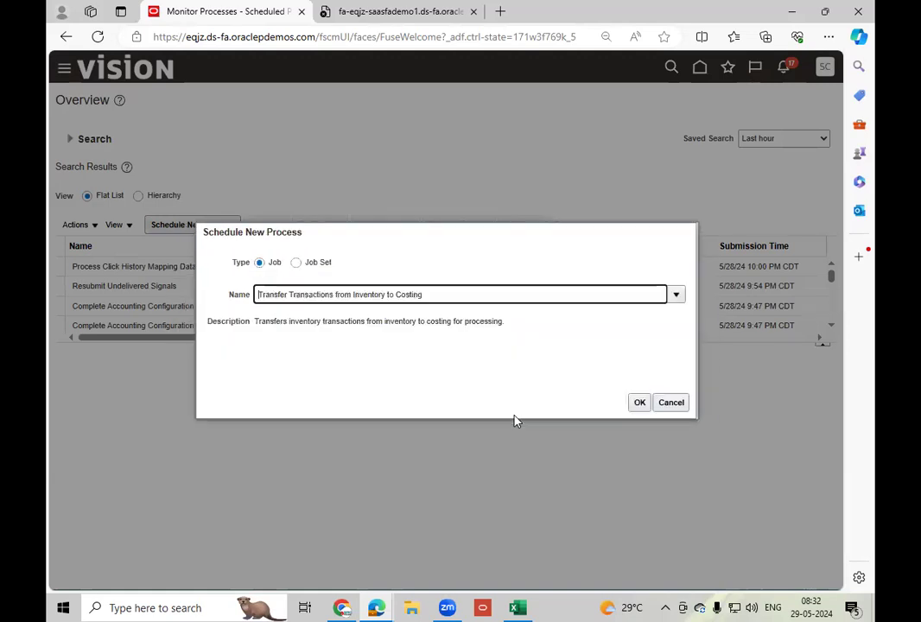
{"action": "left_click", "coordinate": [639, 403]}
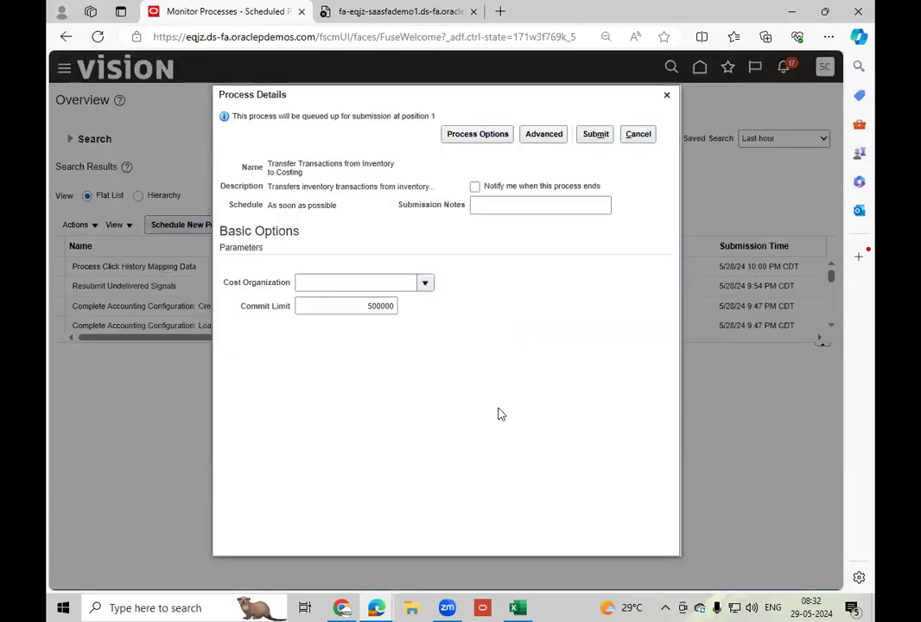
Set the cost organization to US Operations, submit the transfer process, and refresh the process list to check its status.
{"action": "left_click", "coordinate": [425, 284]}
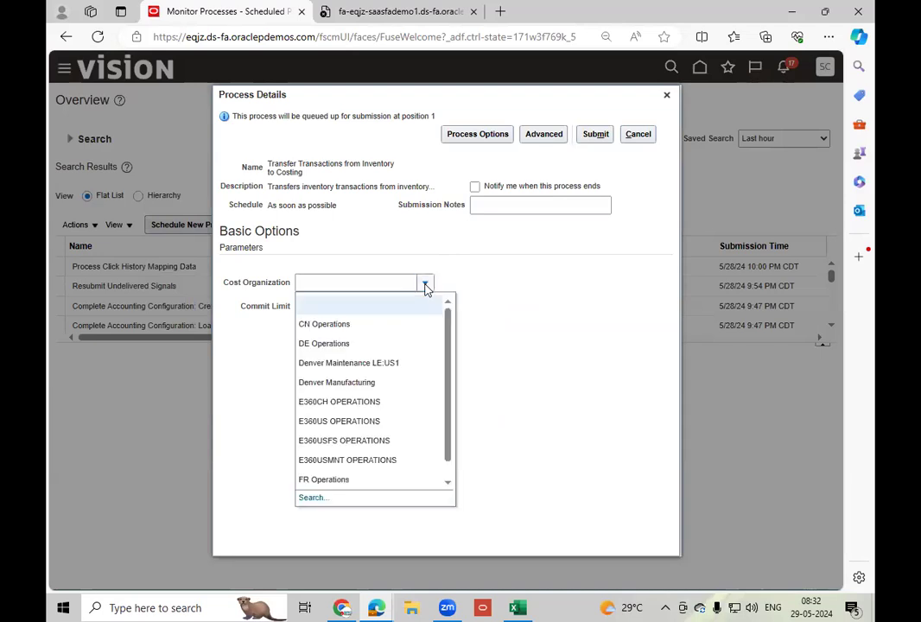
{"action": "left_click", "coordinate": [314, 498]}
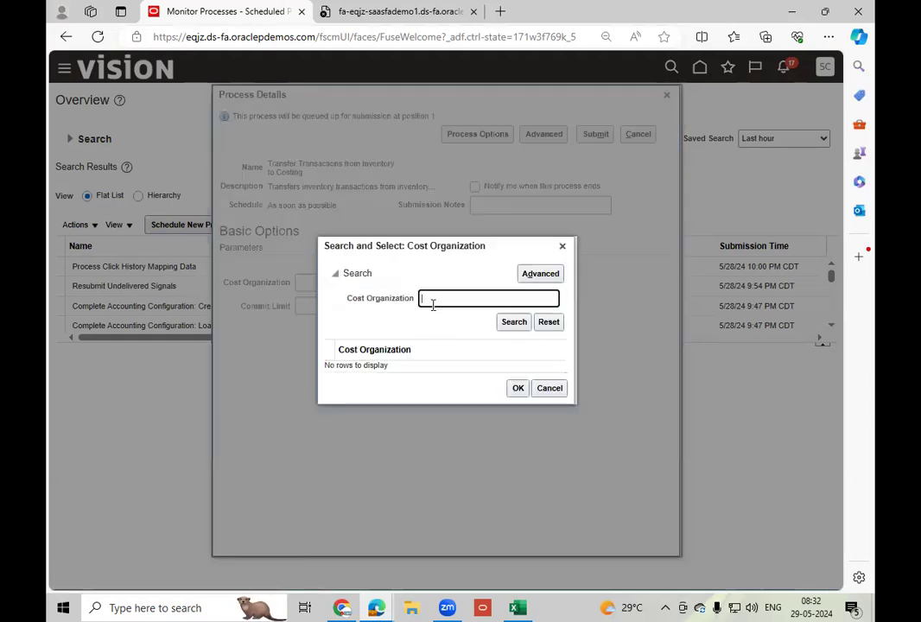
{"action": "type", "text": "US"}
{"action": "left_click", "coordinate": [516, 323]}
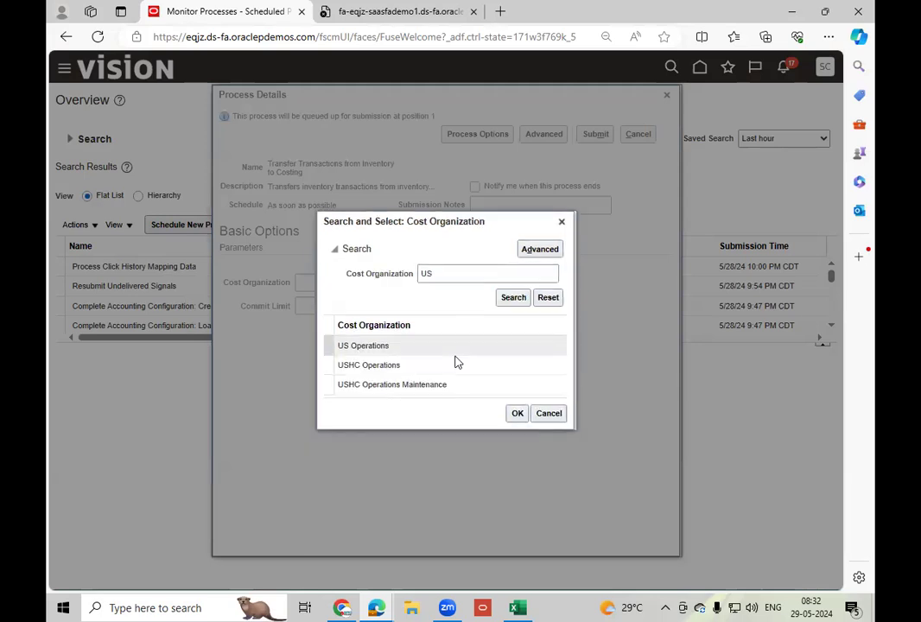
{"action": "left_click", "coordinate": [407, 347]}
{"action": "left_click", "coordinate": [511, 414]}
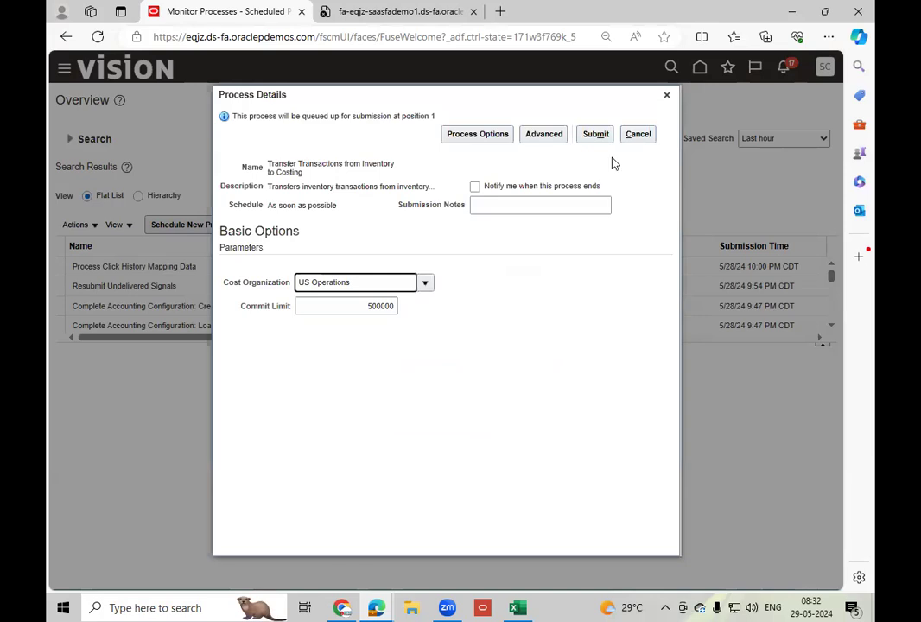
{"action": "left_click", "coordinate": [595, 134]}
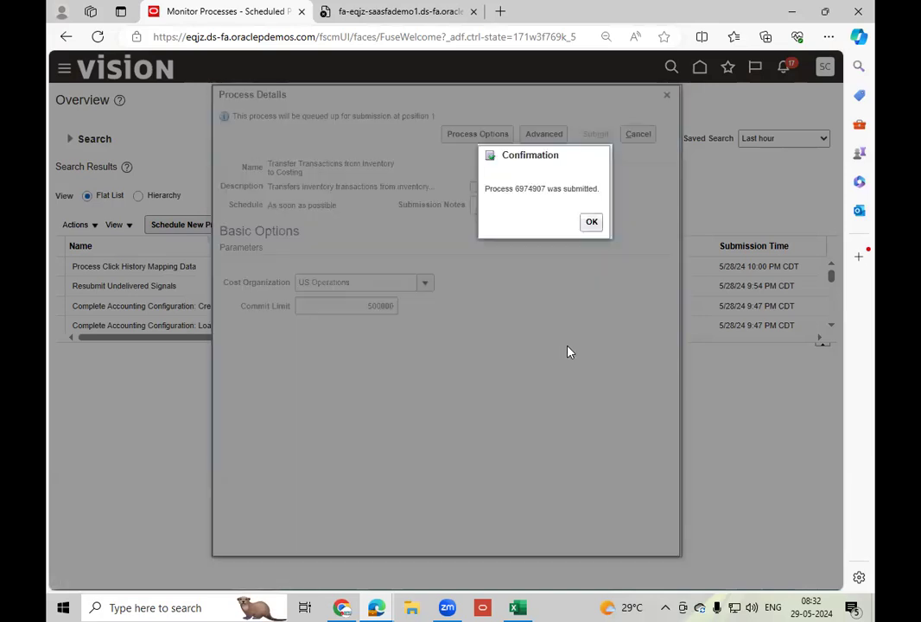
{"action": "left_click", "coordinate": [592, 224]}
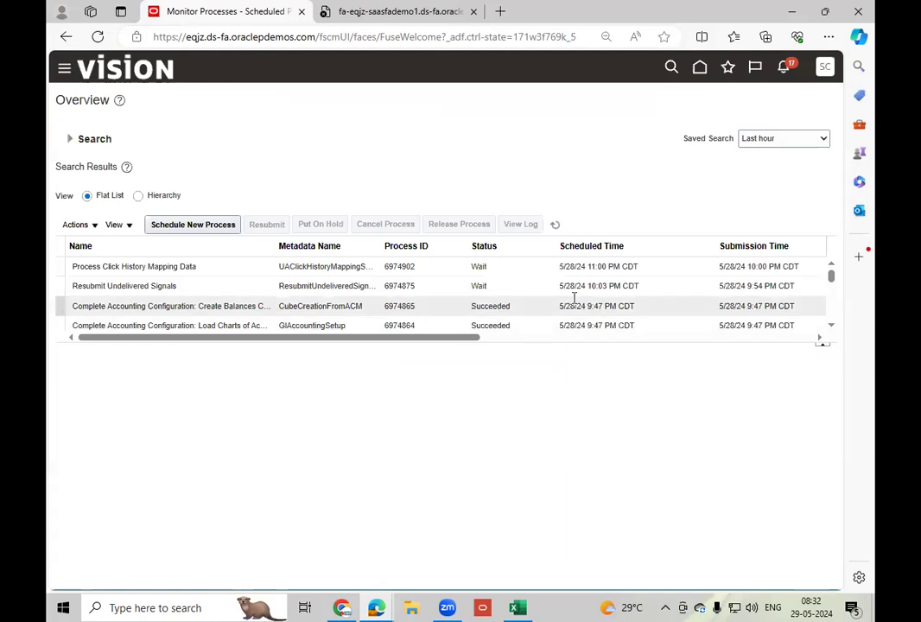
{"action": "left_click", "coordinate": [555, 225]}
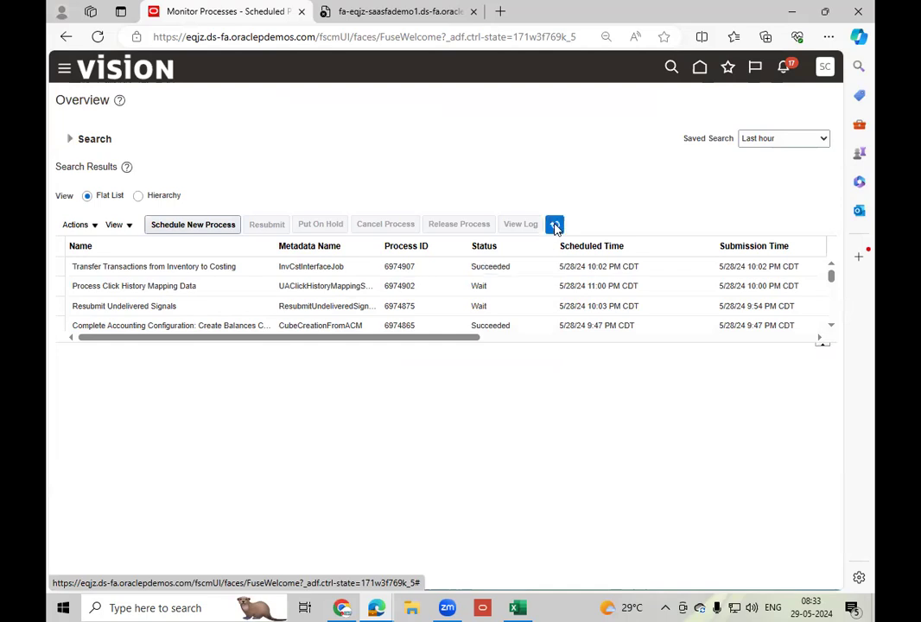
Return home, open Cost Accounting from the Supply Chain Execution apps, and open the Create Cost Accounting Distributions task.
{"action": "left_click", "coordinate": [701, 71]}
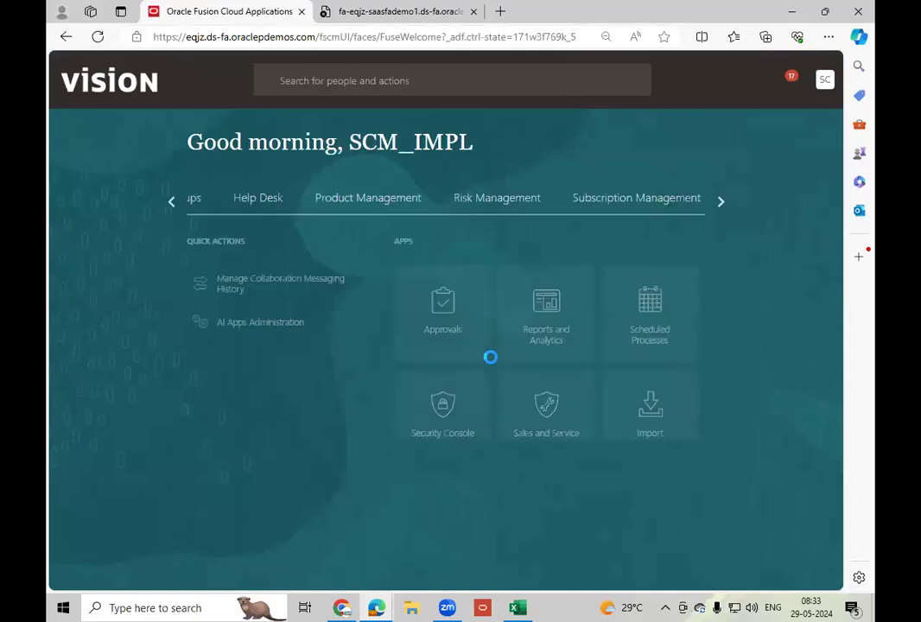
{"action": "left_click", "coordinate": [166, 200]}
{"action": "left_click", "coordinate": [166, 202]}
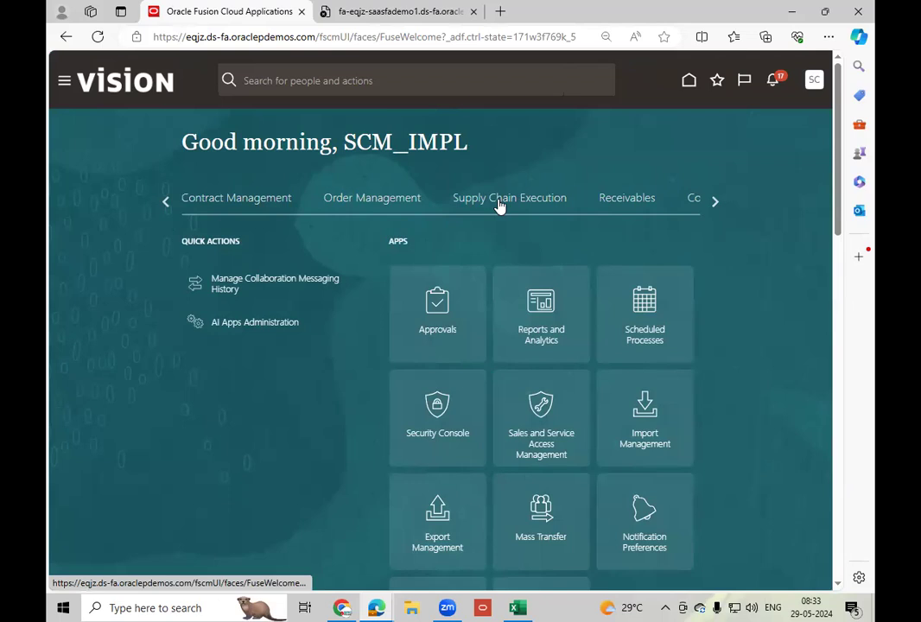
{"action": "left_click", "coordinate": [498, 205]}
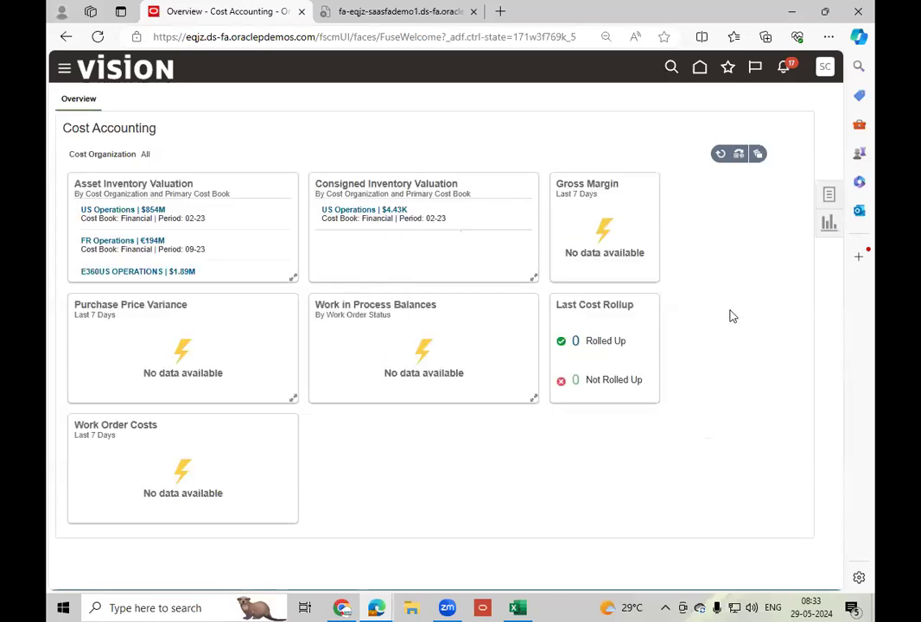
{"action": "left_click", "coordinate": [828, 198]}
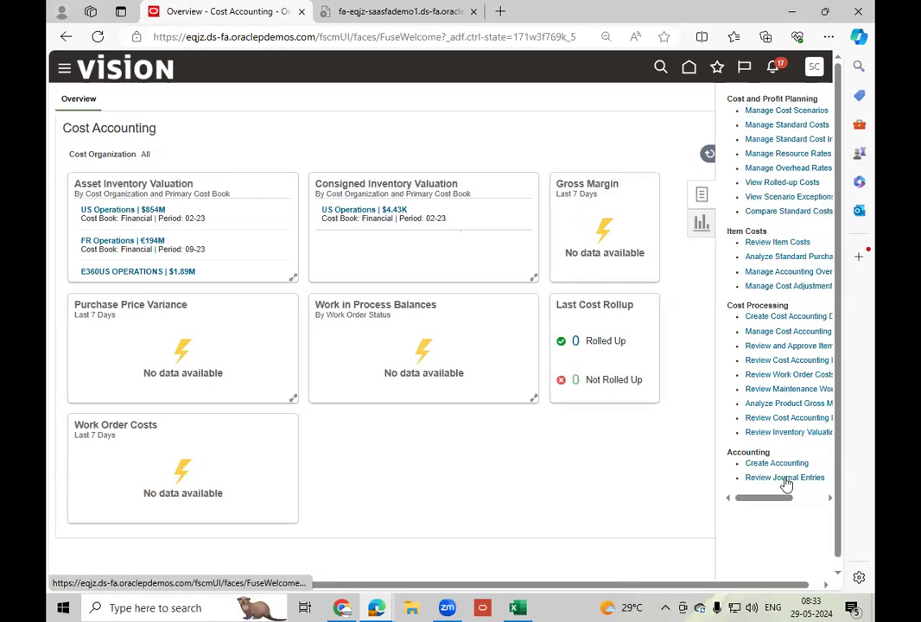
{"action": "left_click", "coordinate": [790, 317]}
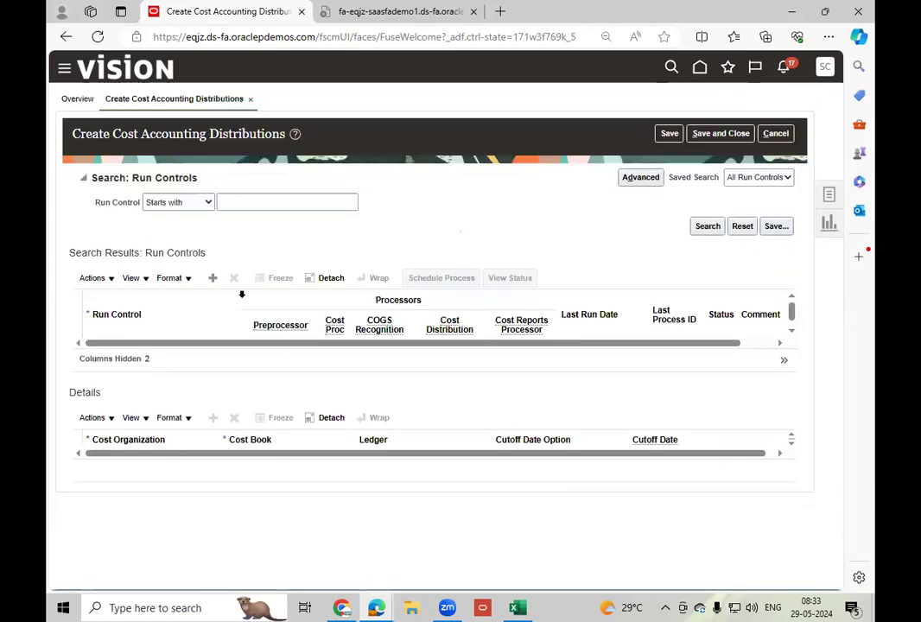
Search for run controls starting with LT and select LT_May-24.
{"action": "left_click", "coordinate": [298, 203]}
{"action": "type", "text": "LT"}
{"action": "left_click", "coordinate": [703, 228]}
{"action": "left_click", "coordinate": [201, 307]}
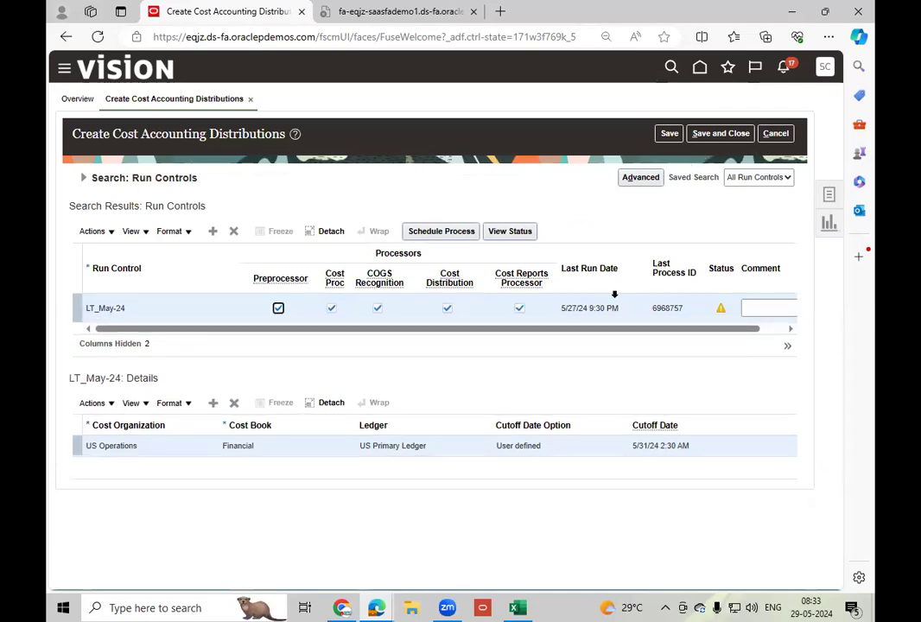
Schedule and submit the Create Cost Accounting Distributions process for the selected run control, then save and close the page.
{"action": "left_click", "coordinate": [438, 233]}
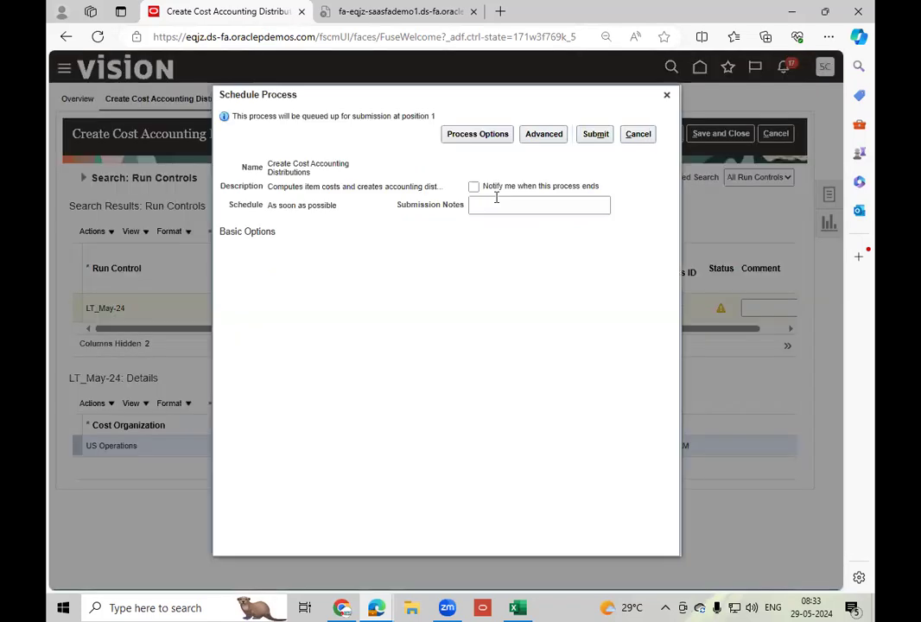
{"action": "left_click", "coordinate": [595, 134]}
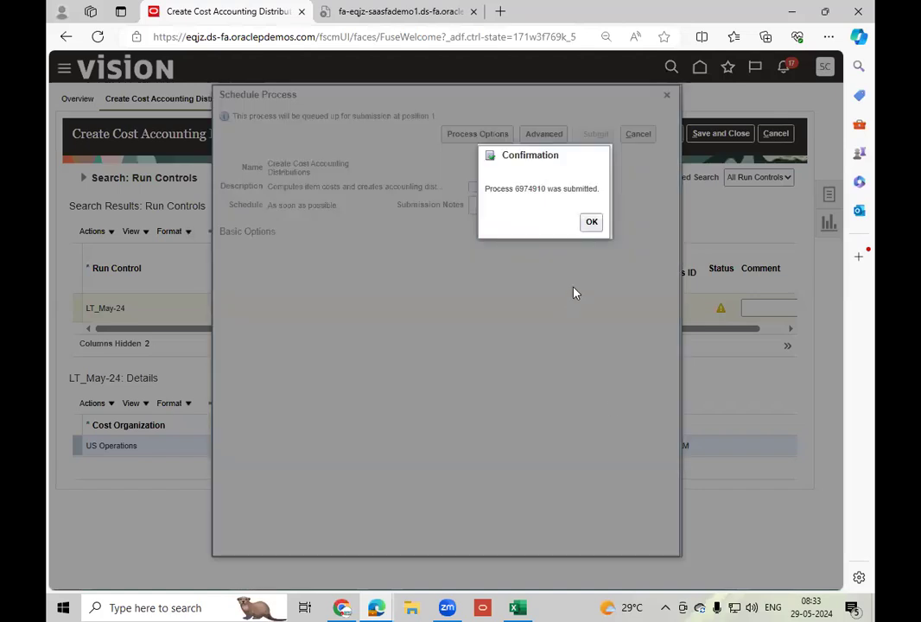
{"action": "left_click", "coordinate": [592, 222]}
{"action": "left_click", "coordinate": [715, 134]}
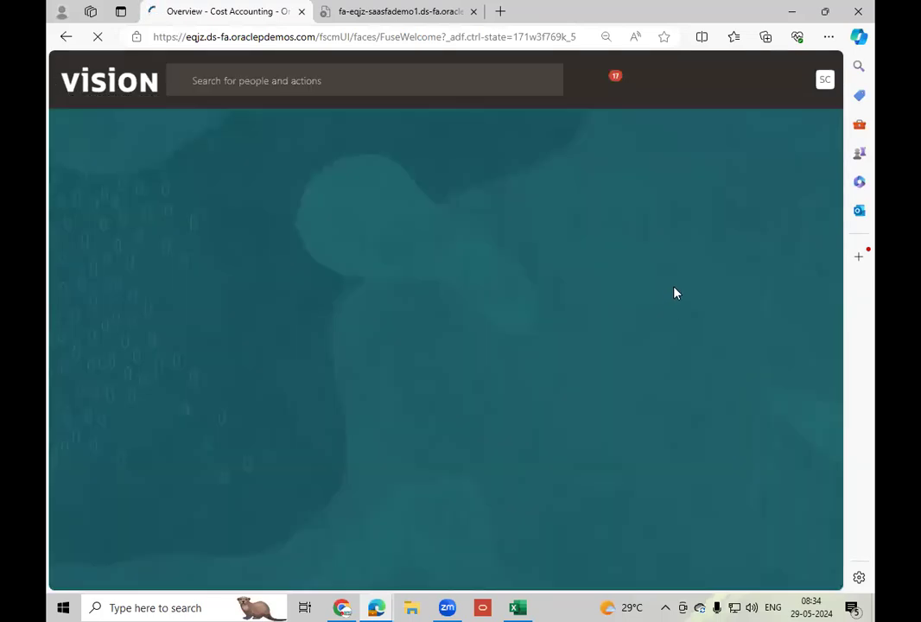
Open Scheduled Processes from the Tools apps on the home page.
{"action": "left_click", "coordinate": [715, 205]}
{"action": "left_click", "coordinate": [716, 206]}
{"action": "left_click", "coordinate": [715, 206]}
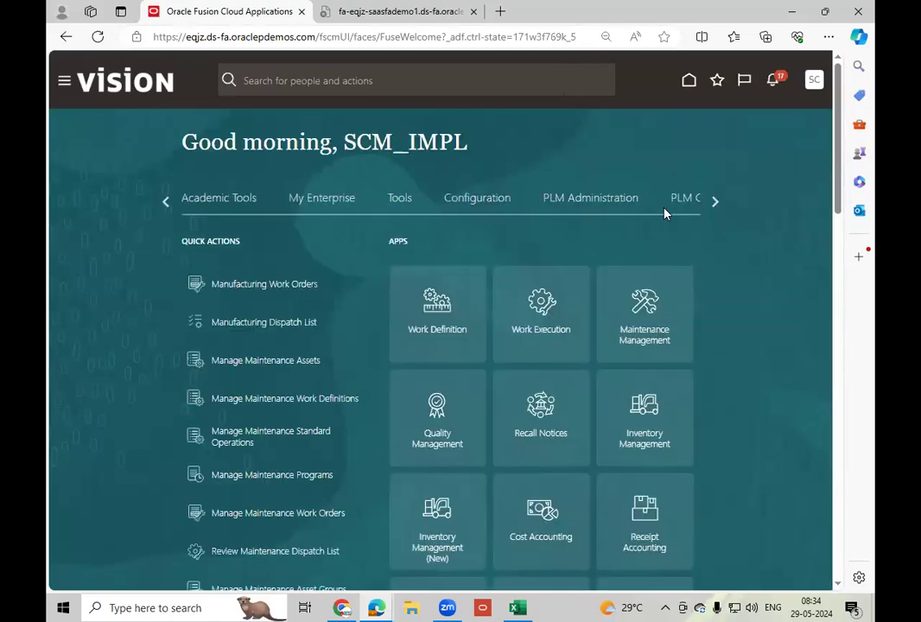
{"action": "left_click", "coordinate": [408, 206]}
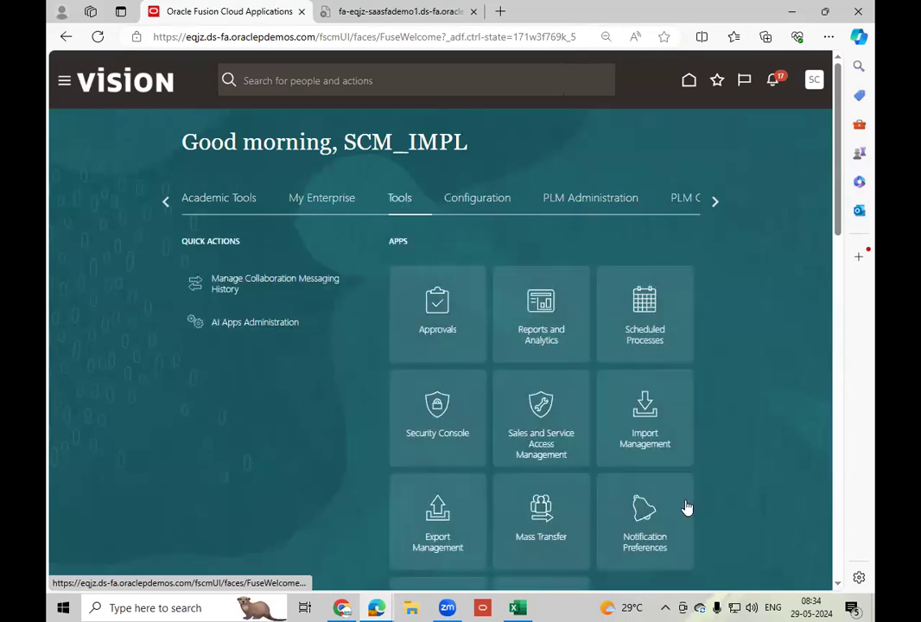
{"action": "left_click", "coordinate": [656, 351]}
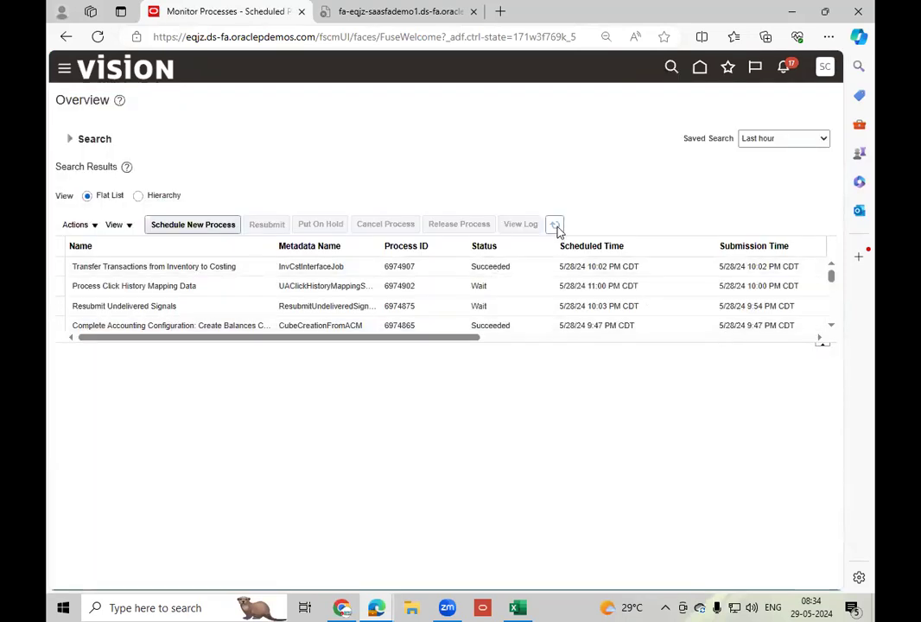
Refresh the scheduled process list repeatedly to check the status of Create Cost Accounting Distributions.
{"action": "left_click", "coordinate": [556, 226]}
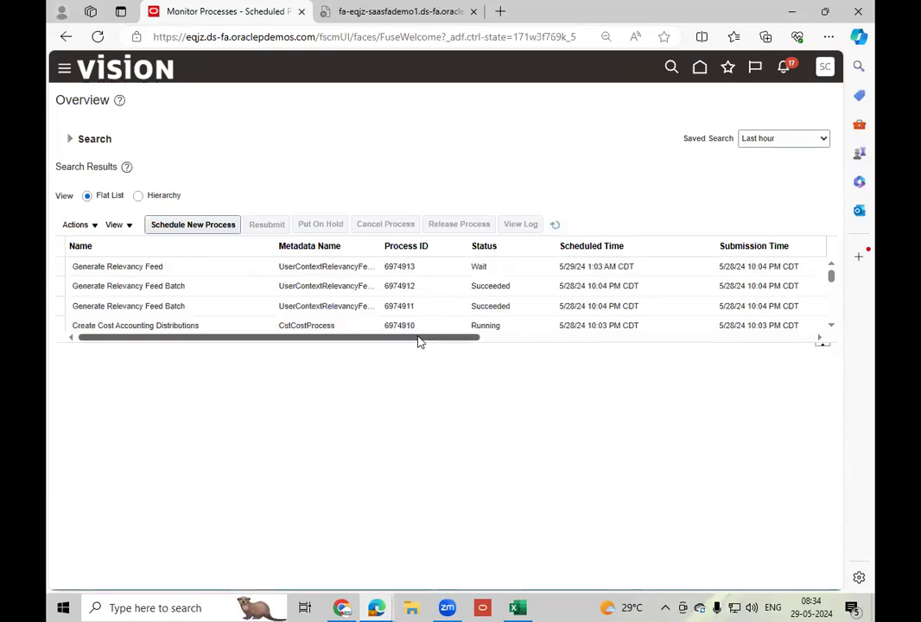
{"action": "left_click", "coordinate": [553, 225]}
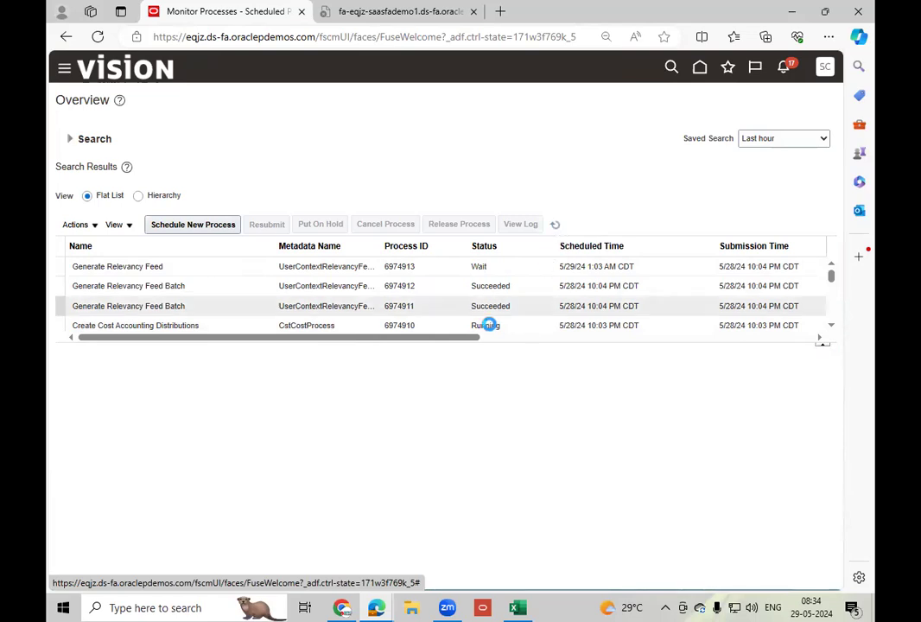
{"action": "left_click", "coordinate": [555, 225]}
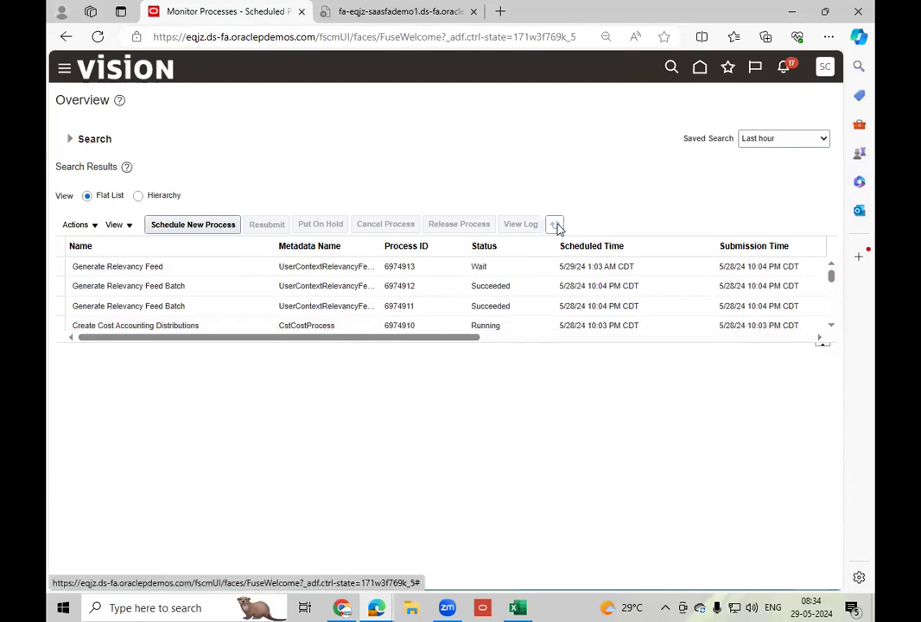
{"action": "left_click", "coordinate": [556, 226]}
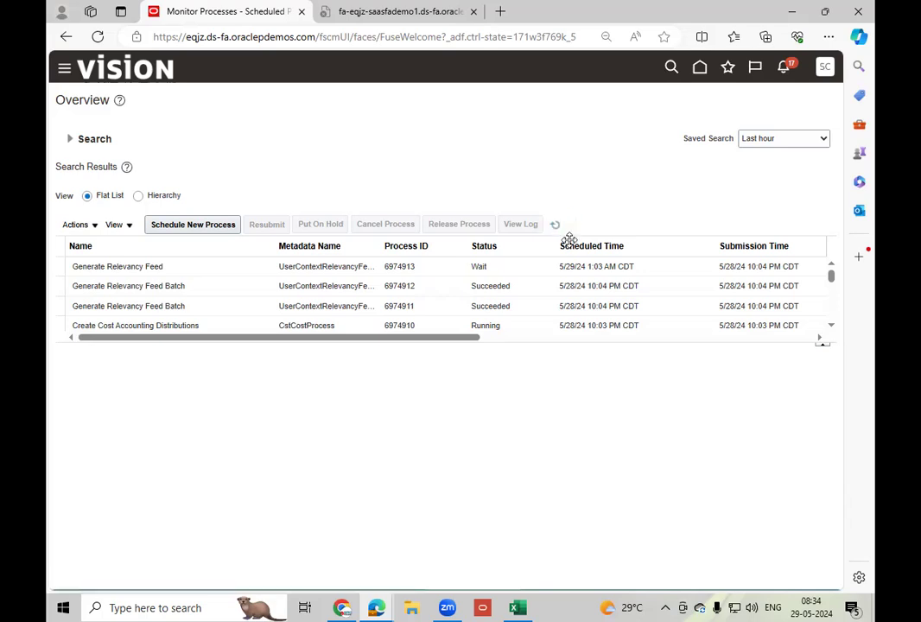
{"action": "left_click", "coordinate": [556, 224]}
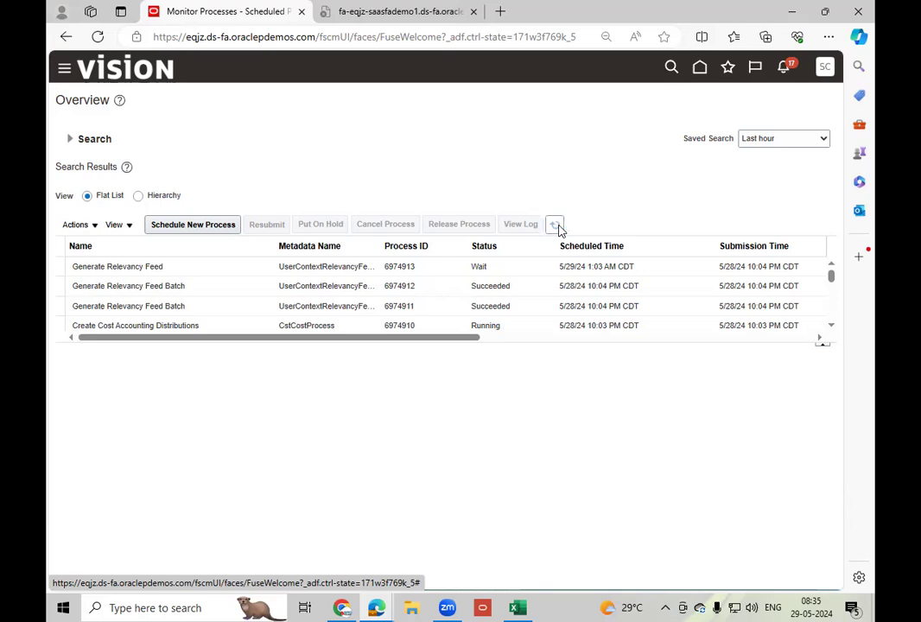
Return home, open Cost Accounting from the Supply Chain Execution apps, and open the Review Cost Accounting Distributions task.
{"action": "left_click", "coordinate": [700, 76]}
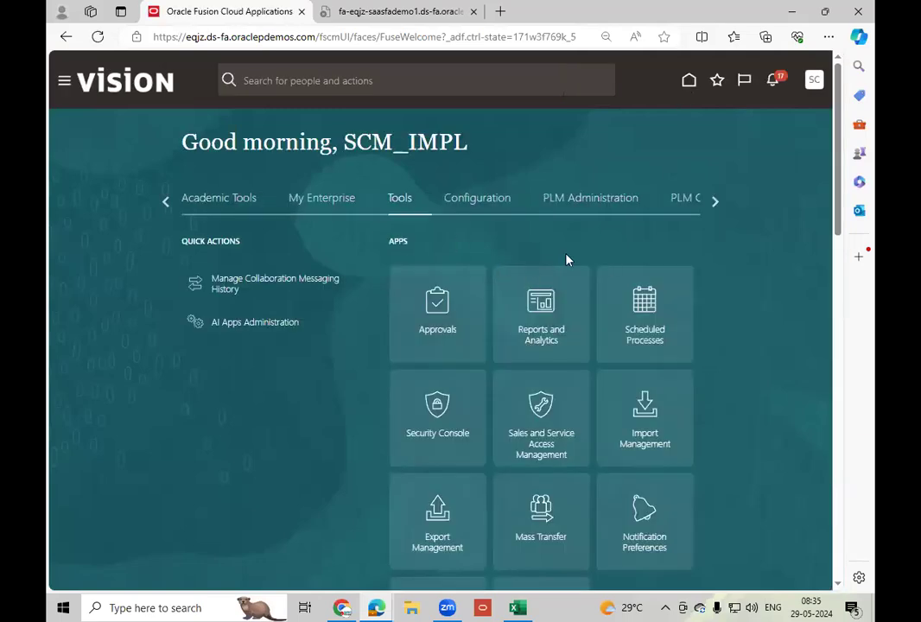
{"action": "left_click", "coordinate": [166, 202]}
{"action": "left_click", "coordinate": [166, 202]}
{"action": "left_click", "coordinate": [166, 203]}
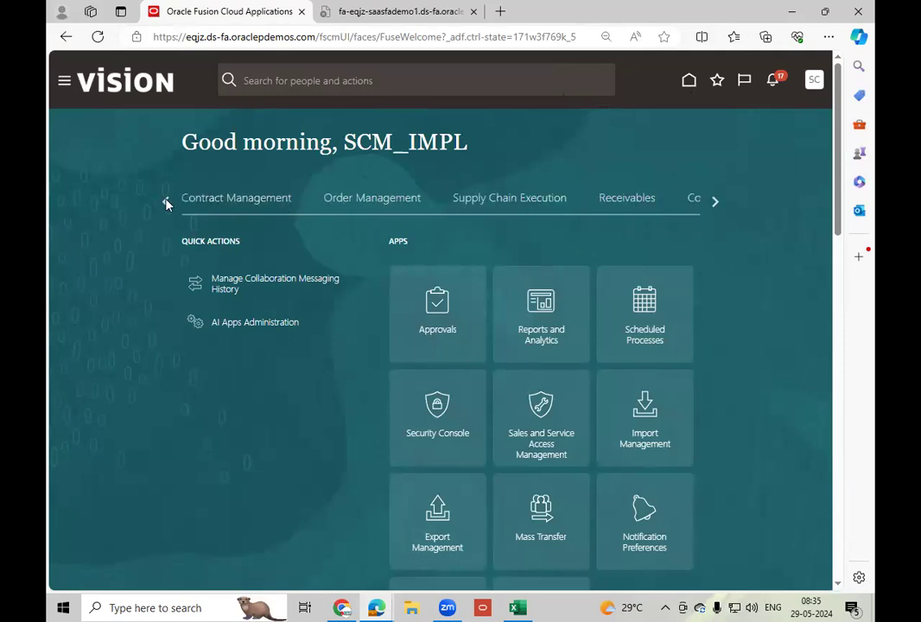
{"action": "left_click", "coordinate": [535, 211]}
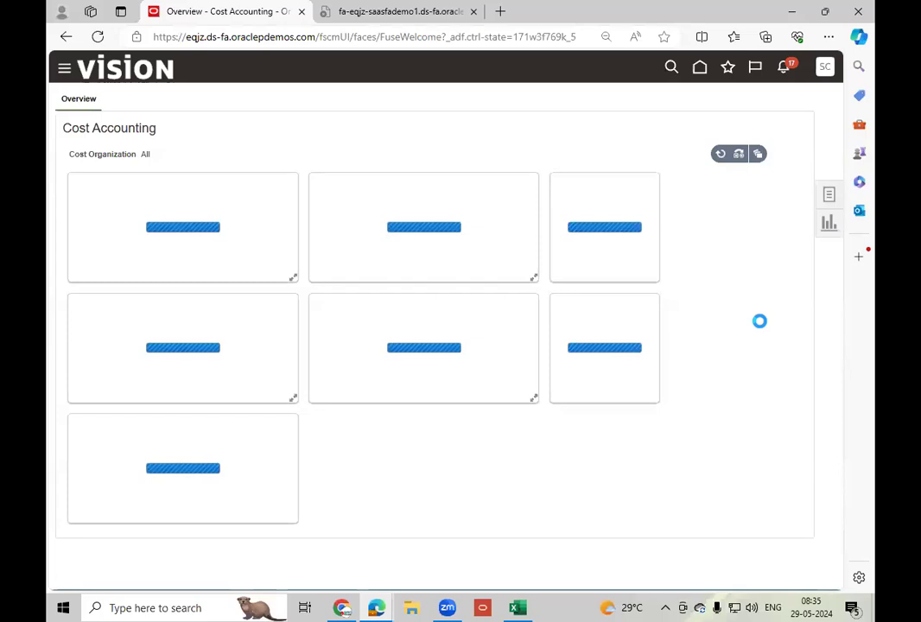
{"action": "left_click", "coordinate": [830, 222]}
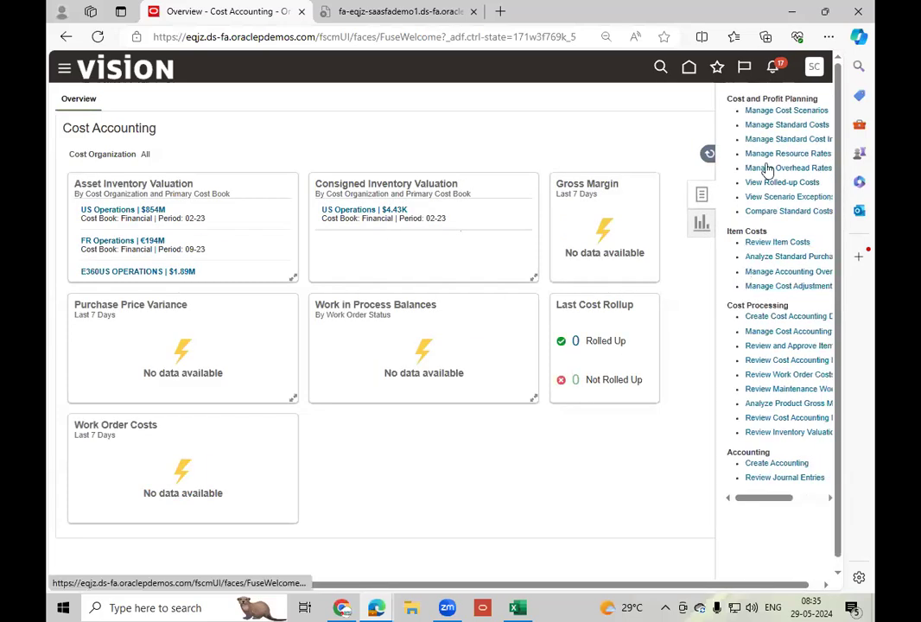
{"action": "left_click", "coordinate": [793, 420]}
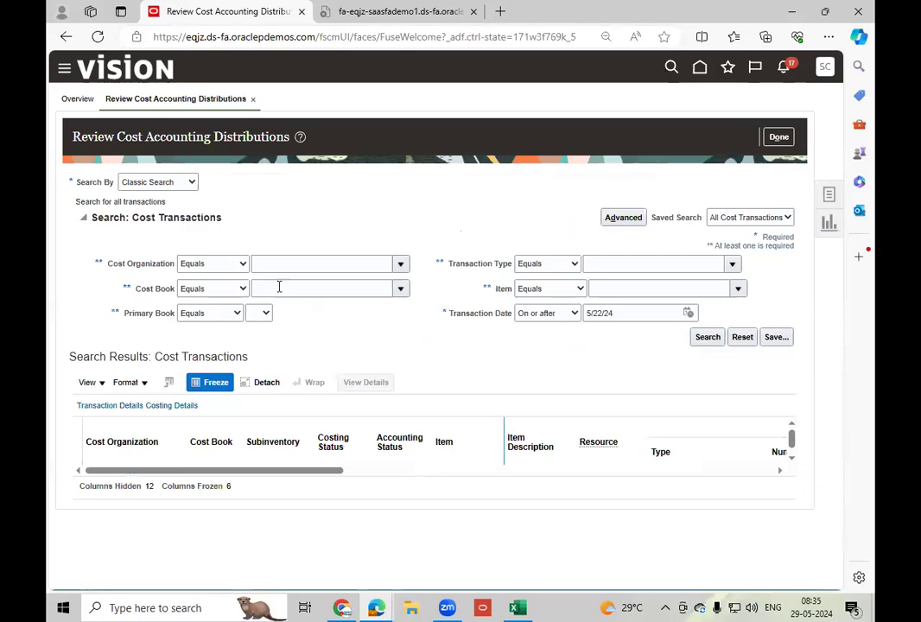
Search for cost organizations starting with US and select US Operations as the cost transaction search criterion.
{"action": "left_click", "coordinate": [401, 265]}
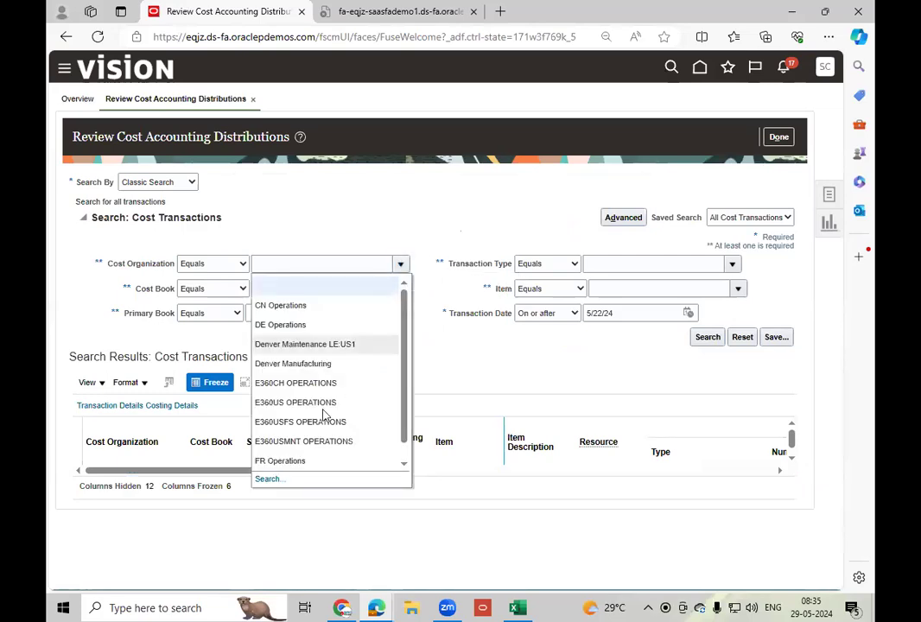
{"action": "left_click", "coordinate": [268, 480]}
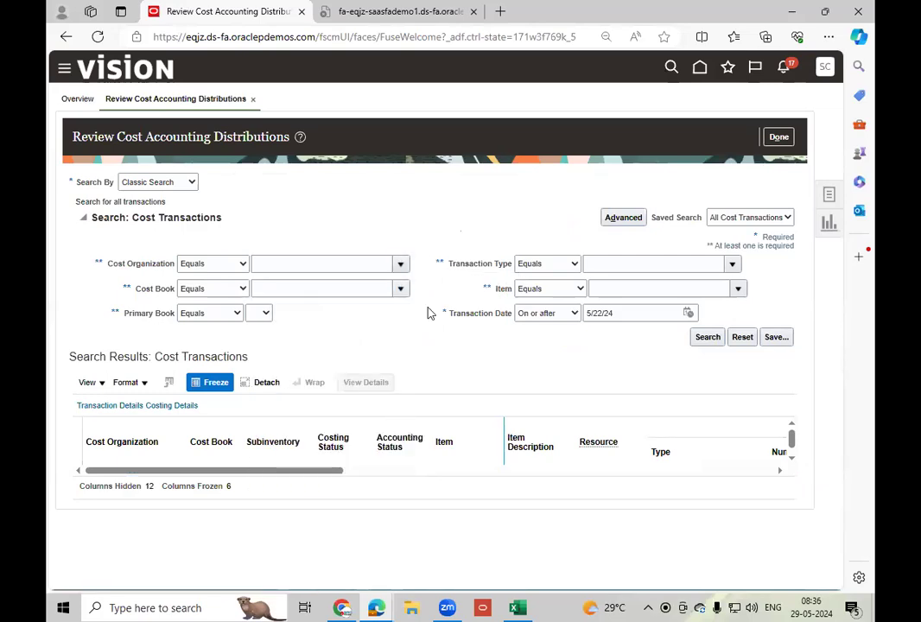
{"action": "left_click", "coordinate": [444, 297]}
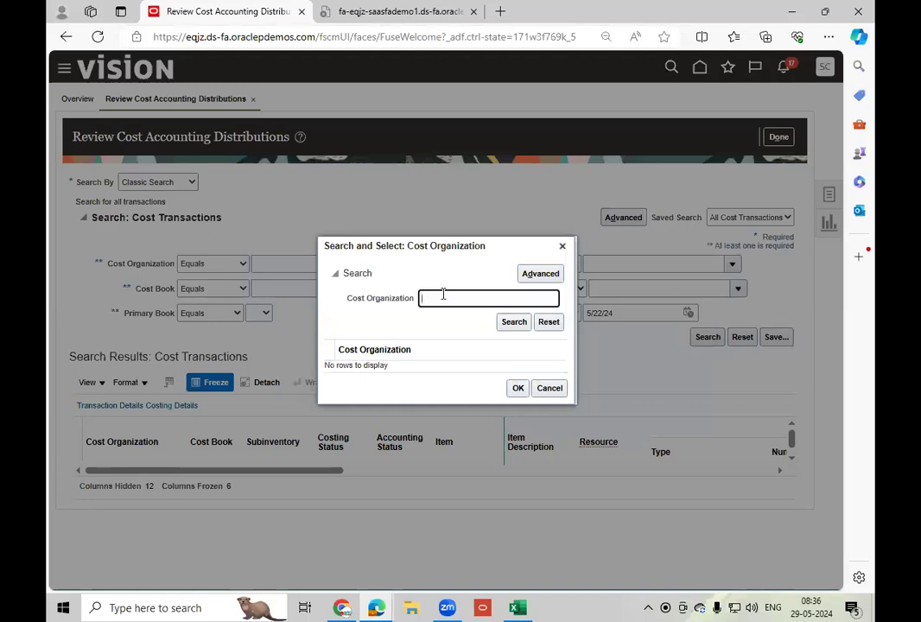
{"action": "type", "text": "US"}
{"action": "left_click", "coordinate": [513, 328]}
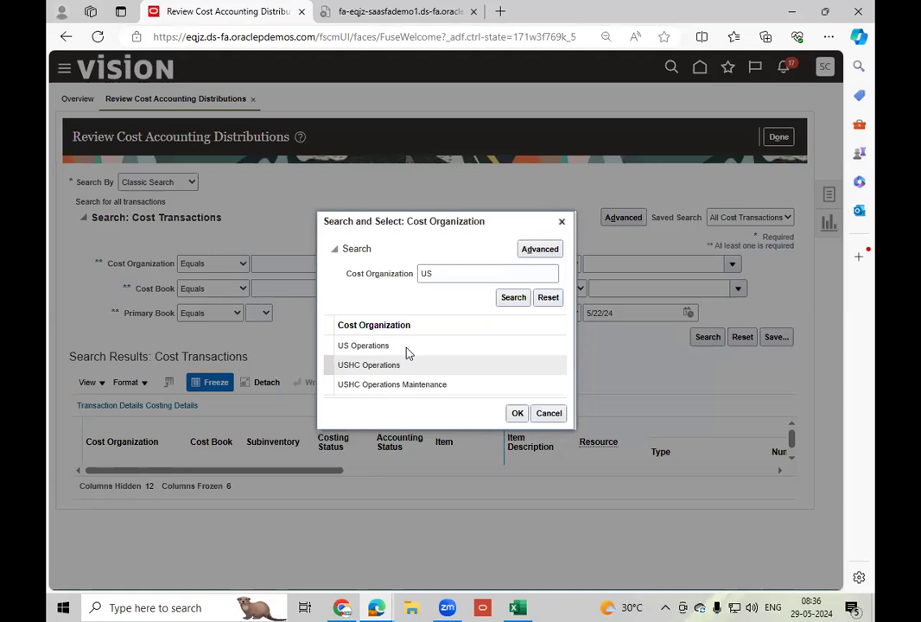
{"action": "left_click", "coordinate": [409, 349]}
{"action": "left_click", "coordinate": [517, 414]}
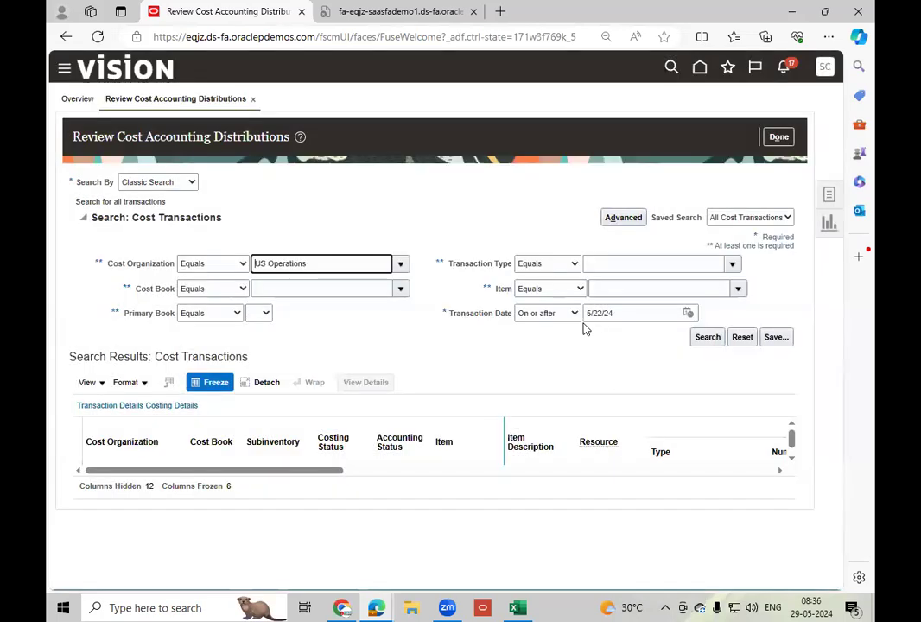
Set the transaction date criterion to on or after 5/27/24 and run the cost transaction search.
{"action": "left_click", "coordinate": [682, 312]}
{"action": "left_click", "coordinate": [689, 313]}
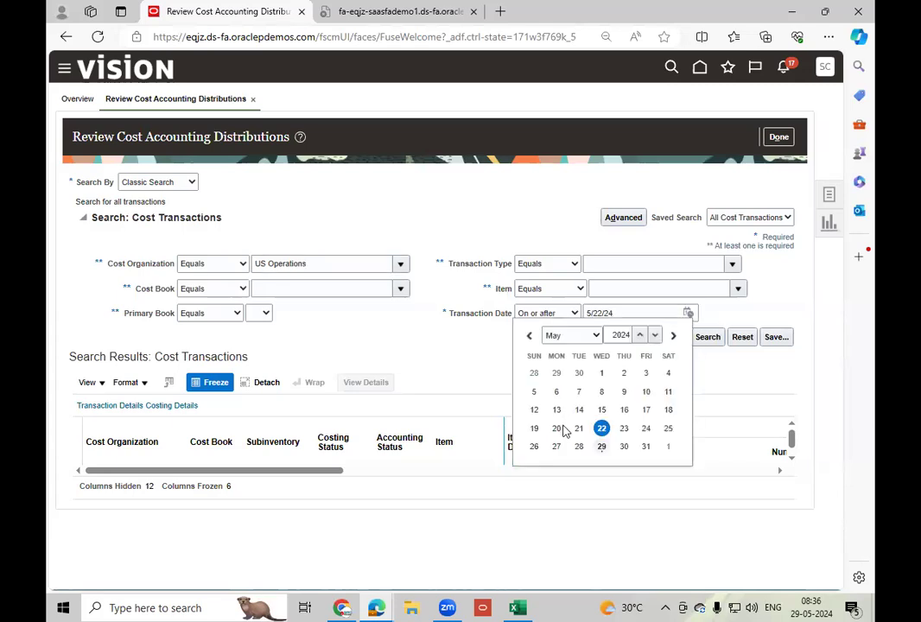
{"action": "left_click", "coordinate": [557, 428]}
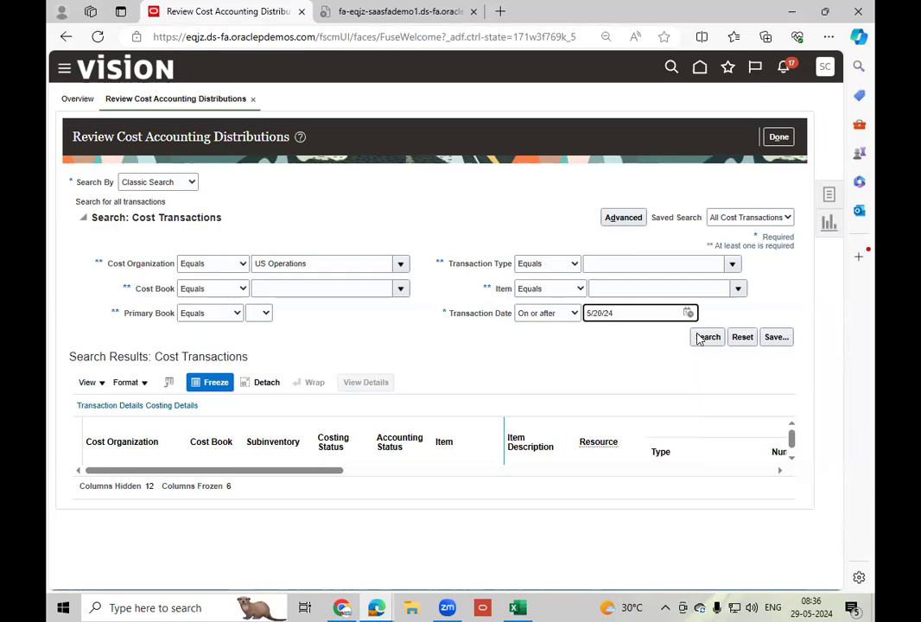
{"action": "left_click", "coordinate": [688, 313]}
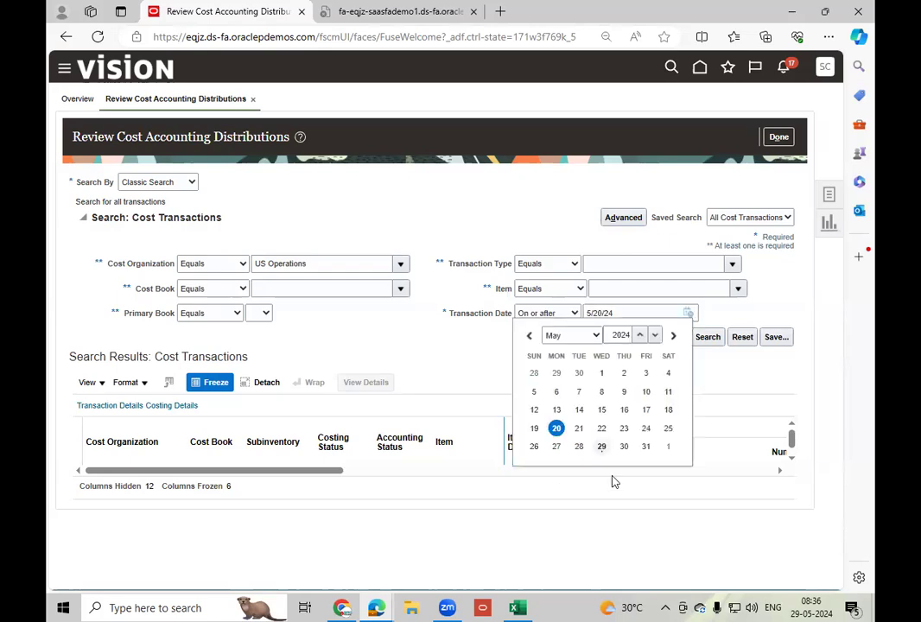
{"action": "left_click", "coordinate": [556, 446]}
{"action": "left_click", "coordinate": [702, 336]}
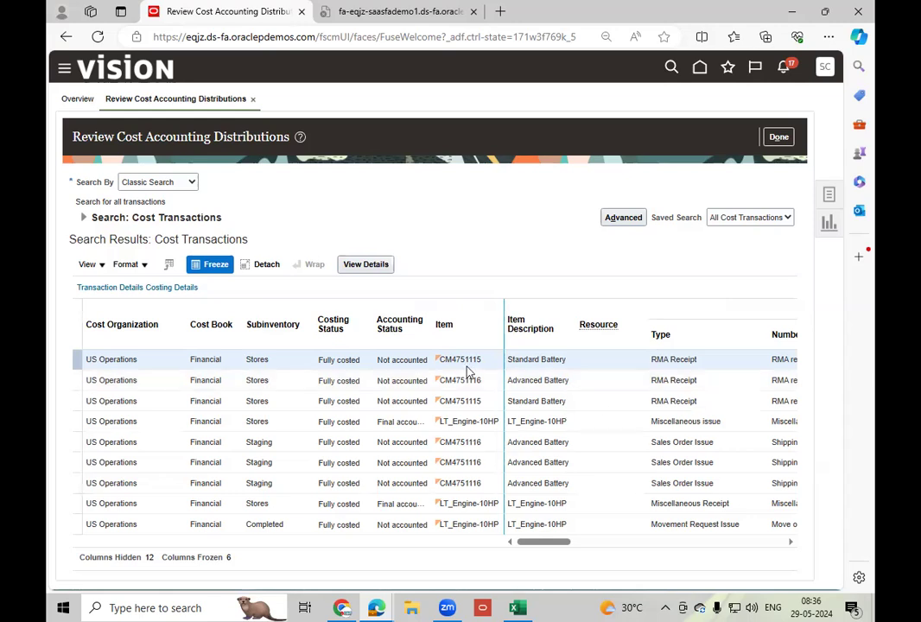
Reopen the search criteria, look up items starting with LT, select LT_Engine-10HP, and rerun the cost transaction search.
{"action": "left_click", "coordinate": [85, 219]}
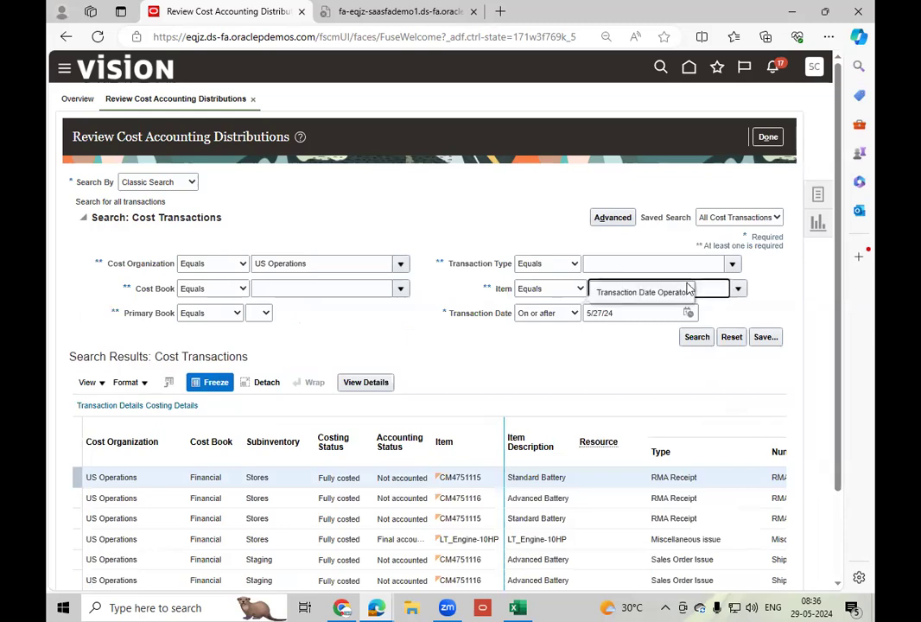
{"action": "left_click", "coordinate": [718, 287]}
{"action": "type", "text": "LT"}
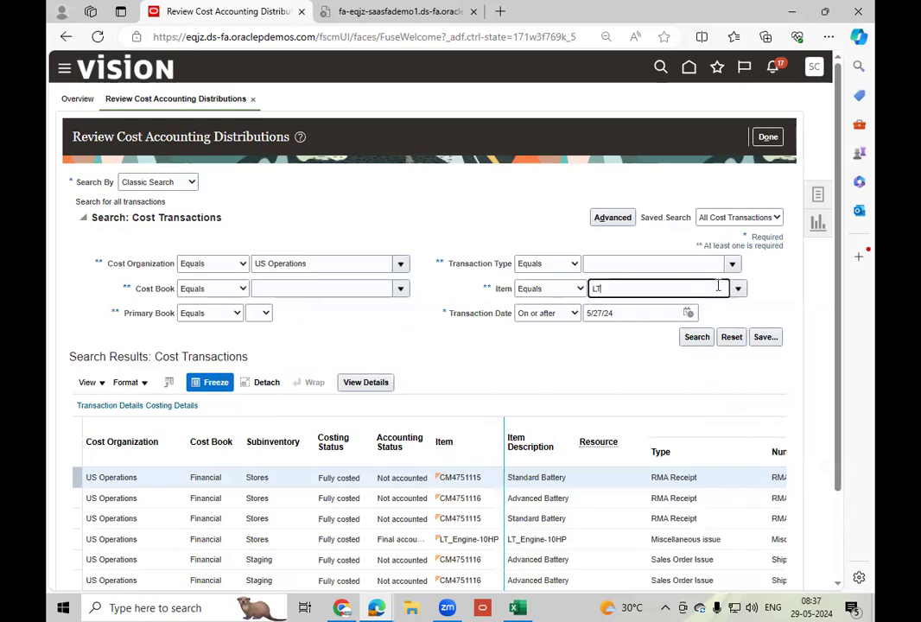
{"action": "key", "text": "Tab"}
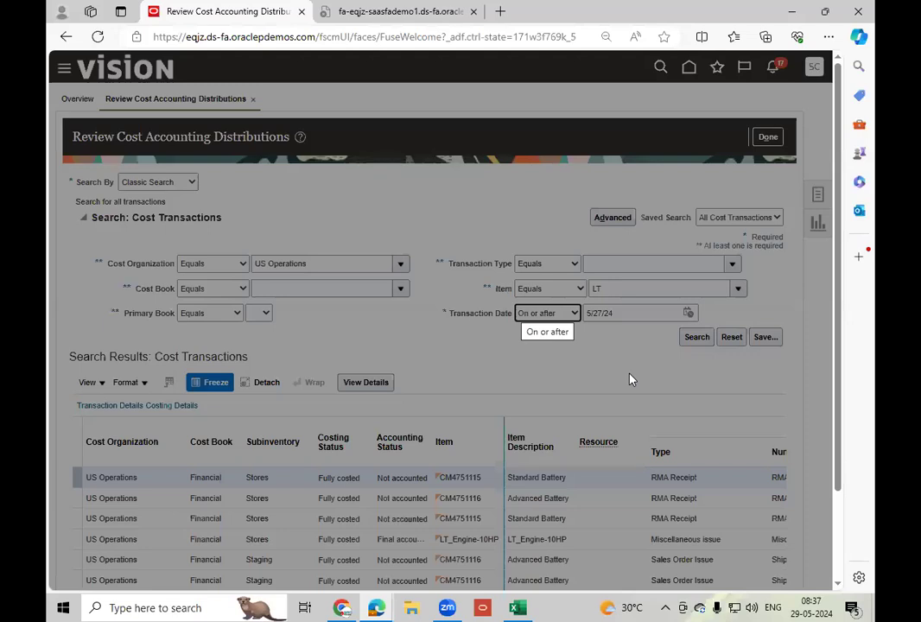
{"action": "left_click", "coordinate": [418, 387]}
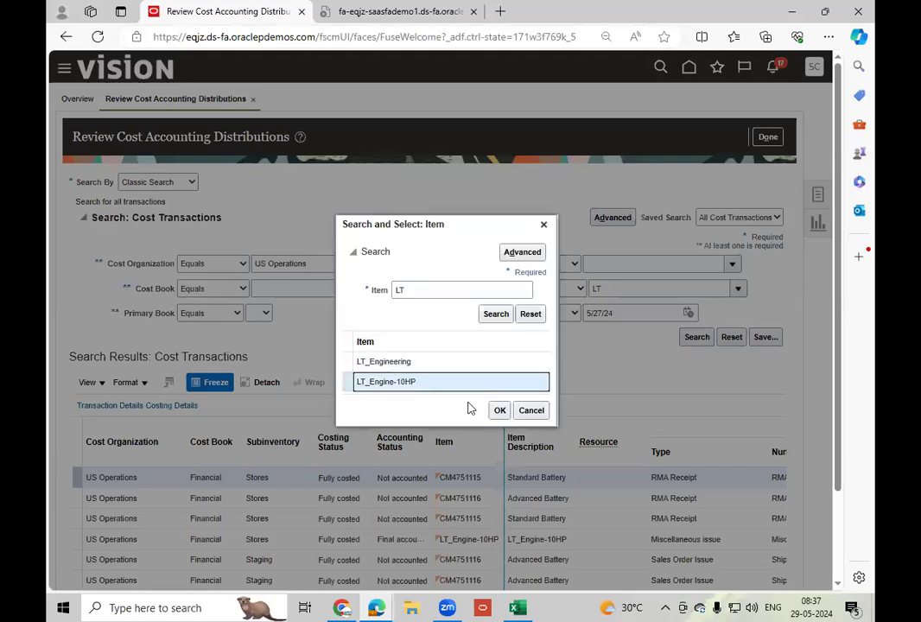
{"action": "left_click", "coordinate": [499, 411]}
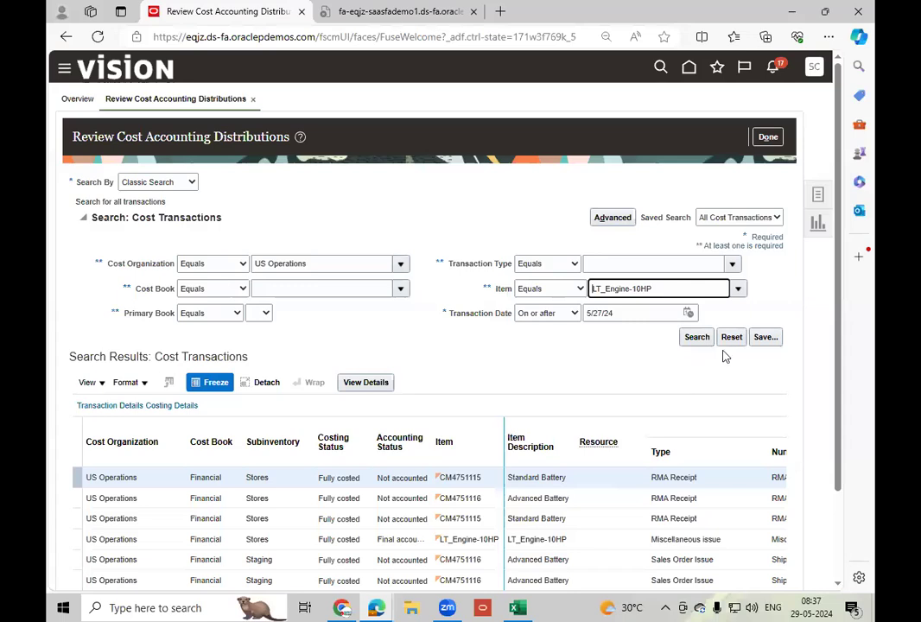
{"action": "left_click", "coordinate": [697, 338]}
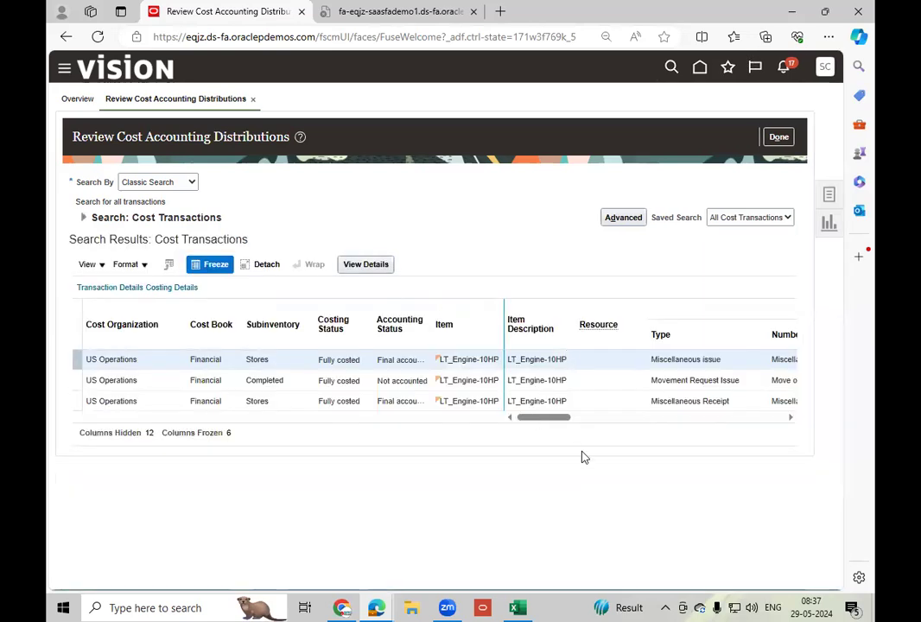
Review the cost distributions of the Movement Request Issue and of the following transaction, then close the details.
{"action": "left_click", "coordinate": [598, 381]}
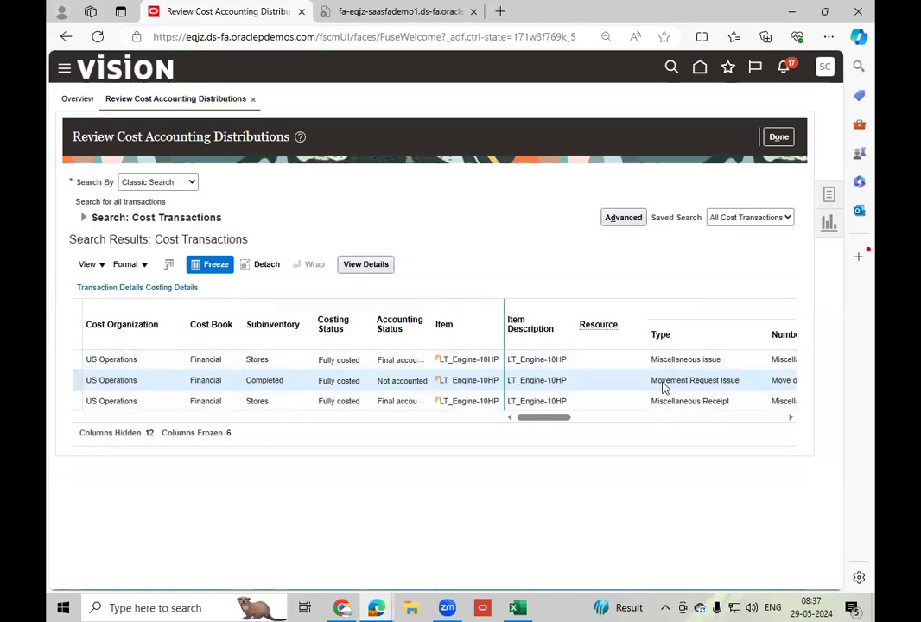
{"action": "left_click", "coordinate": [351, 265]}
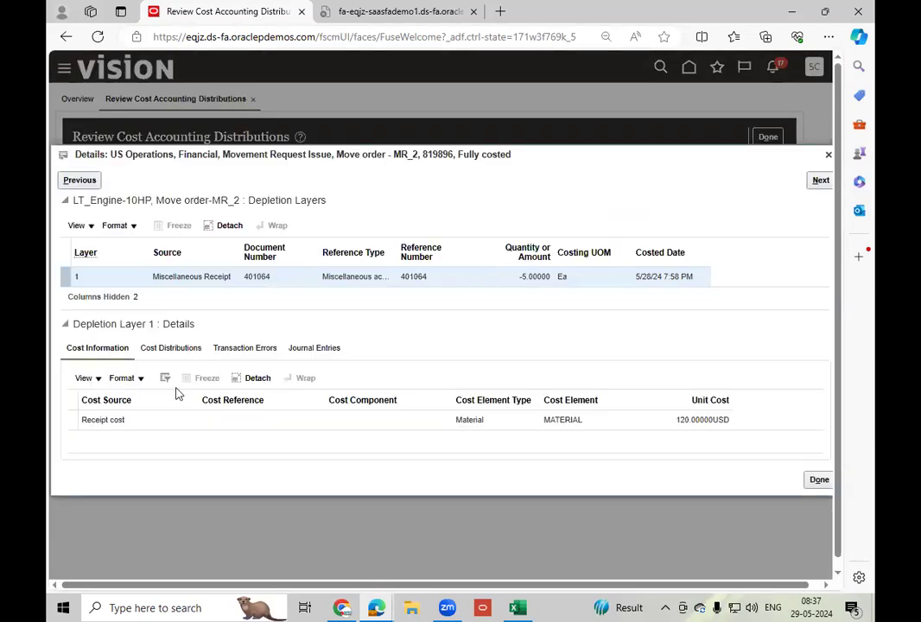
{"action": "left_click", "coordinate": [182, 356]}
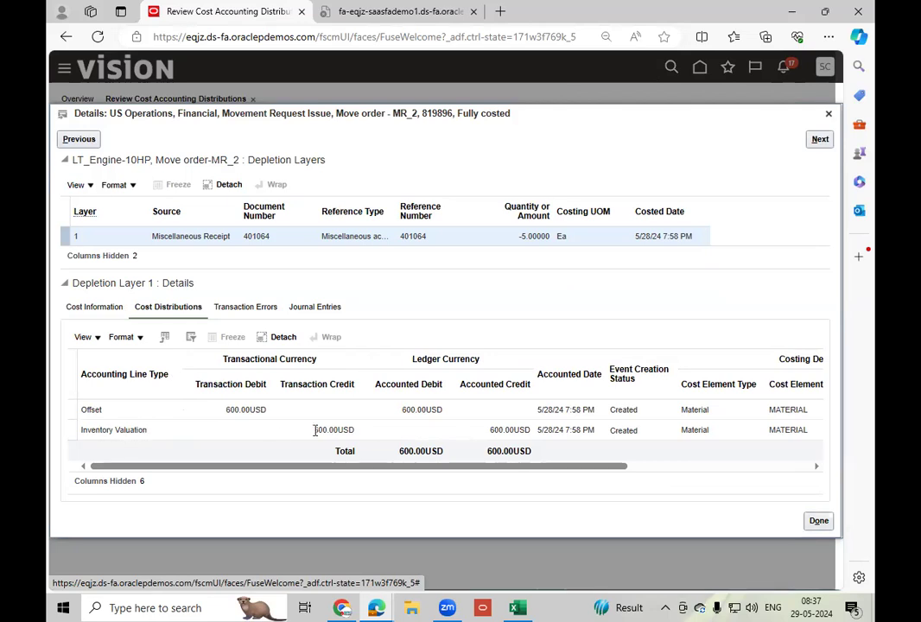
{"action": "left_click", "coordinate": [821, 144]}
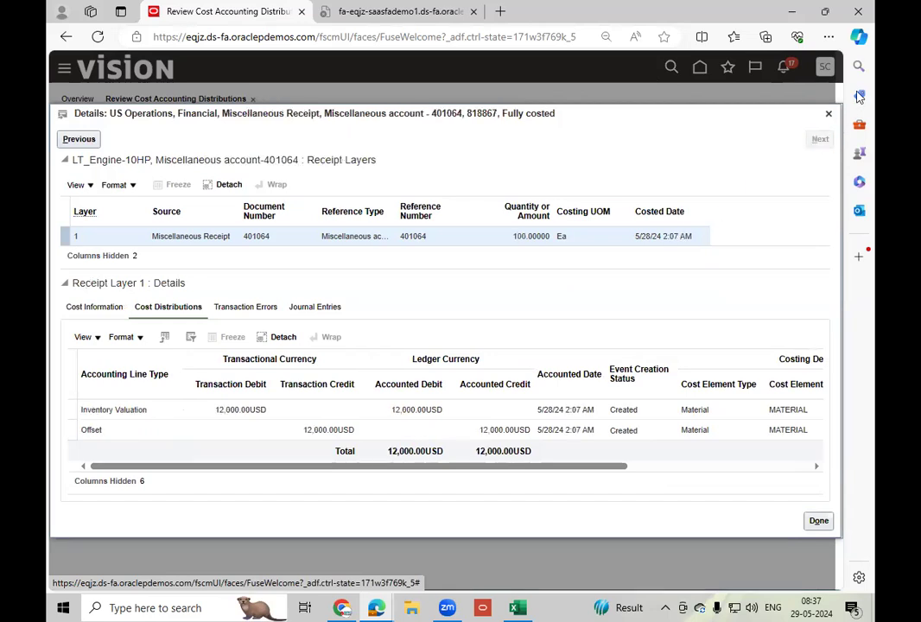
{"action": "left_click", "coordinate": [827, 113]}
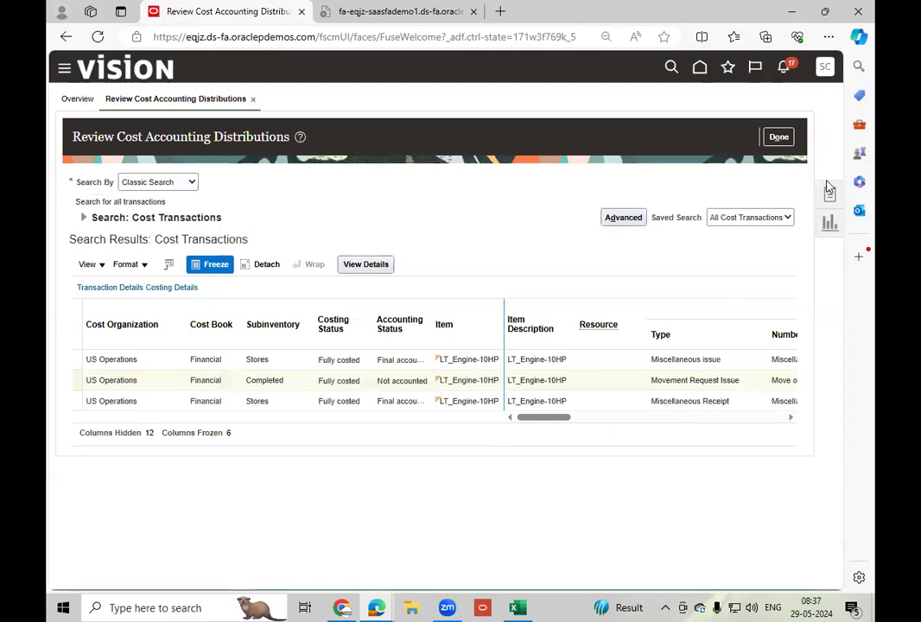
Start a Create Accounting process with Cost Management as the subledger application and US Primary Ledger as the ledger.
{"action": "left_click", "coordinate": [830, 193]}
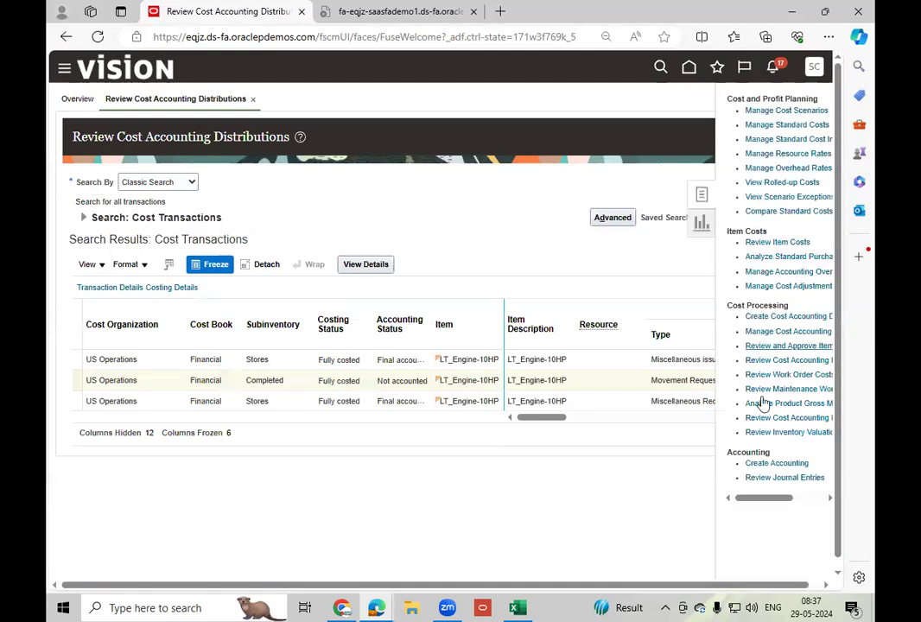
{"action": "left_click", "coordinate": [772, 464]}
{"action": "left_click", "coordinate": [376, 295]}
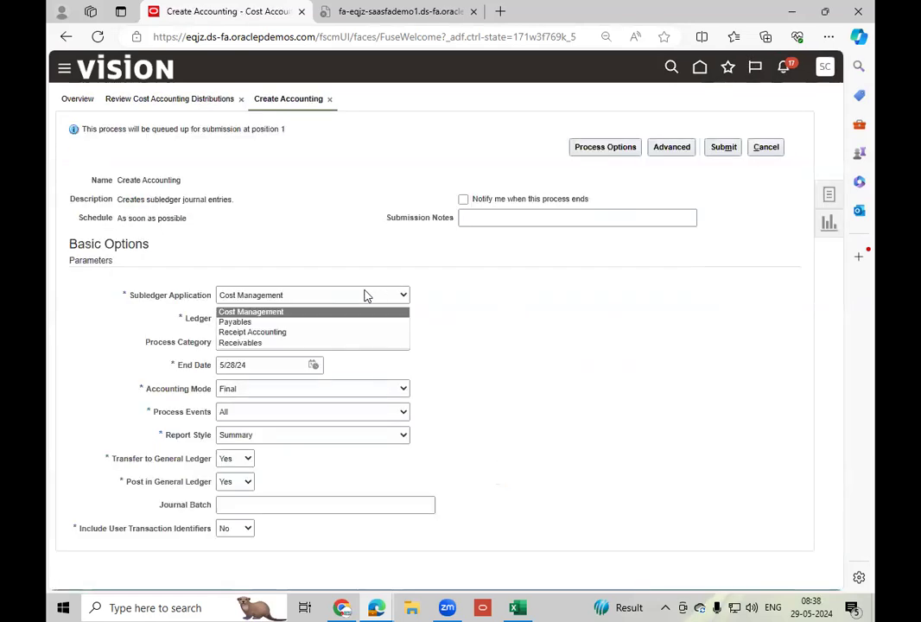
{"action": "left_click", "coordinate": [267, 333]}
{"action": "left_click", "coordinate": [291, 298]}
{"action": "left_click", "coordinate": [284, 311]}
{"action": "left_click", "coordinate": [346, 320]}
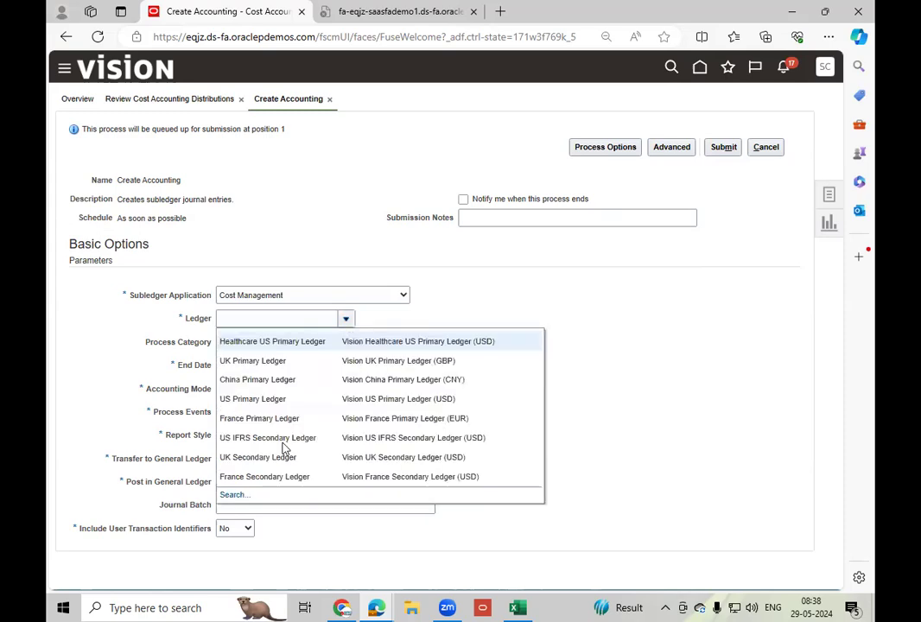
{"action": "left_click", "coordinate": [261, 401]}
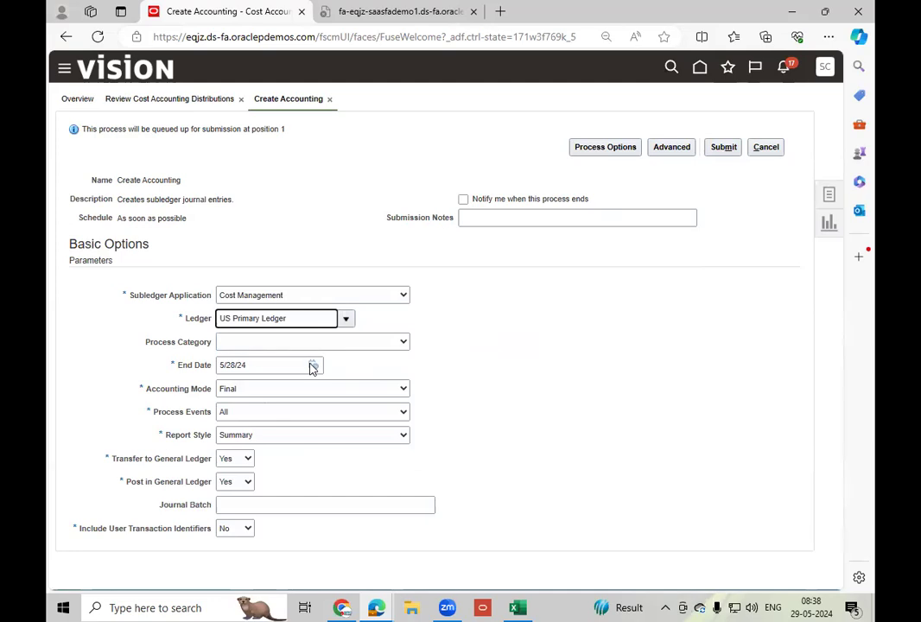
Set the accounting end date to 5/31/24, submit the Create Accounting process, and acknowledge the confirmation.
{"action": "left_click", "coordinate": [313, 366]}
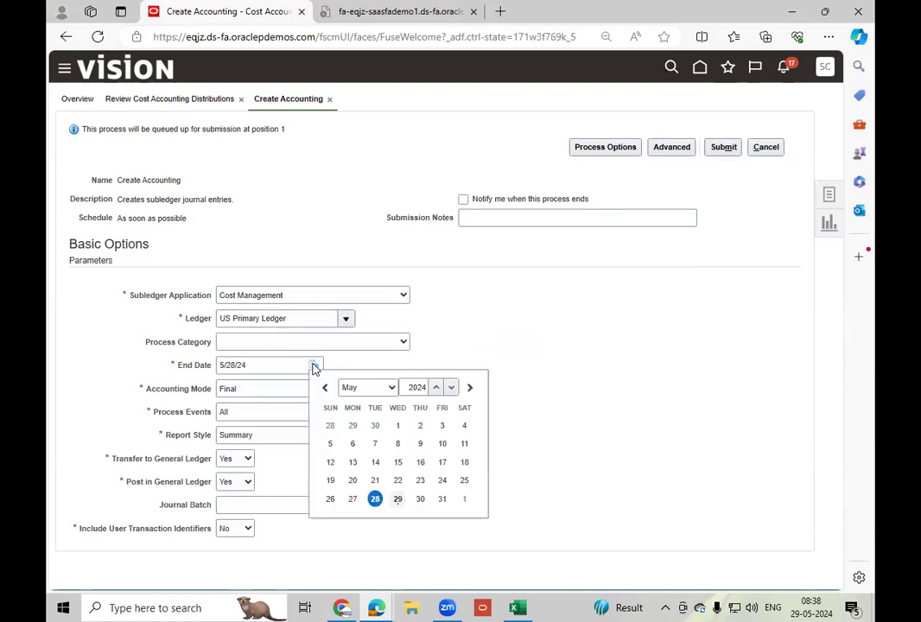
{"action": "left_click", "coordinate": [442, 499]}
{"action": "left_click", "coordinate": [717, 150]}
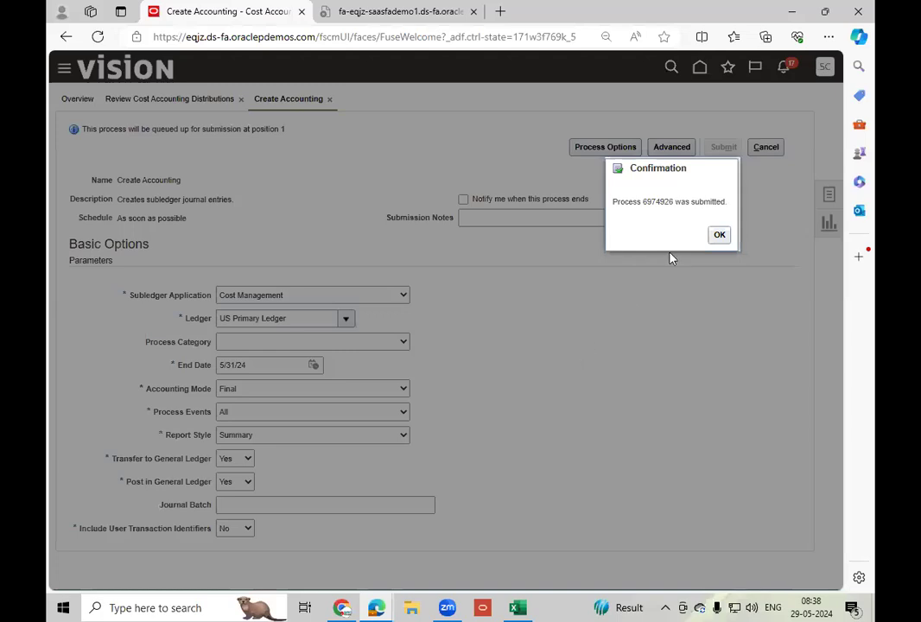
{"action": "left_click", "coordinate": [719, 235]}
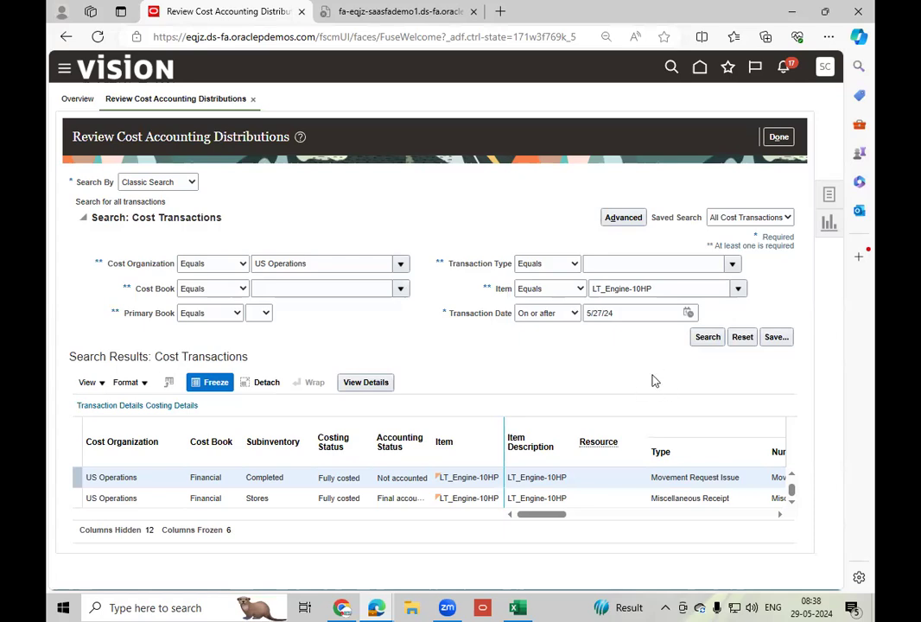
Finish the cost distributions review and open Scheduled Processes from the Tools apps on the home page.
{"action": "left_click", "coordinate": [779, 138]}
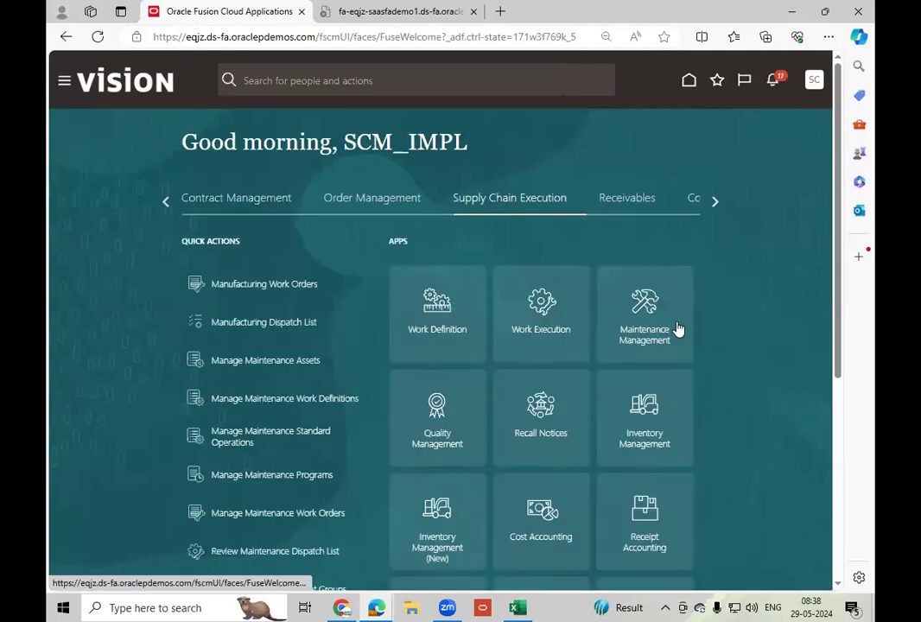
{"action": "left_click", "coordinate": [717, 203]}
{"action": "left_click", "coordinate": [716, 204]}
{"action": "left_click", "coordinate": [400, 200]}
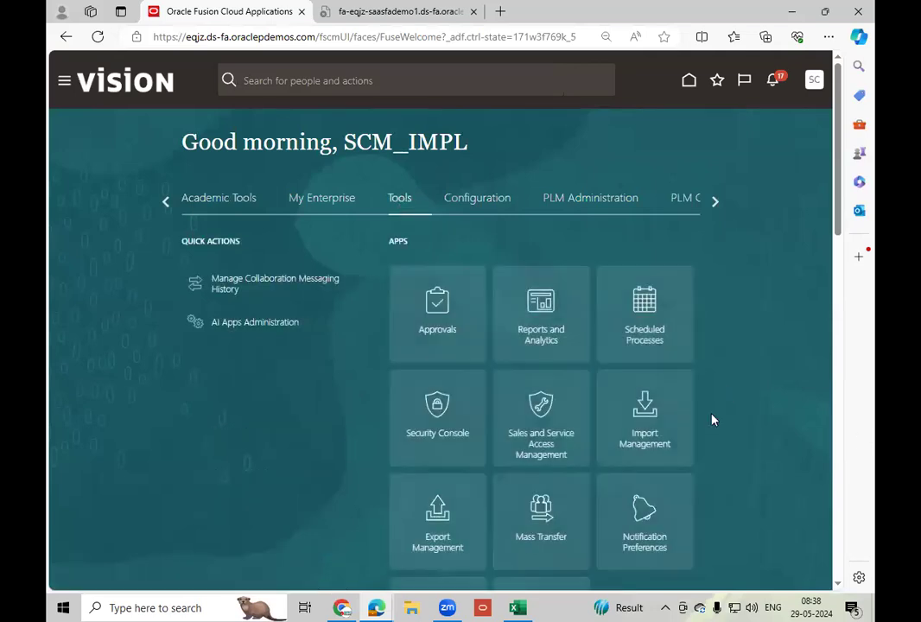
{"action": "left_click", "coordinate": [658, 325]}
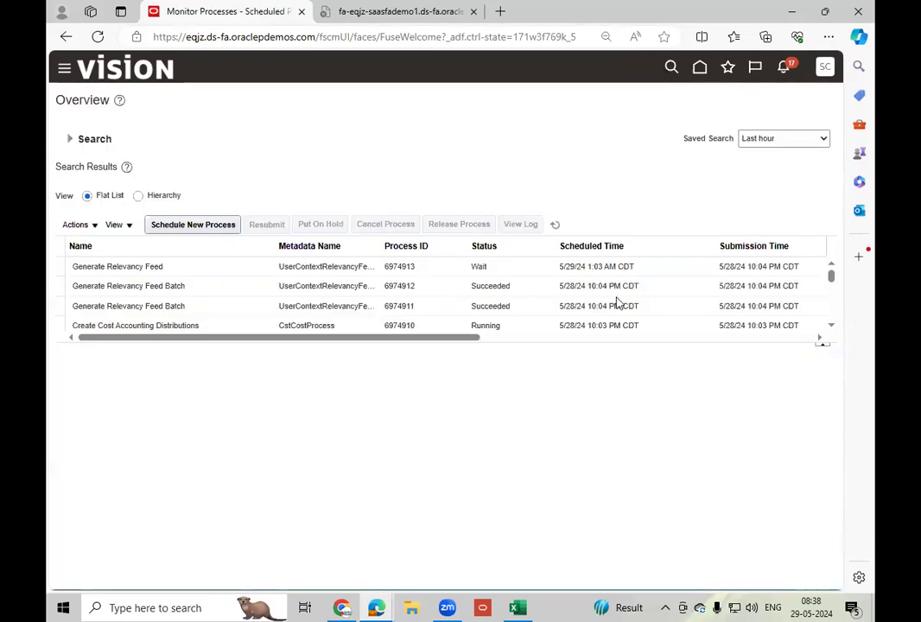
Refresh the scheduled process list repeatedly and check the statuses of Create Accounting and its subprocesses.
{"action": "left_click", "coordinate": [555, 225]}
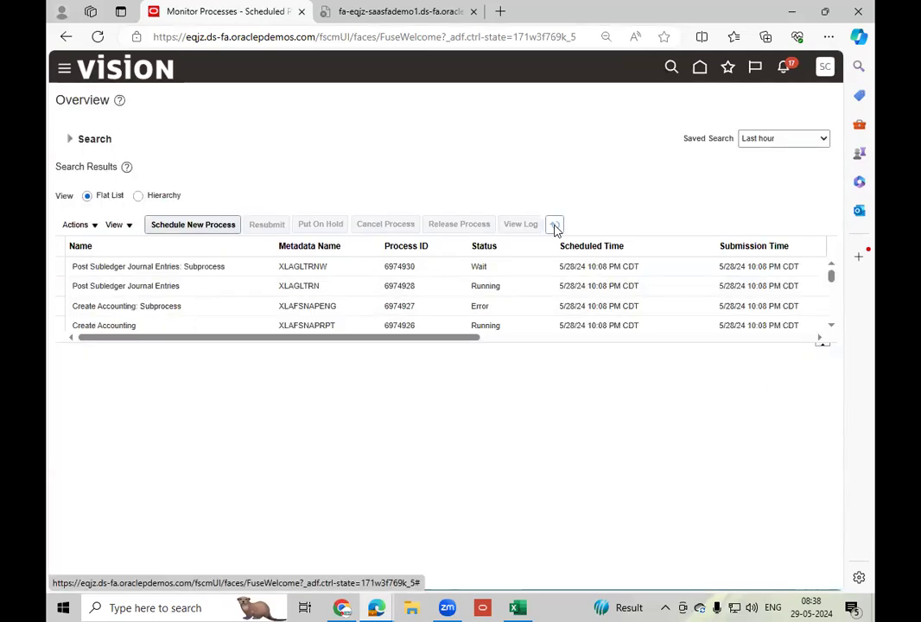
{"action": "left_click", "coordinate": [555, 225]}
{"action": "left_click", "coordinate": [556, 227]}
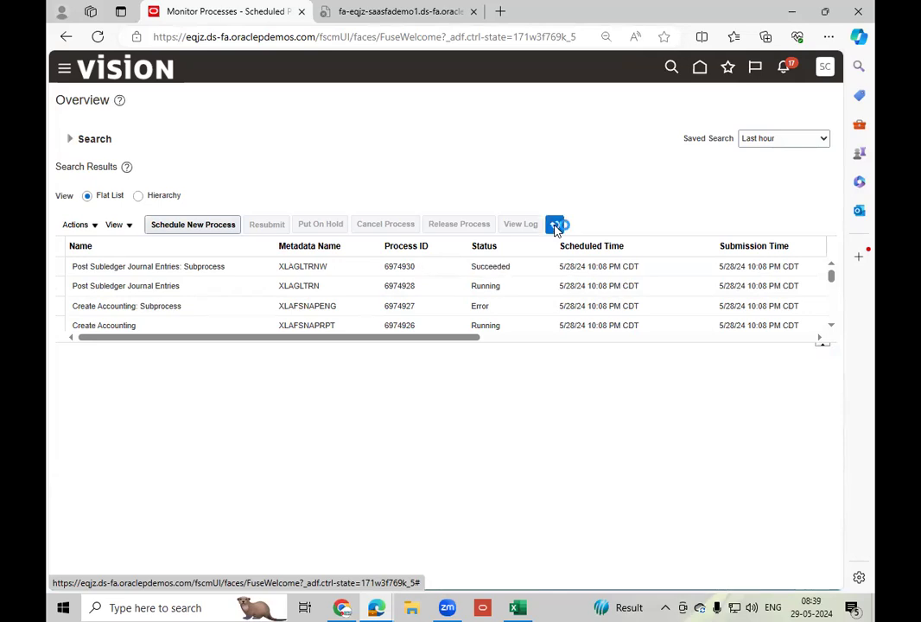
{"action": "left_click", "coordinate": [555, 226]}
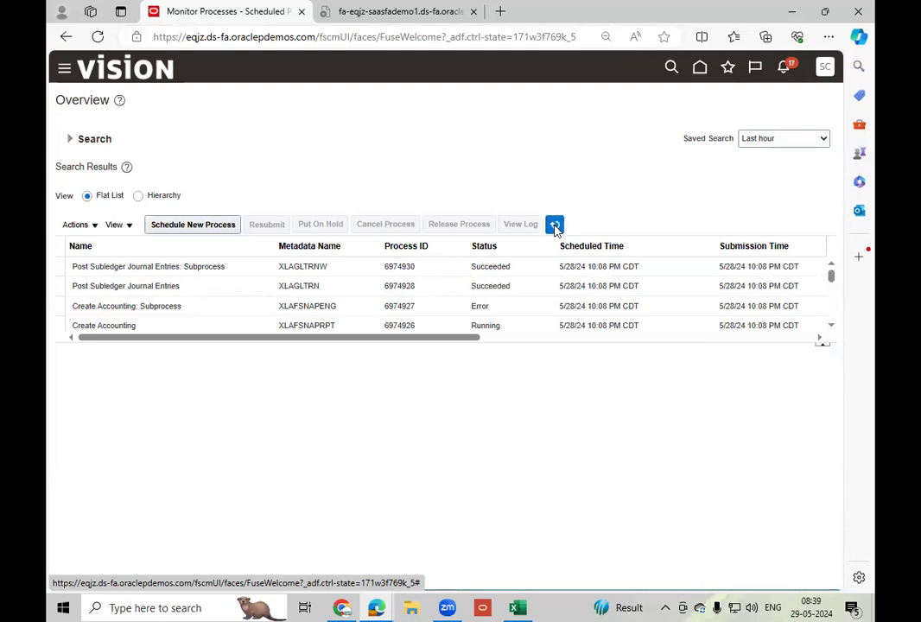
{"action": "left_click", "coordinate": [556, 227]}
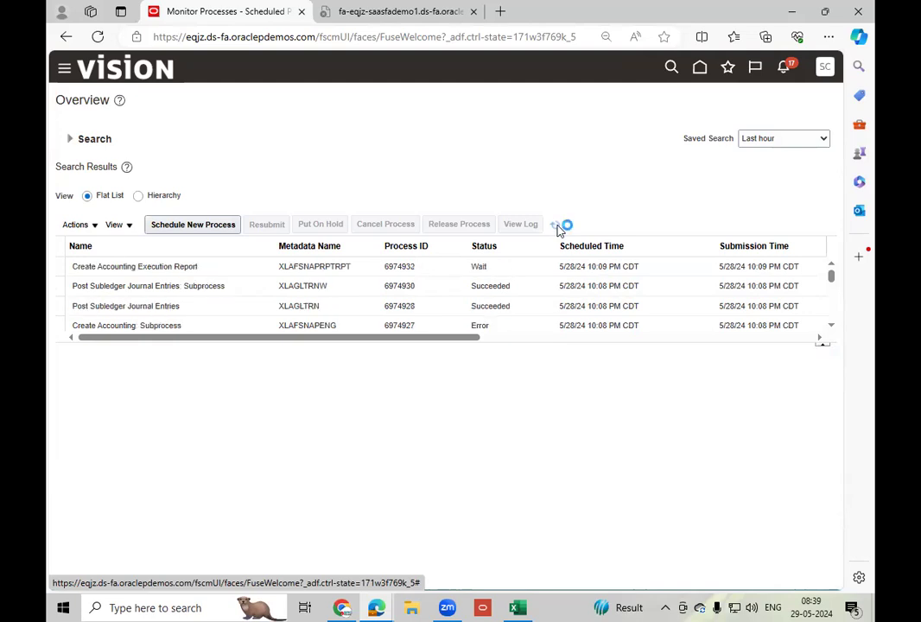
{"action": "left_click", "coordinate": [831, 327]}
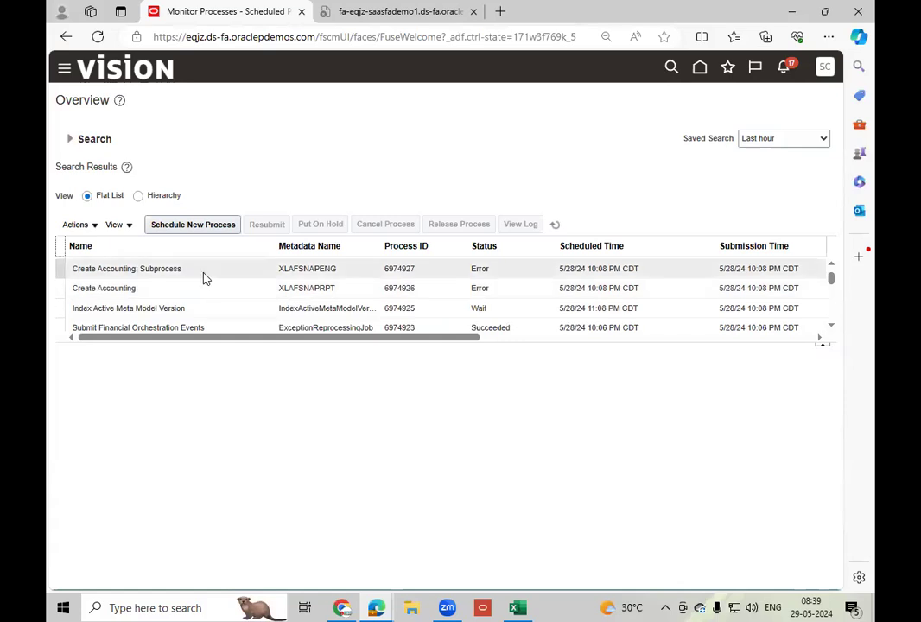
{"action": "left_click", "coordinate": [515, 290]}
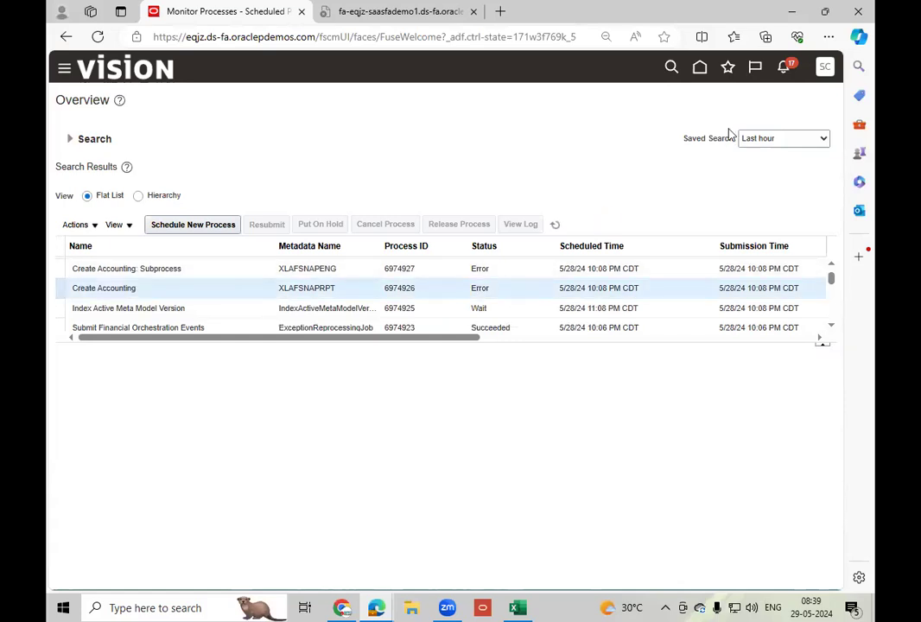
Return to the home page and bring up the Supply Chain Execution apps.
{"action": "left_click", "coordinate": [700, 69]}
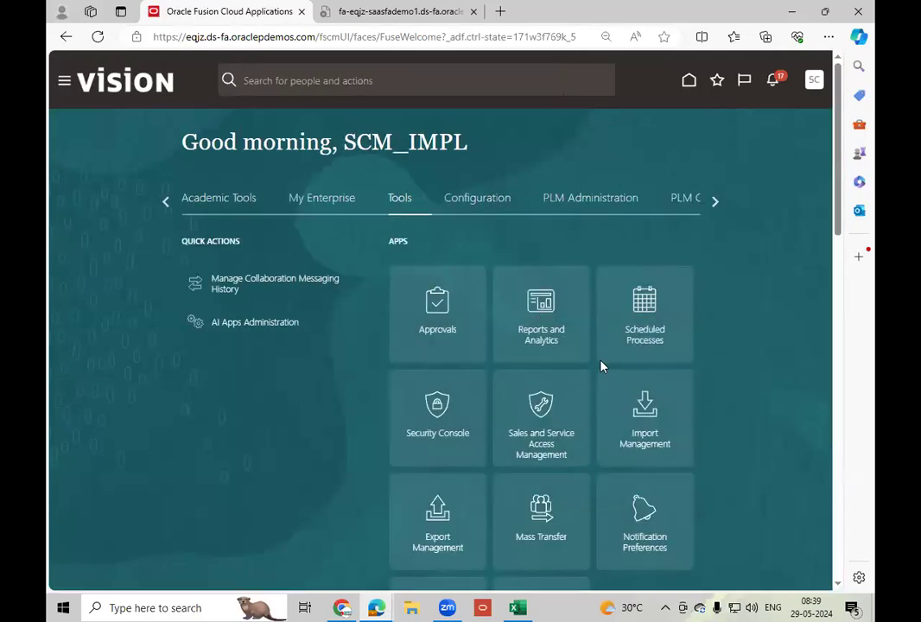
{"action": "left_click", "coordinate": [166, 204]}
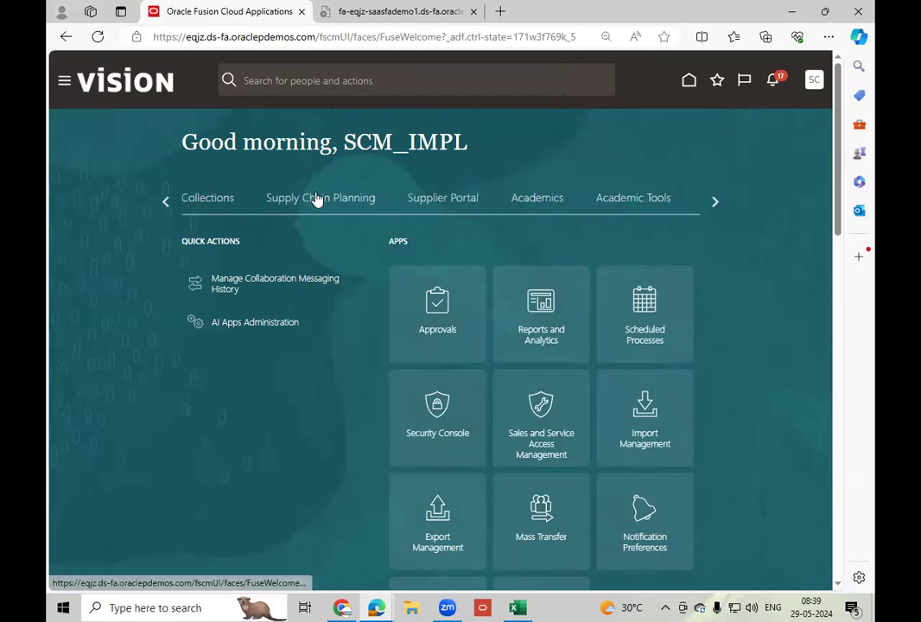
{"action": "left_click", "coordinate": [172, 204]}
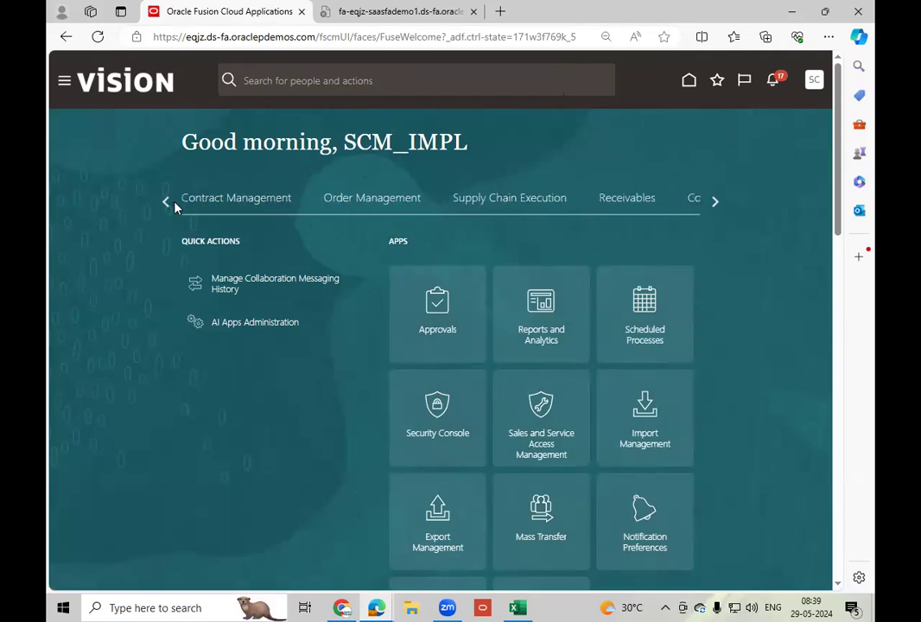
{"action": "left_click", "coordinate": [524, 200]}
{"action": "left_click", "coordinate": [622, 451]}
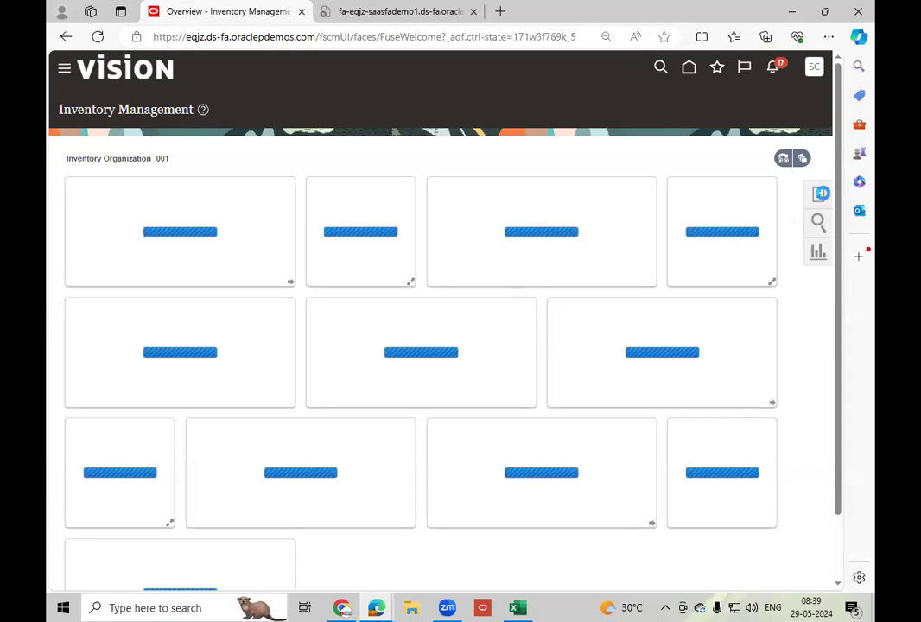
{"action": "left_click", "coordinate": [821, 194]}
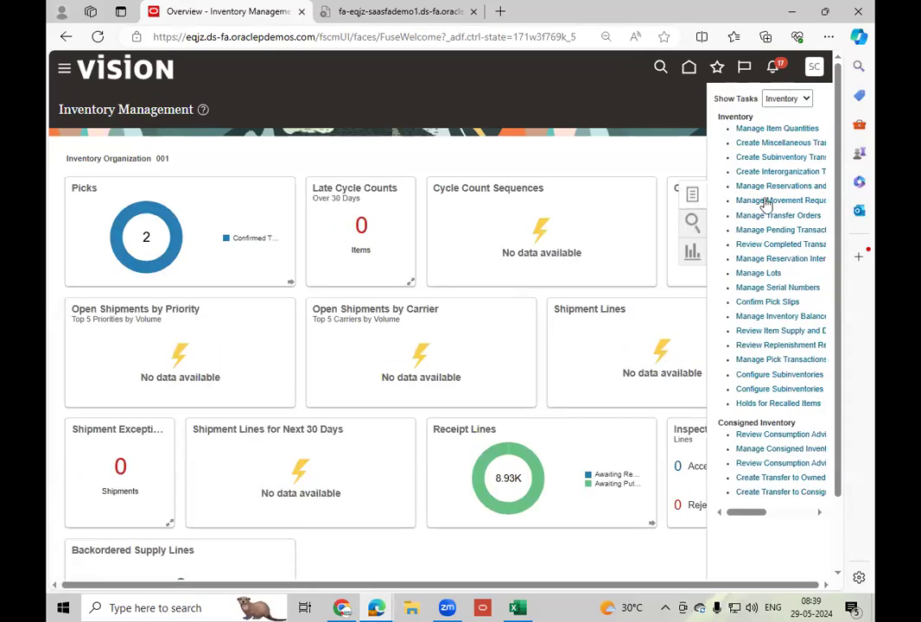
{"action": "left_click", "coordinate": [689, 68]}
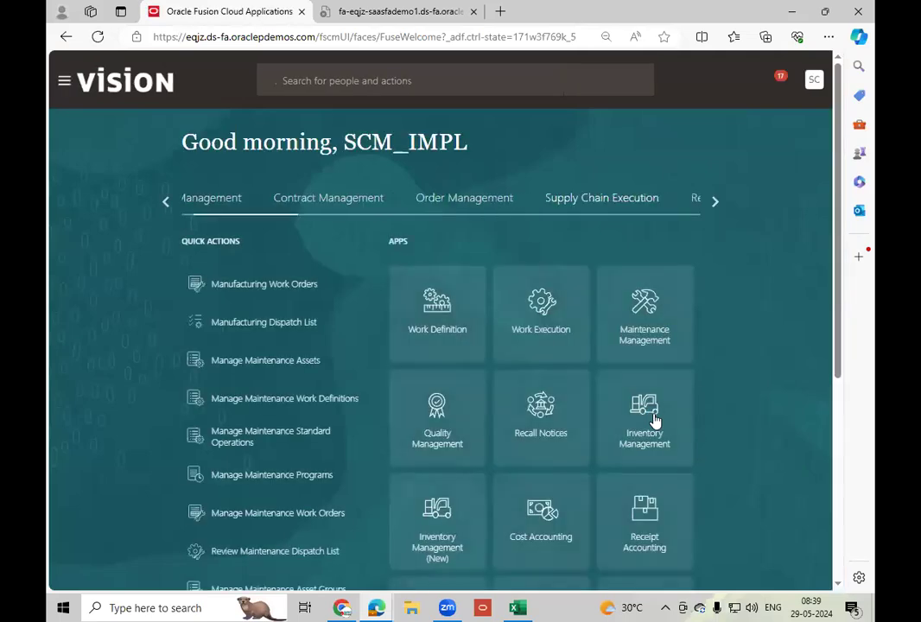
Open Review Cost Accounting Distributions in Cost Accounting and search the cost transactions for item LT_Engine-10HP.
{"action": "left_click", "coordinate": [551, 541]}
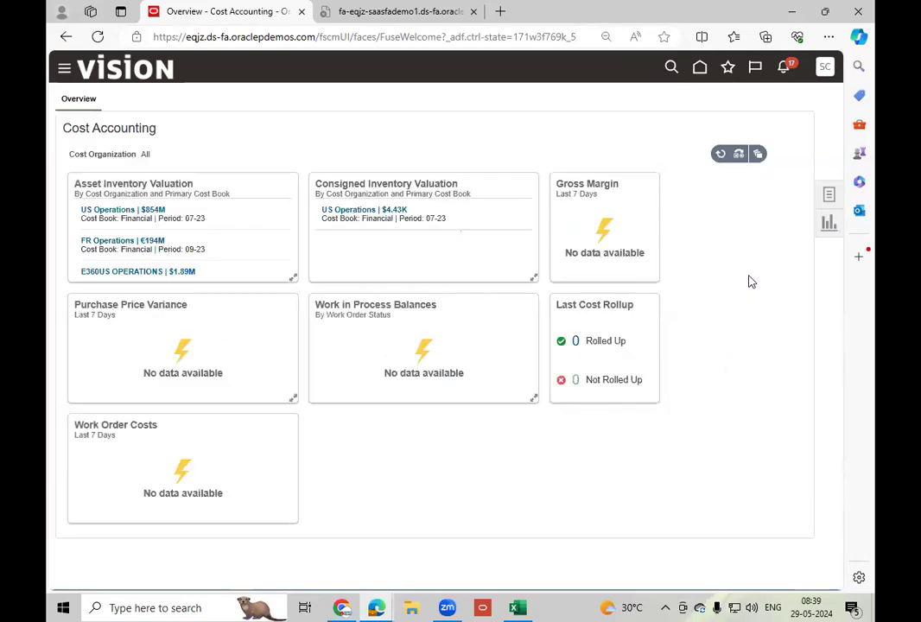
{"action": "left_click", "coordinate": [827, 198]}
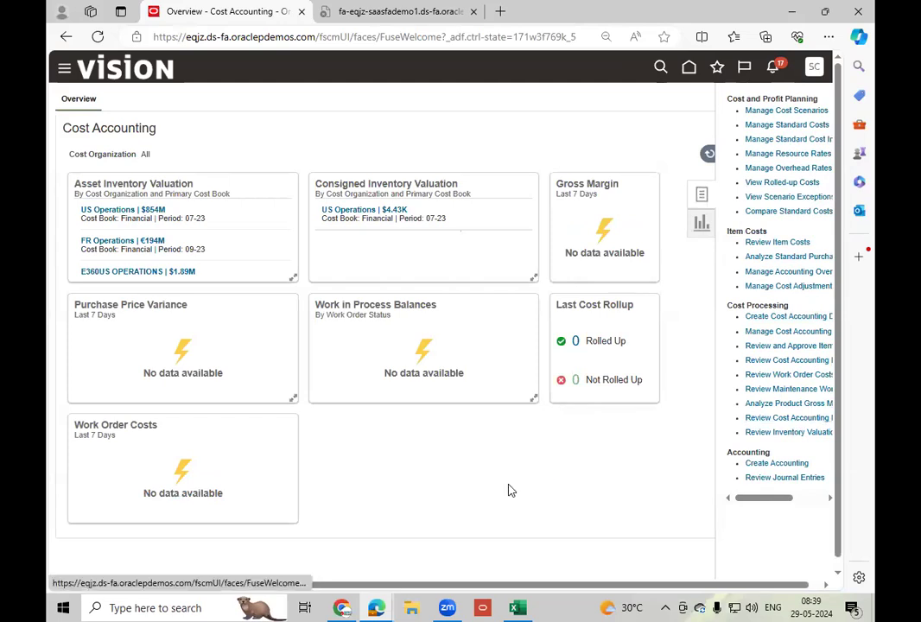
{"action": "left_click", "coordinate": [640, 281]}
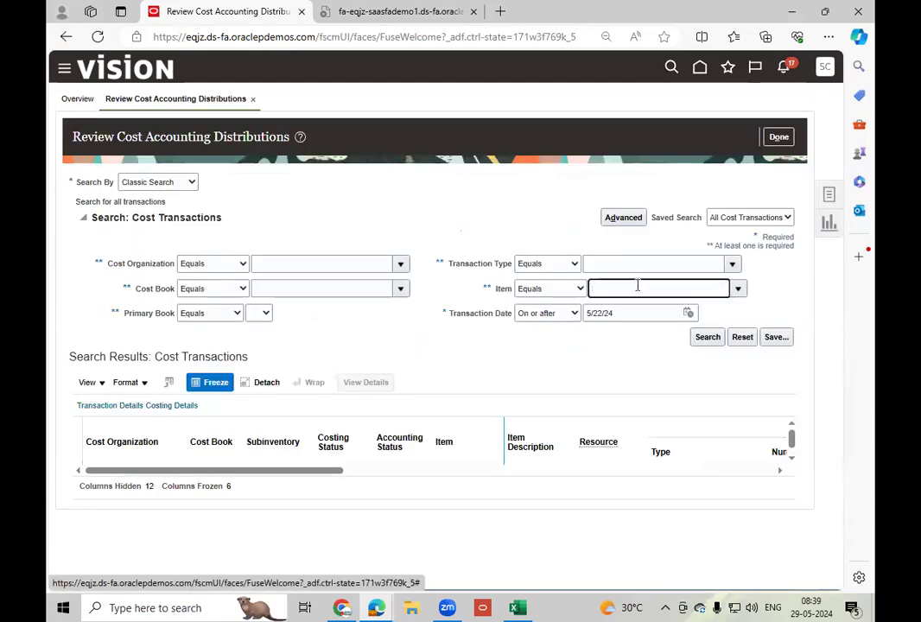
{"action": "type", "text": "LT_En"}
{"action": "key", "text": "Tab"}
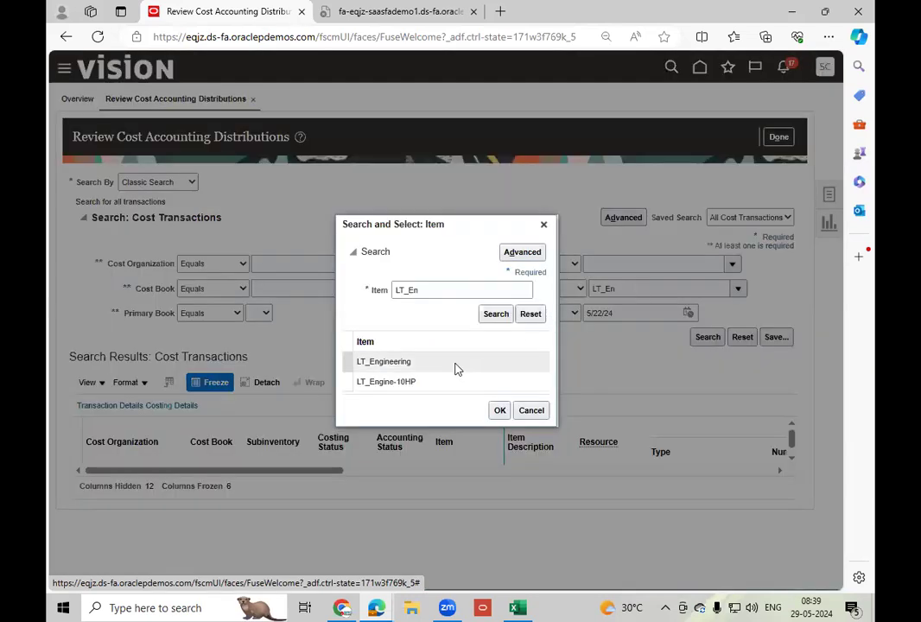
{"action": "left_click", "coordinate": [432, 385]}
{"action": "left_click", "coordinate": [500, 411]}
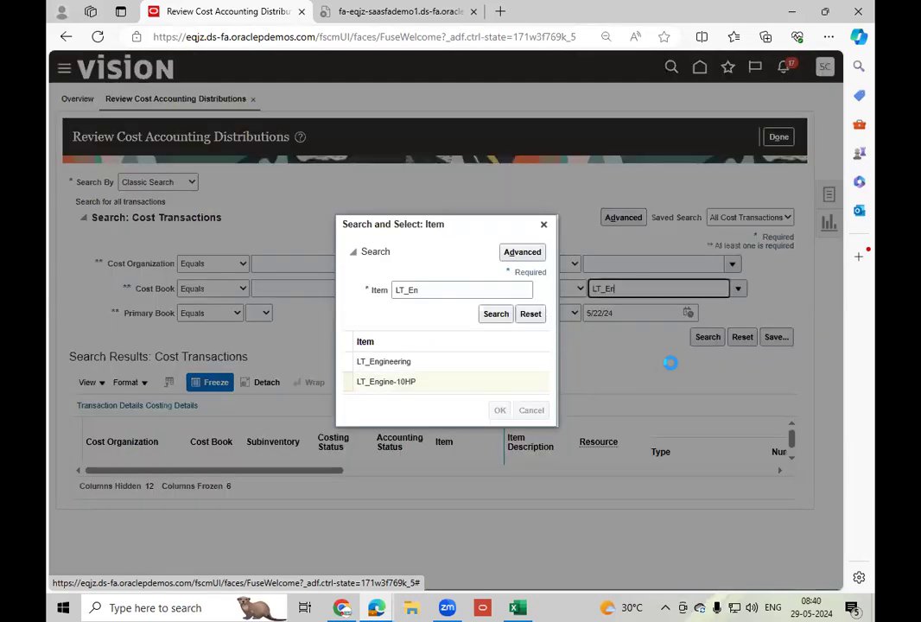
{"action": "left_click", "coordinate": [699, 340]}
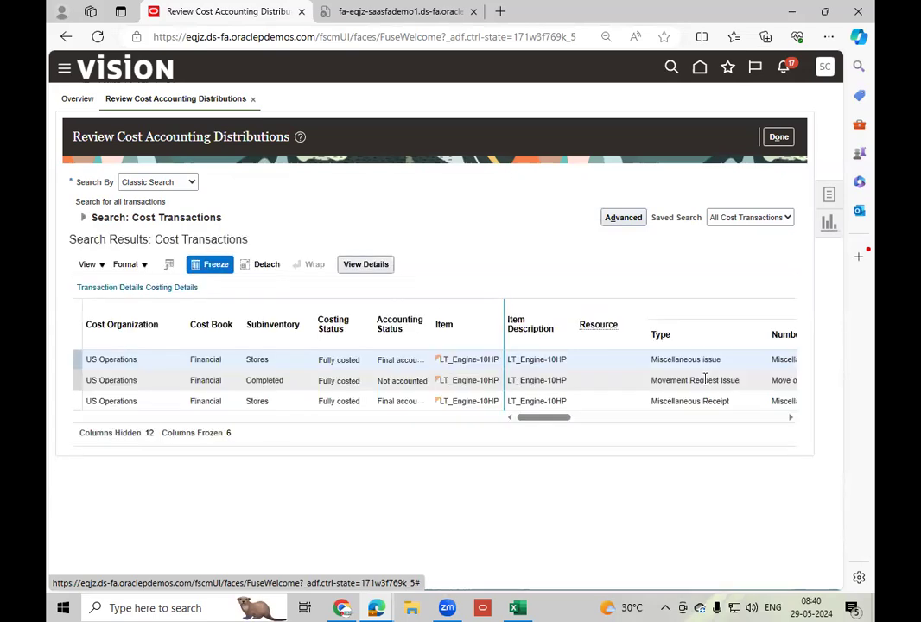
Examine the journal entries of the Movement Request Issue for MR_2, then close its details.
{"action": "left_click", "coordinate": [707, 379]}
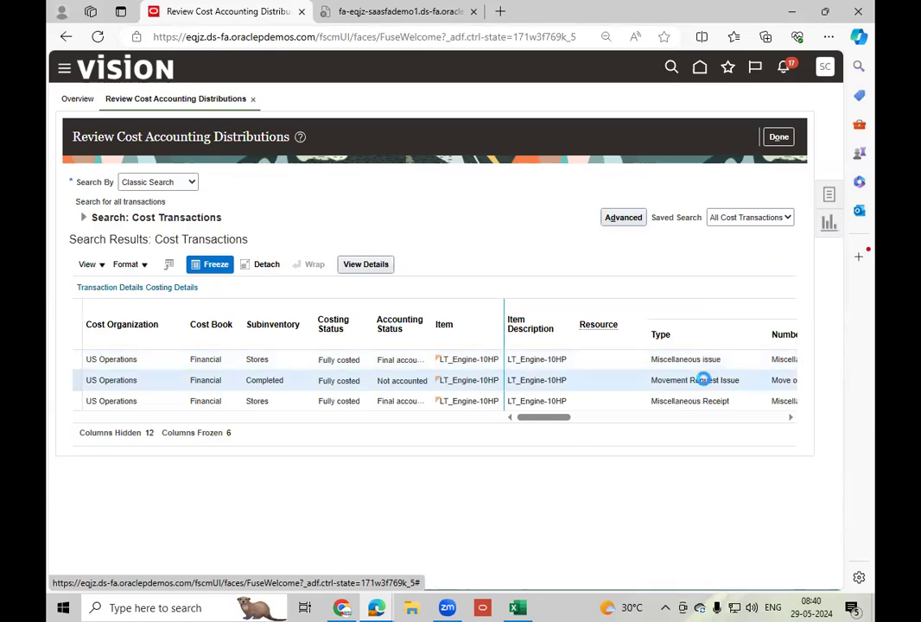
{"action": "left_click", "coordinate": [366, 266]}
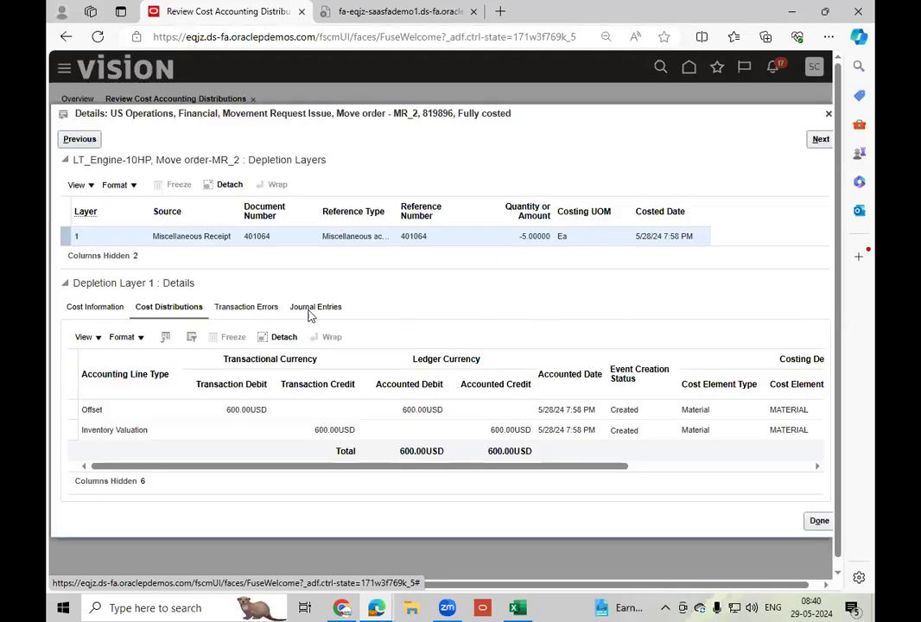
{"action": "left_click", "coordinate": [318, 309]}
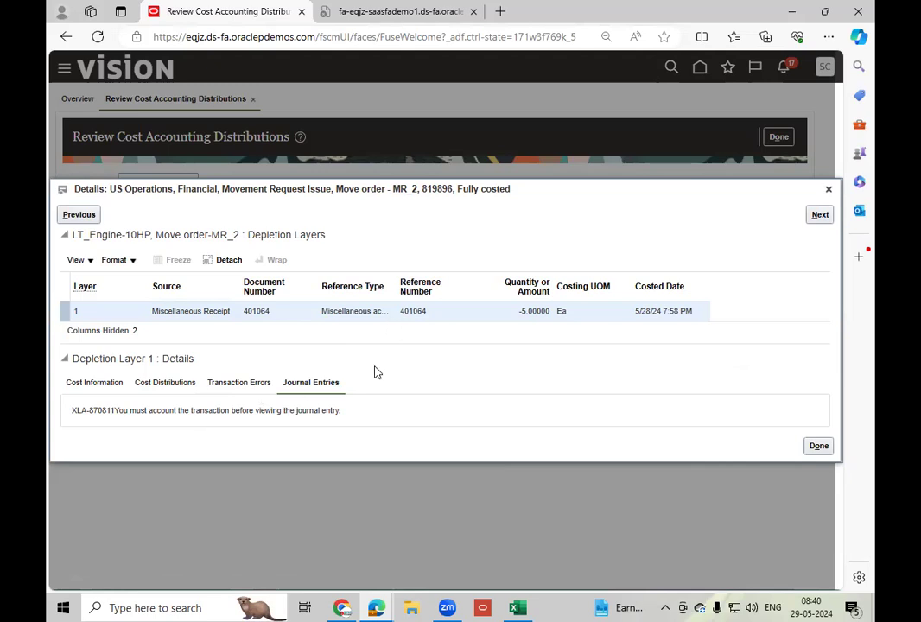
{"action": "left_click", "coordinate": [830, 191]}
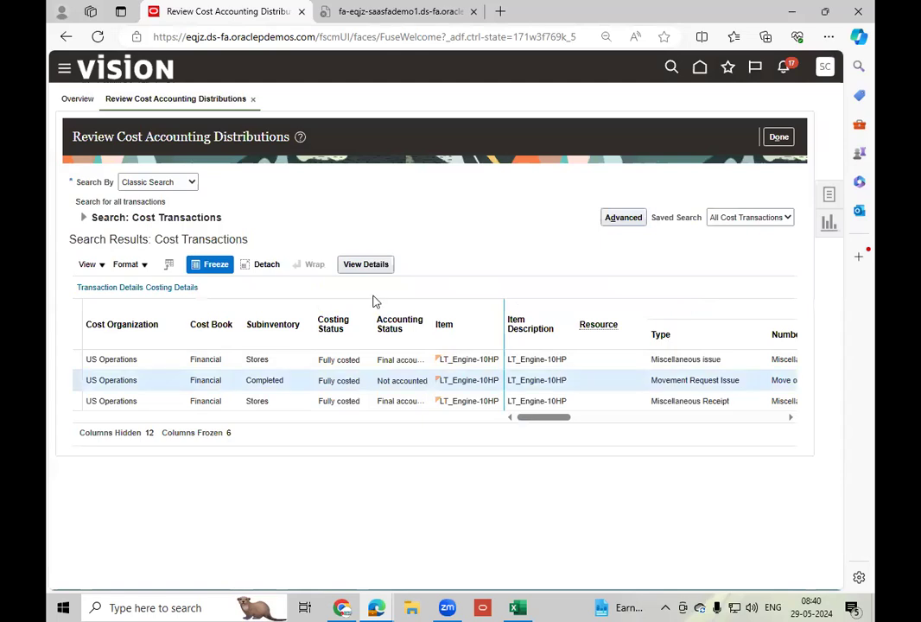
Review the Movement Request Issue's cost distributions and journal entries twice, closing the transaction details after each review.
{"action": "left_click", "coordinate": [366, 264]}
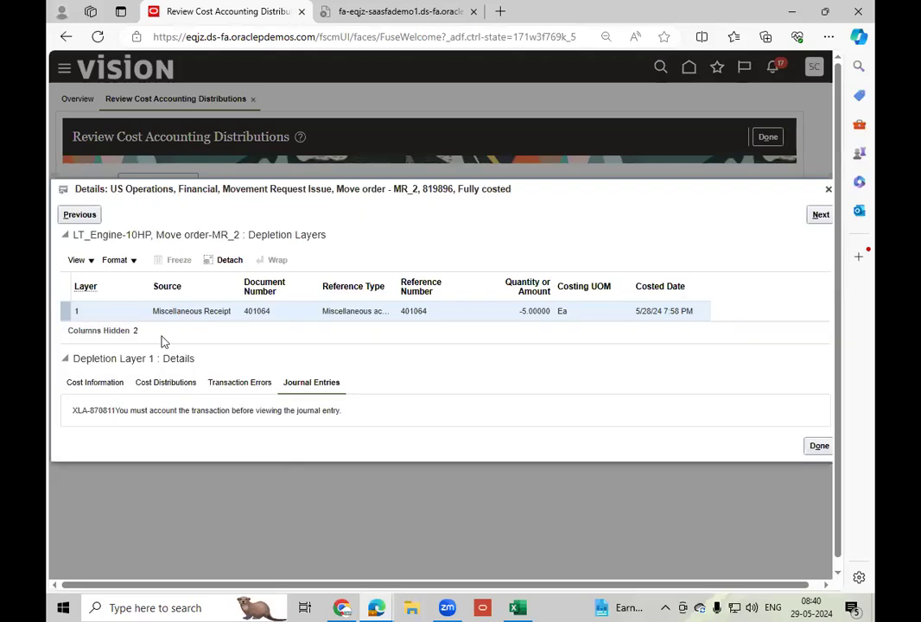
{"action": "left_click", "coordinate": [154, 386]}
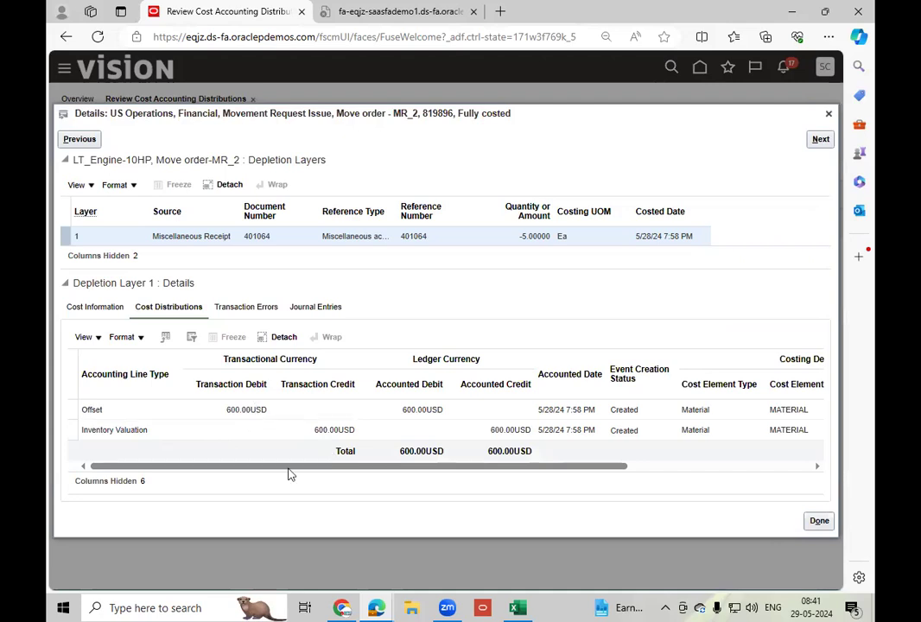
{"action": "left_click", "coordinate": [316, 308]}
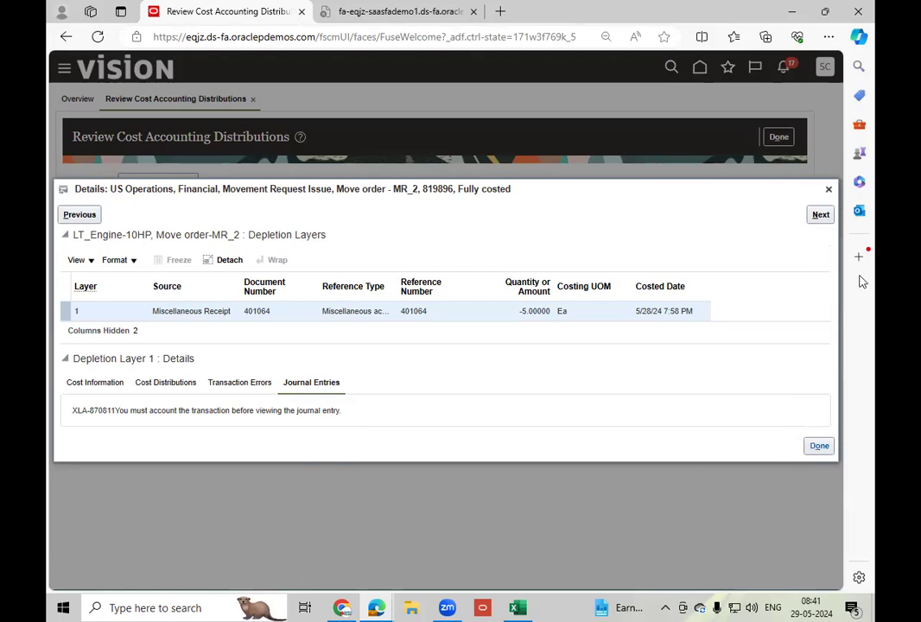
{"action": "left_click", "coordinate": [828, 189]}
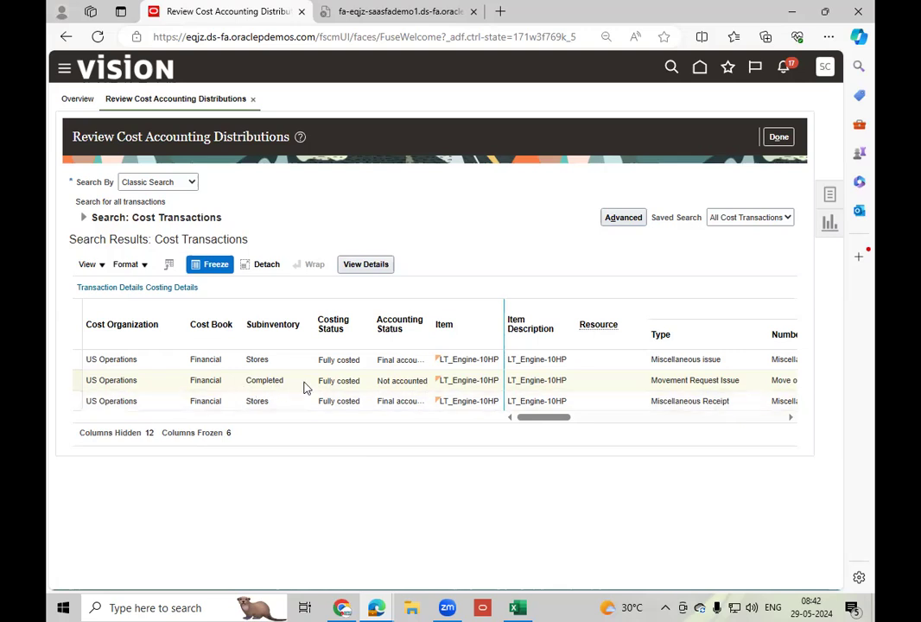
{"action": "left_click", "coordinate": [379, 265]}
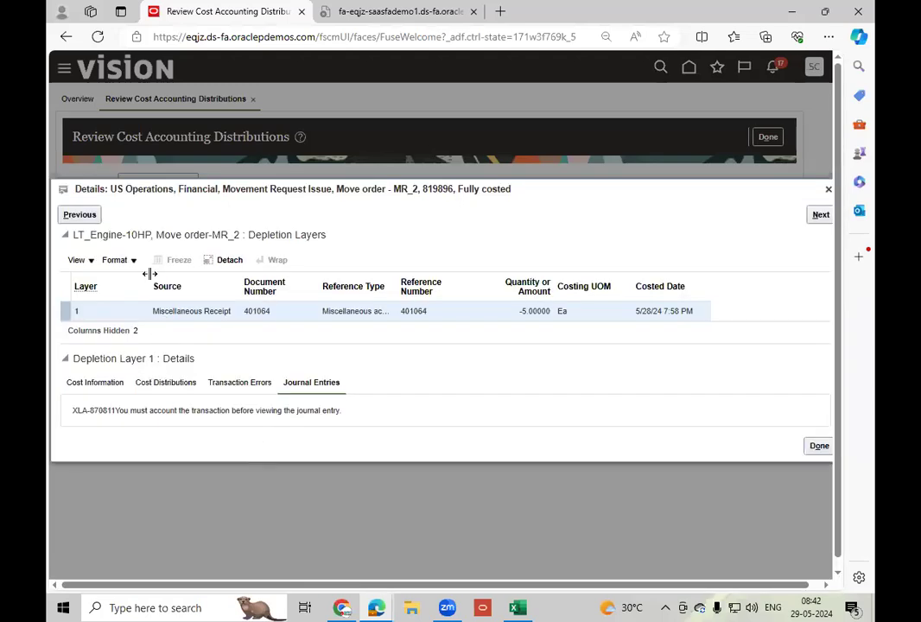
{"action": "left_click", "coordinate": [145, 383]}
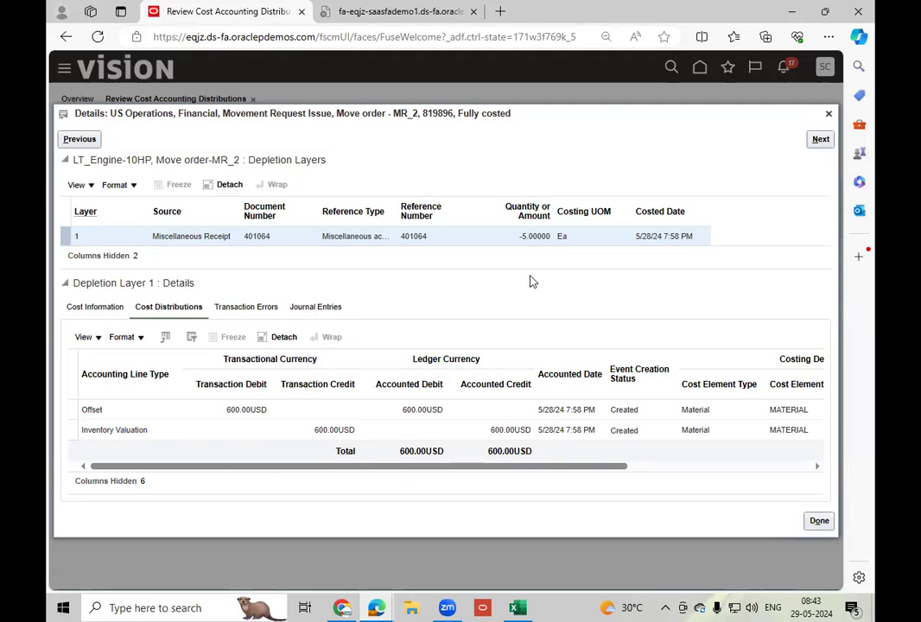
{"action": "left_click", "coordinate": [318, 306]}
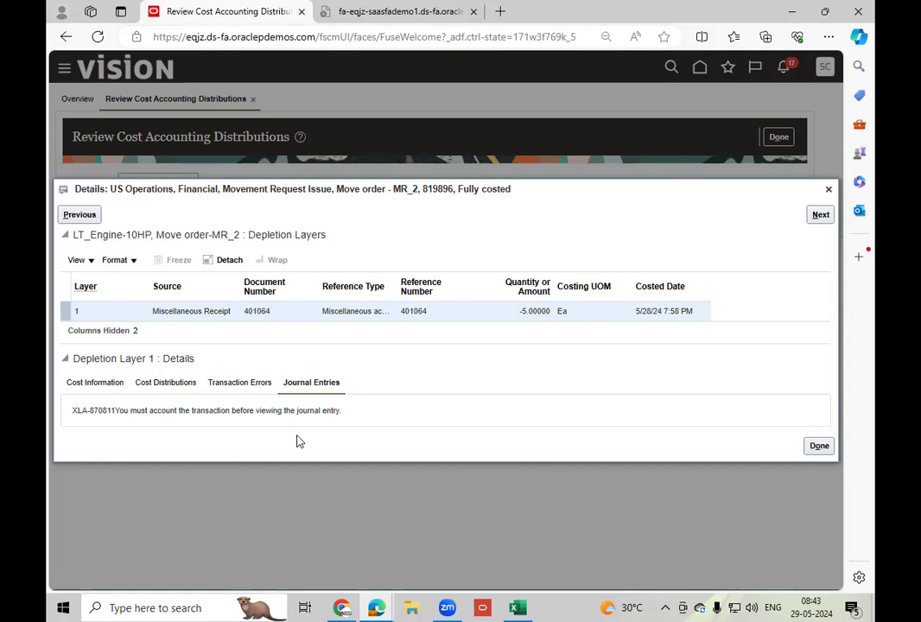
{"action": "left_click", "coordinate": [830, 190]}
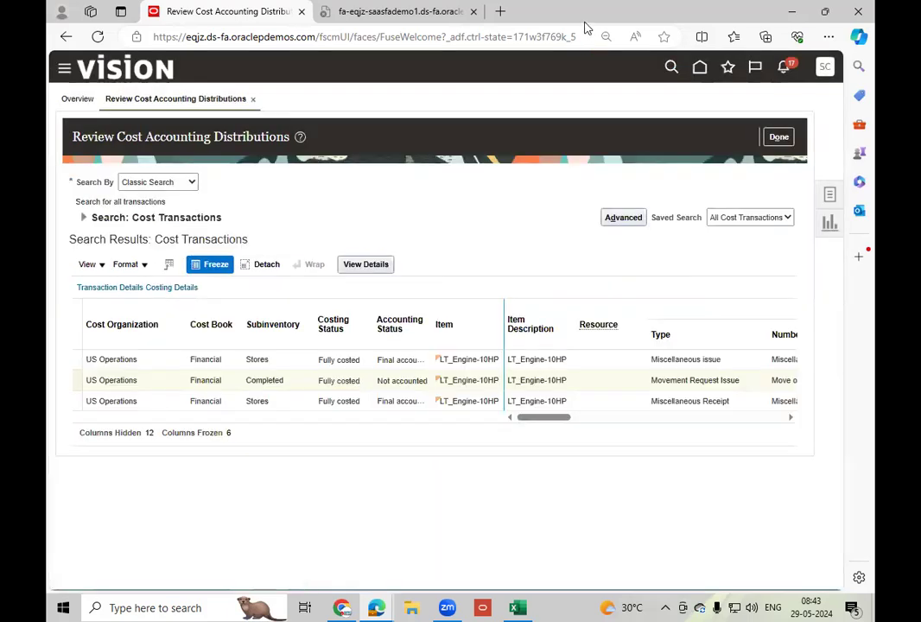